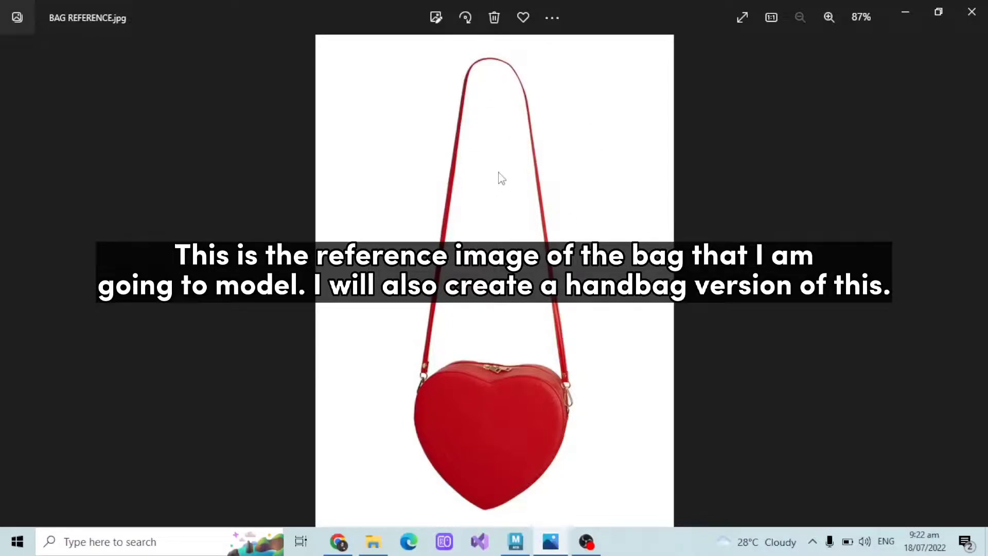
Step: Review the heart-shaped bag in the BAG REFERENCE image and switch to the empty scene in Maya
left_click(905, 12)
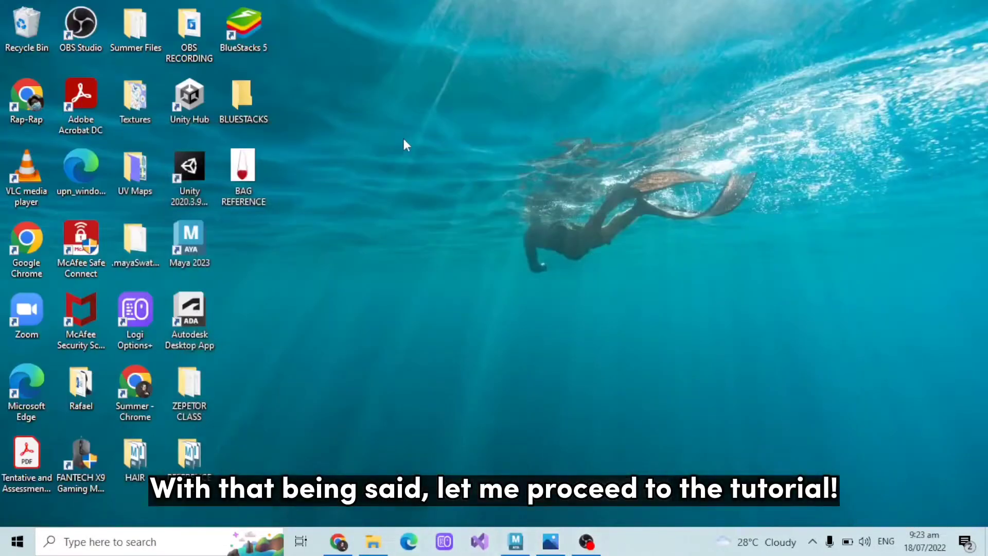
left_click(515, 541)
left_click_drag(434, 244, 506, 268, "alt")
left_click(551, 541)
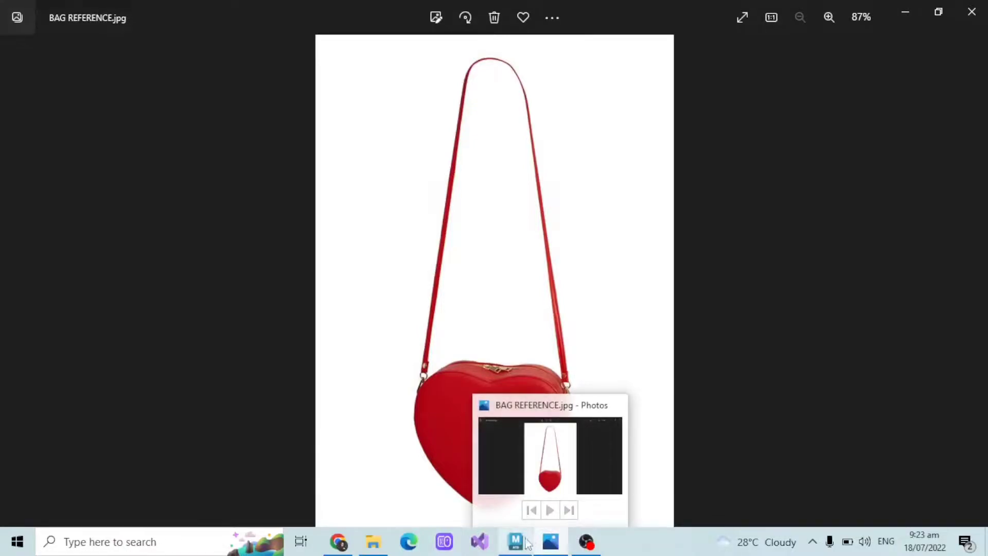
left_click(549, 543)
left_click(515, 547)
left_click(516, 546)
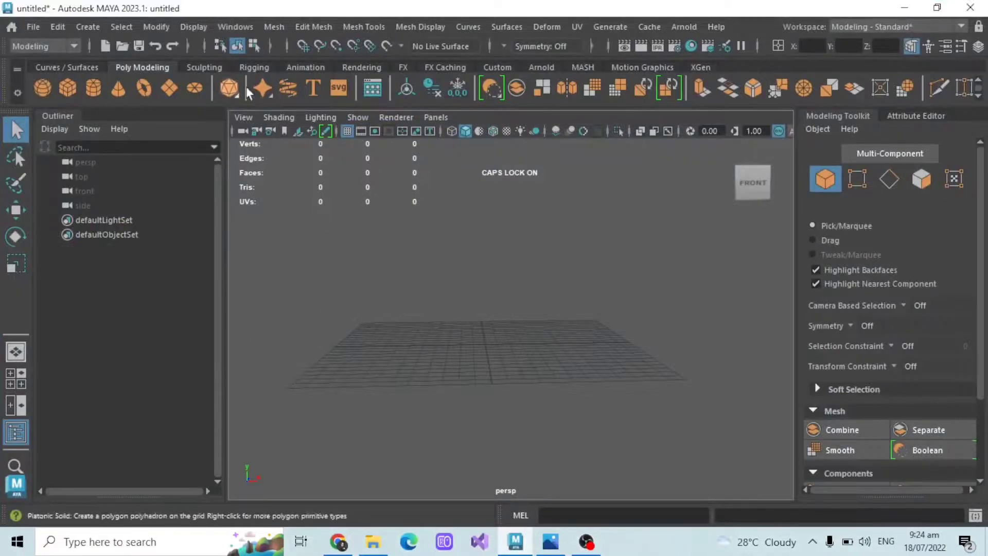
Step: Create a 3D polygon type object and change its text to SUMMER
left_click(314, 87)
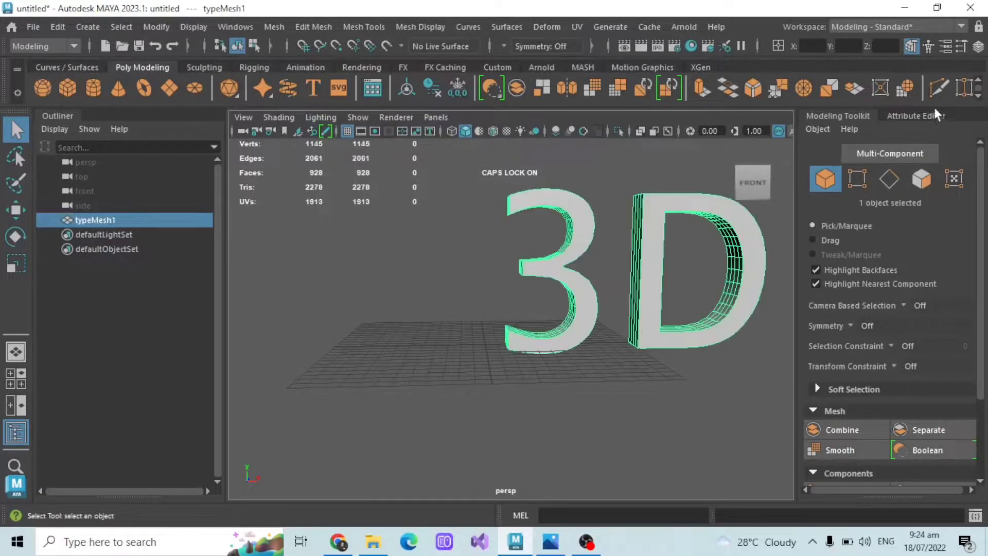
left_click(906, 114)
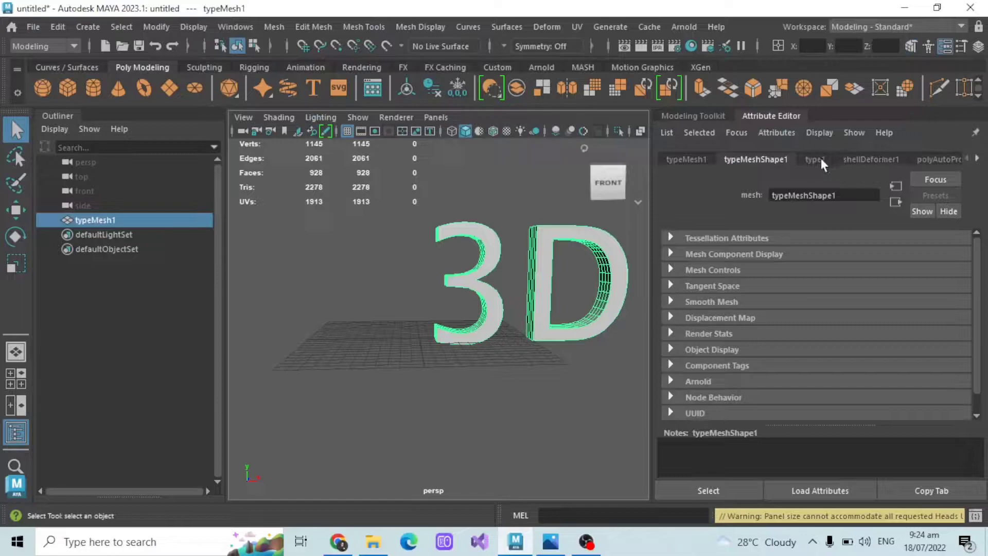
left_click(815, 159)
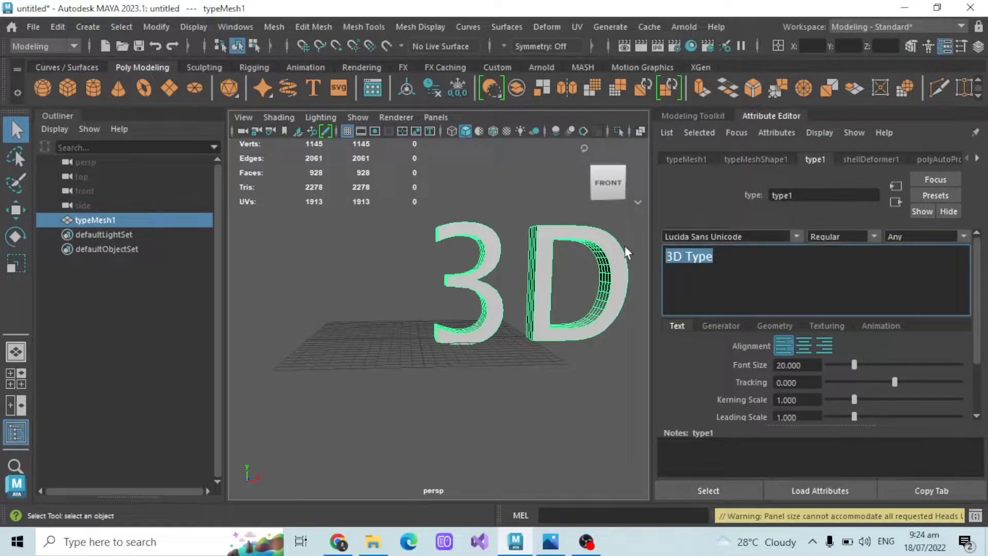
type("SUMMER")
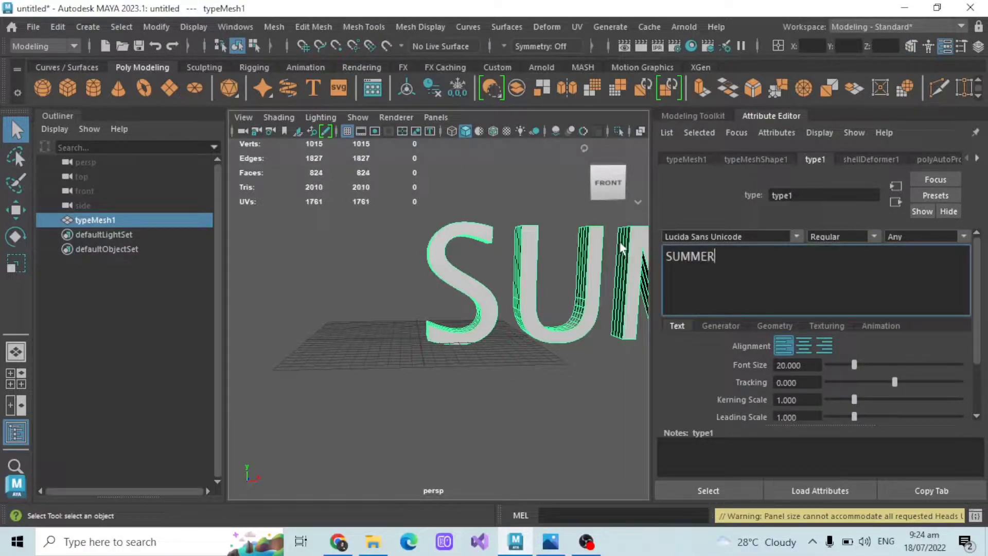
scroll(576, 411, "down", 5)
middle_click_drag(576, 400, 517, 387, "alt")
middle_click_drag(550, 352, 540, 370, "alt")
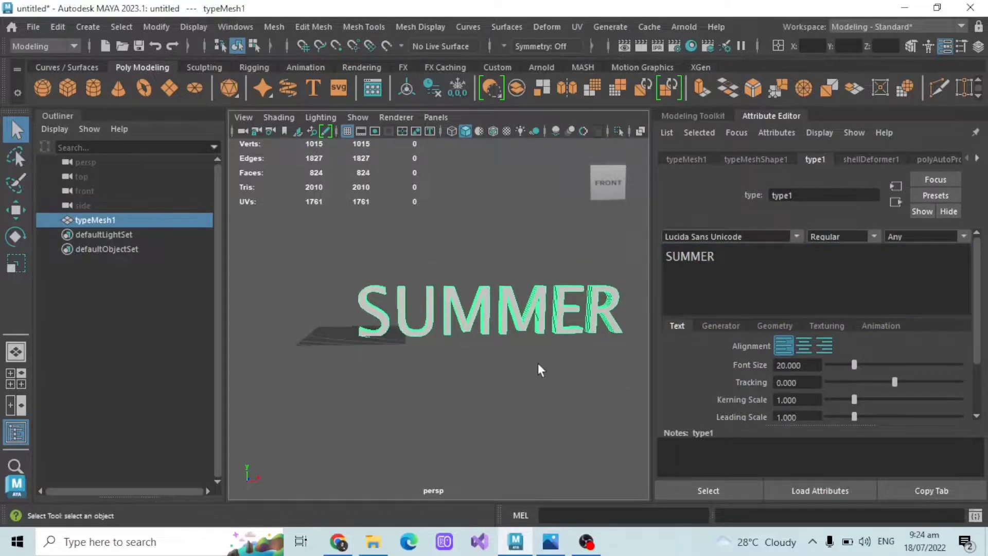
scroll(527, 348, "up", 3)
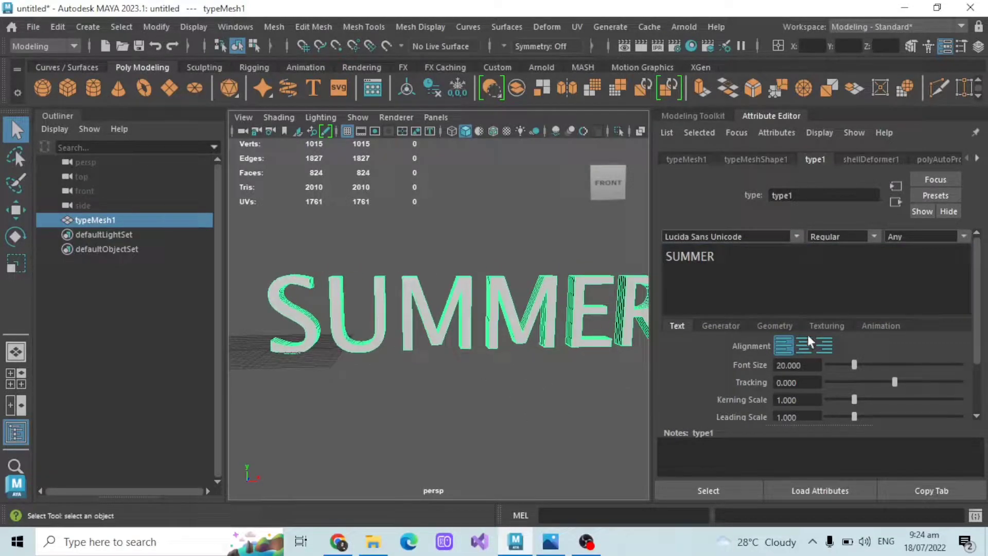
Step: Open the geometry settings of the SUMMER text and set its Curve Resolution to 2
left_click(772, 324)
scroll(772, 320, "down", 2)
left_click(814, 284)
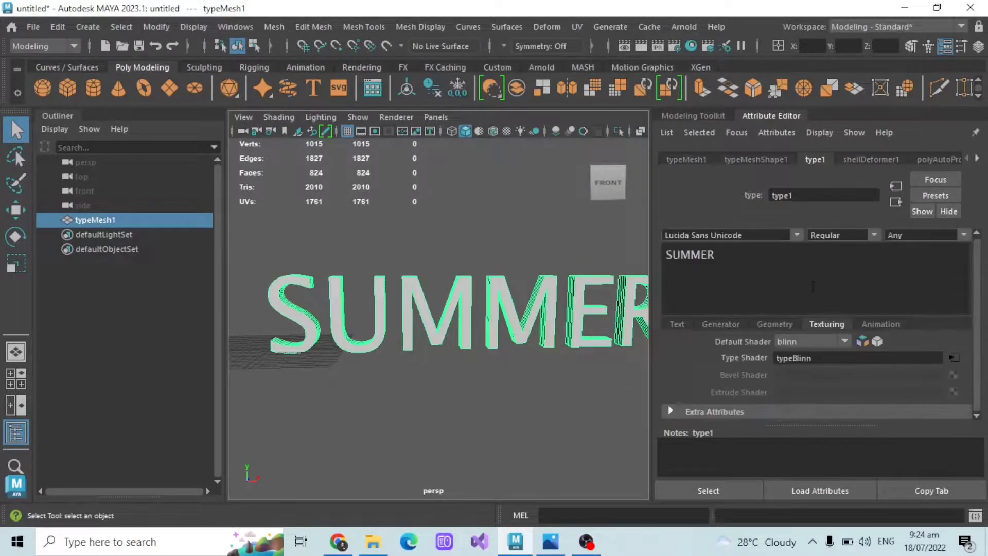
left_click(767, 326)
scroll(767, 326, "down", 1)
left_click_drag(615, 353, 489, 362, "alt")
left_click(772, 326)
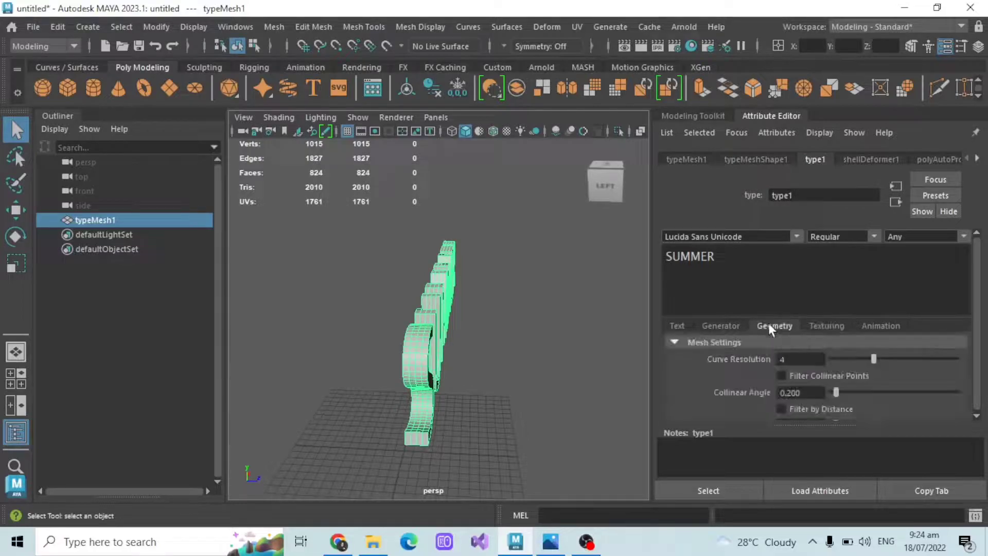
left_click_drag(565, 366, 435, 372, "alt")
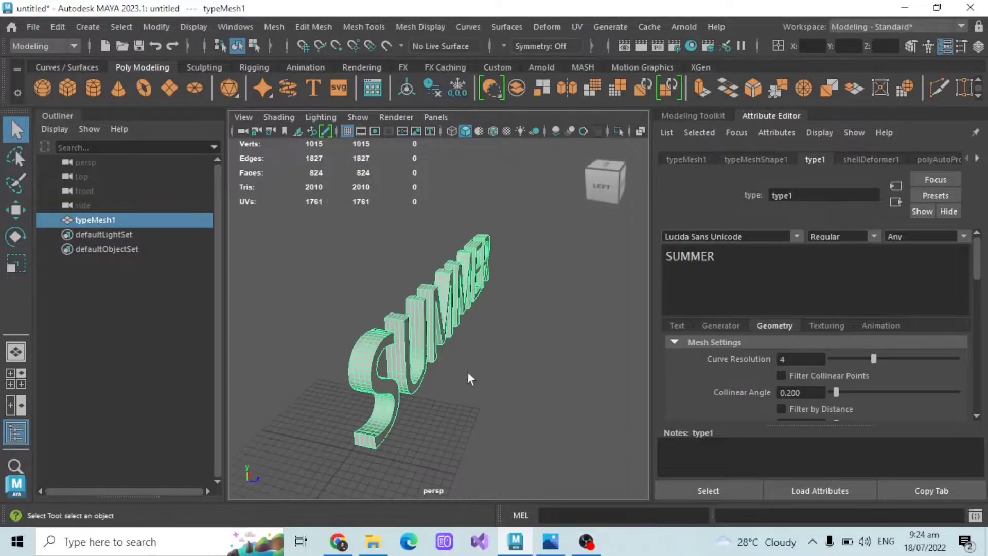
left_click_drag(870, 357, 845, 359)
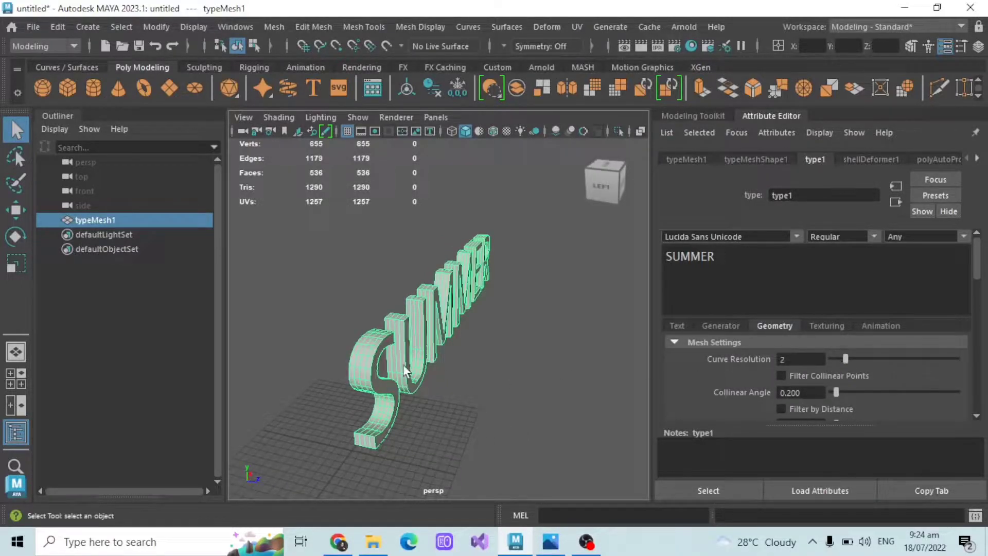
Step: Try a higher curve resolution on the SUMMER text and set Curve Resolution to 1
key("f")
left_click_drag(404, 225, 380, 231, "alt")
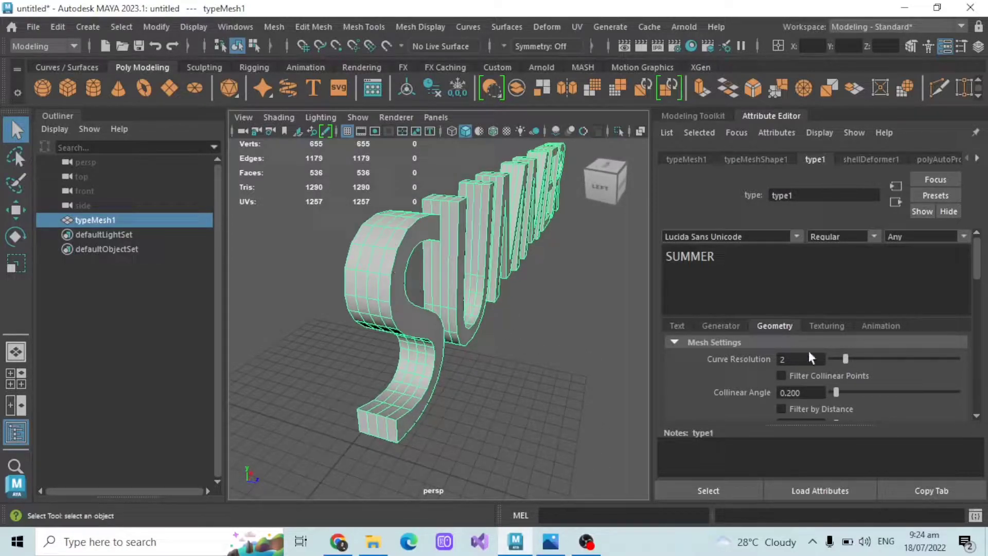
left_click_drag(835, 360, 829, 363)
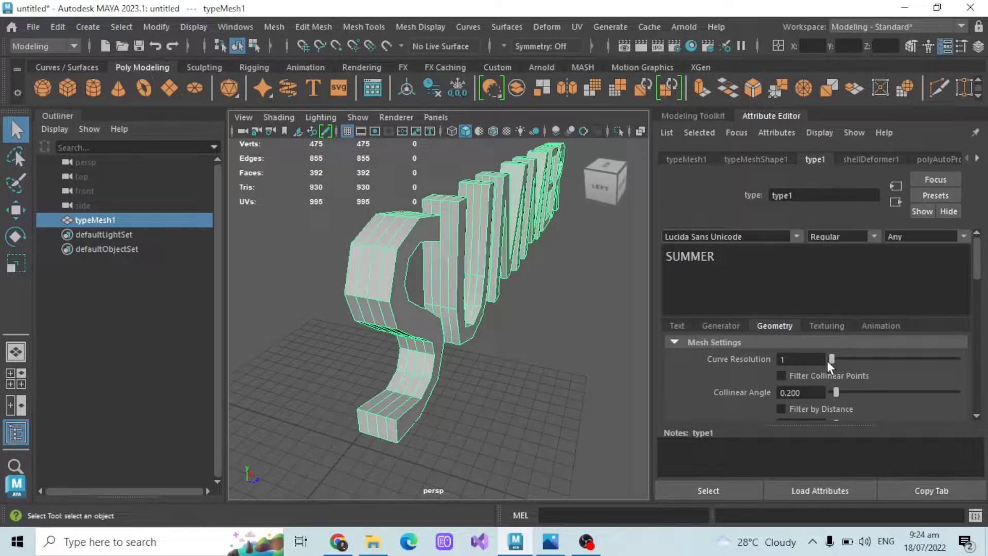
left_click_drag(359, 367, 315, 364, "alt")
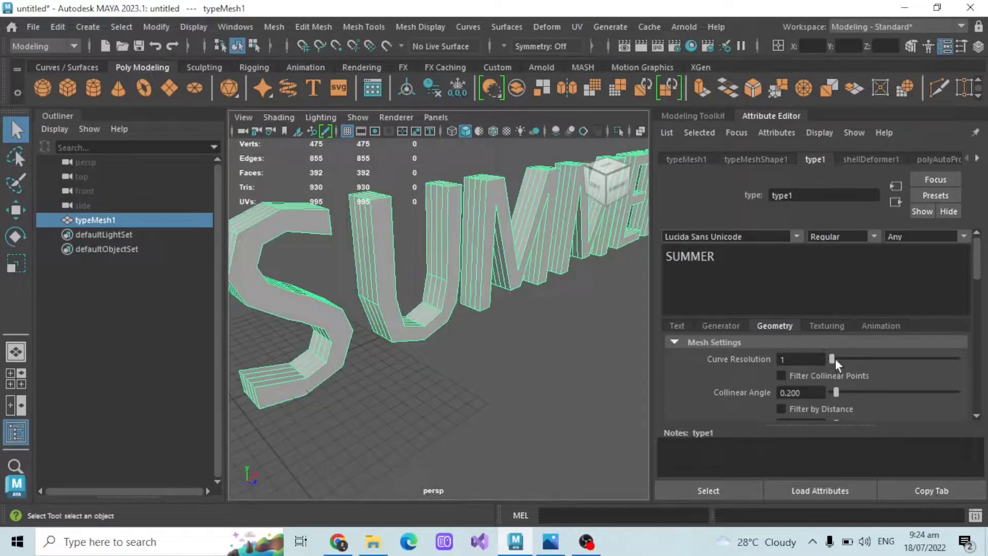
left_click_drag(839, 360, 901, 362)
left_click_drag(391, 363, 645, 367, "alt")
left_click_drag(901, 358, 832, 360)
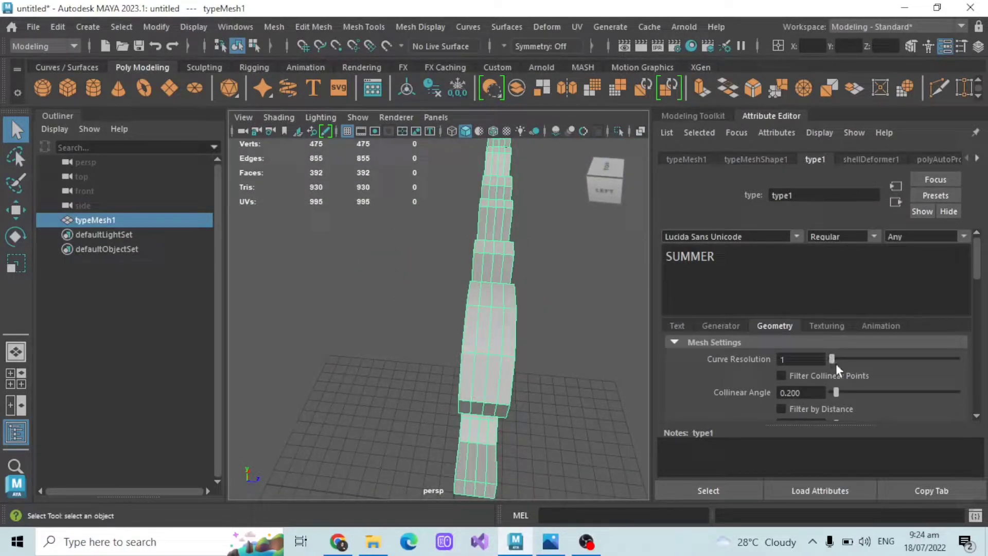
Step: Set the Extrude Divisions of the SUMMER text's extrusion to 1
scroll(755, 359, "down", 4)
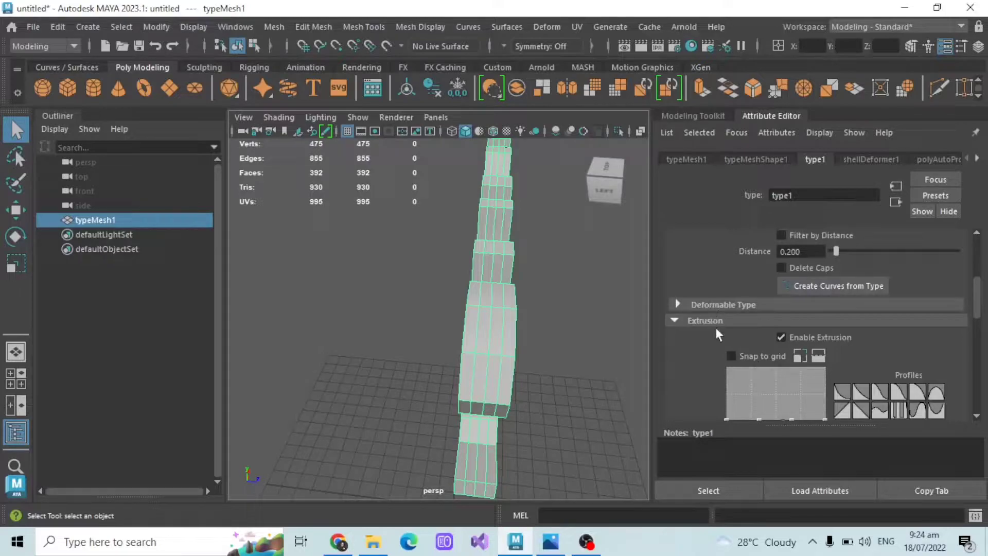
scroll(716, 330, "down", 3)
scroll(772, 355, "down", 3)
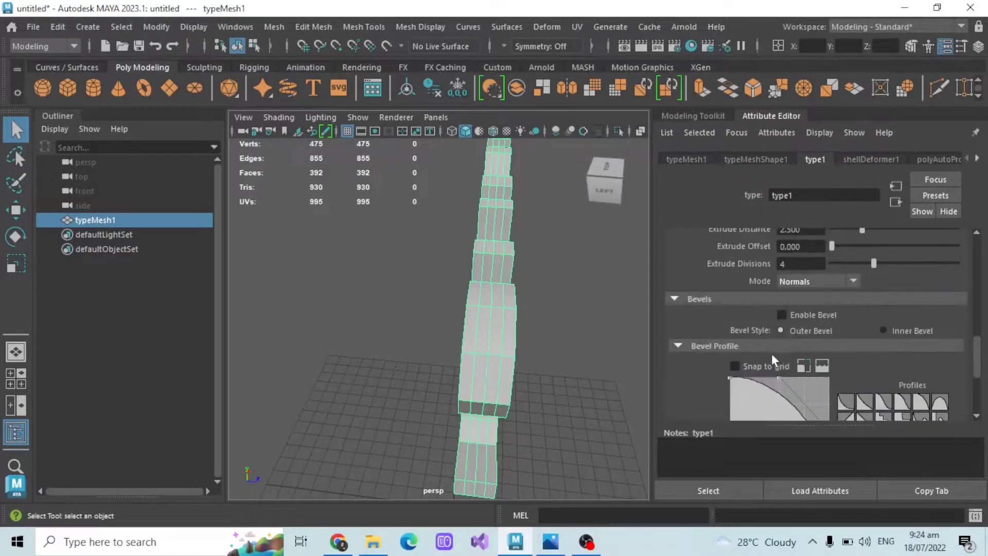
scroll(786, 317, "down", 4)
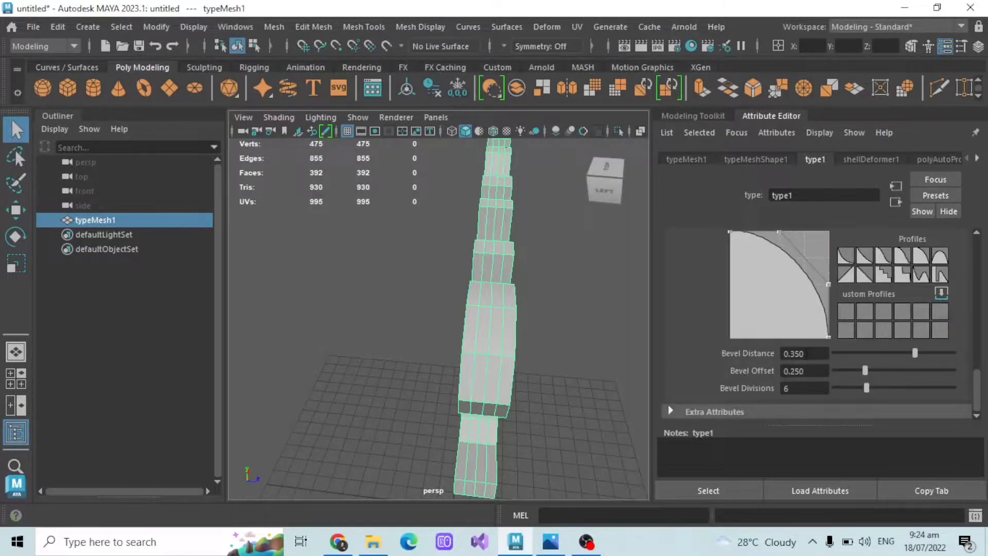
scroll(795, 334, "up", 5)
scroll(798, 338, "up", 1)
left_click_drag(559, 362, 465, 307, "alt")
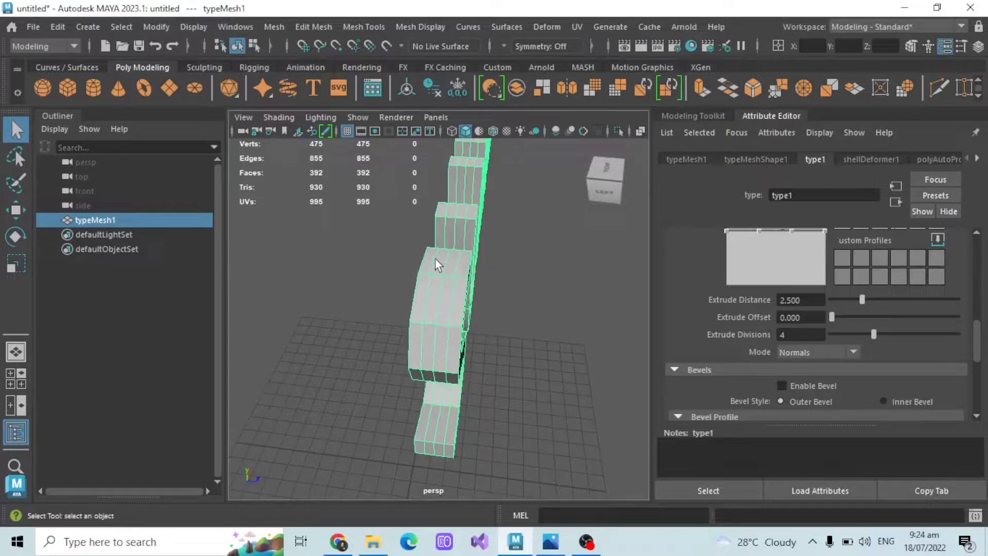
left_click(787, 335)
left_click_drag(873, 335, 823, 335)
left_click_drag(465, 291, 372, 280, "alt")
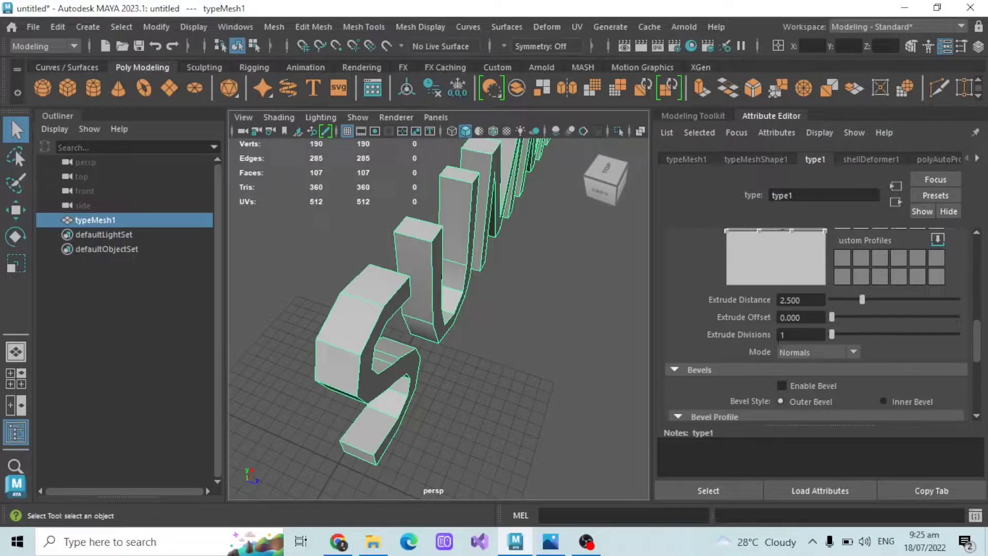
Step: Raise the Extrude Divisions of the SUMMER text to 7, trying 3 first
left_click_drag(832, 335, 859, 335)
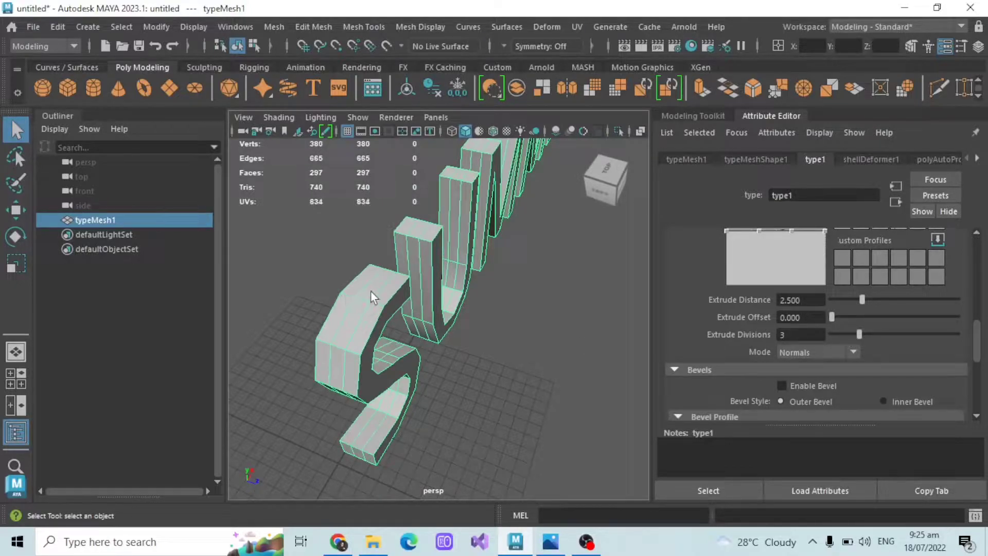
left_click_drag(372, 307, 479, 274, "alt")
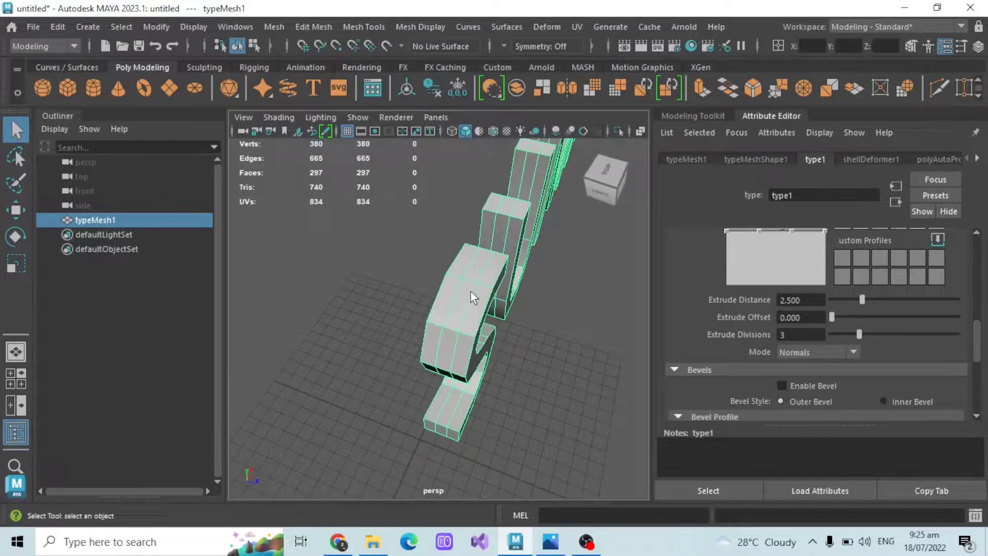
left_click_drag(462, 321, 470, 322, "alt")
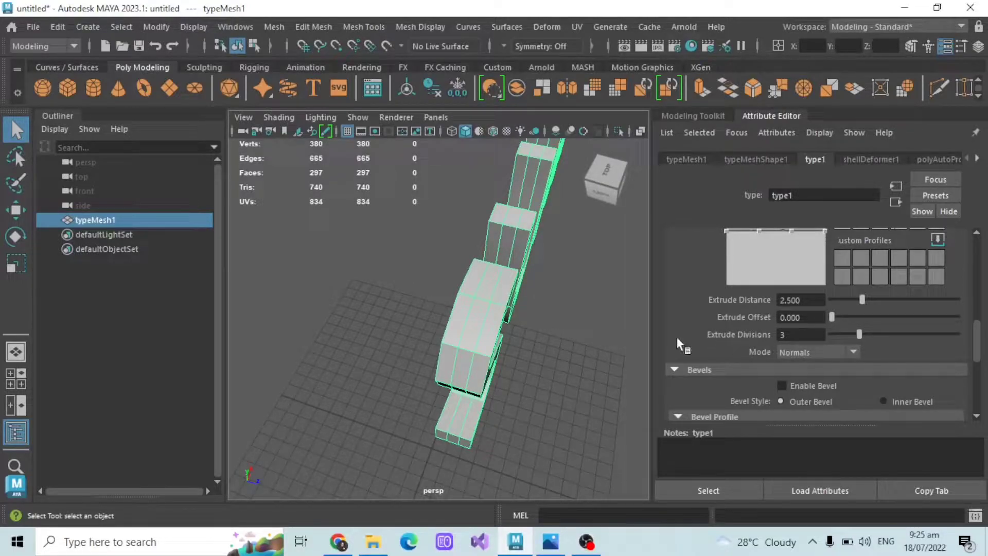
left_click_drag(860, 336, 915, 335)
left_click_drag(504, 321, 503, 327, "alt")
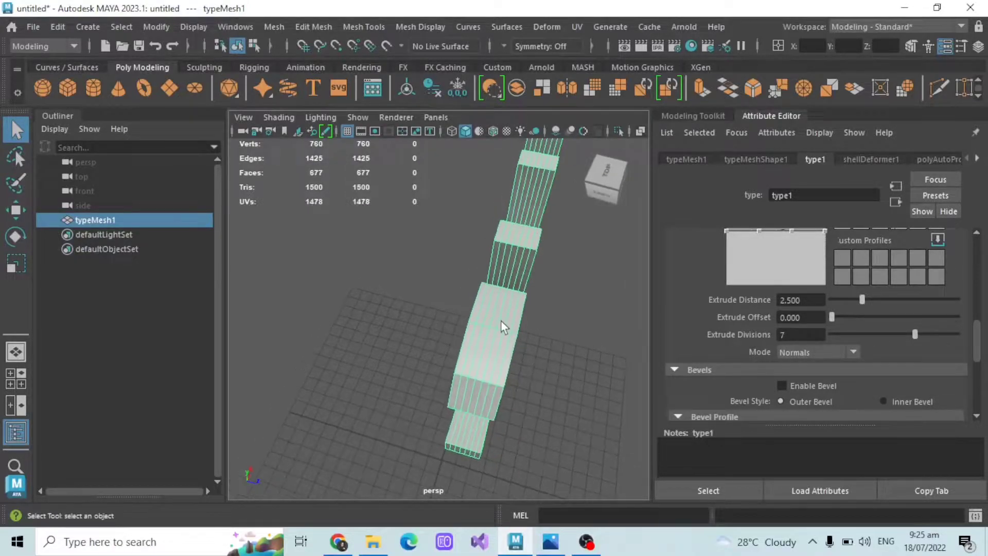
Step: Return to the mesh settings of the SUMMER text and set Curve Resolution to 3
scroll(857, 332, "up", 6)
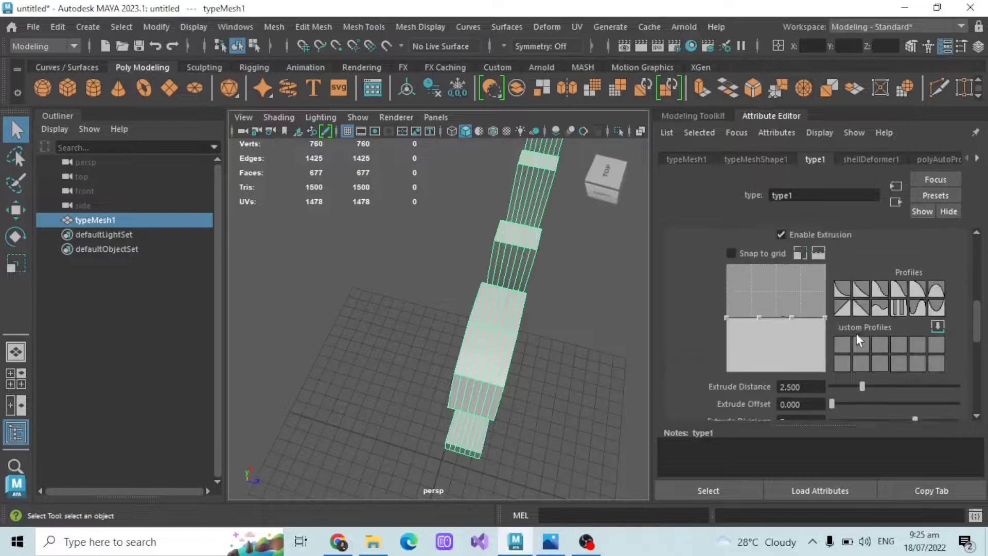
scroll(841, 311, "up", 1)
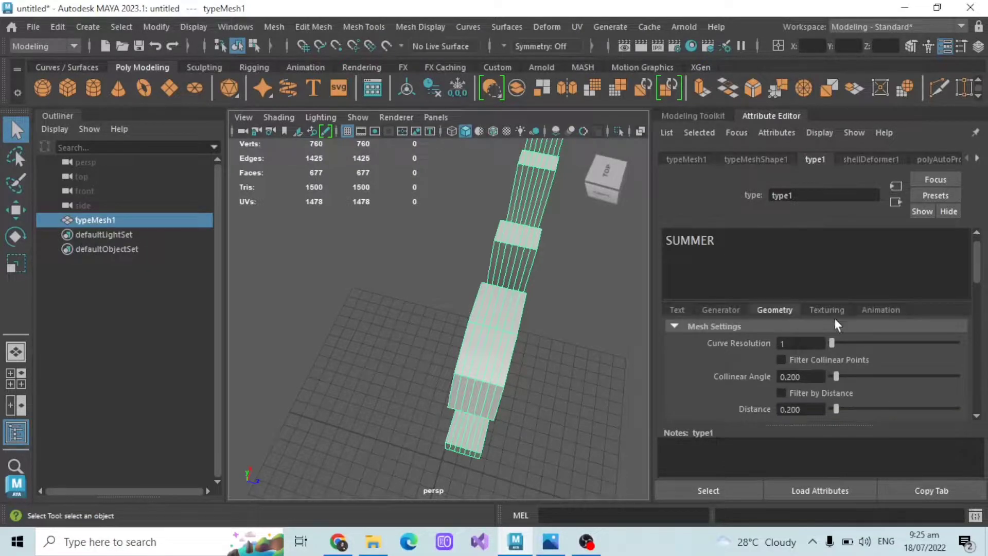
left_click_drag(566, 360, 530, 401, "alt")
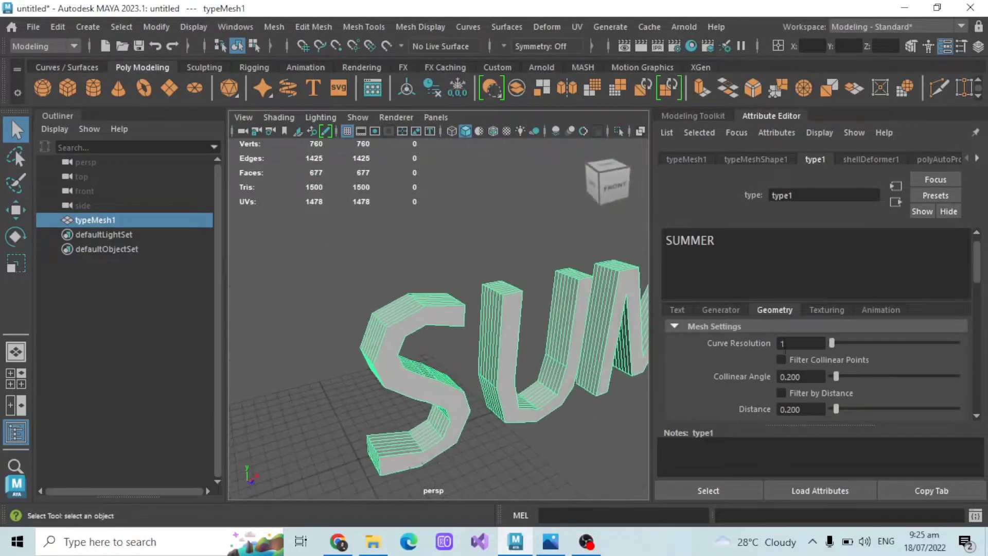
left_click_drag(832, 344, 857, 344)
left_click_drag(453, 370, 474, 377, "alt")
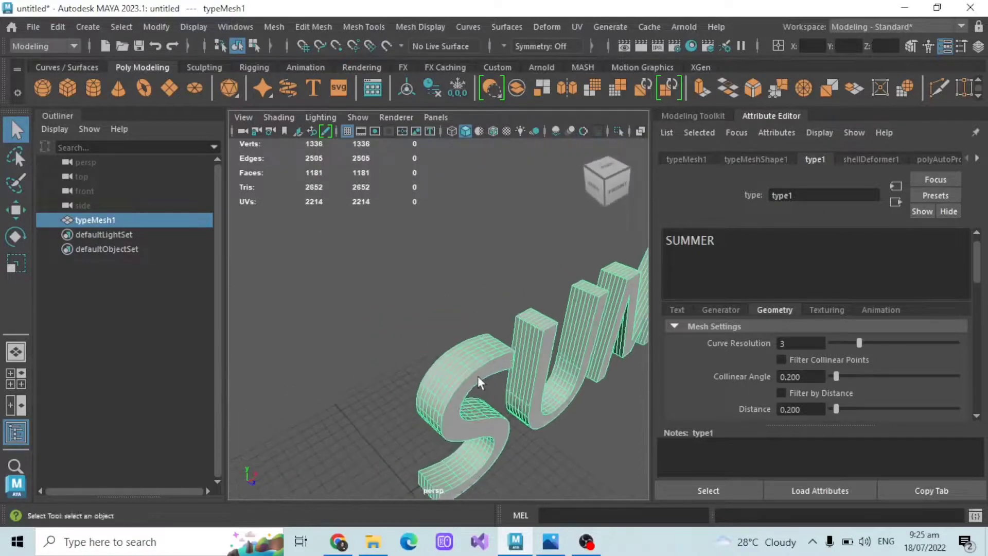
scroll(481, 330, "up", 5)
scroll(480, 325, "down", 5)
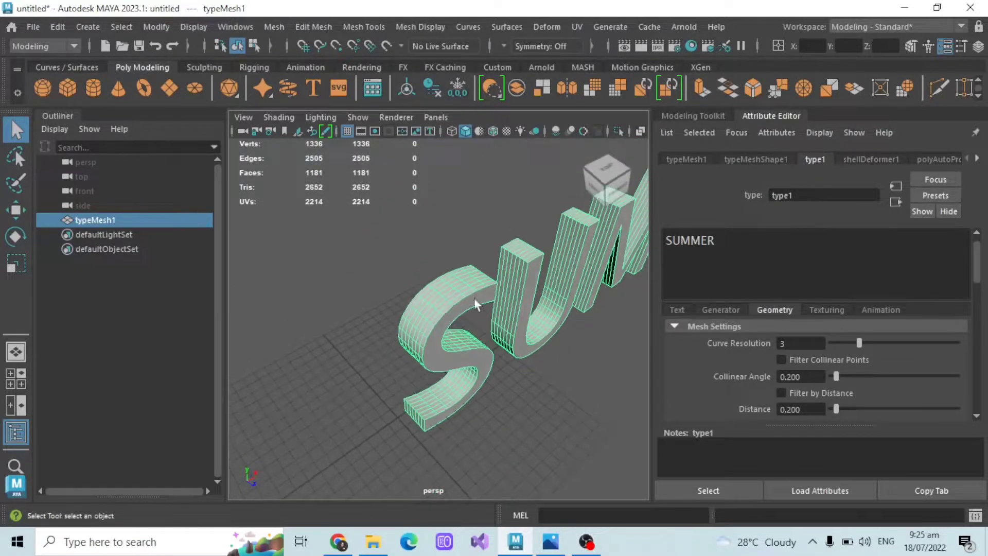
left_click_drag(452, 324, 480, 340, "alt")
left_click_drag(429, 314, 455, 326, "alt")
scroll(427, 294, "up", 3)
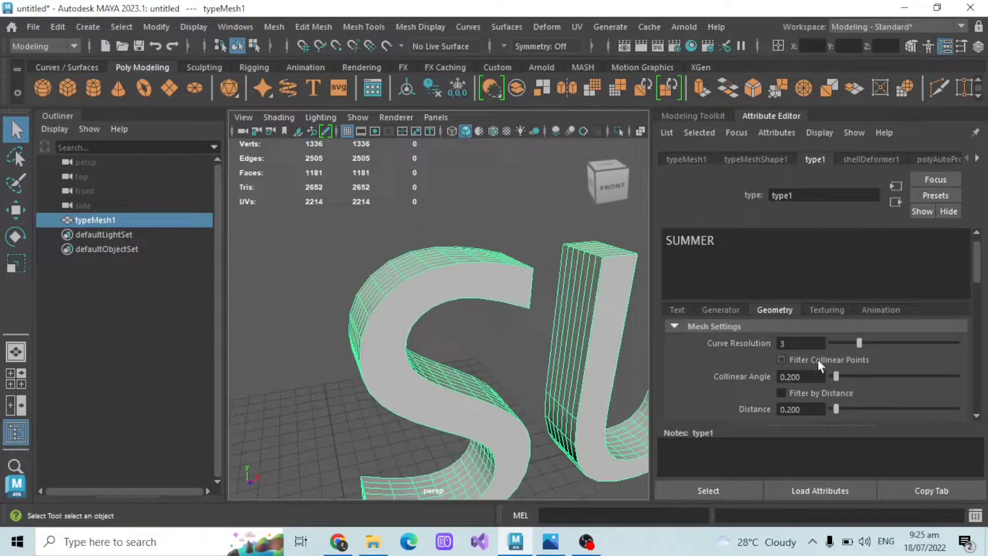
Step: Set the Curve Resolution of the SUMMER text to 7 and keep the type mesh selected
left_click_drag(857, 345, 914, 352)
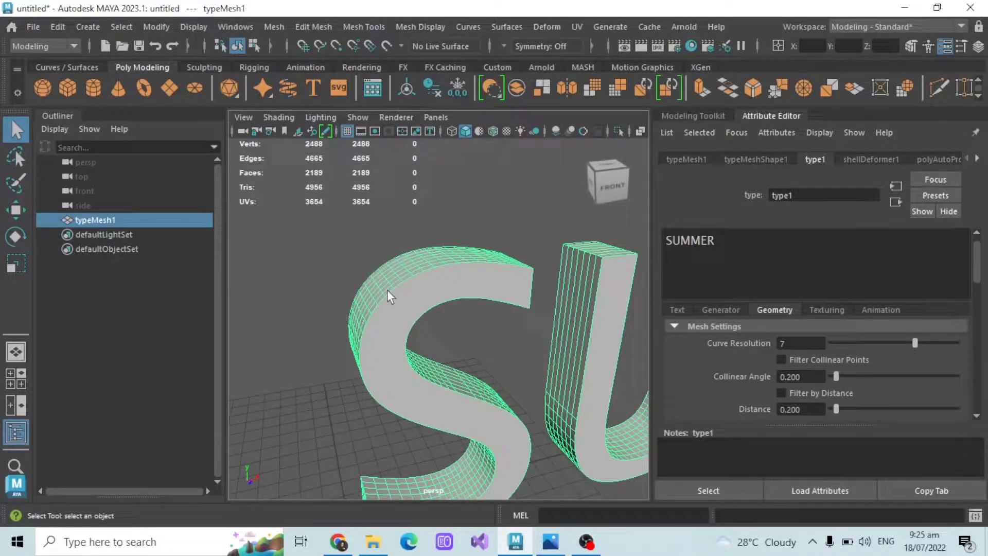
scroll(402, 296, "down", 3)
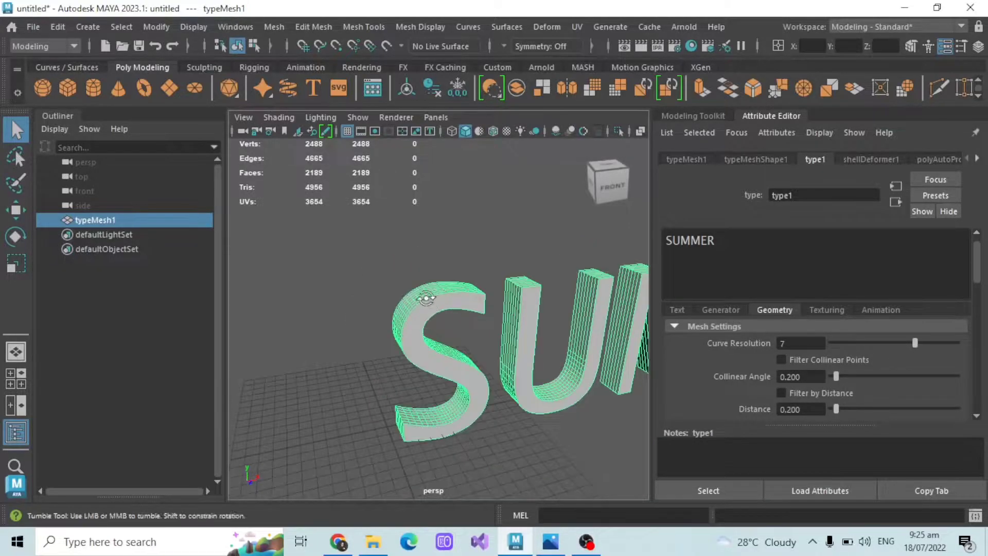
left_click_drag(430, 302, 412, 281, "alt")
left_click(123, 221)
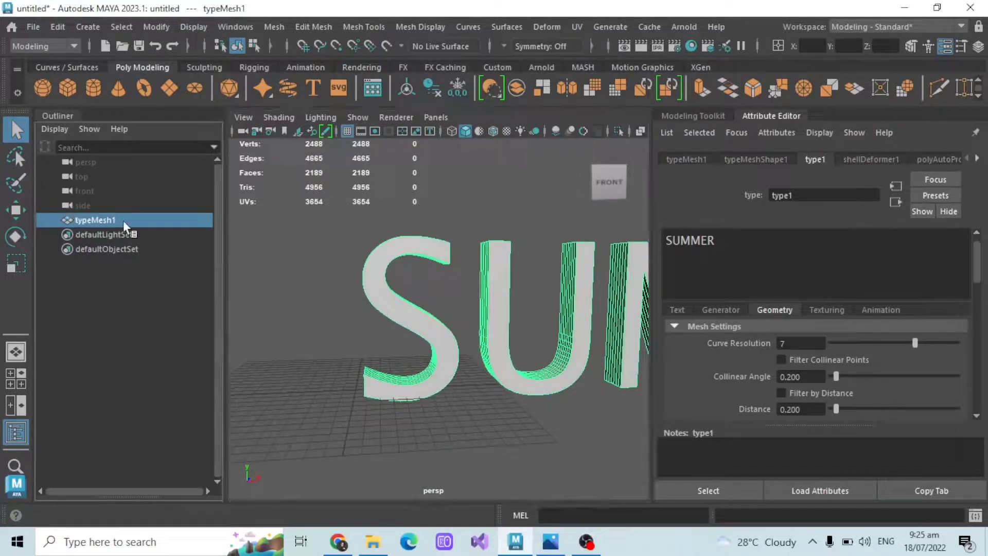
Step: Delete the SUMMER text mesh and open the coolsymbol.com bookmark in a new Chrome tab
key("Delete")
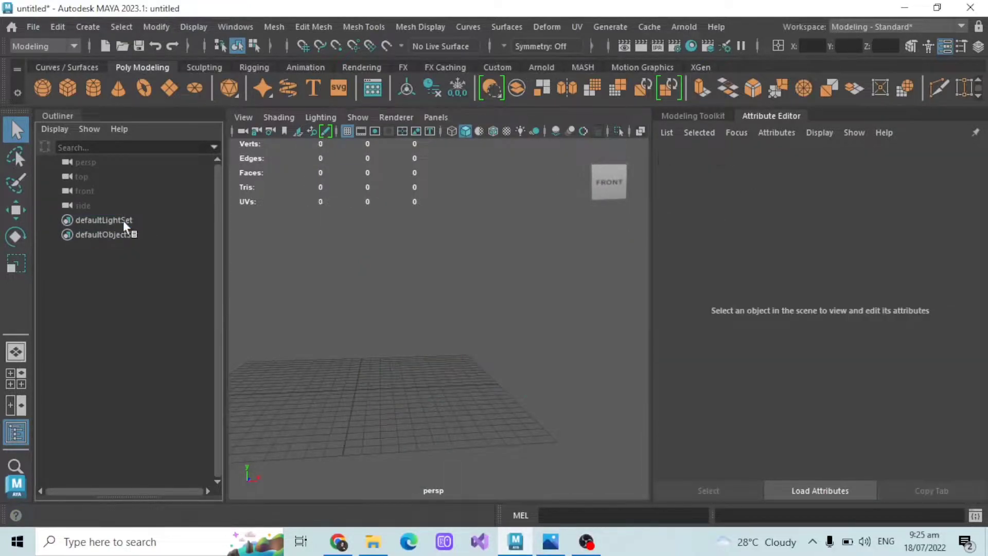
left_click(338, 541)
left_click(547, 15)
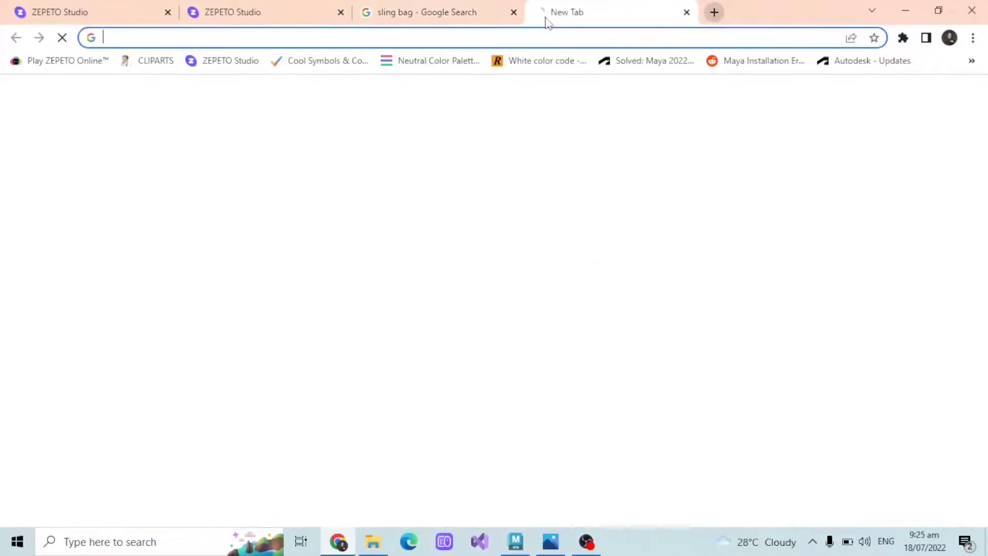
left_click(319, 61)
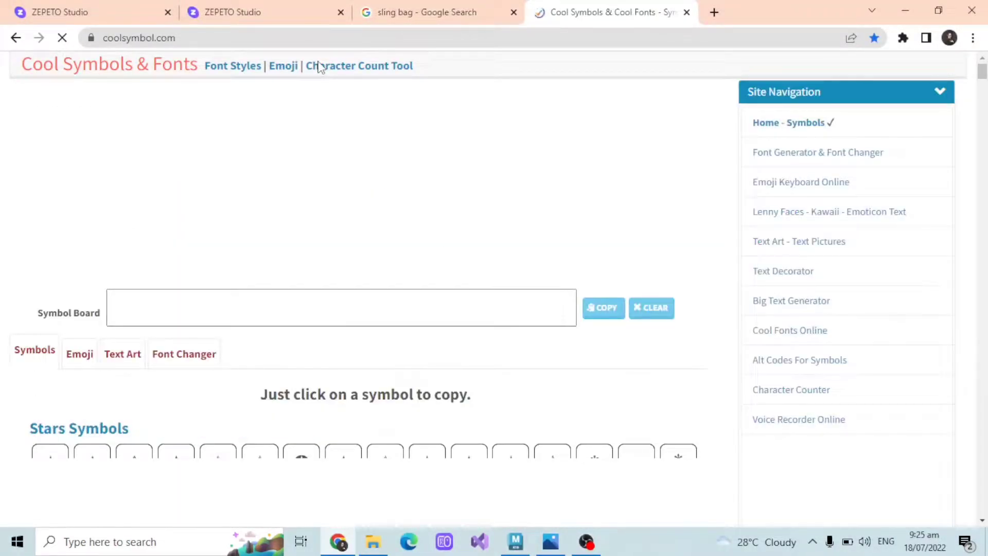
Step: Find the solid heart among the site's Chess & Card Symbols and copy it
scroll(442, 204, "down", 2)
scroll(442, 203, "down", 3)
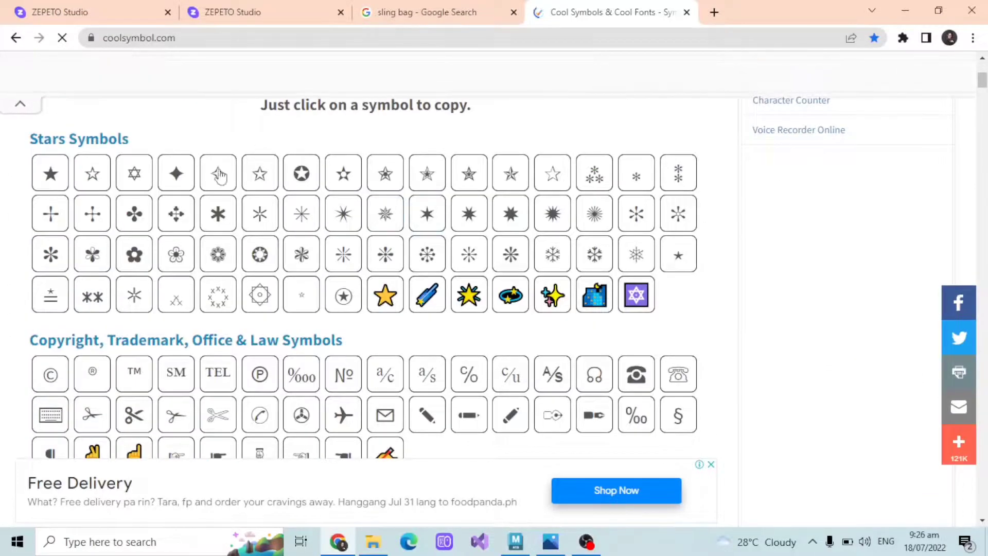
scroll(4, 243, "up", 4)
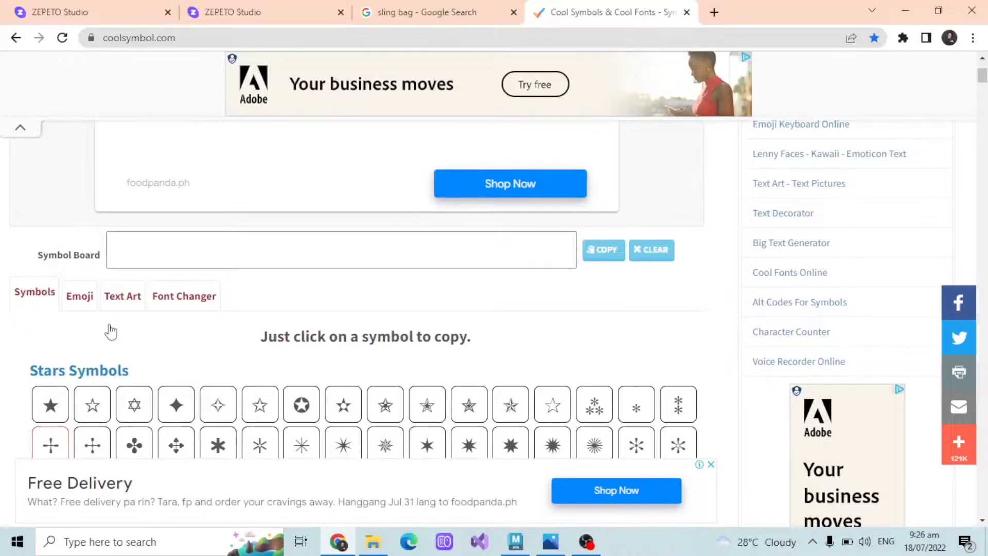
scroll(111, 332, "down", 5)
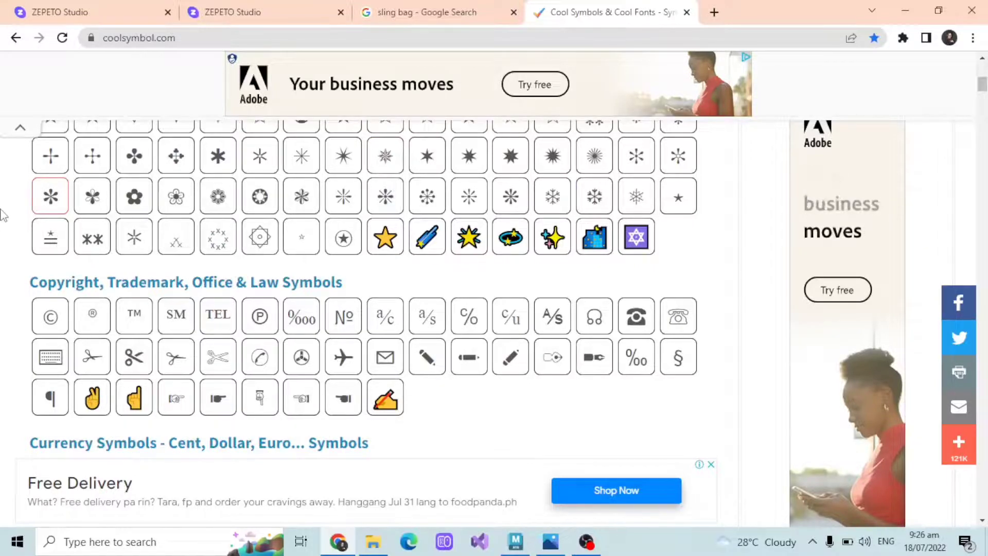
left_click(521, 547)
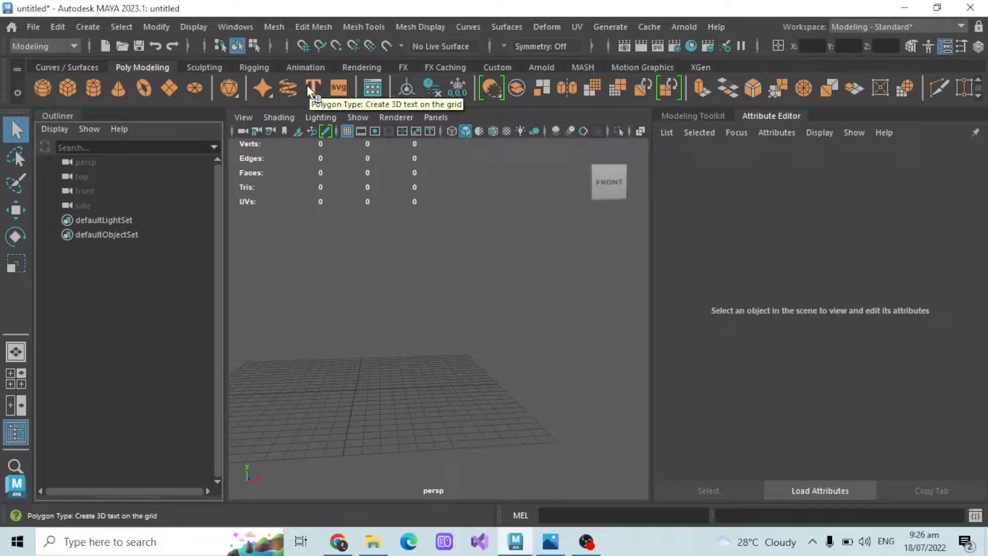
left_click(339, 542)
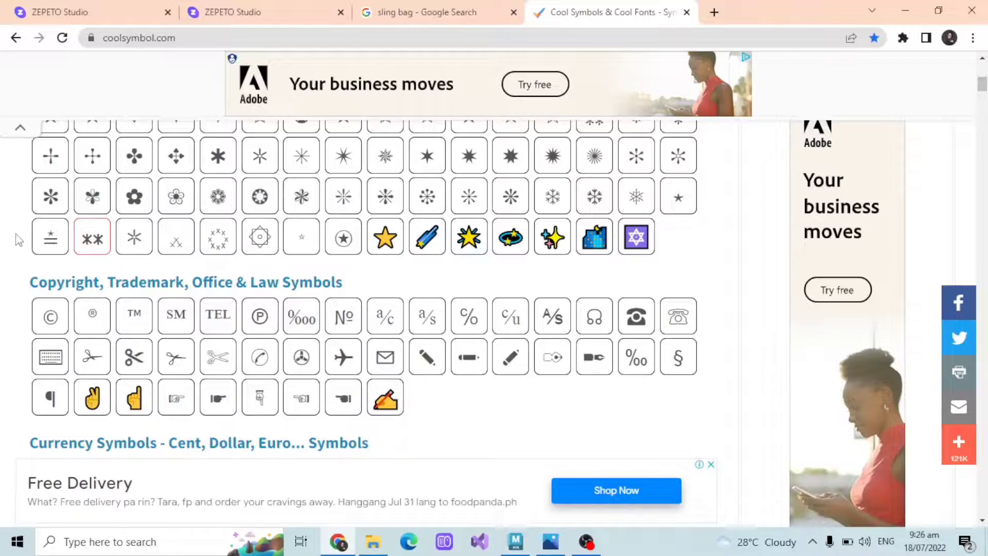
scroll(19, 240, "down", 4)
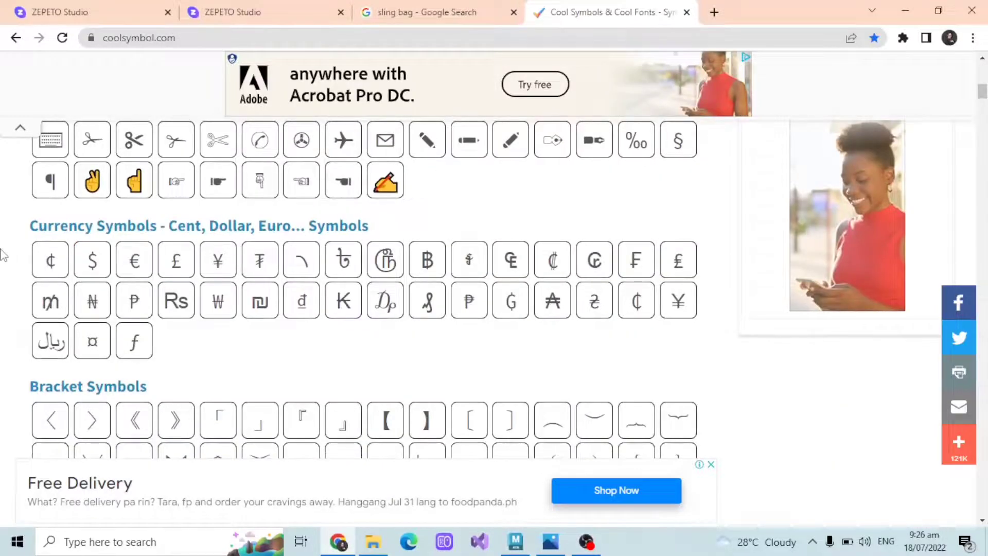
scroll(430, 322, "down", 1)
scroll(430, 323, "down", 1)
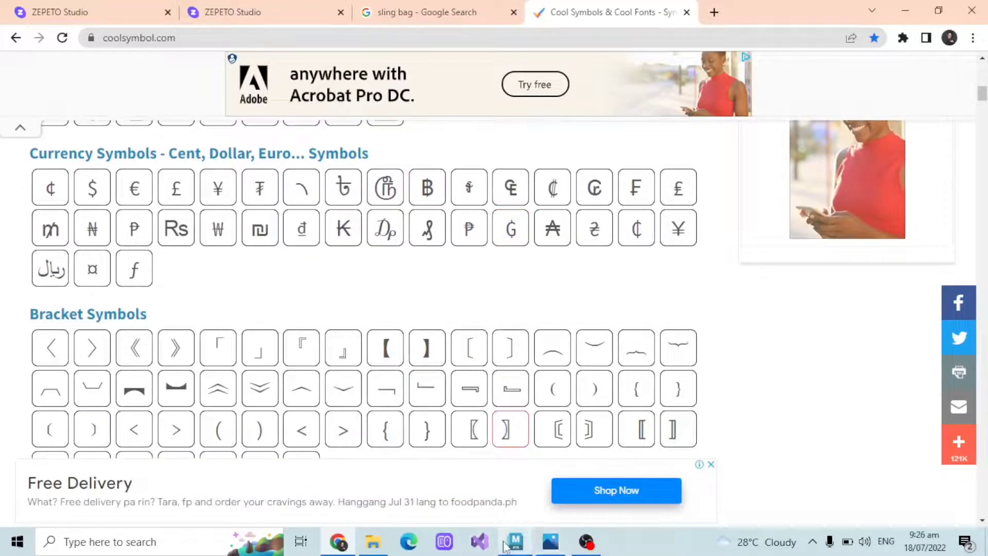
scroll(232, 223, "down", 1)
scroll(732, 260, "down", 4)
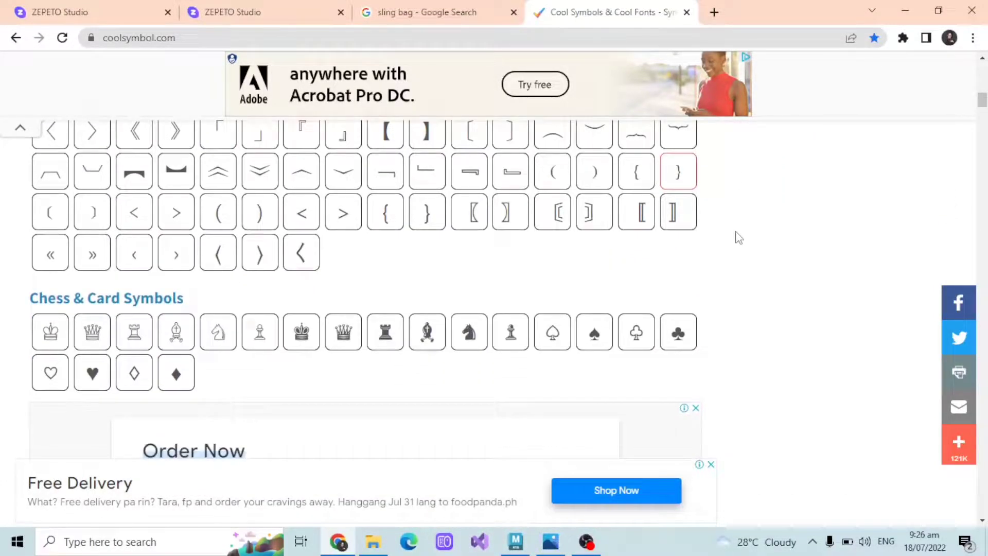
scroll(728, 238, "down", 1)
mouse_move(50, 301)
Step: Switch to Maya, create a new 3D type mesh and replace its default text with the ♥ symbol
left_click(515, 541)
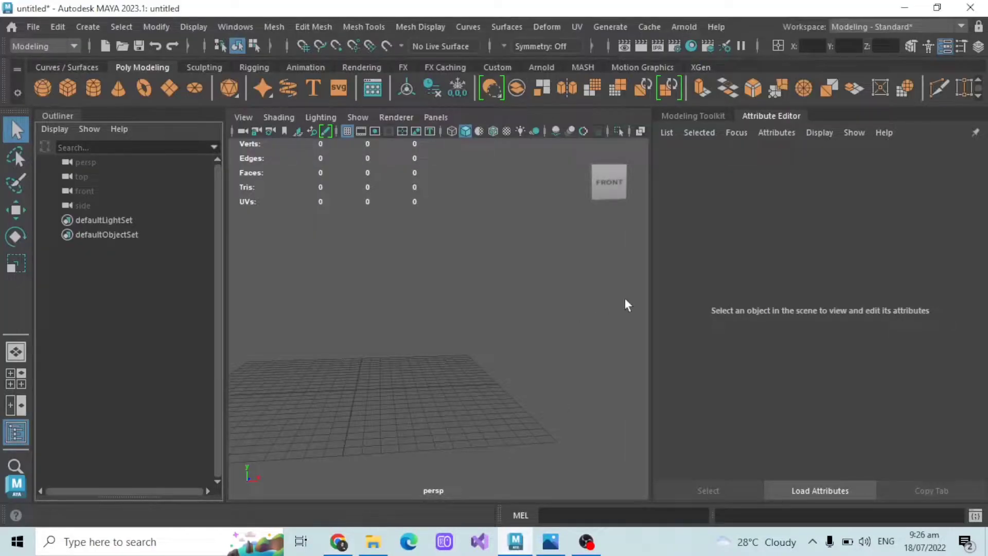
left_click(306, 88)
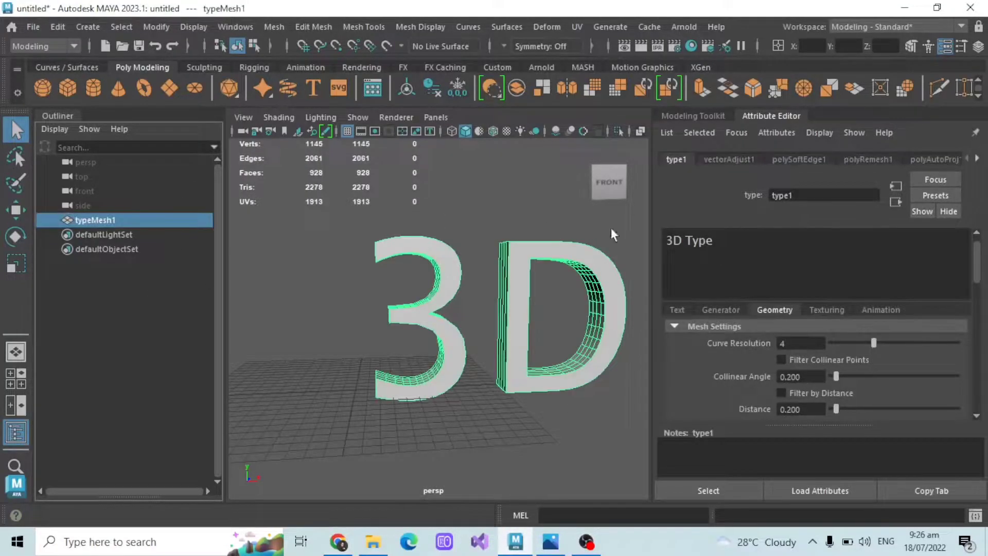
left_click_drag(797, 242, 641, 239)
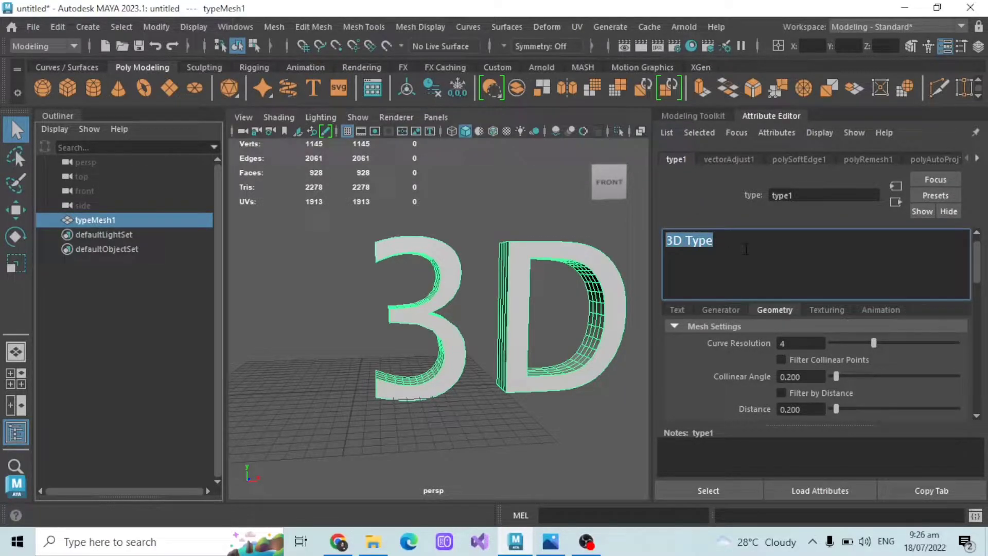
type("♥")
scroll(514, 295, "down", 3)
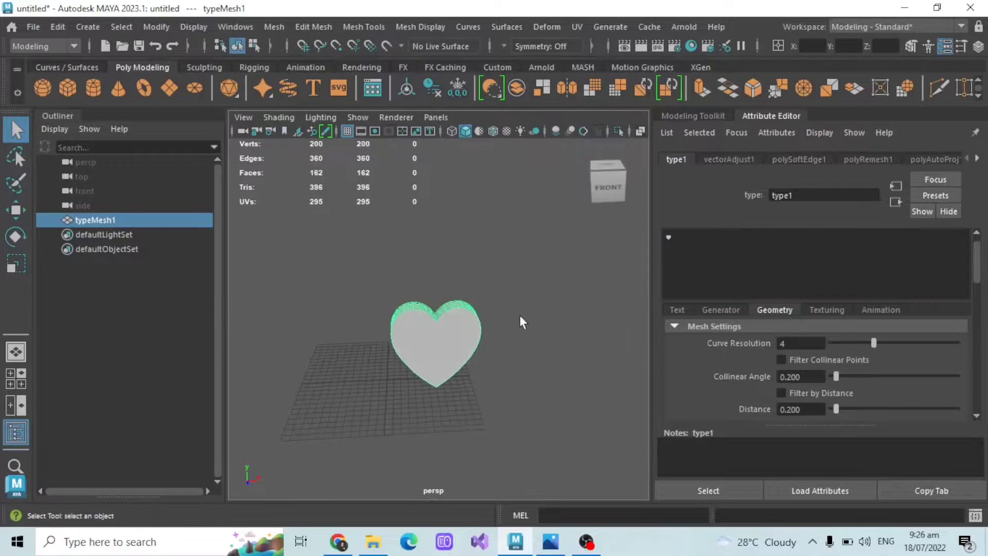
scroll(517, 311, "up", 4)
left_click_drag(515, 312, 519, 347, "alt")
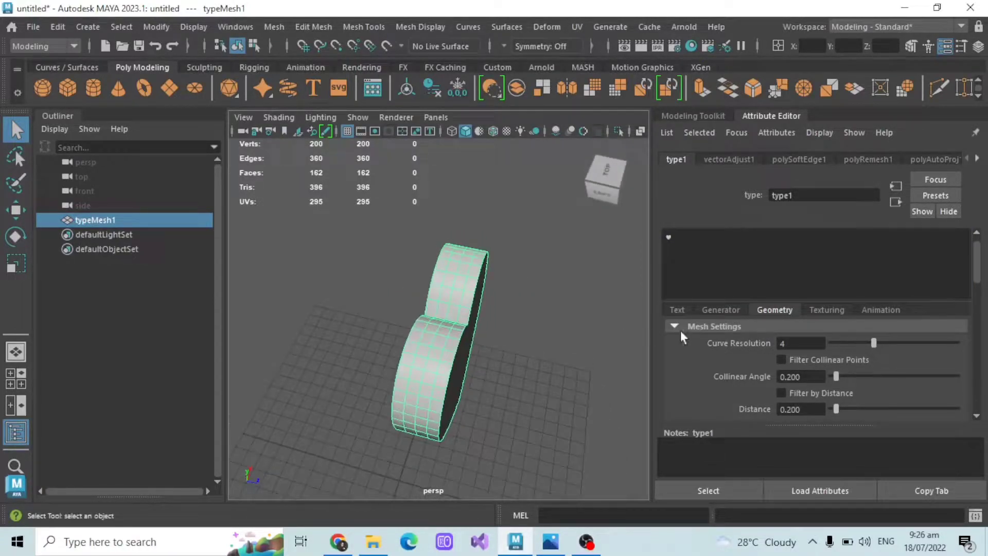
Step: Set the Extrude Divisions of the heart type mesh to 2
scroll(830, 330, "down", 2)
left_click_drag(457, 332, 541, 313, "alt")
left_click_drag(463, 314, 484, 255, "alt")
scroll(740, 336, "down", 3)
scroll(847, 265, "down", 4)
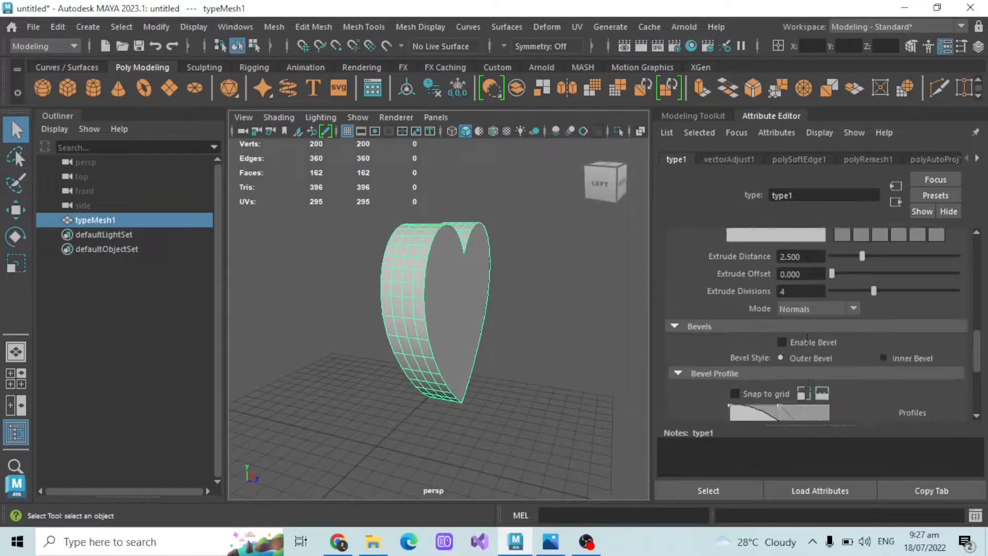
left_click_drag(874, 247, 814, 243)
left_click_drag(448, 311, 477, 228, "alt")
left_click_drag(492, 304, 392, 320, "alt")
left_click_drag(832, 247, 842, 248)
left_click_drag(408, 343, 459, 230, "alt")
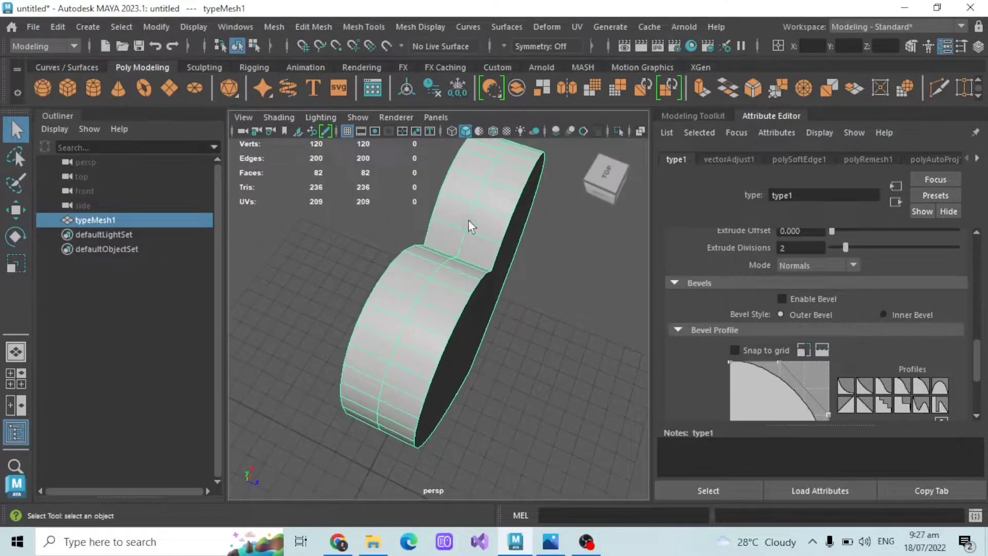
left_click_drag(486, 298, 426, 276, "alt")
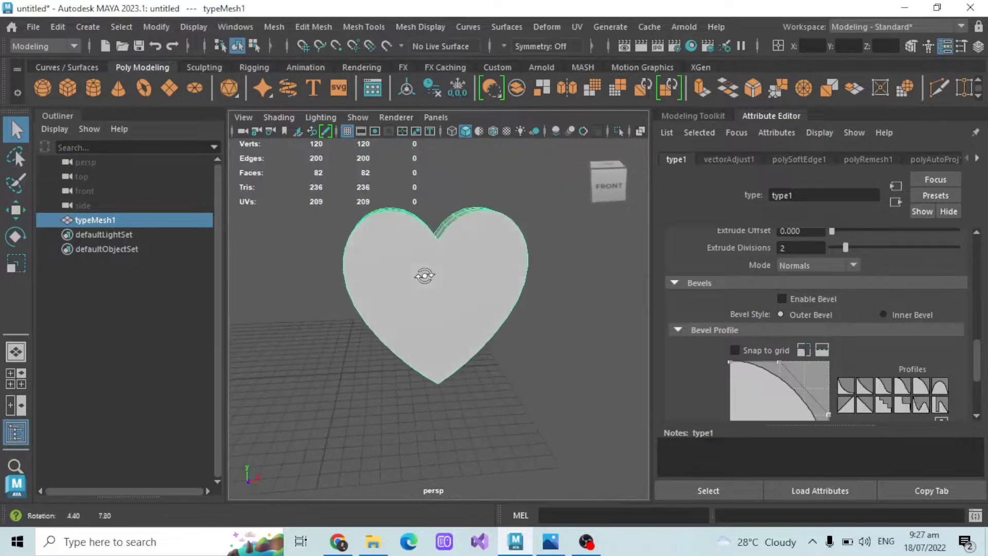
left_click_drag(409, 311, 411, 316, "alt")
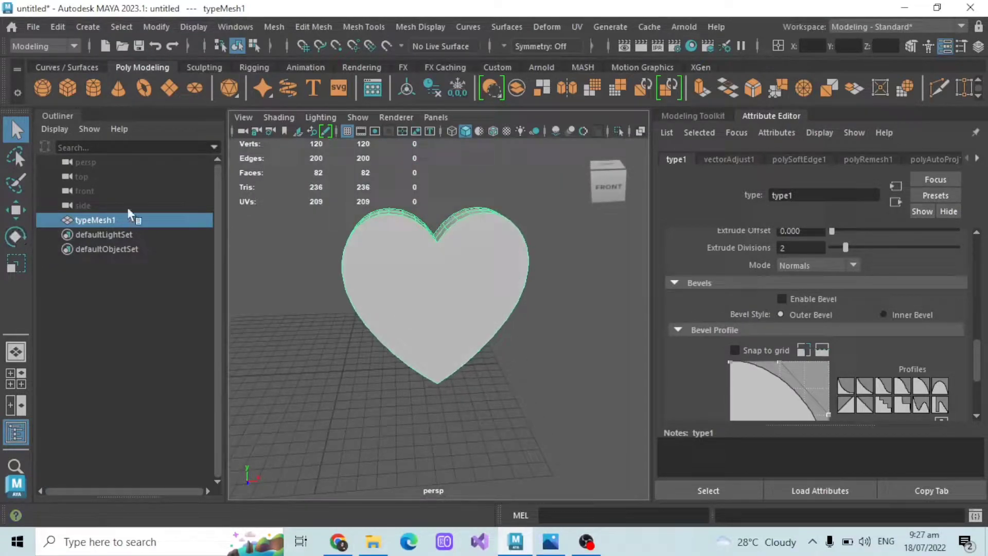
Step: Delete the construction history of all objects in the scene
left_click(57, 27)
mouse_move(111, 214)
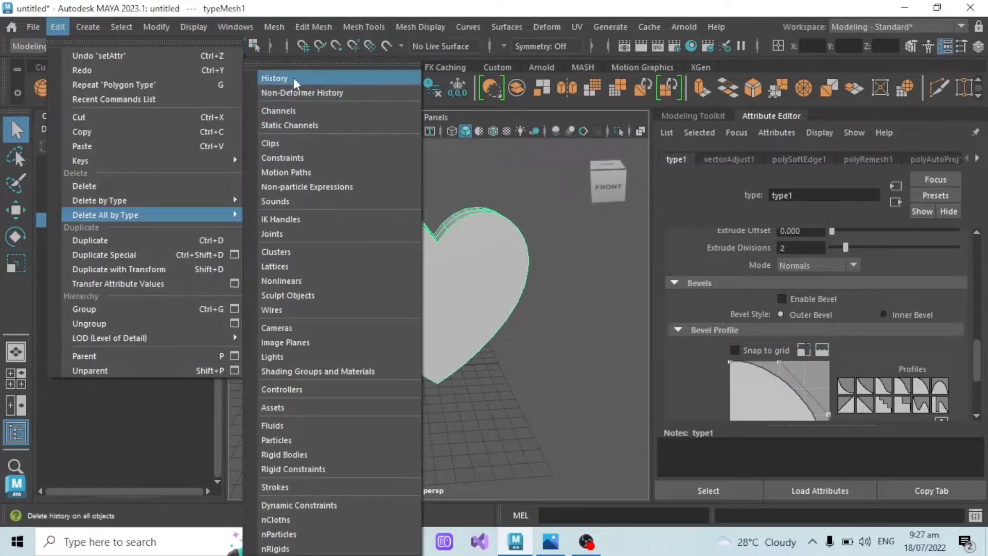
left_click(339, 77)
left_click(57, 27)
left_click(273, 87)
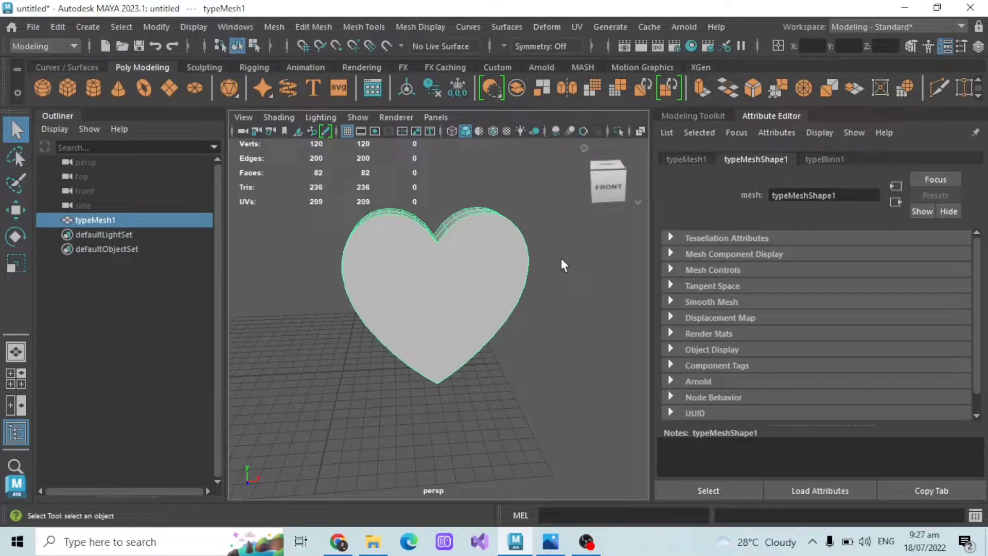
Step: Assign a new Lambert material to the heart and name it BAG_SHD
left_click(813, 157)
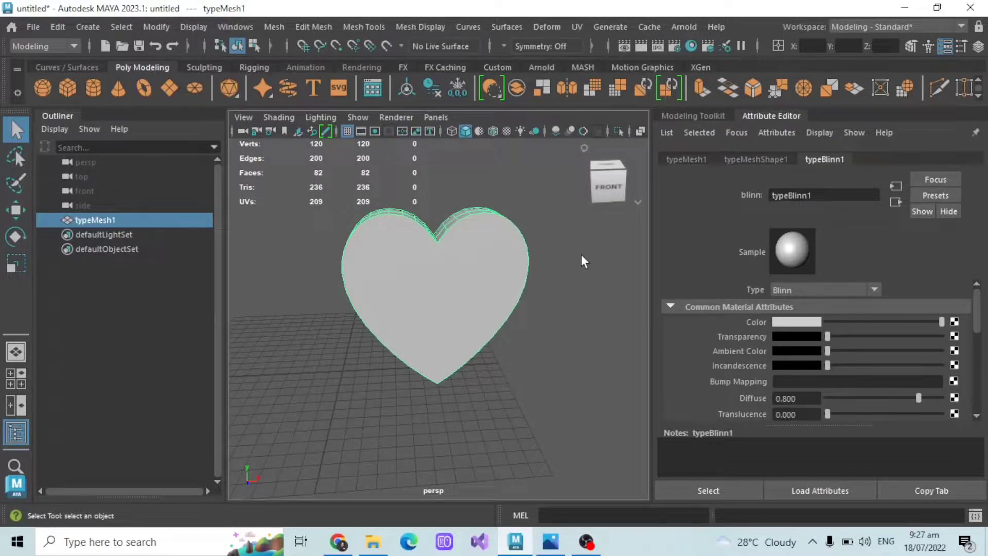
right_click_drag(582, 254, 576, 481)
left_click(459, 287)
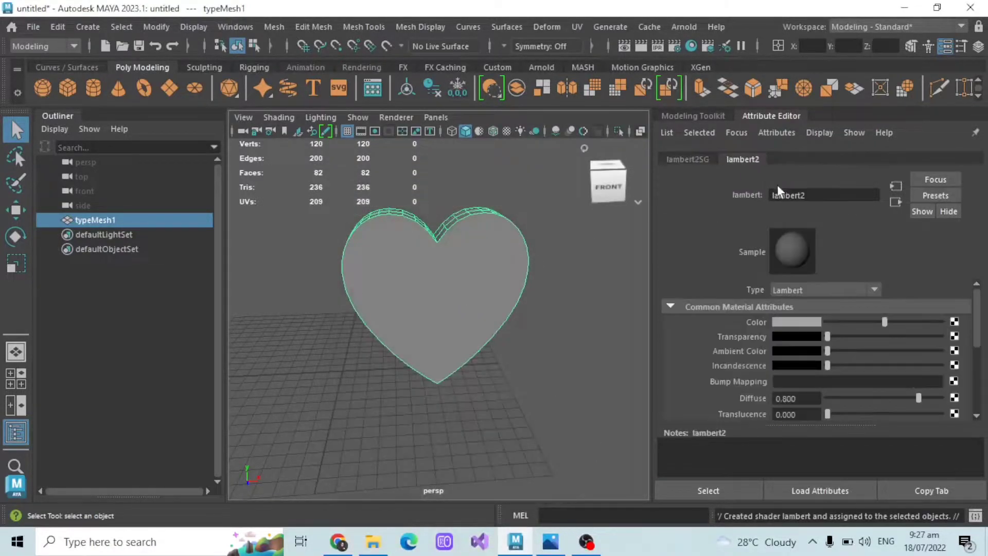
left_click_drag(818, 195, 746, 187)
type("BAG_SHD")
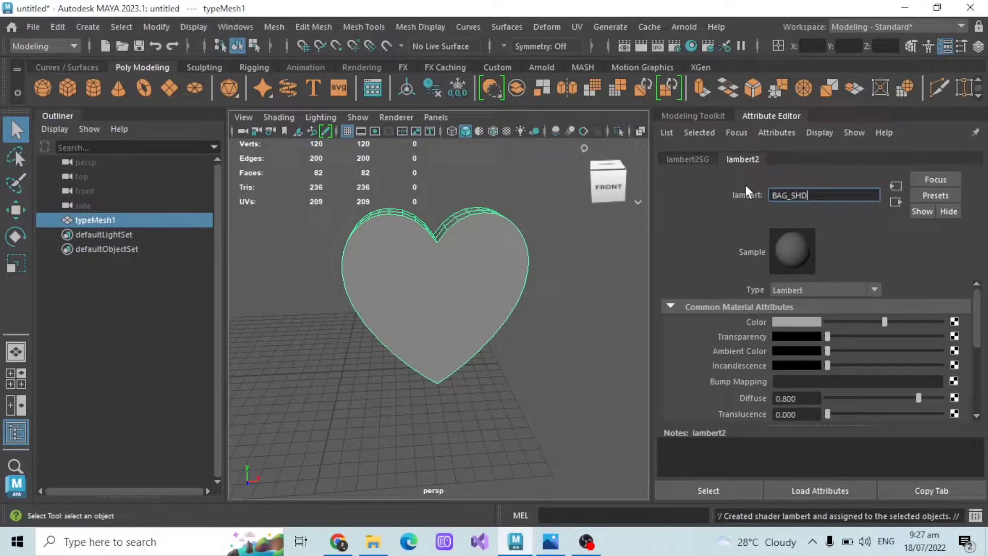
key("Return")
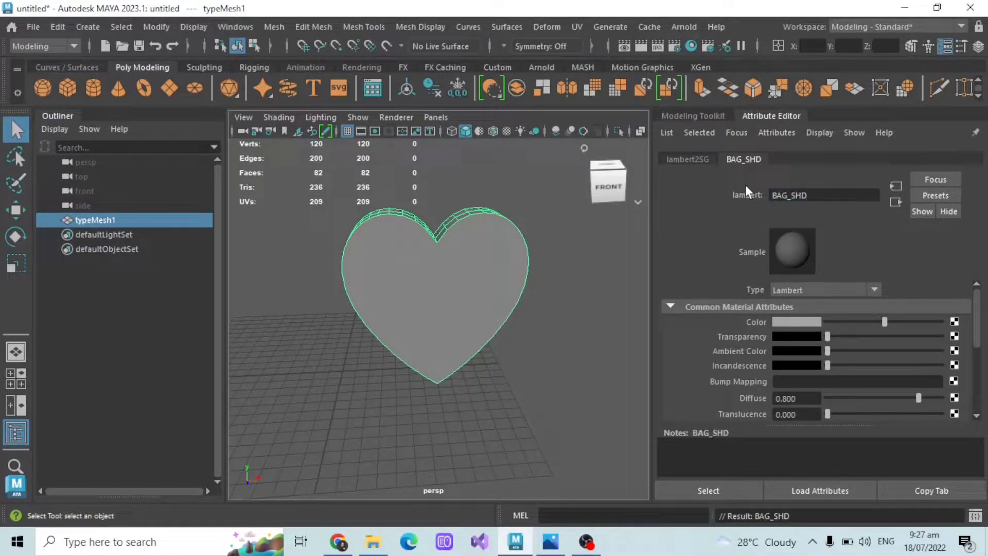
Step: Set the BAG_SHD material's color to the dark grey swatch, trying red along the way
left_click(801, 323)
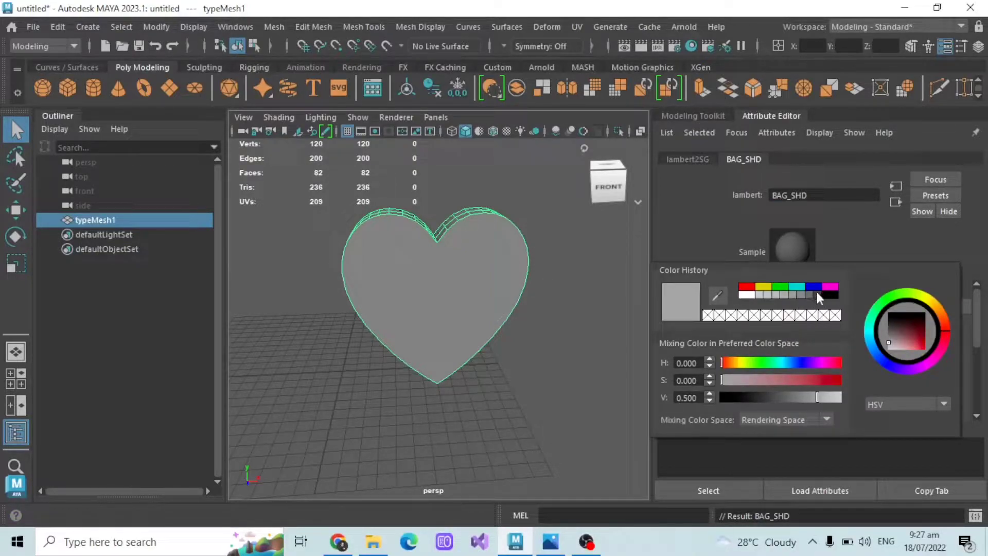
left_click(817, 294)
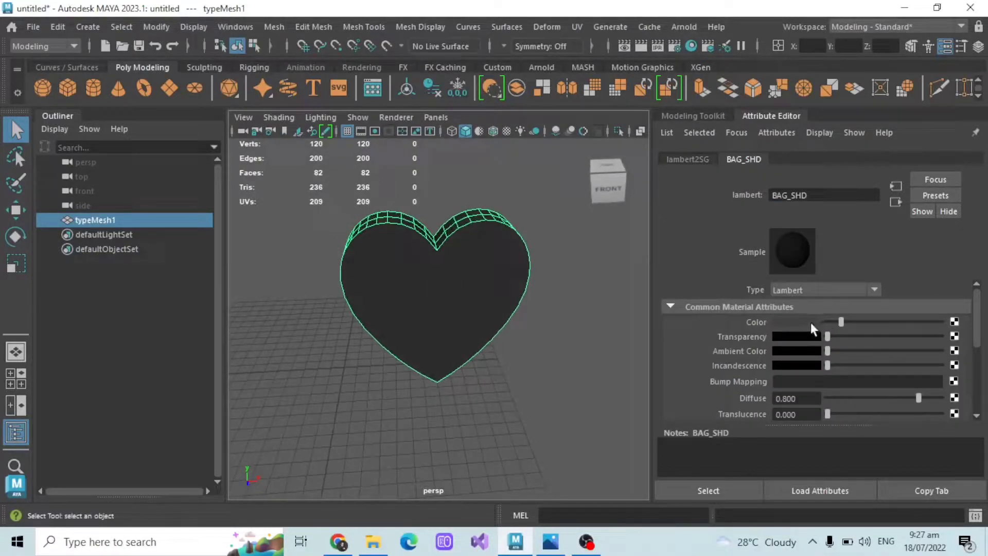
left_click(811, 322)
left_click(759, 287)
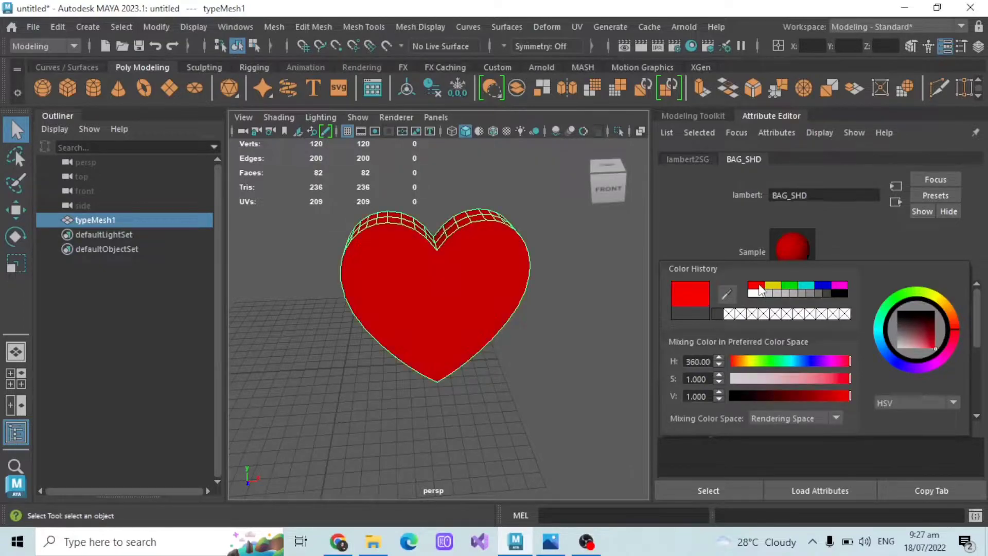
left_click(828, 293)
left_click_drag(525, 314, 513, 259, "alt")
Step: Select the heart mesh and center its pivot
left_click(458, 289)
scroll(458, 288, "down", 4)
left_click_drag(565, 282, 578, 247, "alt")
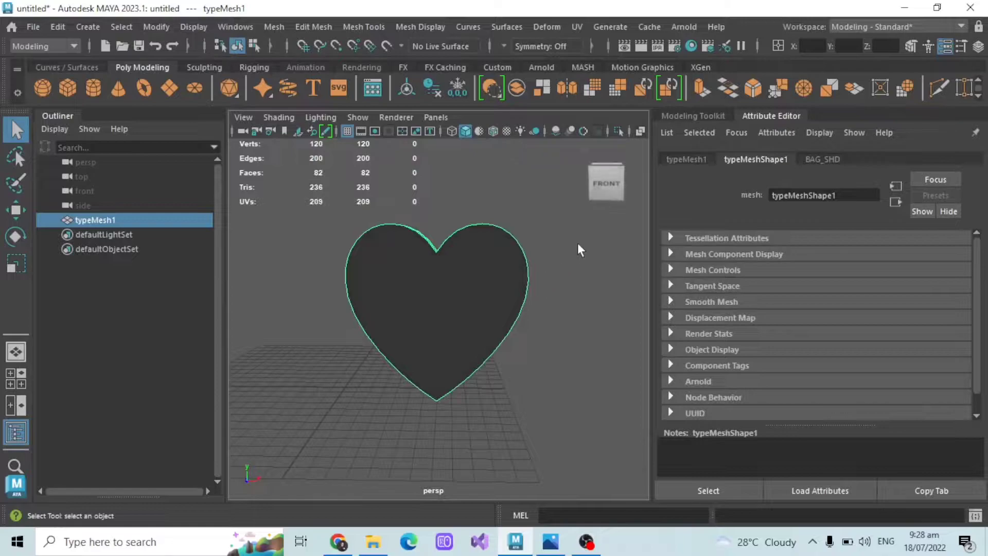
left_click(92, 26)
mouse_move(124, 107)
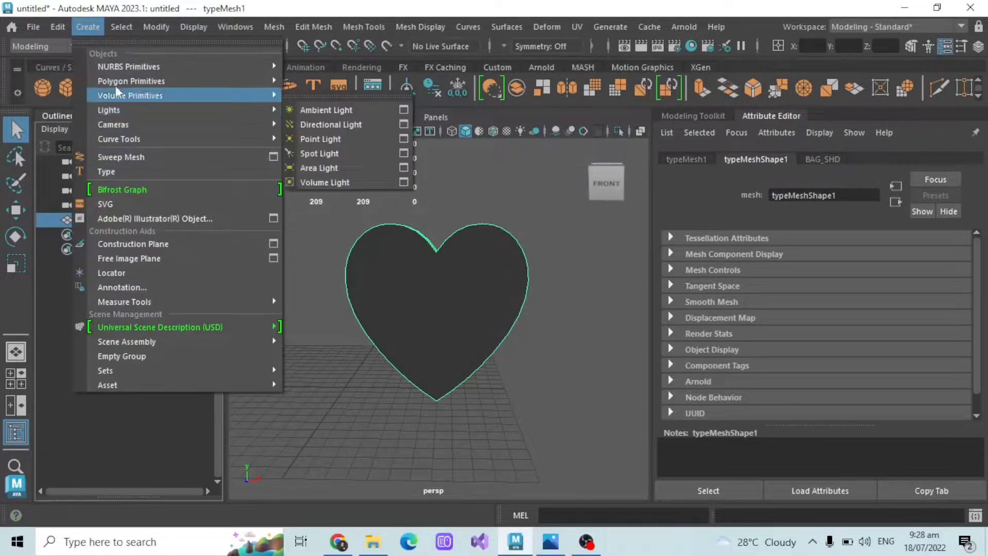
left_click(156, 24)
left_click(158, 25)
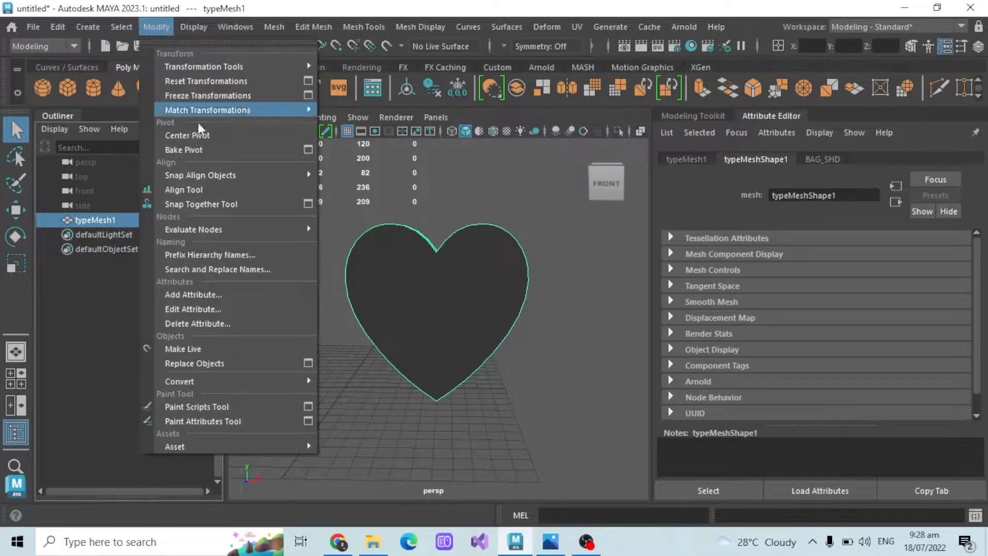
left_click(201, 134)
Step: Move the heart onto the grid center by setting its absolute X and Y positions to 0
scroll(320, 204, "down", 5)
left_click(811, 48)
type("0")
key("Return")
left_click(851, 45)
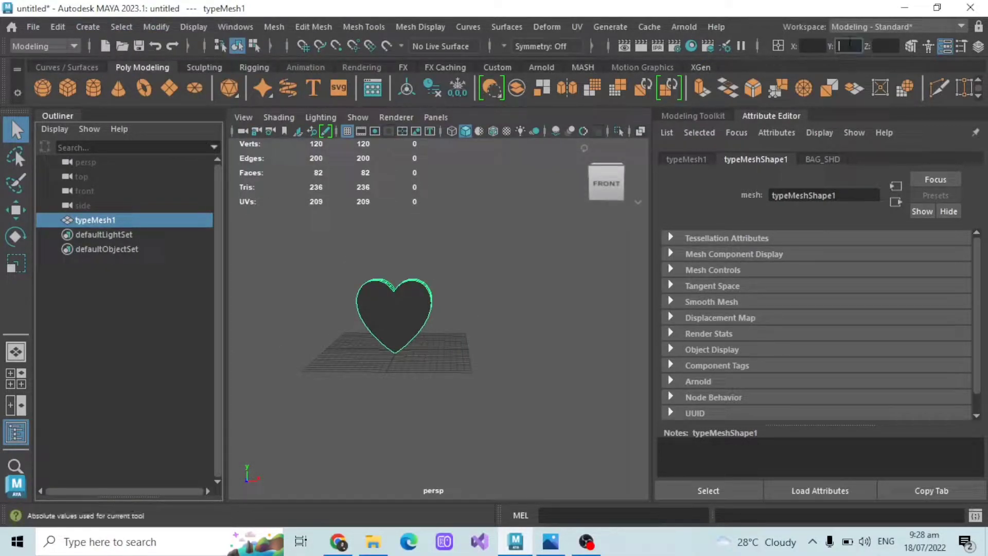
type("0")
key("Return")
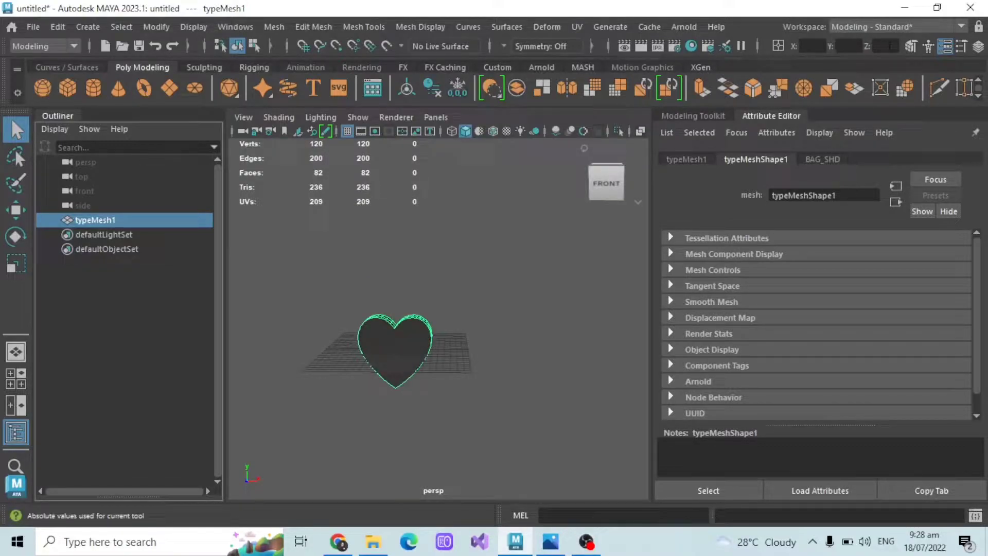
left_click_drag(308, 419, 320, 406, "alt")
scroll(320, 407, "up", 3)
middle_click_drag(325, 404, 425, 370, "alt")
left_click_drag(464, 252, 566, 216, "alt")
scroll(405, 278, "up", 3)
scroll(434, 260, "down", 5)
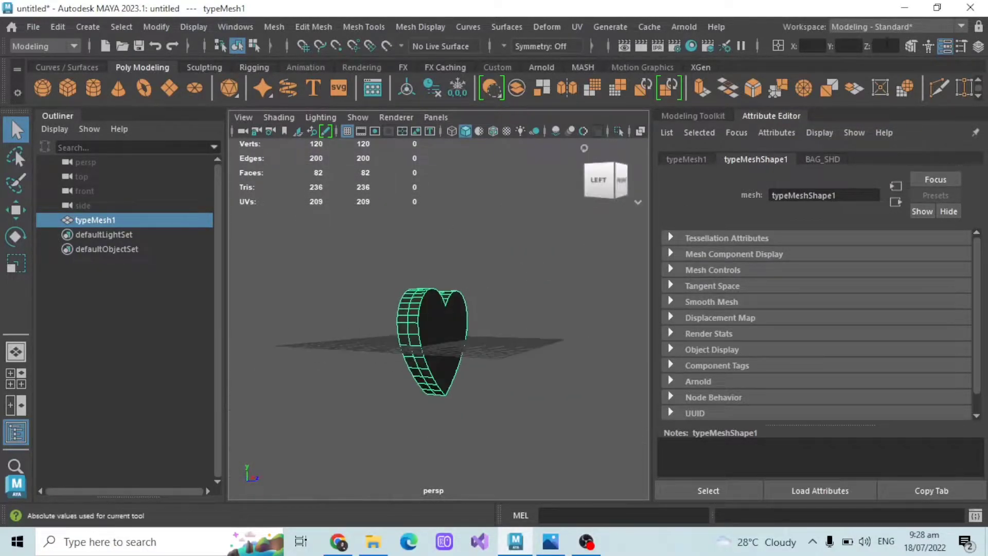
Step: Check the bag reference image, then scale the heart mesh along its depth (Z) by about 1.38 to thicken it
left_click(911, 46)
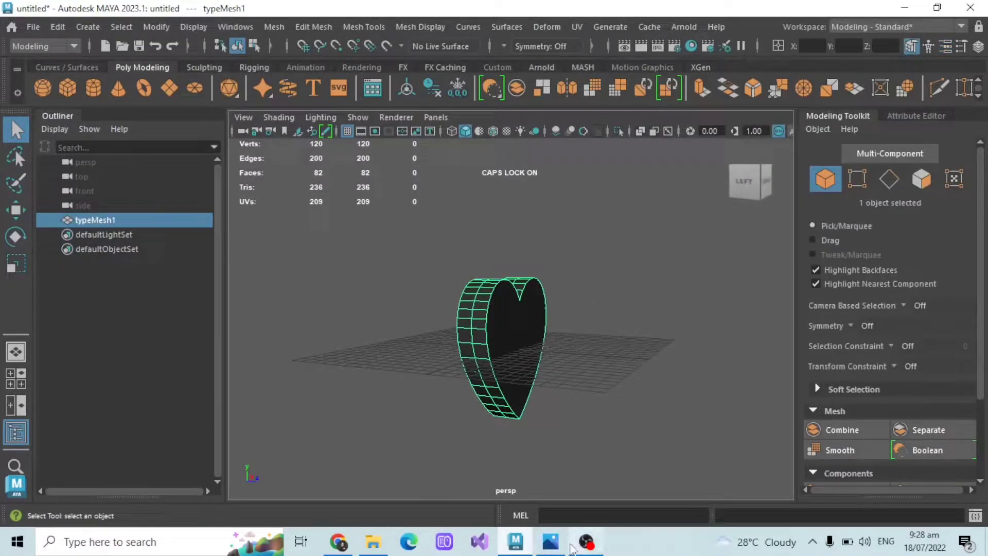
left_click(555, 546)
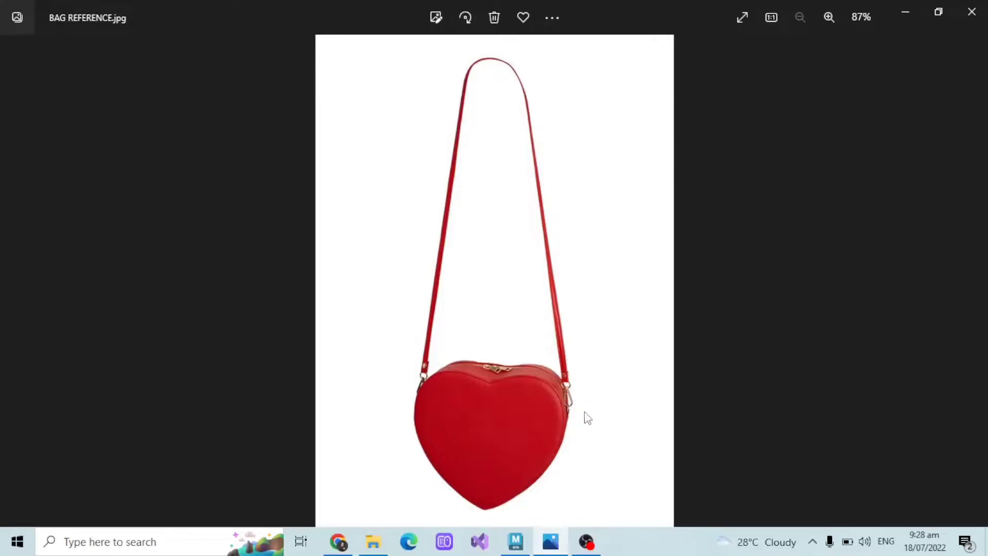
left_click(515, 541)
left_click_drag(534, 457, 546, 366, "alt")
left_click(15, 265)
left_click_drag(297, 341, 345, 344, "alt")
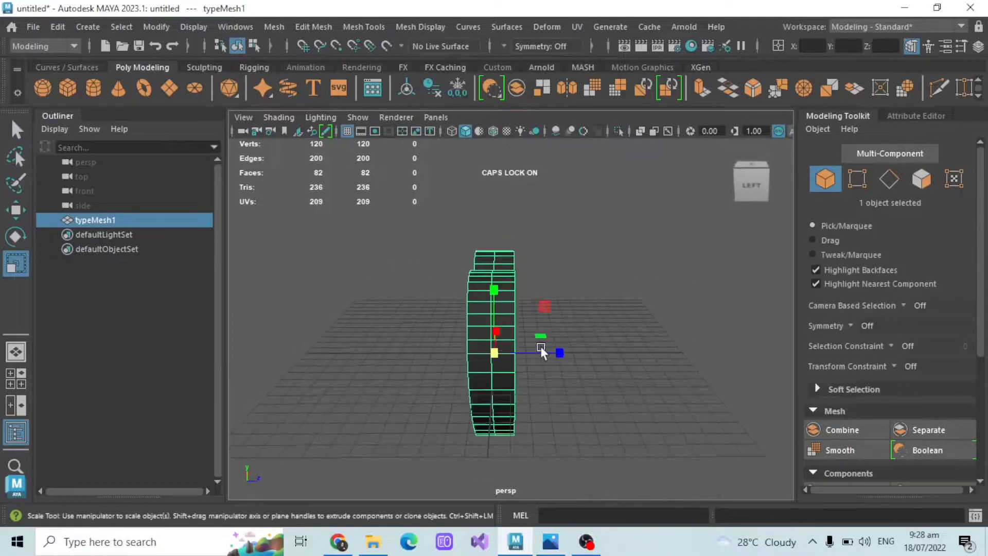
left_click_drag(556, 354, 579, 354)
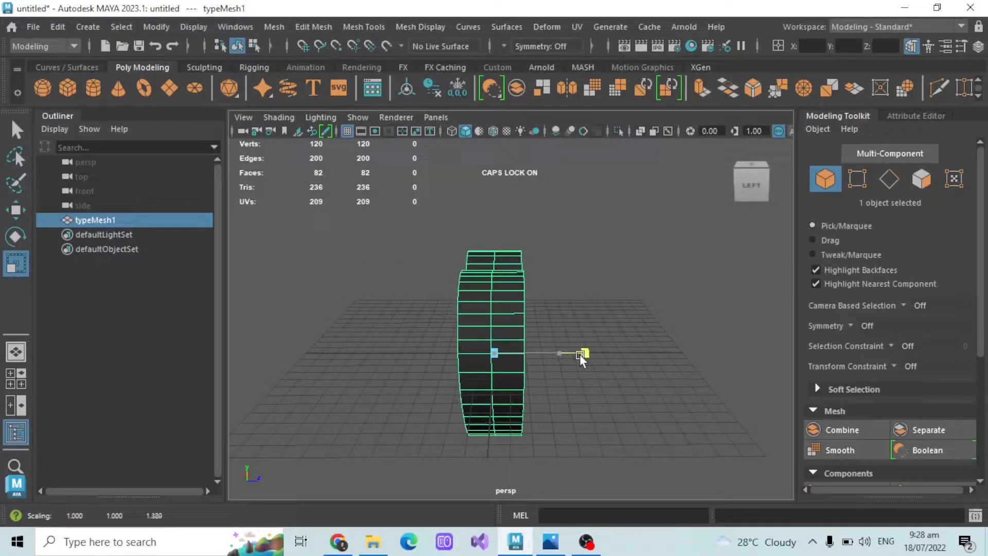
left_click(638, 317)
left_click_drag(637, 316, 577, 329, "alt")
left_click(551, 326)
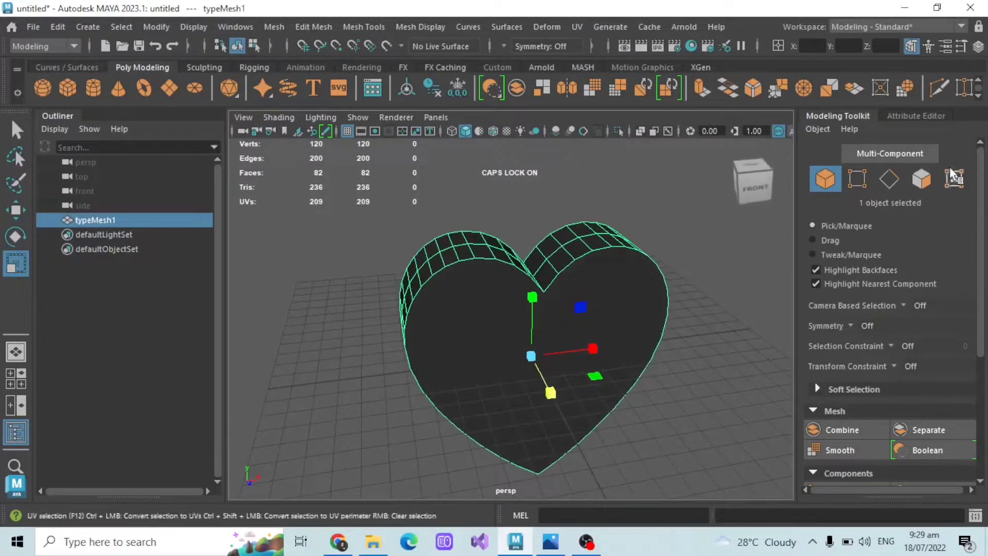
left_click(922, 179)
left_click(892, 179)
left_click_drag(476, 319, 471, 287, "alt")
left_click(473, 282)
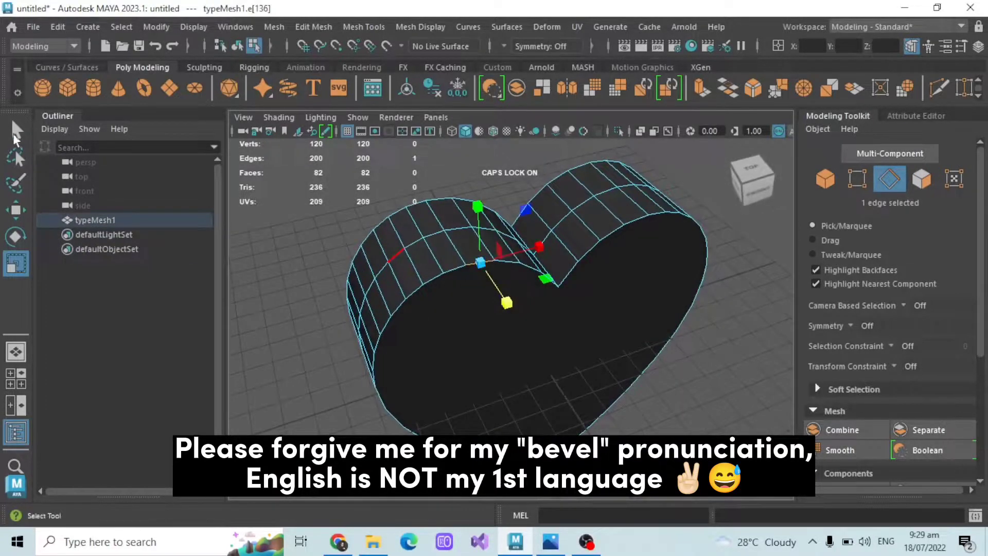
key("q")
left_click_drag(534, 279, 488, 264, "alt")
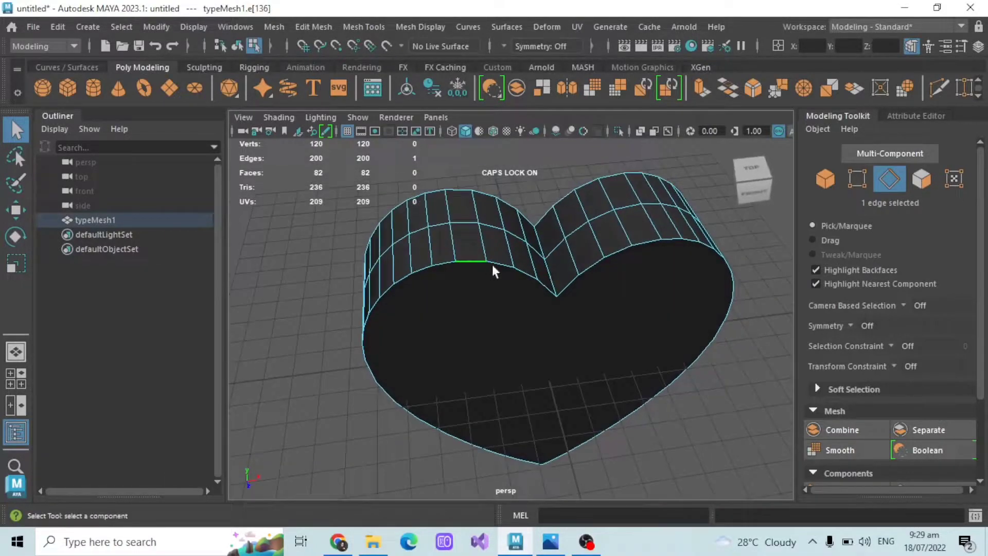
left_click_drag(497, 312, 592, 288, "alt")
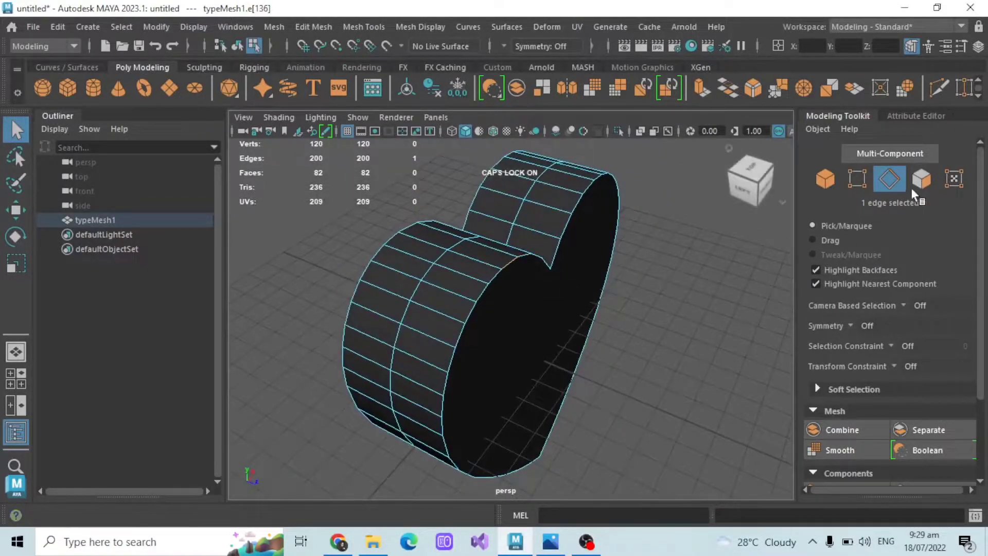
Step: Select the heart's front and back faces and bevel them
left_click(922, 179)
left_click(489, 322)
left_click_drag(489, 324, 643, 339, "alt")
left_click(474, 333, "shift")
scroll(915, 365, "down", 4)
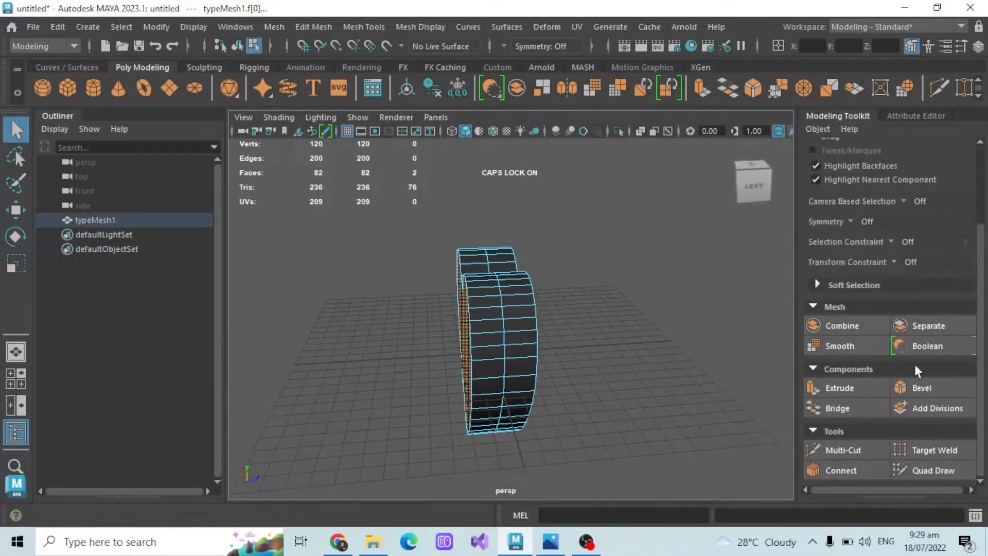
left_click(921, 388)
Step: Set the face bevel's fraction to 0.15, trying 0.25 first
left_click_drag(658, 314, 700, 336, "alt")
left_click(726, 337)
type("0.25")
key("Return")
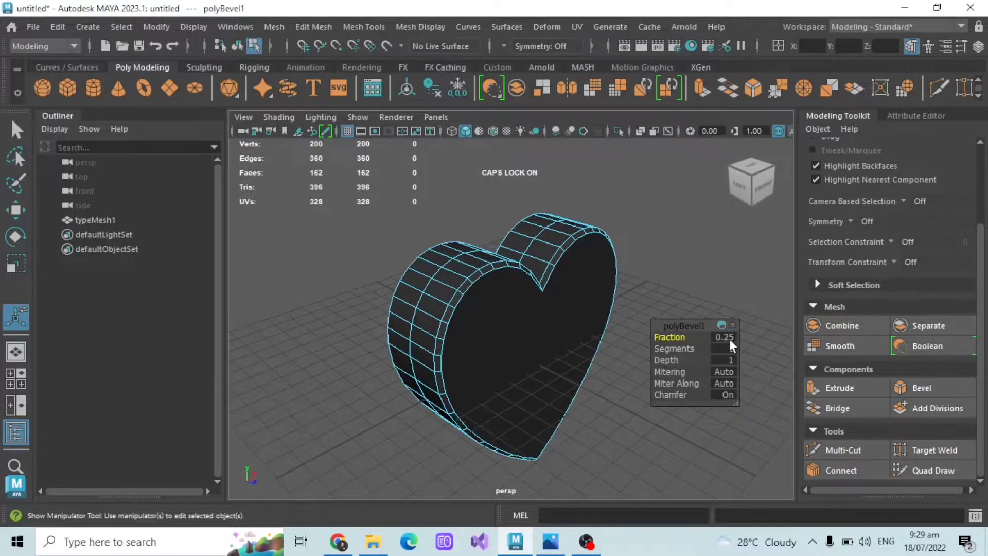
left_click_drag(557, 327, 613, 247, "alt")
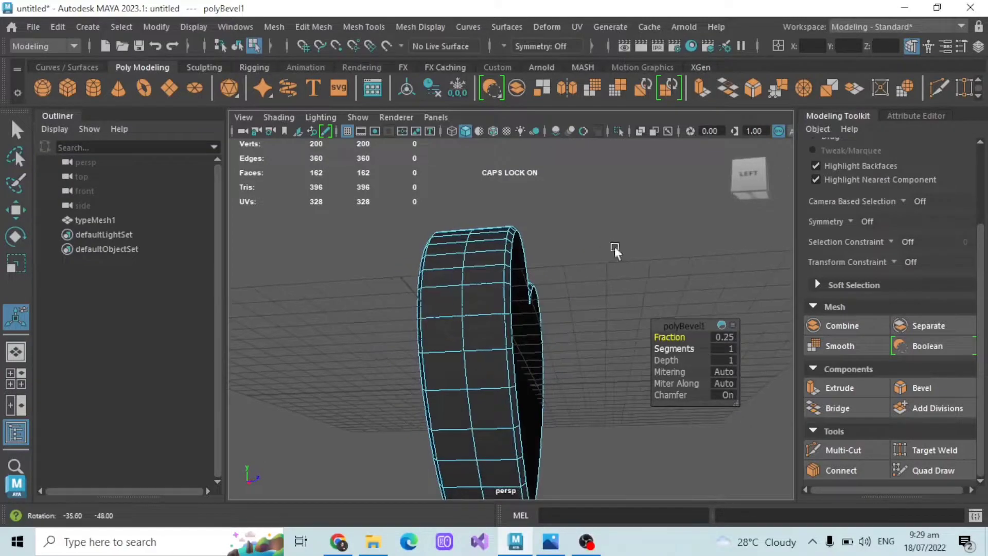
left_click(730, 338)
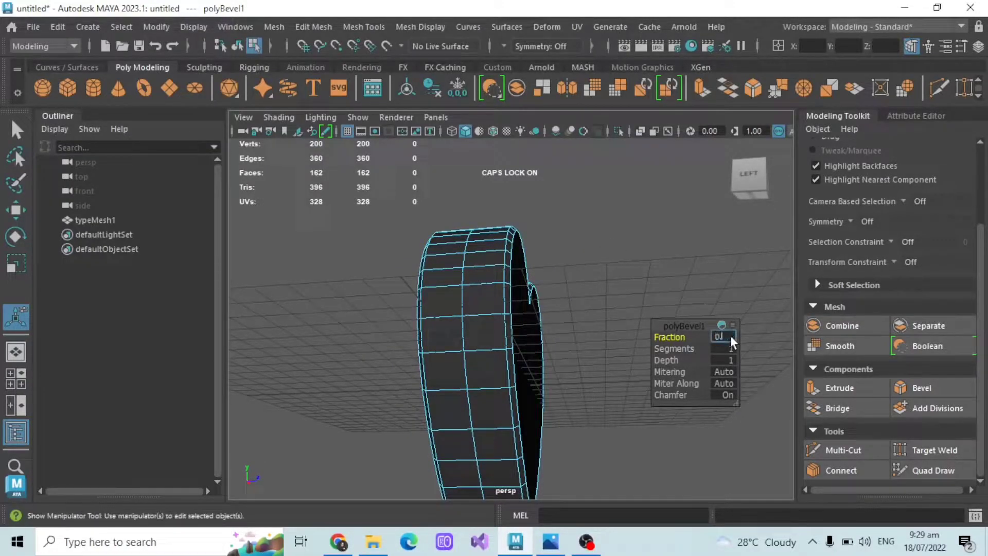
type("0.1")
key("Return")
Step: Select the whole heart mesh in object mode and soften all of its edges
left_click_drag(622, 229, 465, 283, "alt")
left_click(237, 46)
left_click(363, 211)
left_click(465, 282)
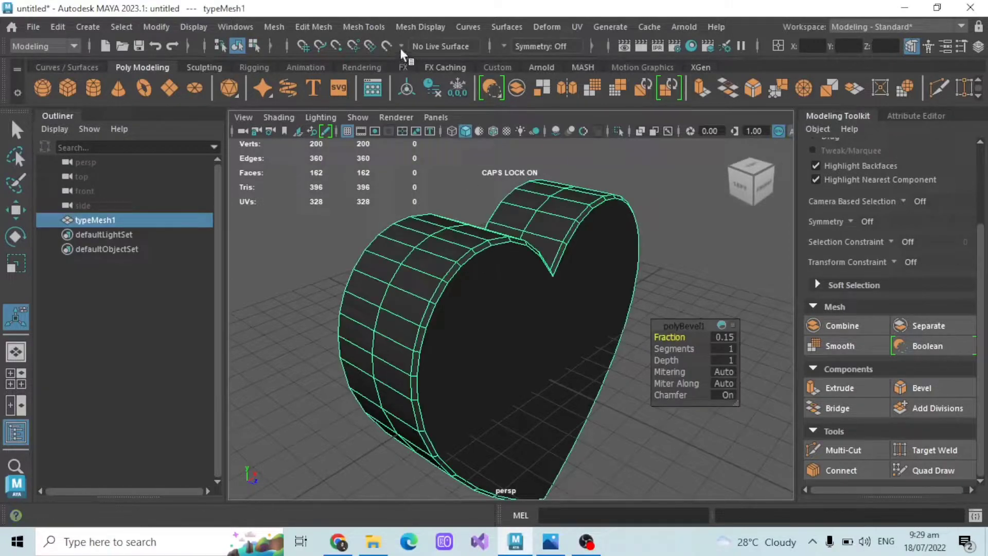
left_click(414, 23)
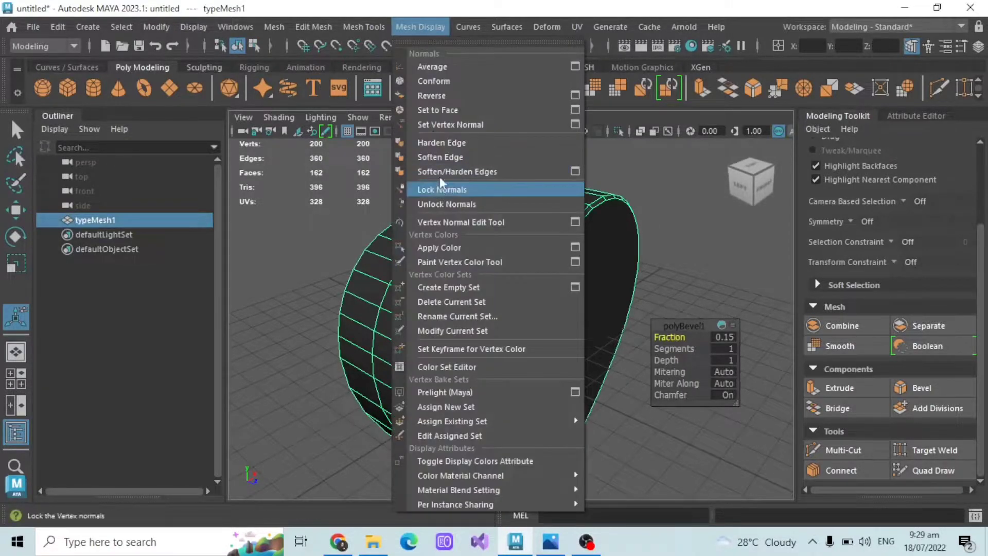
left_click(440, 157)
left_click(670, 304)
left_click_drag(670, 304, 532, 311, "alt")
Step: Check the bag reference image and scale the heart down slightly in height to match its proportions
left_click(550, 549)
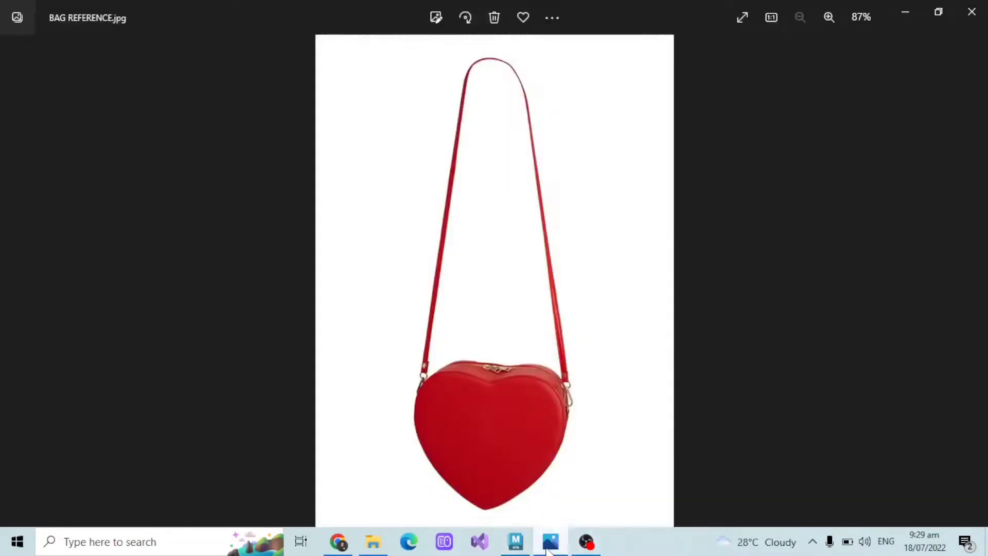
left_click(550, 548)
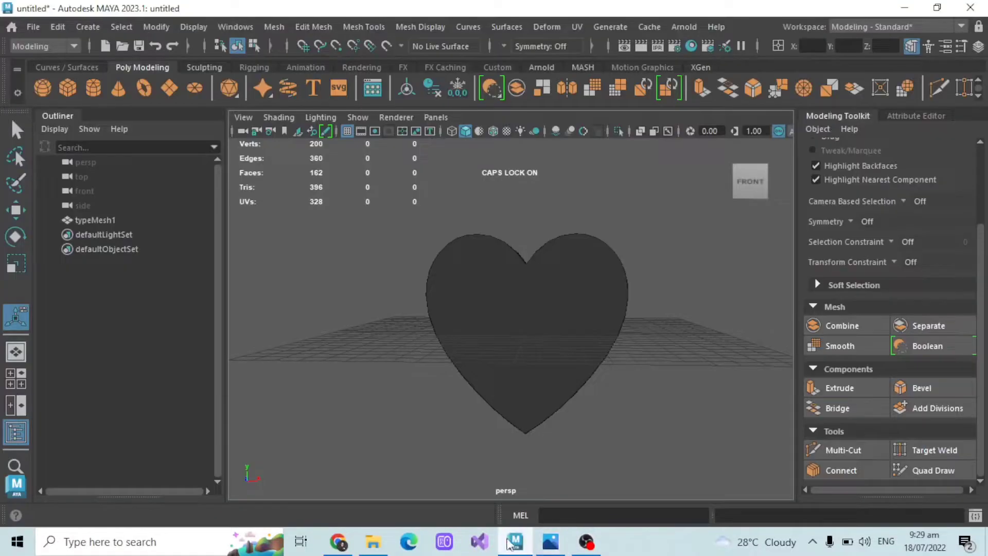
left_click(16, 264)
left_click(522, 265)
left_click_drag(523, 263, 529, 269)
scroll(547, 281, "up", 3)
Step: Rename the typeMesh1 object as HEART
double_click(97, 226)
type("HEA")
key("Return")
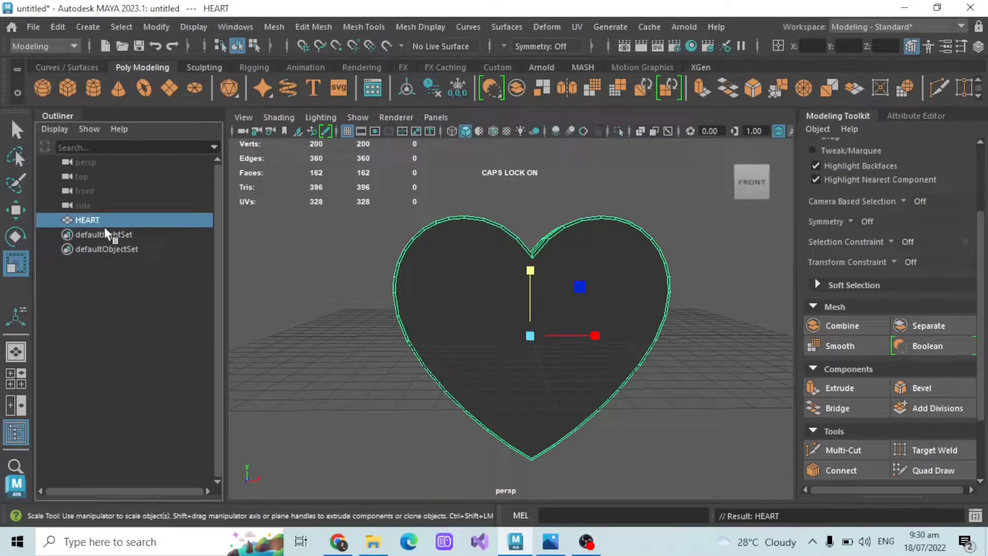
Step: Select the edge line across the heart's depth at the top notch and apply Soften/Harden Edges, then return to object mode
scroll(652, 225, "down", 3)
left_click(653, 225)
mouse_move(638, 260)
left_mouse_down("alt")
mouse_move(539, 293)
mouse_move(542, 313)
mouse_move(562, 324)
mouse_move(569, 279)
mouse_move(637, 273)
left_mouse_up("alt")
scroll(566, 273, "up", 2)
left_click(566, 273)
left_click(889, 179)
double_click(543, 251)
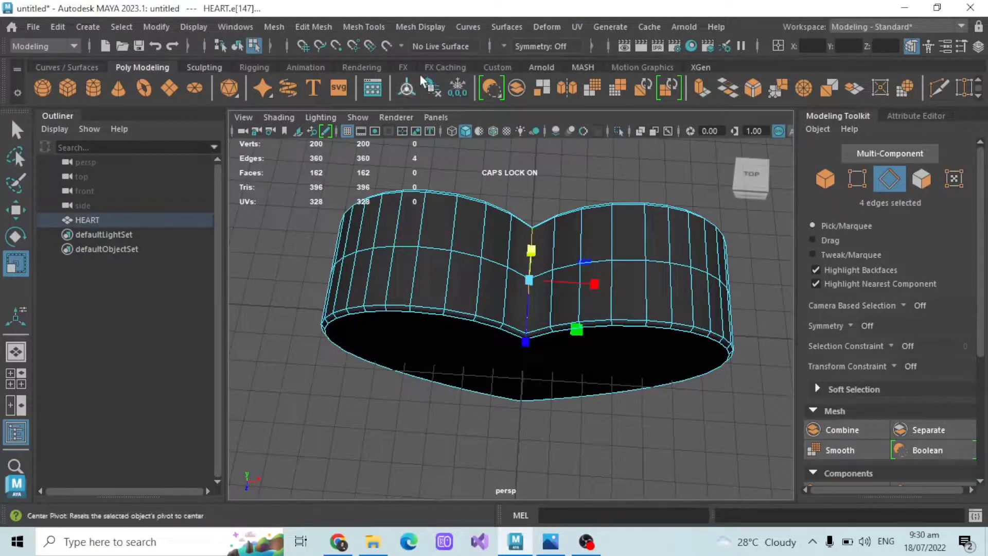
left_click(420, 26)
left_click(451, 171)
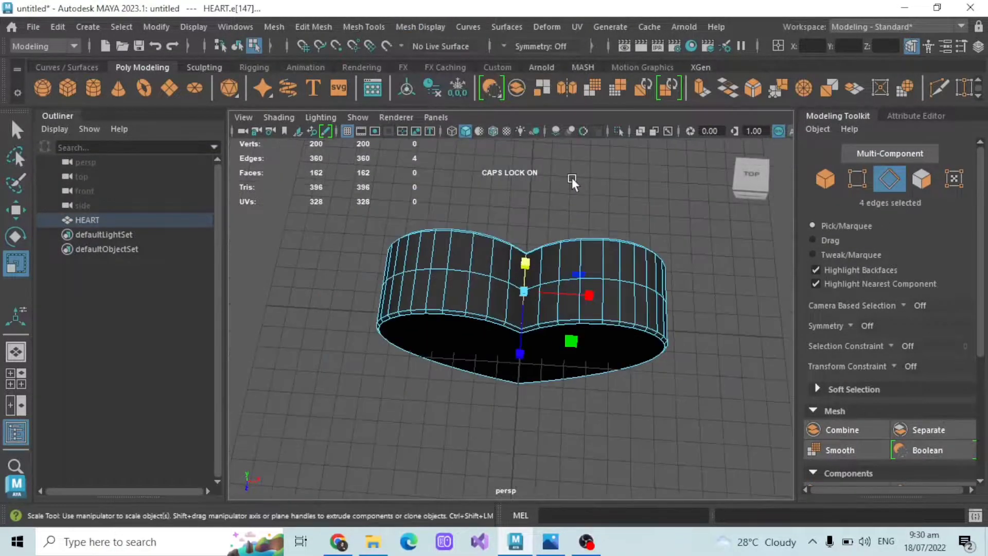
left_click(570, 184)
left_click(236, 46)
left_click(613, 196)
Step: Select the edge line across the heart's depth at the bottom tip and harden it, then return to object mode
left_click_drag(612, 195, 547, 329, "alt")
left_click(551, 330)
scroll(556, 331, "up", 3)
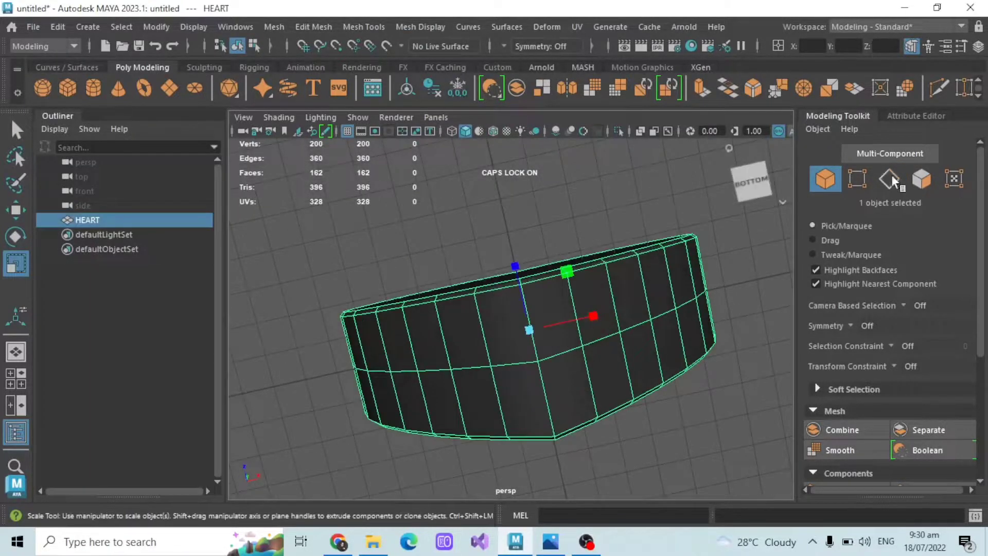
left_click(890, 179)
double_click(524, 307)
left_click(421, 27)
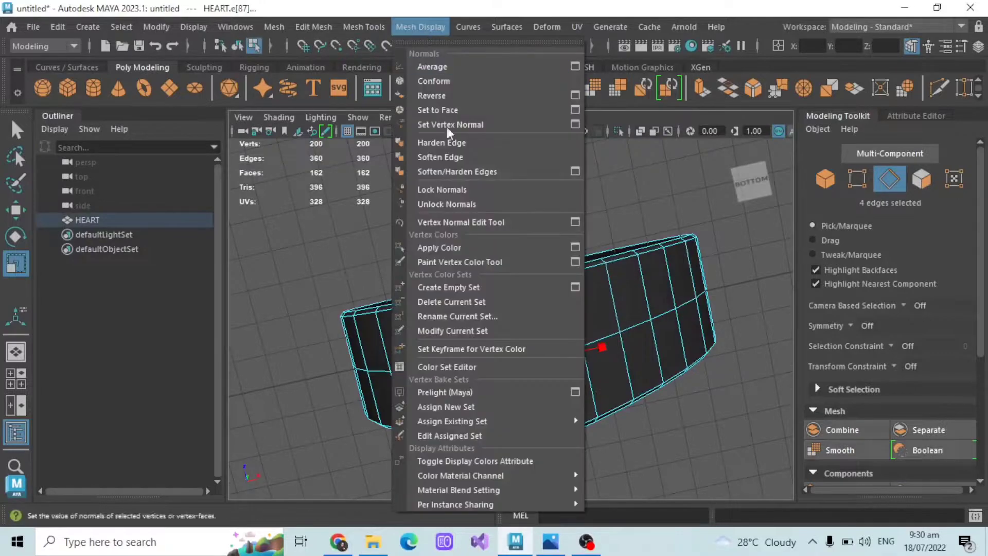
left_click(447, 143)
scroll(506, 193, "down", 3)
left_click_drag(505, 193, 535, 178, "alt")
left_click(597, 172)
left_click(237, 46)
Step: Reselect the edge line at the heart's bottom tip, check it against the reference image, and bevel it
left_click_drag(387, 244, 592, 229, "alt")
scroll(466, 335, "up", 3)
left_click(540, 335)
key("F10")
double_click(531, 313)
scroll(890, 390, "down", 3)
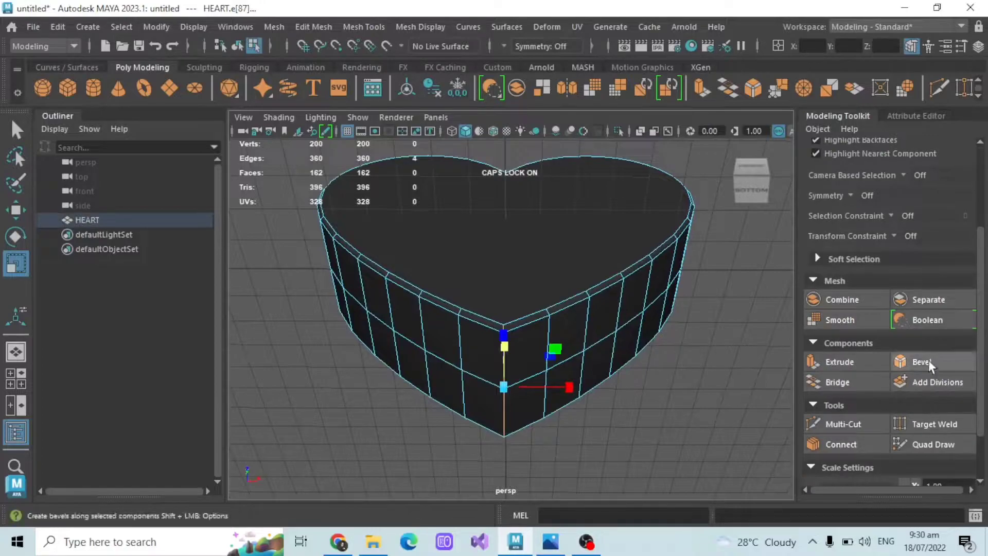
left_click(546, 550)
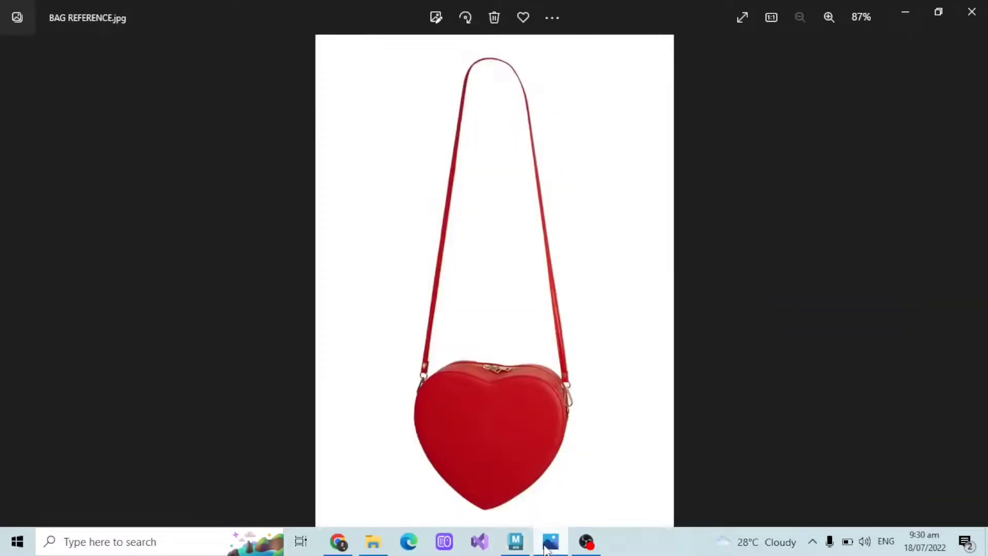
left_click(547, 549)
left_click_drag(571, 435, 594, 378, "alt")
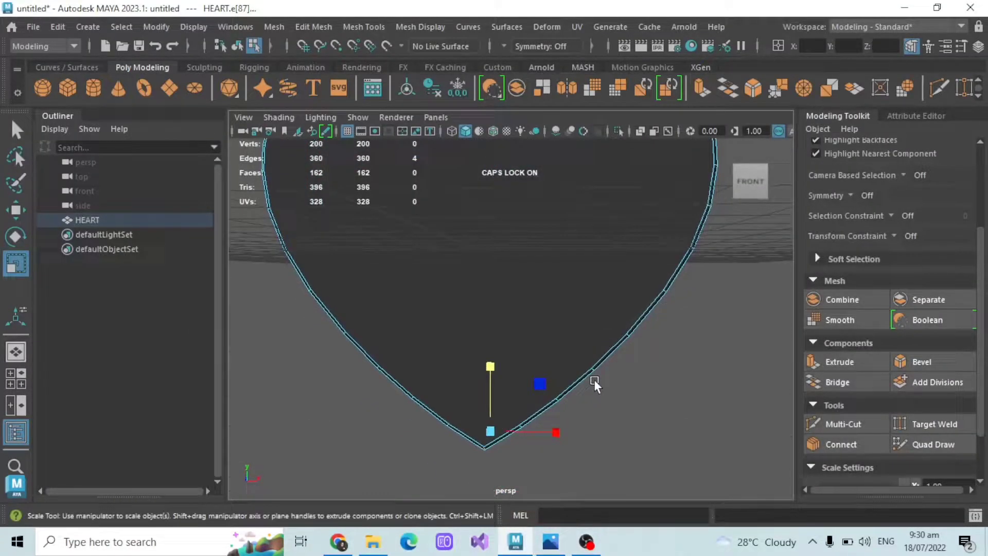
left_click(920, 361)
Step: Set the tip bevel's fraction to 0.25 and segments to 2, and compare the rounded tip with the reference image
left_click_drag(647, 421, 648, 401, "alt")
left_click(730, 335)
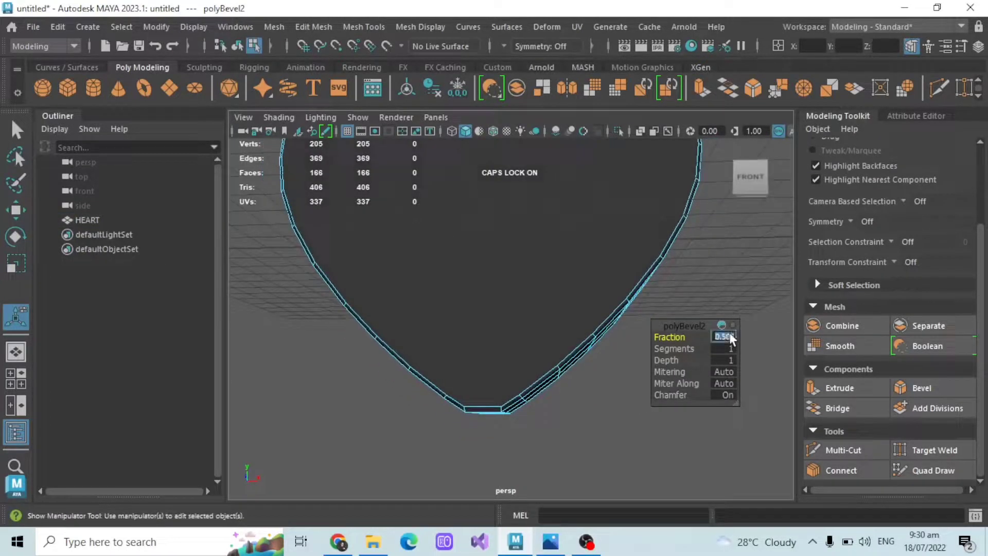
type("0.25")
key("Return")
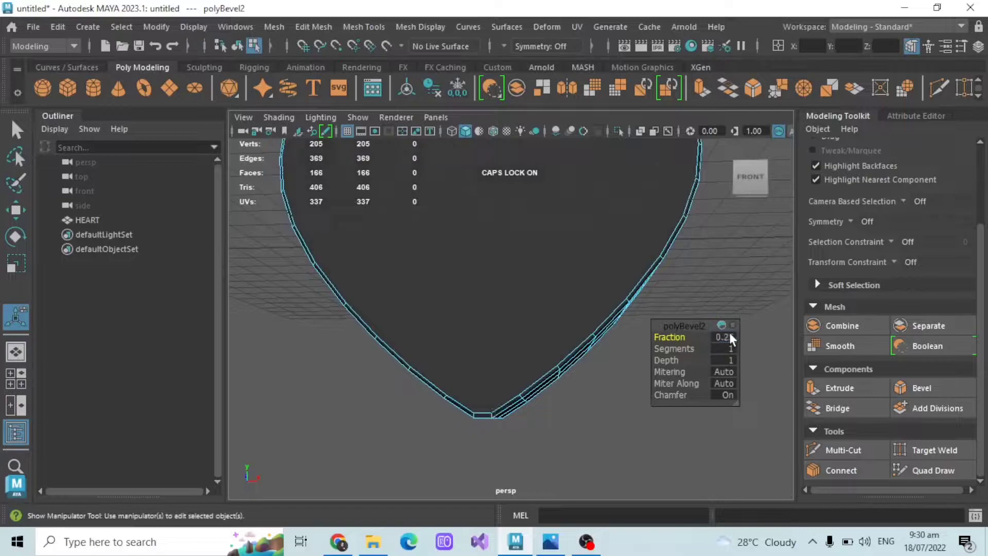
left_click(722, 348)
type("2")
key("Return")
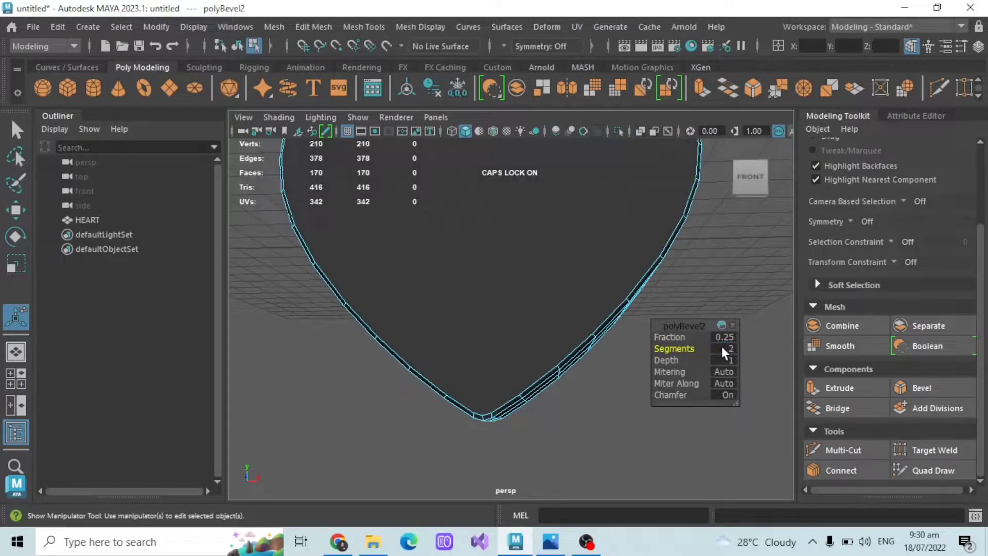
scroll(431, 442, "down", 3)
left_click(431, 442)
left_click_drag(548, 406, 533, 405, "alt")
left_click(237, 47)
left_click(392, 382)
mouse_move(403, 382)
left_mouse_down("alt")
mouse_move(406, 331)
mouse_move(402, 391)
left_mouse_up("alt")
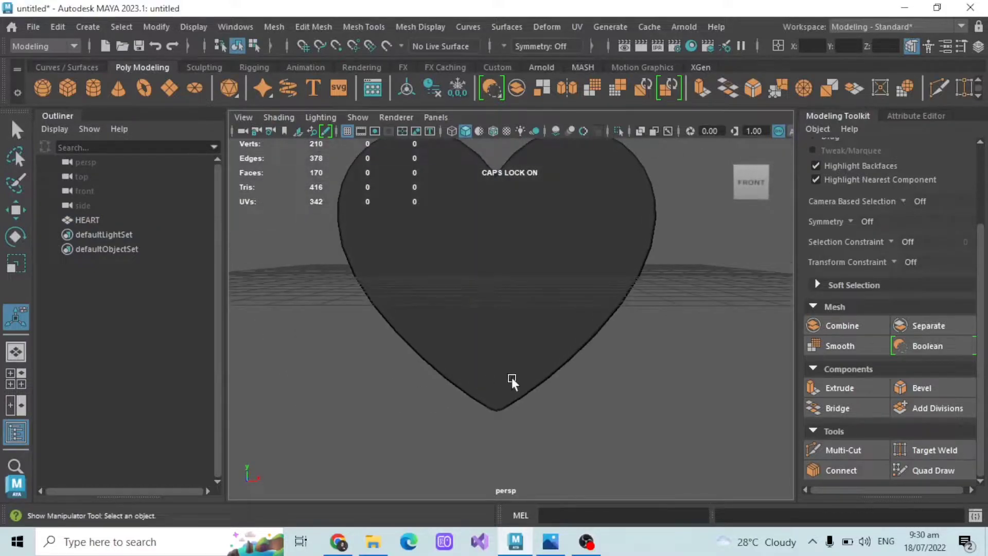
left_click(548, 547)
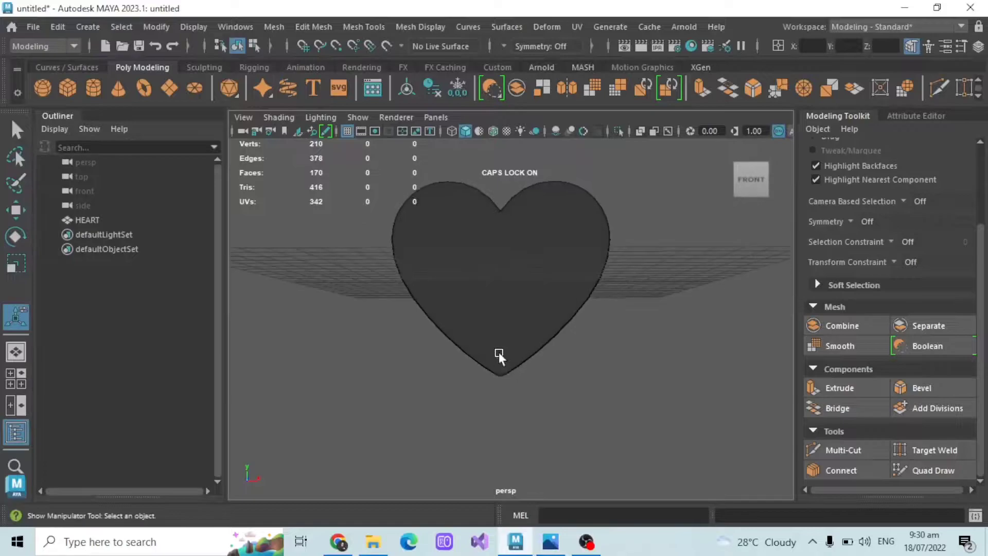
Step: Select the three bevelled edge lines at the heart's bottom tip and soften them, then return to object mode
left_click(507, 348)
left_click_drag(507, 349, 525, 309, "alt")
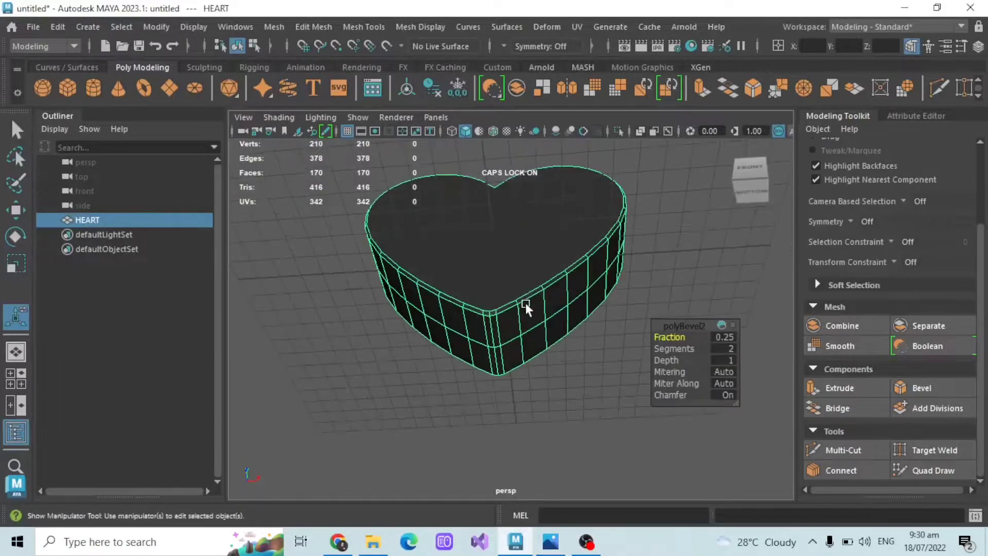
scroll(891, 151, "up", 3)
left_click(889, 161)
scroll(563, 323, "up", 3)
double_click(495, 330)
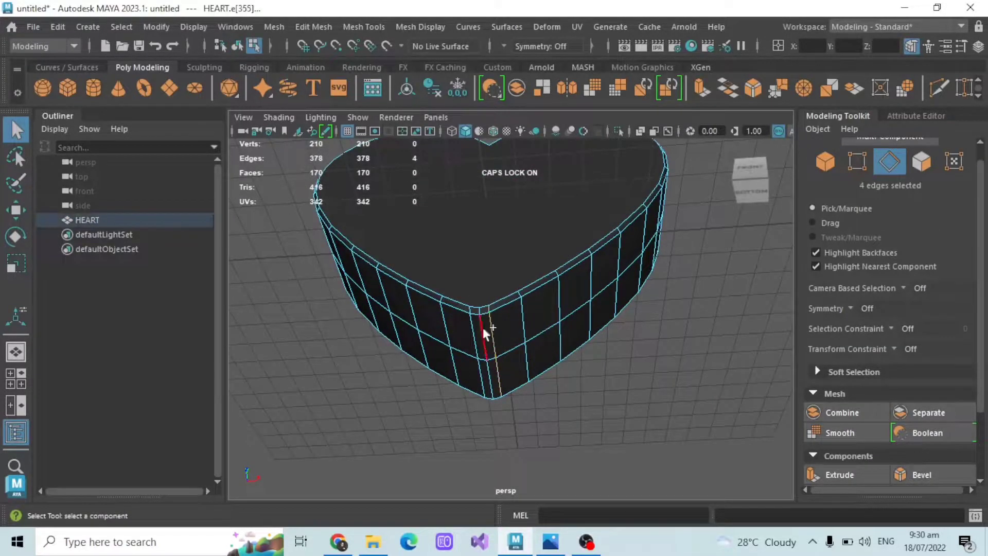
double_click(475, 337, "shift")
left_click(420, 26)
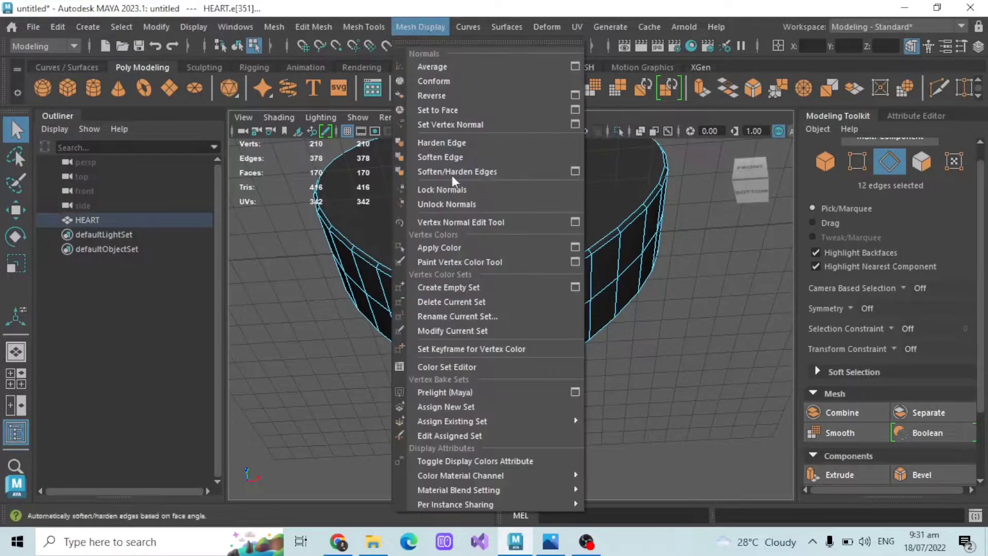
left_click(445, 156)
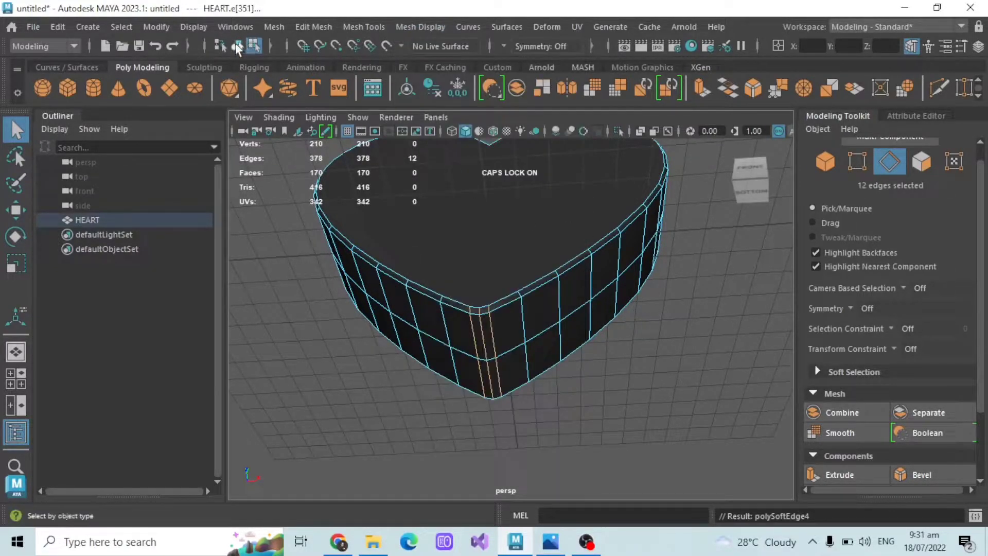
left_click(237, 46)
left_click_drag(452, 382, 467, 416, "alt")
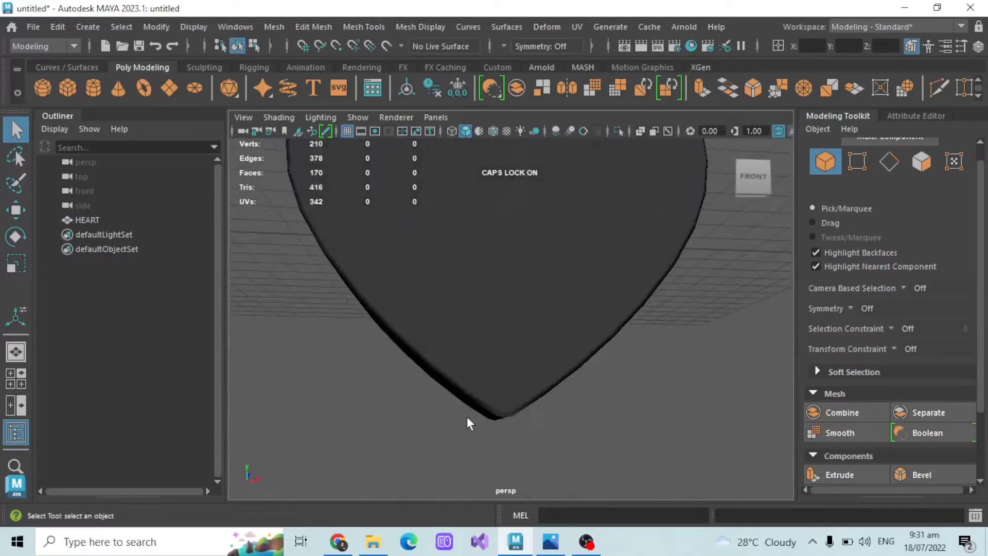
scroll(467, 416, "down", 5)
Step: Try selecting HEART edges with Object X symmetry, then select the whole HEART object and turn symmetry off
left_click(521, 359)
left_click_drag(379, 285, 430, 334, "alt")
left_click(889, 161)
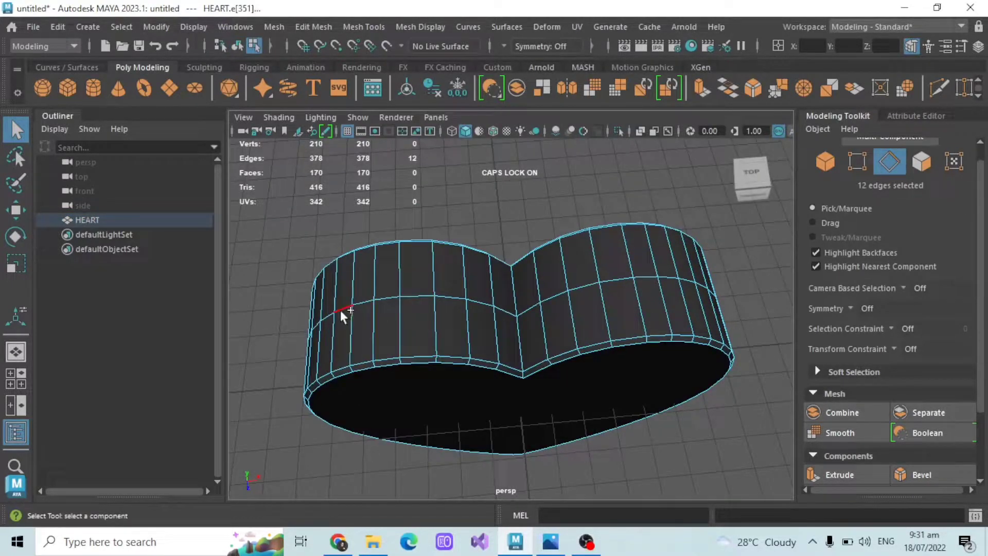
left_click(505, 46)
left_click(525, 69)
left_click_drag(523, 278, 374, 316, "alt")
left_click_drag(465, 316, 561, 247, "alt")
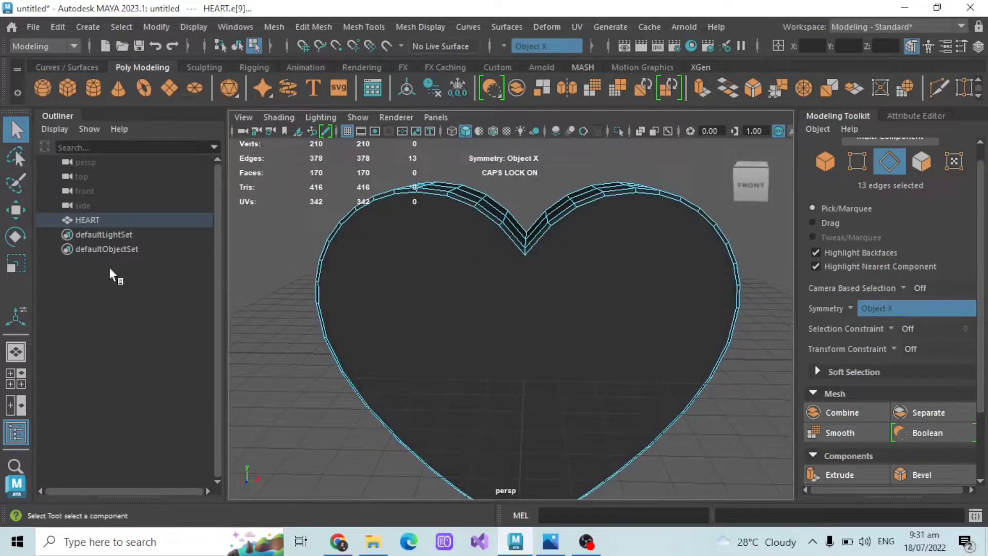
left_click(103, 219)
left_click(502, 44)
left_click(539, 52)
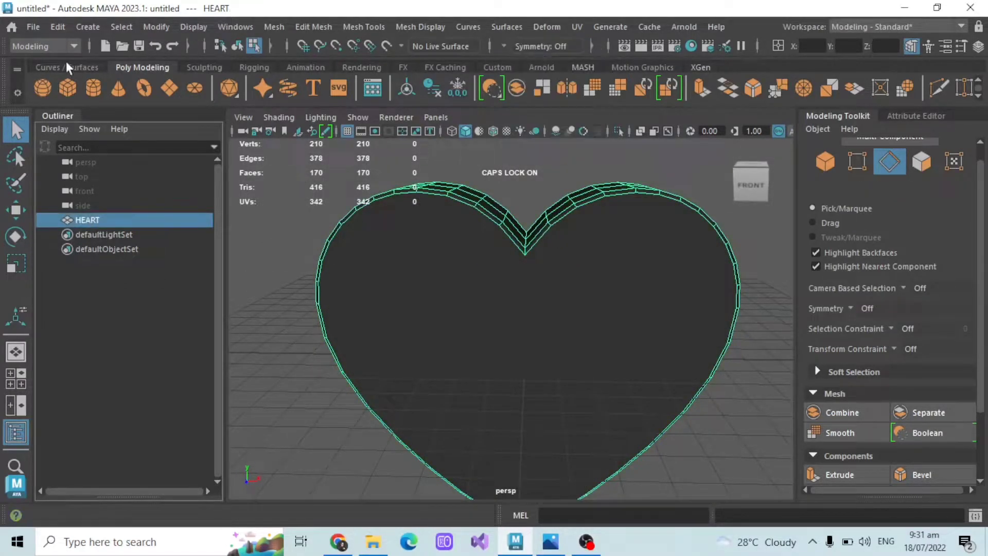
Step: Show HEART's transform channels and delete all construction history, followed by the non-deformer history
left_click(978, 46)
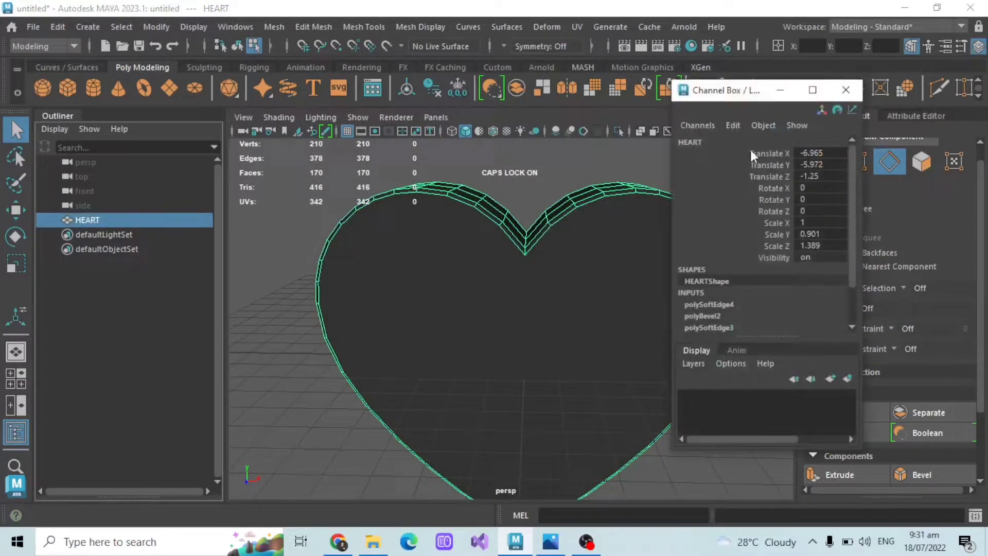
left_click_drag(475, 222, 542, 270, "alt")
scroll(500, 278, "down", 2)
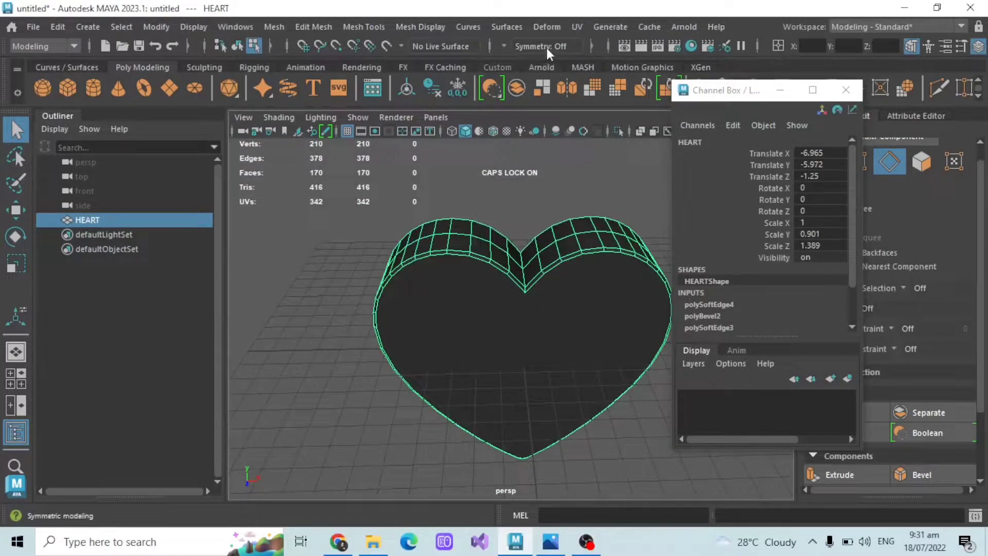
left_click(64, 24)
mouse_move(136, 217)
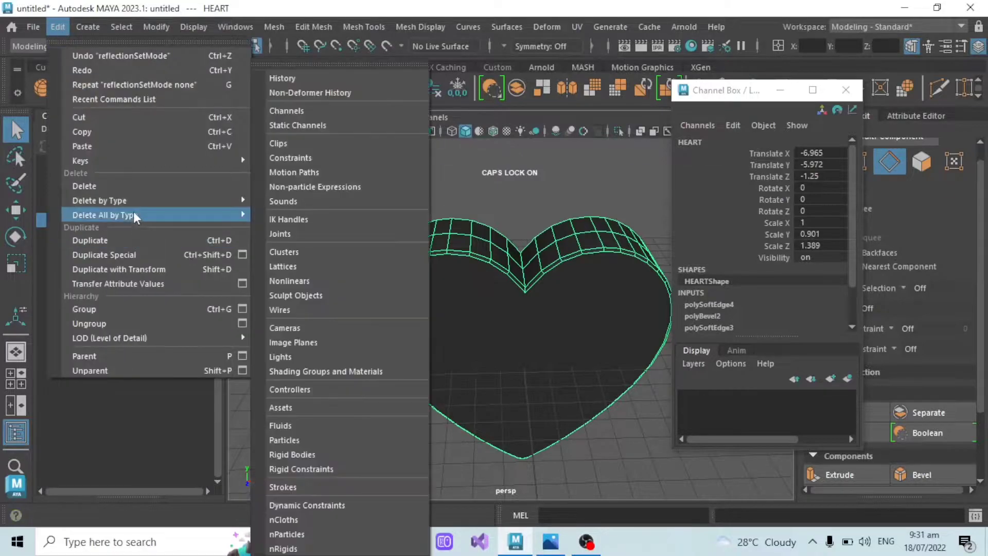
left_click(297, 79)
left_click(59, 27)
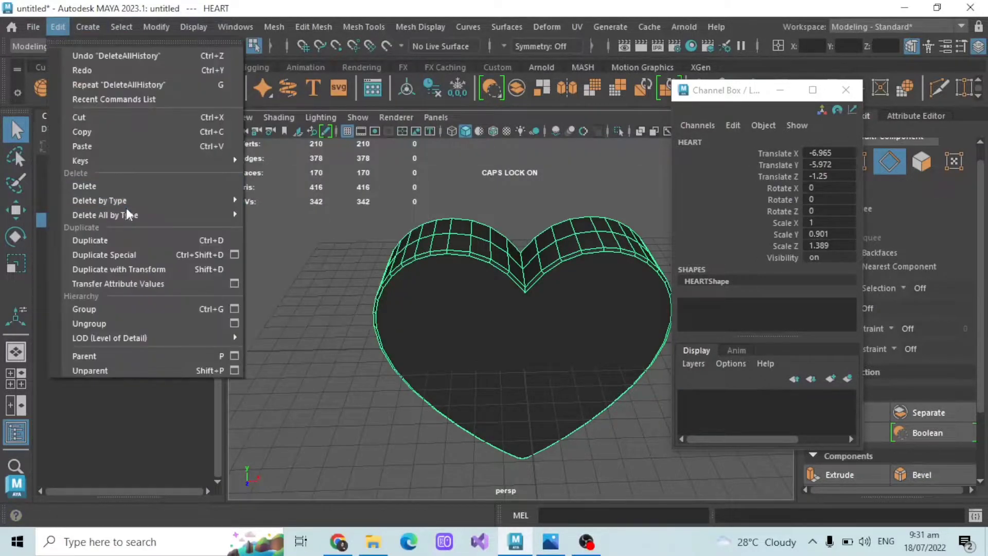
left_click(293, 92)
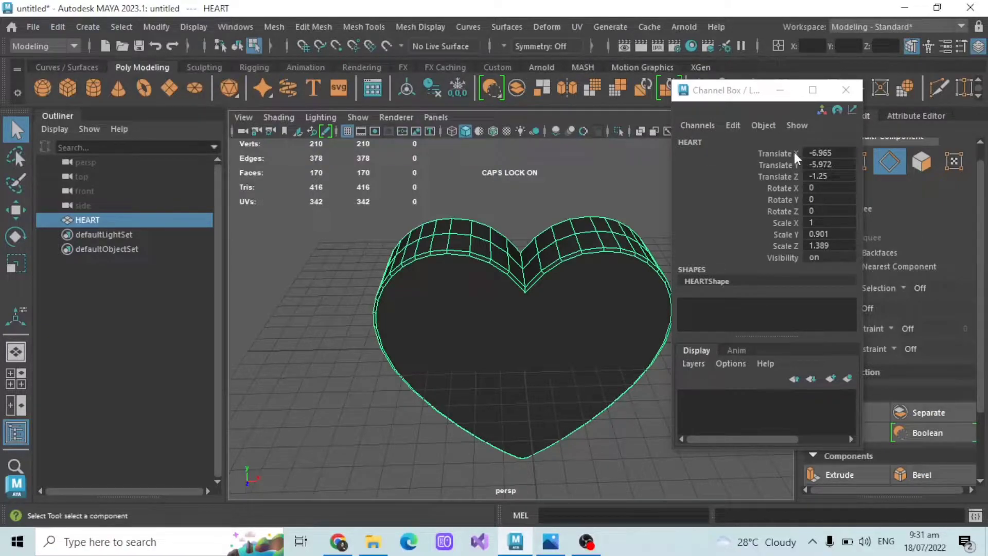
scroll(534, 267, "down", 3)
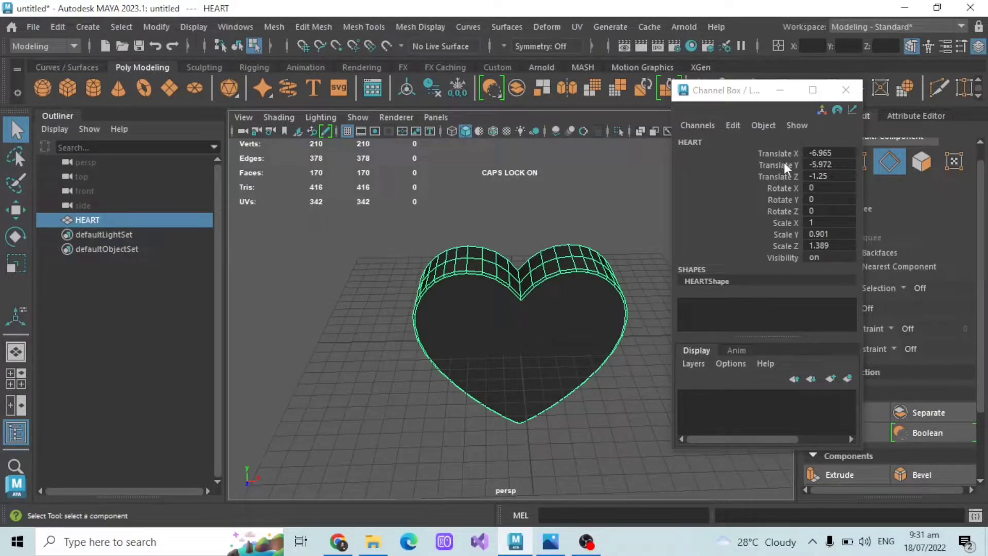
Step: Try Object X and World X symmetry, test World X by selecting an edge on a heart lobe, and clear the selection
left_click(504, 46)
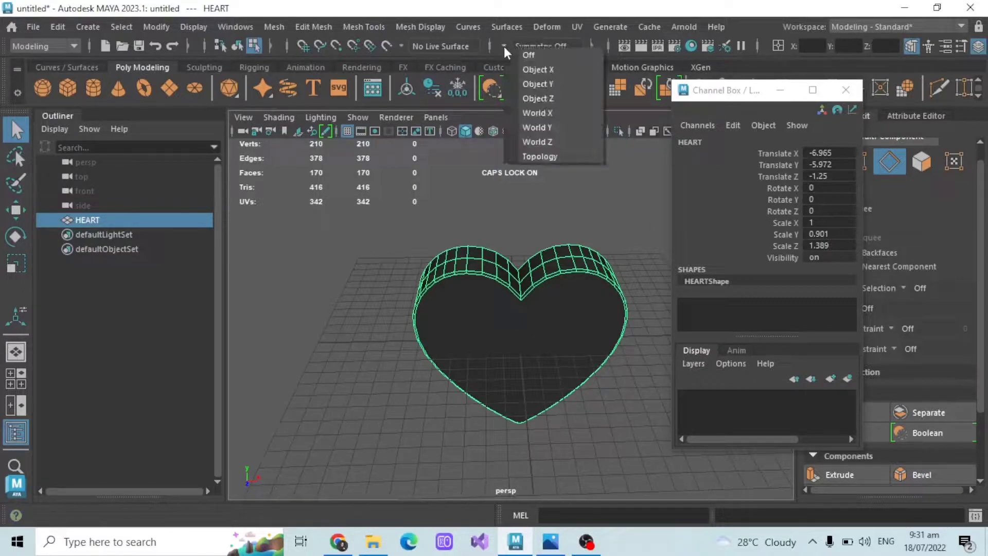
left_click(532, 69)
left_click(502, 46)
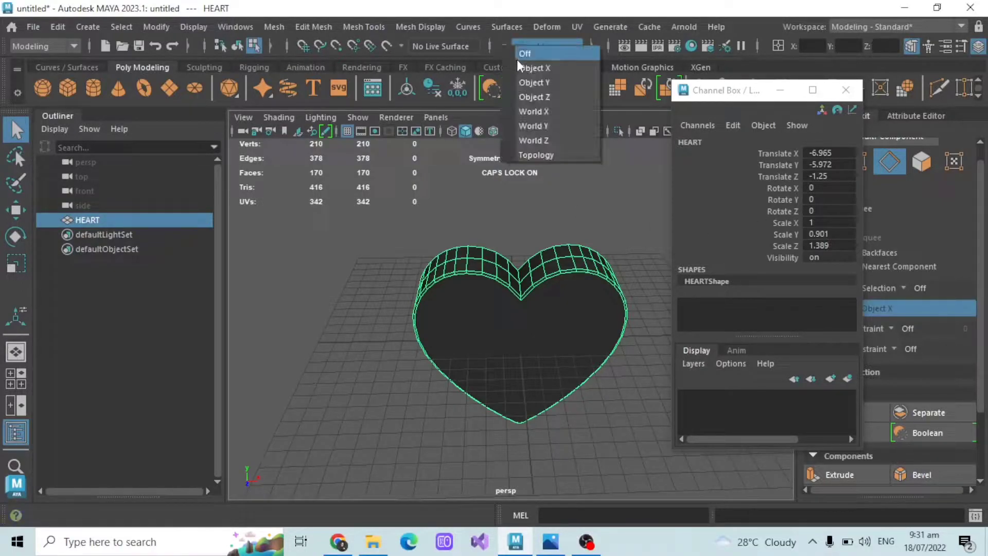
left_click(533, 112)
left_click(569, 251)
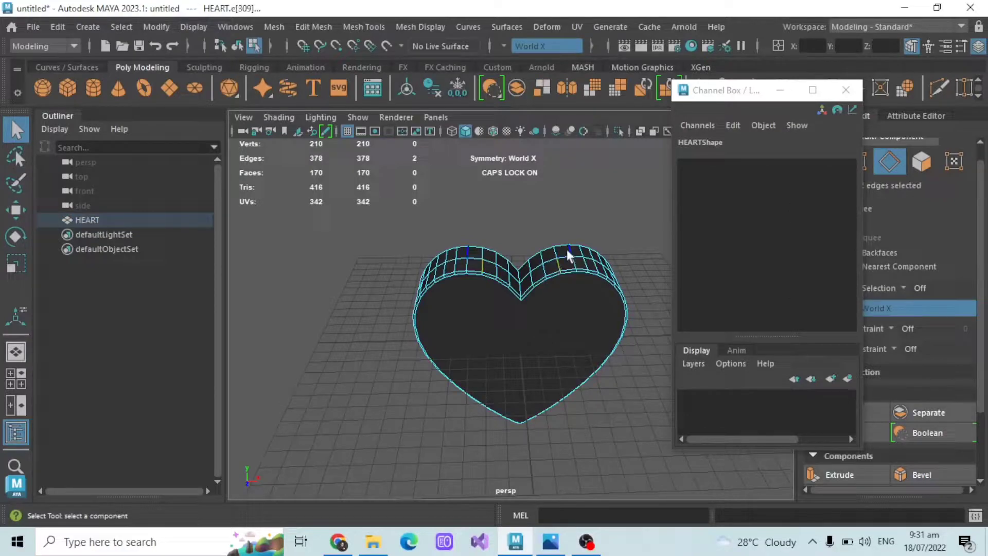
left_click(592, 170)
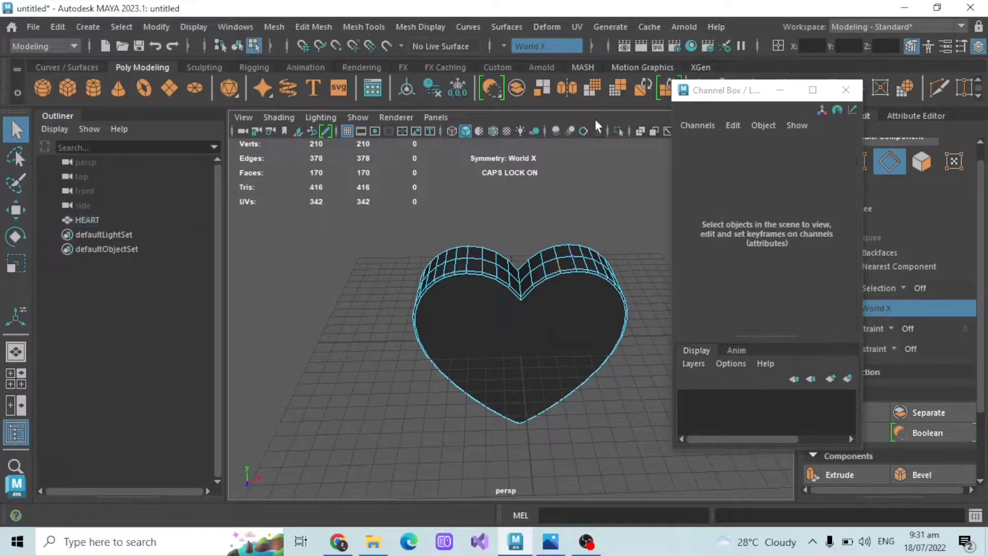
Step: Select HEART and freeze its transformations
left_click(102, 216)
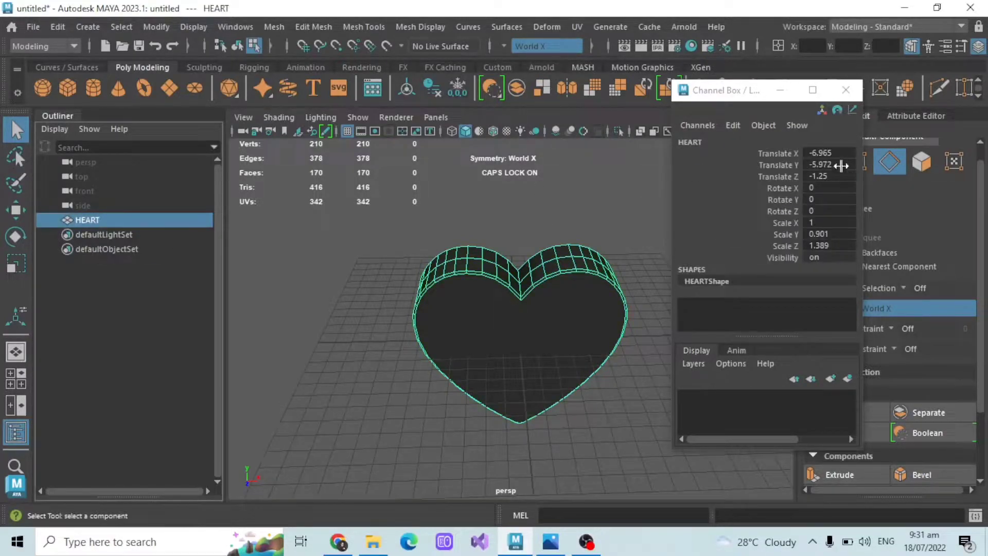
left_click(783, 153)
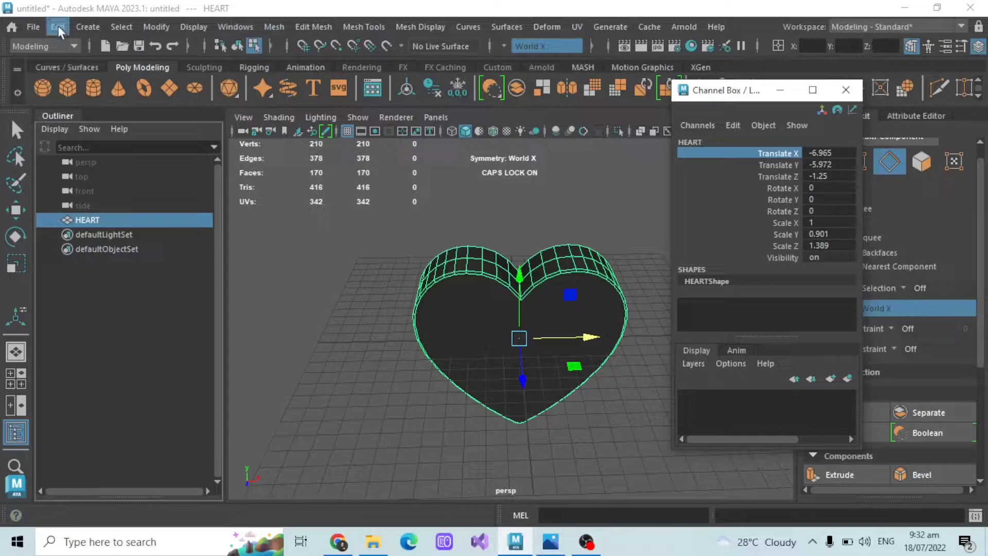
left_click(156, 29)
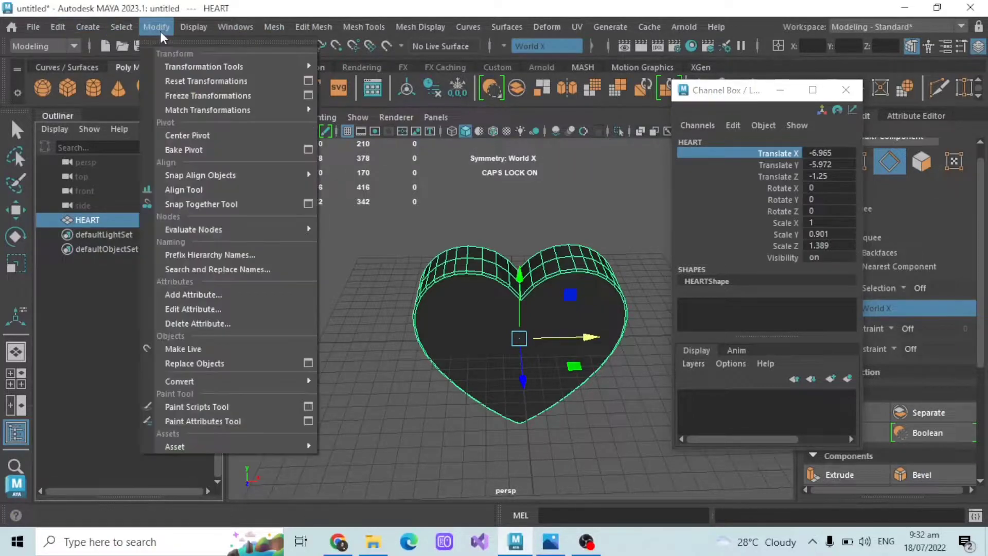
left_click(192, 95)
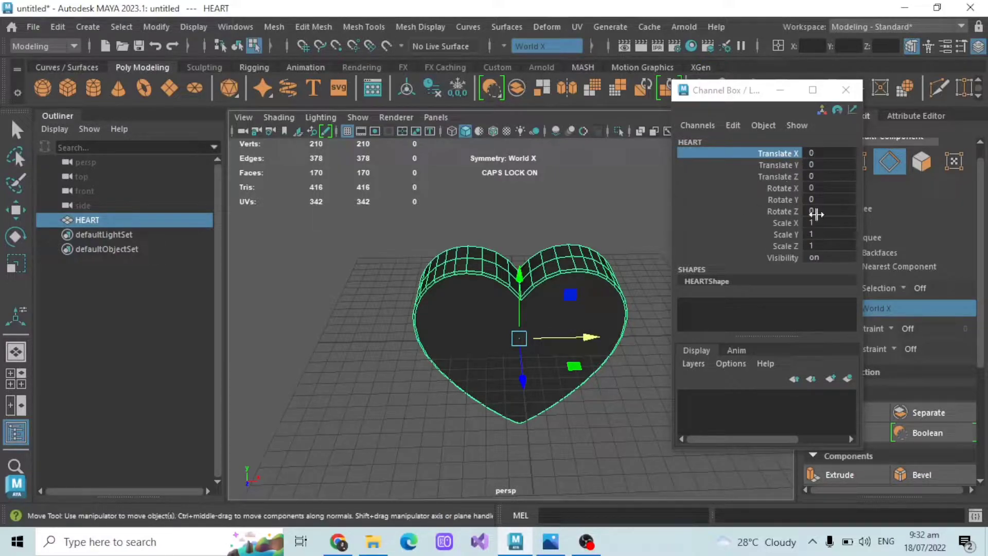
Step: Try scaling HEART uniformly to about 1.351 on all axes, then undo the scaling
left_click_drag(782, 227, 788, 246)
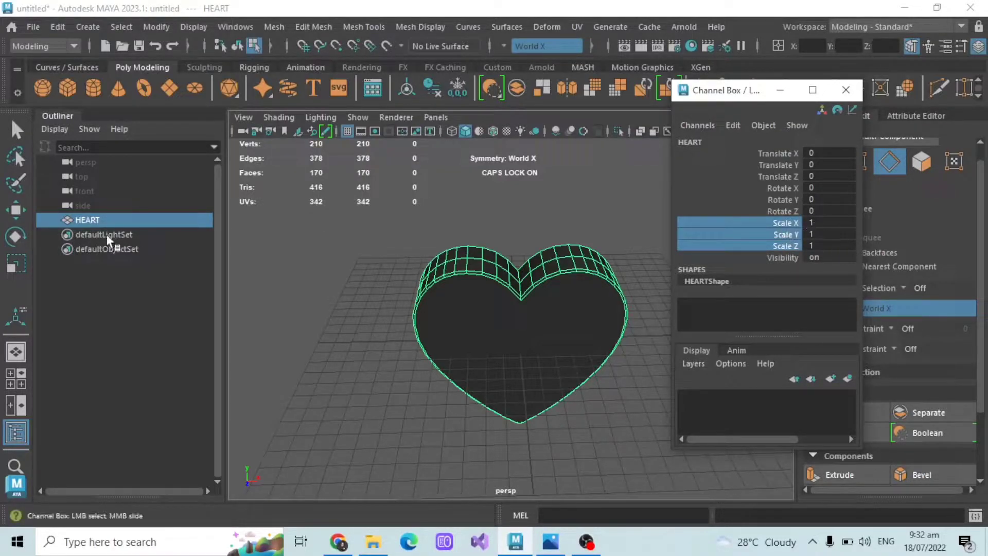
key("r")
left_click_drag(521, 337, 569, 344)
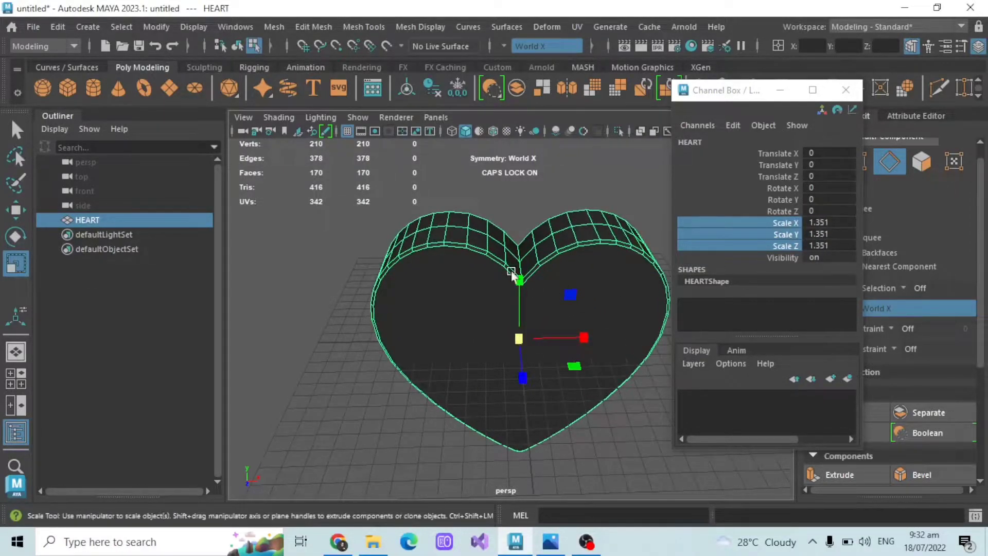
key("ctrl+z")
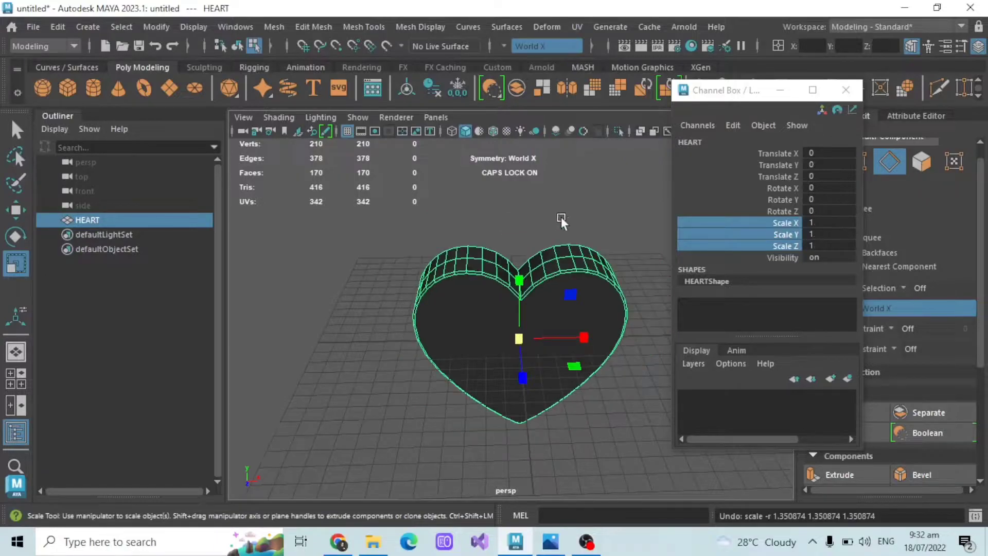
Step: Close the channel values window, clear the HEART selection and set symmetry to Object X for edge selection
left_click(845, 91)
left_click(505, 46)
left_click(538, 69)
left_click_drag(569, 198, 566, 258, "alt")
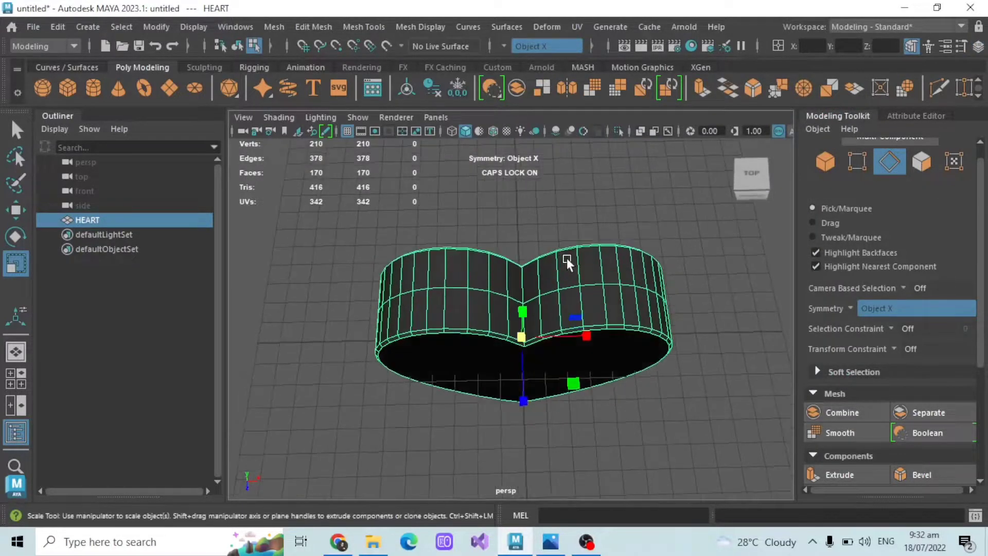
scroll(567, 258, "up", 3)
left_click(846, 164)
left_click_drag(690, 272, 583, 270, "alt")
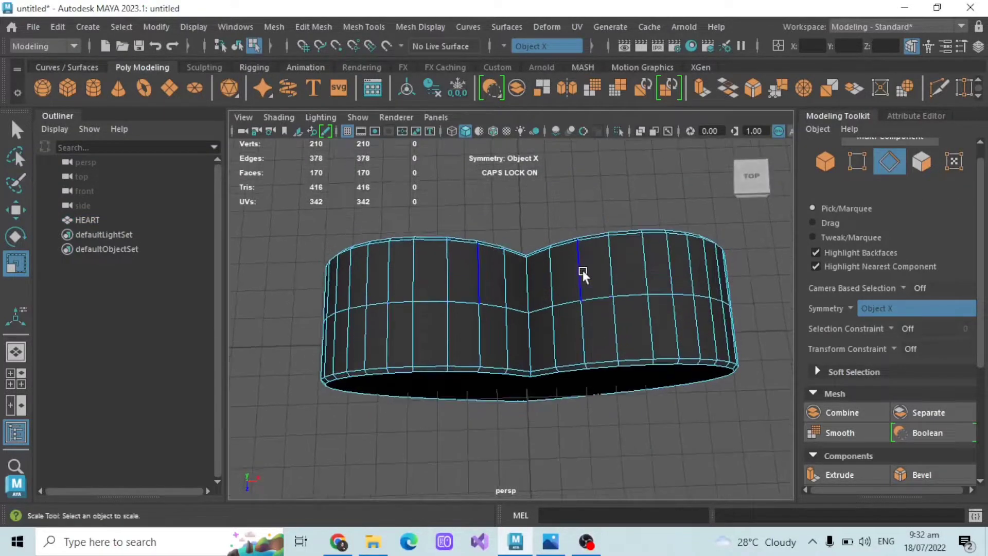
left_click(507, 45)
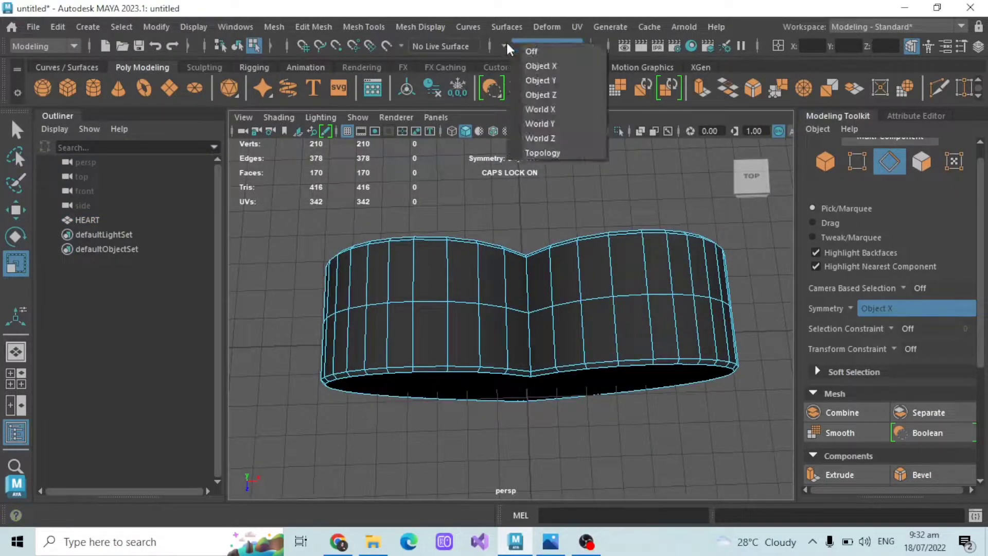
left_click(547, 65)
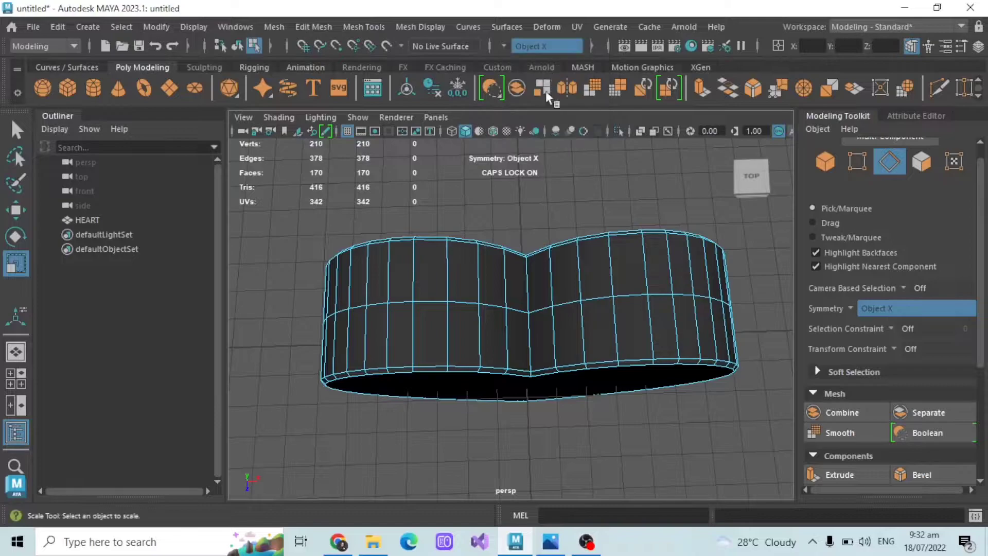
Step: Test the symmetry by selecting the mirrored edge lines across both lobes' depth, then return to object mode
left_click(612, 261)
key("q")
mouse_move(618, 327)
left_mouse_down("alt")
mouse_move(638, 366)
mouse_move(610, 312)
left_mouse_up("alt")
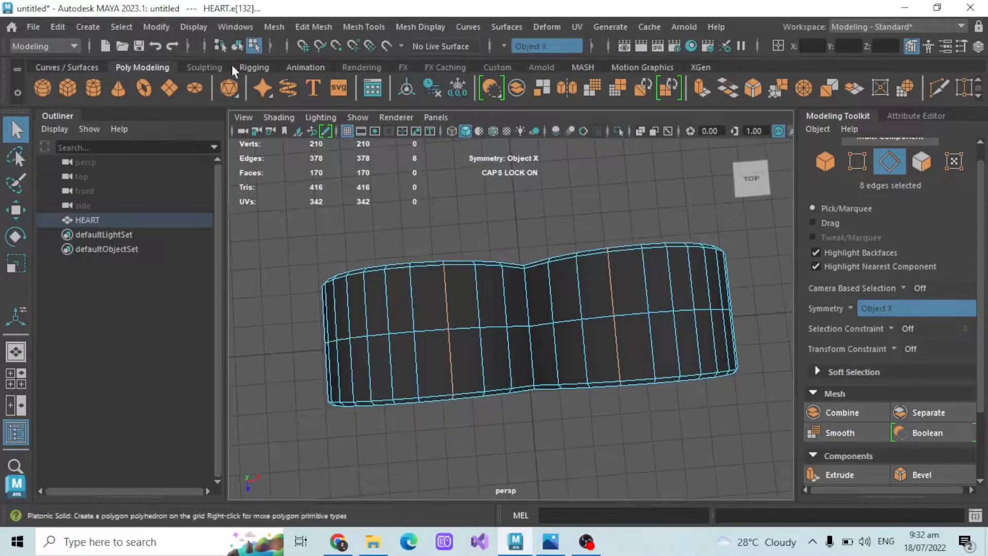
left_click_drag(579, 276, 625, 293, "alt")
mouse_move(647, 337)
left_mouse_down("alt")
mouse_move(663, 353)
mouse_move(650, 328)
left_mouse_up("alt")
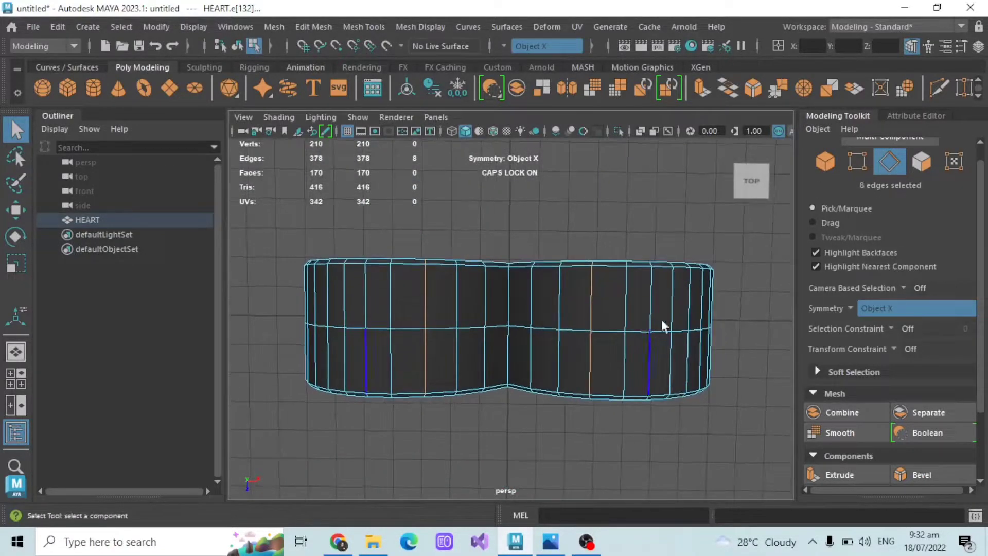
left_click(891, 161)
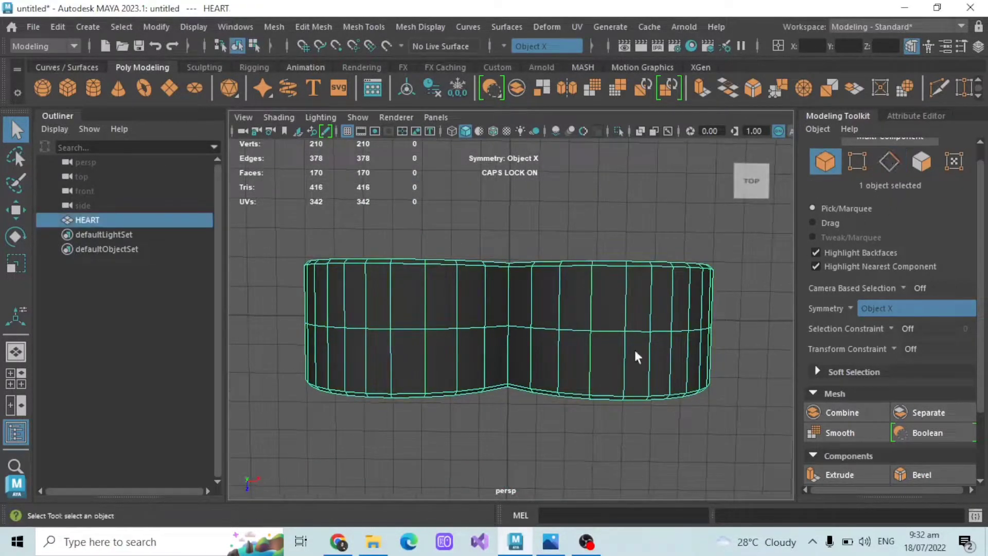
Step: Select the middle edge line running around the side of both heart lobes, checking the zipper area in the reference image
left_click(889, 162)
left_click(379, 328)
left_click(556, 549)
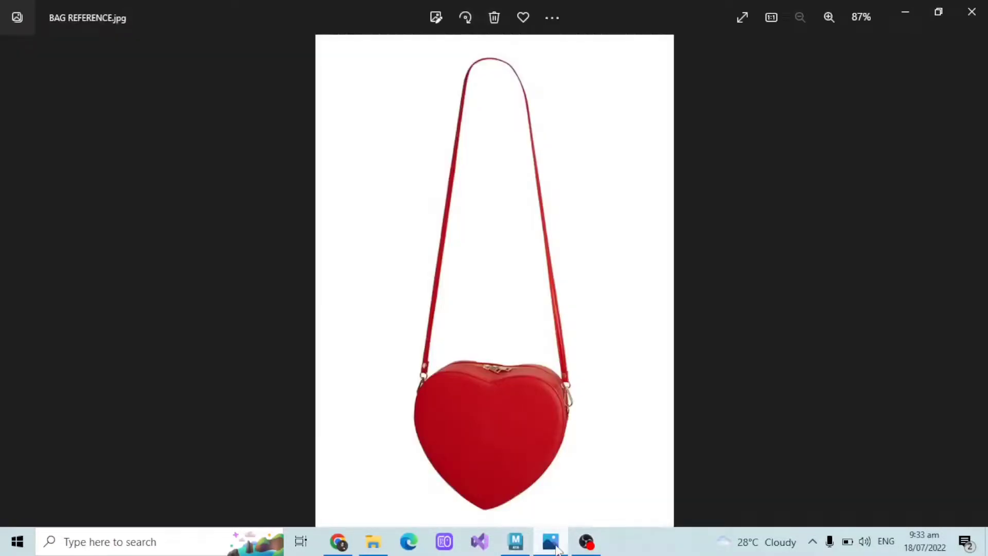
left_click(556, 550)
left_click_drag(432, 319, 401, 289, "alt")
left_click(403, 246)
left_click_drag(403, 244, 402, 346, "alt")
double_click(528, 290)
mouse_move(528, 290)
left_mouse_down("alt")
mouse_move(335, 259)
mouse_move(547, 249)
mouse_move(584, 289)
mouse_move(492, 302)
mouse_move(511, 311)
mouse_move(510, 333)
mouse_move(519, 311)
mouse_move(492, 295)
mouse_move(521, 303)
left_mouse_up("alt")
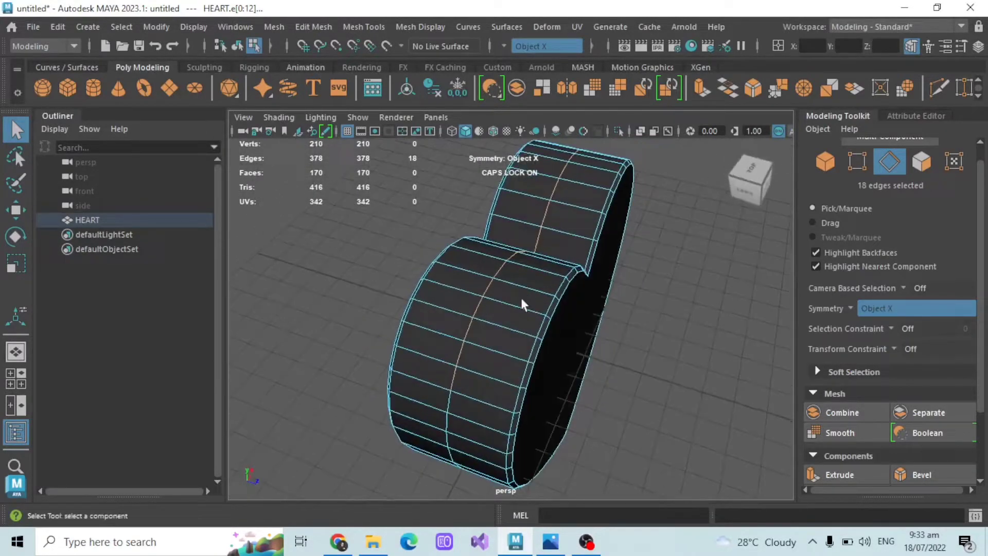
Step: Bevel the selected middle edge line with a fraction of 0.5 and 3 segments
scroll(886, 319, "down", 3)
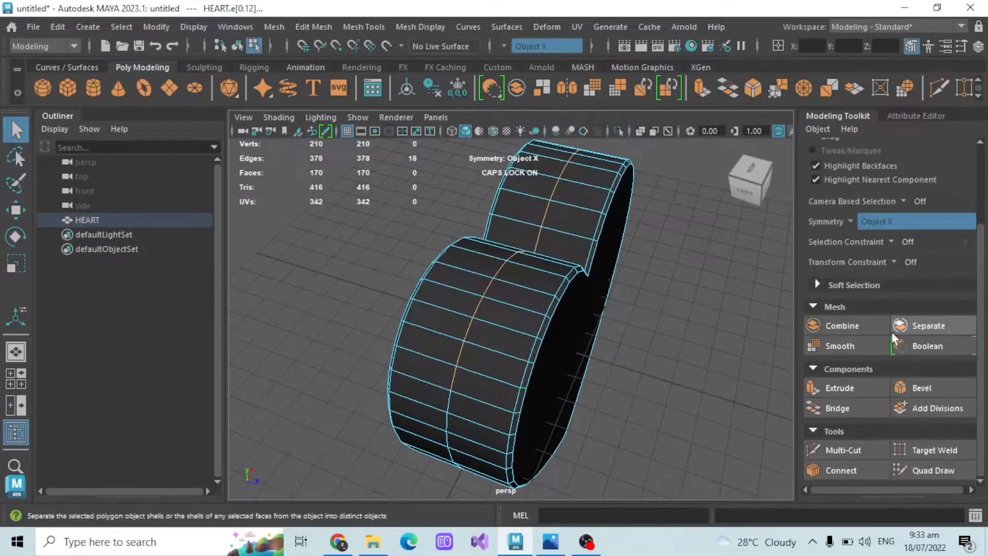
left_click(921, 387)
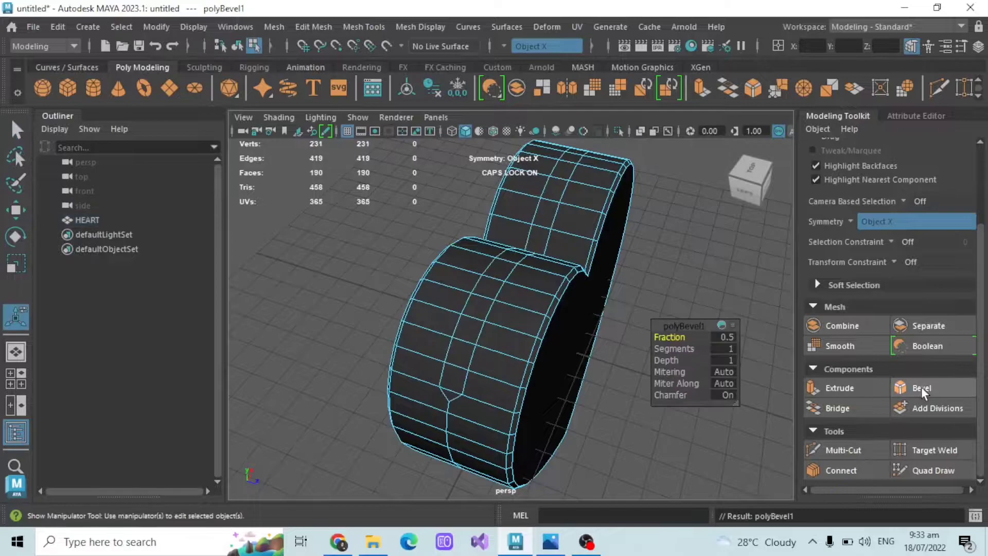
left_click(723, 345)
type("2")
key("Return")
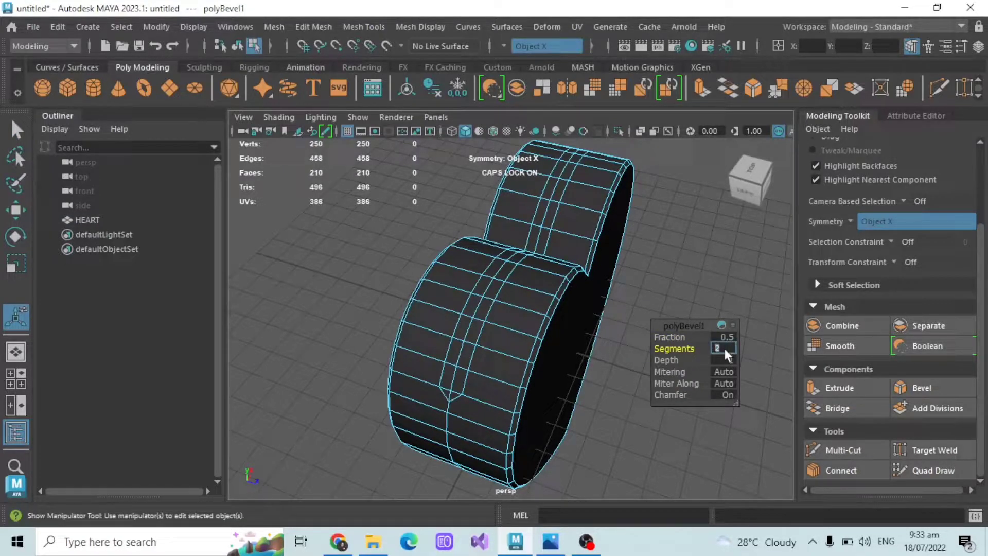
key("Return")
Step: Compare the bevelled band with the bag reference image, then switch back to Maya and inspect the heart's top side
left_click_drag(552, 295, 576, 245, "alt")
left_click(561, 543)
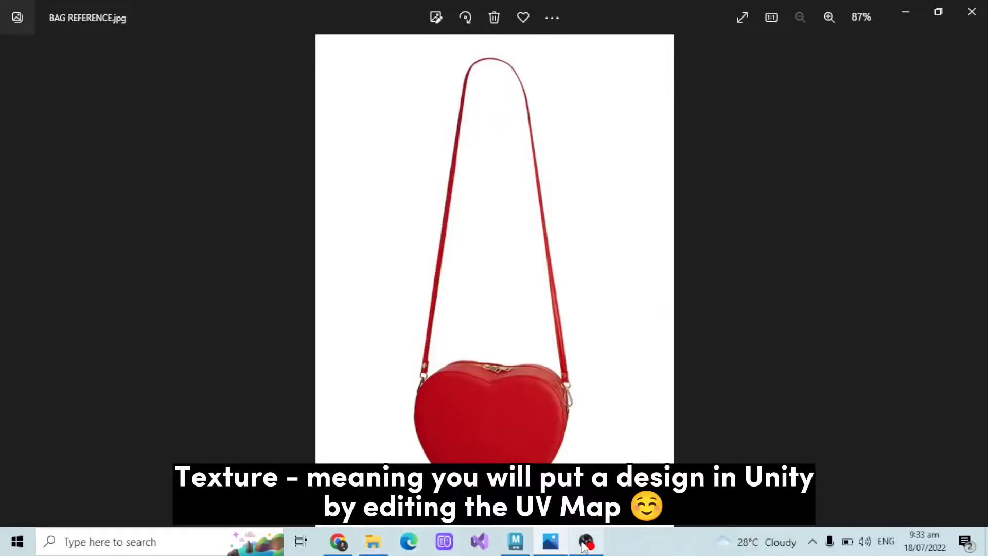
left_click(336, 545)
left_click(336, 546)
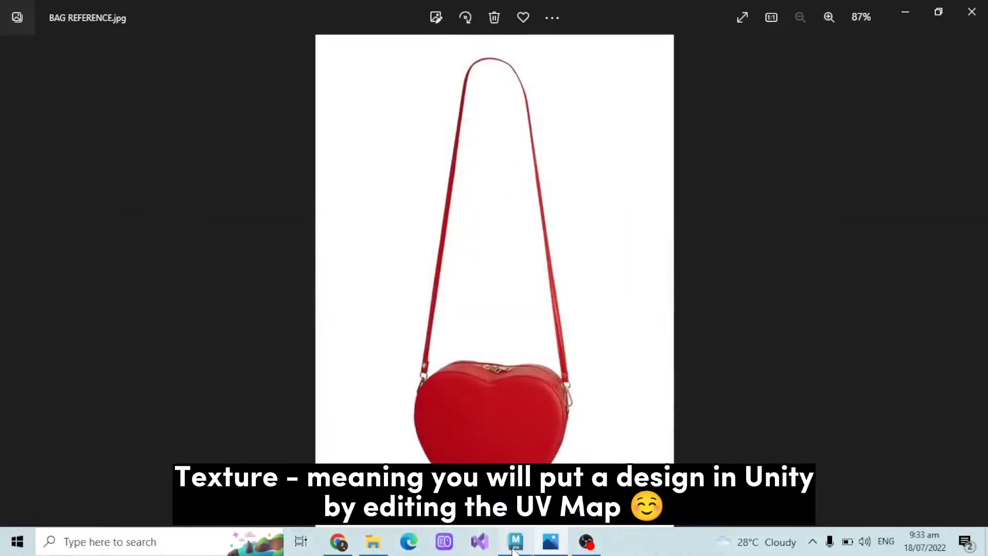
left_click(515, 546)
left_click_drag(534, 257, 478, 301, "alt")
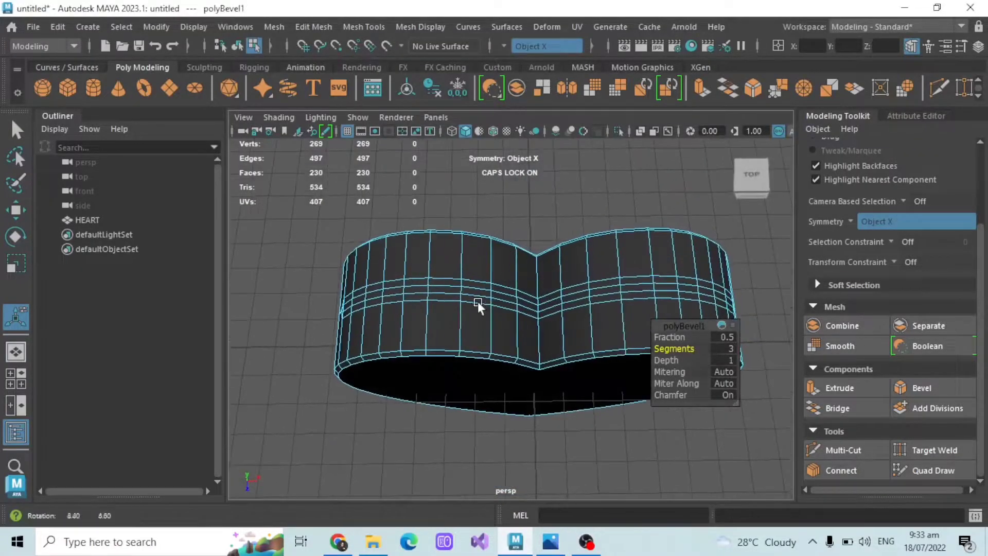
Step: Try to select the faces of the bevelled middle band along the heart's lobes with the Move tool ready, then return to object mode
scroll(918, 231, "up", 5)
left_click_drag(530, 264, 459, 340, "alt")
left_click(921, 161)
left_click(446, 348)
left_click_drag(487, 302, 502, 411, "alt")
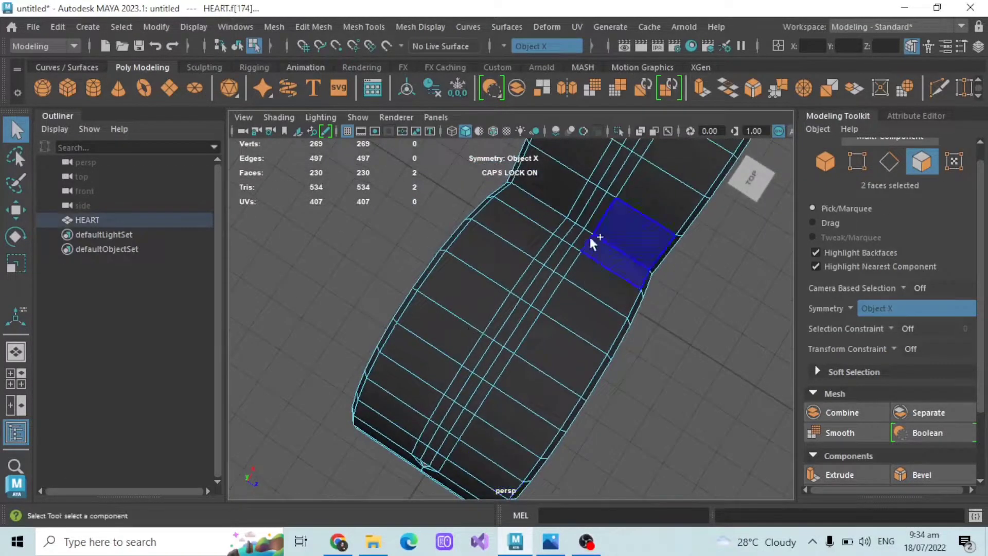
double_click(577, 229)
left_click_drag(585, 255, 584, 221, "alt")
left_click(430, 349)
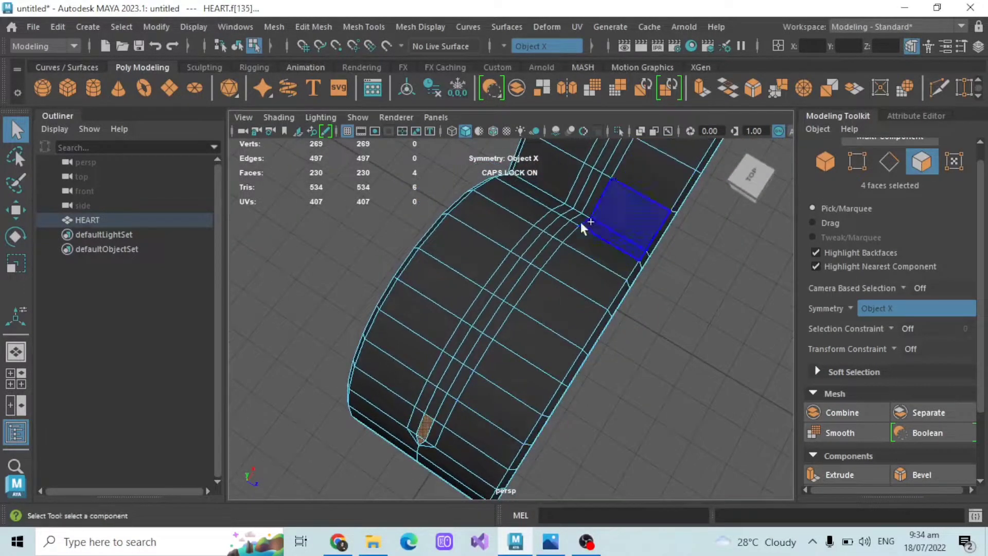
double_click(574, 212, "shift")
left_click(16, 210)
left_click_drag(535, 257, 359, 181, "alt")
key("F8")
left_click(329, 231)
left_click_drag(329, 230, 464, 265, "alt")
key("ctrl+z")
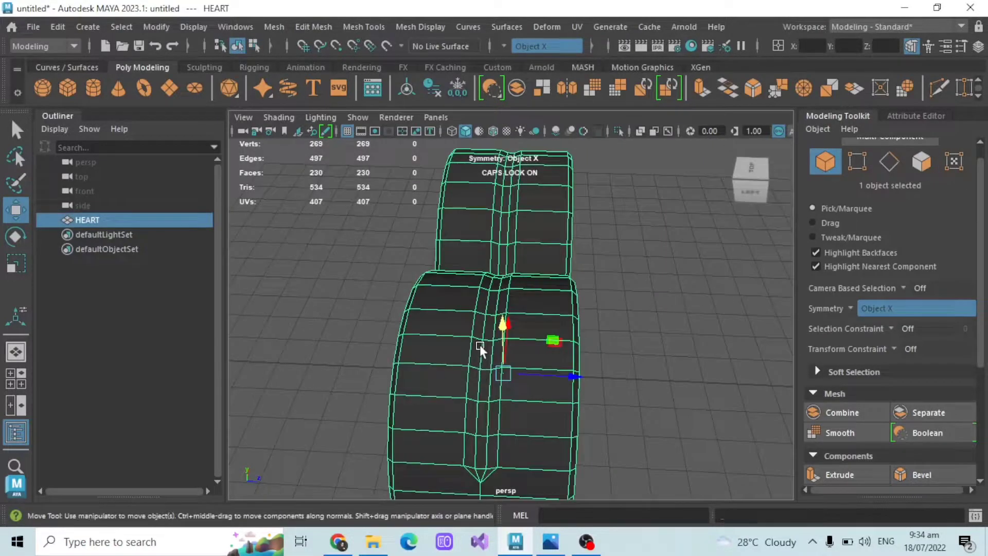
Step: Select the two inner edge lines of the middle band, adjust their edge shading, and check the band in object mode
left_click(890, 161)
double_click(481, 300)
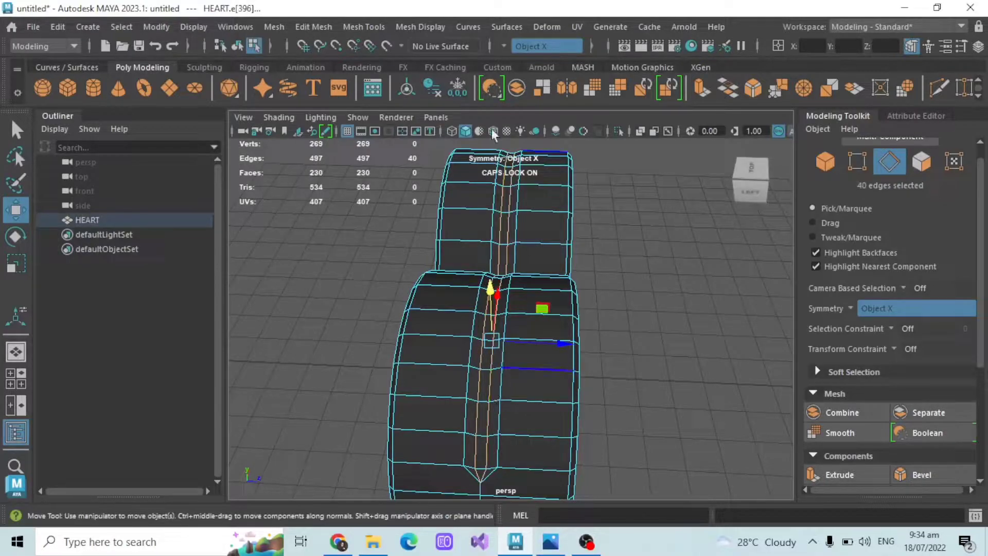
left_click(419, 26)
left_click(437, 146)
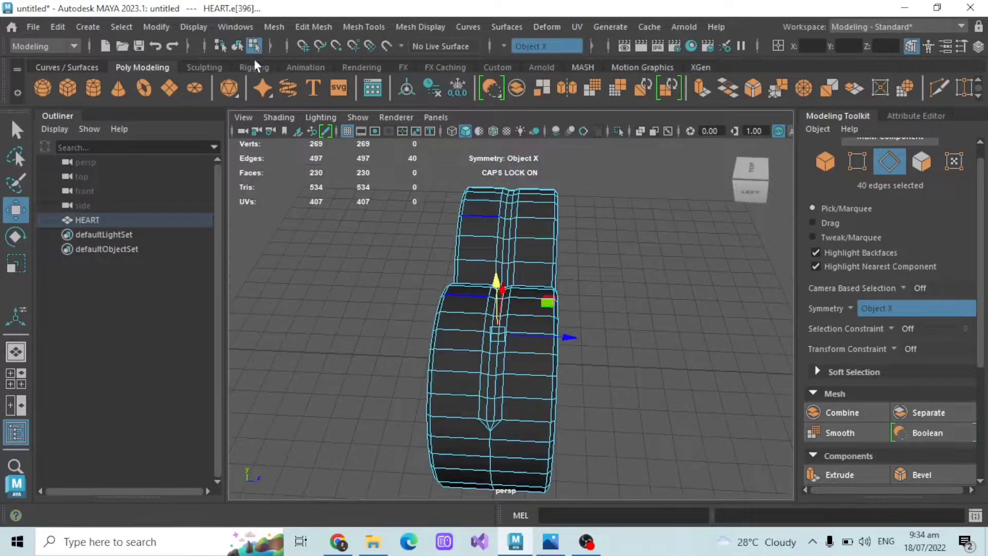
left_click(237, 46)
left_click_drag(492, 323, 520, 330, "alt")
left_click_drag(451, 281, 490, 258, "alt")
left_click(461, 284)
left_click(487, 209)
left_click_drag(487, 212, 539, 300, "alt")
left_click(511, 314)
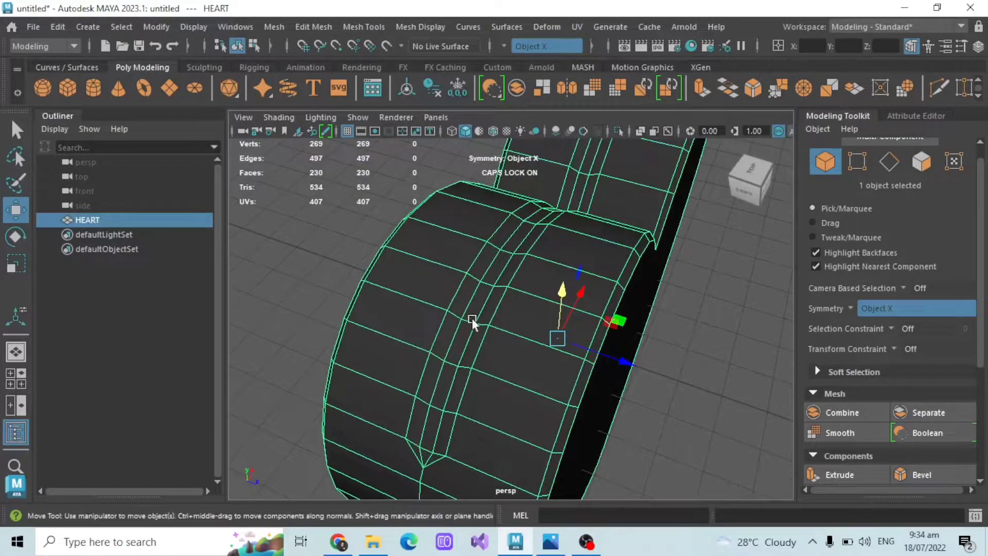
Step: Select the two outer edge lines of the middle band and scale them closer together along Z to about 0.715
left_click(890, 161)
double_click(487, 314)
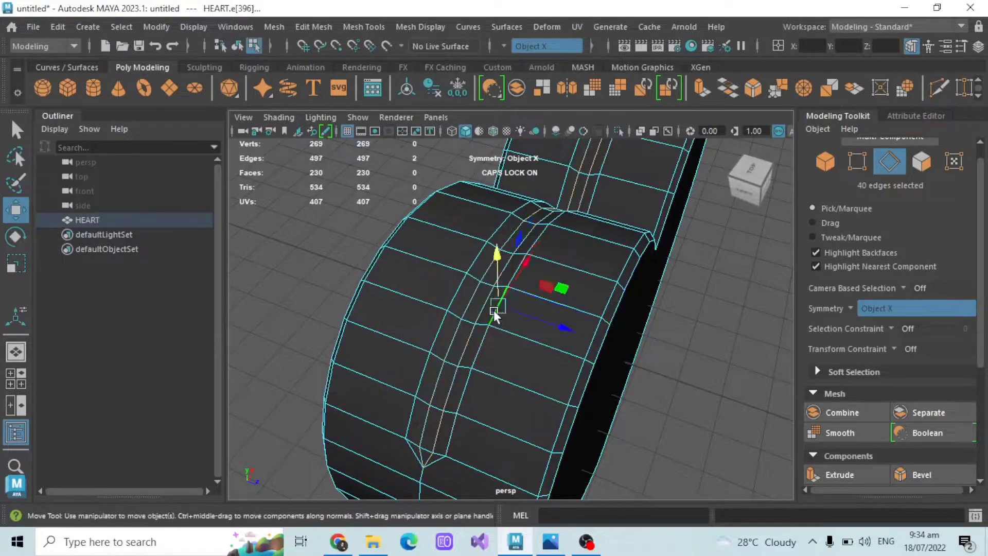
key("e")
key("r")
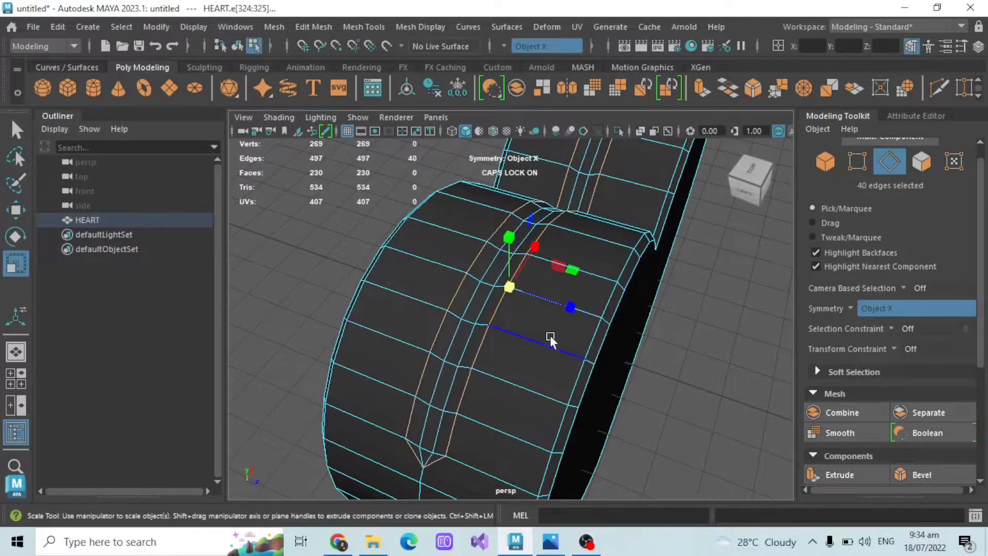
left_click_drag(569, 304, 547, 302)
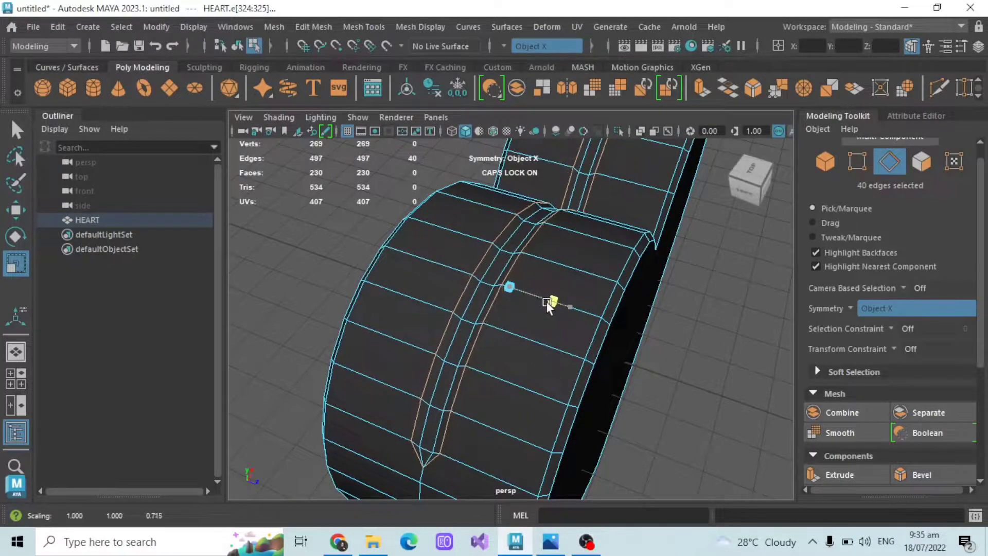
Step: Deselect the edges, return to object mode, and inspect the narrowed band around both lobes and the heart's front
scroll(617, 302, "down", 5)
left_click(672, 320)
left_click_drag(672, 320, 597, 335, "alt")
scroll(597, 336, "up", 4)
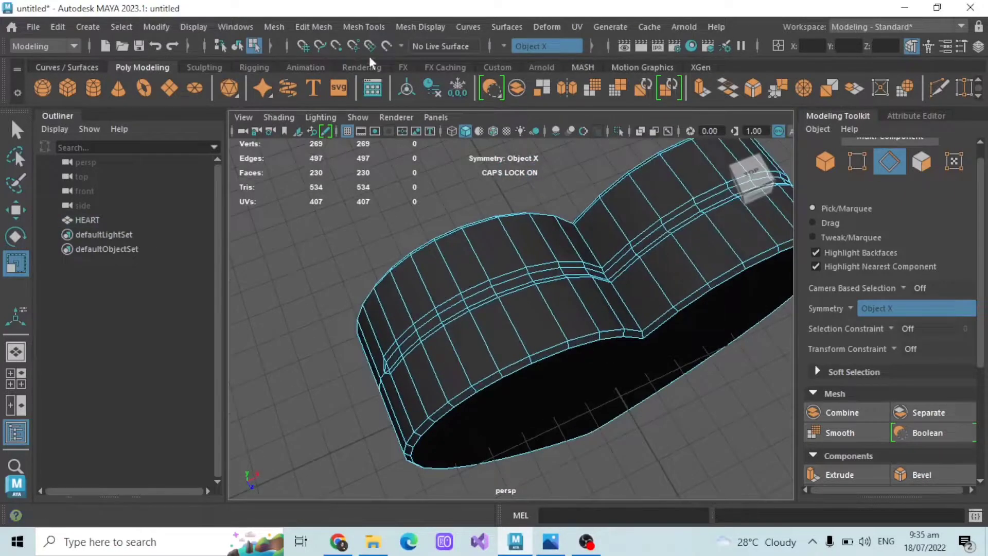
left_click(238, 46)
left_click(303, 211)
left_click_drag(303, 212, 537, 220, "alt")
left_click(552, 262)
left_click_drag(552, 262, 568, 242, "alt")
left_click(437, 232)
scroll(489, 264, "up", 2)
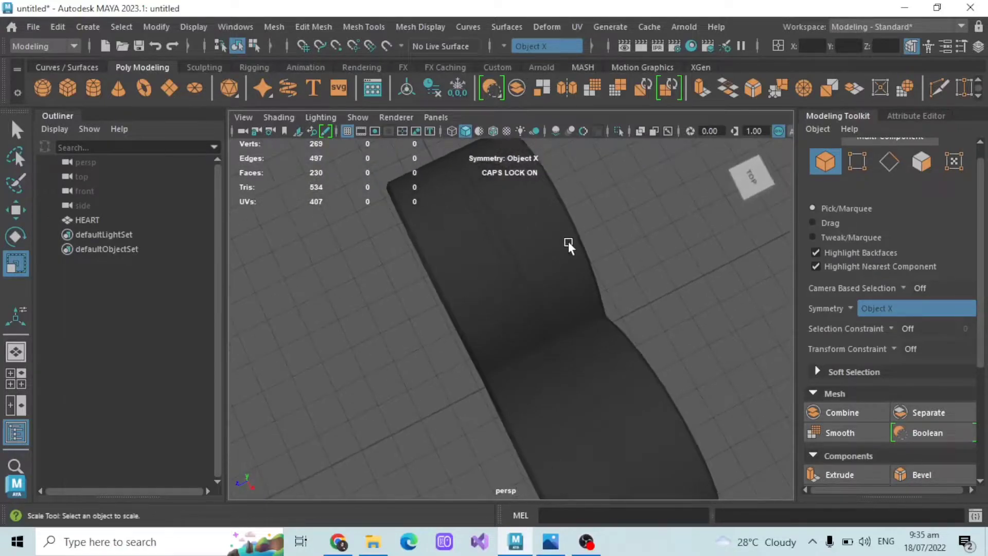
left_click(568, 242)
scroll(569, 242, "down", 3)
left_click(640, 236)
left_click_drag(640, 237, 609, 271, "alt")
scroll(526, 219, "up", 4)
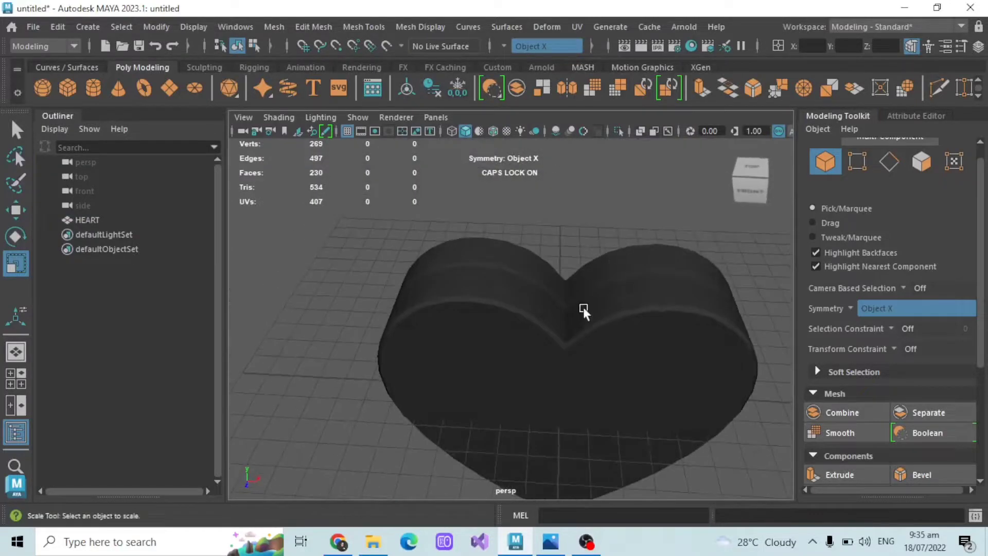
Step: Turn Object X symmetry off
left_click(517, 48)
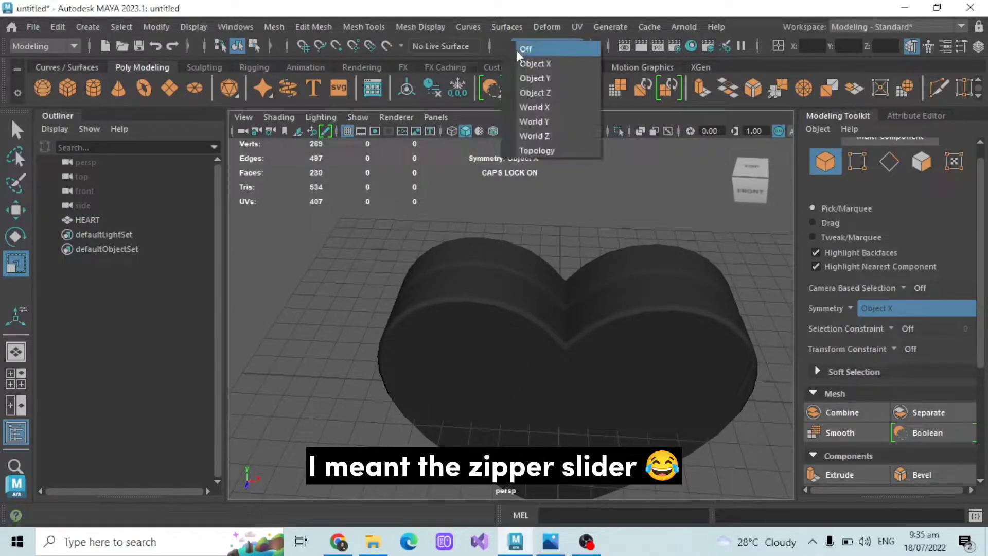
left_click(516, 45)
left_click(30, 29)
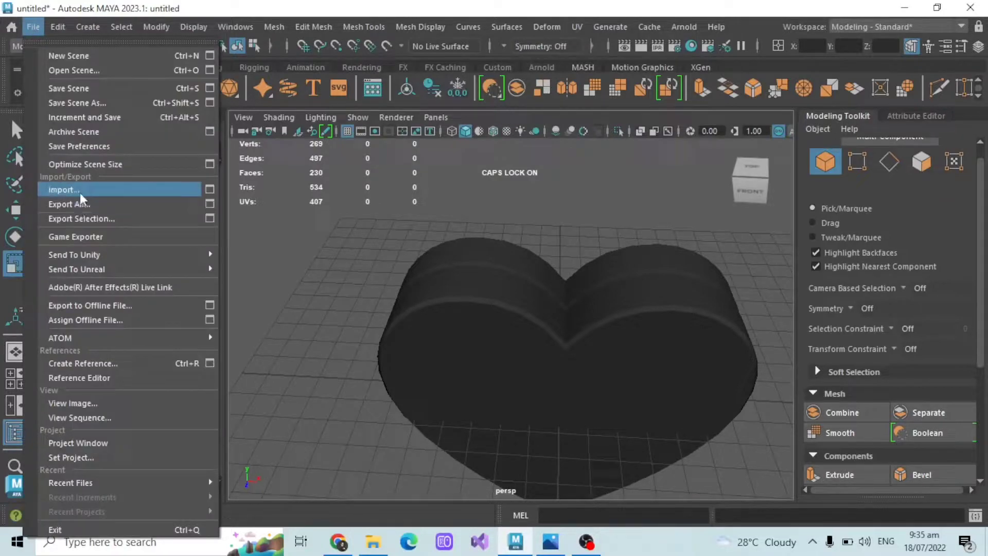
left_click(77, 187)
left_click(183, 110)
left_click(179, 105)
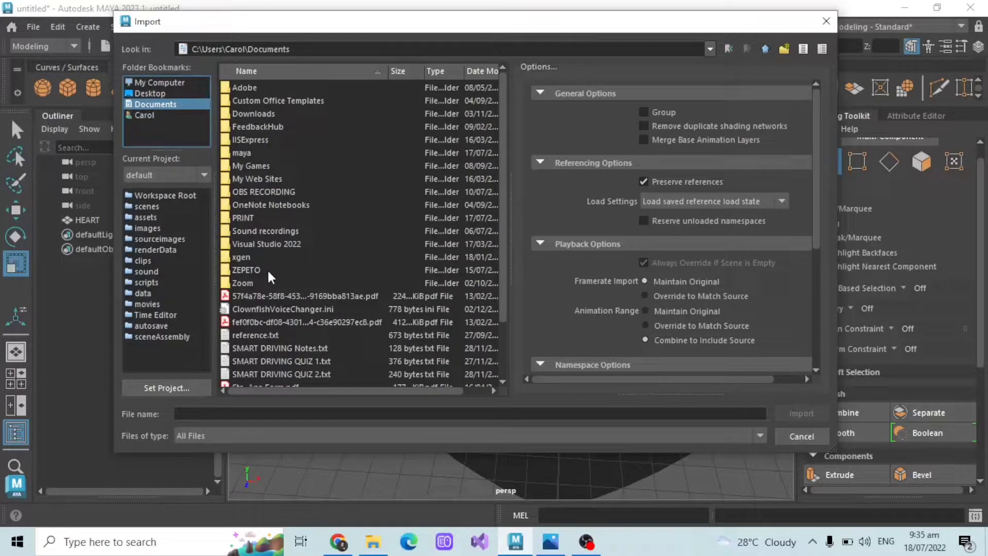
Step: Switch to Chrome and look through the sample files in ZEPETO Studio's 3D - Getting Started guide
left_click(338, 541)
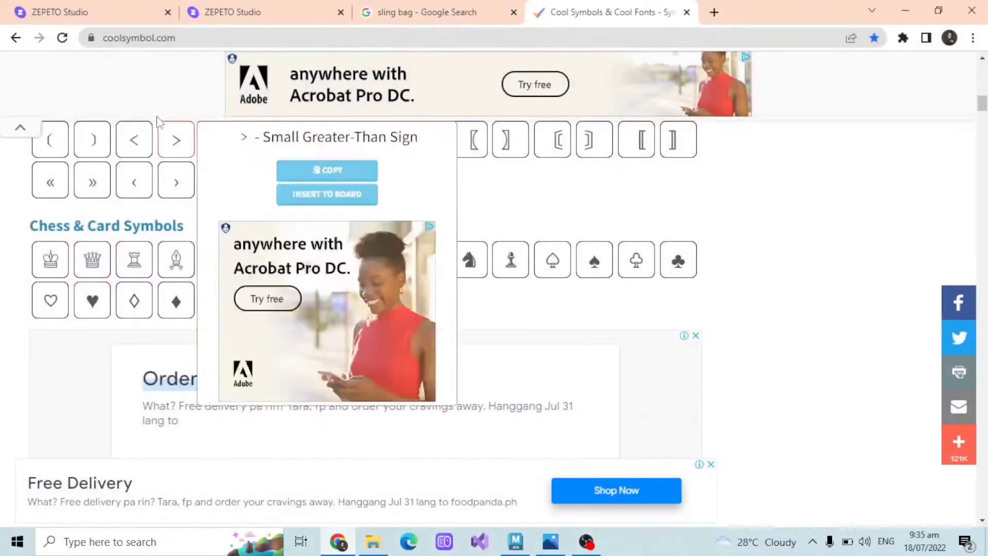
left_click(243, 10)
scroll(298, 216, "up", 5)
left_click(83, 7)
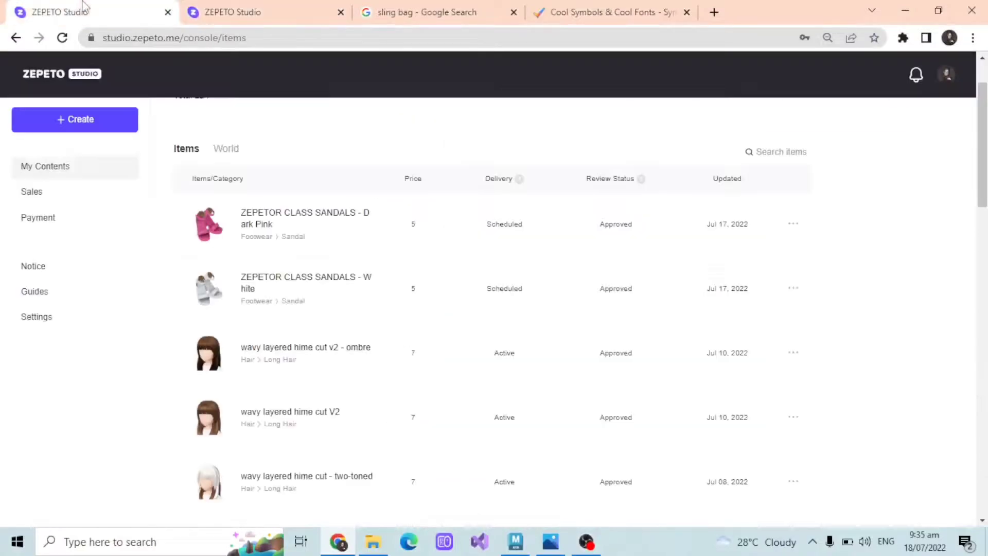
left_click(244, 10)
scroll(341, 308, "up", 10)
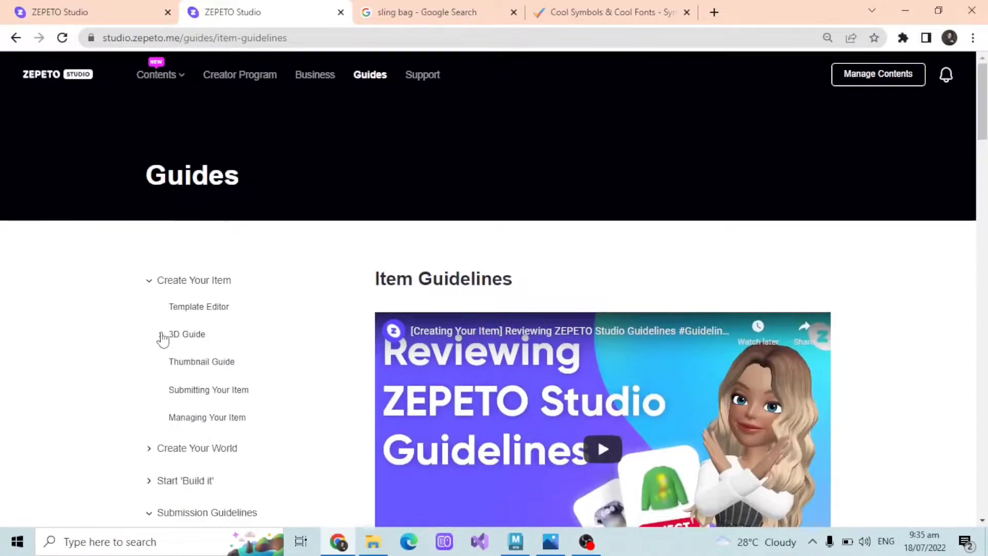
left_click(163, 337)
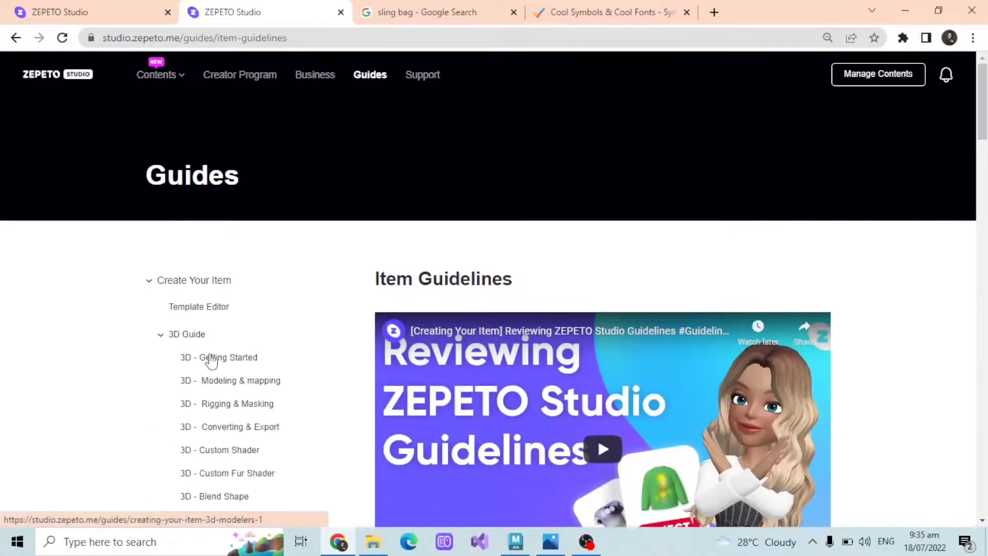
left_click(206, 356)
scroll(720, 337, "down", 5)
scroll(719, 337, "down", 12)
scroll(748, 239, "up", 4)
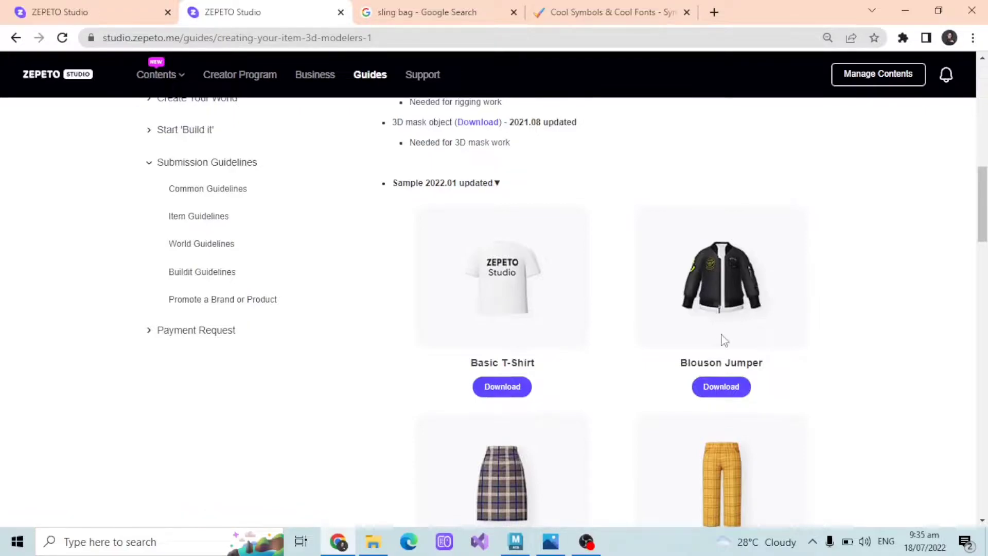
Step: Cancel the import, minimise the open windows, and launch another instance of Maya 2023 from the desktop
left_click(903, 14)
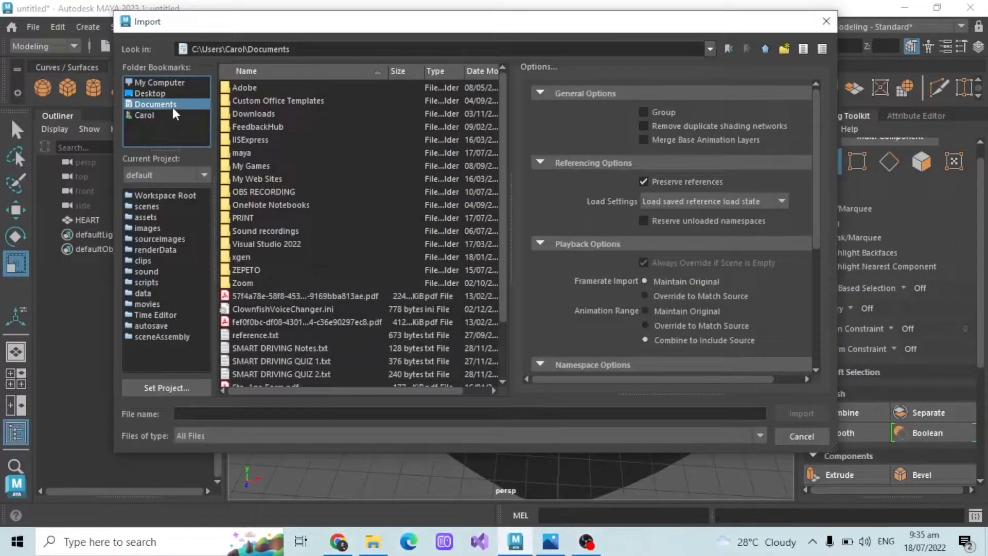
left_click(826, 21)
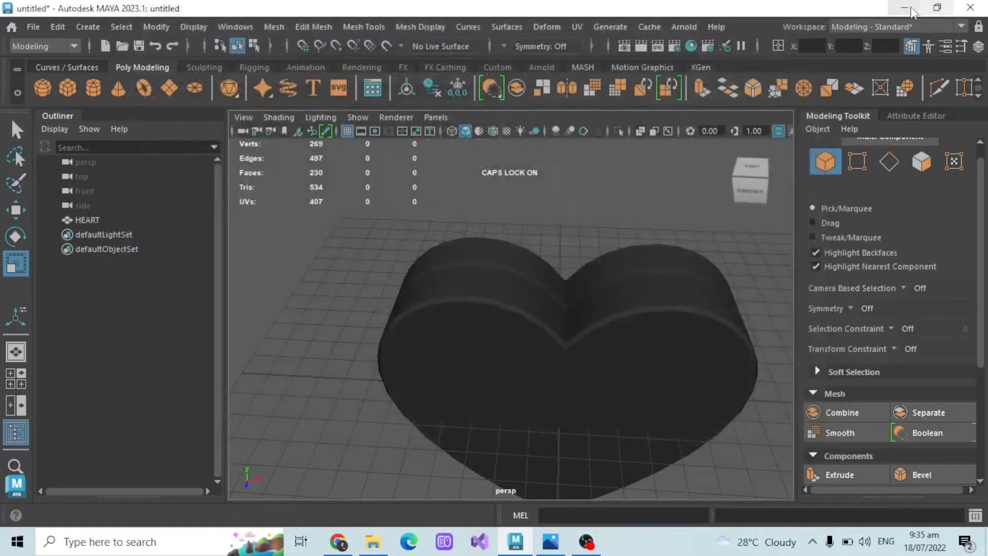
left_click(905, 9)
left_click(910, 11)
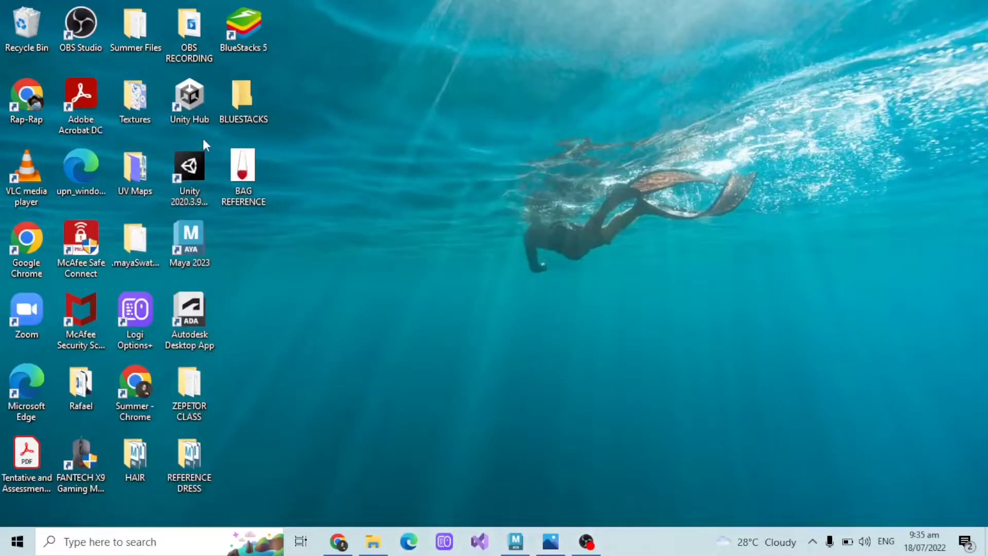
right_click(181, 249)
left_click(222, 280)
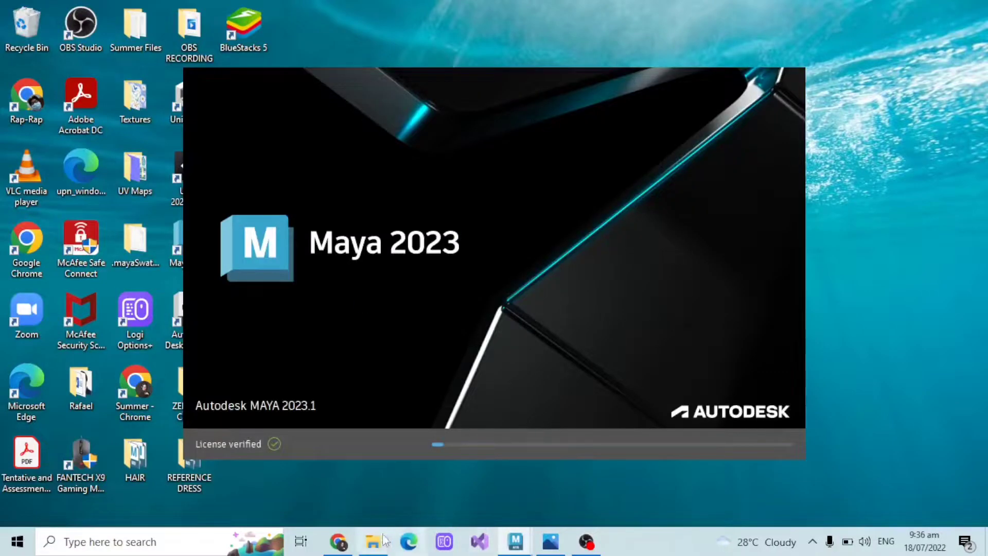
Step: Switch to Chrome, open ZEPETO Studio's 3D - Custom Shader guide, and examine its topic list and shader setup section
left_click(338, 542)
scroll(555, 266, "up", 12)
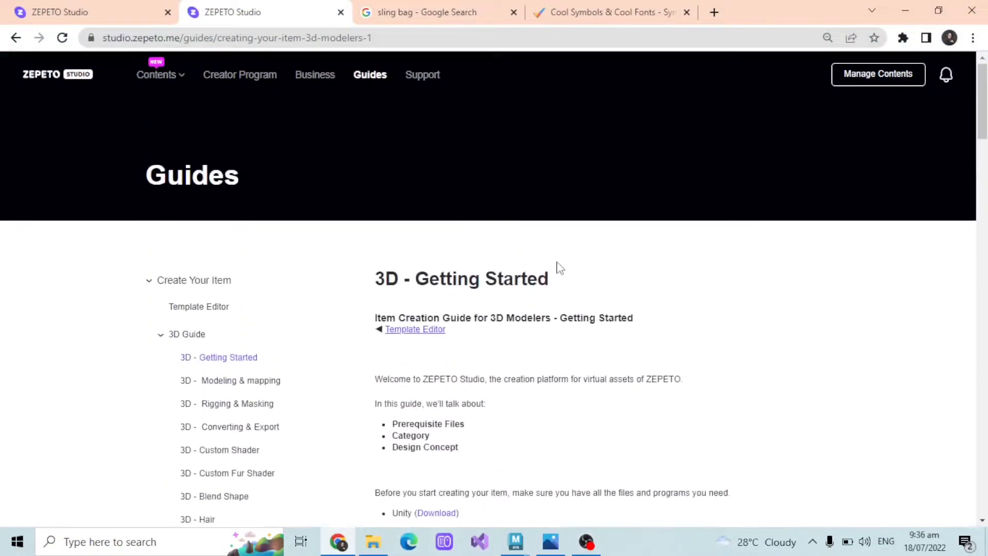
scroll(238, 205, "down", 5)
left_click(214, 161)
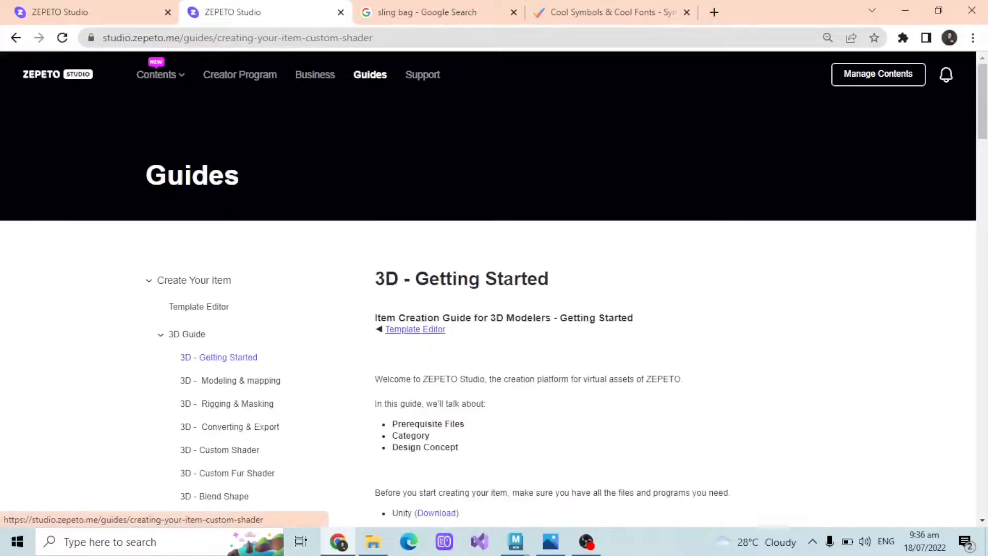
scroll(677, 276, "down", 6)
scroll(680, 263, "down", 15)
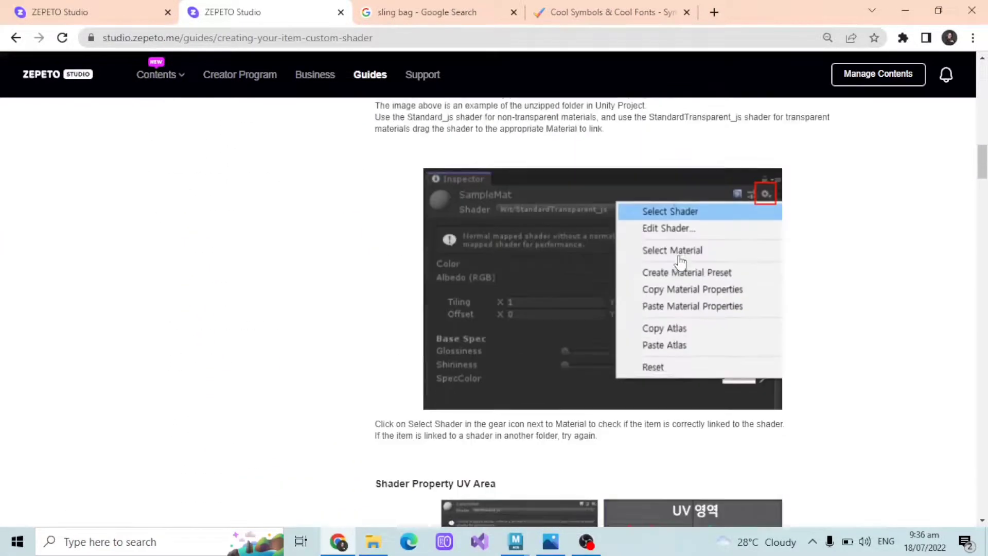
scroll(681, 263, "up", 12)
scroll(680, 263, "up", 4)
scroll(679, 261, "down", 4)
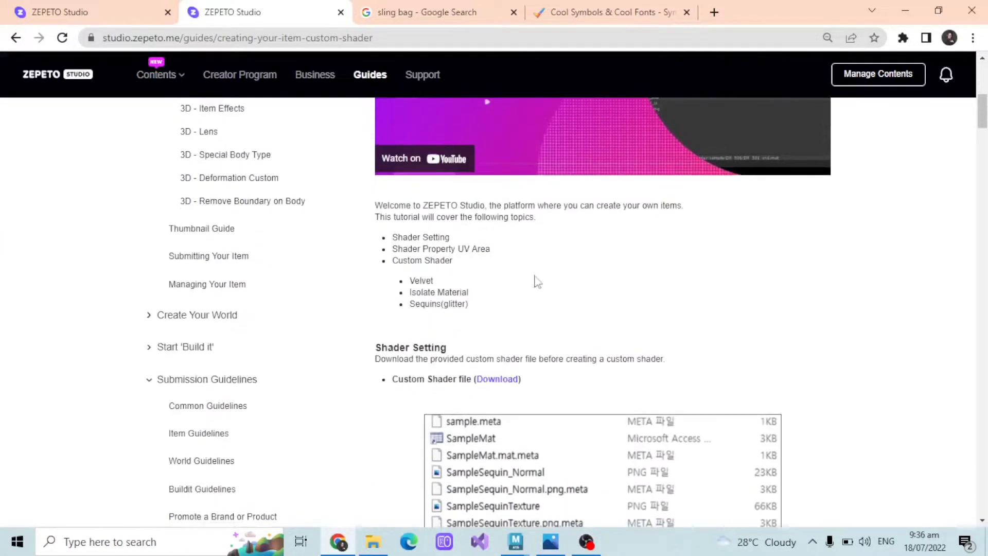
Step: Examine the Custom Shader guide's velvet and sequin sections and its shader property UV area
scroll(472, 382, "down", 20)
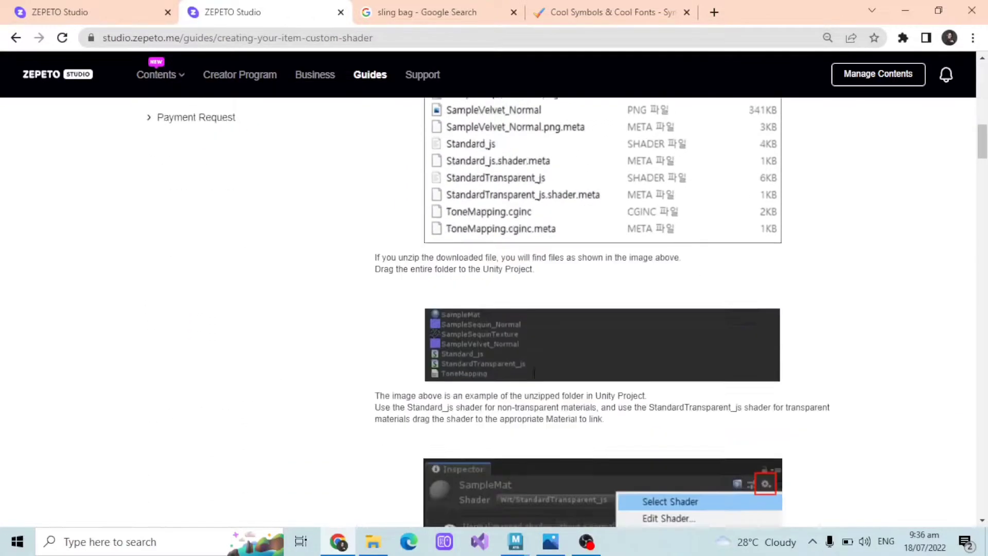
scroll(579, 344, "down", 2)
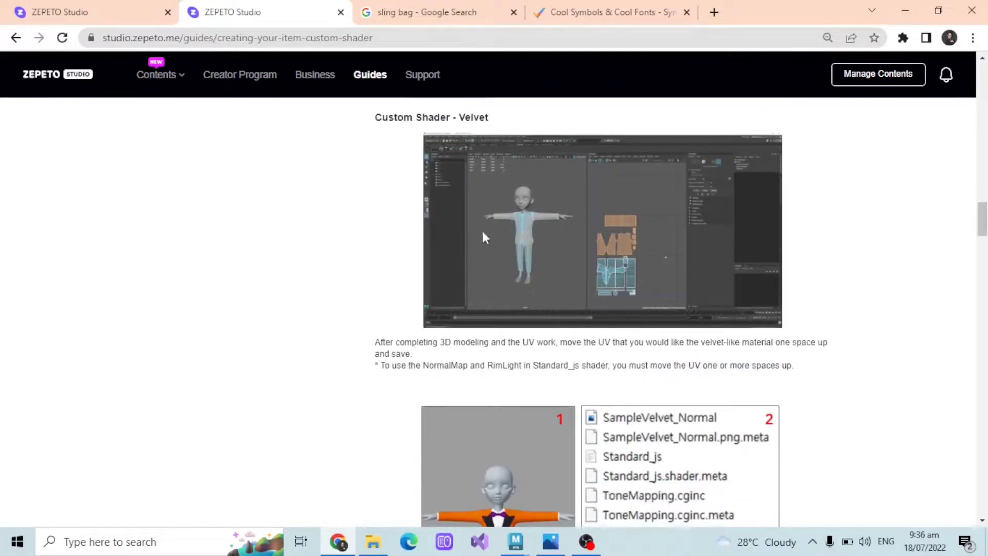
scroll(526, 239, "down", 6)
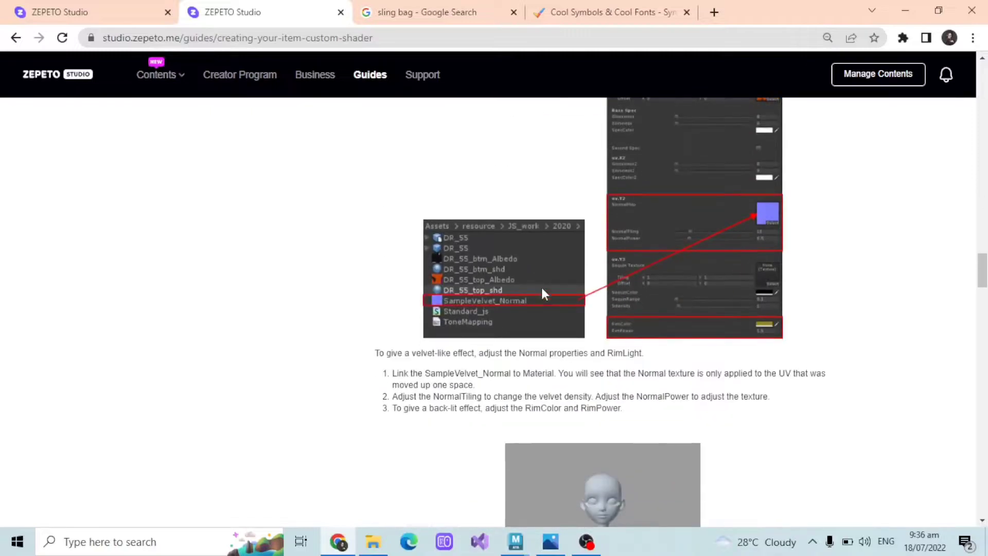
scroll(542, 297, "down", 15)
scroll(598, 281, "down", 1)
scroll(538, 229, "down", 20)
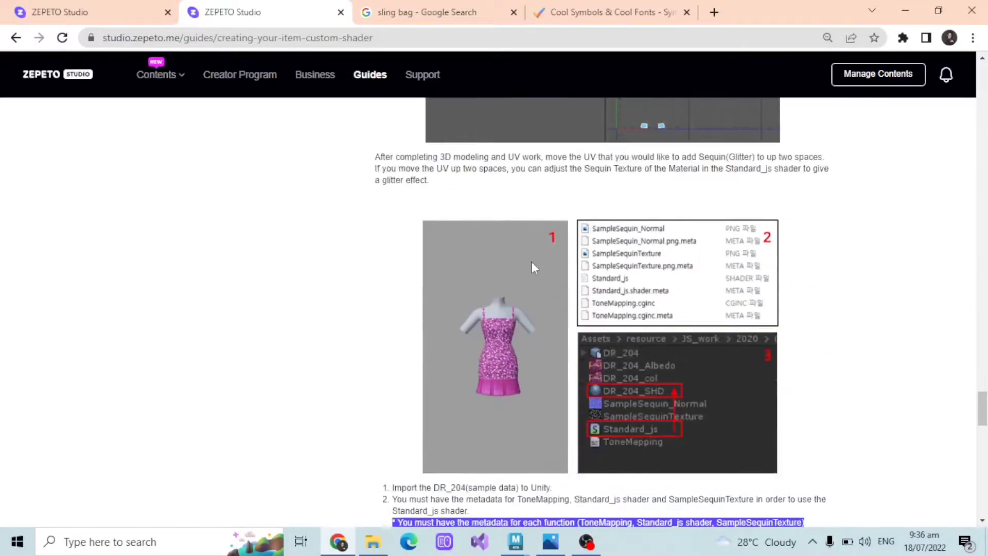
scroll(578, 302, "down", 20)
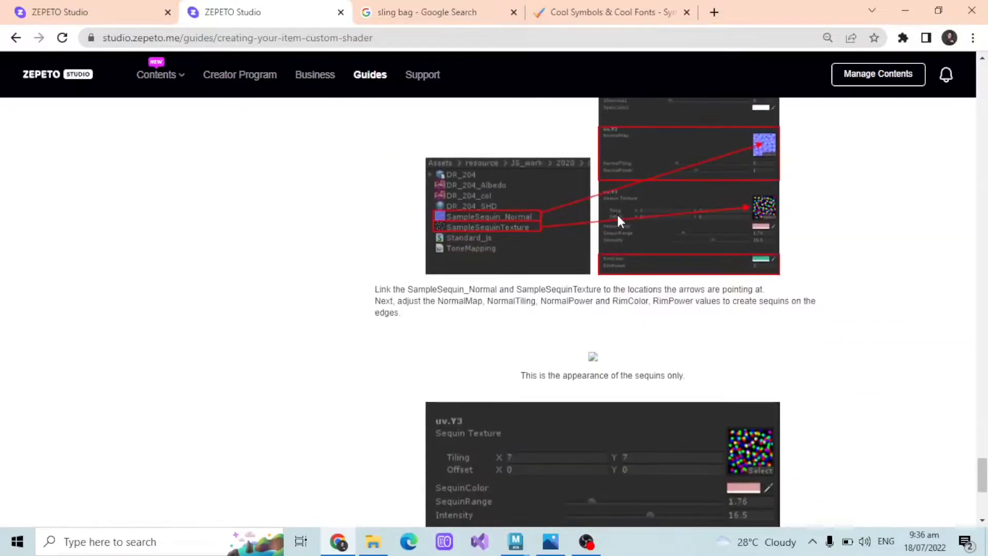
scroll(613, 221, "up", 4)
scroll(613, 223, "up", 20)
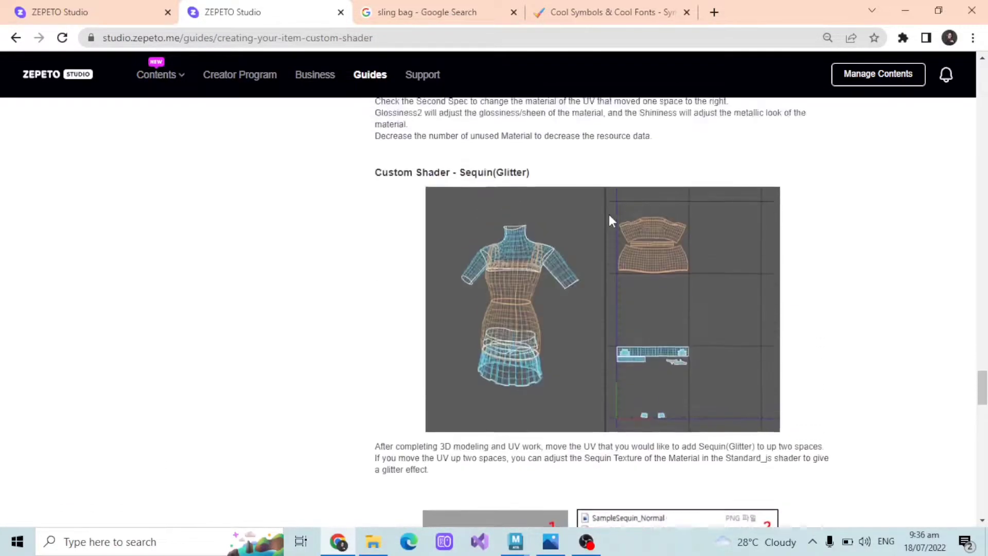
scroll(610, 214, "up", 20)
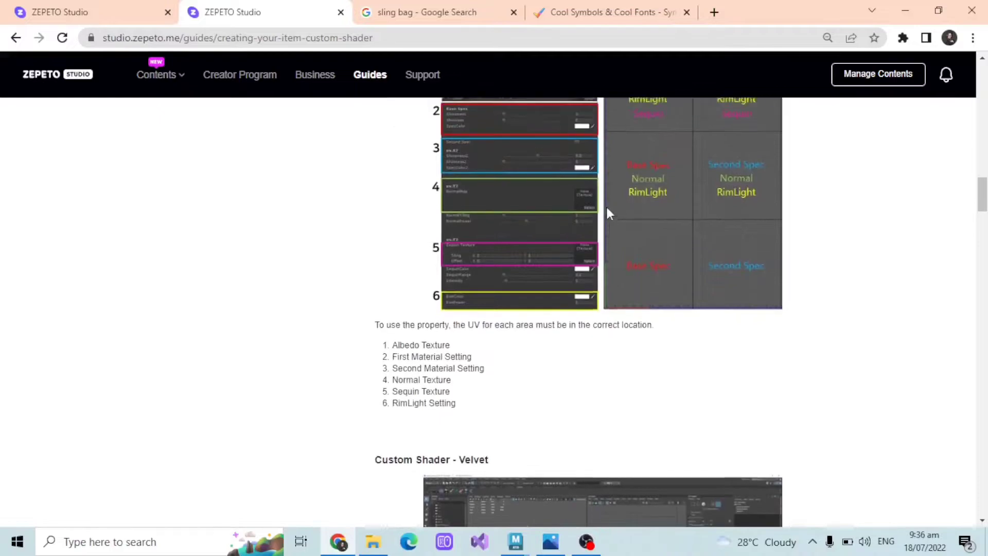
Step: Open ZEPETO Studio's 3D - Custom Fur Shader guide and examine its shader setting, shader properties and fur sample sections
scroll(609, 213, "up", 13)
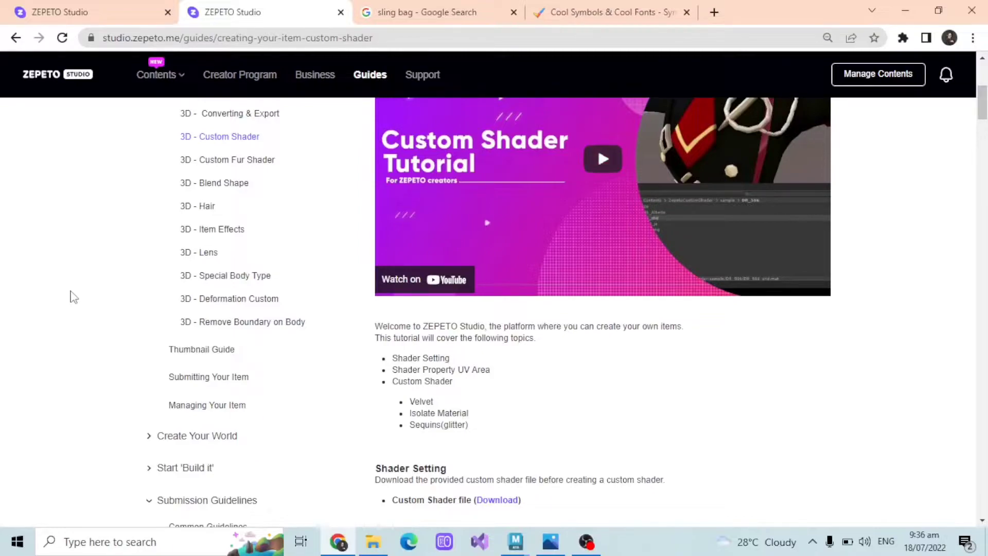
left_click(254, 159)
scroll(628, 245, "down", 5)
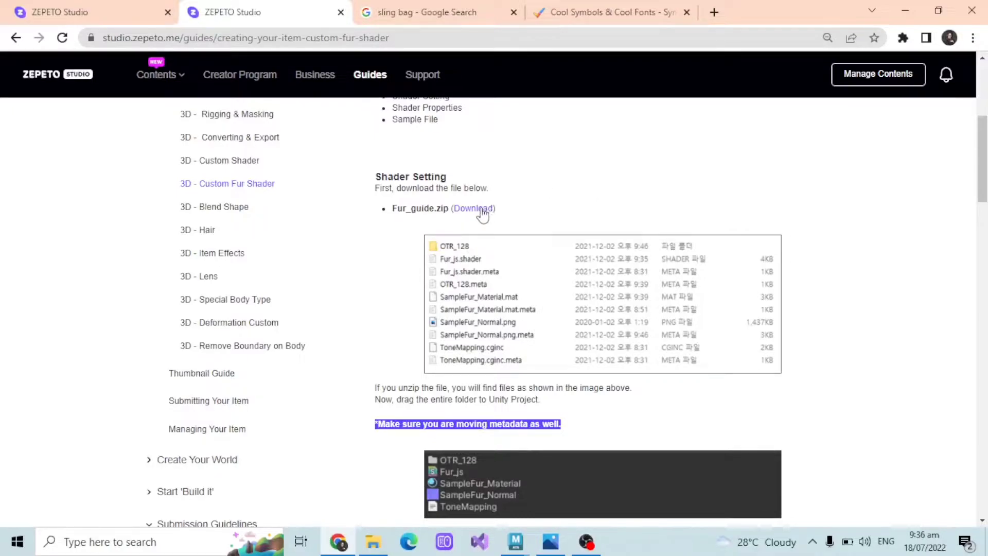
scroll(566, 278, "down", 10)
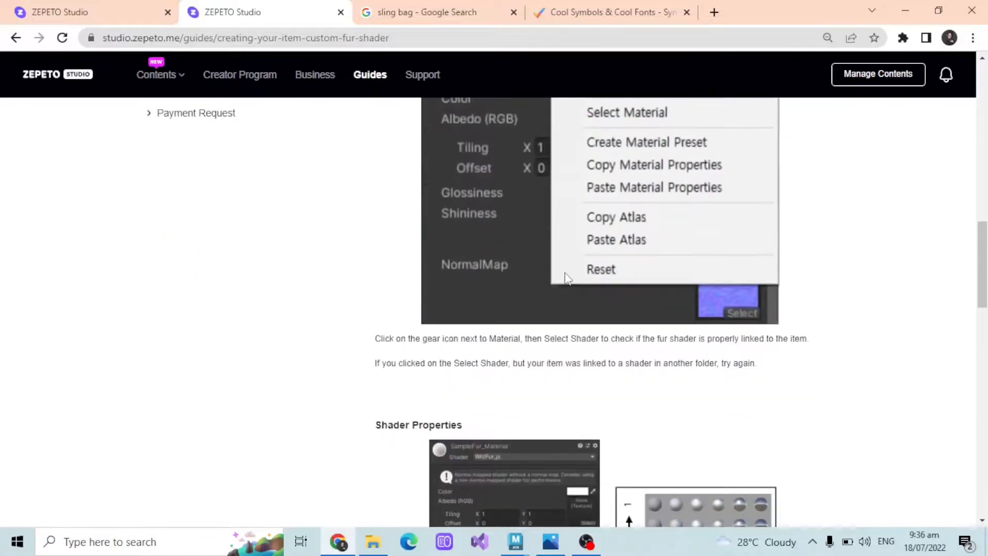
scroll(573, 255, "down", 15)
scroll(515, 251, "up", 3)
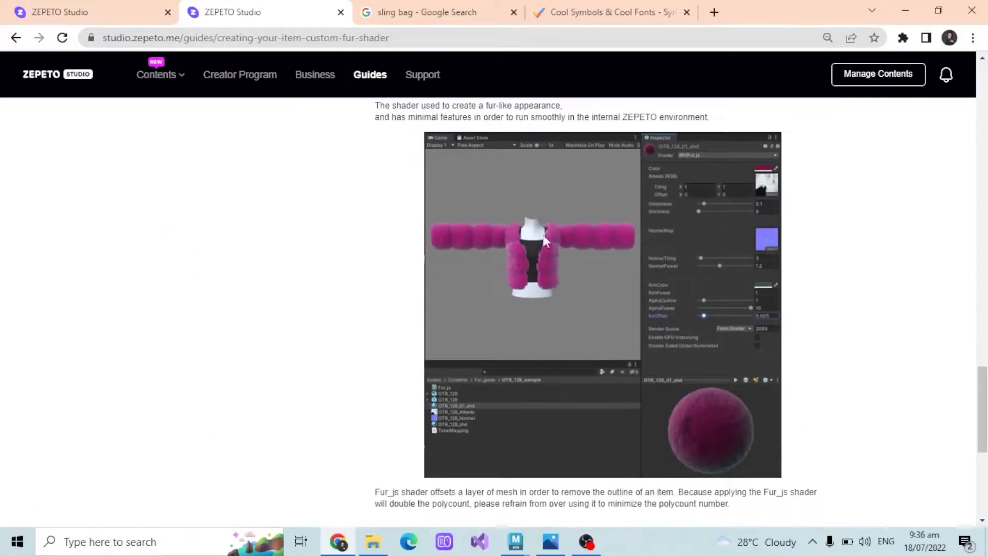
Step: Switch to the empty Maya scene and import the jacket OTR_52.fbx from Documents\ZEPETO\TEMPLATES\BLOUSON JACKET
left_click(905, 10)
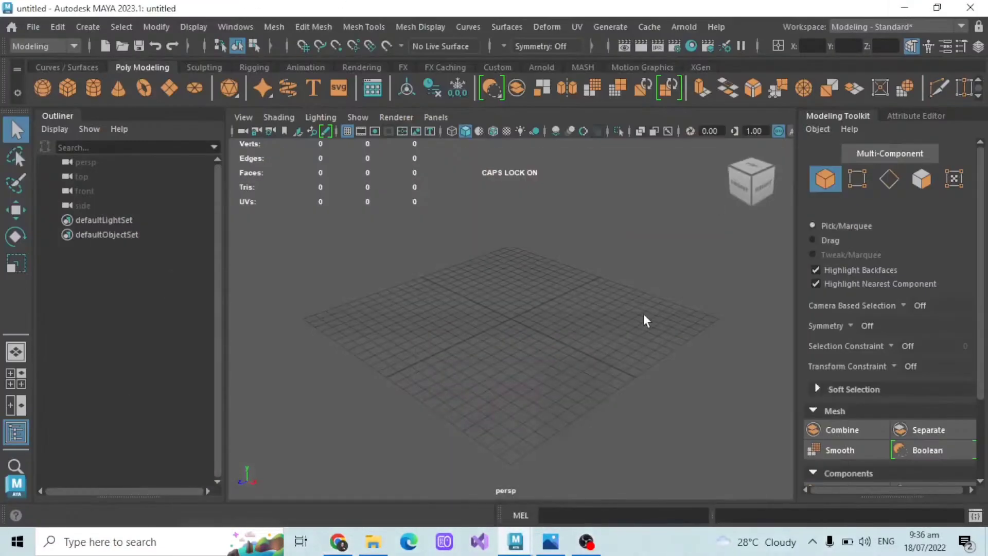
left_click(33, 26)
left_click(81, 190)
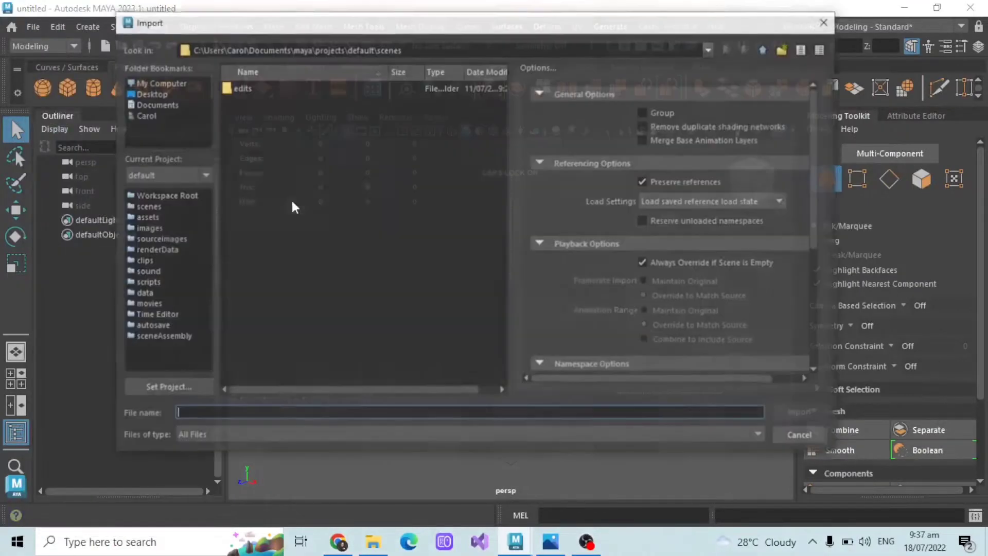
left_click(163, 104)
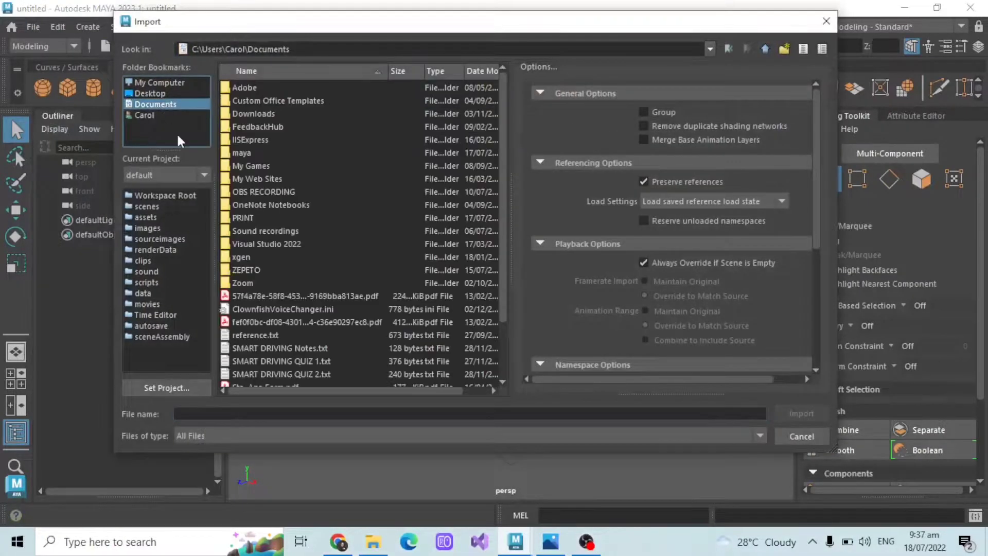
double_click(266, 271)
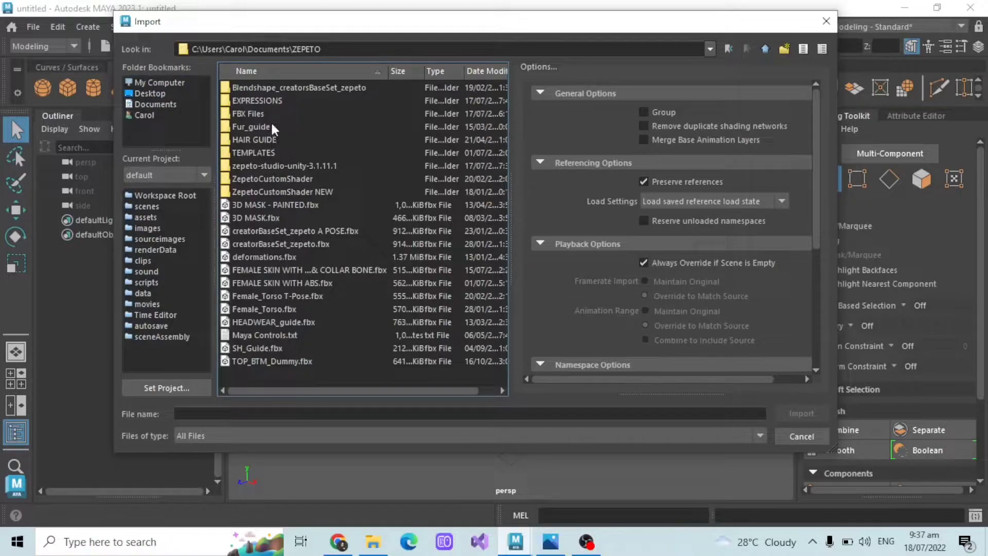
double_click(270, 150)
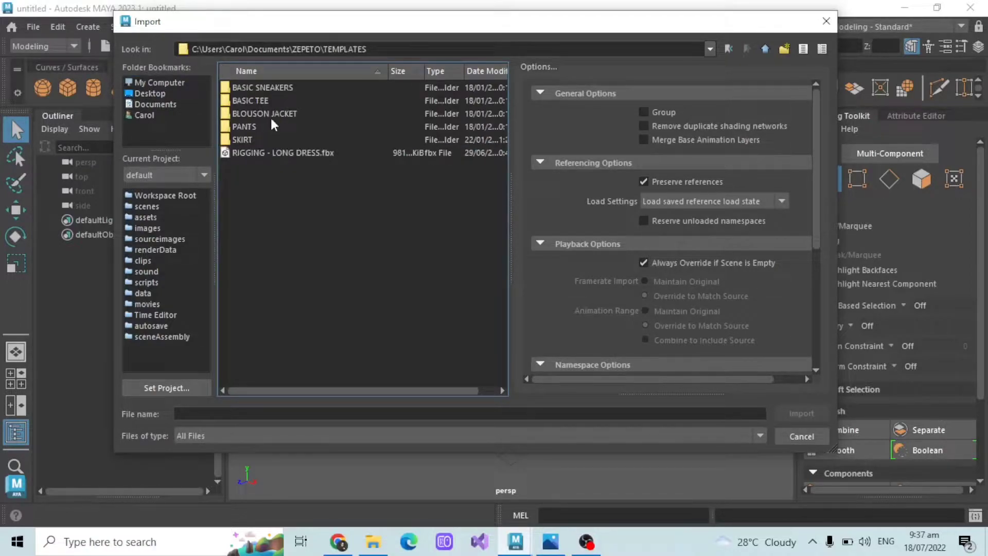
double_click(270, 116)
left_click(247, 88)
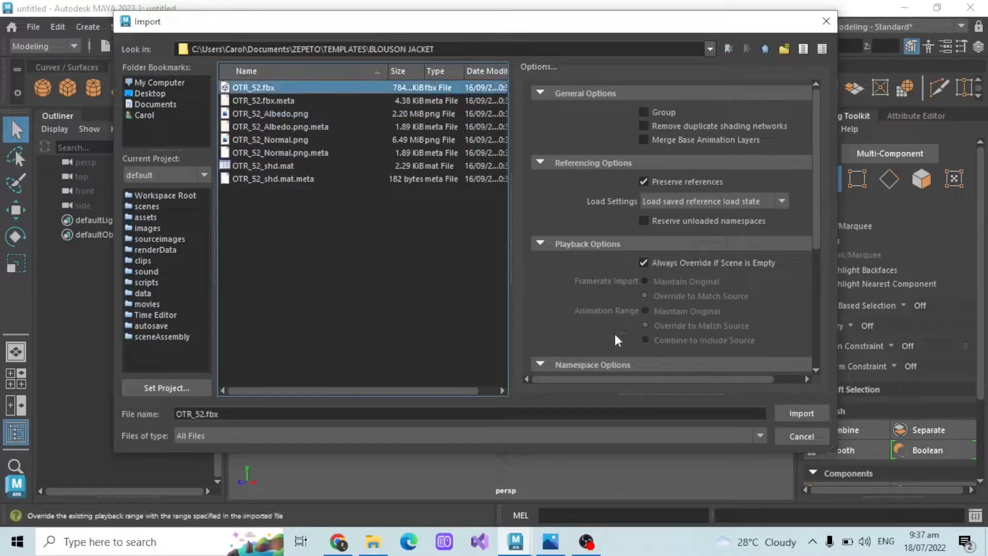
left_click(802, 413)
Step: Examine the zipper pull at the jacket's front hem, and close this Maya instance to return to the heart scene
scroll(517, 254, "down", 3)
left_click_drag(517, 256, 572, 232, "alt")
middle_click_drag(571, 278, 515, 323, "alt")
scroll(568, 280, "up", 1)
scroll(529, 353, "up", 3)
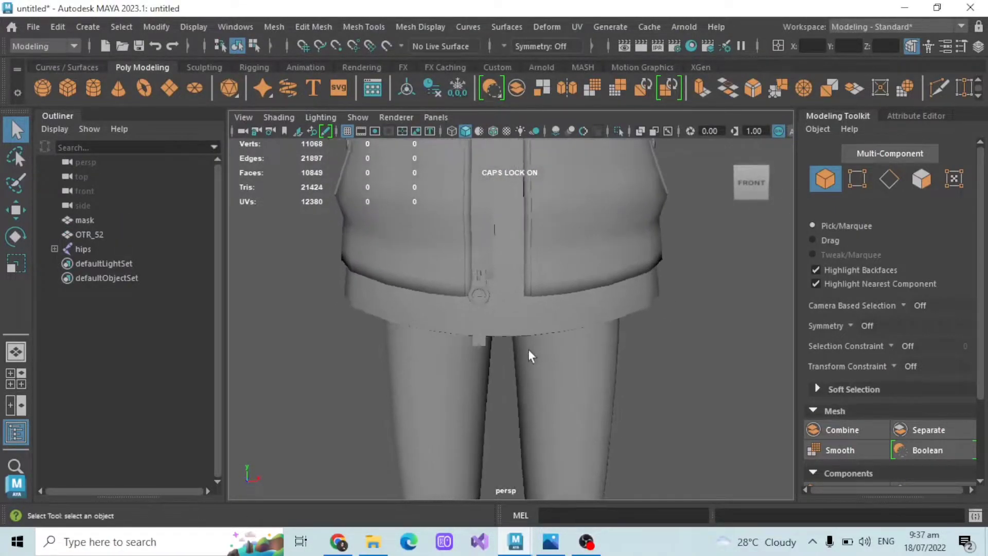
left_click(465, 257)
scroll(467, 257, "up", 2)
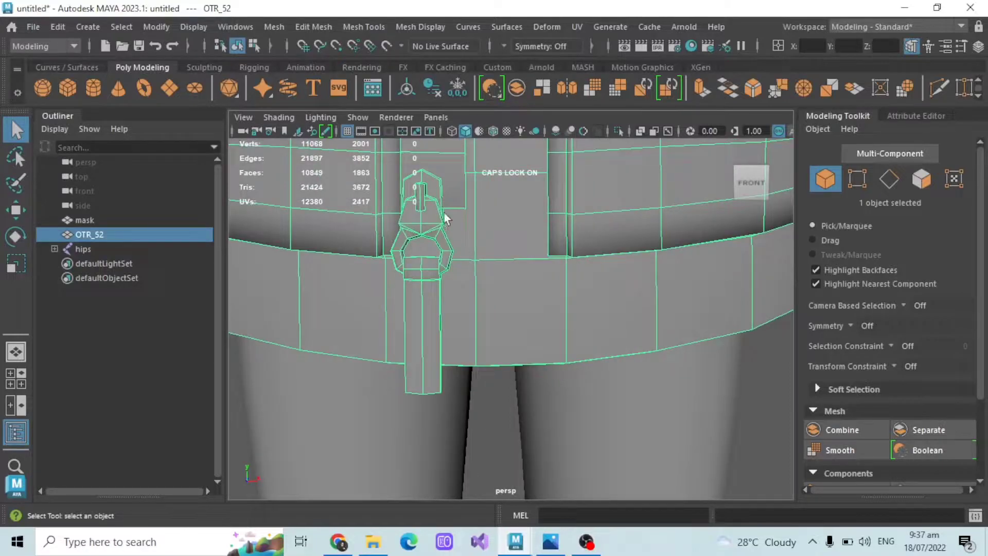
scroll(447, 238, "down", 4)
scroll(542, 245, "down", 3)
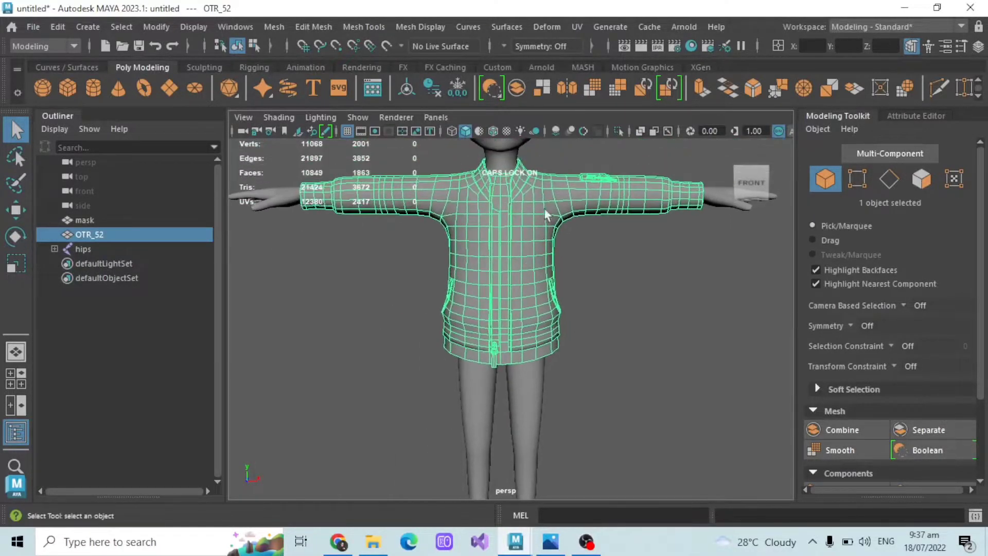
scroll(462, 217, "up", 6)
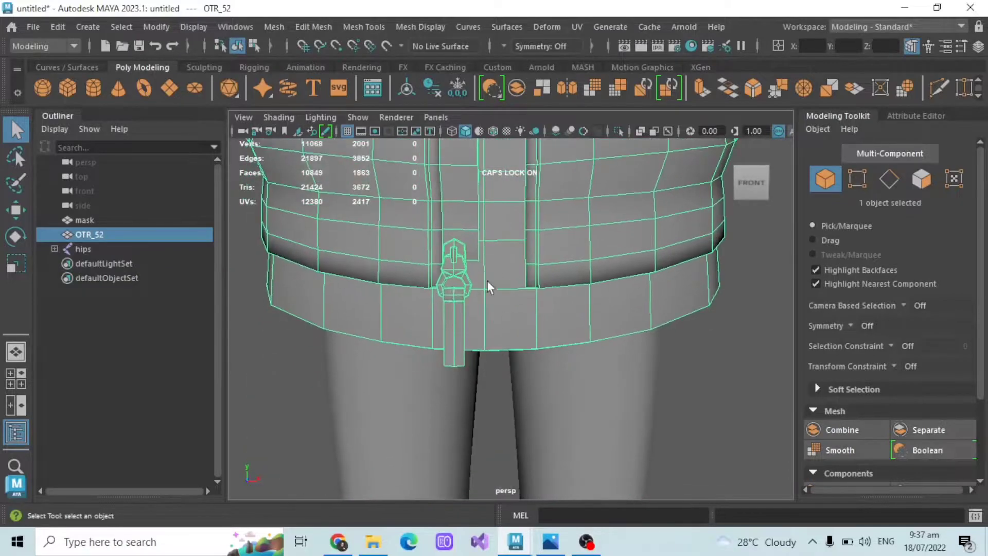
left_click(970, 7)
left_click(496, 271)
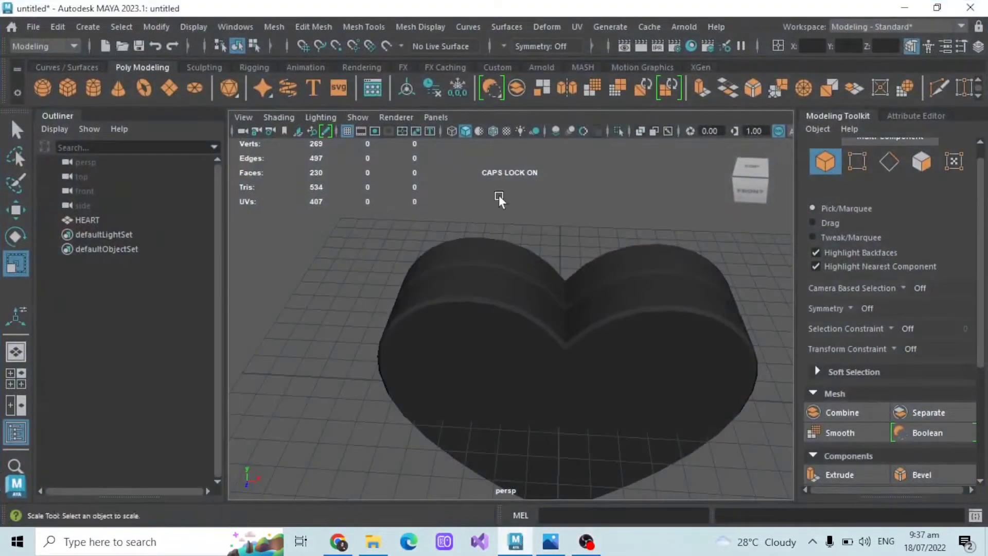
Step: Import ZIPPER.fbx from Documents\ZEPETO\FBX Files into the heart bag scene
left_click(32, 28)
left_click(73, 187)
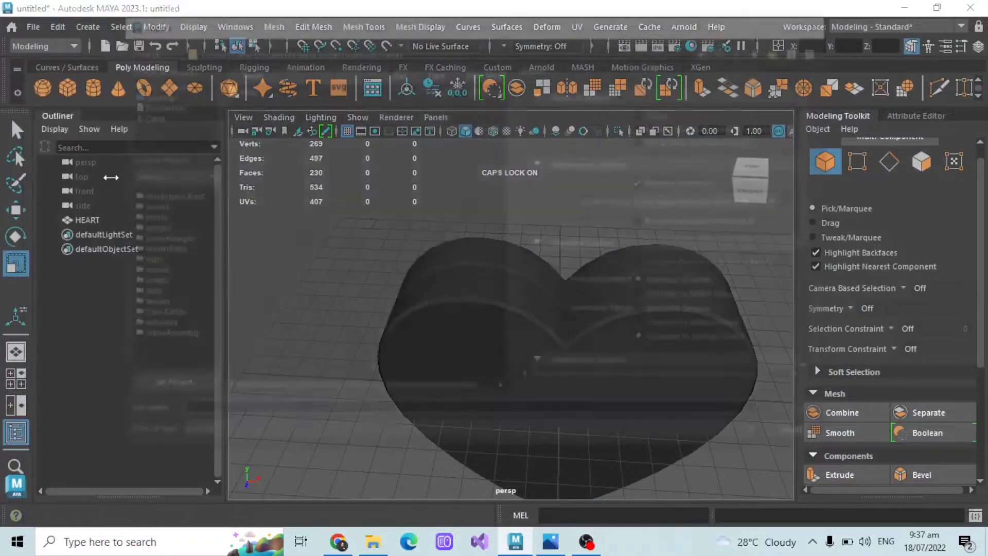
left_click(158, 93)
left_click(162, 104)
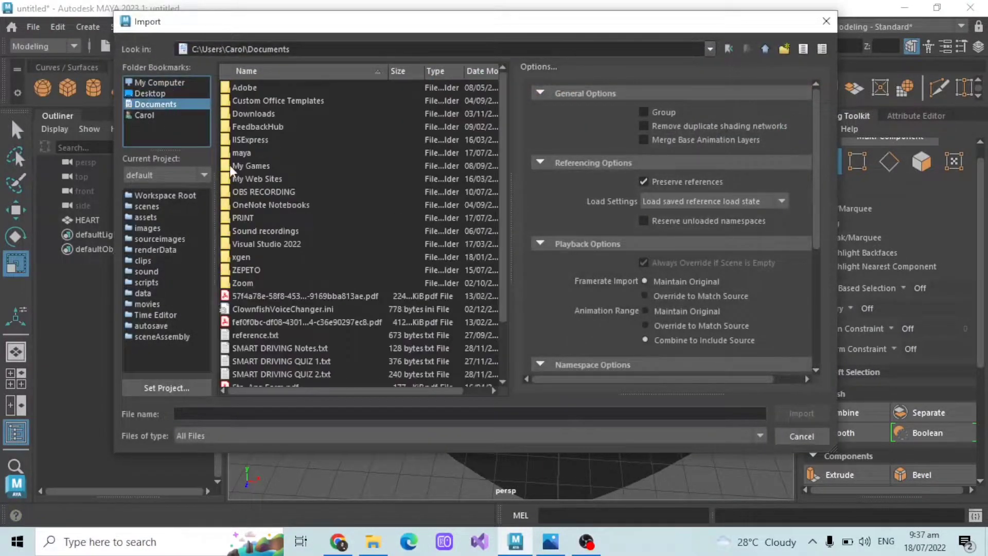
double_click(250, 270)
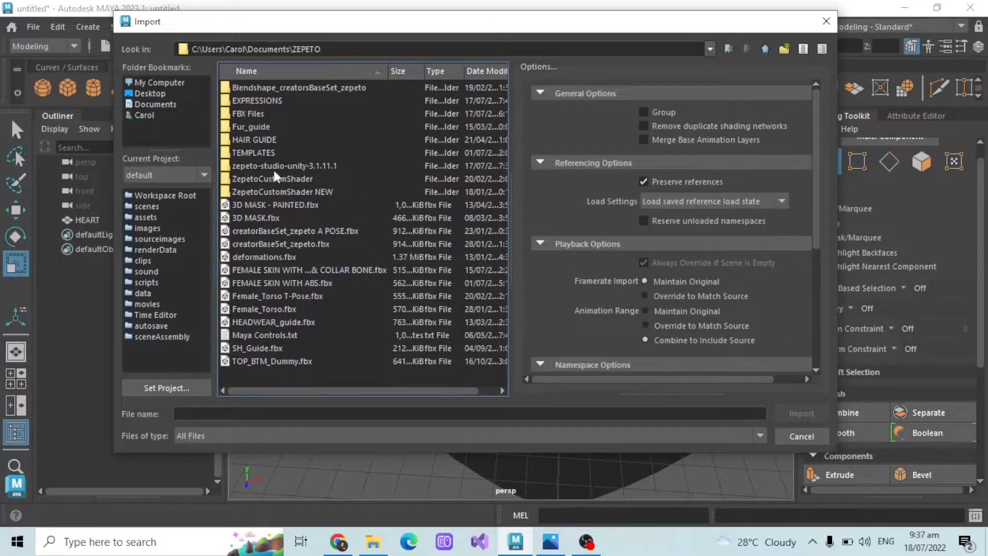
double_click(251, 113)
scroll(508, 162, "down", 8)
left_click_drag(506, 97, 477, 383)
left_click(251, 375)
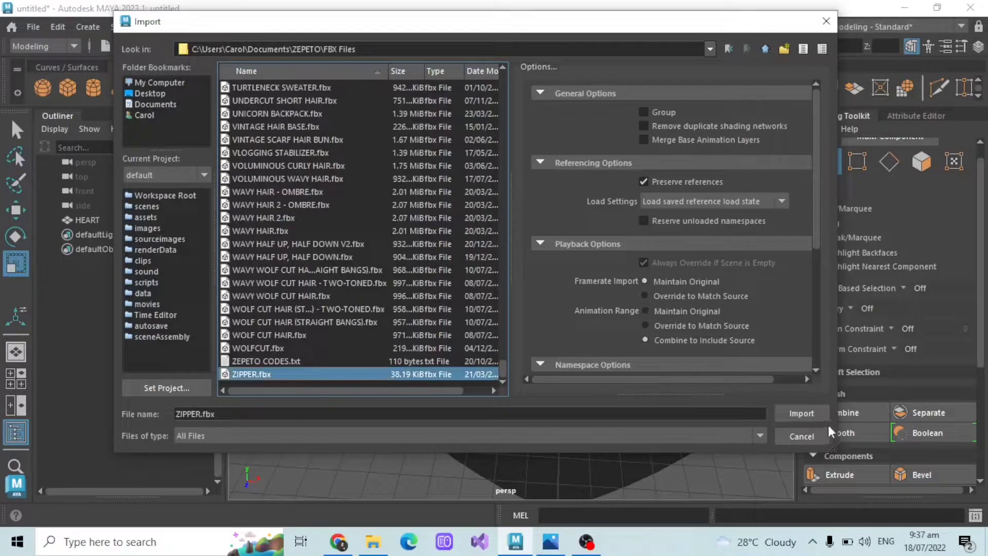
left_click(812, 416)
Step: Turn on X-ray display to locate the imported zipper inside the heart
scroll(454, 229, "down", 5)
left_click_drag(454, 226, 600, 204, "alt")
left_click(640, 130)
scroll(565, 256, "up", 4)
left_click_drag(565, 257, 468, 278, "alt")
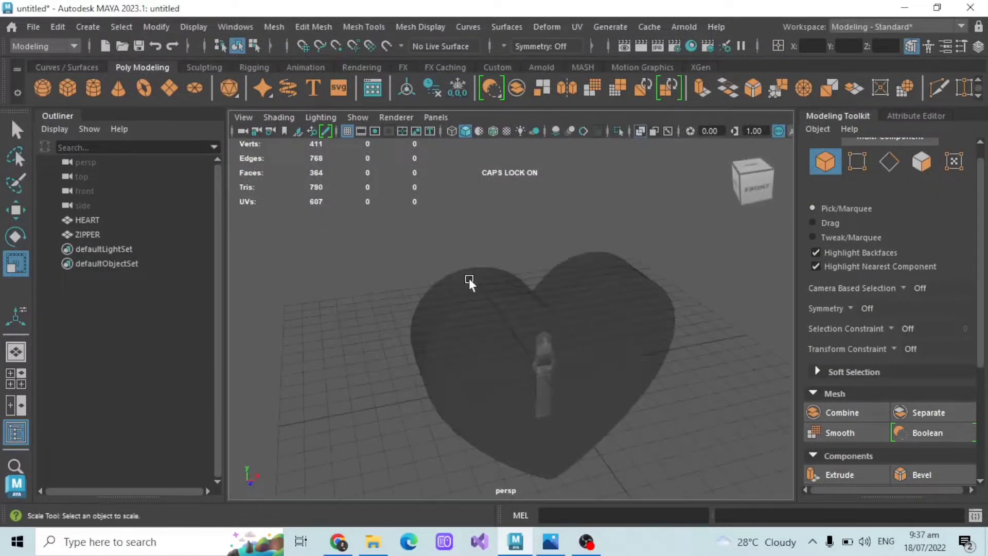
left_click(641, 131)
left_click(641, 131)
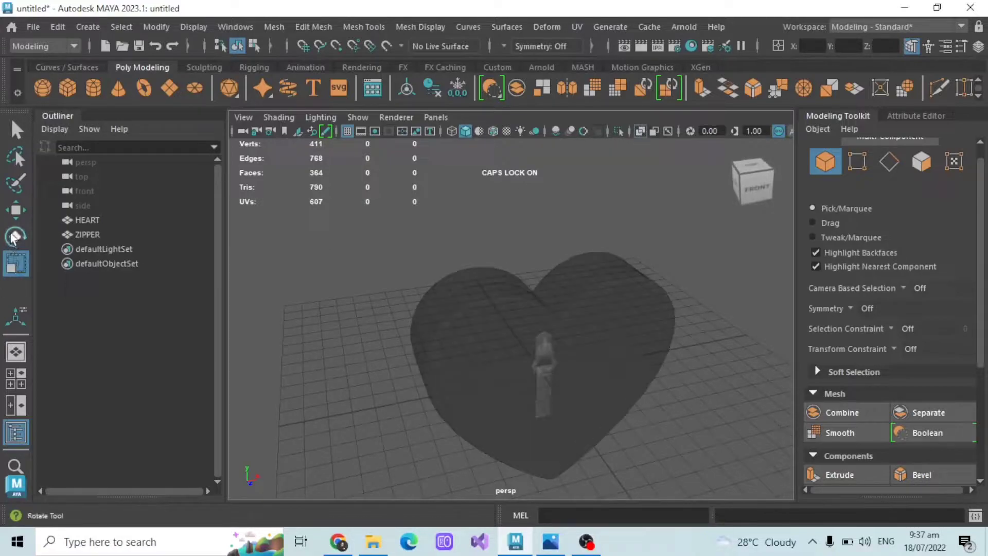
Step: Scale the zipper uniformly to about 0.46, raise it above the heart's top notch, and turn off X-ray display
left_click(97, 234)
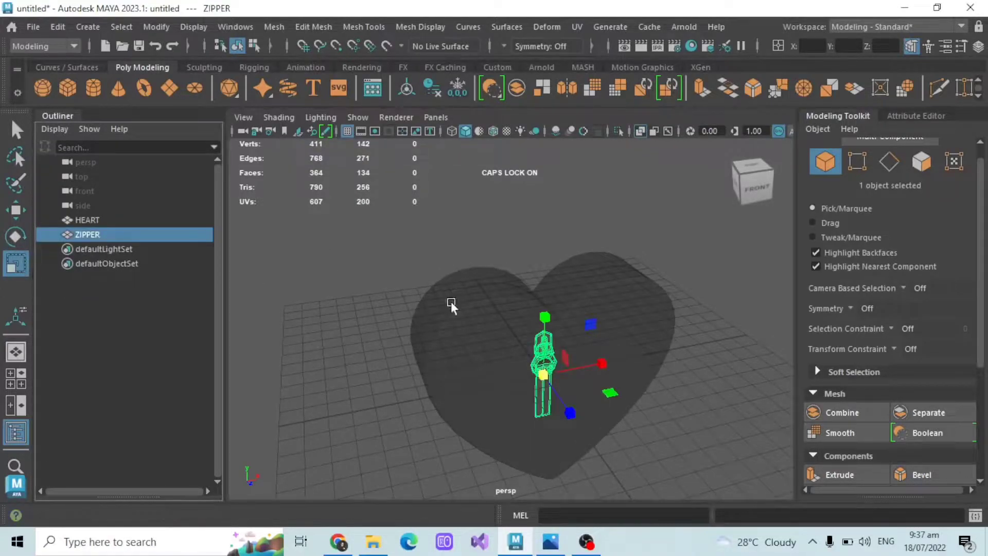
left_click_drag(543, 376, 520, 362)
left_click(17, 210)
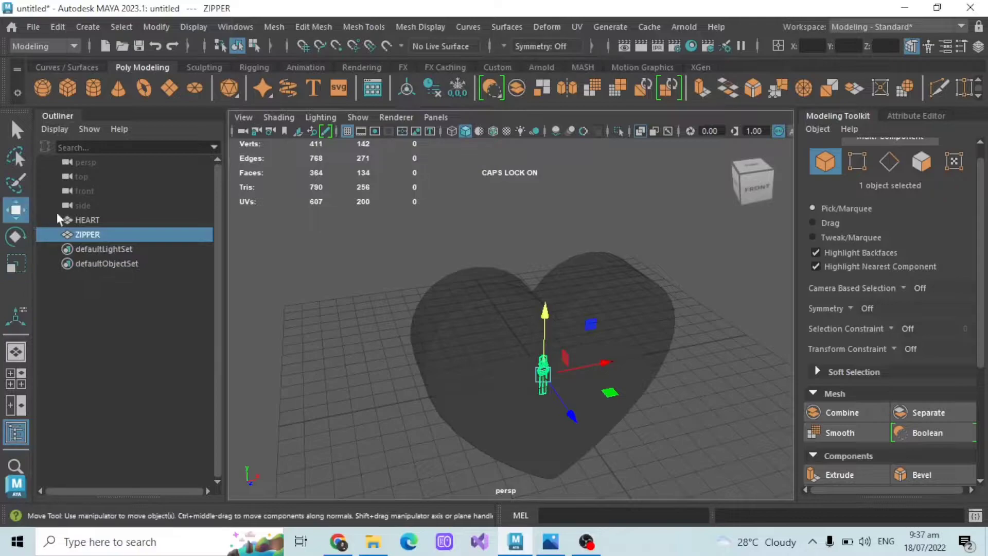
left_click_drag(546, 315, 531, 244)
scroll(512, 228, "up", 3)
scroll(531, 244, "up", 3)
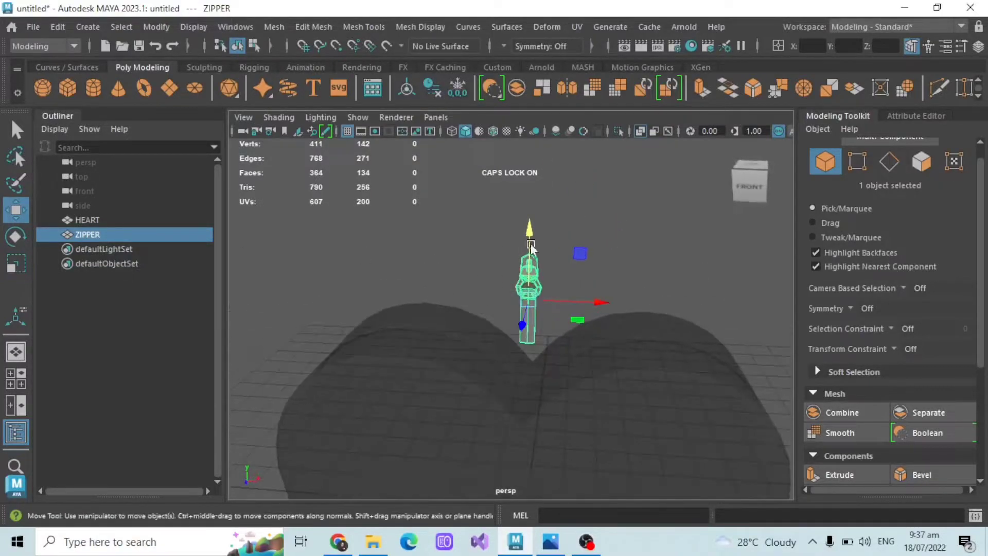
left_click(641, 131)
scroll(617, 216, "up", 4)
left_click_drag(617, 216, 536, 251, "alt")
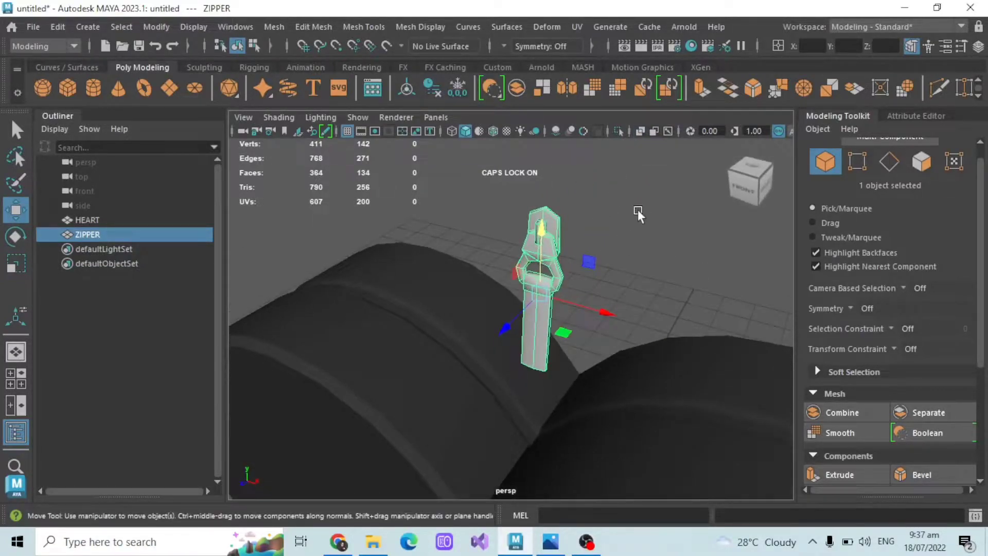
scroll(548, 228, "down", 4)
Step: Change the colour of the zipper's METAL_SHD material to a very dark grey
right_click_drag(586, 212, 614, 521)
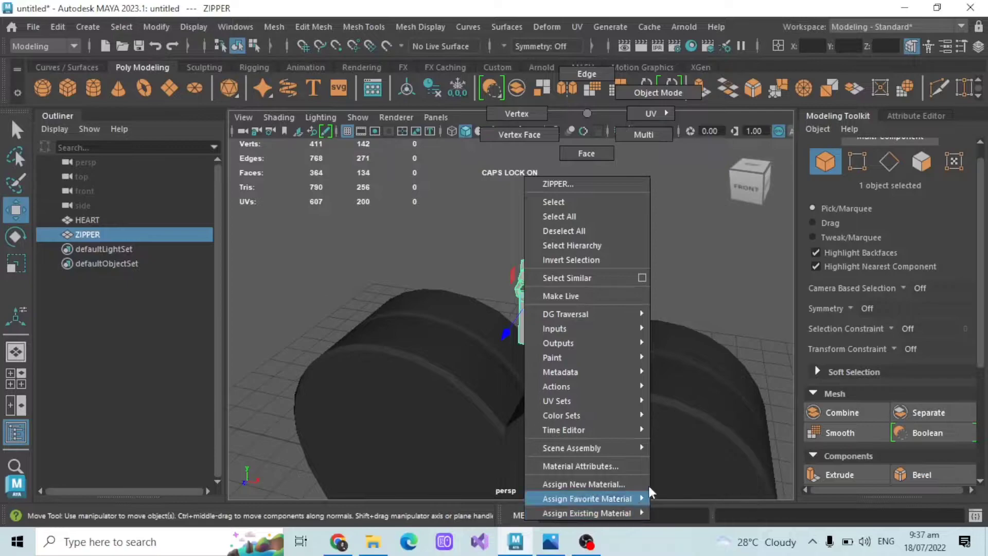
left_click(728, 222)
left_click(894, 116)
left_click(104, 234)
left_click(803, 159)
left_click(793, 320)
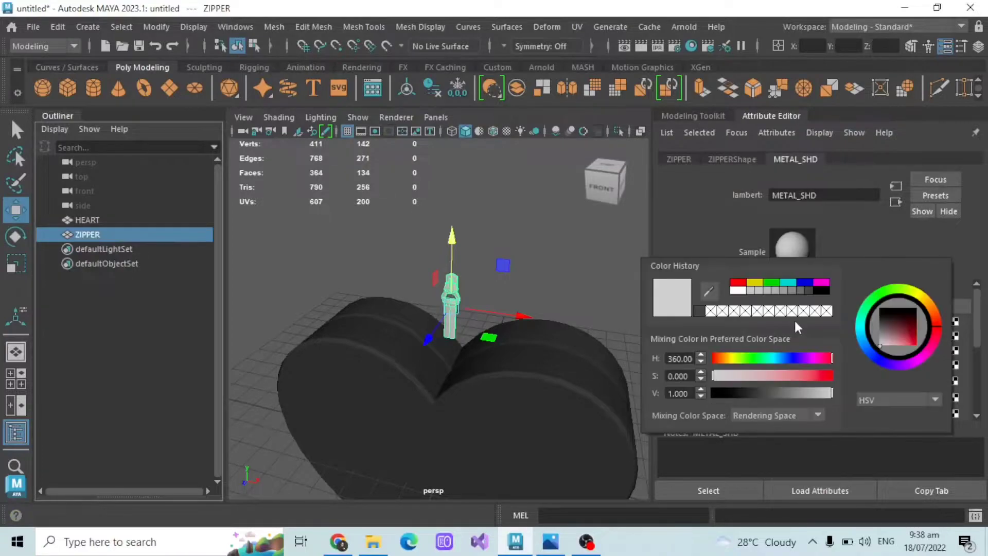
left_click(821, 293)
left_click(497, 205)
scroll(496, 217, "up", 5)
left_click_drag(502, 226, 519, 244, "alt")
left_click(129, 237)
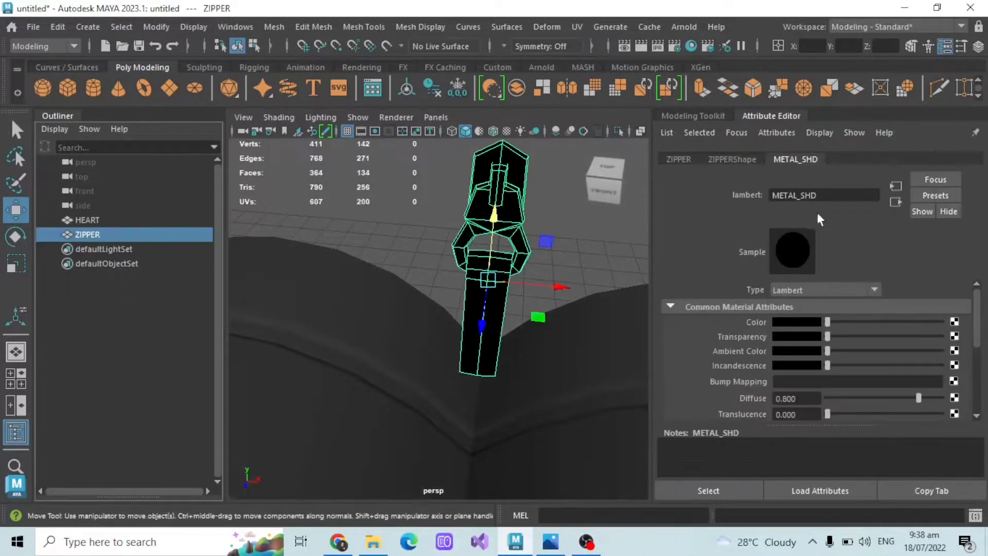
left_click(808, 319)
key("f")
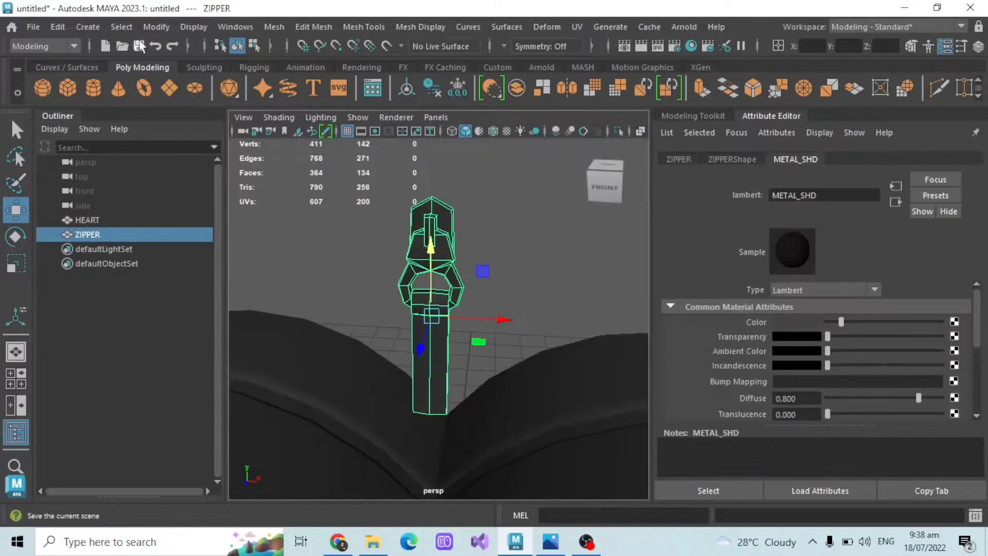
Step: Centre the zipper's pivot and freeze its transformations
left_click(973, 47)
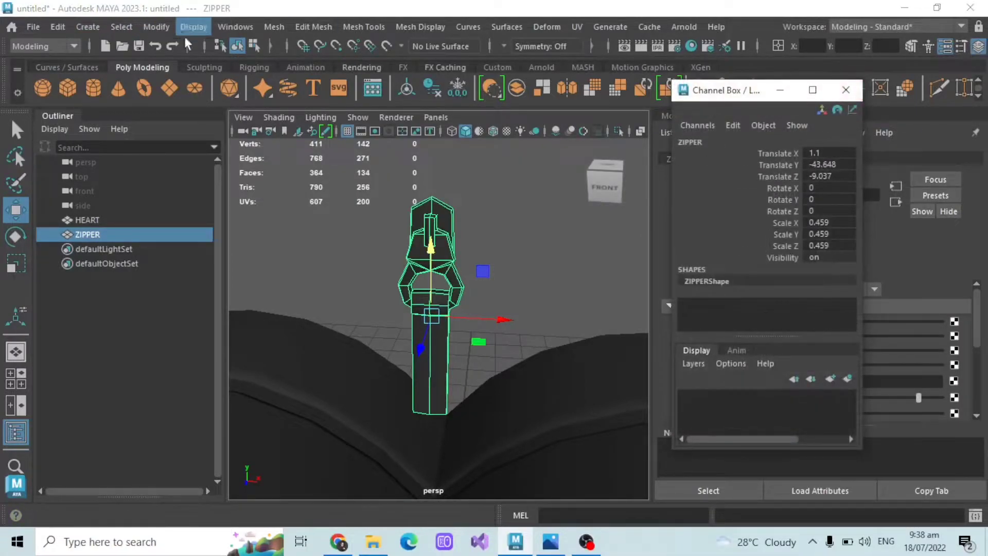
left_click(144, 28)
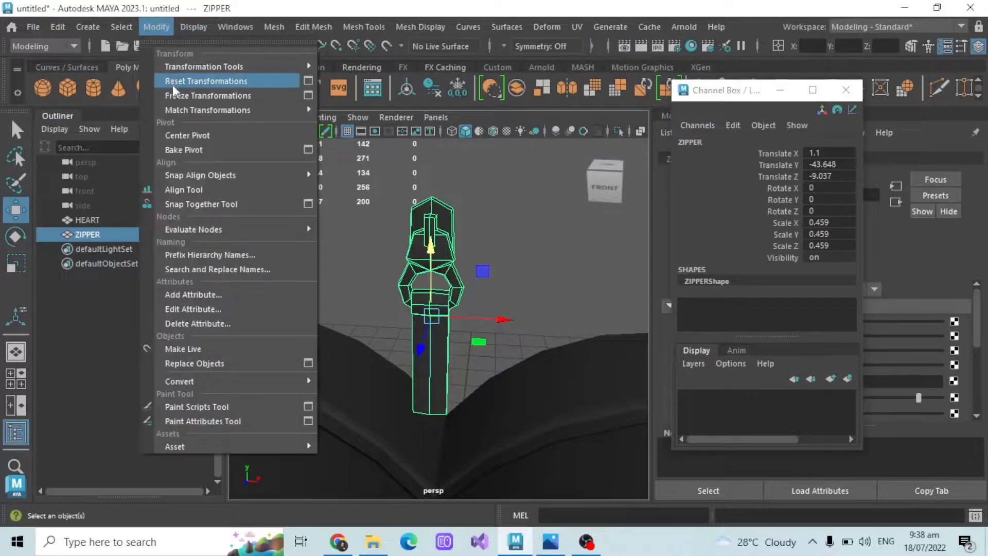
left_click(186, 135)
left_click(159, 25)
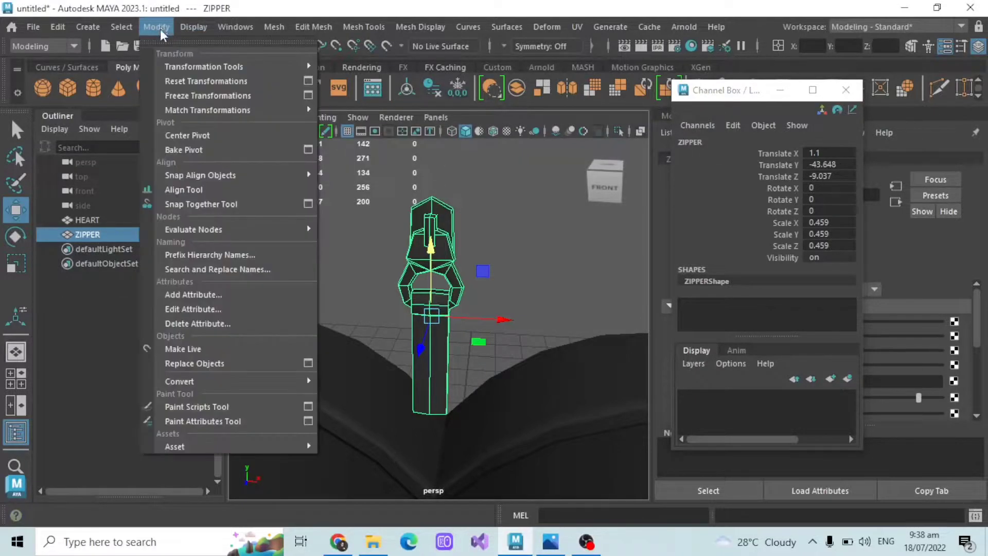
left_click(196, 93)
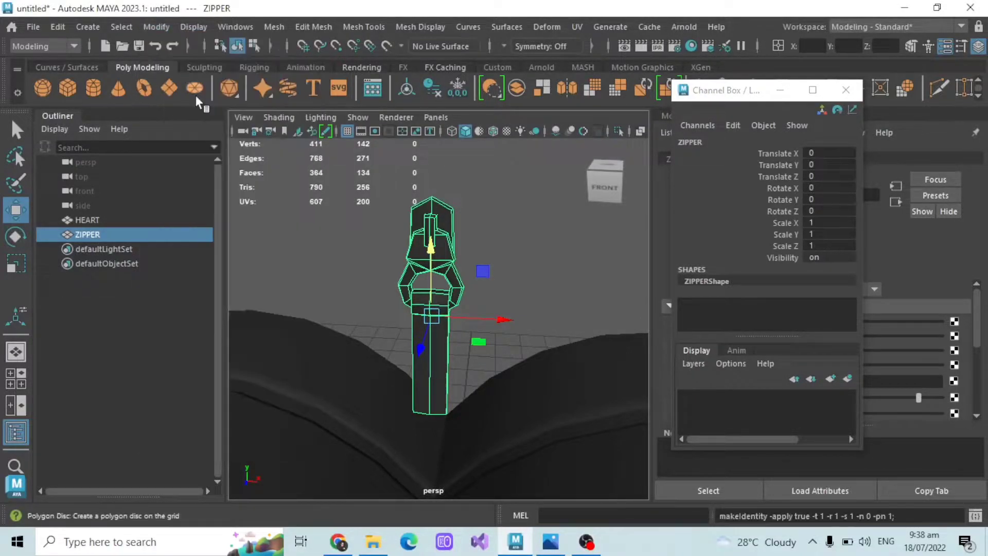
left_click(846, 90)
Step: Scale the zipper down uniformly to about 0.36 and switch to the BAG REFERENCE.jpg image
scroll(476, 230, "down", 5)
left_click(16, 263)
left_click_drag(477, 322, 378, 289, "alt")
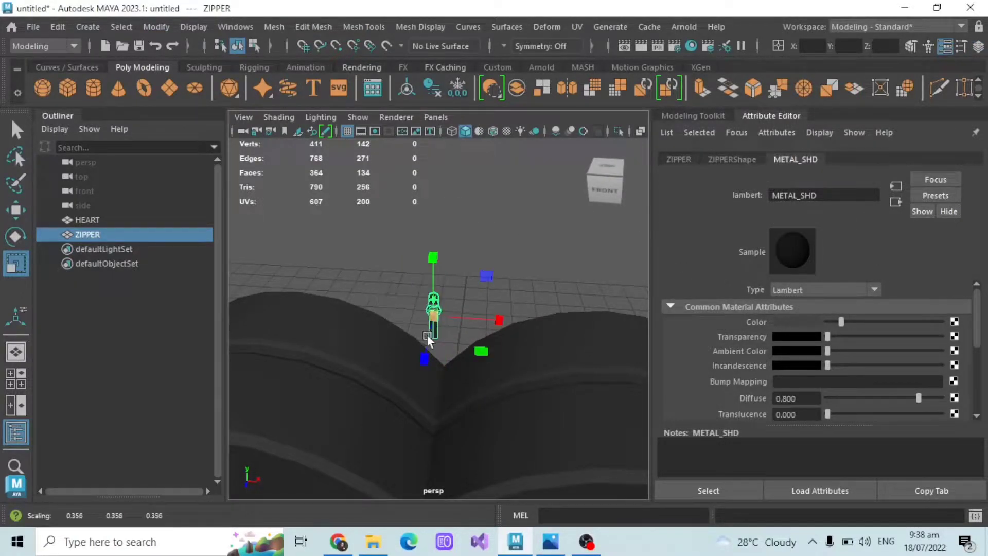
left_click_drag(425, 334, 430, 311, "alt")
left_click(560, 549)
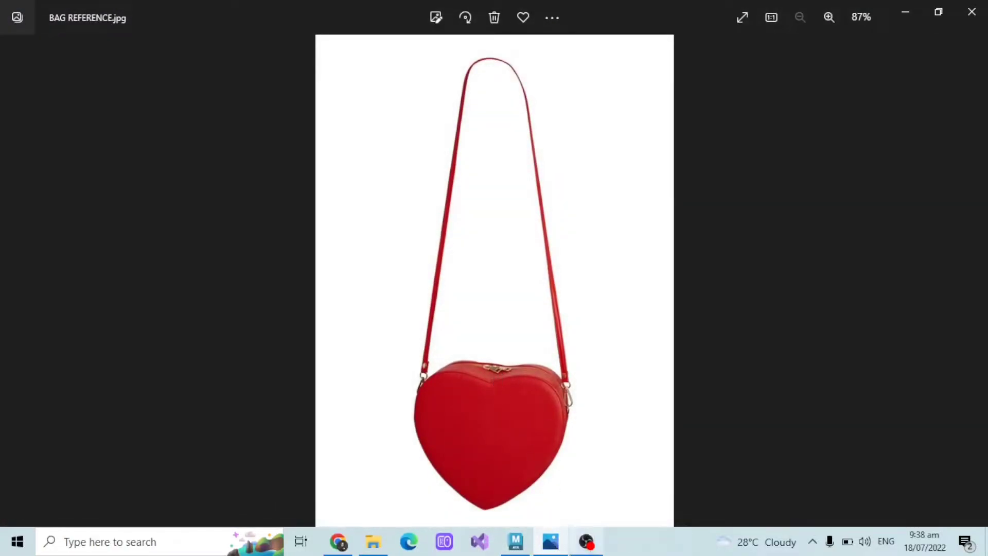
Step: Return to Maya and lower the zipper into the notch at the top of the heart
left_click(515, 543)
left_click_drag(437, 356, 448, 342, "alt")
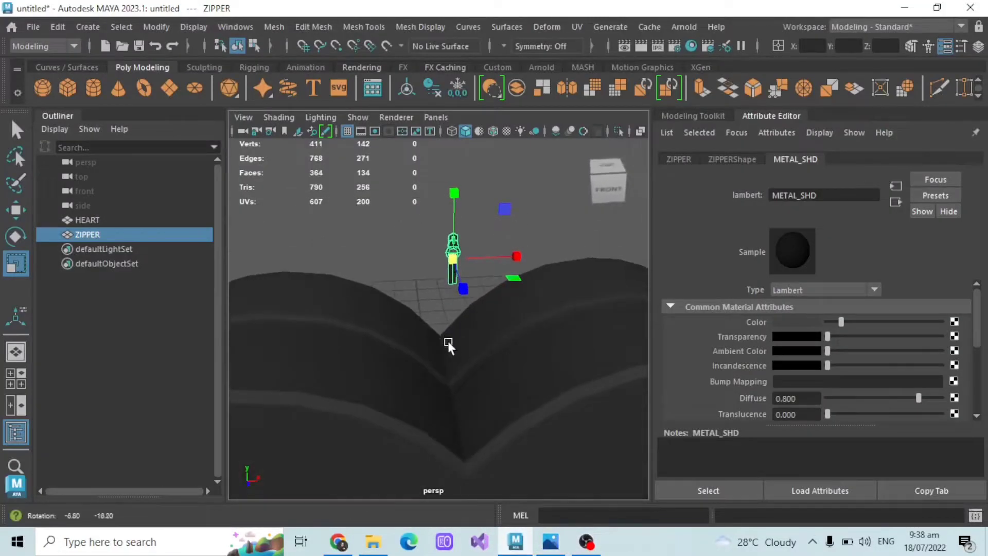
left_click(15, 238)
left_click_drag(468, 271, 434, 203, "alt")
left_click(19, 208)
mouse_move(403, 281)
left_mouse_down("alt")
mouse_move(448, 235)
mouse_move(401, 278)
left_mouse_up("alt")
left_click_drag(435, 308, 477, 340, "alt")
left_click_drag(480, 273, 460, 374)
left_click_drag(459, 375, 475, 292, "alt")
scroll(475, 292, "down", 5)
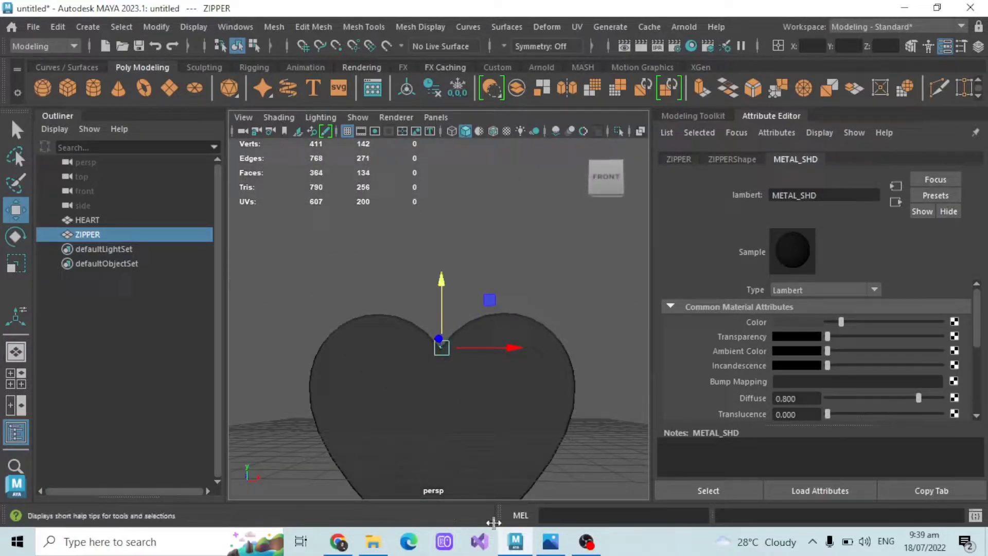
Step: Check the BAG REFERENCE.jpg image and move the zipper onto the heart's right lobe, at about X 4.856 and Y 4.108
left_click(566, 549)
left_click(566, 546)
left_click(565, 547)
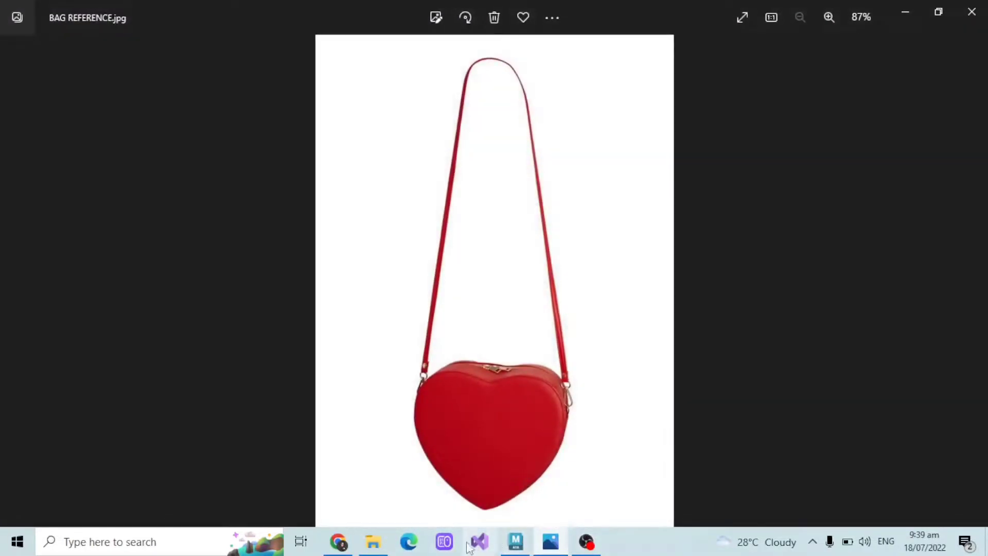
left_click(521, 546)
left_click_drag(538, 315, 295, 249, "alt")
key("e")
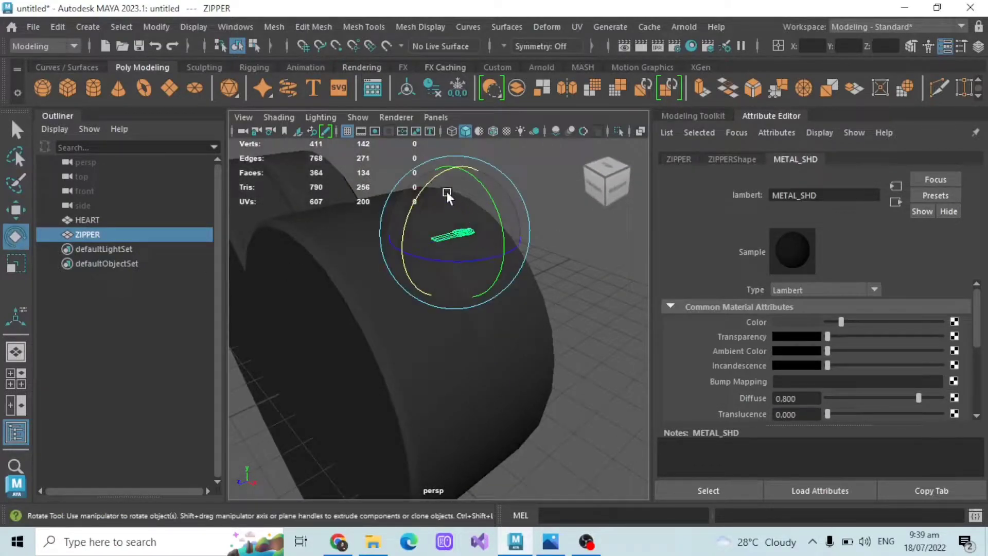
left_click_drag(431, 177, 471, 262)
left_click(15, 209)
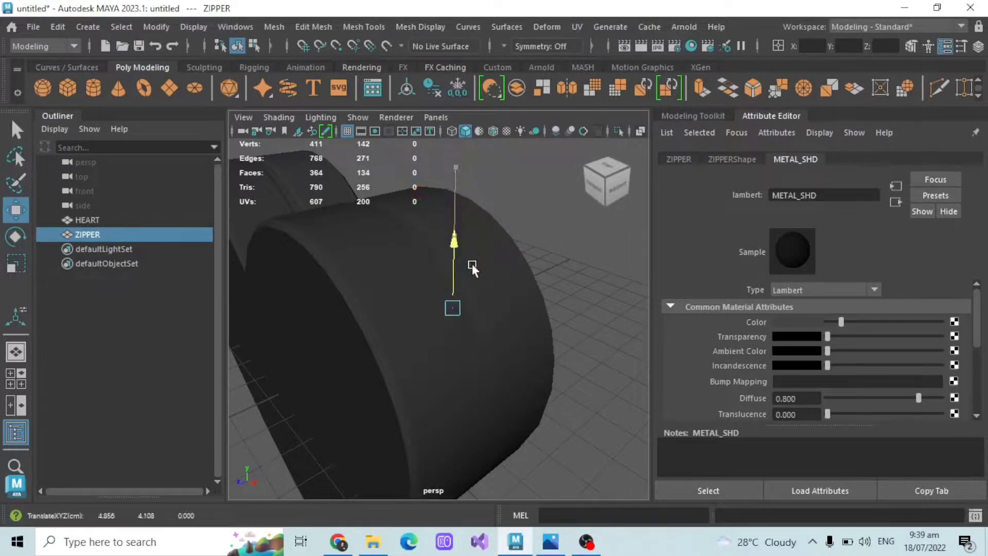
Step: Rotate the zipper so it follows the curve of the heart's right side
left_click_drag(518, 359, 412, 325, "alt")
left_click(15, 236)
left_click_drag(325, 242, 355, 299, "alt")
left_click_drag(509, 293, 472, 338)
scroll(472, 338, "up", 3)
scroll(417, 332, "down", 5)
scroll(417, 335, "up", 5)
middle_click_drag(262, 181, 353, 267, "alt")
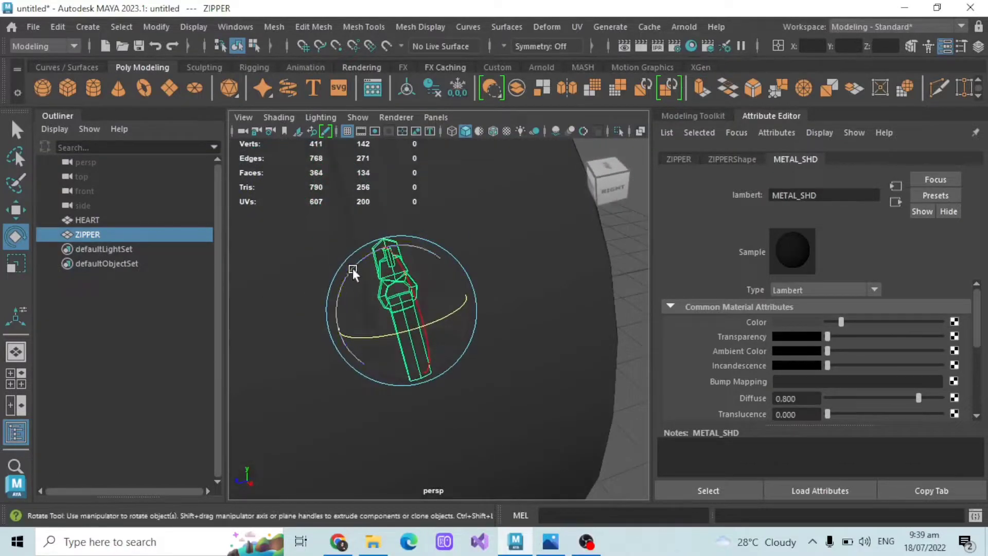
left_click_drag(352, 267, 366, 264)
Step: Resize the zipper uniformly to suit the zipper band
left_click(15, 262)
left_click_drag(391, 298, 450, 306, "alt")
mouse_move(511, 328)
left_mouse_down()
mouse_move(492, 316)
mouse_move(535, 313)
mouse_move(511, 293)
mouse_move(438, 273)
mouse_move(439, 242)
mouse_move(440, 339)
mouse_move(470, 417)
mouse_move(474, 337)
mouse_move(336, 271)
mouse_move(304, 234)
mouse_move(312, 232)
left_mouse_up()
Step: Turn on wireframe on shaded and move the zipper to the end of the zipper band on the heart's right side
left_click(16, 210)
scroll(429, 344, "down", 4)
scroll(432, 342, "up", 4)
key("e")
mouse_move(319, 242)
left_mouse_down("alt")
mouse_move(470, 293)
mouse_move(535, 268)
left_mouse_up("alt")
scroll(478, 261, "up", 3)
key("alt+5")
left_click(12, 211)
left_click_drag(360, 343, 455, 320)
left_click_drag(482, 366, 427, 270)
scroll(405, 368, "down", 3)
left_click(510, 240)
scroll(419, 317, "up", 3)
left_click(91, 233)
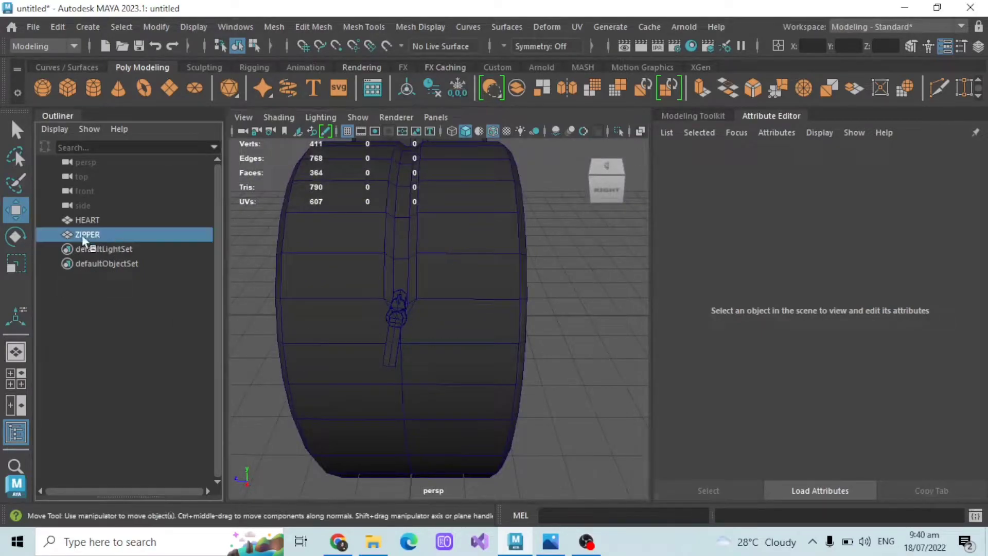
Step: Scale the zipper down slightly and shift it into line with the lower end of the zipper band
key("f")
key("r")
left_click_drag(390, 333, 378, 331)
left_click(19, 210)
left_click_drag(477, 339, 360, 344, "alt")
left_click(11, 240)
left_click_drag(361, 309, 495, 372, "alt")
key("w")
left_click_drag(400, 401, 395, 400)
Step: Refine the zipper's tilt and seat it against the band's end at about X 5.694, Y 3.630, Z -0.020
key("e")
left_click_drag(506, 383, 497, 373)
key("w")
left_click_drag(406, 406, 412, 408)
left_click_drag(412, 408, 437, 431, "alt")
key("e")
mouse_move(495, 348)
left_mouse_down()
mouse_move(514, 332)
mouse_move(501, 334)
left_mouse_up()
key("w")
left_click_drag(536, 399, 530, 395)
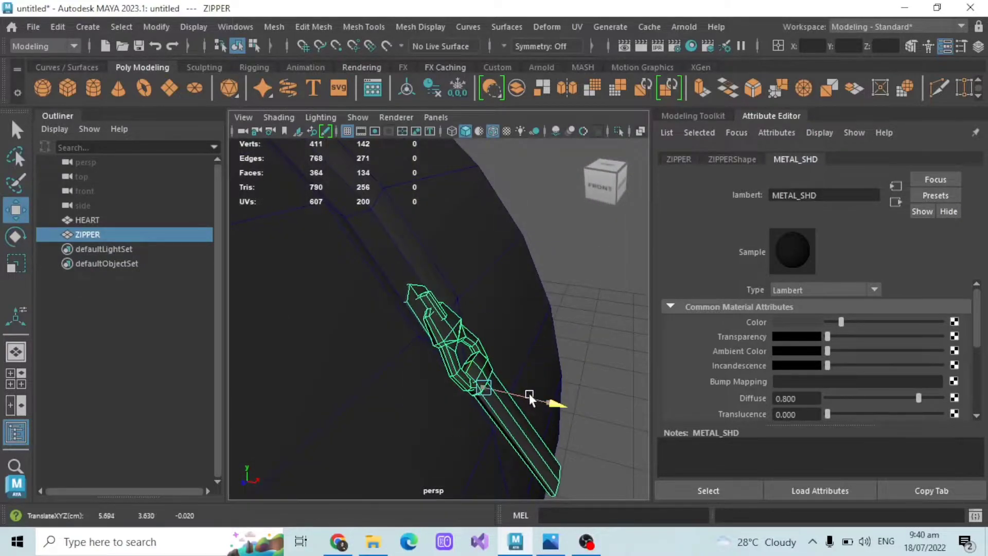
Step: Examine the zipper's placement on the whole heart with the wireframe overlay turned off
scroll(545, 355, "down", 5)
left_click(549, 344)
left_click_drag(549, 344, 464, 330, "alt")
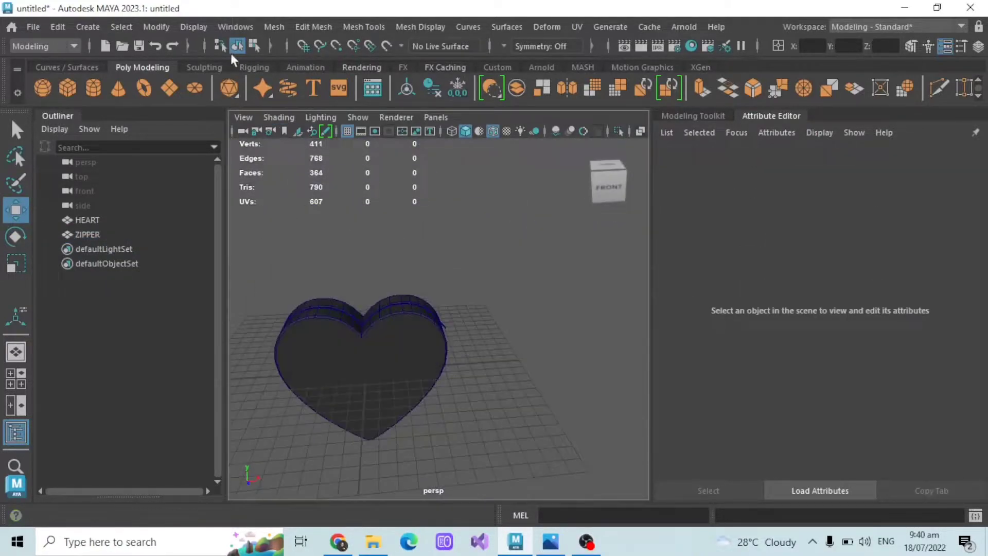
left_click(493, 132)
mouse_move(346, 278)
left_mouse_down("alt")
mouse_move(378, 278)
mouse_move(488, 209)
mouse_move(510, 300)
mouse_move(437, 307)
mouse_move(585, 293)
mouse_move(571, 298)
left_mouse_up("alt")
Step: Prepare the heart for edge editing with wireframe on shaded and Object X symmetry, checking the strap attachments in the reference image
left_click(385, 348)
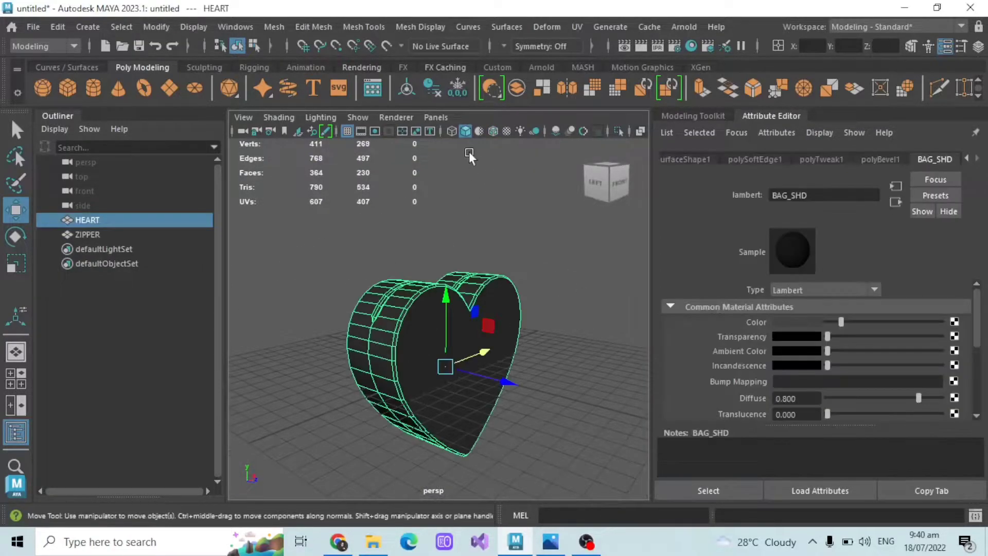
left_click(492, 131)
mouse_move(458, 191)
left_mouse_down("alt")
mouse_move(379, 308)
mouse_move(336, 313)
mouse_move(317, 286)
mouse_move(332, 298)
left_mouse_up("alt")
scroll(317, 286, "up", 3)
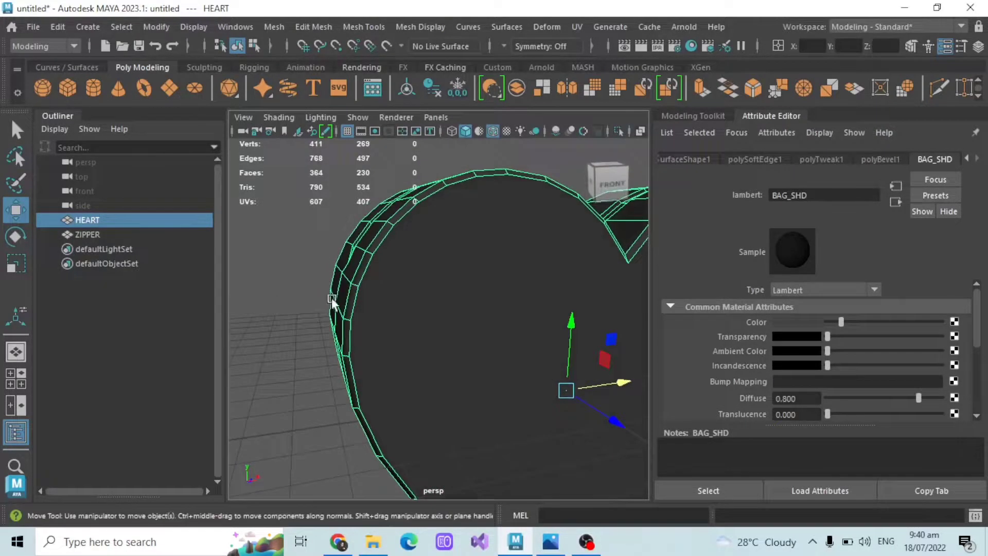
left_click(549, 542)
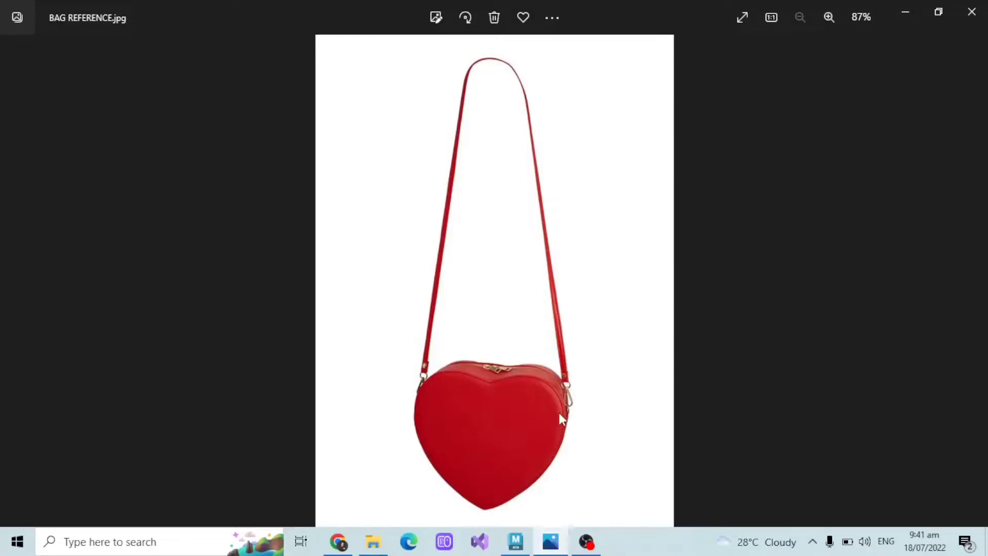
left_click(516, 541)
left_click_drag(478, 397, 483, 314, "alt")
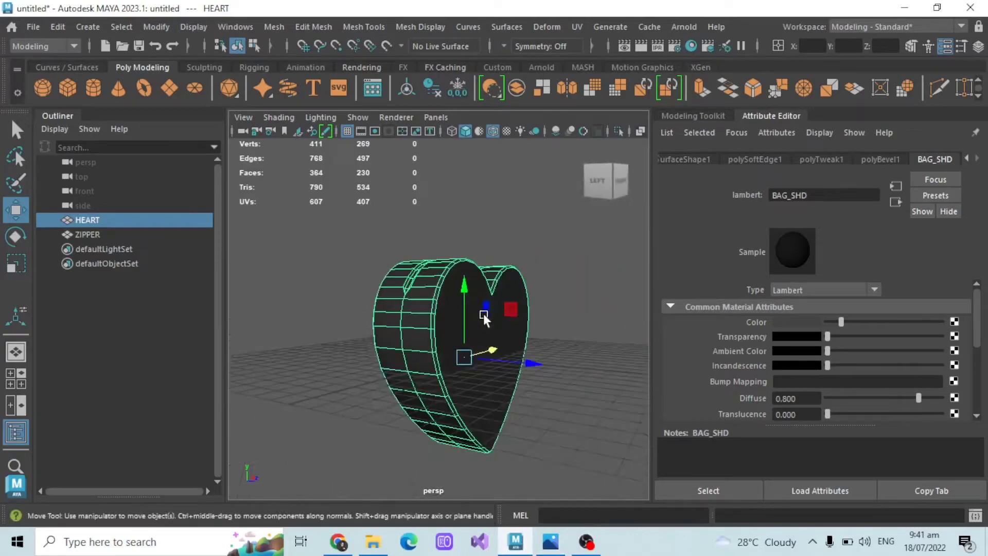
left_click(912, 47)
left_click(517, 46)
left_click(536, 64)
left_click(889, 162)
scroll(536, 300, "up", 3)
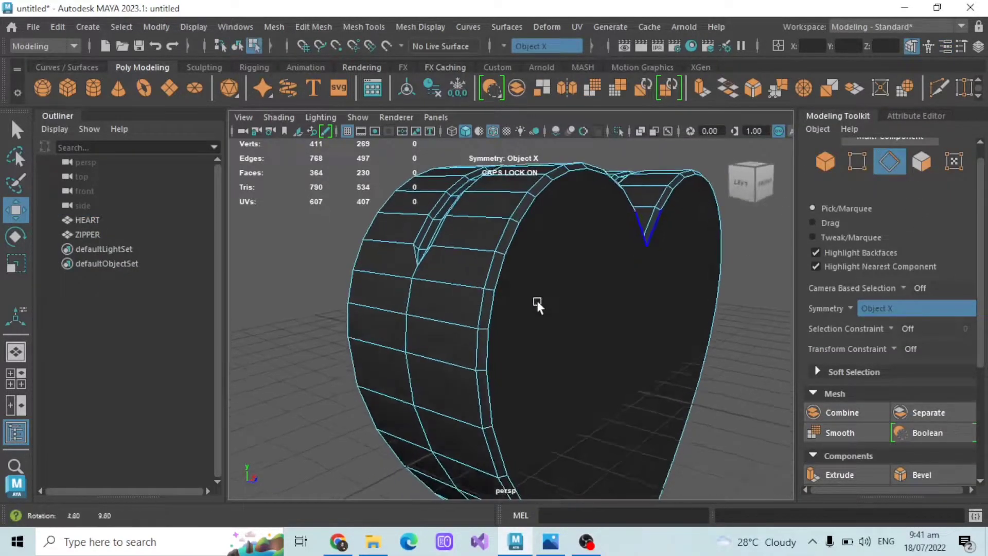
left_click_drag(537, 300, 524, 341, "alt")
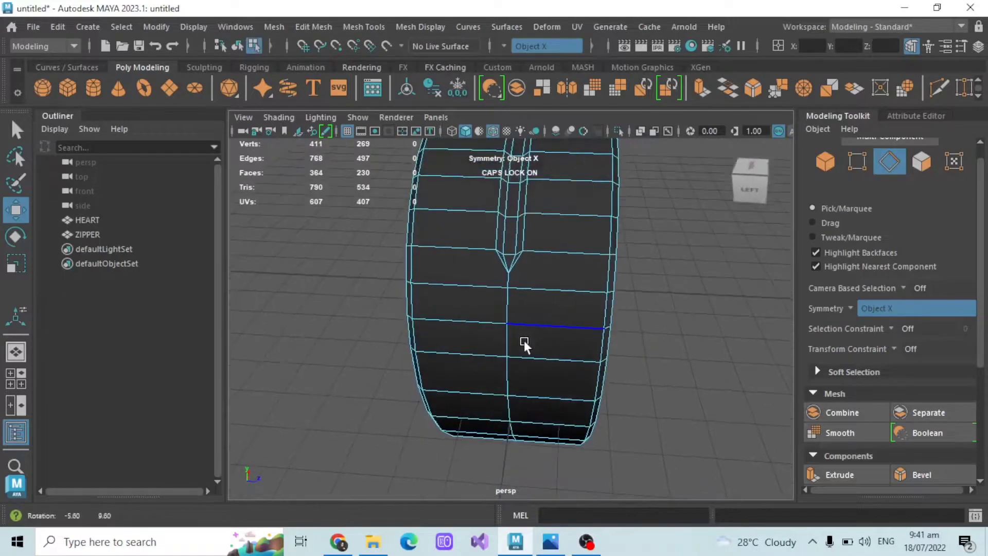
left_click(487, 352)
left_click_drag(567, 357, 324, 301, "alt")
left_click(550, 541)
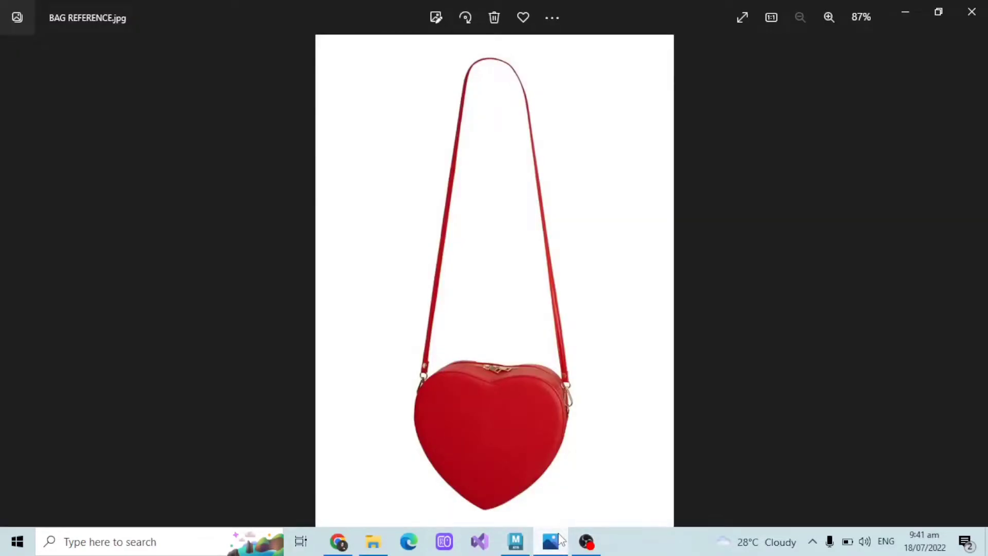
left_click(560, 540)
left_click_drag(645, 294, 613, 308, "alt")
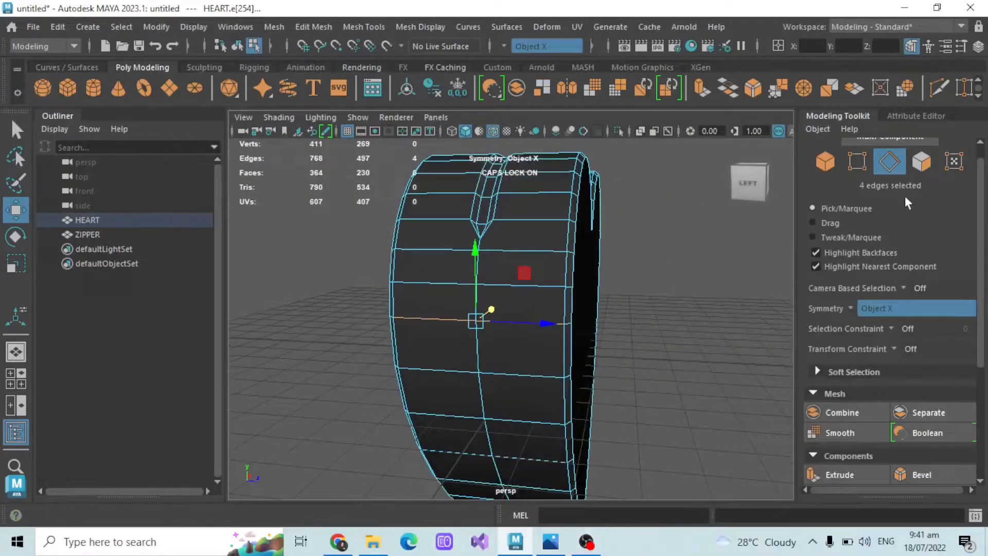
scroll(916, 257, "down", 2)
left_click(666, 285)
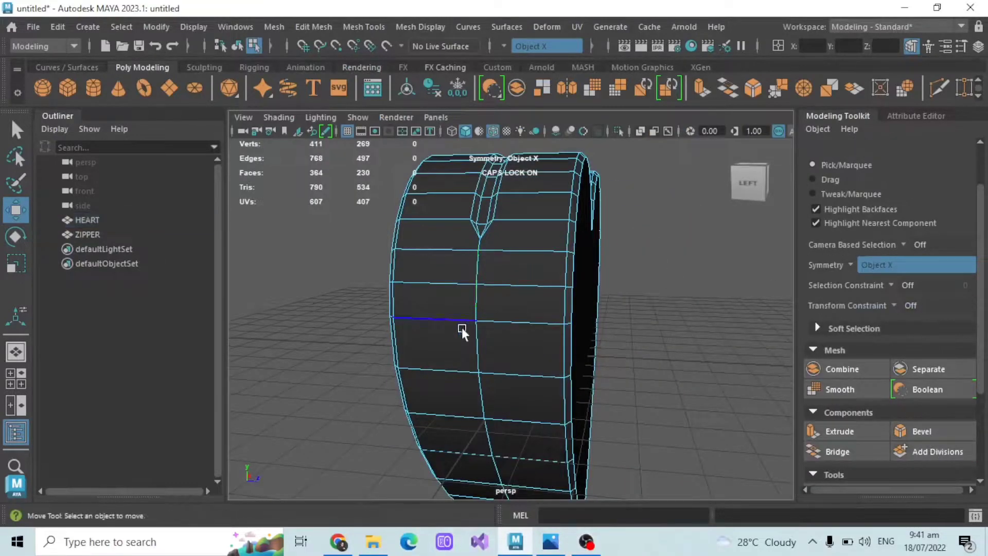
Step: Bevel the vertical centre edge on the heart's side, below the end of the zipper band, at a fraction of 0.5
left_click(480, 299)
left_click_drag(481, 345, 510, 347, "alt")
left_click(932, 431)
left_click_drag(406, 332, 348, 327, "alt")
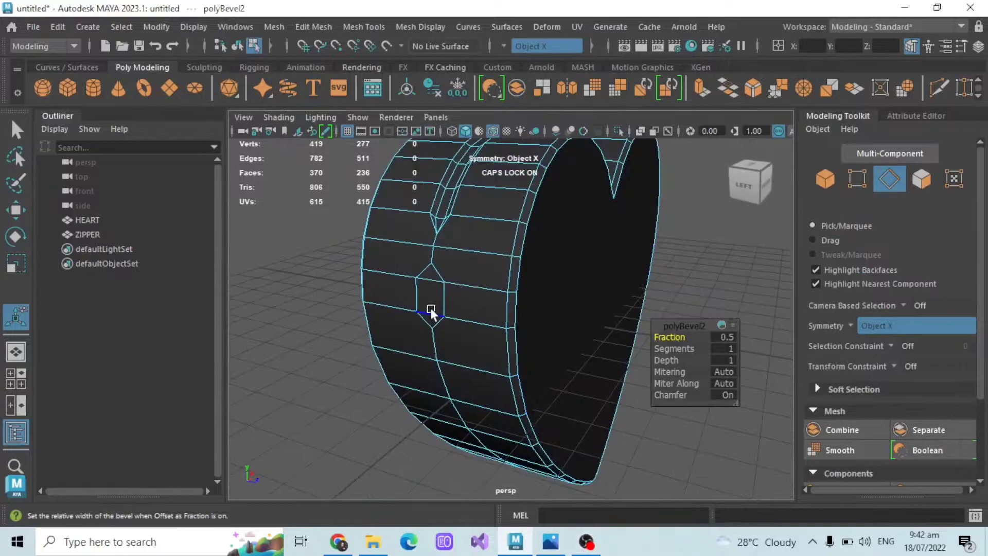
left_click_drag(434, 316, 474, 298, "alt")
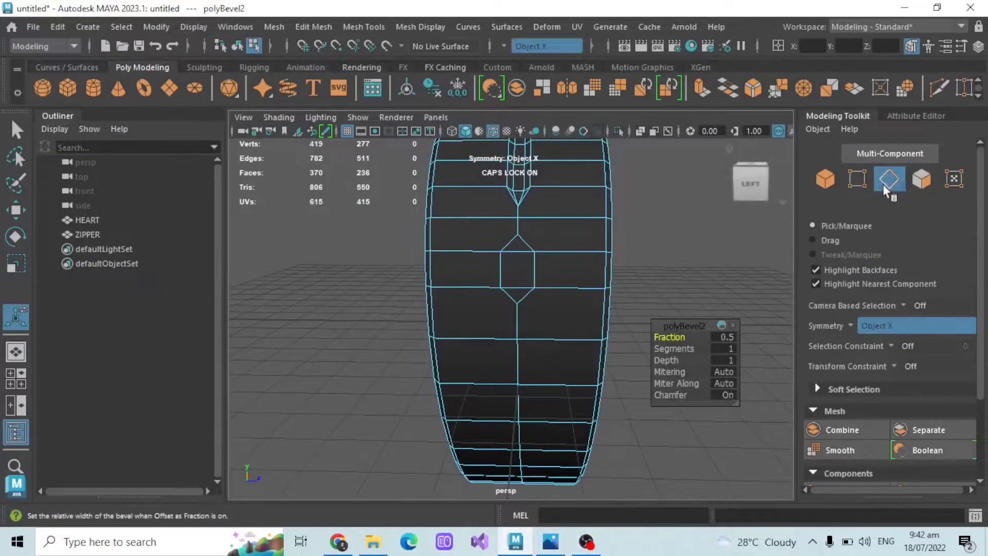
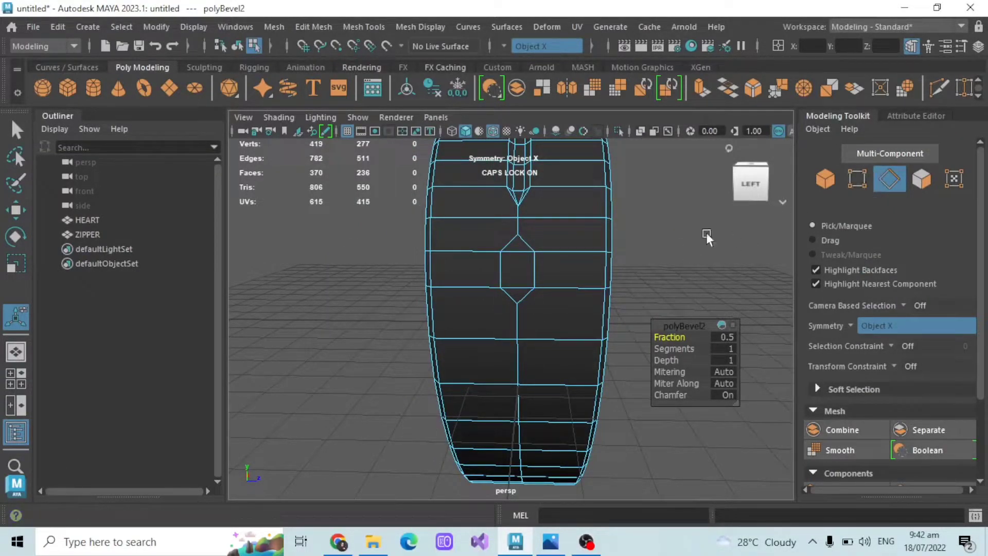
Step: Extrude the bevelled patch's upper and lower horizontal edges outward with a Local Translate Z of 1
left_click(517, 253)
left_click(514, 282, "shift")
left_click_drag(514, 282, 512, 371, "alt")
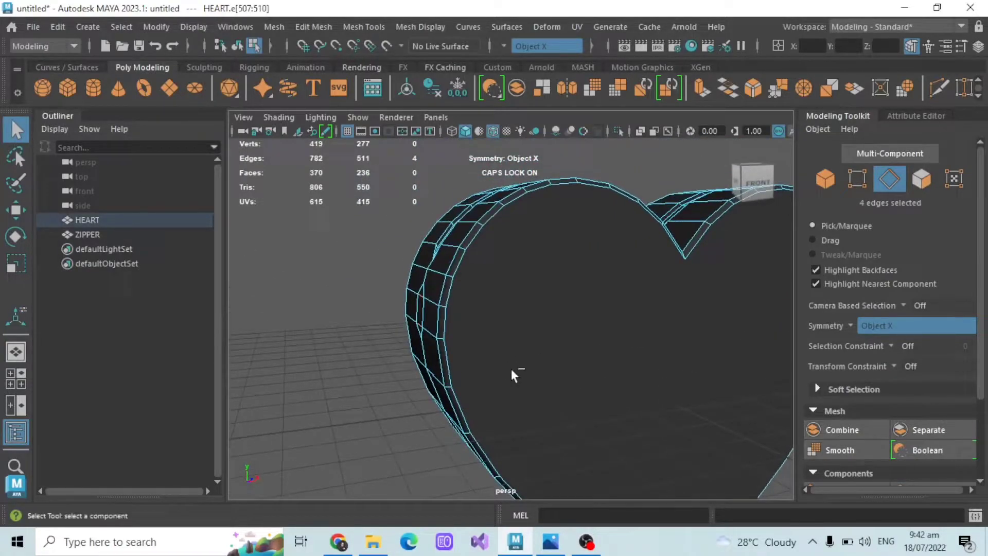
key("ctrl+e")
left_click_drag(393, 295, 474, 381)
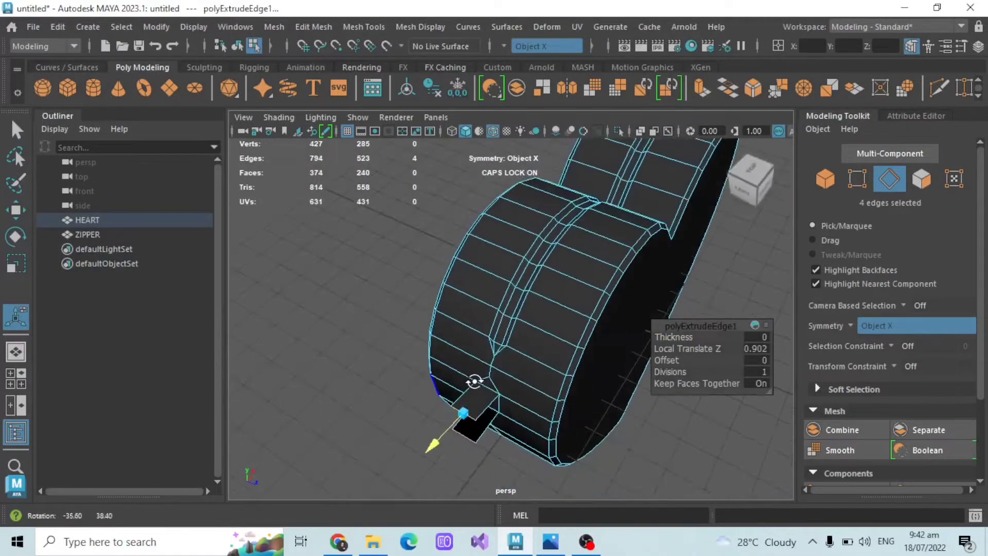
middle_click_drag(484, 363, 485, 347, "alt")
left_click_drag(485, 347, 461, 275, "alt")
mouse_move(437, 315)
left_mouse_down("alt")
mouse_move(426, 387)
mouse_move(464, 327)
mouse_move(415, 349)
mouse_move(441, 327)
mouse_move(443, 307)
left_mouse_up("alt")
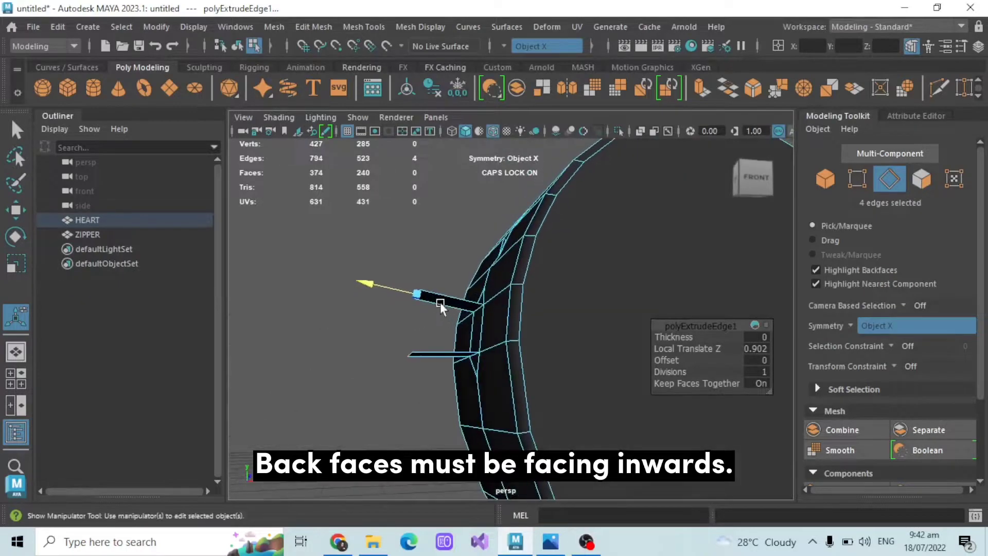
left_click(758, 348)
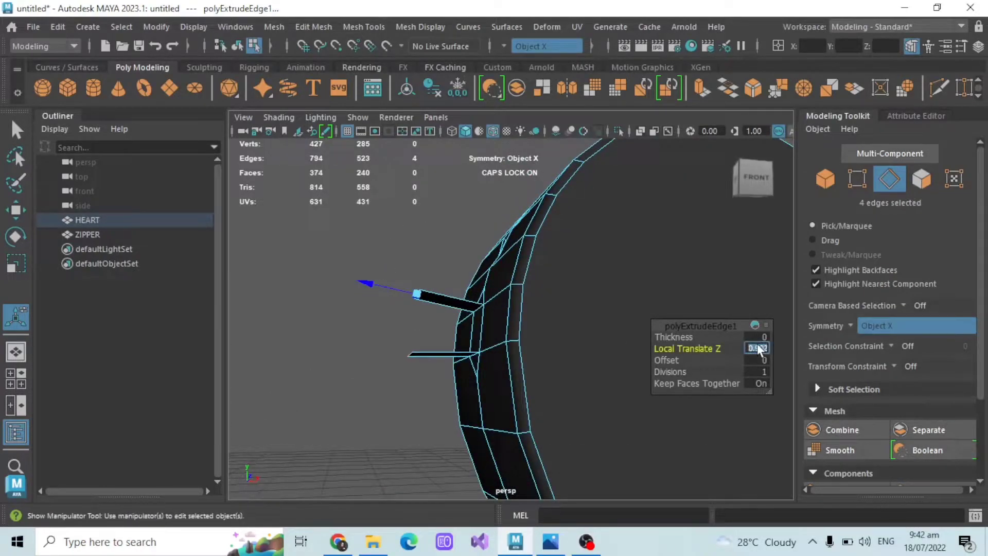
left_click_drag(427, 230, 419, 236, "alt")
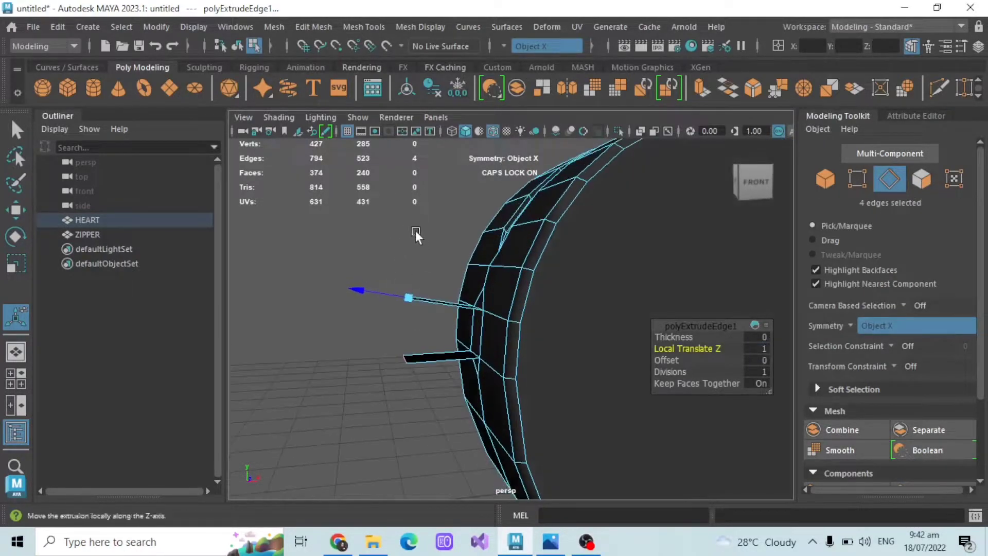
left_click(419, 235)
Step: Extract the extruded strip faces on both sides of the heart into separate pieces
left_click(924, 182)
left_click_drag(402, 299, 437, 327, "alt")
left_click(449, 309)
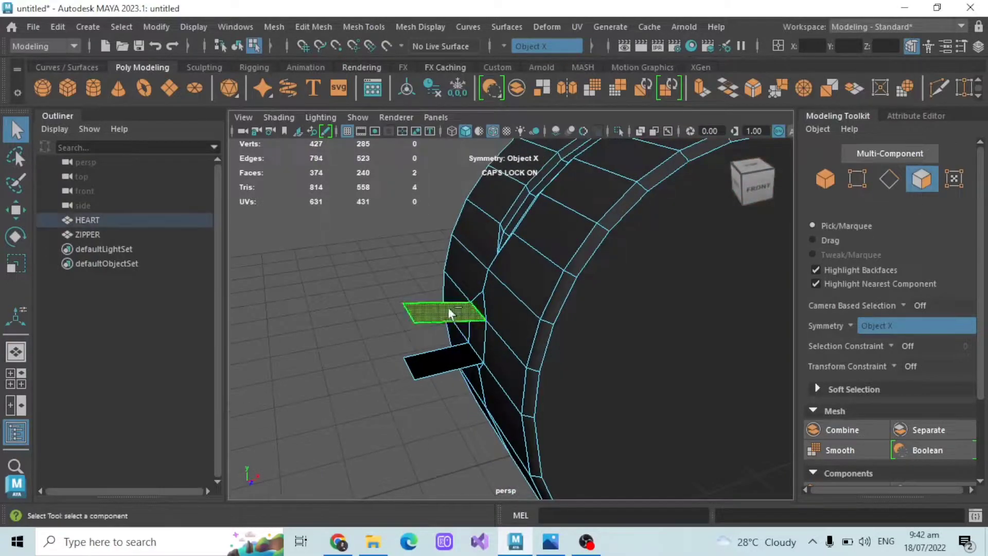
left_click(434, 368, "shift")
scroll(463, 360, "down", 5)
middle_click_drag(508, 356, 491, 356, "alt")
left_click_drag(490, 357, 443, 320, "alt")
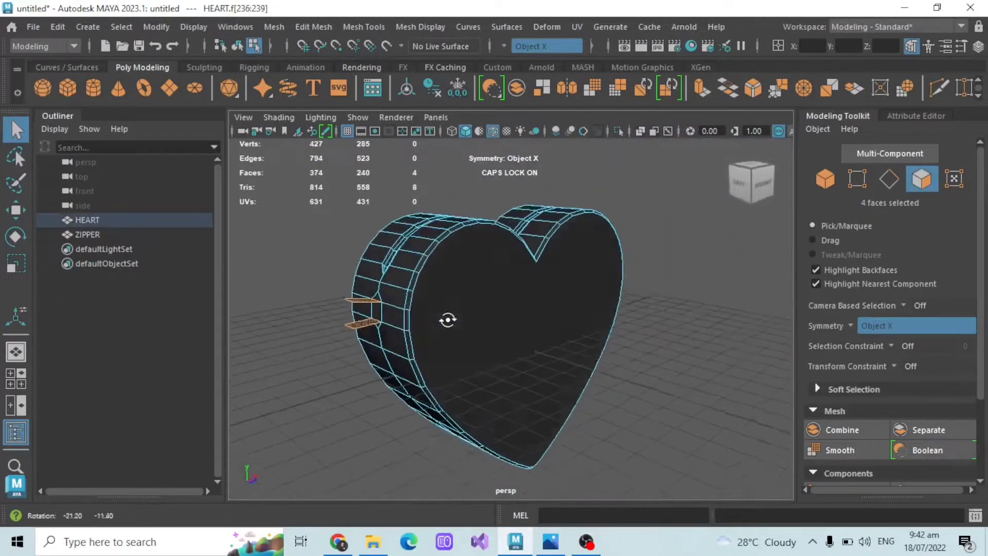
right_click_drag(329, 209, 308, 417, "shift")
left_click(650, 231)
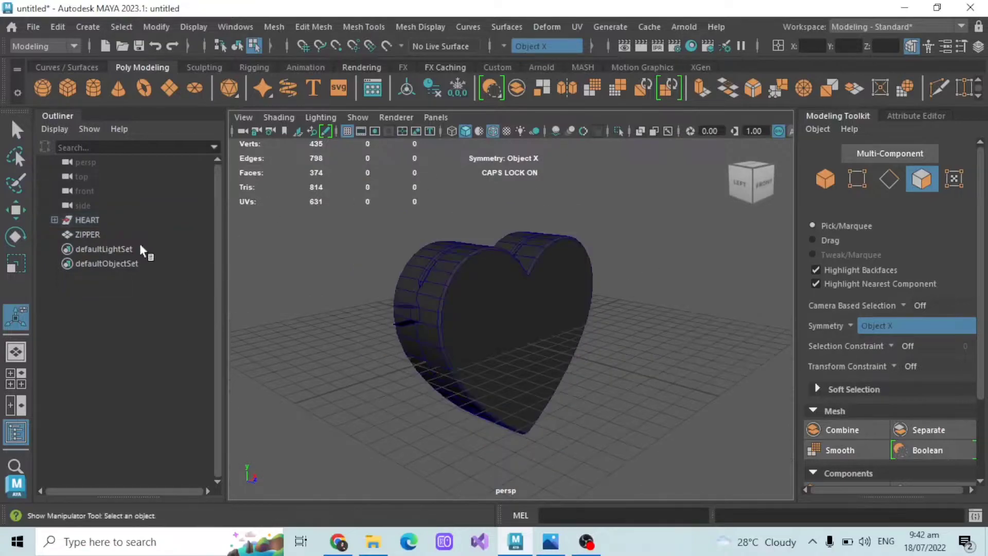
Step: Delete all history and all non-deformer history in the scene
left_click(526, 47)
left_click(58, 26)
mouse_move(124, 221)
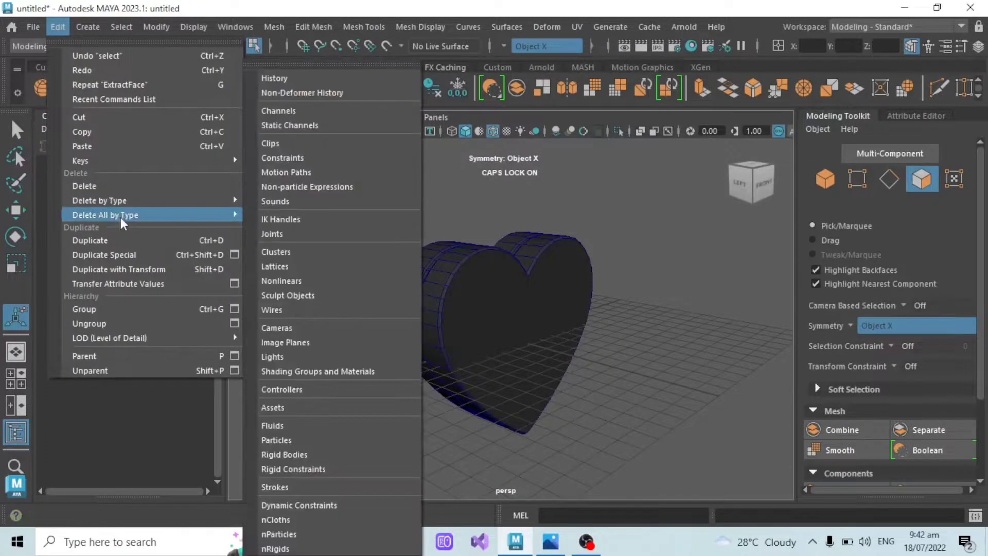
left_click(272, 78)
left_click(57, 27)
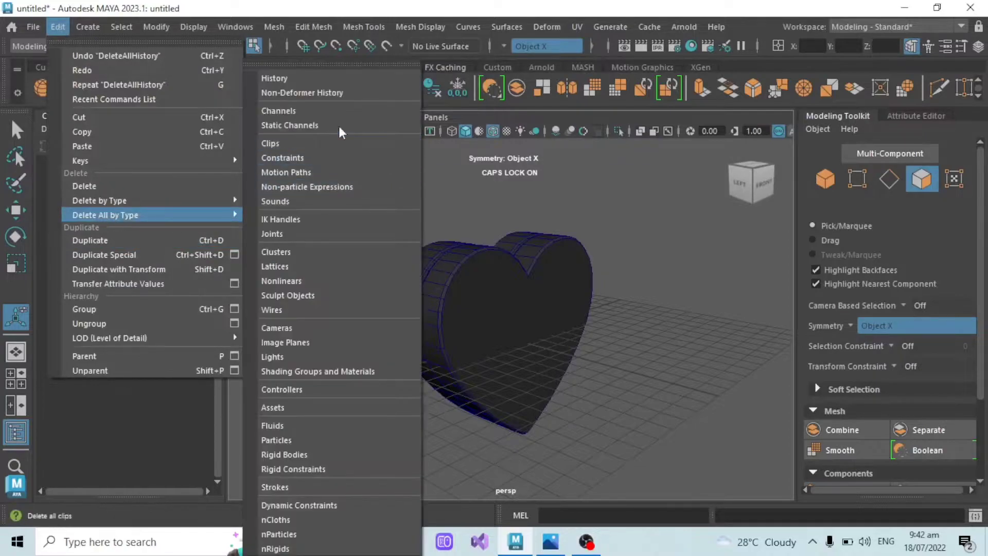
left_click(337, 92)
Step: Move the separated meshes out of the HEART group and delete the empty group
left_click(16, 129)
left_click(54, 219)
left_click_drag(107, 235, 103, 293)
middle_click_drag(100, 263, 95, 373)
left_click(85, 221)
key("Delete")
Step: Rename polySurface1 as HEART
left_click(84, 221)
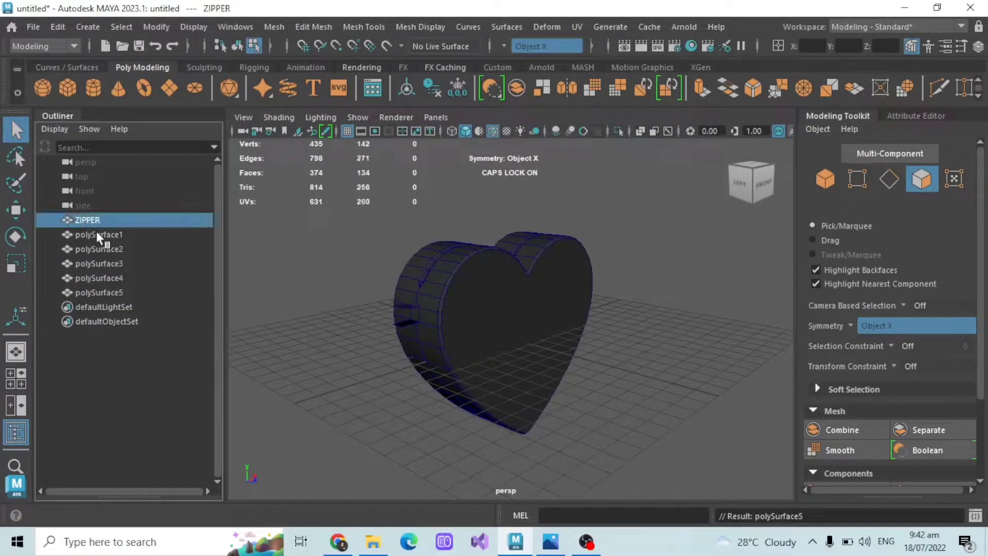
double_click(97, 235)
type("HEART")
key("Return")
Step: Combine polySurface2 through polySurface5 into a single mesh
left_click_drag(109, 249, 113, 291)
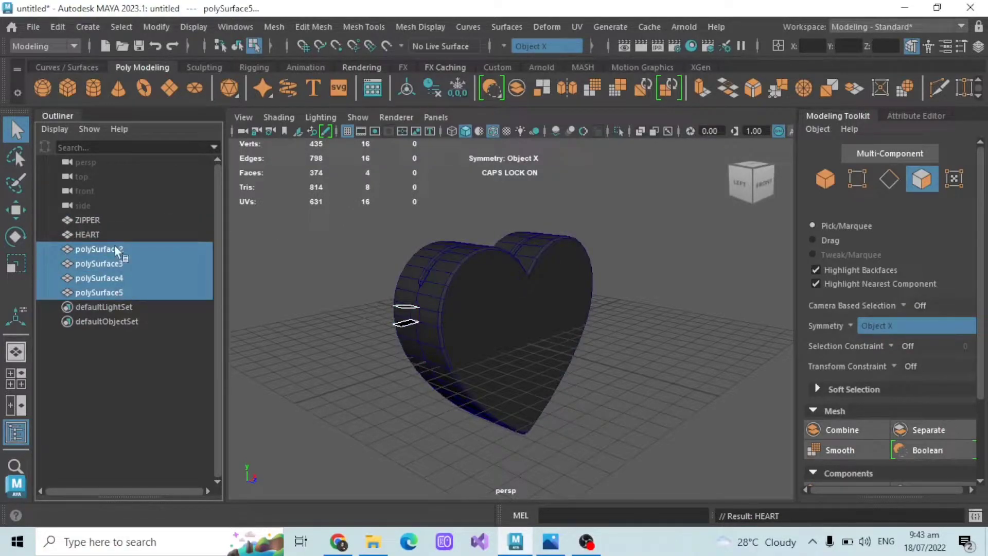
left_click(100, 249)
left_click_drag(309, 281, 389, 310, "alt")
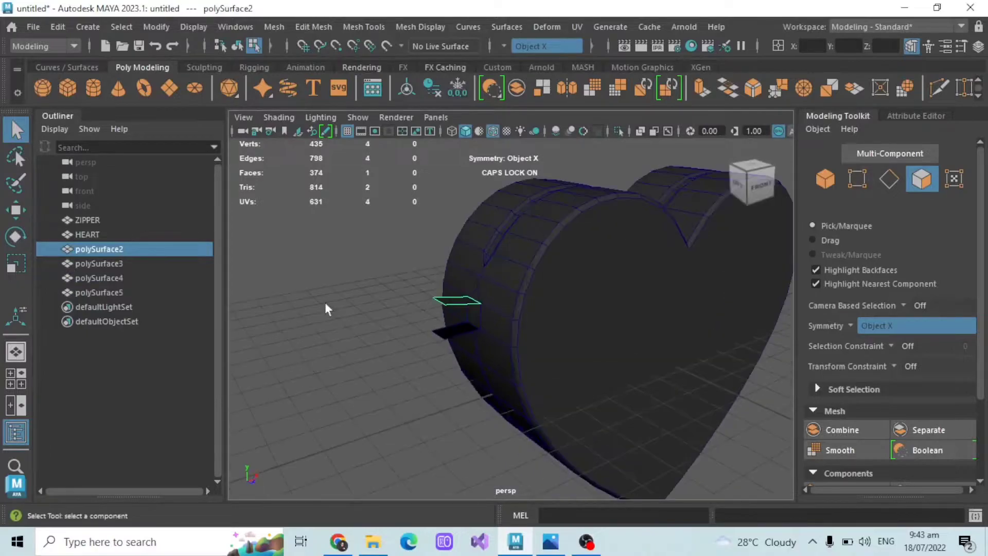
left_click(270, 30)
left_click(304, 78)
Step: Delete all history and all non-deformer history after combining the strip faces
left_click(58, 27)
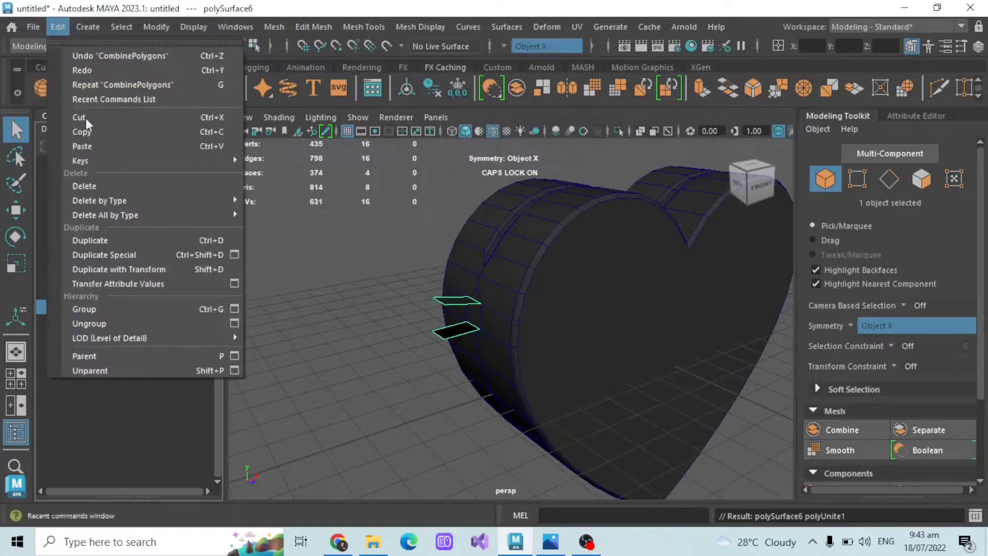
mouse_move(125, 214)
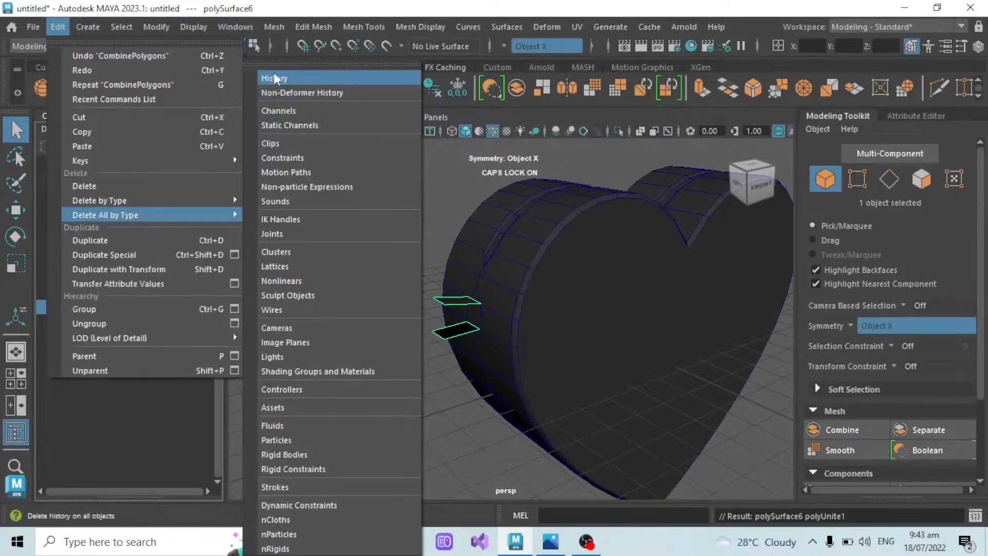
left_click(280, 93)
left_click(61, 27)
mouse_move(115, 217)
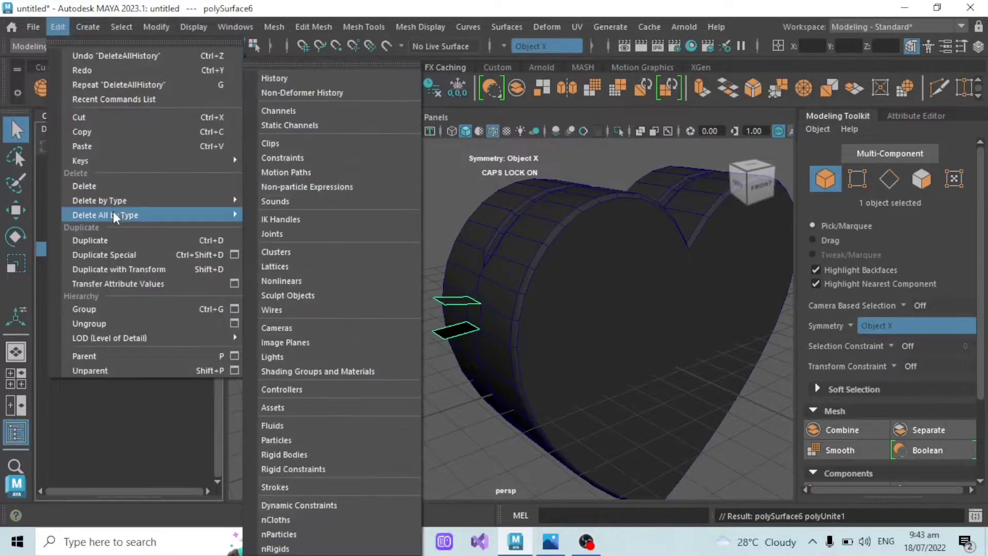
left_click(316, 93)
Step: Move the outer edges of both side strips inward toward the heart and slightly upward
scroll(388, 256, "up", 3)
left_click_drag(389, 256, 392, 266, "alt")
left_click(887, 177)
left_click_drag(417, 211, 400, 257, "alt")
left_click_drag(503, 258, 385, 271, "alt")
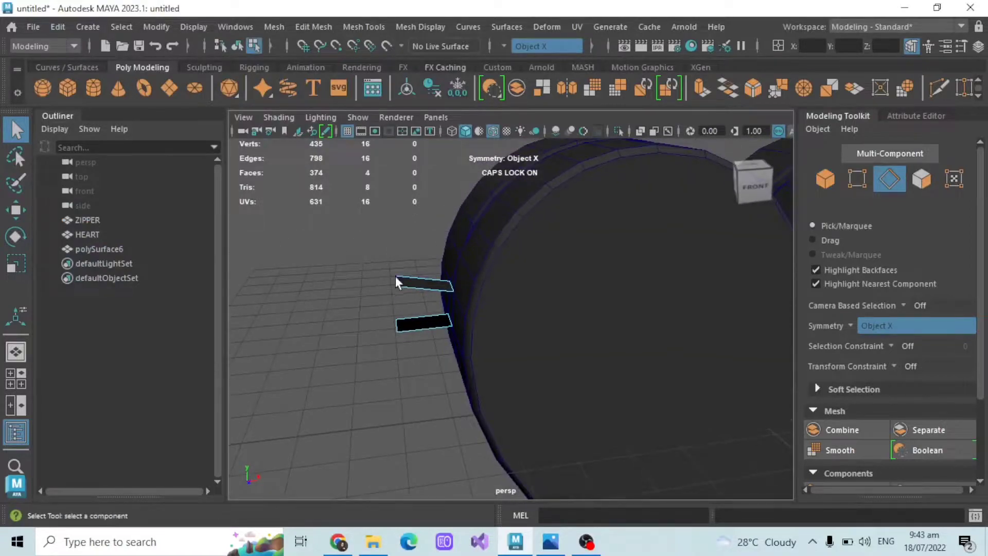
left_click(396, 281)
left_click(394, 325, "shift")
left_click(17, 217)
left_click_drag(309, 257, 400, 227, "alt")
left_click_drag(434, 280, 459, 282)
scroll(639, 352, "down", 5)
left_click_drag(640, 352, 488, 337, "alt")
scroll(511, 330, "up", 5)
left_click_drag(447, 308, 448, 301)
scroll(446, 309, "up", 3)
Step: Reposition the strips' outer edges so both strips slope upward away from the side of the heart
left_click(374, 370)
left_click_drag(373, 370, 438, 372, "alt")
left_click(443, 373)
left_click_drag(444, 337, 370, 272)
left_click_drag(461, 323, 440, 323)
left_click_drag(399, 294, 400, 287)
left_click_drag(431, 334, 429, 328, "alt")
left_click_drag(431, 318, 481, 303)
left_click(423, 336)
left_click(425, 302)
left_click_drag(386, 300, 479, 332, "alt")
left_click(362, 299)
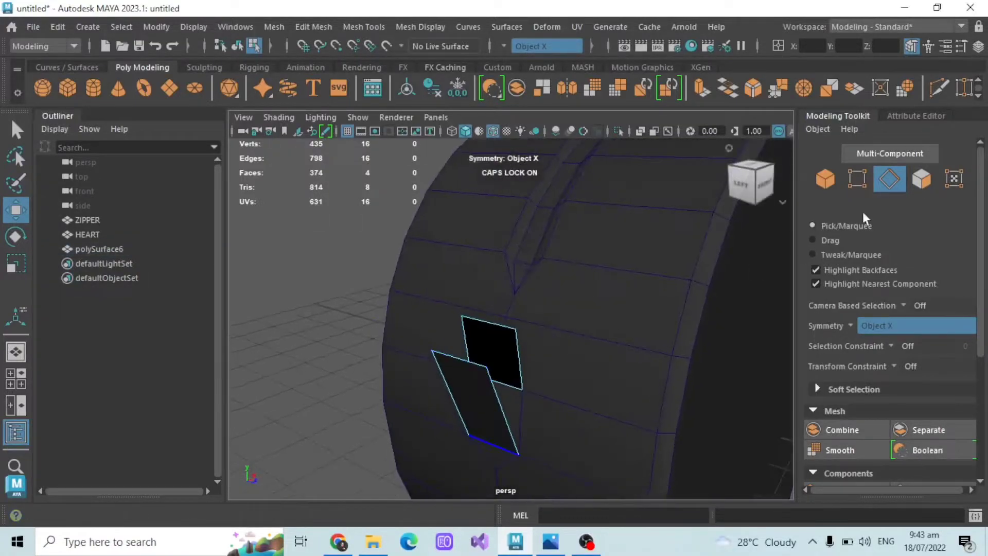
Step: Try bridging the outer edges of the upper and lower strips with 3 divisions
left_click(484, 346)
left_click(16, 130)
left_click(489, 330, "shift")
scroll(921, 371, "down", 3)
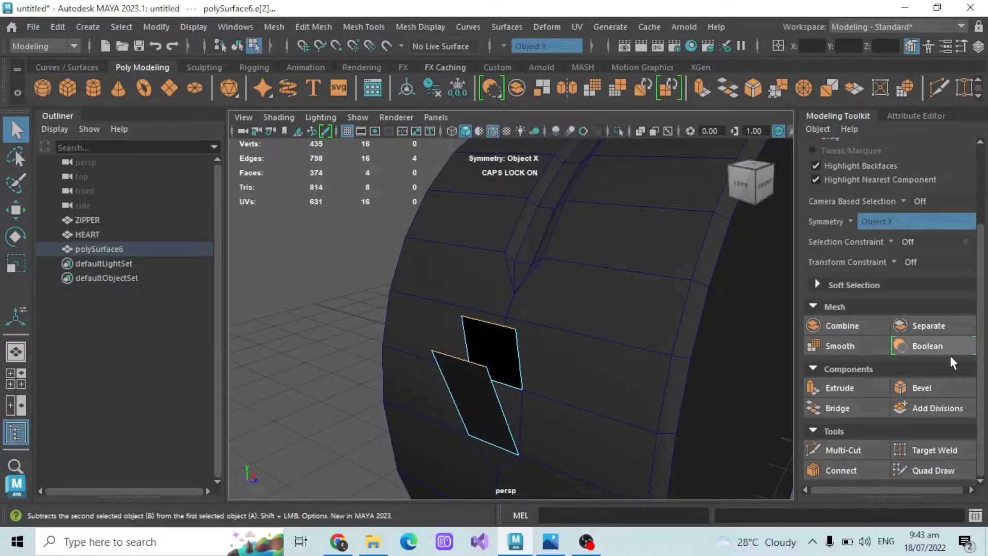
left_click(840, 400)
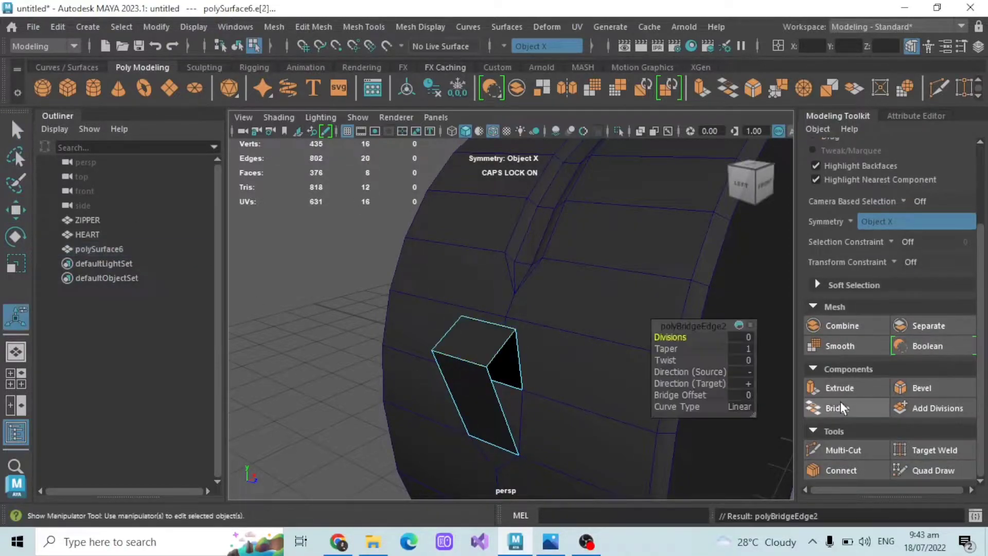
left_click(743, 338)
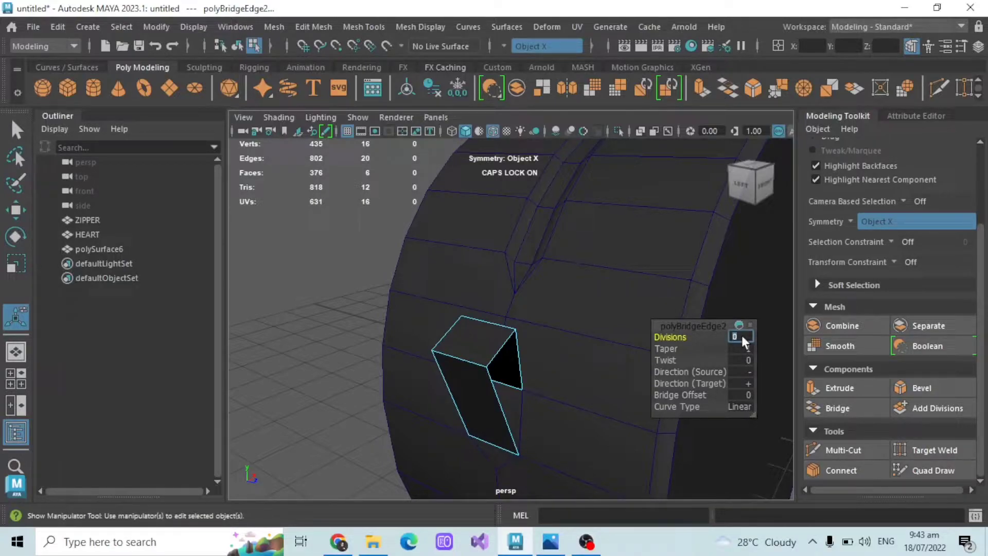
type("2")
key("Return")
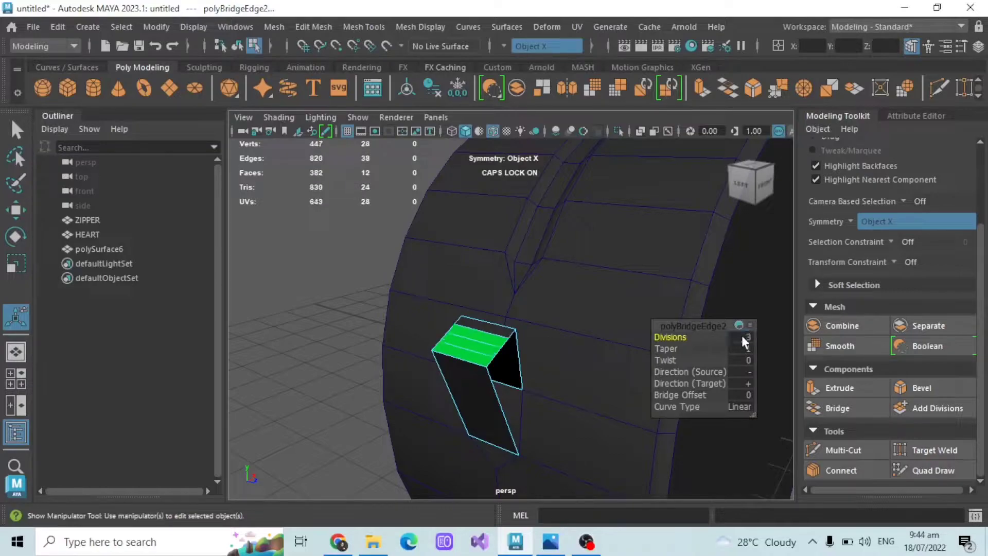
Step: Set the bridge's curve type to Blend and its source direction to positive
left_click(748, 407)
left_click(770, 429)
left_click_drag(503, 360, 439, 325, "alt")
left_click(745, 371)
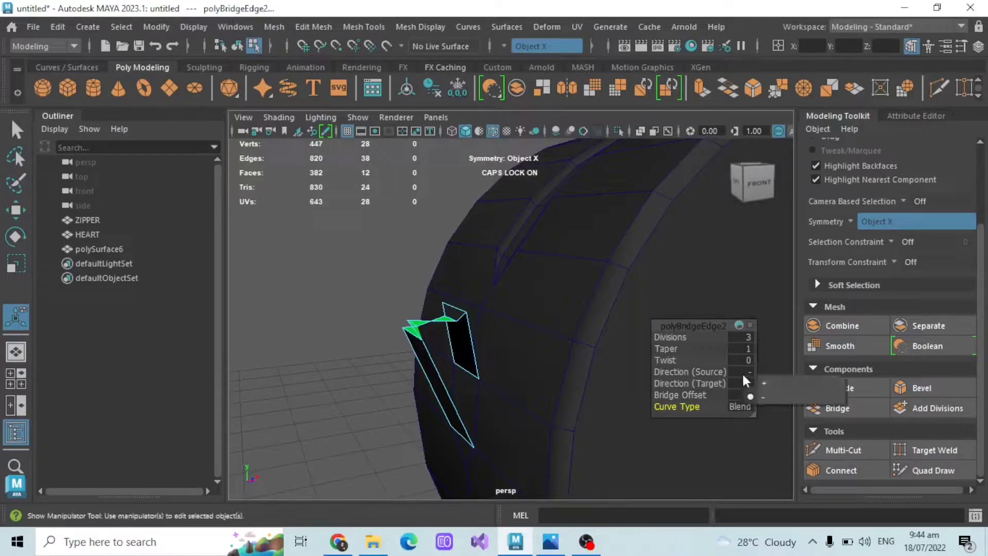
left_click(759, 382)
left_click_drag(507, 333, 578, 343, "alt")
left_click(744, 337)
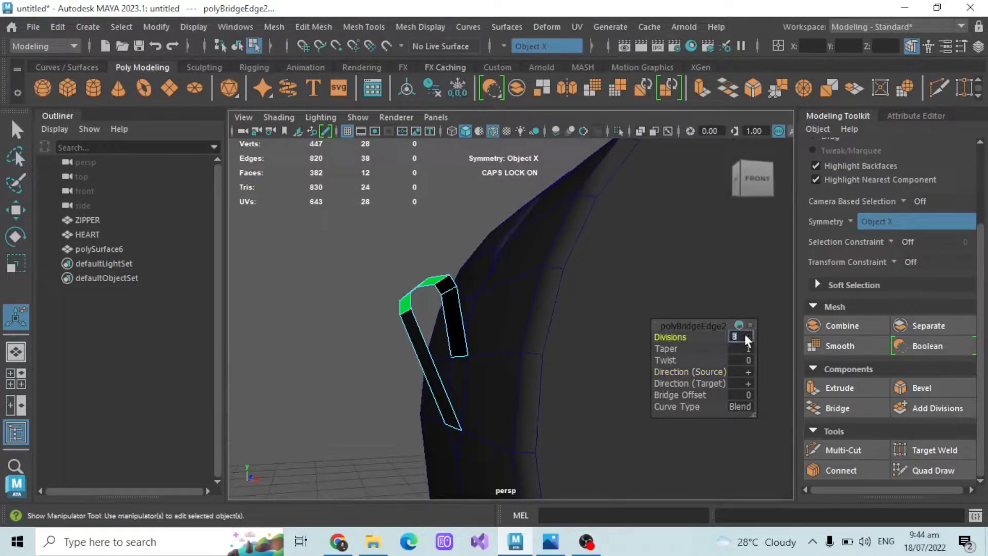
key("Return")
Step: Inspect the bridge on both sides of the heart and undo the latest bridge setting changes
left_click_drag(466, 290, 366, 311, "alt")
left_click_drag(476, 227, 643, 257, "alt")
key("ctrl+z")
key("ctrl+z")
key("ctrl+z")
Step: Reapply the positive source direction and Blend curve type to the bridge and check both sides
left_click(740, 406)
left_click(741, 372)
left_click(757, 378)
left_click(741, 407)
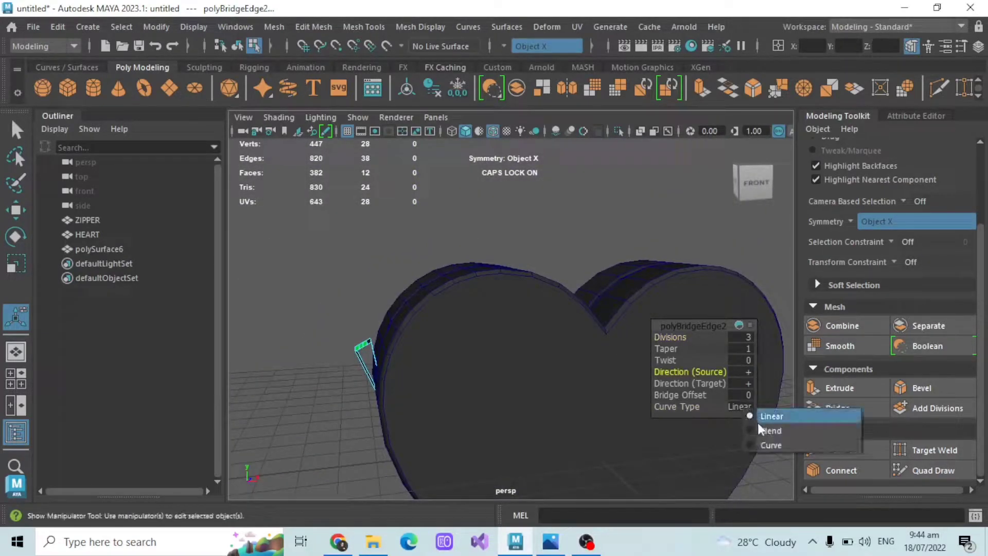
left_click(763, 430)
middle_click_drag(514, 398, 269, 326, "alt")
left_click_drag(443, 323, 520, 314, "alt")
Step: Try the Curve type on the bridge, then undo the bridge between the strips
key("ctrl+z")
left_click(740, 406)
left_click(756, 427)
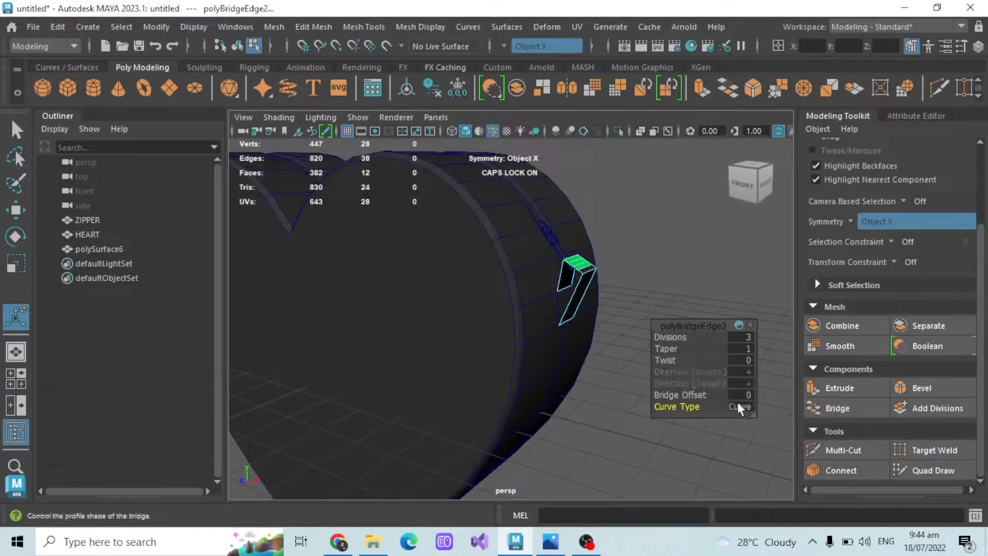
left_click_drag(637, 264, 402, 293, "alt")
key("ctrl+z")
Step: Turn symmetry off and delete all history in the scene
middle_click_drag(401, 293, 499, 288, "alt")
scroll(499, 288, "up", 3)
left_click(505, 46)
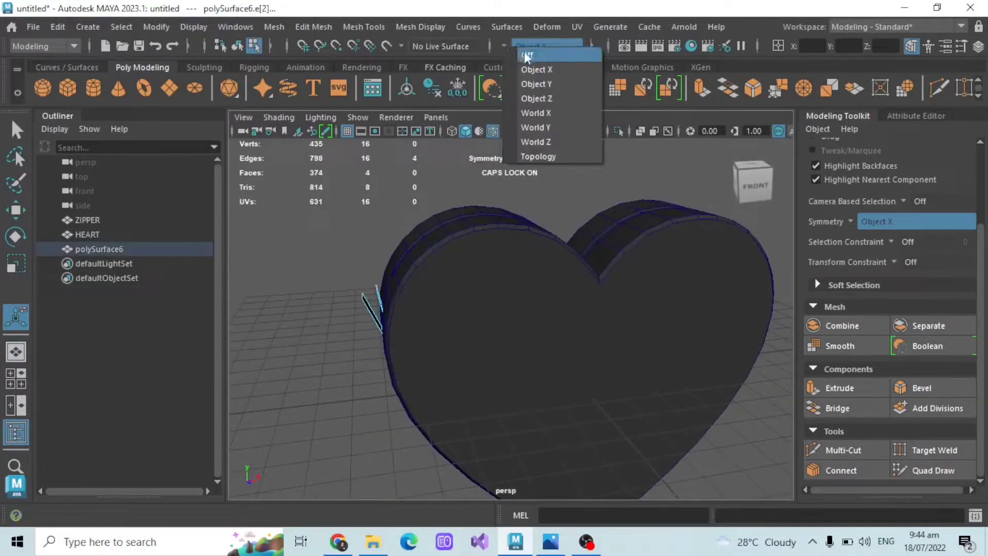
left_click(524, 53)
left_click(57, 27)
mouse_move(154, 214)
left_click(301, 80)
left_click(58, 26)
left_click(291, 82)
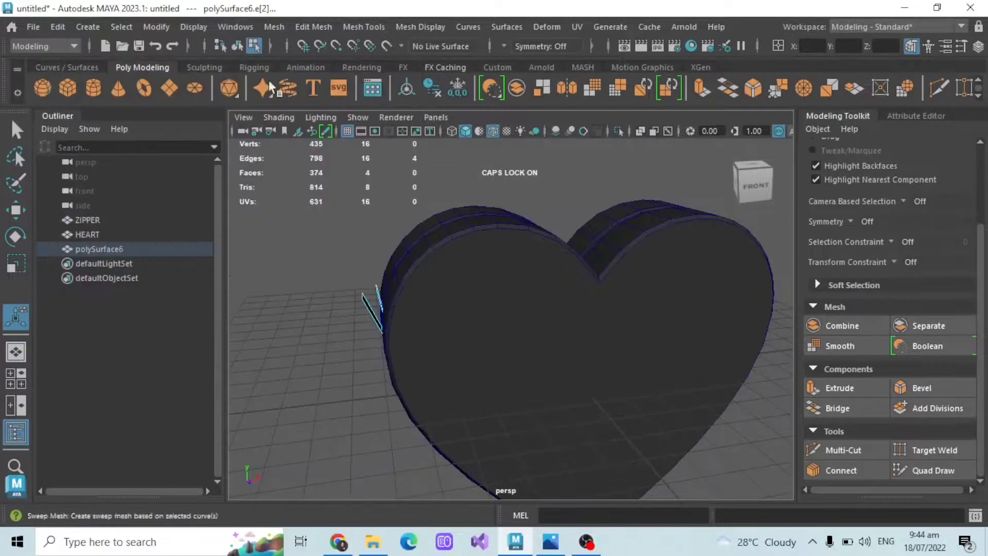
Step: Center the pivot of the combined strip mesh and freeze its transformations
left_click(149, 28)
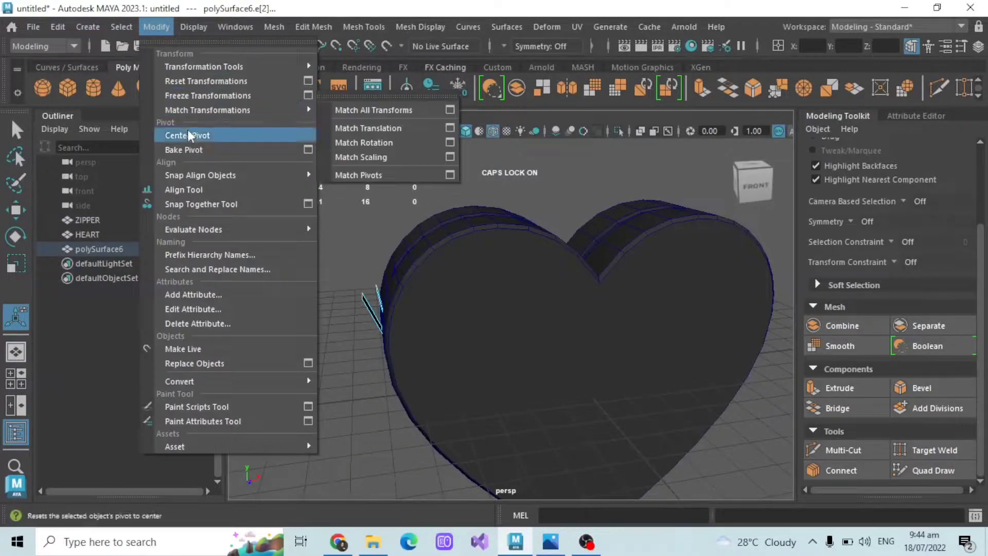
left_click(188, 135)
left_click(159, 27)
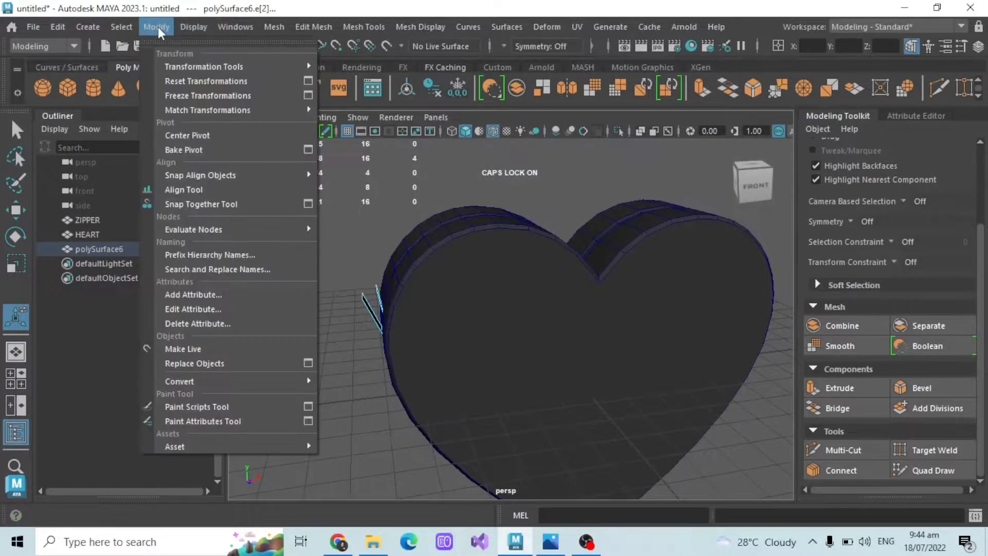
left_click(191, 95)
Step: Try bridging the strip edges without symmetry, using 4 divisions, positive source direction and Blend curve type, then undo it
left_click_drag(440, 251, 319, 234, "alt")
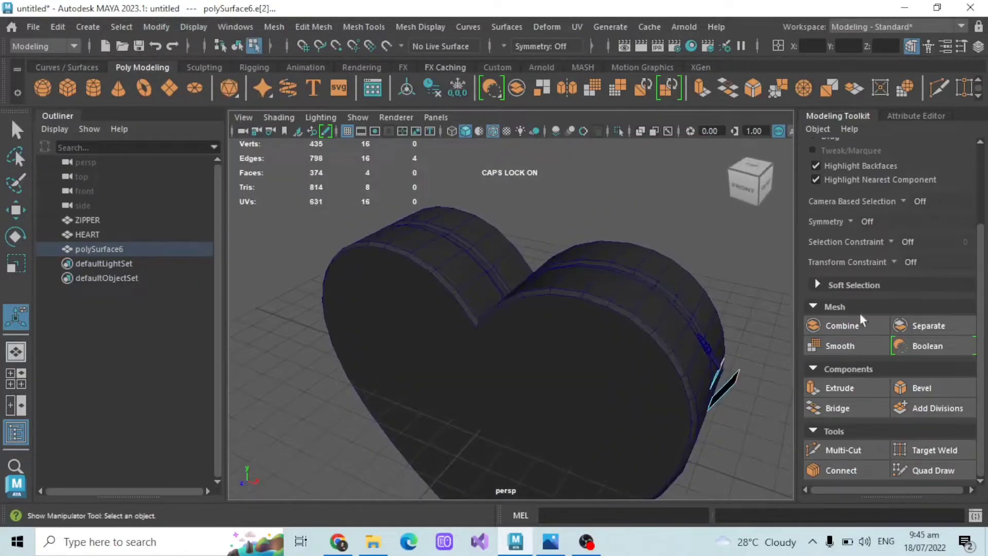
left_click(837, 408)
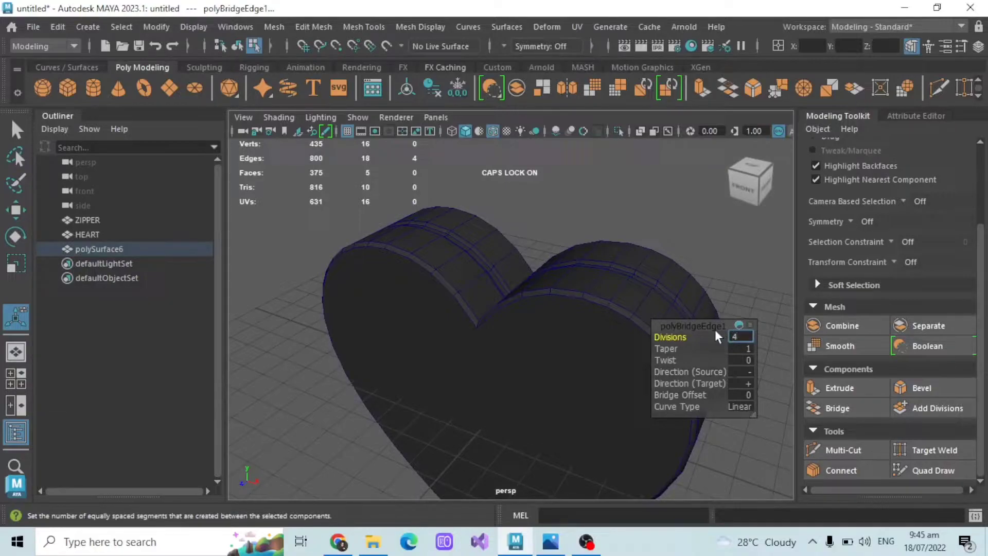
key("Return")
left_click(739, 376)
left_click(757, 382)
left_click(744, 407)
left_click(757, 428)
mouse_move(689, 326)
left_mouse_down()
mouse_move(532, 321)
mouse_move(693, 322)
left_mouse_up()
left_click_drag(391, 257, 455, 228, "alt")
scroll(406, 313, "up", 3)
key("ctrl+z")
Step: Select polySurface6 for moving and set symmetry back to Object X
scroll(342, 260, "up", 3)
left_click(99, 249)
left_click_drag(391, 276, 368, 282, "alt")
left_click(16, 210)
scroll(505, 205, "down", 5)
left_click_drag(504, 205, 512, 180, "alt")
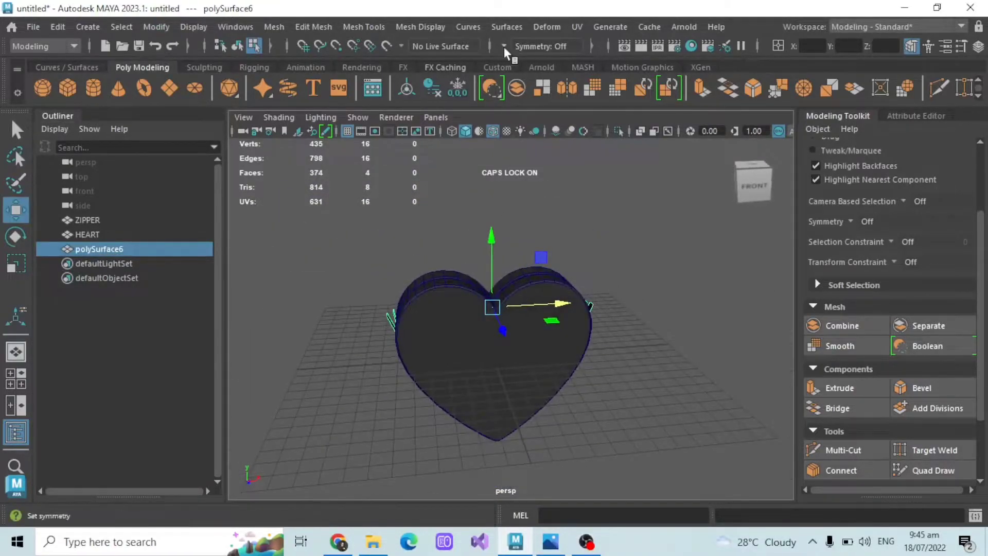
left_click(504, 47)
left_click(531, 71)
left_click(663, 221)
Step: Move the upper strips' outer edges outward from the heart and adjust their height using symmetry
scroll(663, 222, "up", 2)
left_click_drag(663, 220, 550, 309, "alt")
scroll(910, 194, "up", 3)
scroll(643, 268, "up", 4)
left_click_drag(634, 421, 564, 327, "alt")
scroll(515, 320, "up", 3)
left_click(501, 344)
scroll(501, 344, "up", 2)
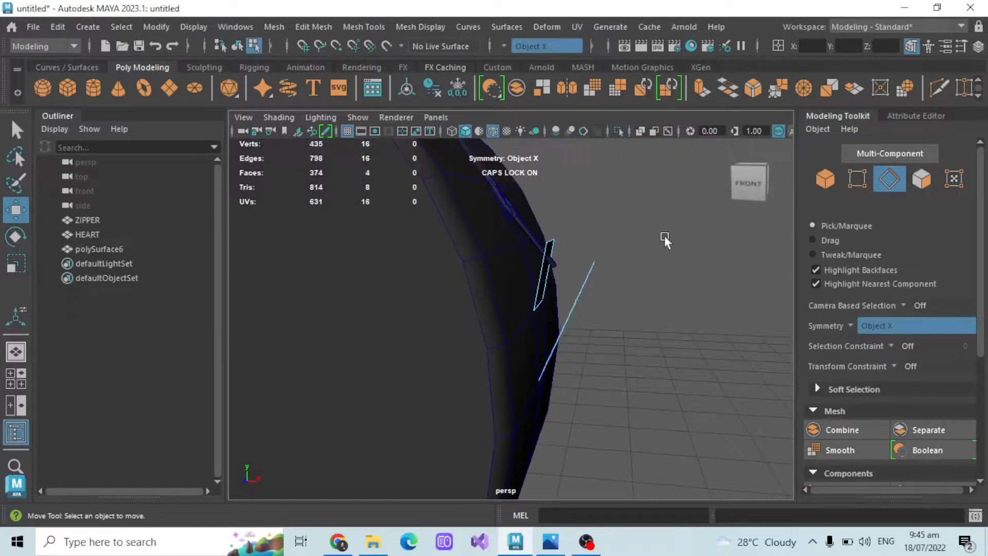
left_click(889, 179)
left_click_drag(571, 241, 535, 289, "alt")
left_click(890, 179)
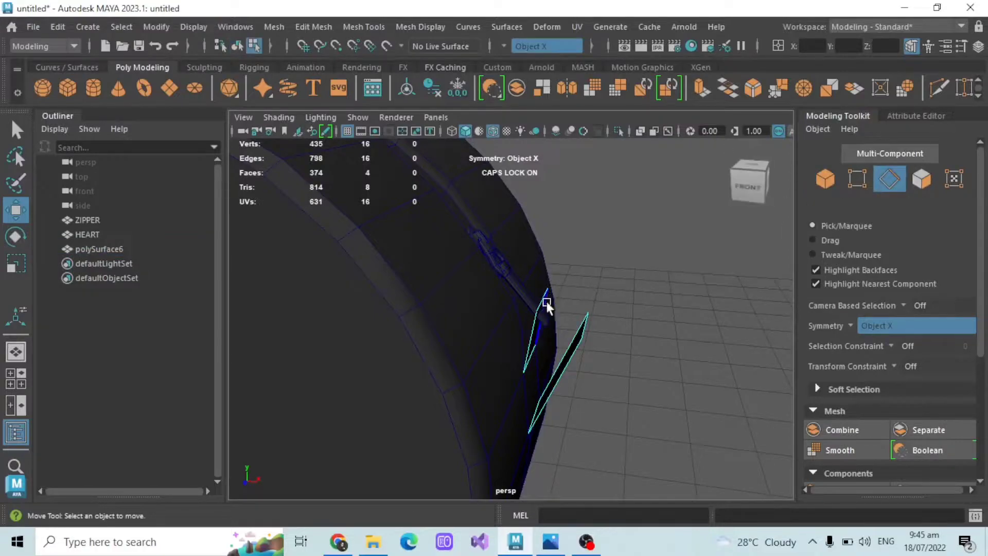
left_click(540, 292)
left_click_drag(580, 304, 597, 322)
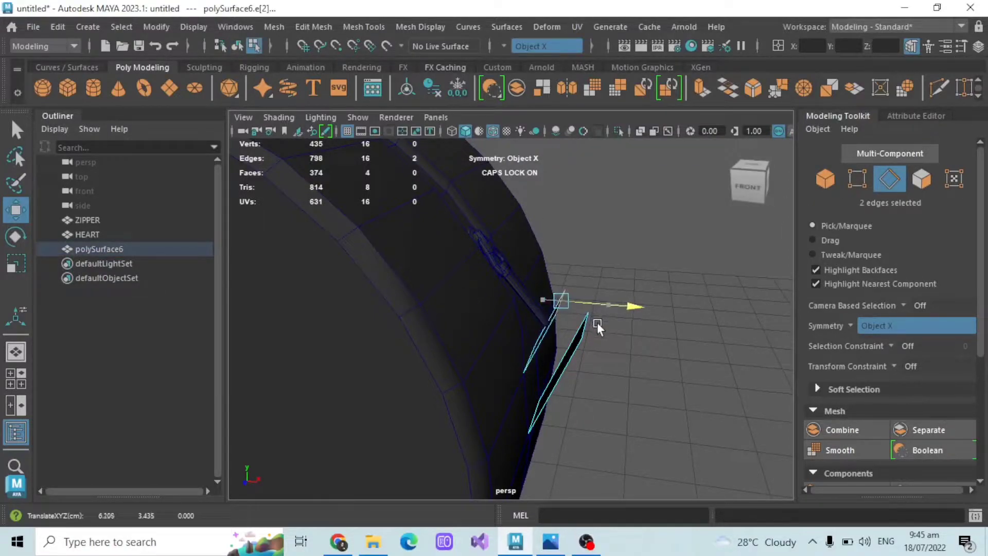
left_click_drag(564, 273, 540, 280)
left_click(540, 278)
left_click_drag(541, 246, 543, 262)
Step: Bridge the outer edges of the upper and lower strips with 4 divisions
left_click_drag(607, 261, 560, 308, "alt")
left_click(565, 350)
left_click(565, 351)
key("q")
left_click_drag(319, 276, 470, 355, "alt")
scroll(823, 388, "down", 4)
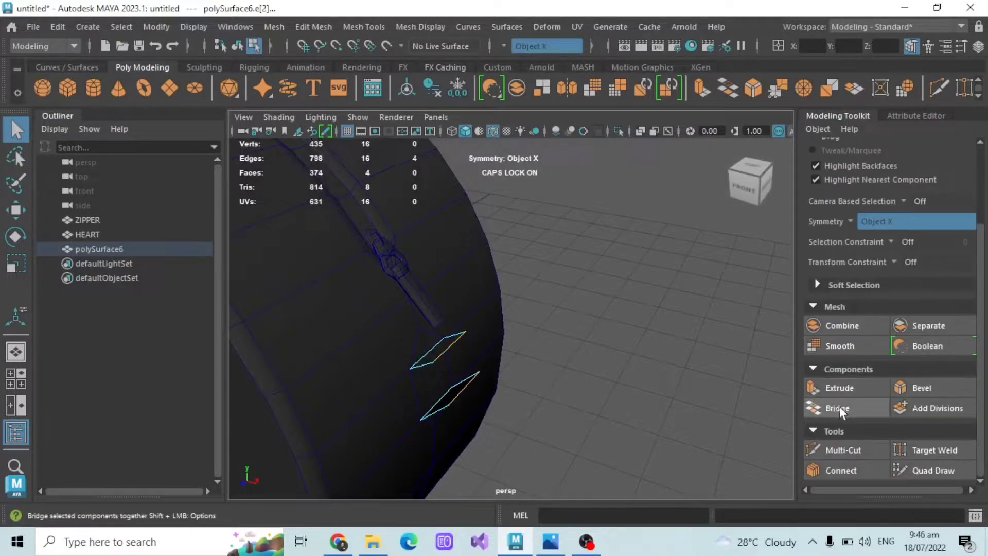
left_click(838, 407)
left_click(747, 335)
type("4")
key("Return")
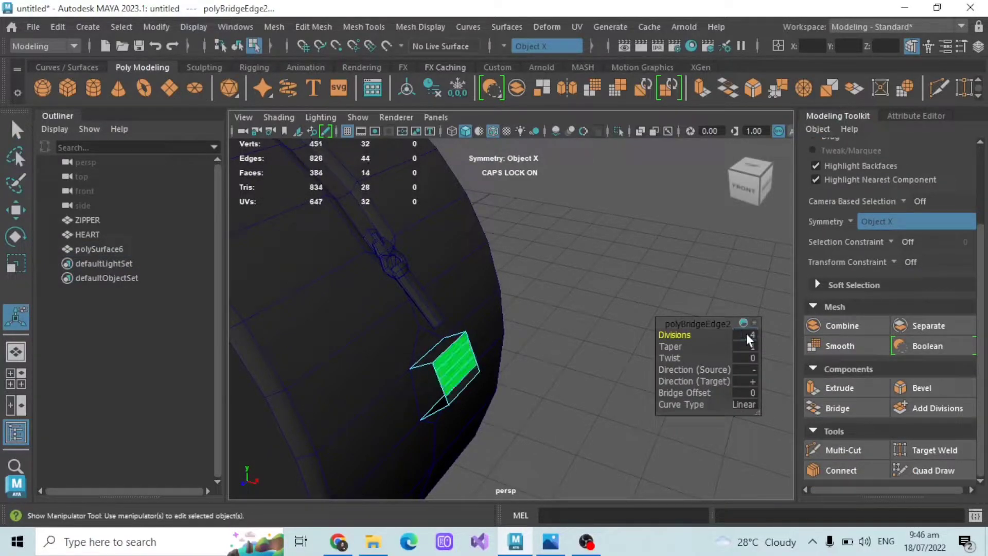
Step: Round the new 4-division bridge with a positive source direction and the Blend curve type
left_click(747, 370)
left_click(741, 405)
left_click(749, 429)
key("a")
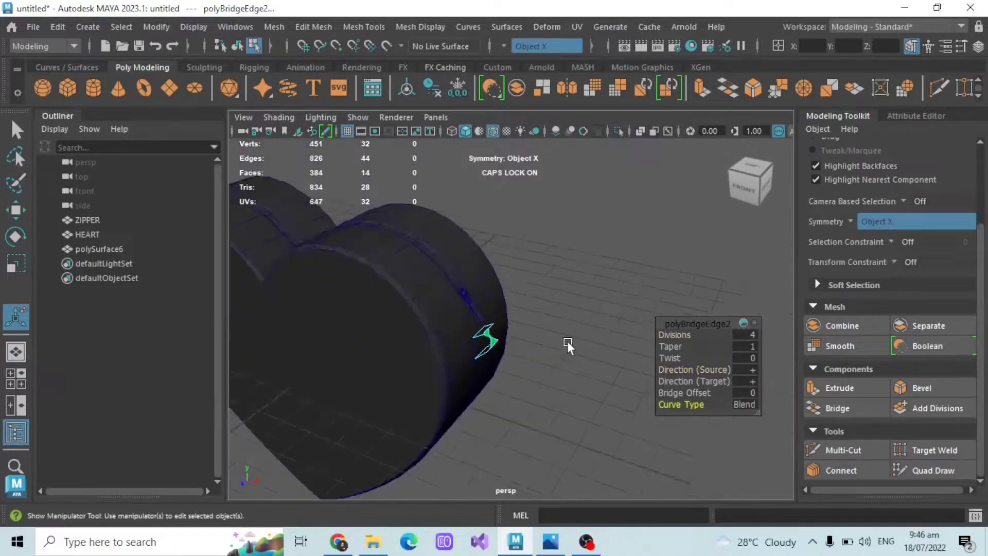
scroll(889, 193, "up", 4)
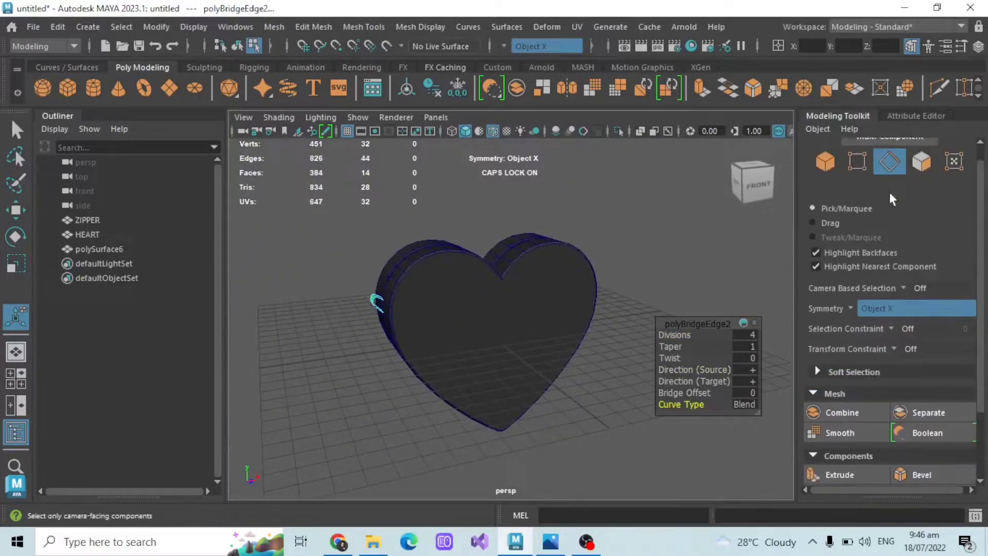
Step: Turn symmetry off and delete all faces of the twisted strap loop beside the zipper pull
left_click(827, 179)
left_click(508, 45)
left_click(538, 53)
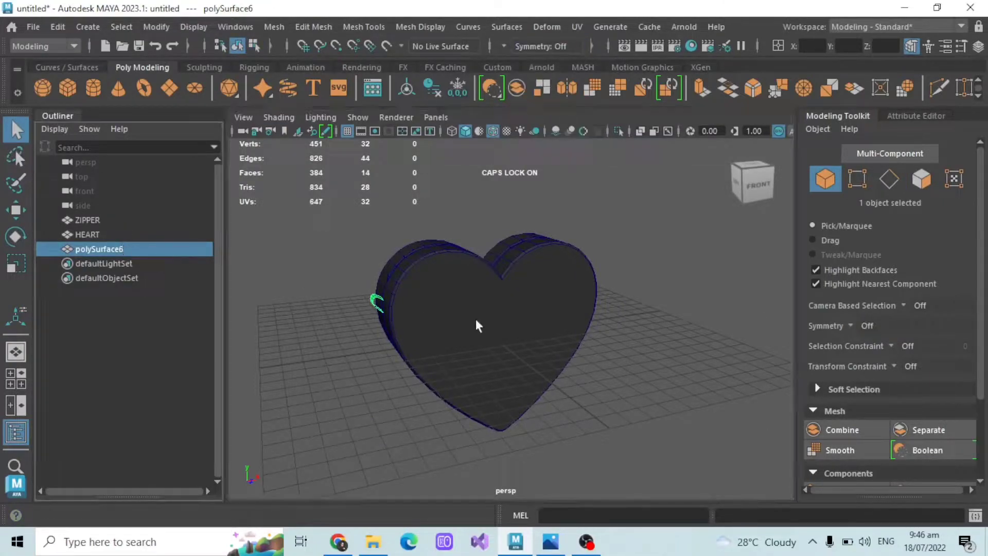
scroll(330, 312, "up", 3)
left_click_drag(425, 312, 441, 335, "alt")
scroll(527, 304, "up", 3)
scroll(534, 314, "down", 3)
left_click(594, 290)
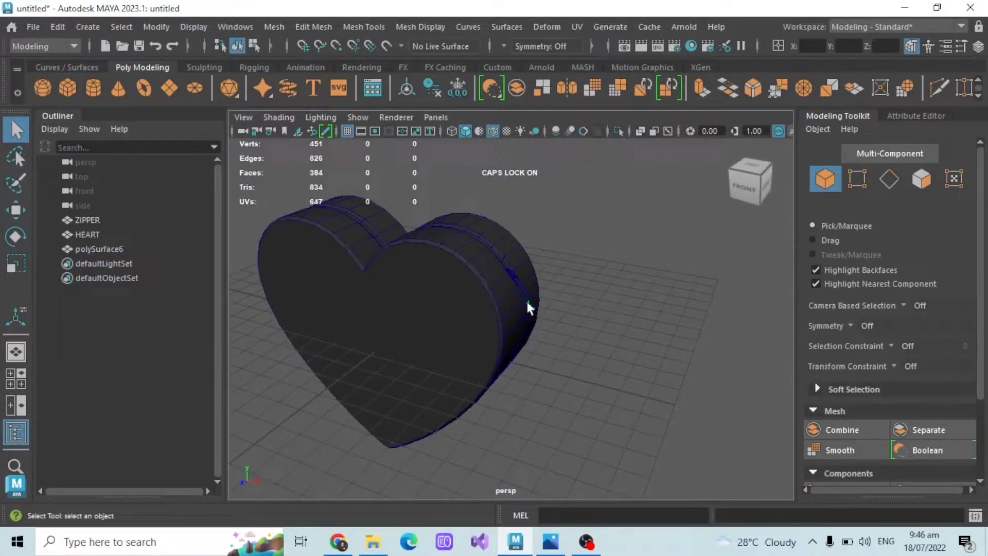
left_click(528, 302)
left_click(921, 180)
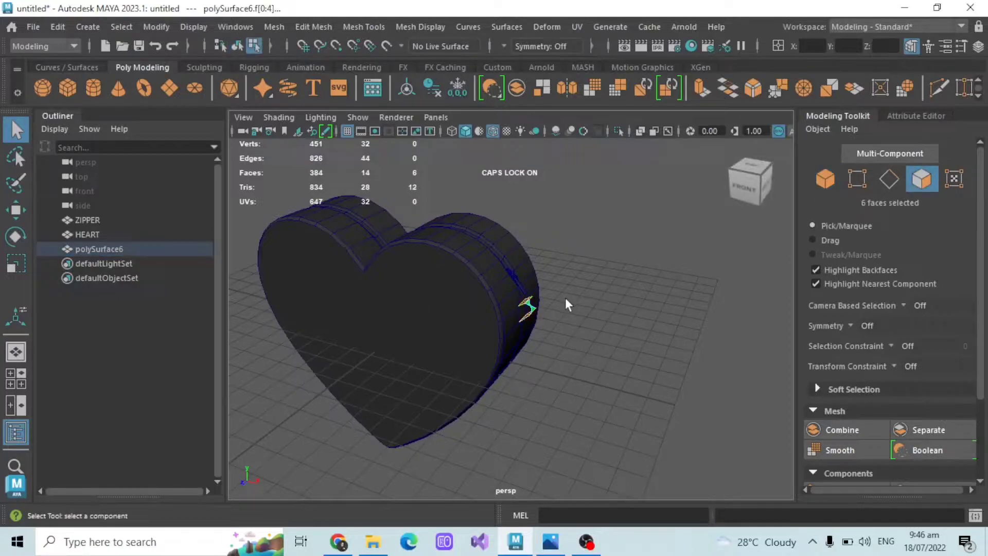
scroll(592, 302, "up", 2)
left_click_drag(508, 272, 607, 385)
key("Delete")
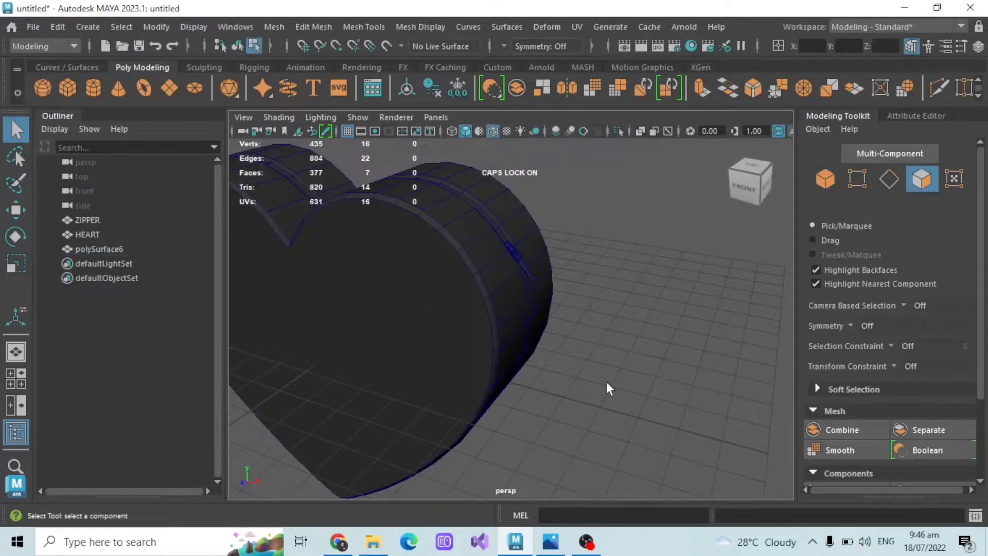
Step: Delete all history, keeping only the rounded strap loop on the opposite side of the heart
scroll(606, 381, "down", 6)
scroll(474, 304, "up", 3)
left_click_drag(348, 341, 450, 322, "alt")
left_click(59, 27)
mouse_move(154, 215)
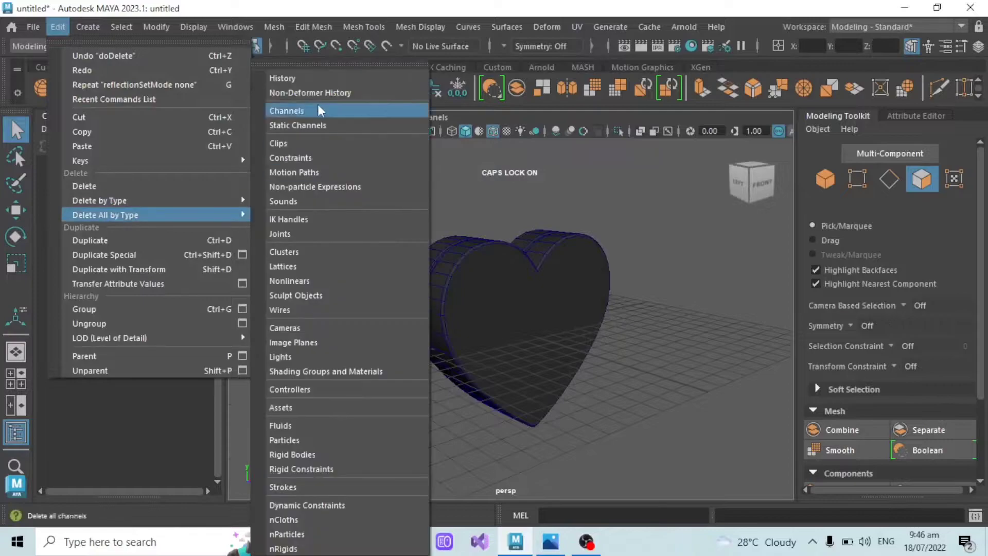
left_click(282, 78)
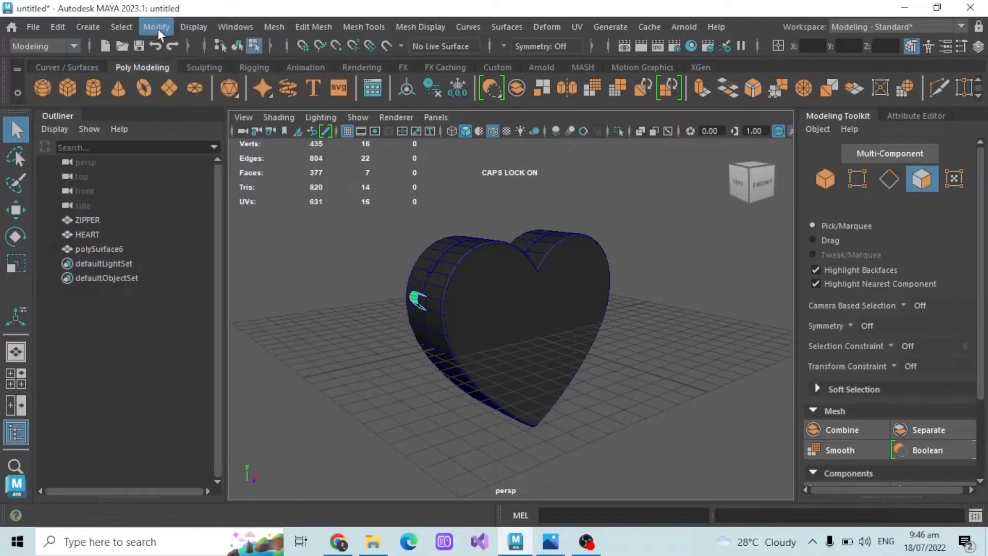
Step: Assign the existing BAG_SHD material to the remaining strap loop, polySurface6
scroll(409, 273, "up", 4)
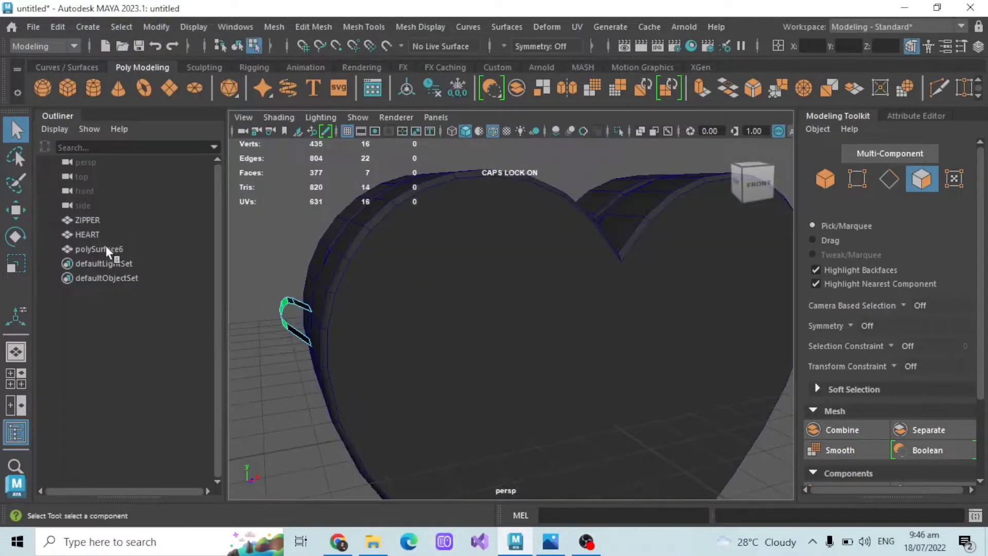
left_click(106, 249)
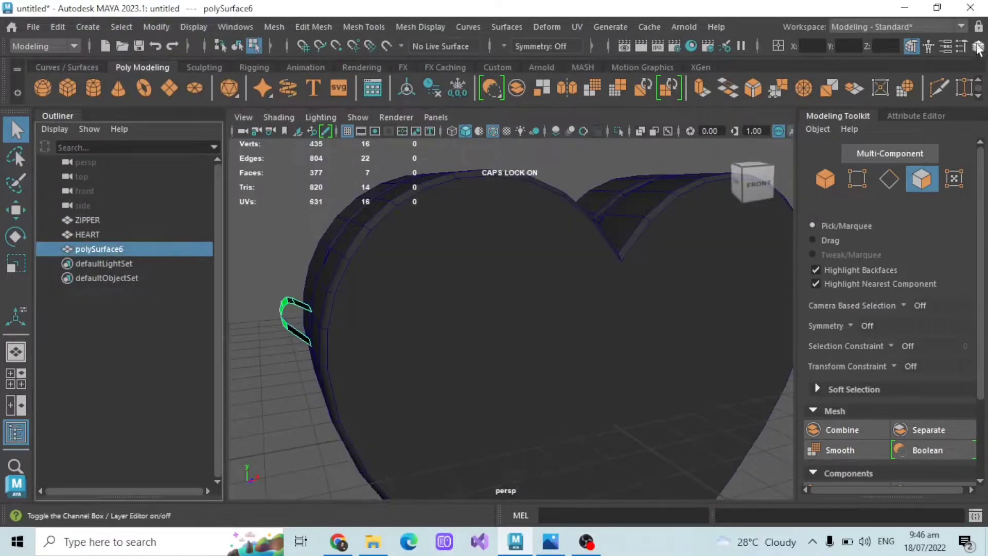
left_click(977, 46)
left_click(977, 45)
middle_click_drag(307, 288, 374, 286, "alt")
right_click(326, 241)
mouse_move(348, 512)
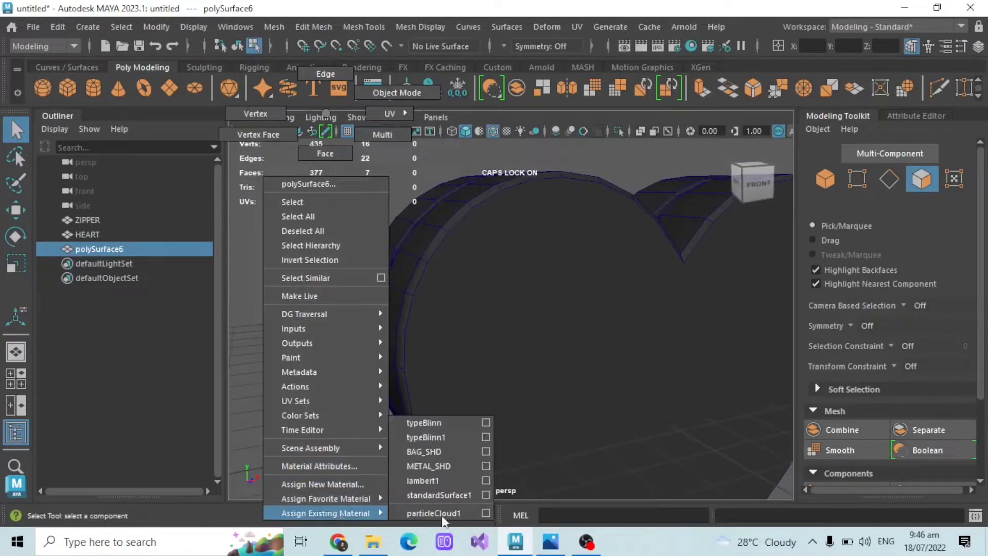
left_click(430, 453)
Step: Examine from several angles how the strap loop meets the side of the heart
left_click(329, 242)
left_click_drag(350, 242, 415, 242, "alt")
middle_click_drag(416, 242, 455, 297, "alt")
scroll(455, 297, "up", 3)
left_click(455, 296)
scroll(455, 297, "down", 5)
left_click(374, 244)
left_click_drag(374, 244, 345, 242, "alt")
middle_click_drag(345, 242, 523, 339, "alt")
scroll(458, 305, "up", 4)
left_click_drag(459, 304, 455, 301, "alt")
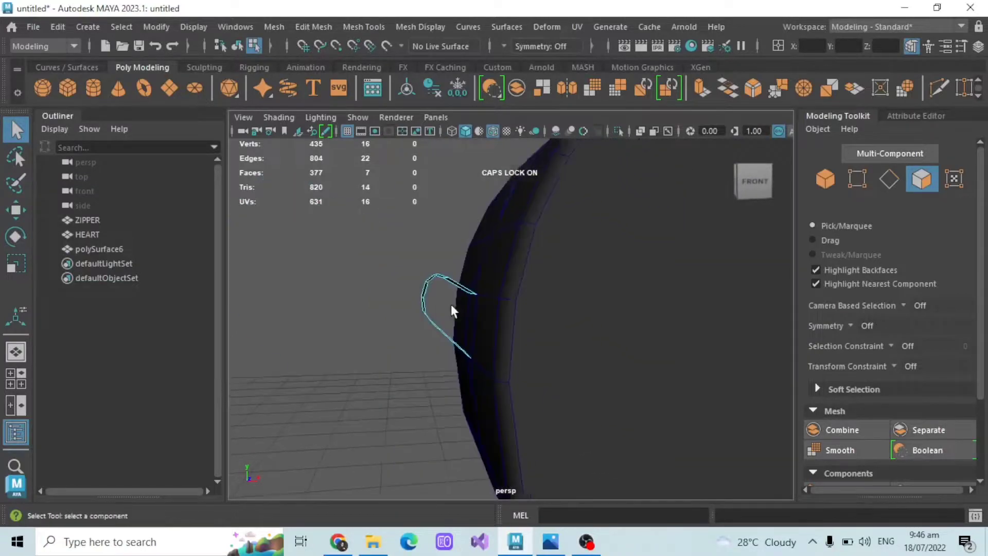
Step: Turn on X-ray display and reposition a single cross edge at the top of the strap loop to round its curve
left_click(640, 131)
scroll(618, 151, "up", 5)
left_click(889, 178)
left_click(454, 220)
key("w")
left_click_drag(442, 227, 481, 356)
left_click(370, 172)
left_click_drag(416, 175, 439, 176)
left_click_drag(391, 148, 393, 217)
middle_click_drag(352, 172, 390, 233, "alt")
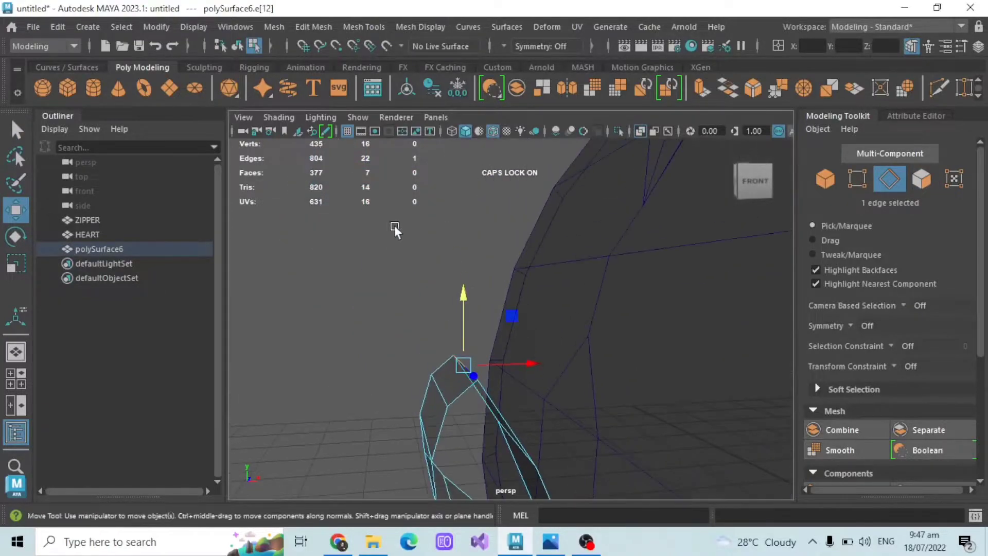
key("alt+z")
left_click_drag(403, 211, 458, 289)
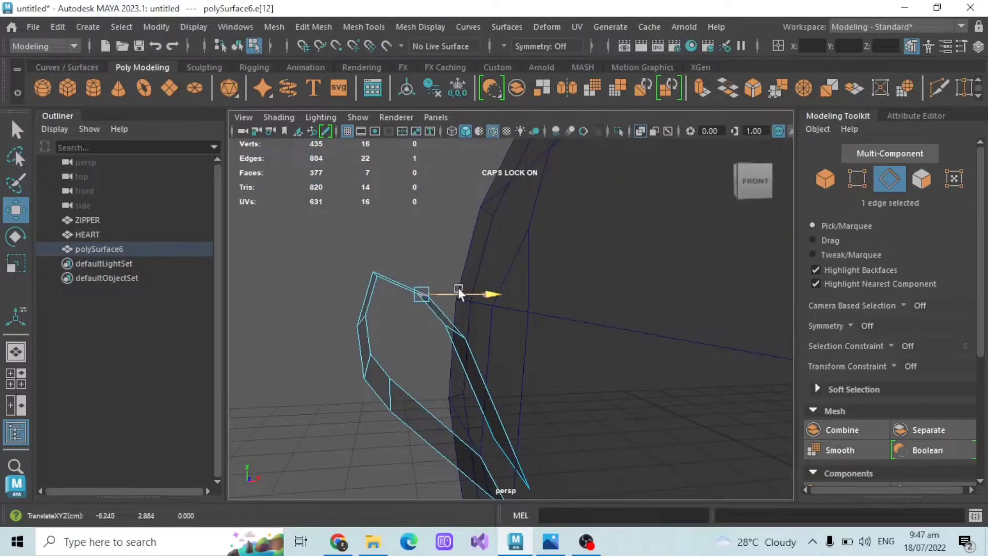
Step: Move the neighbouring edge at the top of the strap loop down and inwards to even out the bend
left_click(375, 273)
left_click_drag(374, 273, 447, 258, "alt")
left_click(664, 325)
left_click_drag(378, 222, 379, 238)
left_click_drag(428, 269, 437, 269)
scroll(373, 252, "down", 5)
scroll(374, 254, "up", 5)
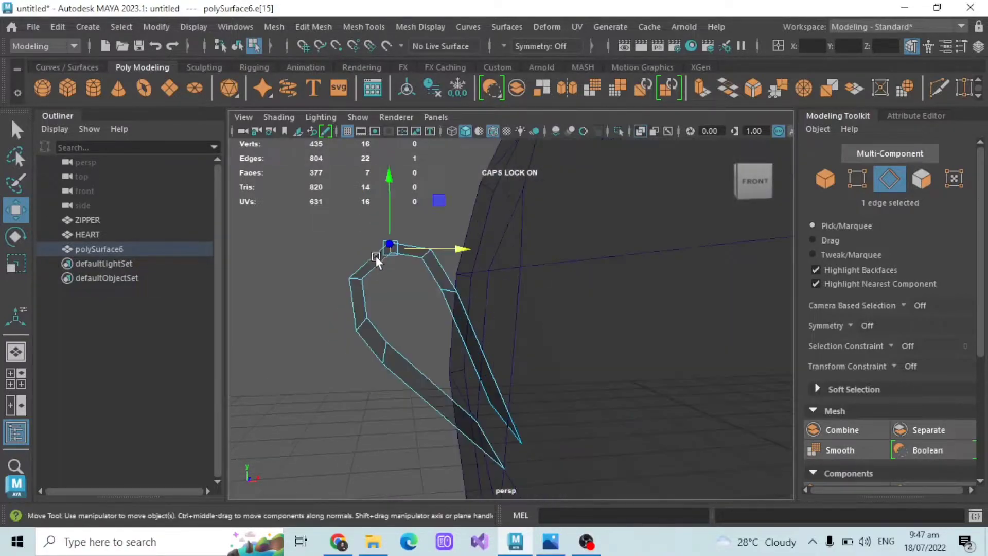
Step: Nudge the outer and lower cross edges of the strap loop sideways to smooth its curve, and turn X-ray display off
middle_click_drag(375, 257, 418, 319, "alt")
left_click(418, 354)
left_click_drag(437, 357, 443, 358)
left_click(424, 286)
scroll(407, 323, "down", 5)
left_click(407, 323)
left_click_drag(406, 323, 390, 313, "alt")
scroll(391, 314, "up", 5)
left_click(296, 271)
left_click_drag(312, 266, 317, 265)
scroll(360, 280, "down", 9)
left_click(418, 294)
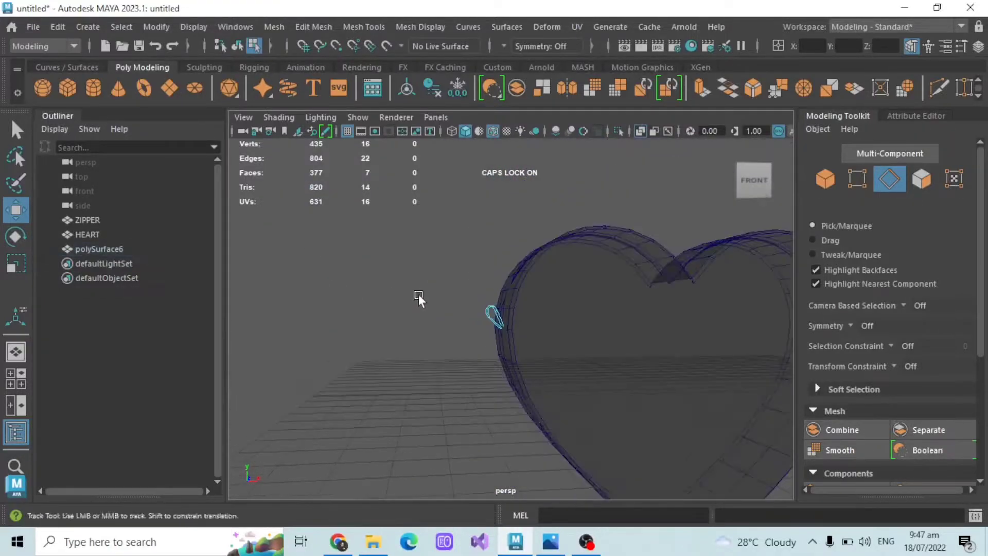
middle_click_drag(419, 295, 397, 282, "alt")
left_click(640, 131)
Step: Compare the strap loop with the side attachments in the BAG REFERENCE.jpg image
left_click_drag(558, 311, 459, 343, "alt")
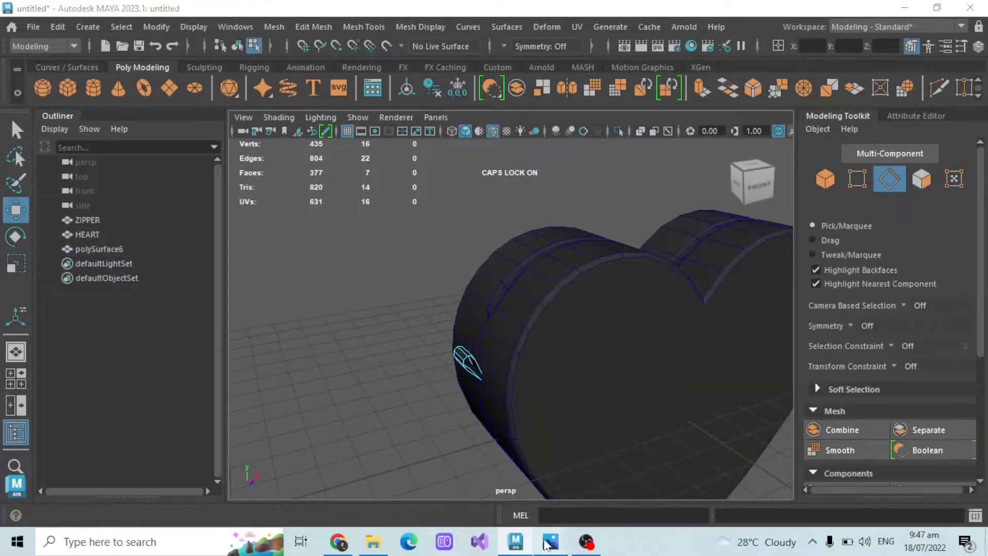
left_click(549, 541)
left_click_drag(392, 391, 520, 360, "alt")
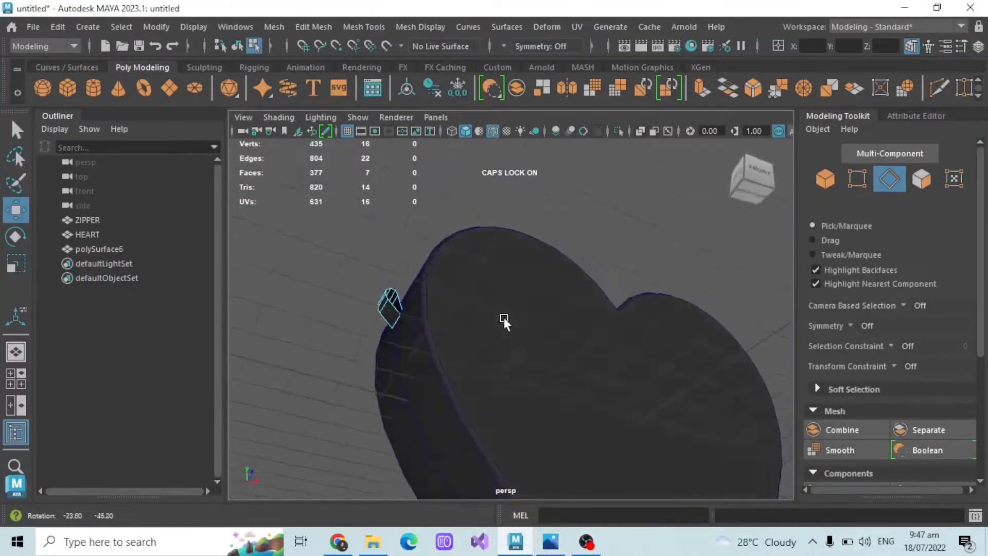
left_click(551, 541)
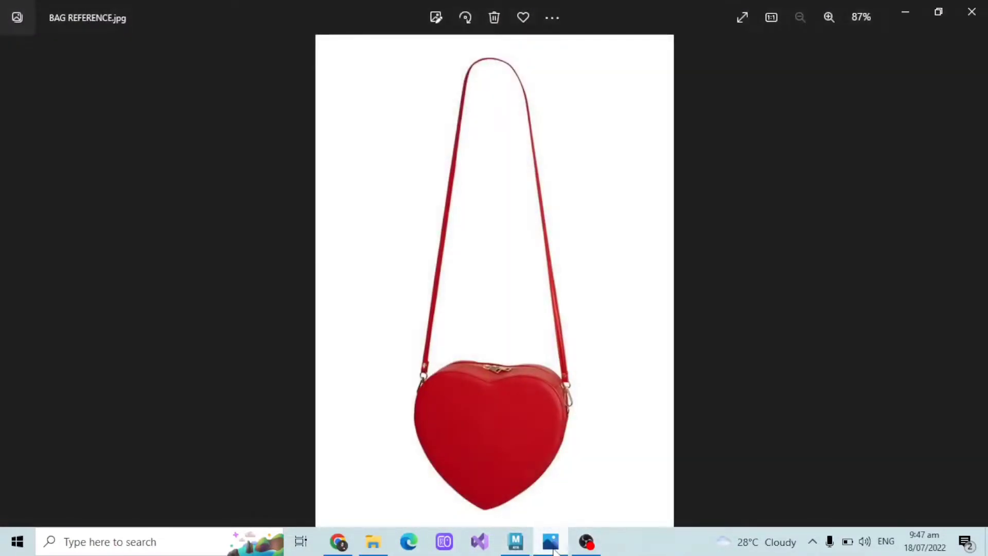
left_click(552, 546)
Step: Hide the strap loop polySurface6 and select the heart mesh around the hexagonal patch on its side
scroll(424, 390, "up", 3)
left_click(104, 248)
key("ctrl+h")
left_click_drag(515, 327, 534, 338, "alt")
left_click(462, 332)
scroll(461, 331, "up", 2)
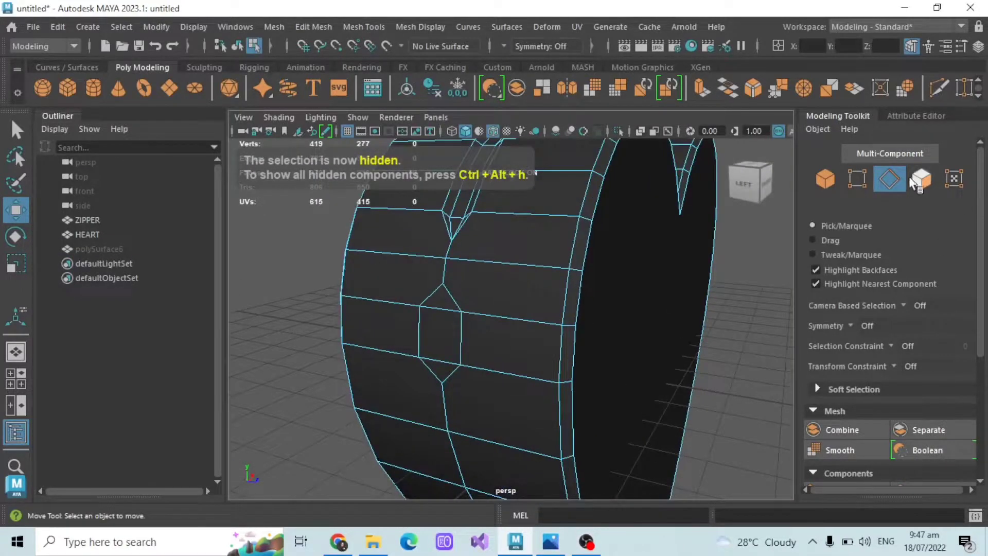
Step: With Object X symmetry on, extrude the faces of the hexagonal patch slightly outwards on both sides of the heart
left_click(872, 154)
left_click(437, 299)
key("q")
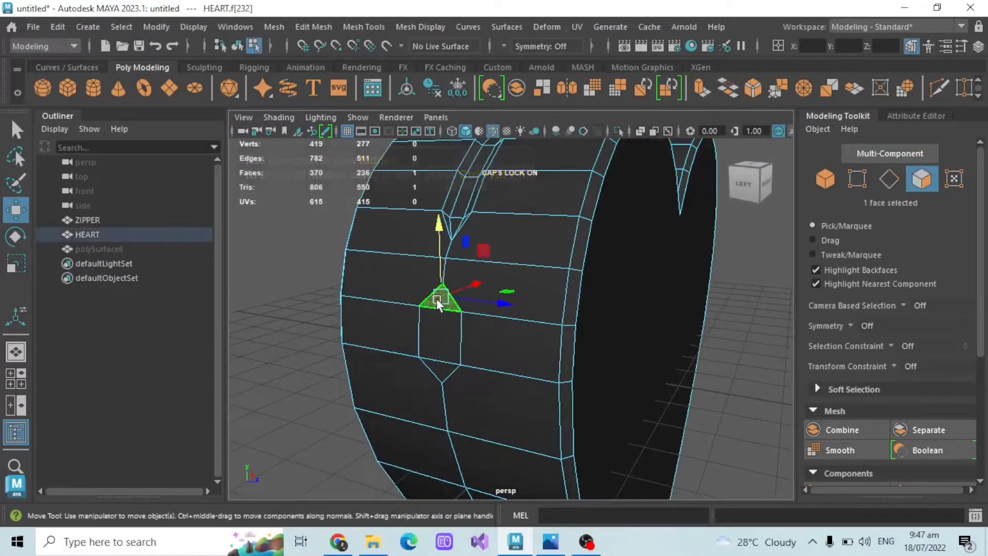
mouse_move(446, 372)
left_mouse_down("alt")
mouse_move(412, 369)
mouse_move(542, 378)
mouse_move(405, 379)
mouse_move(432, 378)
left_mouse_up("alt")
left_click(517, 46)
left_click(530, 71)
key("ctrl+e")
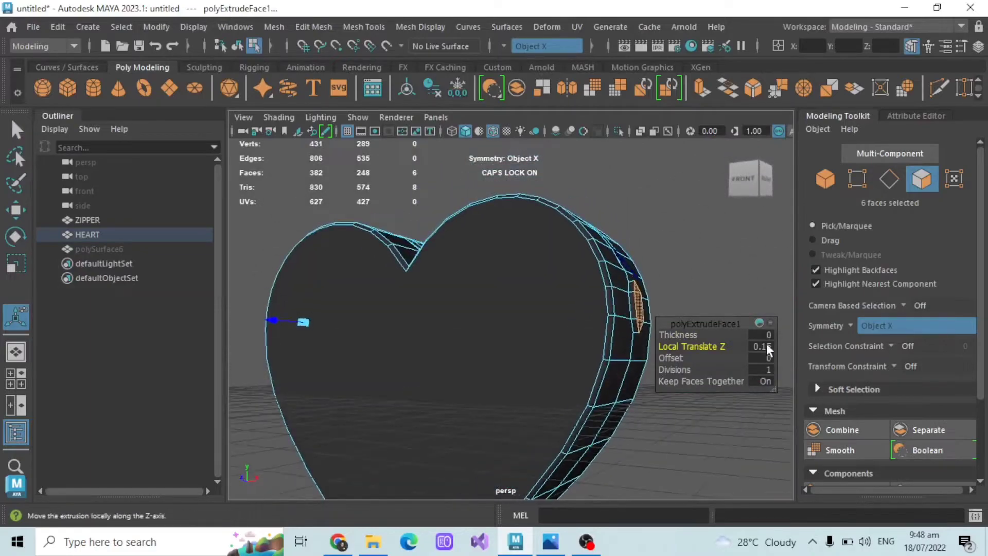
type("1")
key("Return")
Step: Bevel the outer border edge loop of the raised hexagonal patch on both sides of the heart
left_click_drag(572, 316, 472, 257, "alt")
left_click(467, 254)
scroll(443, 240, "up", 5)
middle_click_drag(444, 239, 448, 229, "alt")
left_click(826, 179)
left_click_drag(360, 217, 468, 388, "alt")
left_click(889, 178)
double_click(470, 351)
left_click_drag(471, 351, 959, 398, "alt")
scroll(960, 399, "down", 3)
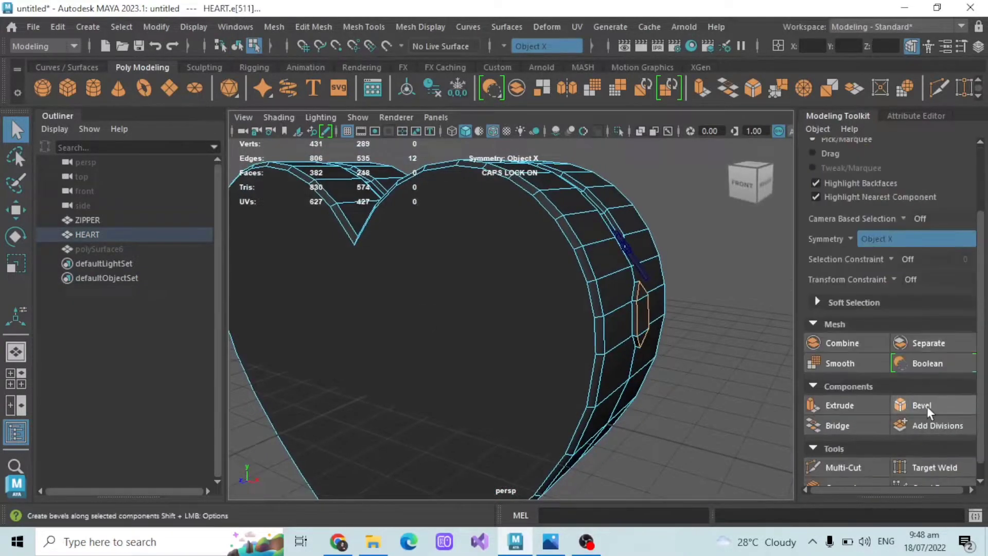
left_click(927, 406)
Step: Soften the edges around the bevelled patch and return to object selection with nothing selected
left_click_drag(694, 344, 463, 314, "alt")
scroll(741, 344, "down", 4)
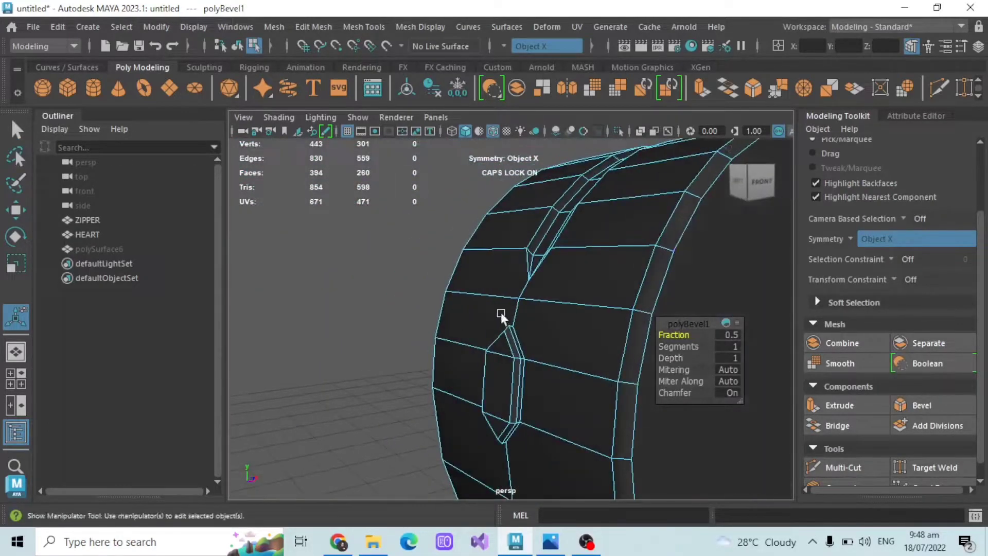
scroll(844, 216, "up", 3)
key("ctrl+z")
double_click(511, 343, "shift")
mouse_move(512, 343)
left_mouse_down("alt")
mouse_move(588, 386)
mouse_move(525, 339)
left_mouse_up("alt")
left_click(427, 31)
left_click(441, 156)
left_click(237, 46)
left_click(463, 278)
Step: Show the hidden strap loop polySurface6 again in front of the raised patch
left_click_drag(391, 268, 669, 313, "alt")
scroll(669, 313, "down", 8)
scroll(644, 317, "up", 6)
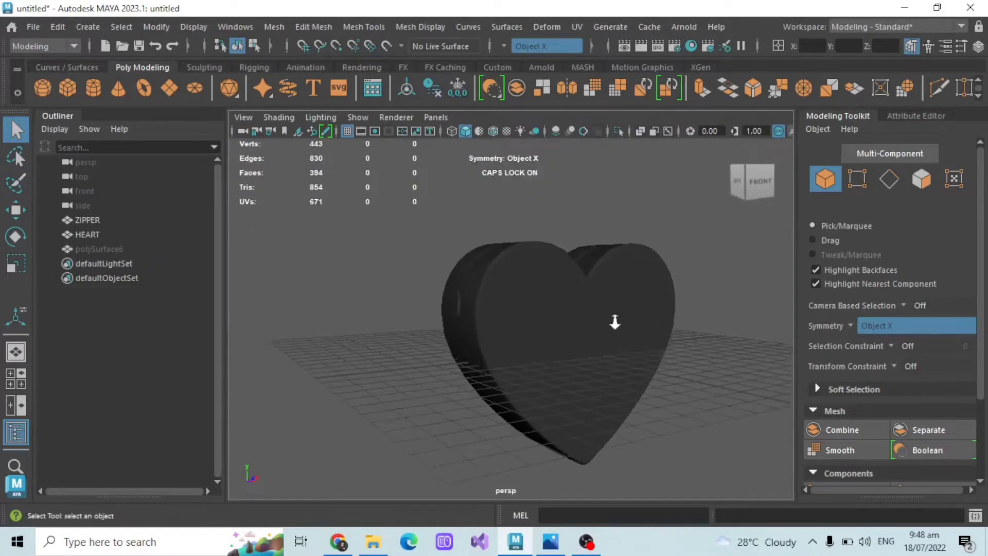
left_click(107, 248)
key("shift+h")
left_click_drag(329, 285, 600, 314, "alt")
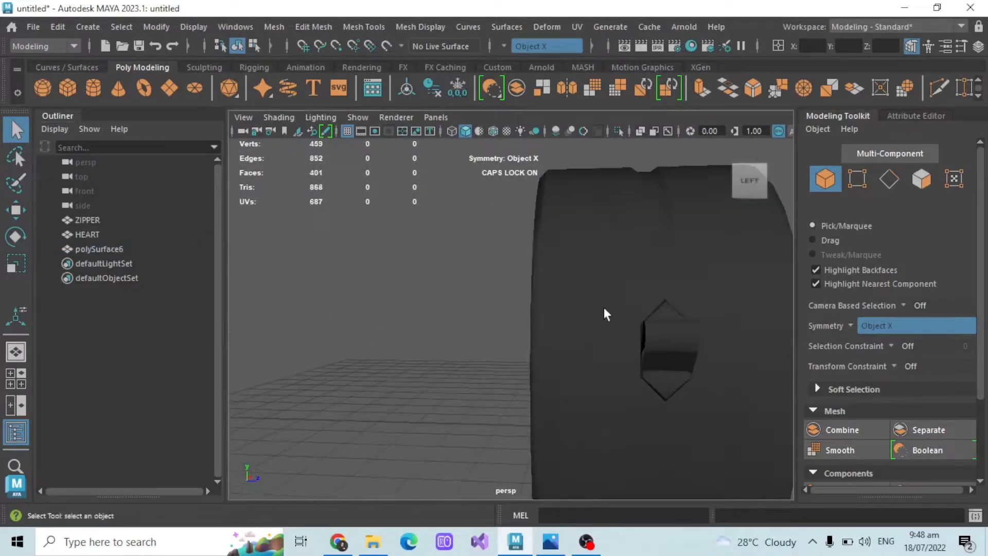
Step: Check the strap loop and raised patch against the strap attachments in the bag reference image
left_click(599, 363)
left_click_drag(599, 363, 476, 386, "alt")
left_click(477, 387)
left_click(550, 543)
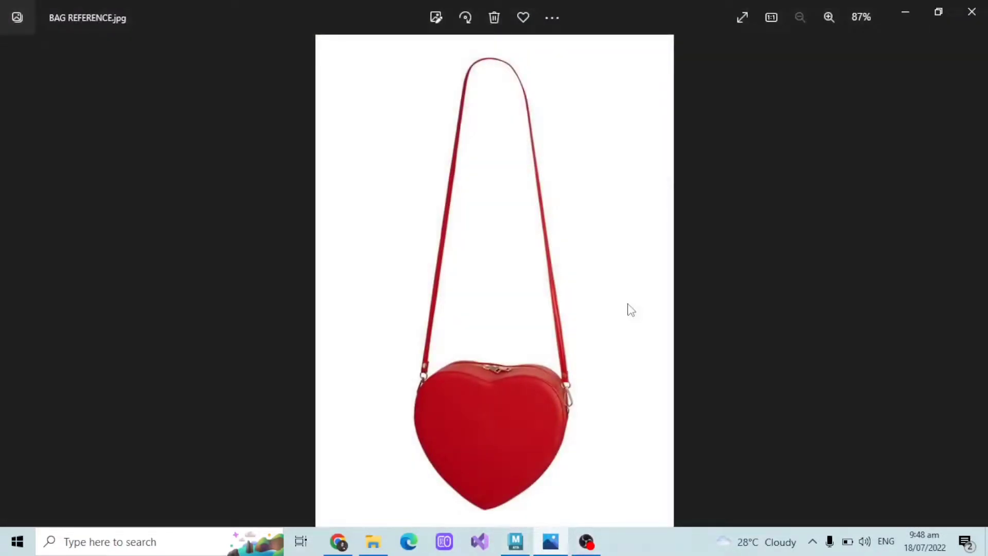
left_click(906, 15)
left_click(575, 342)
left_click_drag(576, 342, 434, 374, "alt")
Step: Select the strap loop polySurface6, turn symmetry off and center the loop's pivot
left_click(93, 249)
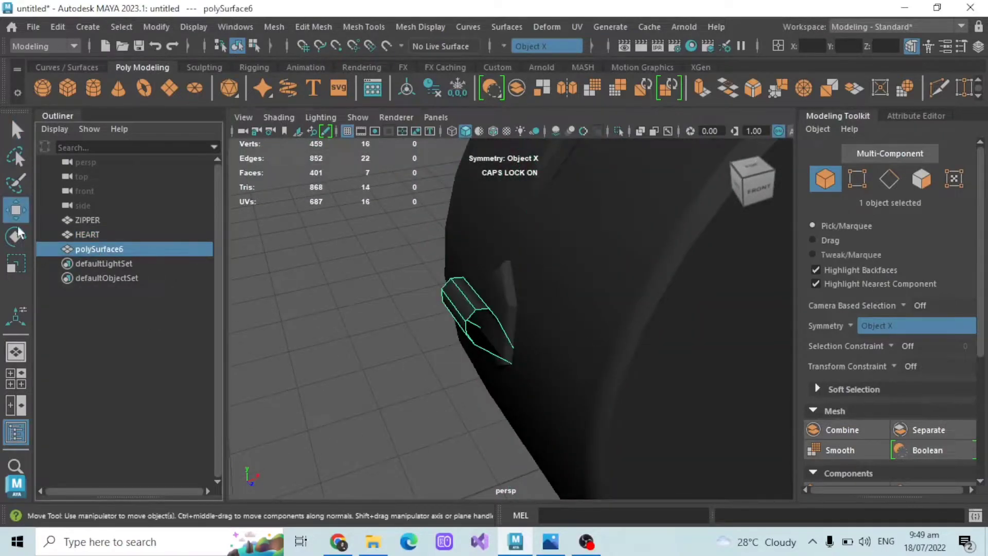
left_click(539, 48)
scroll(564, 312, "down", 5)
left_click_drag(564, 312, 561, 282, "alt")
left_click(161, 26)
mouse_move(196, 27)
mouse_move(157, 28)
left_click(190, 135)
scroll(450, 253, "up", 6)
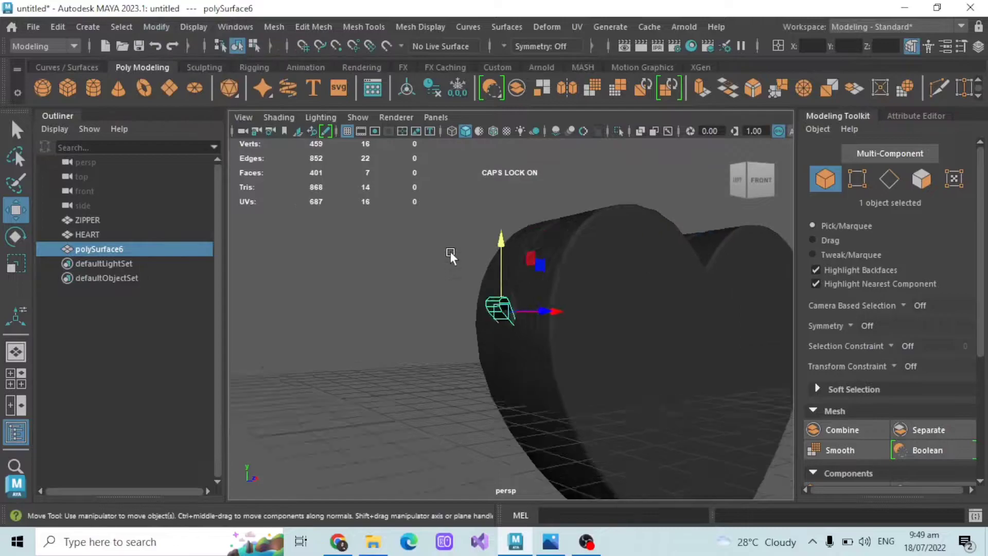
Step: Move the strap loop onto the raised patch and scale its width along Z to fit the patch
left_click_drag(484, 287, 476, 317, "alt")
left_click_drag(528, 302, 517, 304)
left_click_drag(519, 304, 521, 305)
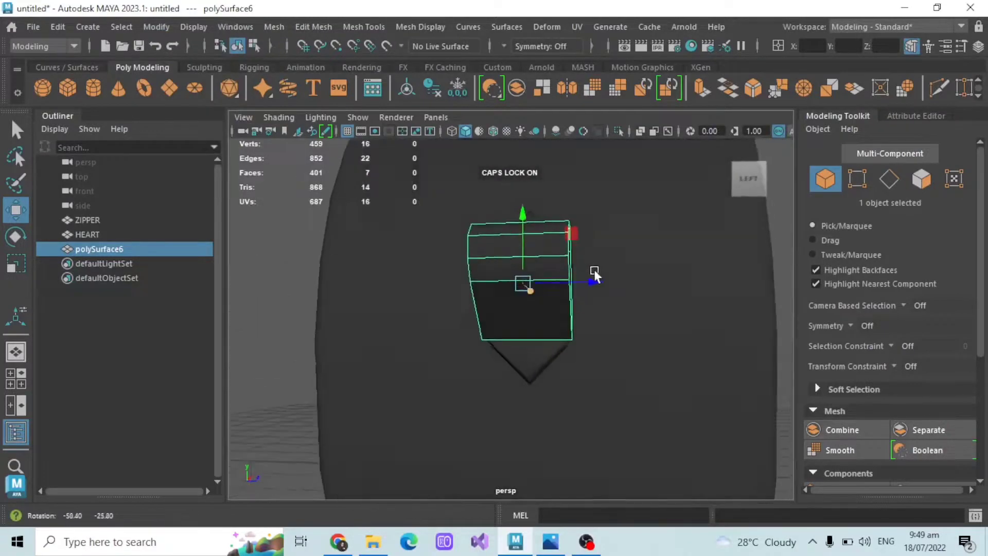
key("r")
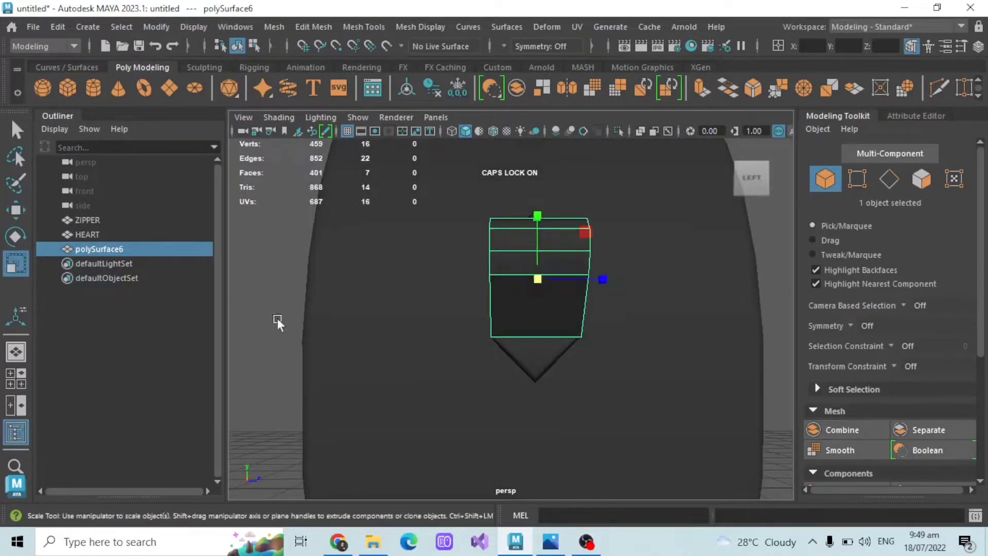
left_click_drag(602, 285, 373, 332)
left_click(374, 332)
Step: Soften the edges of the strap loop polySurface6 and deselect it
left_click(98, 249)
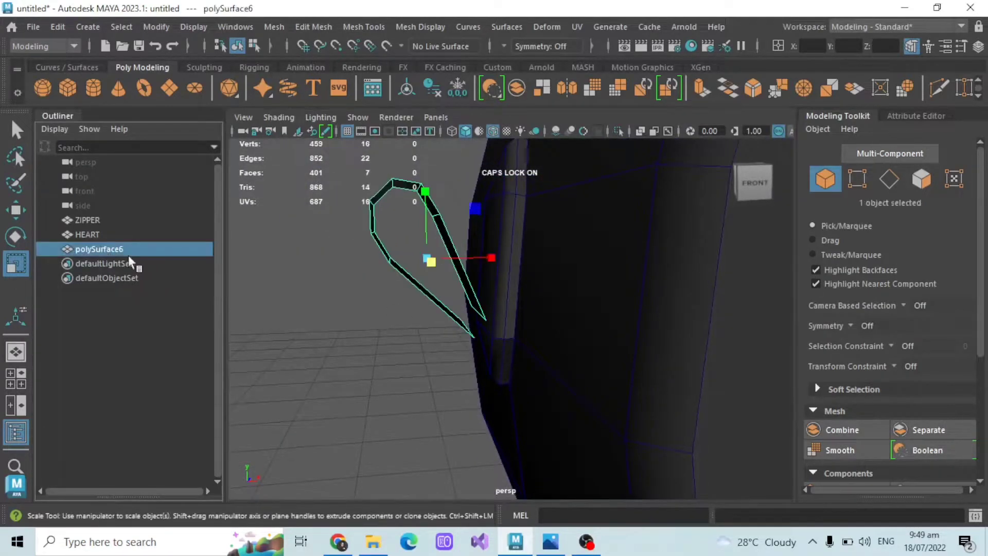
left_click(15, 210)
left_click_drag(440, 225, 419, 254, "alt")
scroll(354, 291, "down", 2)
left_click(419, 27)
left_click(441, 156)
left_click(361, 257)
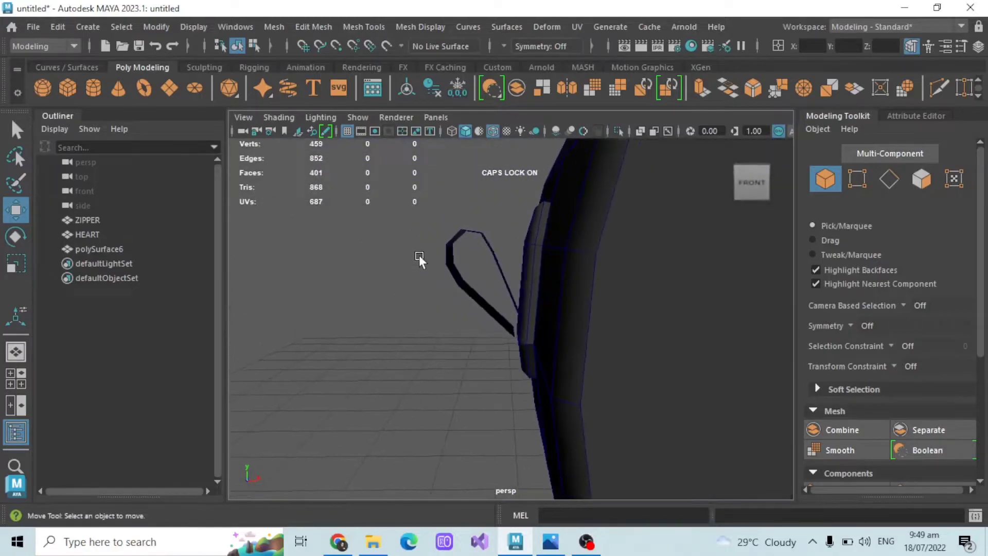
Step: Using X-ray display, raise the end edge of the strap loop's upper strip slightly inside the heart
scroll(419, 256, "up", 4)
left_click(890, 180)
left_click(640, 131)
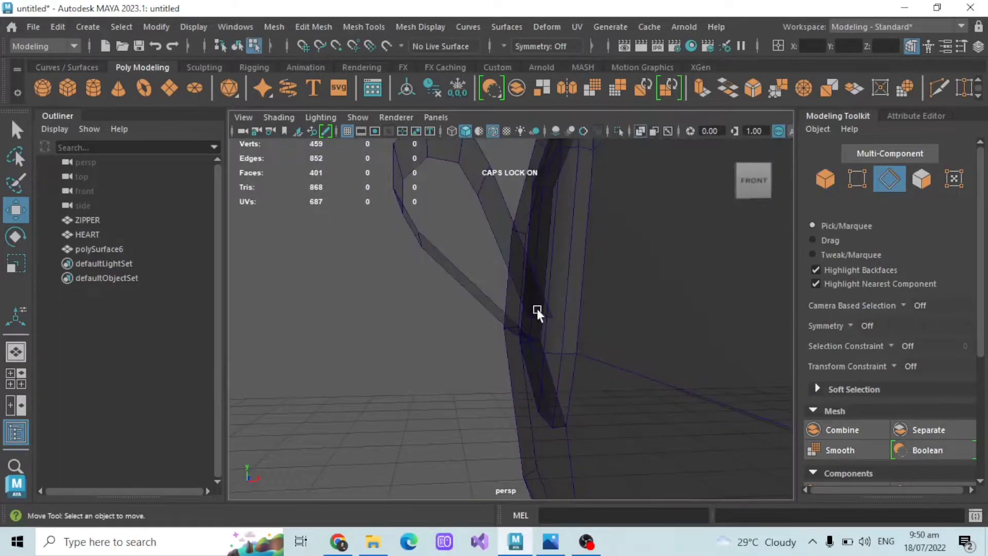
left_click(829, 177)
left_click(427, 245)
left_click(890, 179)
left_click_drag(533, 279, 533, 261)
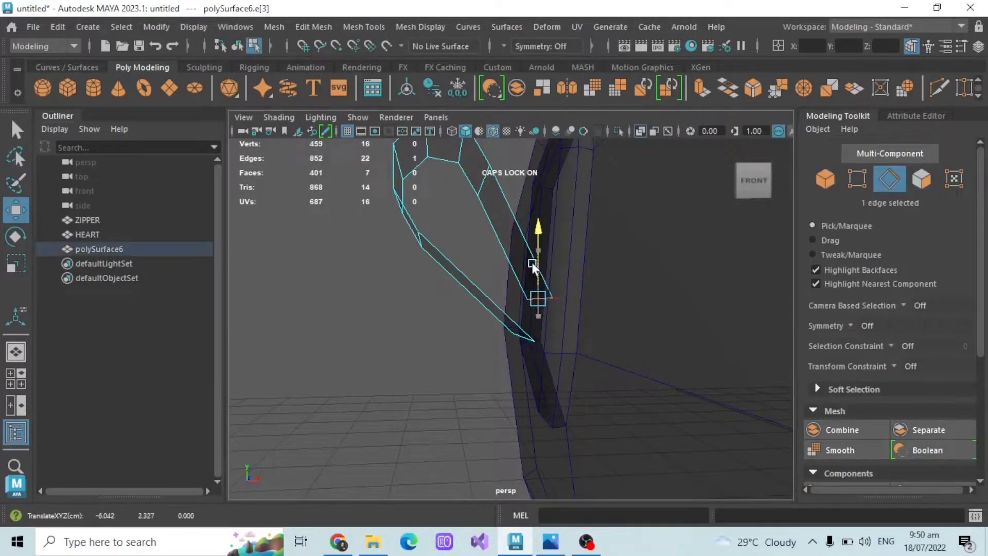
left_click(639, 131)
scroll(332, 312, "down", 4)
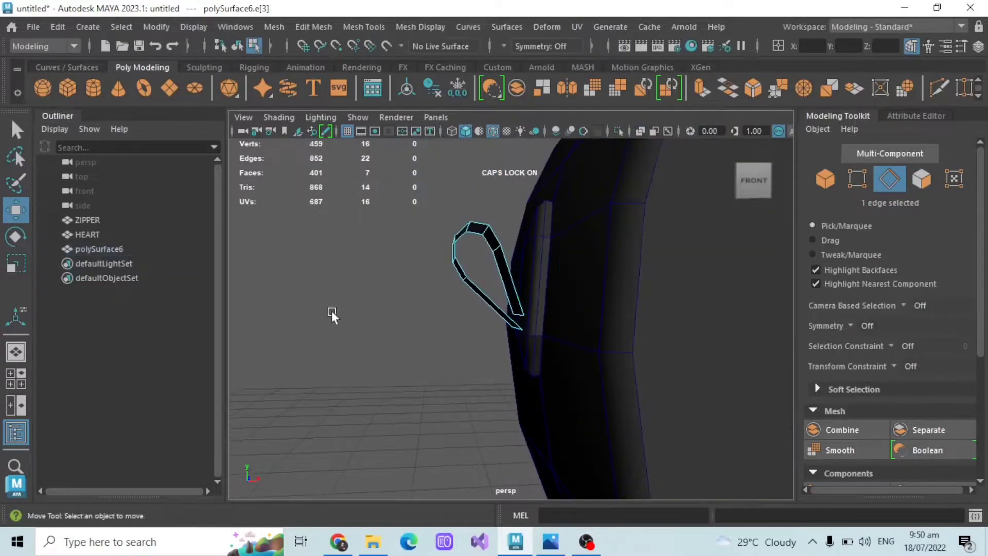
Step: Extrude all faces of the strap loop with a Local Translate Z of 0.075 to give it thickness
key("F8")
left_click(490, 299)
left_click(411, 314)
left_click_drag(412, 314, 326, 313, "alt")
left_click(123, 250)
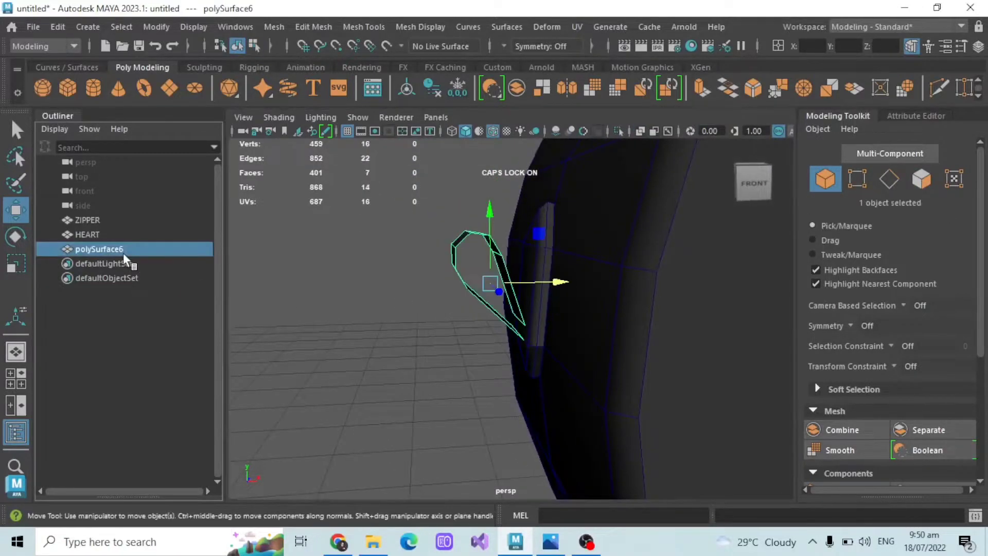
key("ctrl+e")
left_click(763, 346)
key("Return")
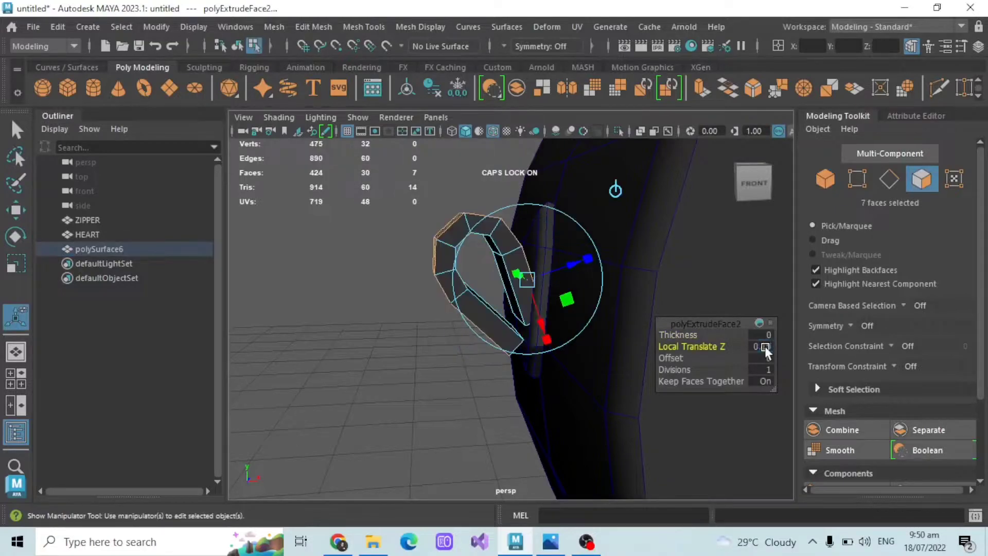
type("0.150")
key("Return")
type("075")
key("Return")
left_click(437, 326)
left_click_drag(437, 327, 458, 339, "alt")
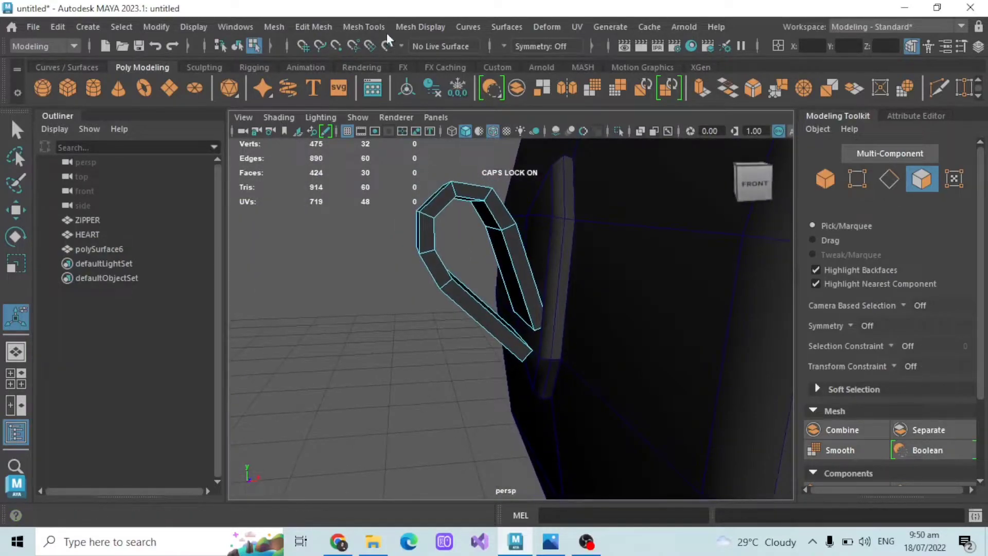
left_click_drag(427, 232, 495, 340, "alt")
Step: Rename the loop polySurface6 to STRAP and delete all history
left_click(100, 248)
double_click(100, 249)
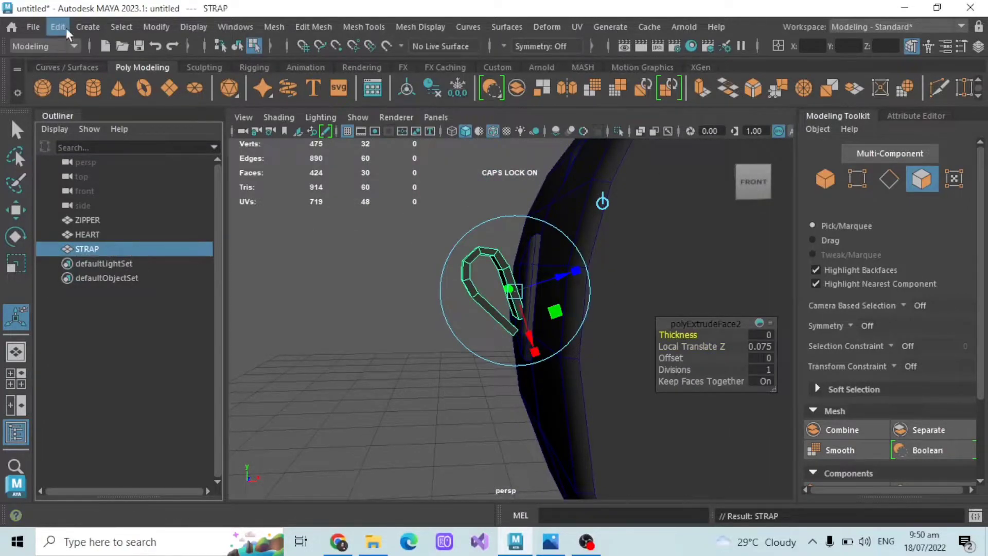
left_click(66, 28)
mouse_move(124, 214)
left_click(288, 92)
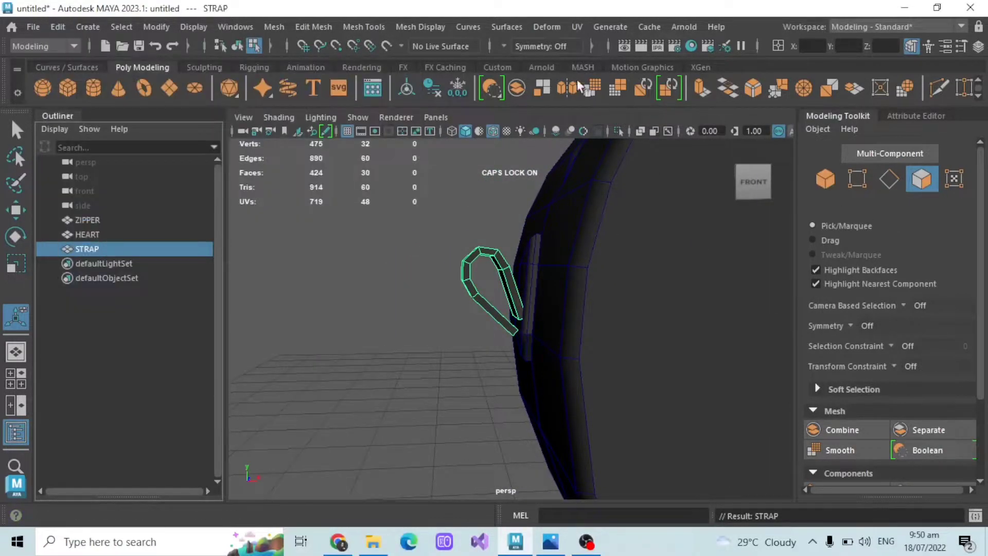
Step: Mirror the STRAP loop as a copy across the world X axis, combined with the original and without merging borders
left_click_drag(643, 268, 496, 297, "alt")
double_click(569, 89)
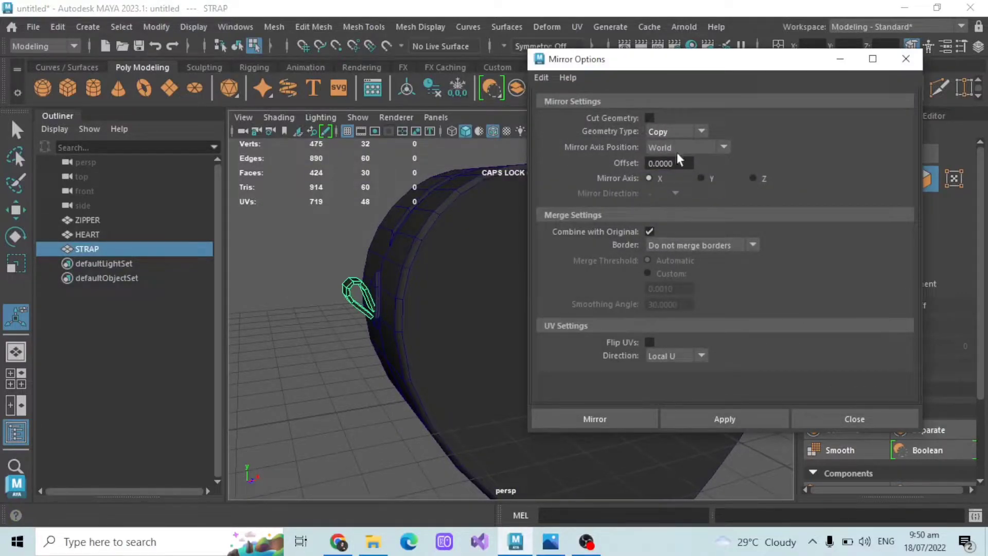
left_click(600, 412)
scroll(453, 355, "down", 3)
left_click_drag(453, 355, 286, 356, "alt")
left_click(908, 60)
Step: Select the heart's edge directly below the strap loop's lower end
middle_click_drag(489, 276, 667, 314, "alt")
left_click_drag(668, 314, 495, 269, "alt")
scroll(404, 350, "up", 3)
middle_click_drag(404, 350, 612, 307, "alt")
scroll(523, 311, "up", 3)
middle_click_drag(423, 309, 517, 336, "alt")
scroll(518, 336, "up", 2)
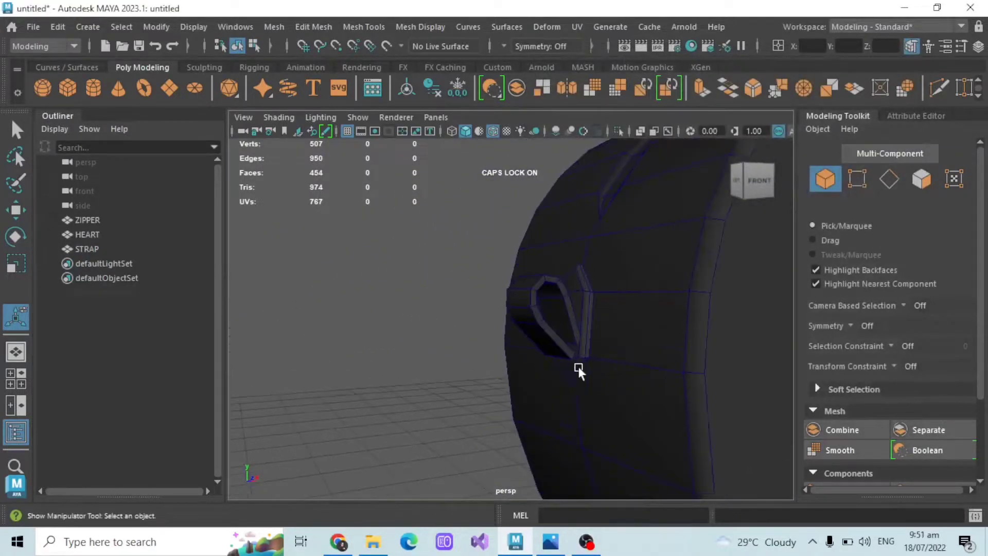
scroll(592, 372, "up", 4)
middle_click_drag(599, 376, 461, 332, "alt")
left_click_drag(460, 332, 425, 274, "alt")
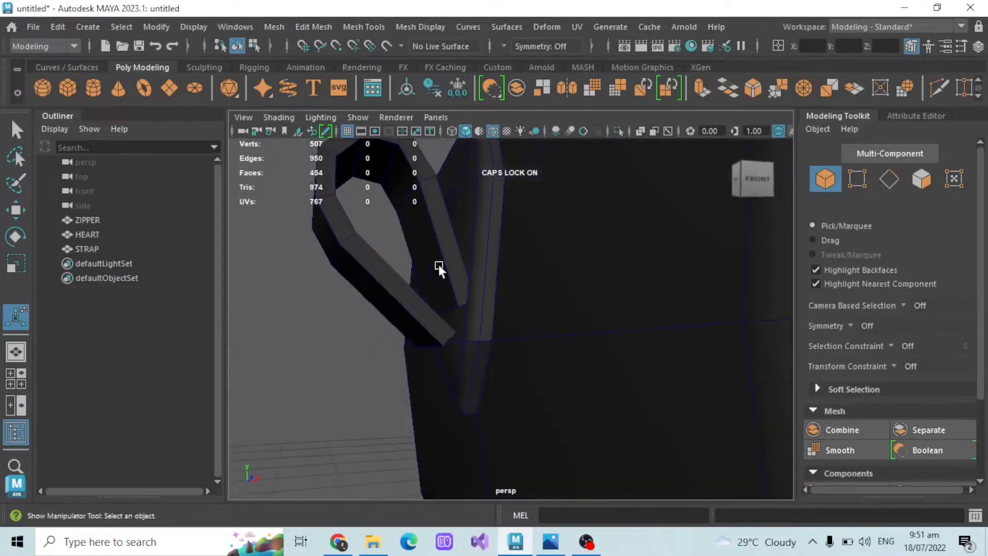
left_click(439, 249)
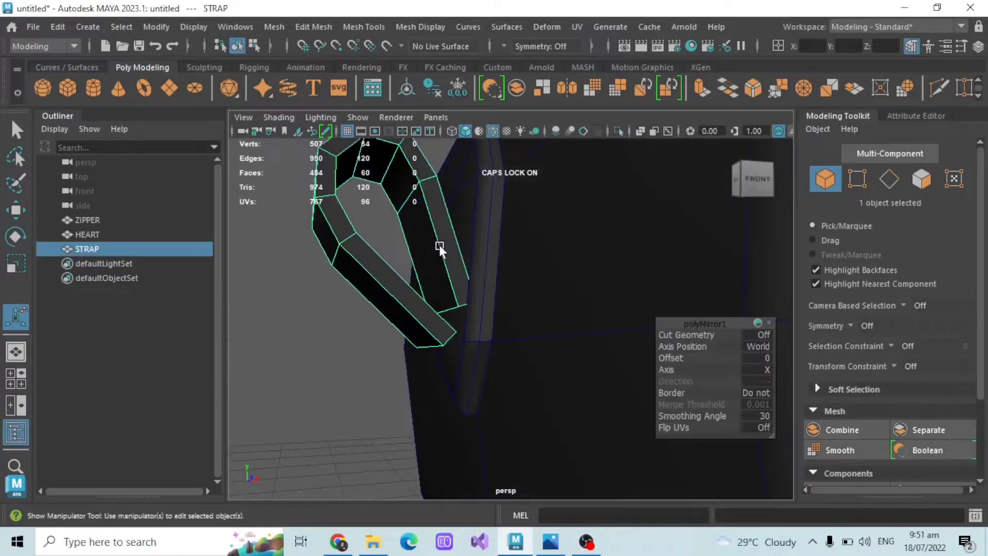
left_click(16, 132)
left_click_drag(464, 232, 464, 316, "alt")
left_click(893, 183)
double_click(466, 326)
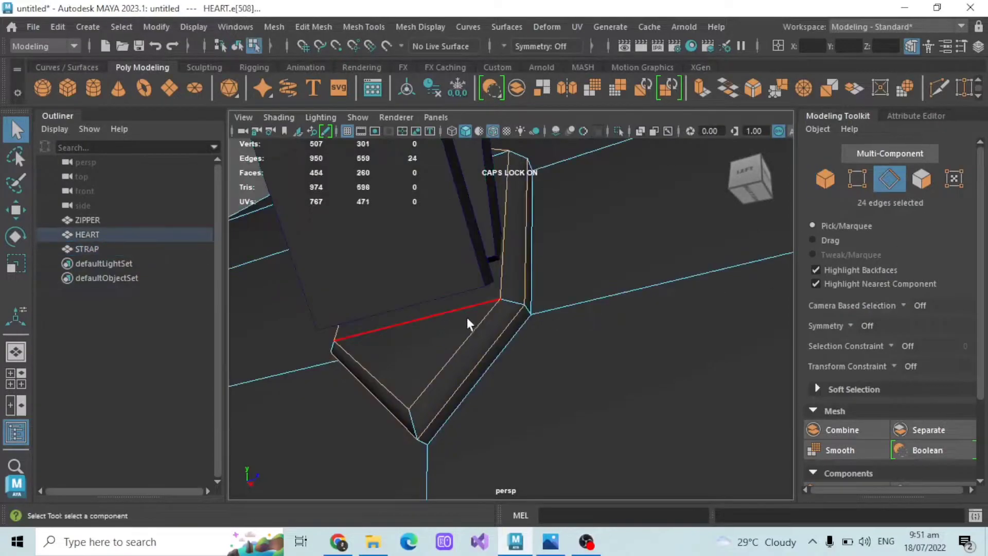
left_click_drag(449, 311, 432, 326, "alt")
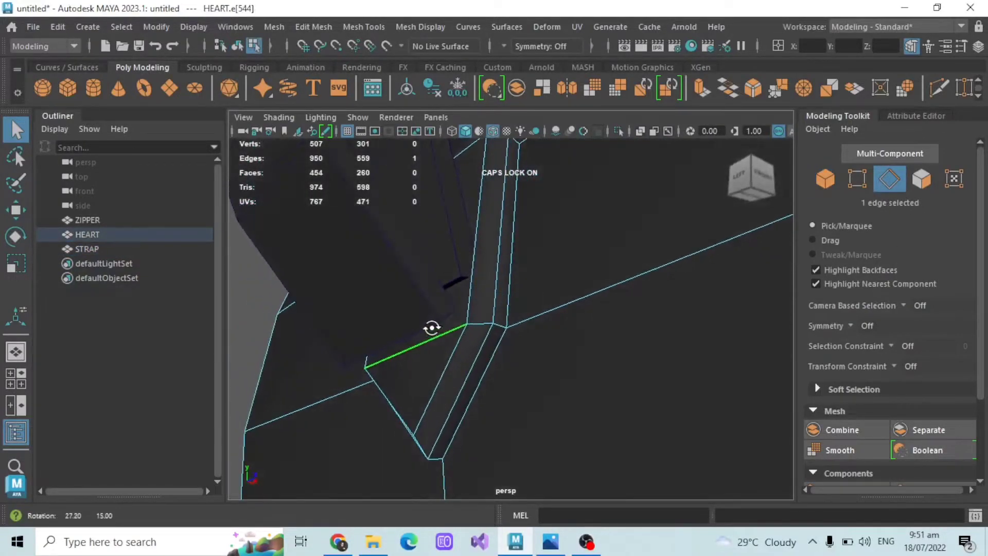
Step: Bevel the selected heart edge with 2 segments and a fraction of 1
scroll(853, 329, "down", 4)
left_click(927, 387)
left_click_drag(525, 331, 466, 329, "alt")
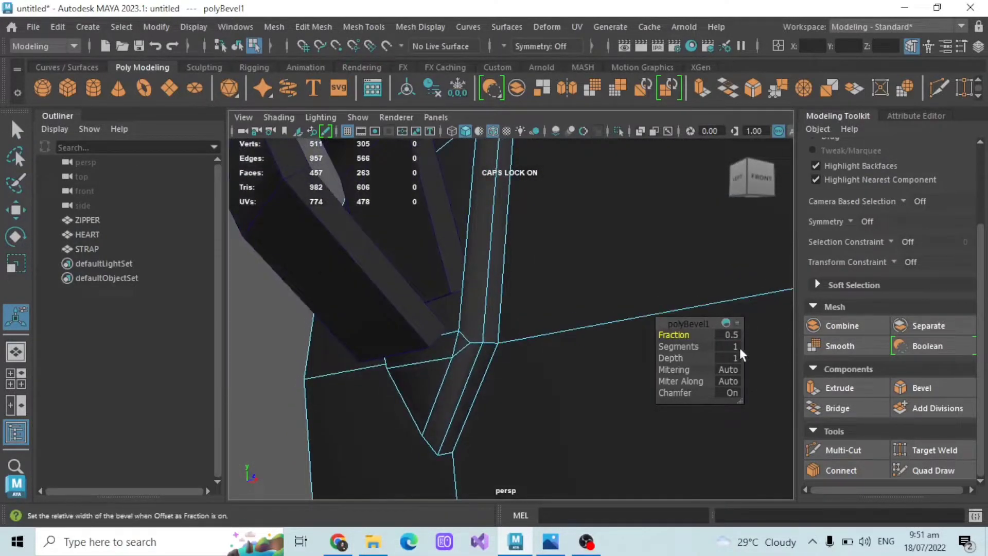
left_click_drag(728, 345, 604, 280, "alt")
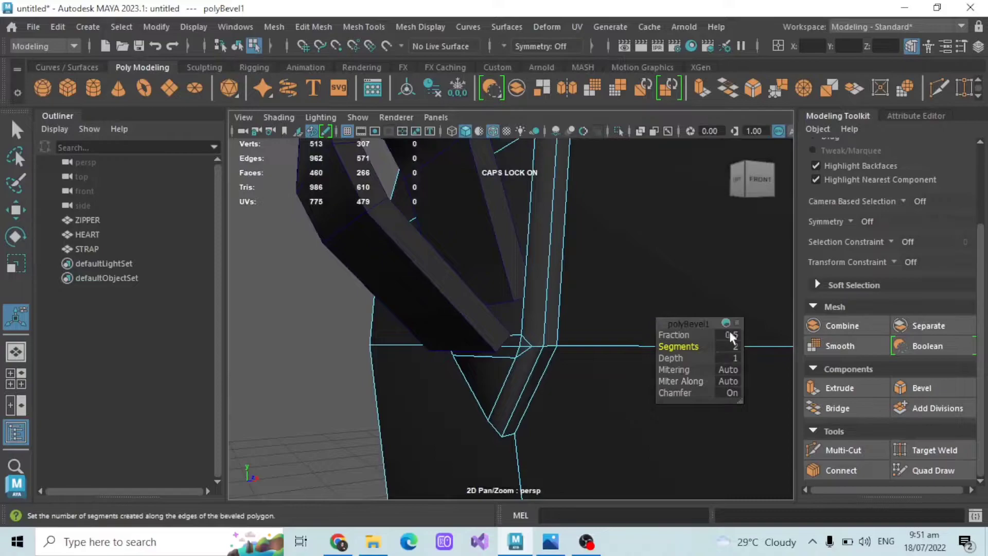
type("1")
key("Return")
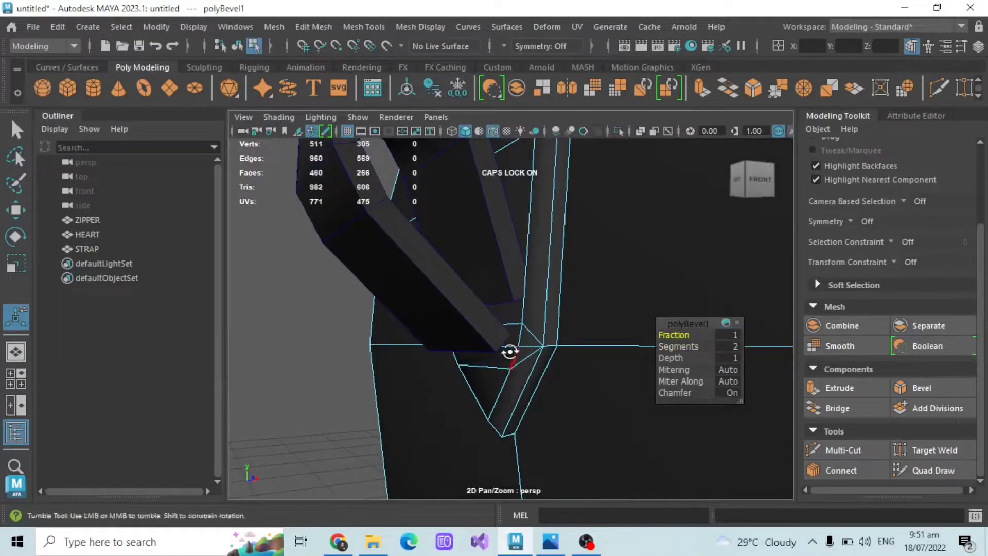
left_click_drag(509, 357, 514, 349, "alt")
scroll(518, 345, "down", 4)
left_click(418, 341)
left_click_drag(418, 341, 443, 353, "alt")
scroll(556, 331, "down", 5)
middle_click_drag(556, 330, 535, 329, "alt")
left_click_drag(535, 329, 618, 317, "alt")
middle_click_drag(617, 317, 669, 317, "alt")
Step: Undo the bevel on the heart edge below the strap loop
key("ctrl+z")
key("ctrl+z")
key("ctrl+z")
key("ctrl+z")
key("ctrl+z")
key("ctrl+z")
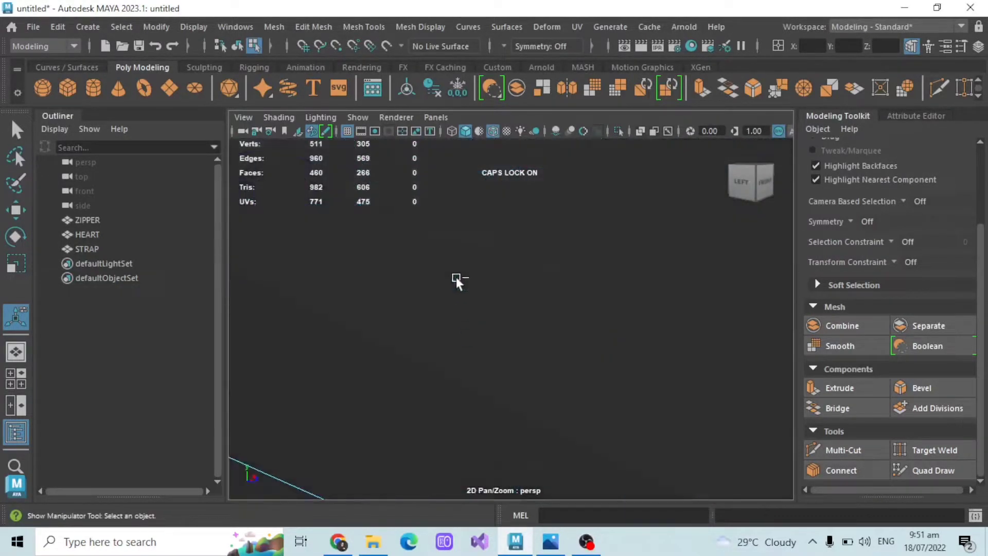
key("ctrl+z")
key("ctrl+z")
key("ctrl+z")
key("ctrl+z")
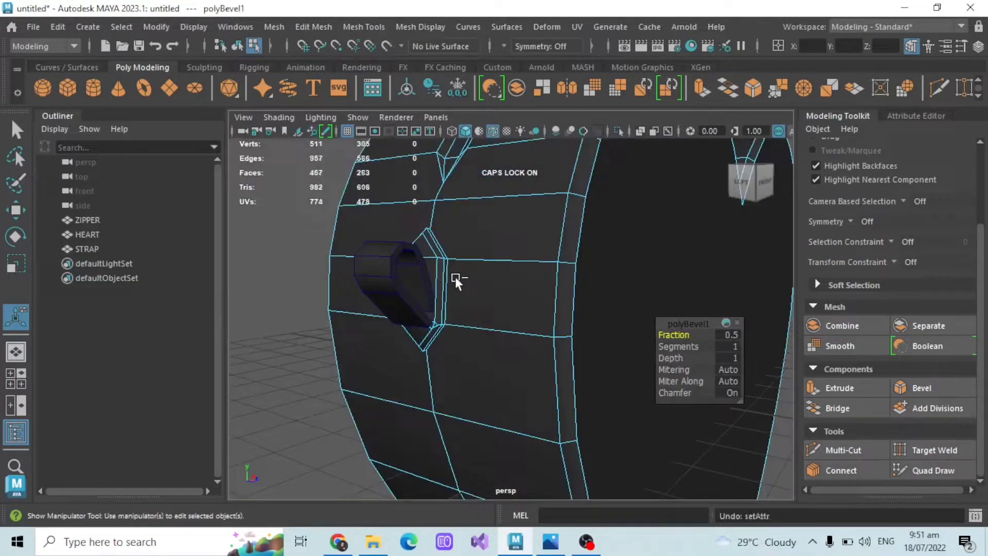
Step: Turn on Object X symmetry and bevel the heart edges below both strap loops with 2 segments and a fraction of 1.25
left_click(535, 45)
left_click(545, 64)
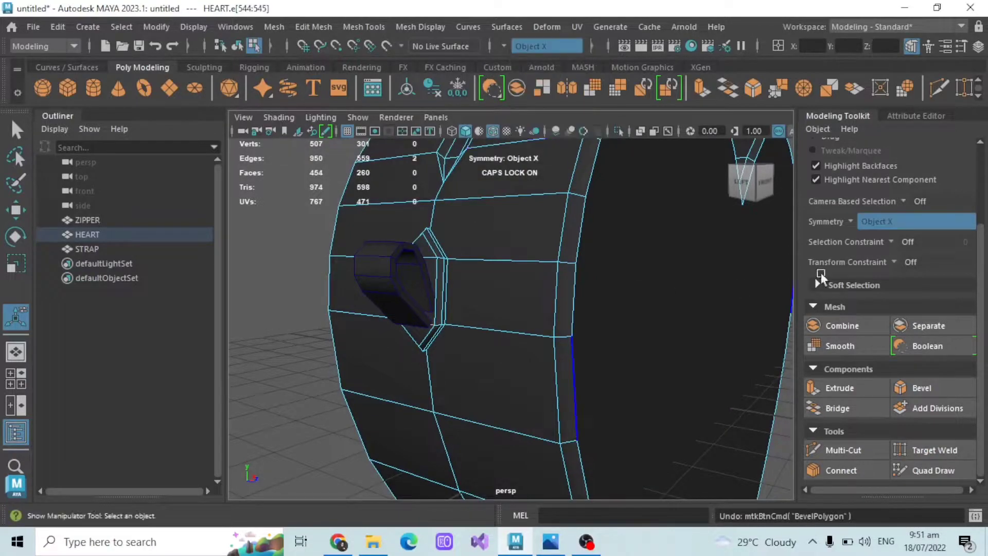
left_click(918, 387)
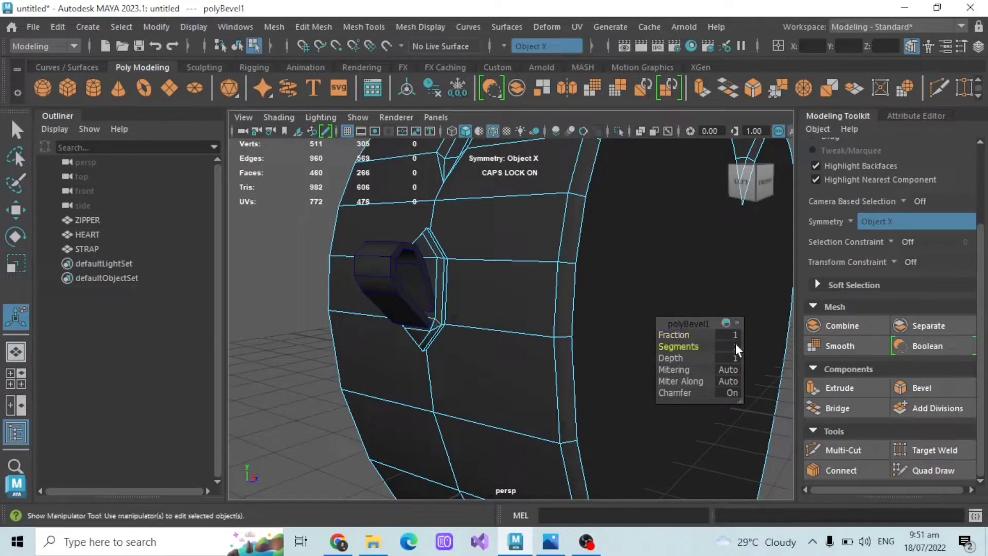
left_click(730, 336)
type("1")
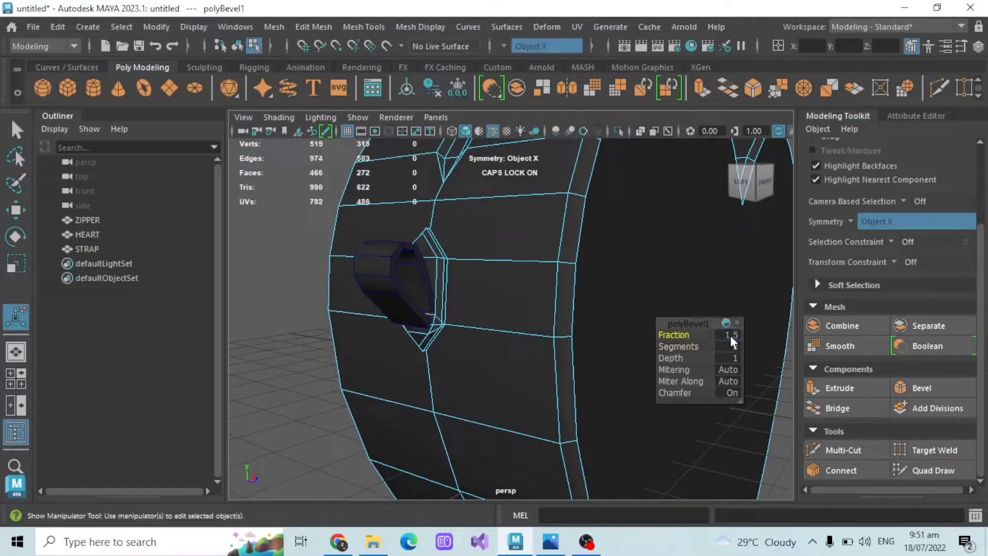
type(".25")
key("Return")
left_click_drag(535, 327, 499, 319, "alt")
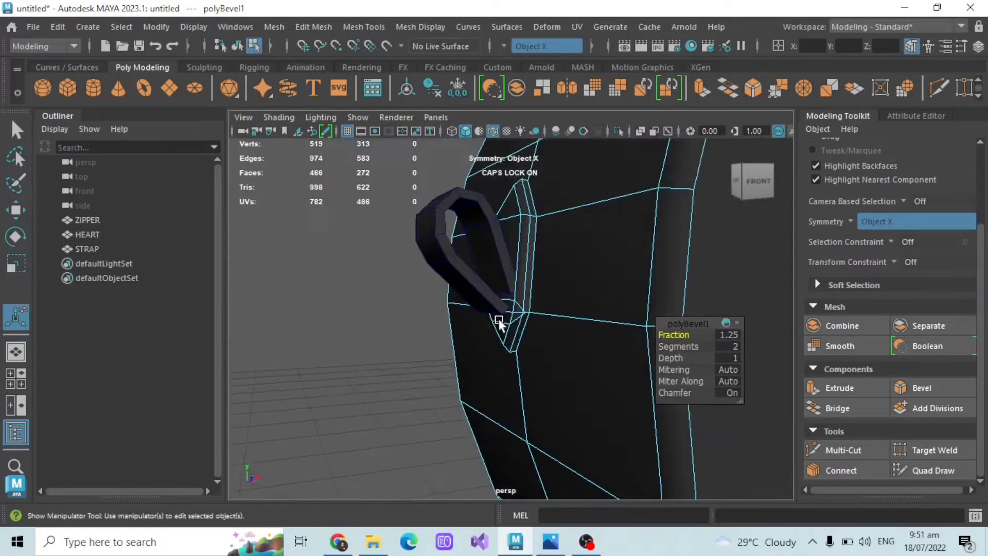
scroll(890, 180, "up", 3)
left_click(891, 180)
scroll(560, 293, "up", 3)
left_click_drag(560, 294, 479, 371, "alt")
left_click(504, 46)
left_click(530, 53)
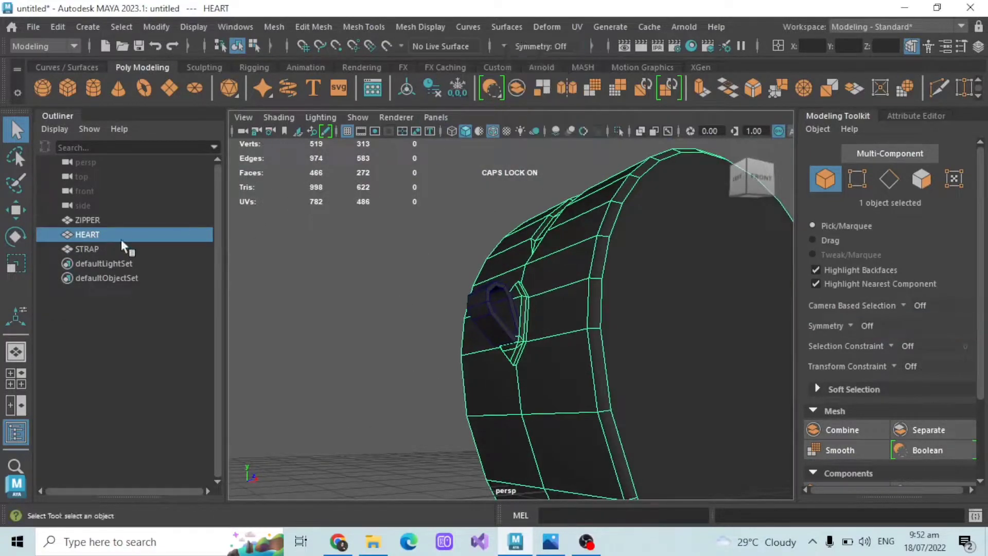
left_click(87, 248, "shift")
left_click(279, 32)
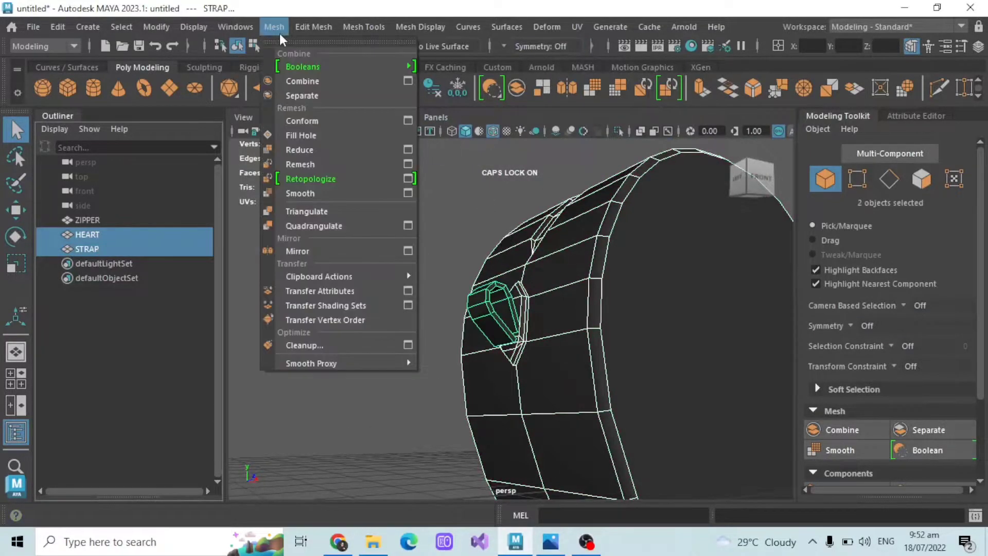
left_click(388, 368)
left_click_drag(388, 368, 440, 341, "alt")
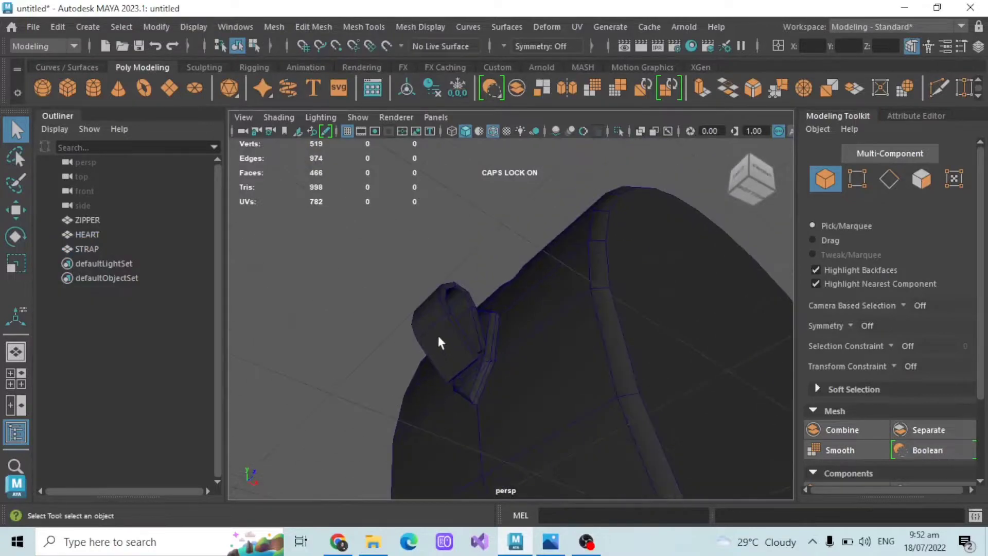
left_click(508, 46)
left_click(532, 67)
Step: Delete the strap's end faces where the loop meets the heart
left_click_drag(507, 290, 511, 300, "alt")
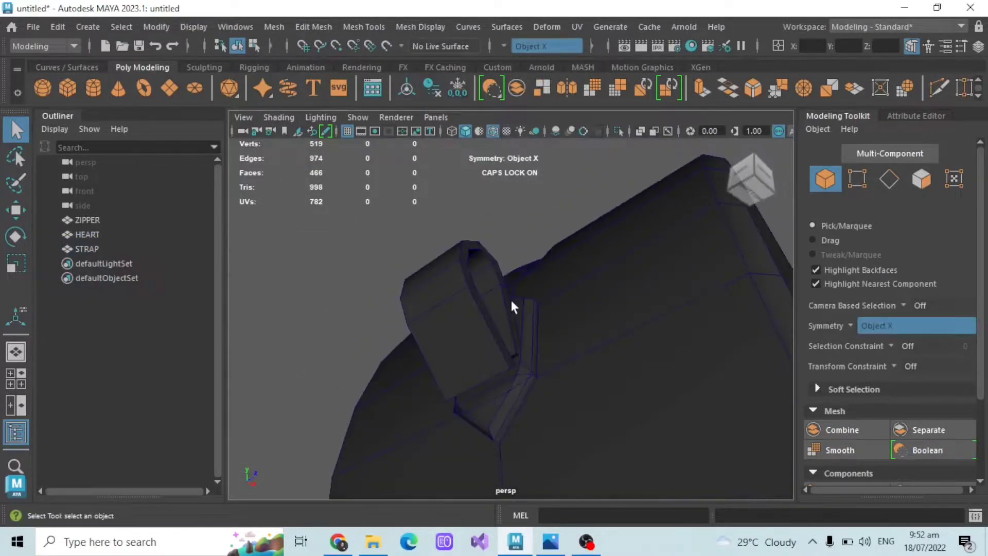
left_click(482, 335)
left_click_drag(503, 335, 733, 277, "alt")
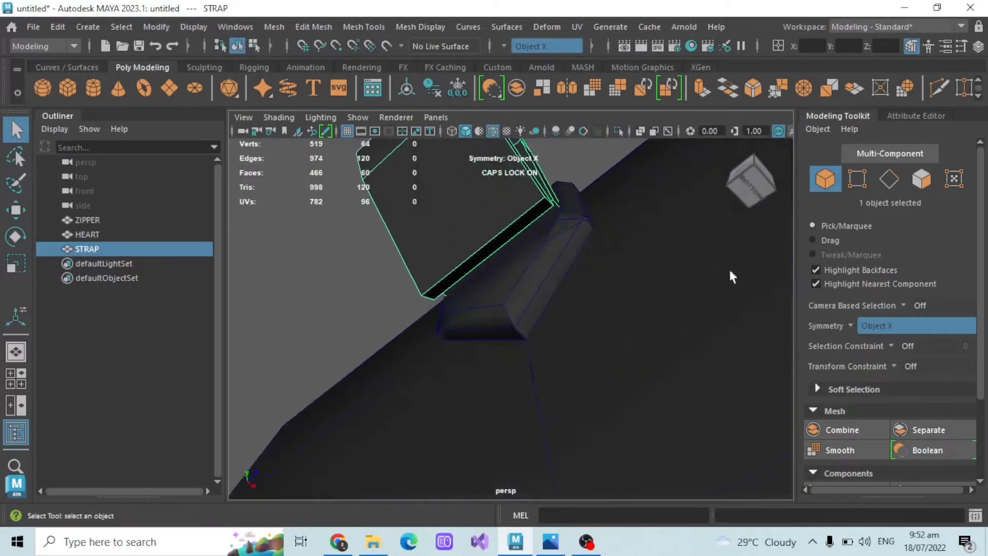
left_click(922, 180)
left_click(513, 232)
left_click_drag(513, 233, 490, 310, "alt")
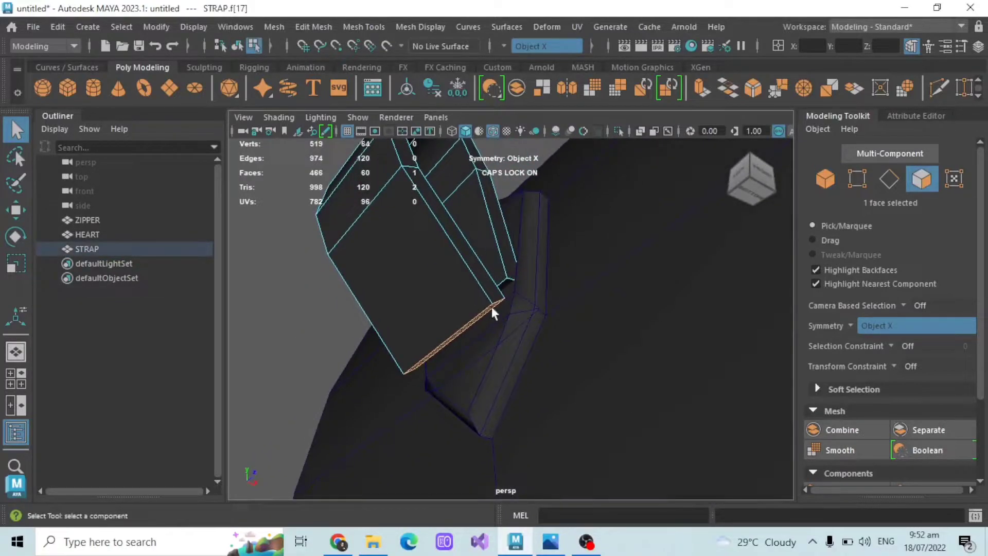
key("Delete")
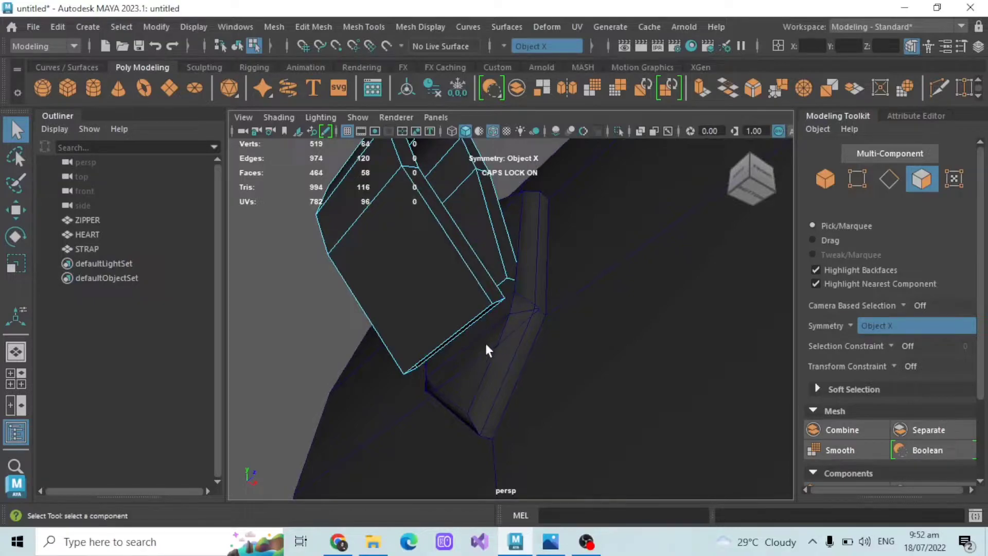
Step: Delete the lower band of the heart's bevel beneath the strap loop on both sides
left_click(485, 322)
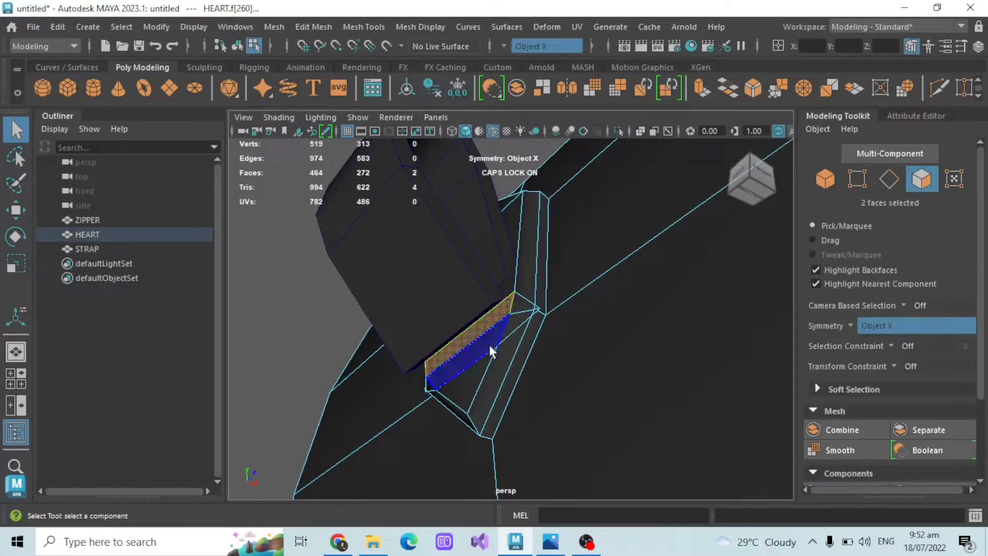
key("Delete")
left_click_drag(489, 344, 526, 106, "alt")
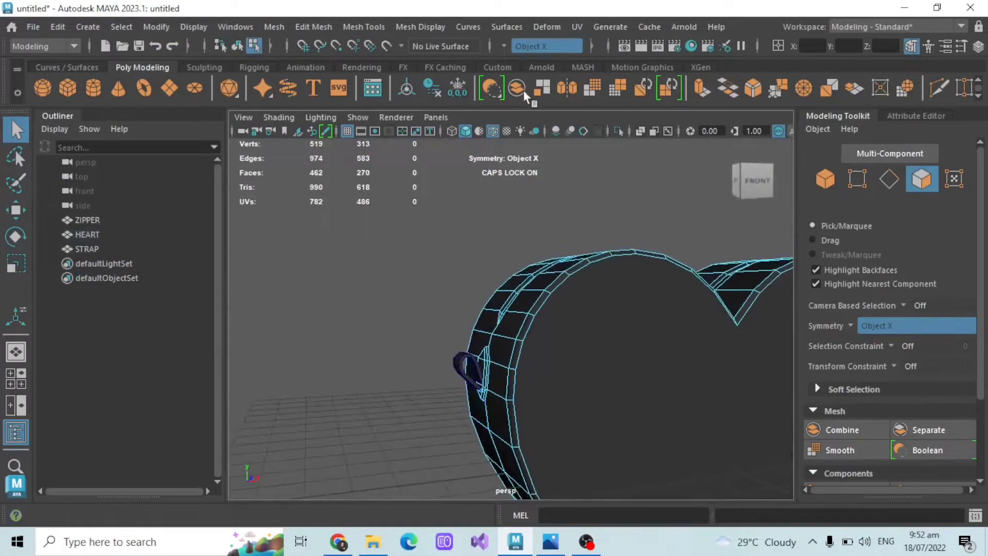
Step: Combine HEART and STRAP into a single mesh and delete its history
left_click(97, 234)
left_click(98, 248, "ctrl")
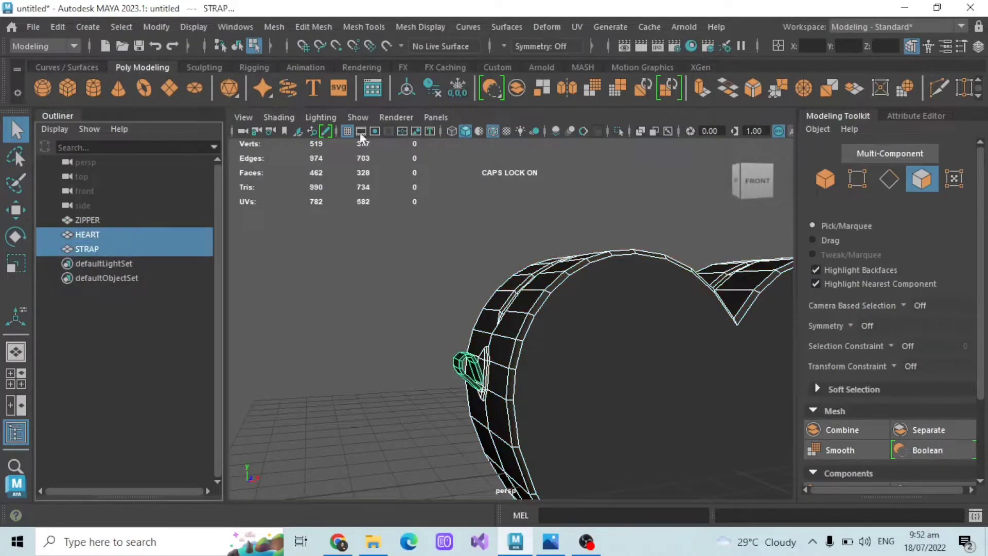
left_click(274, 26)
left_click(289, 78)
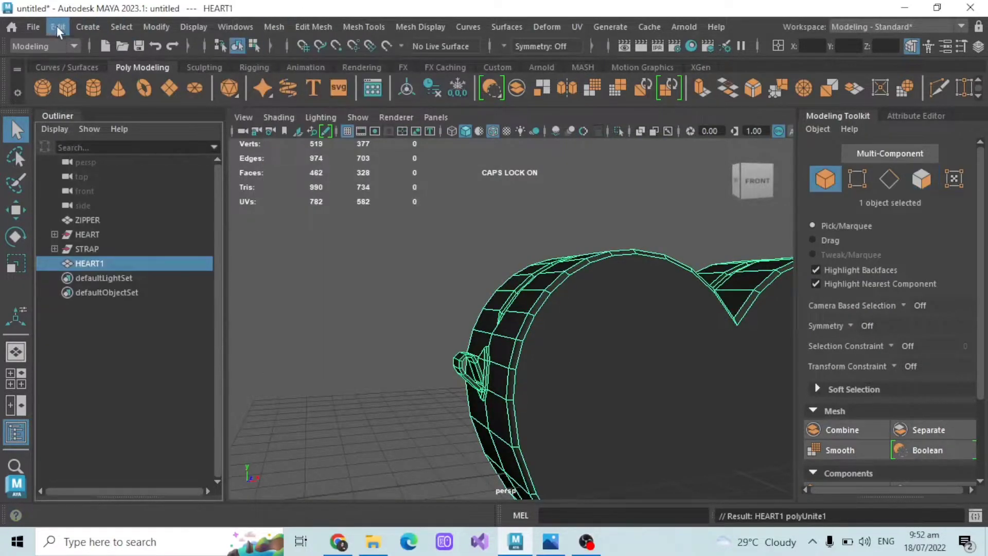
left_click(57, 27)
mouse_move(113, 215)
left_click(276, 78)
left_click(58, 27)
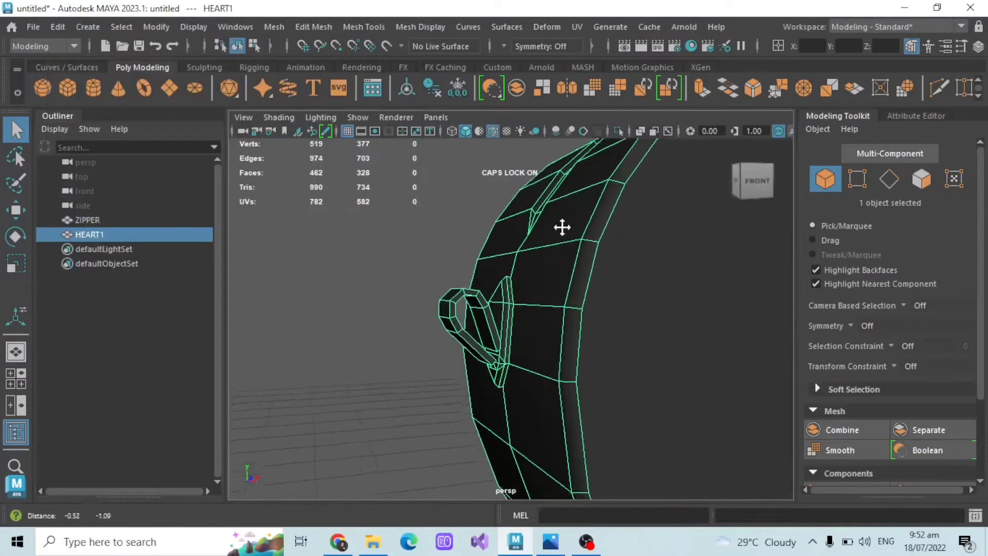
Step: With Object X symmetry on, target-weld the end edges of the loop's lower strip to the opening in the heart
scroll(563, 225, "up", 3)
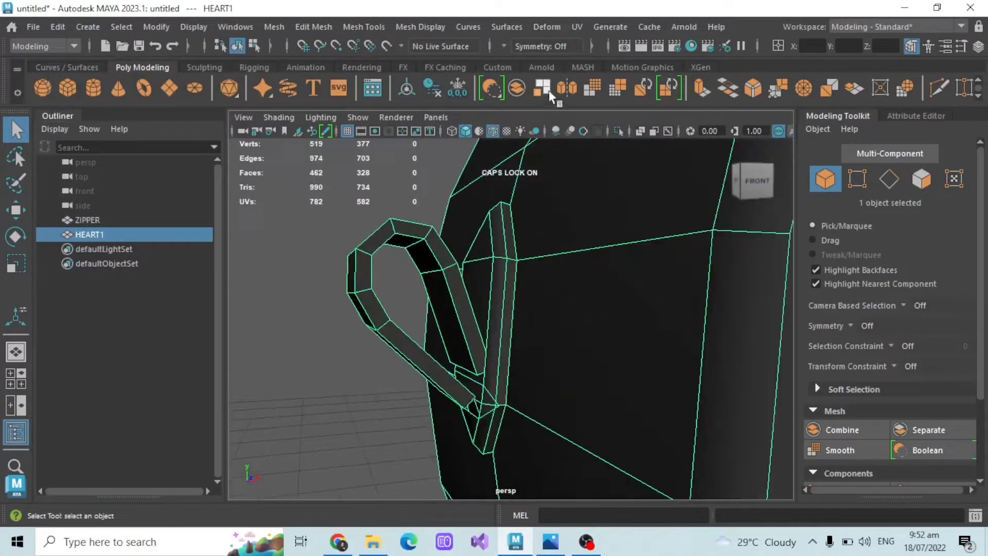
left_click(519, 46)
left_click(523, 66)
scroll(567, 237, "up", 3)
left_click_drag(566, 237, 572, 243, "alt")
middle_click_drag(573, 243, 427, 273, "alt")
left_click_drag(427, 273, 425, 302, "alt")
scroll(426, 302, "up", 3)
middle_click_drag(433, 309, 478, 342, "alt")
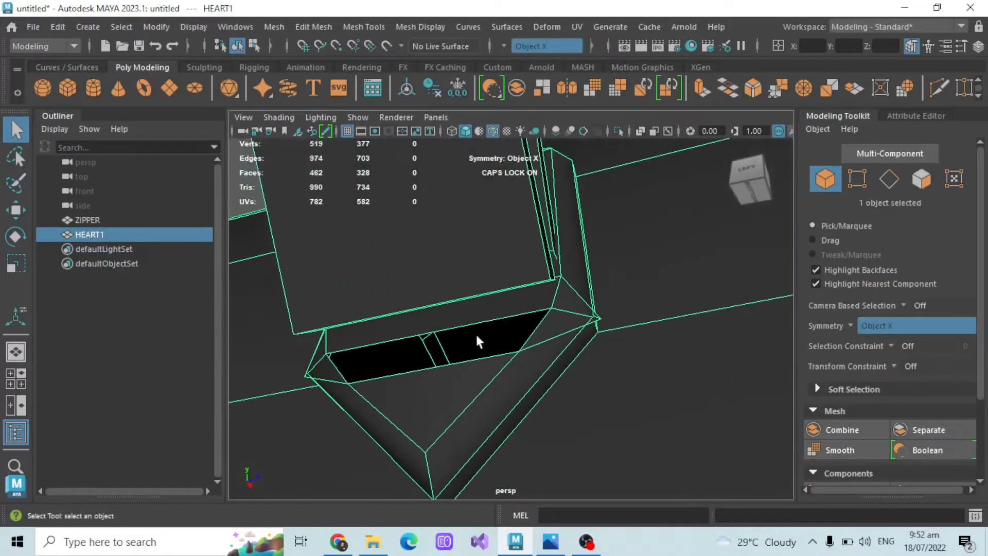
left_click(889, 178)
scroll(906, 378, "down", 3)
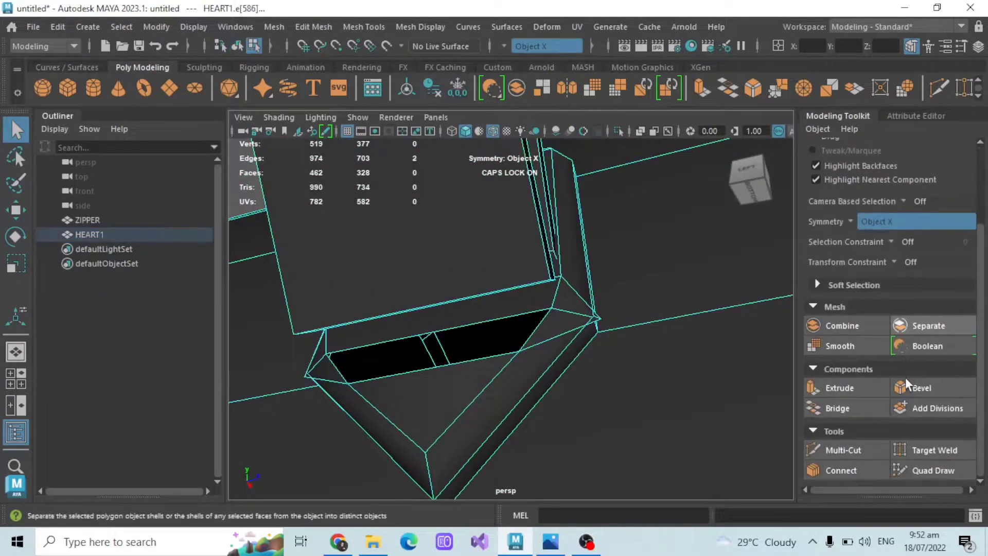
left_click(935, 452)
left_click_drag(426, 315, 535, 270, "alt")
left_click_drag(530, 284, 526, 242)
Step: Delete the remaining upper bevel band on the heart between the loop's two strips, on both sides
left_click_drag(479, 263, 521, 343, "alt")
mouse_move(521, 344)
left_mouse_down("alt")
mouse_move(593, 324)
mouse_move(558, 353)
mouse_move(523, 331)
mouse_move(489, 335)
mouse_move(511, 347)
left_mouse_up("alt")
scroll(493, 333, "up", 4)
scroll(897, 202, "down", 2)
scroll(917, 198, "up", 5)
left_click(921, 180)
scroll(489, 334, "up", 2)
left_click(527, 344)
key("Delete")
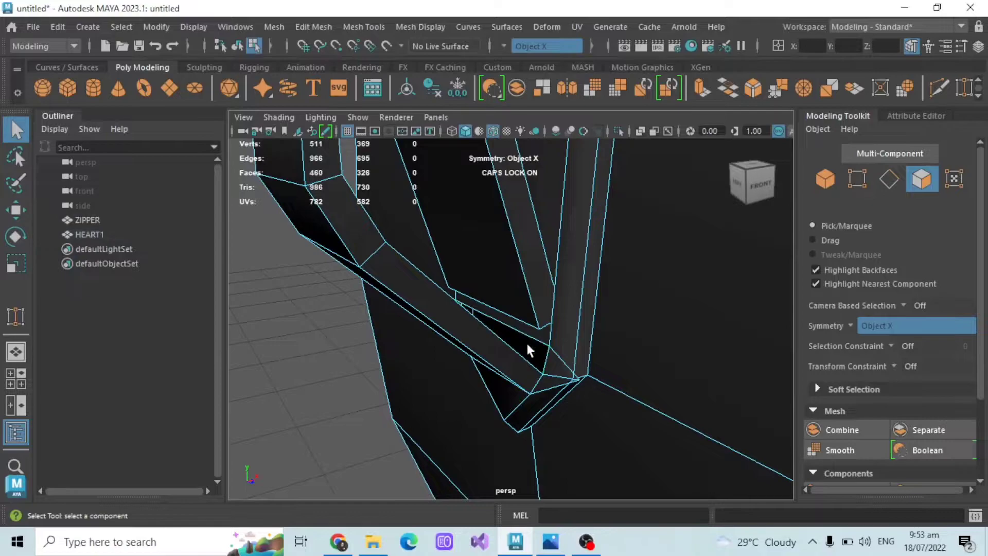
Step: Using X-ray display, try to target-weld the end edges of the loop's upper strip to the opening in the heart
scroll(905, 360, "down", 2)
left_click(929, 452)
left_click_drag(561, 338, 538, 329, "alt")
middle_click_drag(538, 329, 564, 385, "alt")
left_click(640, 131)
scroll(581, 220, "up", 2)
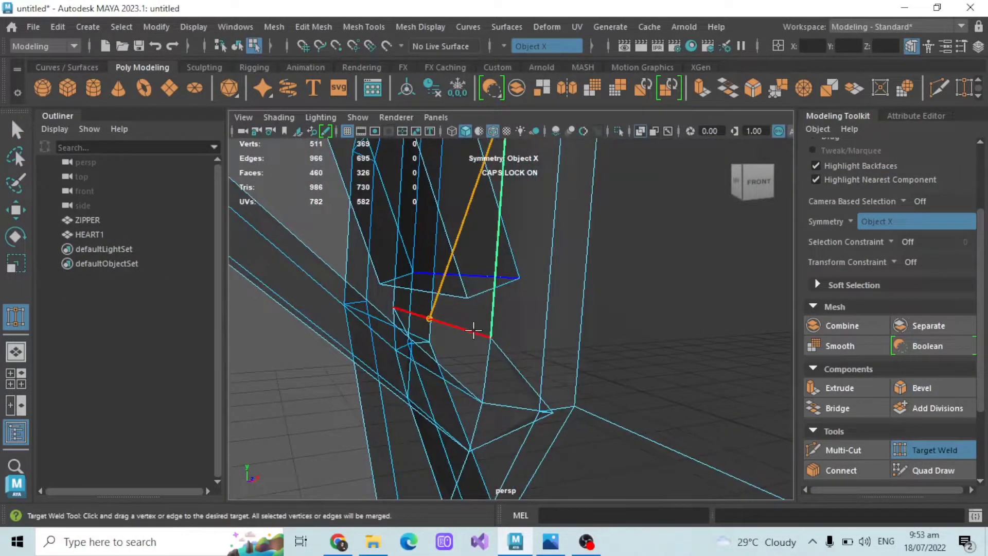
left_click_drag(474, 332, 486, 379)
left_click_drag(487, 378, 524, 381, "alt")
mouse_move(525, 381)
left_mouse_down("alt")
mouse_move(569, 404)
mouse_move(512, 393)
left_mouse_up("alt")
middle_click_drag(511, 392, 496, 412, "alt")
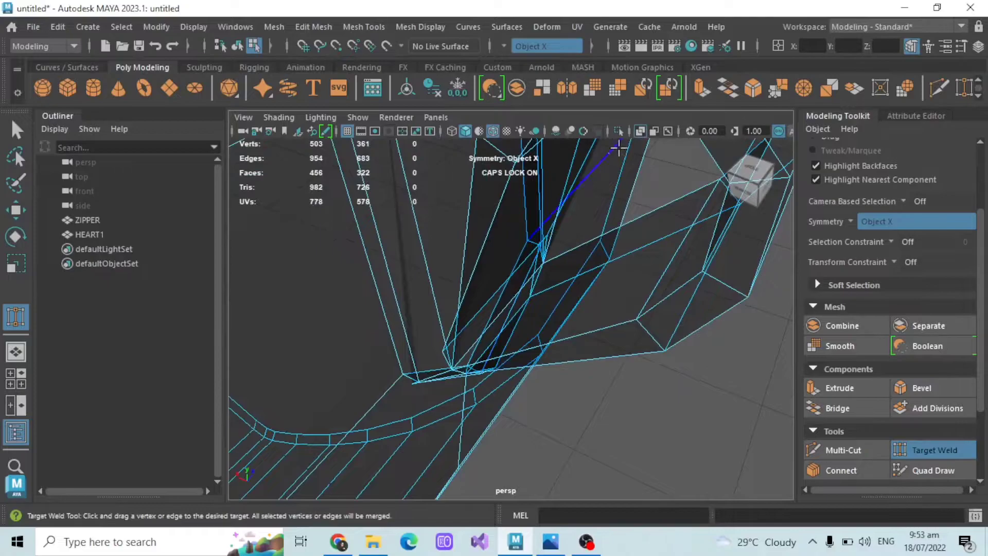
left_click(640, 130)
scroll(544, 332, "up", 1)
left_click_drag(544, 332, 523, 336, "alt")
Step: Undo the edge welds between the loop's upper strip and the heart
key("ctrl+z")
key("ctrl+z")
key("ctrl+z")
key("ctrl+z")
Step: With Object X symmetry and X-ray display, target-weld the end edges of the loop's upper strip to the opening in the heart
left_click_drag(537, 330, 547, 370, "alt")
key("F10")
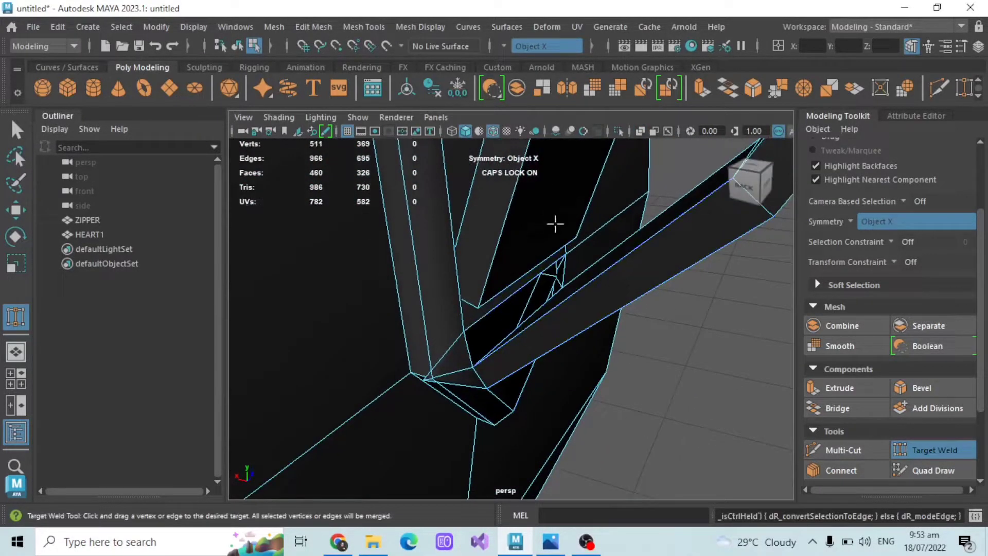
left_click(641, 131)
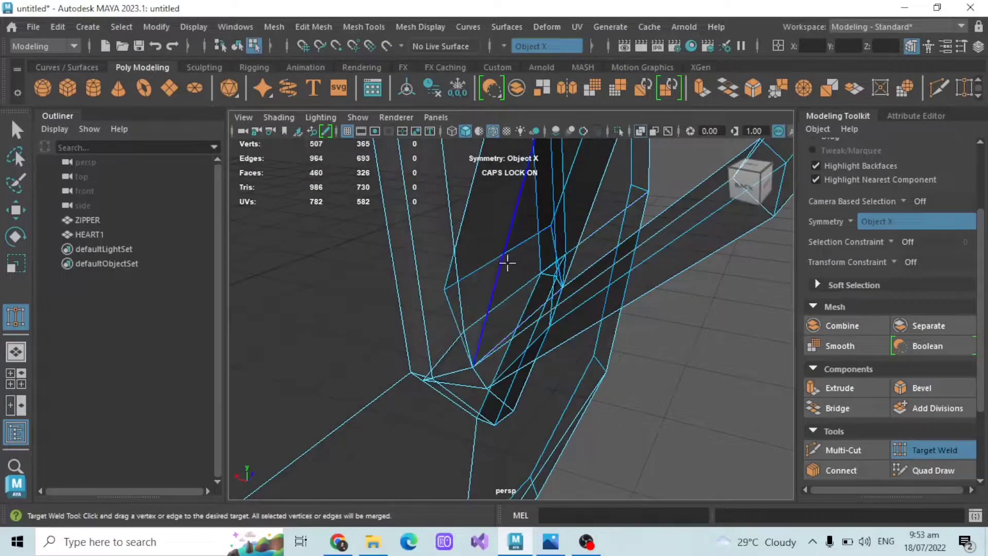
left_click_drag(462, 342, 459, 330)
left_click_drag(458, 330, 507, 366, "alt")
left_click(641, 131)
scroll(503, 353, "up", 2)
left_click(640, 130)
scroll(523, 254, "up", 2)
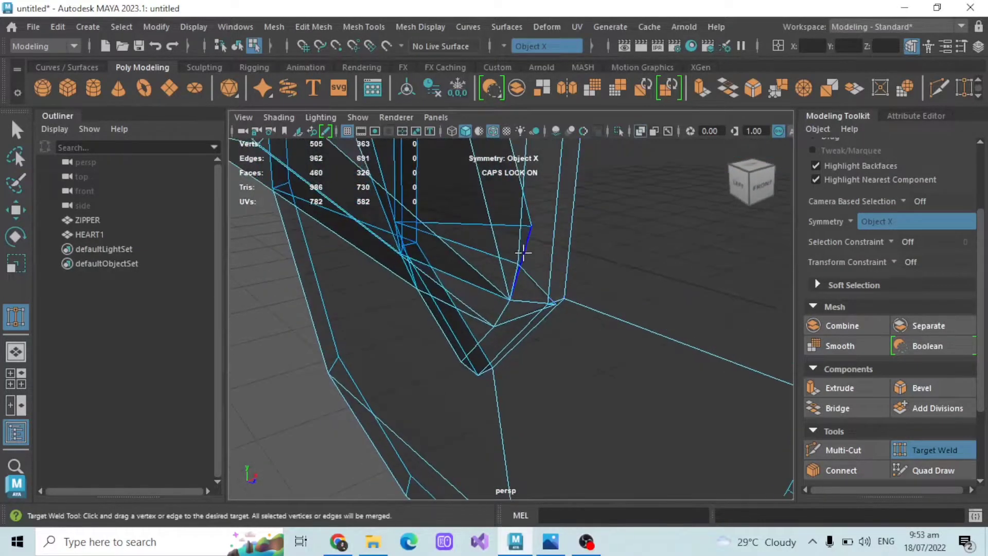
left_click_drag(519, 272, 519, 336)
scroll(514, 275, "down", 3)
left_click(638, 131)
Step: Return to object mode, turn symmetry off and examine the joined strap loops from several sides
left_click(237, 45)
left_click_drag(360, 347, 448, 227, "alt")
left_click(541, 45)
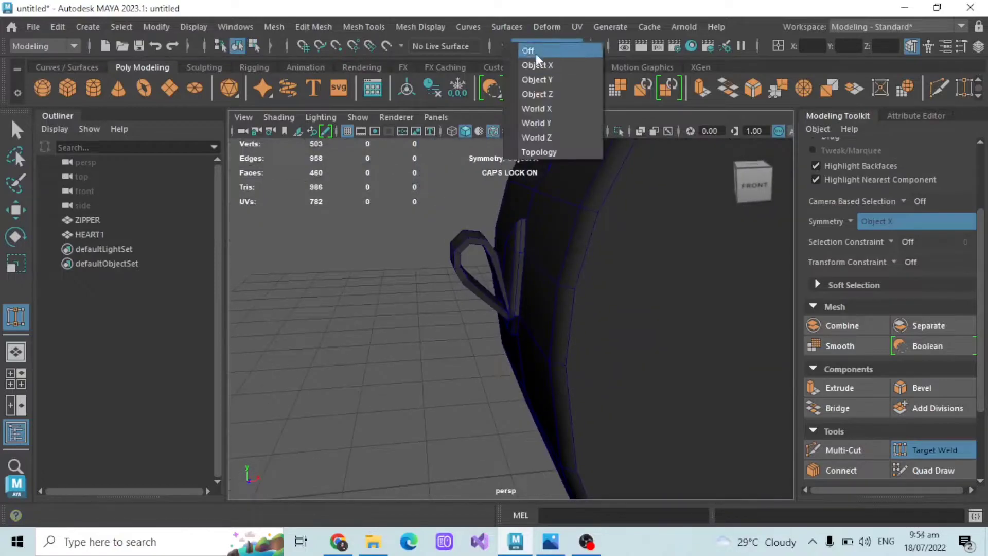
left_click(531, 48)
scroll(403, 314, "down", 3)
left_click_drag(373, 257, 580, 333, "alt")
scroll(573, 367, "up", 3)
scroll(590, 377, "down", 5)
scroll(492, 283, "up", 3)
left_click_drag(492, 283, 385, 345, "alt")
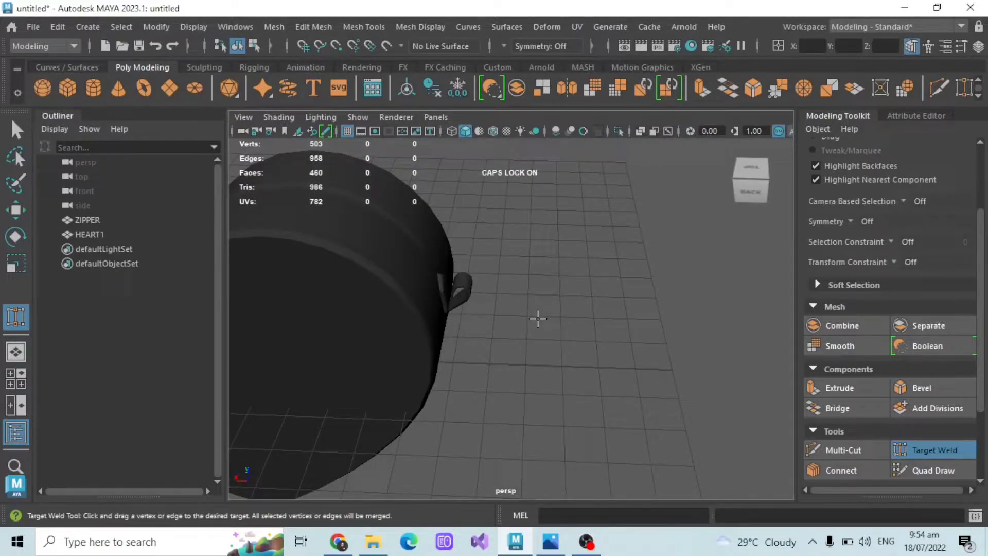
left_click_drag(570, 276, 600, 276, "alt")
scroll(882, 247, "up", 3)
Step: Try to insert an edge loop along the side rim of the strap loop, and undo it
left_click(896, 179)
scroll(516, 263, "up", 5)
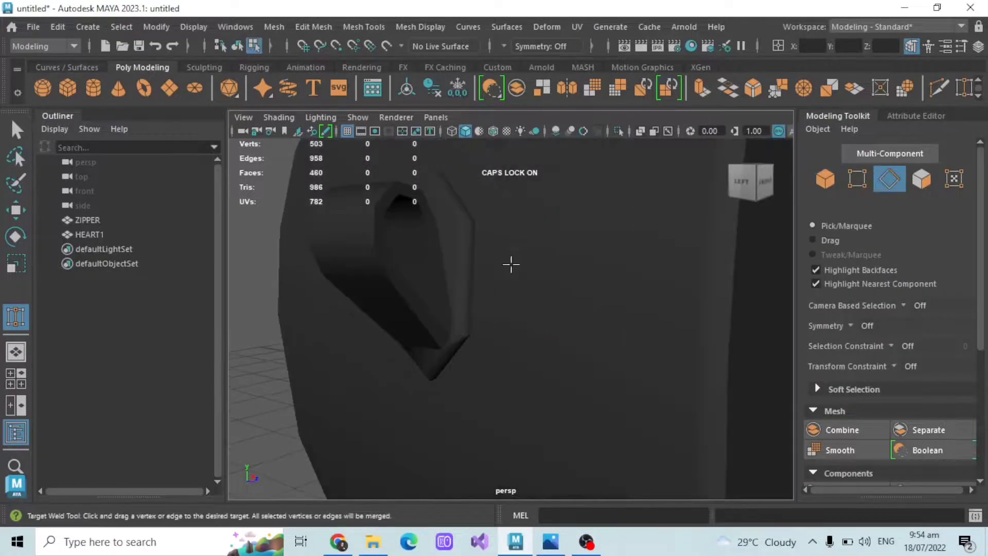
middle_click_drag(516, 264, 614, 319, "alt")
left_click(18, 131)
left_click(472, 273)
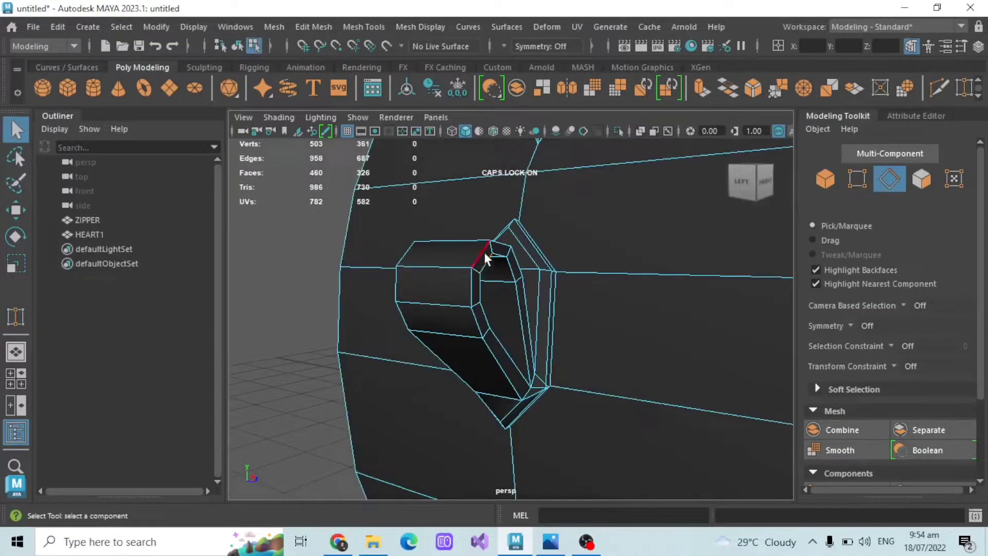
left_click(369, 27)
left_click(391, 140)
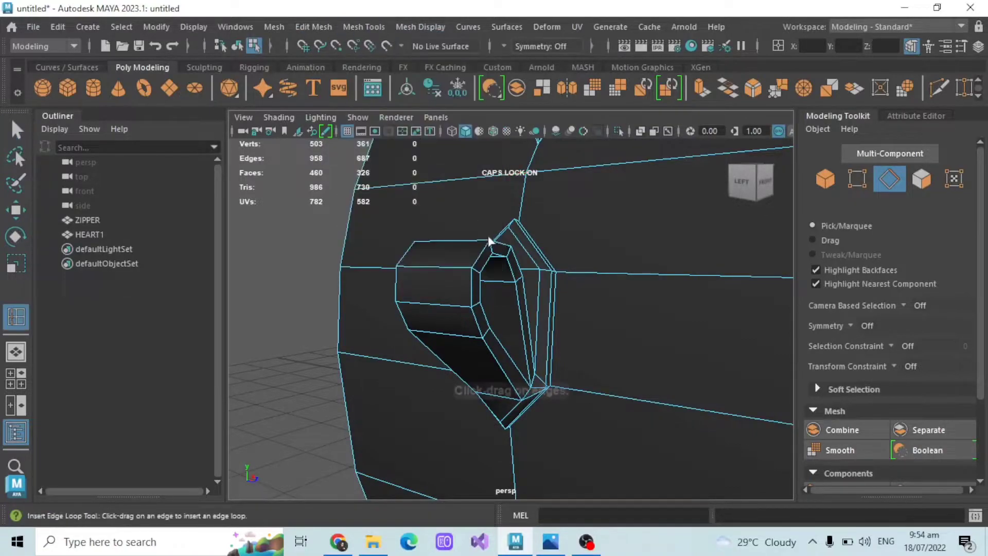
left_click(491, 249)
left_click_drag(493, 251, 474, 245, "alt")
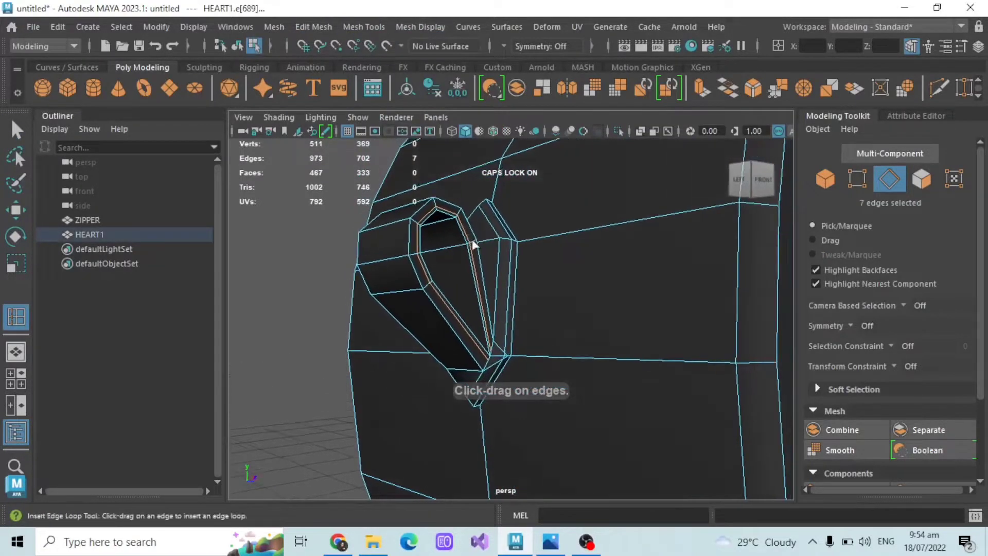
key("ctrl+z")
Step: Set Insert Edge Loop to multiple edge loops with a count of 1 and insert a centred loop along the strap loop's side rim
left_click(366, 30)
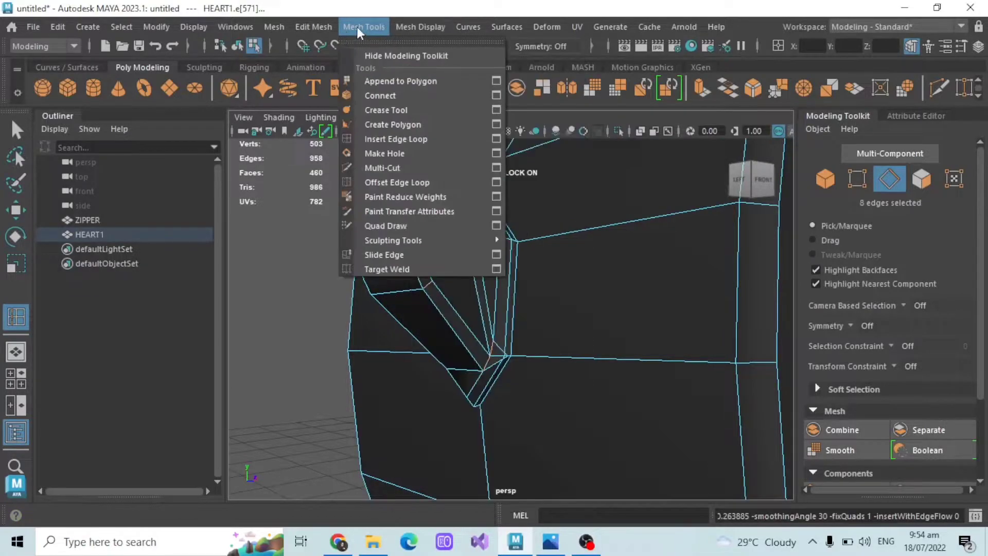
left_click(493, 138)
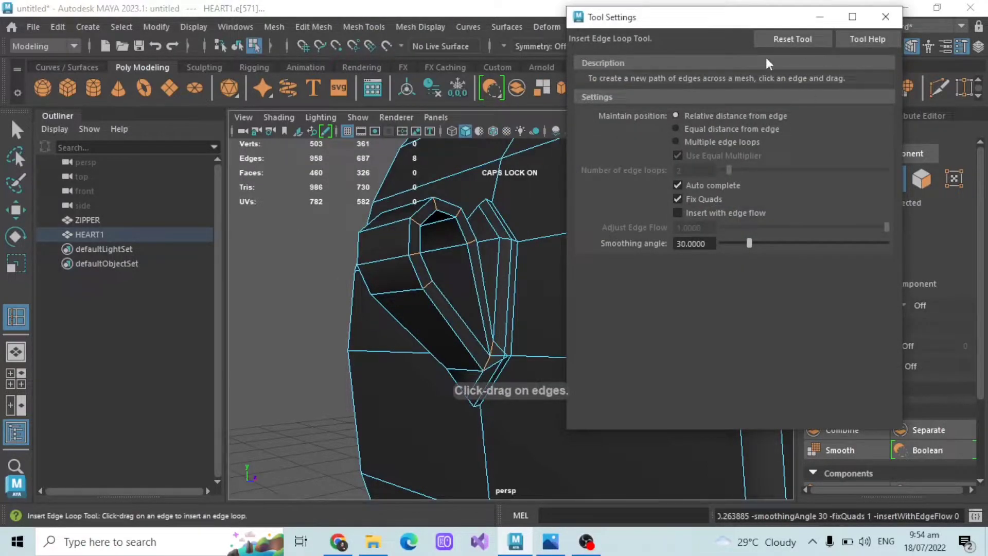
left_click(676, 142)
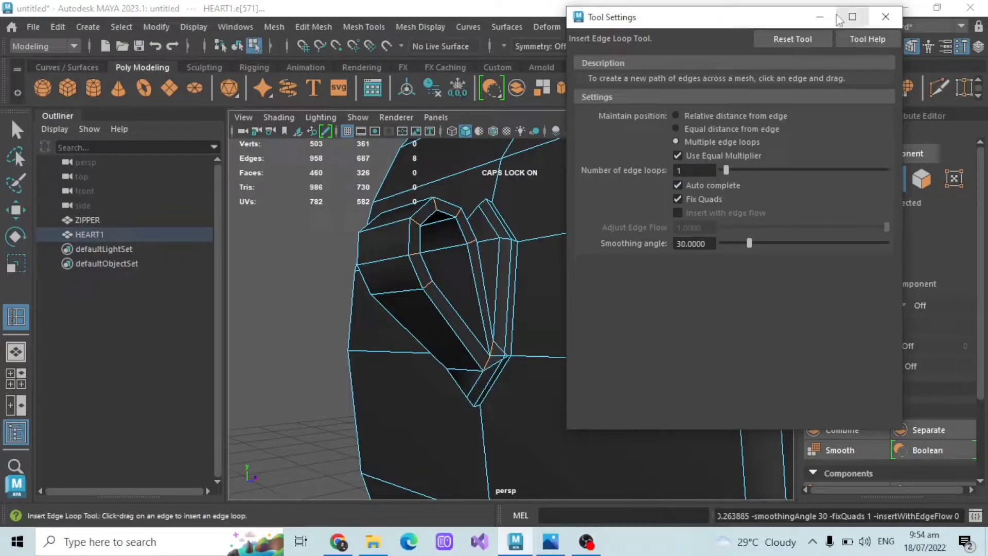
left_click(885, 16)
left_click(431, 216)
left_click_drag(421, 270, 488, 321, "alt")
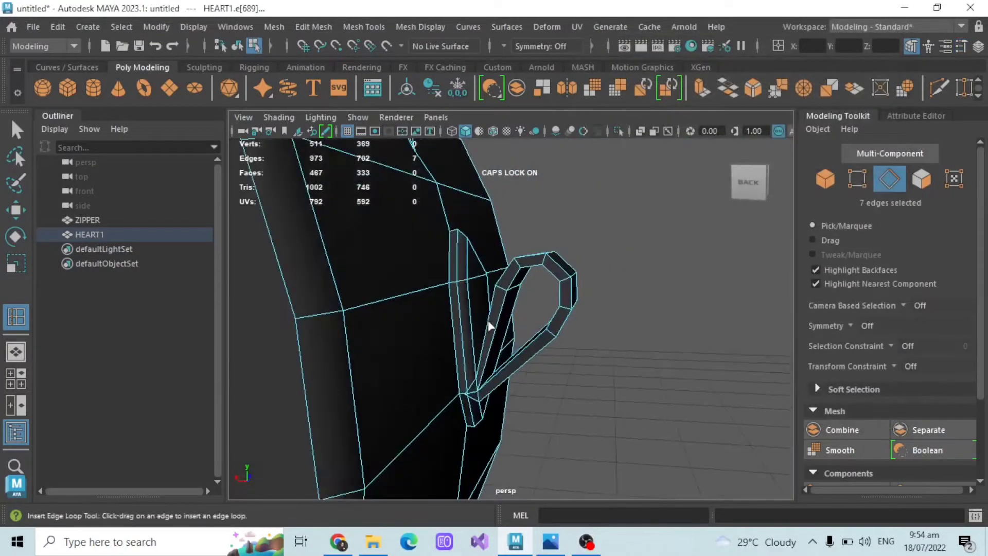
Step: Turn on Object X symmetry and insert centred edge loops along the remaining side rims of both strap loops
left_click(538, 46)
left_click(543, 78)
left_click_drag(542, 258, 432, 301, "alt")
left_click(511, 269)
scroll(402, 298, "down", 5)
scroll(540, 308, "up", 3)
left_click_drag(405, 257, 622, 277, "alt")
key("q")
left_click_drag(527, 278, 541, 298, "alt")
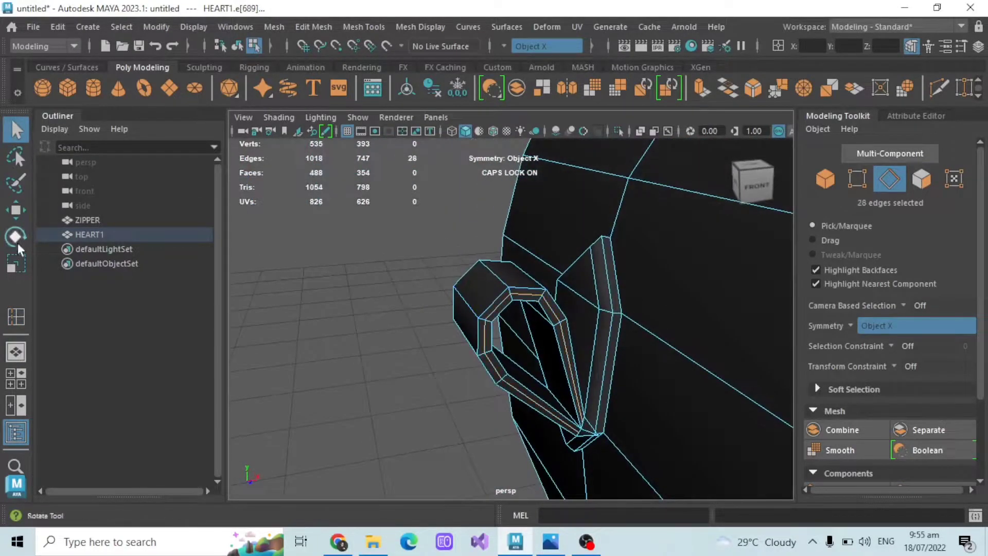
Step: Scale the centre edge loops on the side rims of both strap loops, and turn symmetry off
left_click(15, 263)
left_click_drag(453, 350, 517, 372, "alt")
left_click_drag(608, 399, 556, 353)
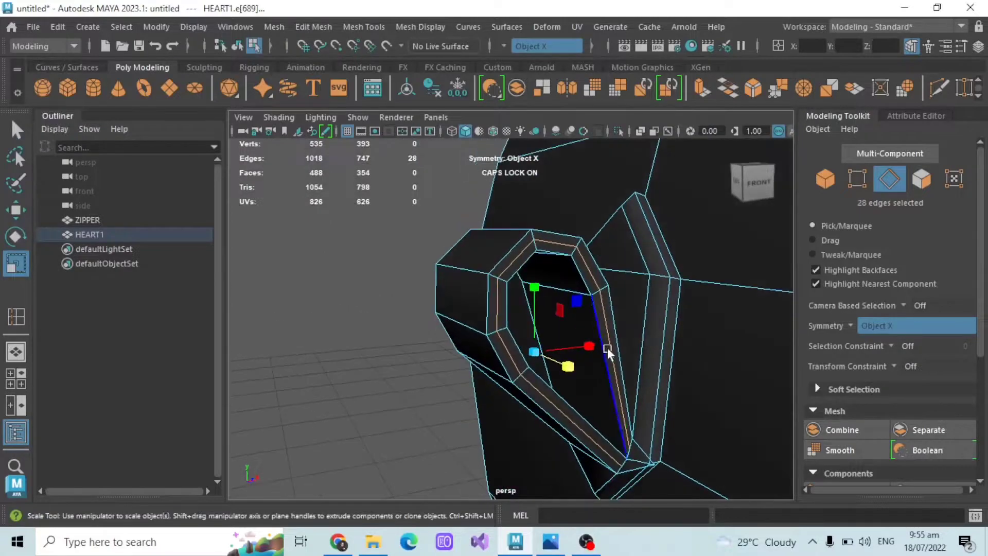
left_click(564, 404, "shift")
left_click_drag(565, 404, 613, 404, "alt")
left_click(499, 333, "shift")
left_click(519, 373, "shift")
left_click_drag(613, 271, 623, 269)
left_click(692, 366)
scroll(692, 365, "down", 2)
left_click_drag(691, 365, 448, 356, "alt")
left_click(528, 49)
left_click(539, 56)
Step: Select the strap loop's faces, soften their edges, and return to object mode
left_click(922, 180)
left_click(381, 255)
left_click_drag(395, 212, 411, 278)
left_click_drag(528, 360, 528, 361)
left_click_drag(528, 360, 573, 327, "alt")
left_click(420, 27)
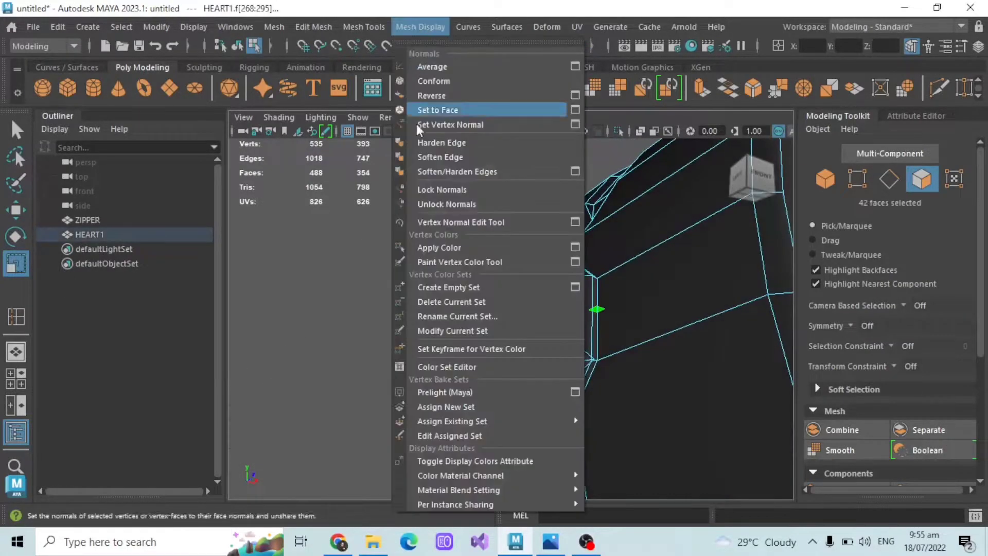
left_click(425, 156)
left_click(373, 178)
left_click(238, 46)
left_click(292, 243)
left_click_drag(292, 243, 497, 348, "alt")
scroll(497, 348, "up", 2)
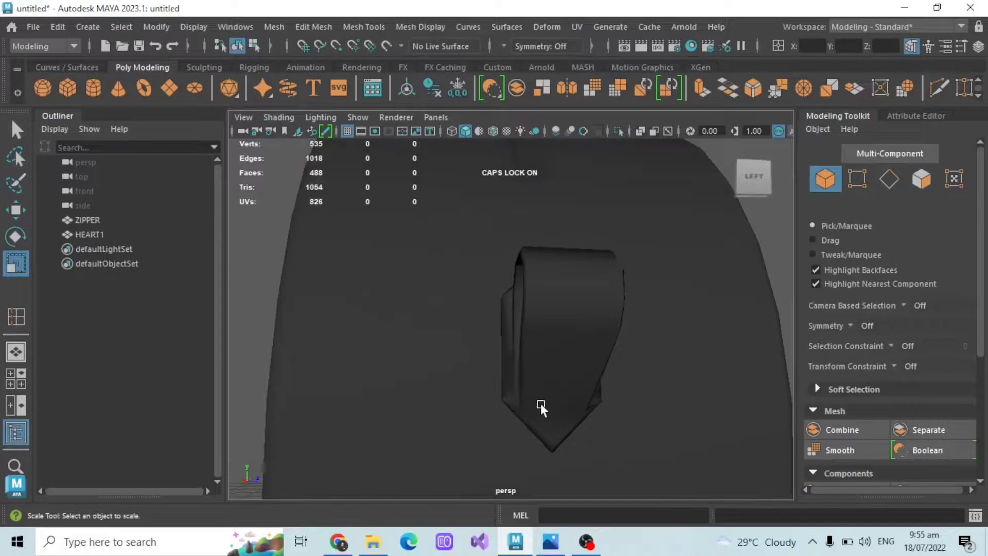
Step: With Object X symmetry on, target-weld the separate corner vertices at the strap loop's base to the adjacent heart vertices
left_click(538, 390)
left_click_drag(535, 420, 576, 369, "alt")
scroll(598, 356, "up", 2)
scroll(575, 368, "up", 1)
scroll(576, 368, "down", 1)
middle_click_drag(575, 369, 538, 362, "alt")
key("F8")
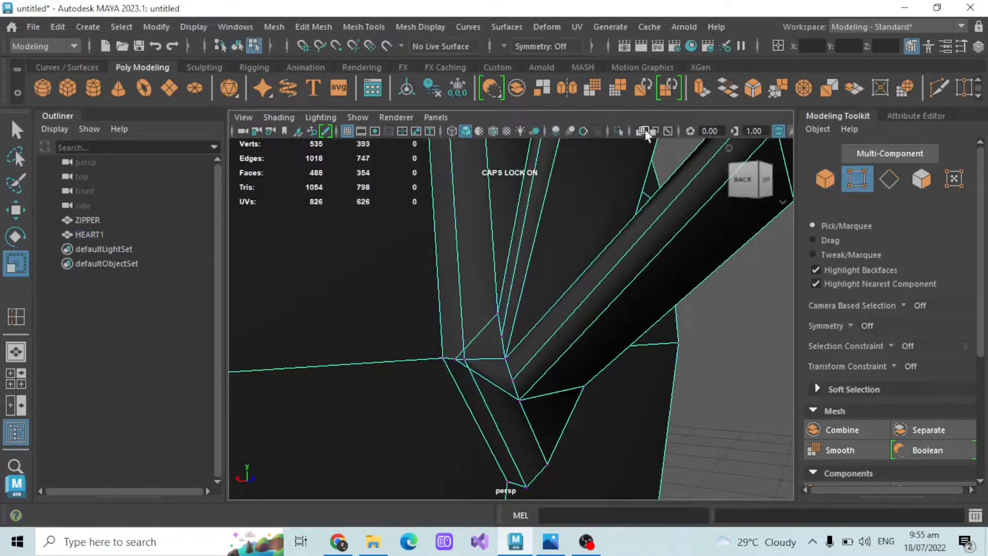
left_click(503, 46)
left_click(530, 65)
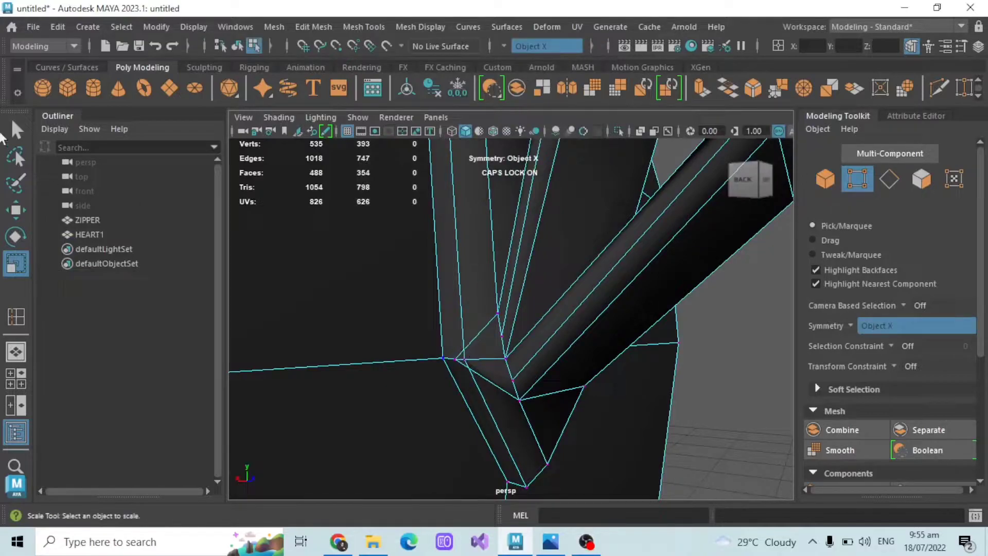
left_click(16, 130)
scroll(406, 322, "up", 4)
left_click(386, 428)
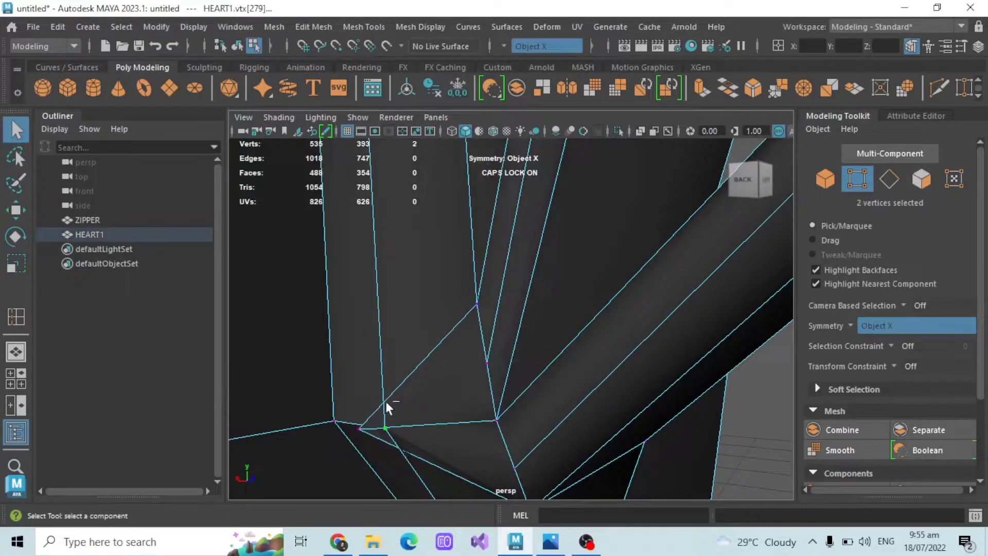
key("f")
scroll(880, 375, "down", 2)
left_click(900, 449)
left_click_drag(457, 280, 481, 281)
Step: Examine the corners and bases of both strap loops from around the heart
scroll(505, 298, "down", 5)
left_click_drag(585, 315, 463, 324, "alt")
scroll(582, 318, "up", 3)
middle_click_drag(463, 325, 633, 329, "alt")
left_click_drag(633, 330, 498, 329, "alt")
scroll(666, 357, "down", 5)
left_click_drag(666, 358, 458, 341, "alt")
scroll(628, 333, "up", 4)
left_click_drag(741, 270, 642, 331, "alt")
scroll(642, 331, "down", 5)
scroll(839, 258, "up", 3)
scroll(566, 293, "up", 4)
mouse_move(567, 294)
left_mouse_down("alt")
mouse_move(532, 299)
mouse_move(582, 303)
left_mouse_up("alt")
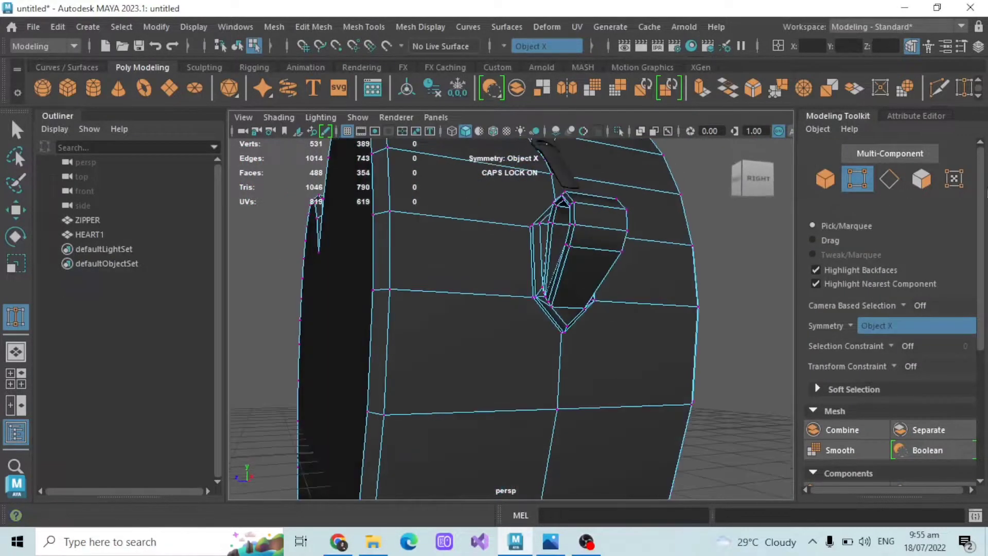
Step: Return to object mode with symmetry off, and check the strap attachments in the bag reference image
left_click(826, 179)
left_click(533, 46)
left_click(526, 54)
scroll(511, 309, "down", 5)
left_click_drag(511, 309, 576, 314, "alt")
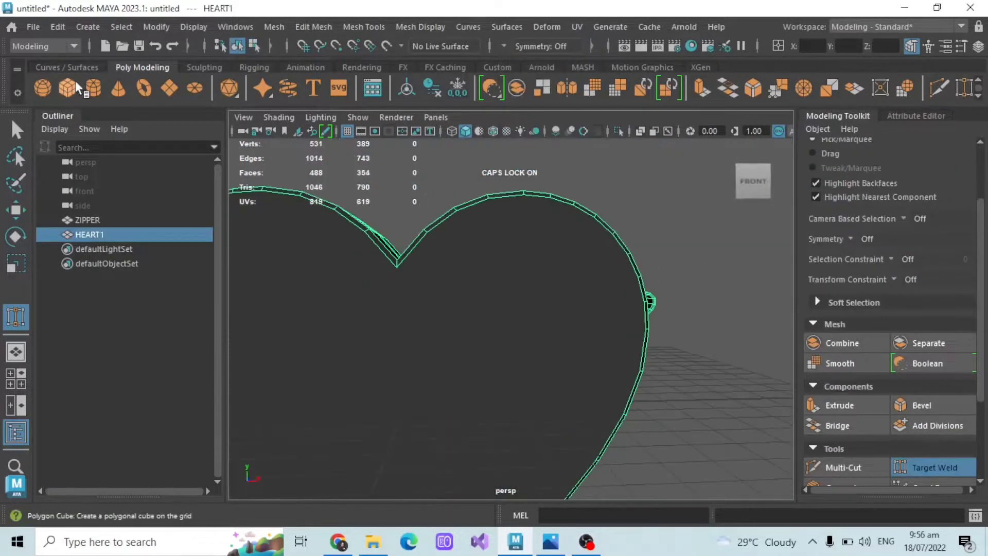
left_click(14, 135)
left_click(710, 319)
left_click_drag(711, 320, 600, 361, "alt")
scroll(682, 370, "down", 5)
left_click(552, 545)
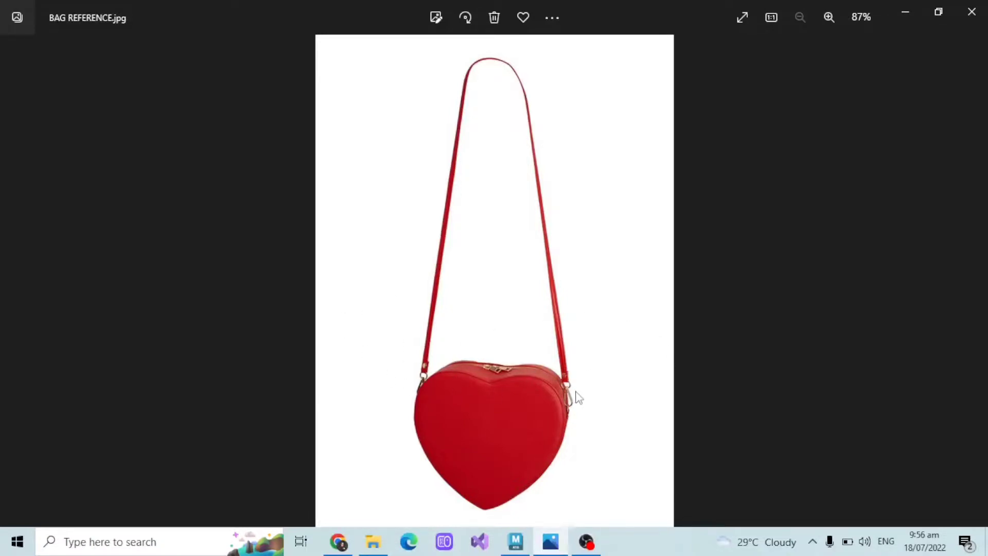
left_click(900, 16)
Step: Harden the slanted heart edge behind the strap loop that runs to its base corner, using Object X symmetry for both sides
left_click_drag(471, 298, 416, 286, "alt")
middle_click_drag(414, 279, 501, 357, "alt")
scroll(500, 357, "up", 2)
left_click_drag(501, 357, 546, 306, "alt")
scroll(532, 333, "up", 4)
left_click(539, 397)
left_click_drag(540, 397, 523, 309, "alt")
scroll(904, 192, "up", 2)
left_click(896, 181)
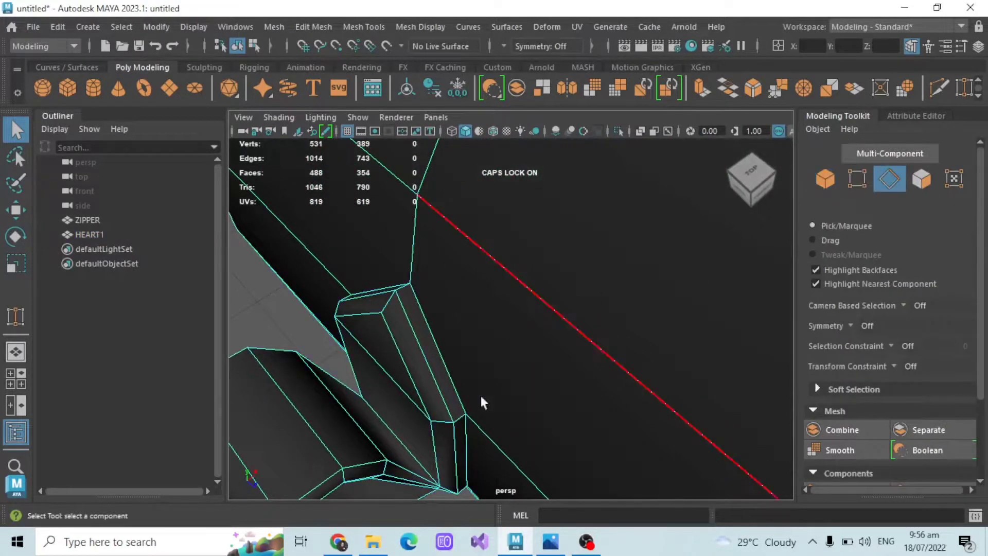
left_click(403, 429)
left_click(530, 46)
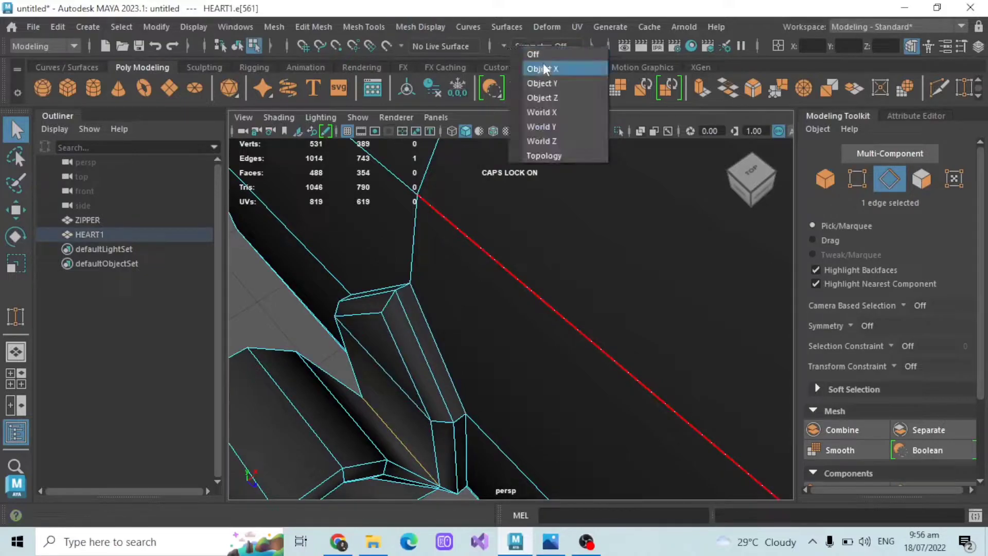
left_click(542, 68)
left_click(420, 27)
left_click(438, 142)
left_click_drag(437, 147, 406, 364, "alt")
left_click_drag(409, 429, 482, 402, "alt")
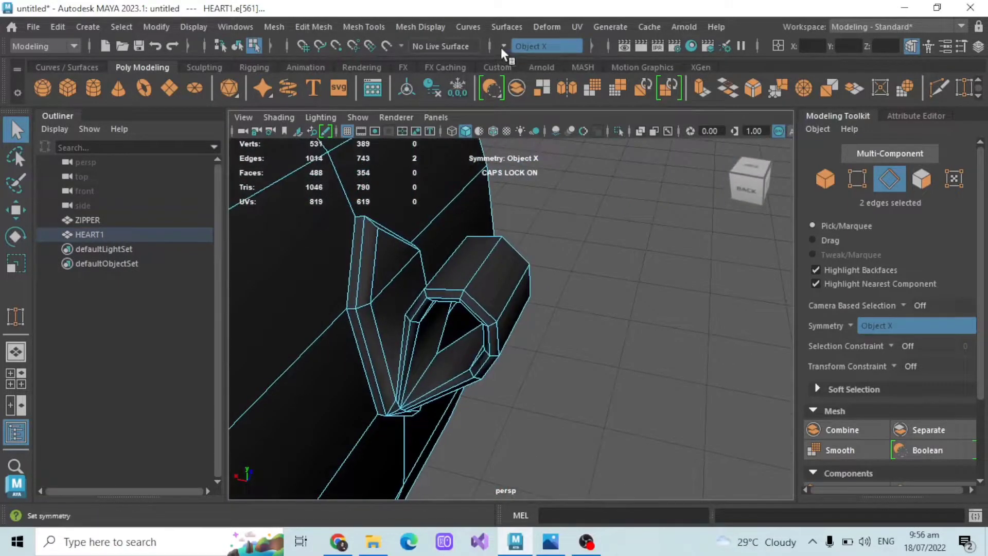
Step: Harden the heart edge seen through the strap loop's opening that runs to its front base corner, mirrored with Object X symmetry
left_click(504, 46)
left_click(520, 55)
left_click_drag(525, 216, 515, 353, "alt")
scroll(510, 277, "down", 5)
scroll(515, 353, "up", 4)
left_click(514, 354)
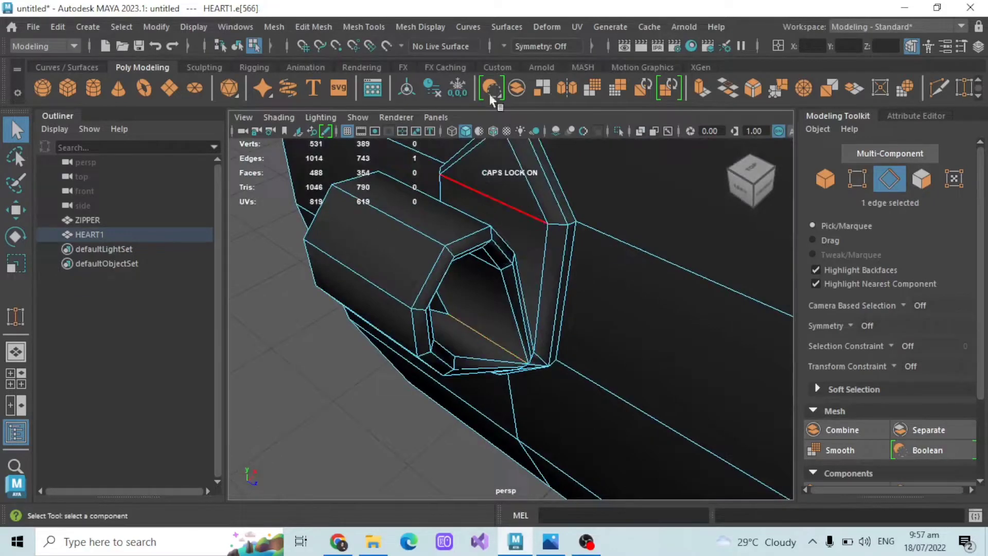
left_click(505, 48)
left_click(525, 73)
left_click(420, 27)
left_click(462, 142)
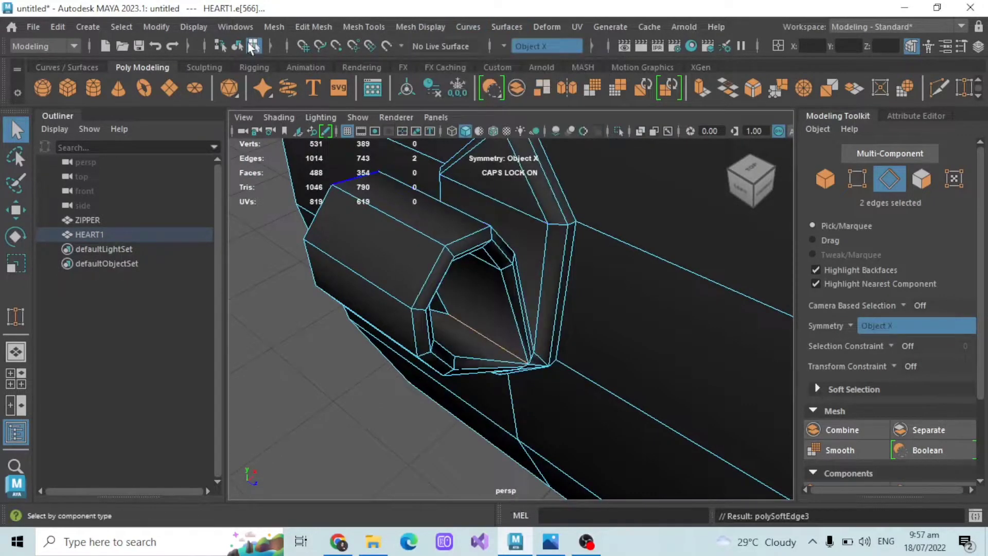
Step: Return to object selection, set the component mode to Multi-Component and turn symmetry off
left_click(238, 45)
left_click(421, 401)
scroll(420, 401, "down", 4)
left_click_drag(421, 401, 507, 268, "alt")
scroll(515, 295, "down", 4)
scroll(556, 304, "down", 2)
left_click(880, 154)
scroll(507, 267, "up", 4)
left_click(505, 47)
left_click(526, 56)
Step: Add a polygon torus for the strap's metal ring and open its attributes
scroll(566, 309, "down", 5)
left_click_drag(566, 330, 597, 343, "alt")
middle_click_drag(594, 343, 581, 334, "alt")
left_click_drag(581, 335, 510, 329, "alt")
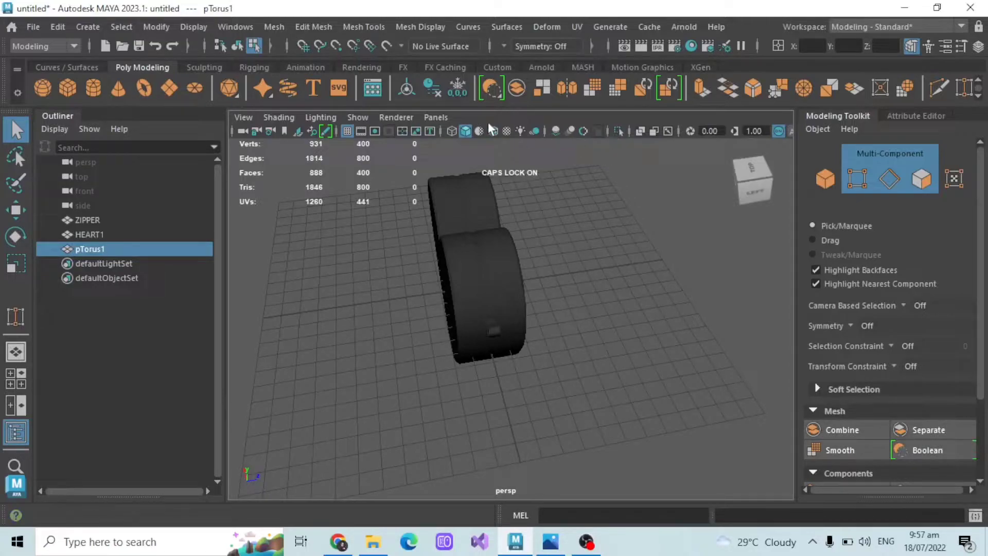
scroll(561, 192, "up", 5)
left_click_drag(638, 135, 437, 257, "alt")
left_click(901, 115)
left_click_drag(509, 268, 478, 355, "alt")
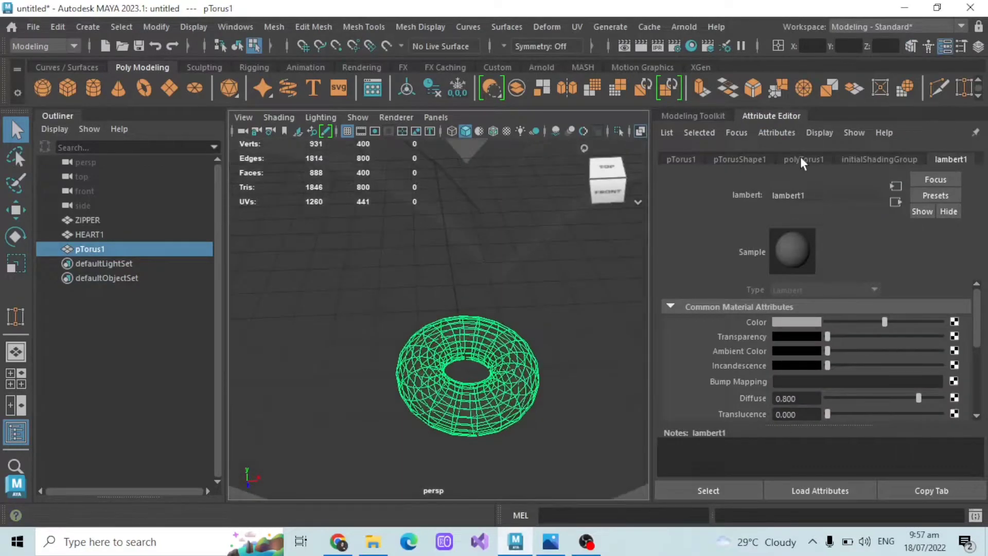
Step: Set the torus to radius 0.5, section radius 0.125 and 7 height subdivisions
left_click(801, 159)
type("0.5")
key("Return")
key("Tab")
type("0.125")
key("Return")
key("Tab")
key("Tab")
key("Tab")
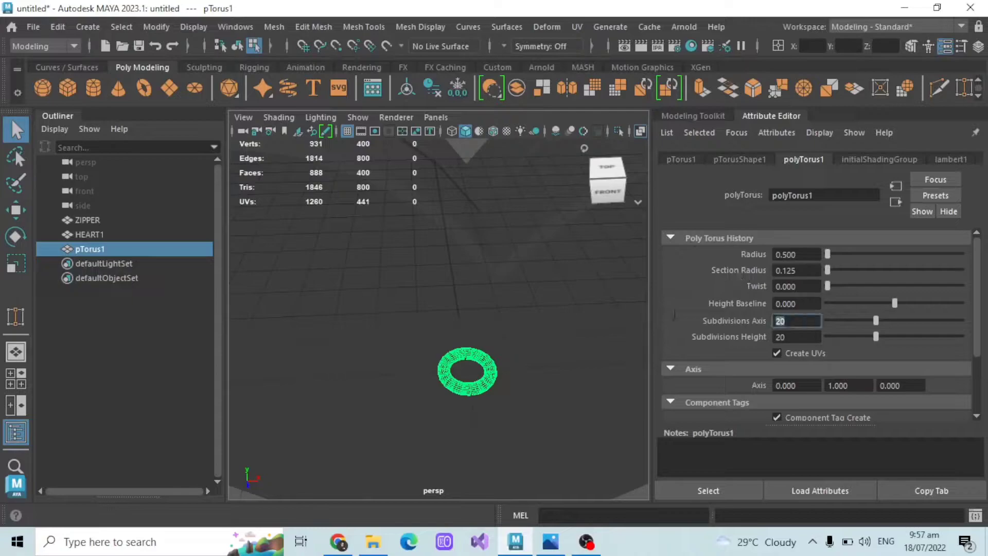
key("Tab")
type("7")
key("Return")
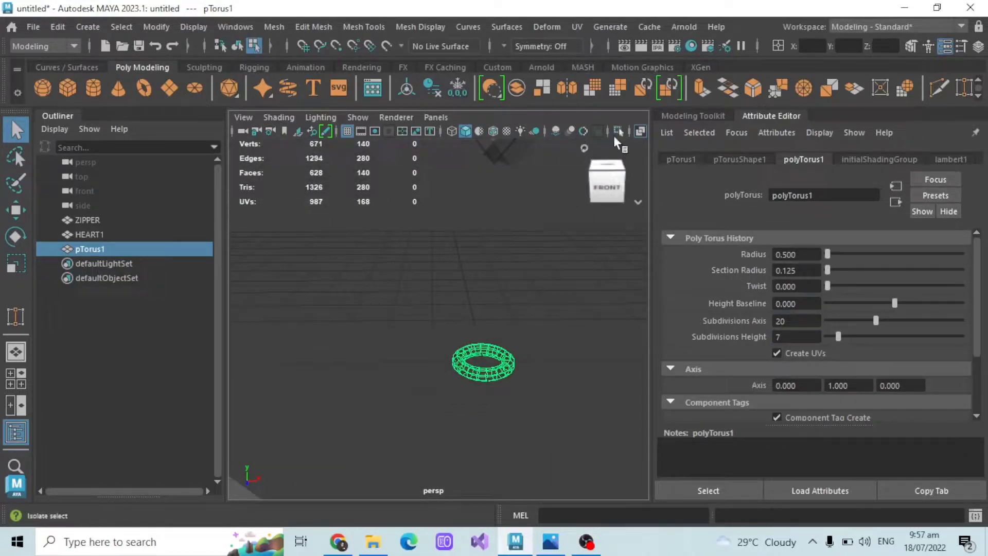
Step: Move the torus outside the heart beside the strap loop, at about X -7.8 and Y 3.5
left_click(609, 177)
left_click(911, 46)
left_click(19, 211)
scroll(536, 297, "down", 5)
left_click_drag(580, 335, 404, 335)
middle_click_drag(371, 308, 494, 325, "alt")
scroll(484, 319, "up", 3)
scroll(501, 289, "up", 2)
mouse_move(476, 316)
left_mouse_down()
mouse_move(475, 247)
mouse_move(451, 301)
left_mouse_up()
Step: Assign the existing METAL_SHD material to the torus
left_click(641, 131)
scroll(484, 258, "up", 3)
left_click(527, 183)
mouse_move(525, 278)
left_mouse_down("alt")
mouse_move(559, 192)
mouse_move(540, 308)
mouse_move(503, 320)
left_mouse_up("alt")
scroll(470, 337, "up", 3)
left_click(470, 337)
scroll(546, 376, "down", 5)
right_click_drag(548, 378, 650, 493)
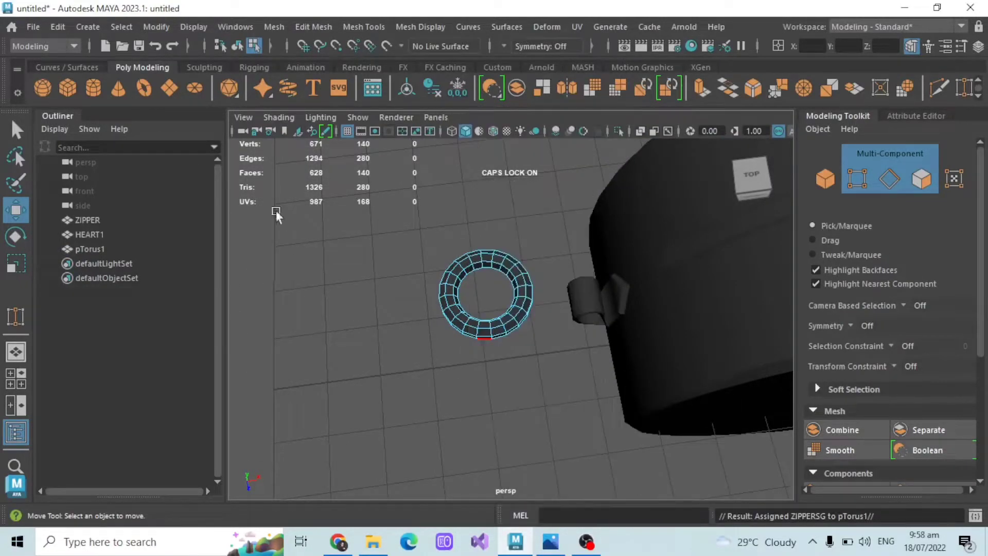
Step: Delete the construction history of all objects in the scene
left_click(58, 26)
mouse_move(99, 214)
left_click(320, 93)
left_click_drag(599, 238, 582, 259, "alt")
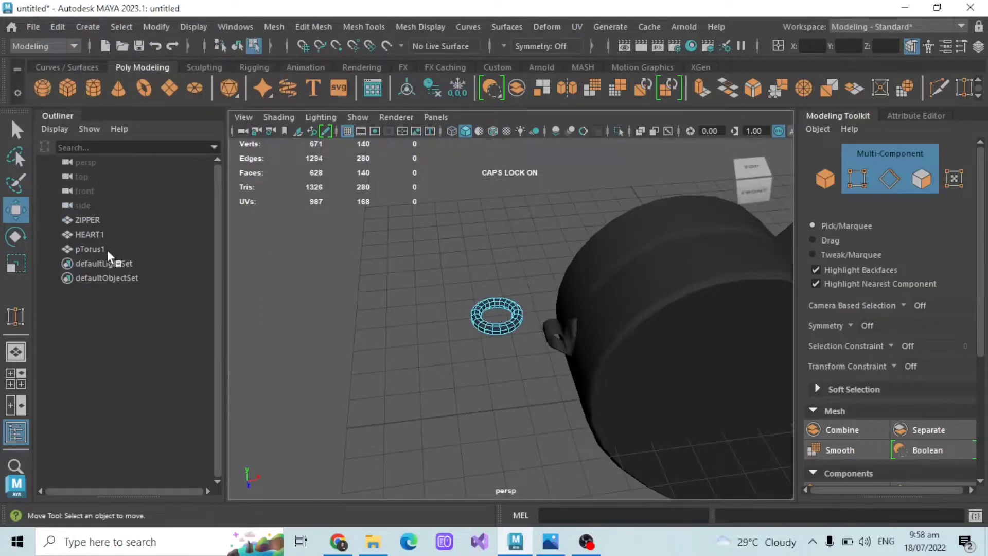
Step: Rename the torus as METAL
double_click(105, 250)
type("METAL")
key("Return")
Step: Change the colour of the heart's BAG_SHD material to a deep crimson red
left_click(94, 219)
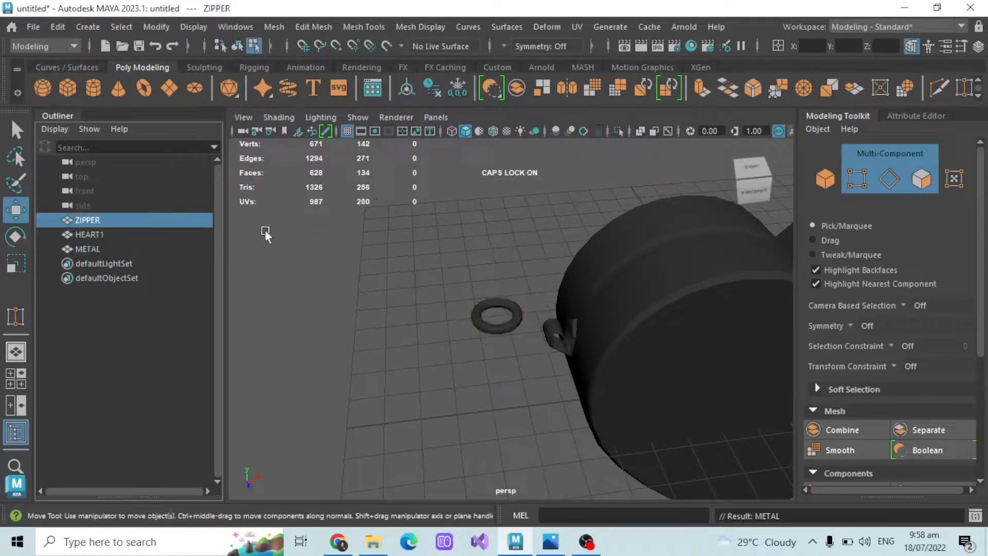
left_click(94, 236)
left_click(915, 116)
left_click(798, 159)
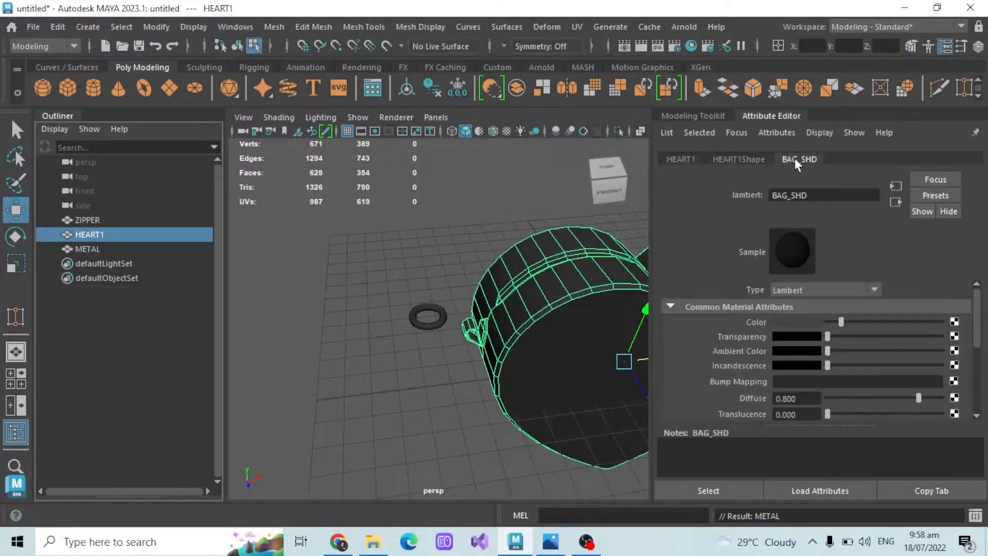
left_click(800, 324)
left_click(824, 360)
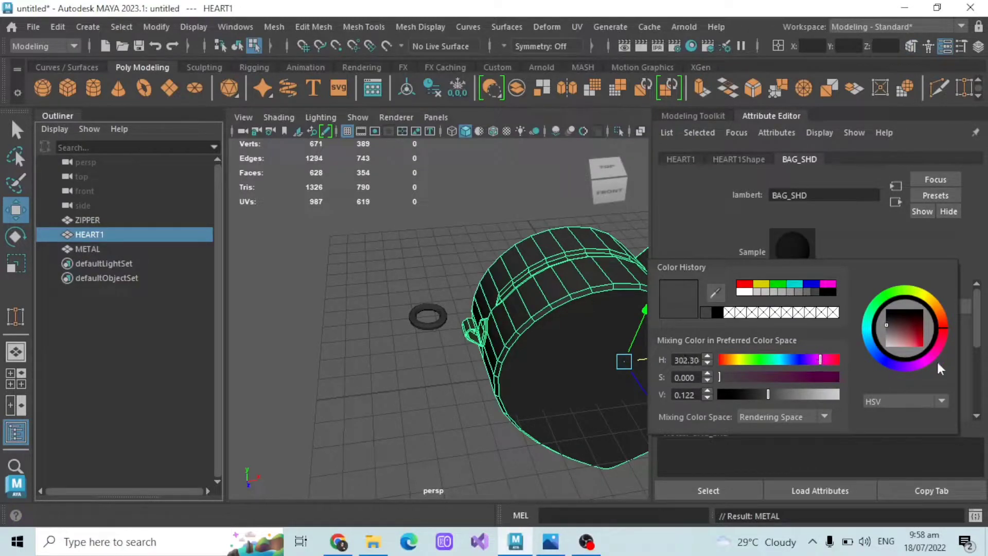
mouse_move(901, 335)
left_mouse_down()
mouse_move(941, 341)
mouse_move(937, 353)
mouse_move(939, 342)
mouse_move(919, 331)
mouse_move(940, 341)
mouse_move(936, 355)
left_mouse_up()
mouse_move(820, 380)
left_mouse_down()
mouse_move(783, 375)
mouse_move(837, 359)
mouse_move(824, 392)
left_mouse_up()
left_click(426, 261)
left_click_drag(425, 261, 422, 340, "alt")
scroll(570, 328, "up", 3)
scroll(570, 329, "down", 3)
Step: Soften the edges of the METAL ring and reselect it as an object
left_click(98, 249)
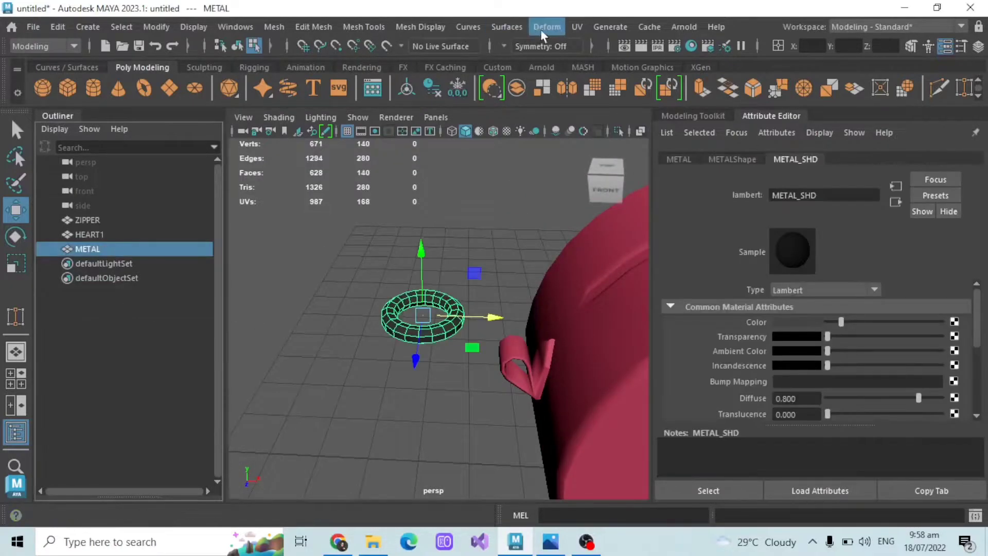
left_click(414, 27)
left_click(425, 169)
left_click(404, 211)
scroll(404, 217, "up", 3)
left_click(446, 293)
scroll(444, 258, "down", 4)
left_click(445, 241)
left_click_drag(455, 234, 391, 288, "alt")
left_click(89, 234)
left_click(87, 249)
Step: Try rotating the METAL ring 90° about X and then about Y
left_click(978, 47)
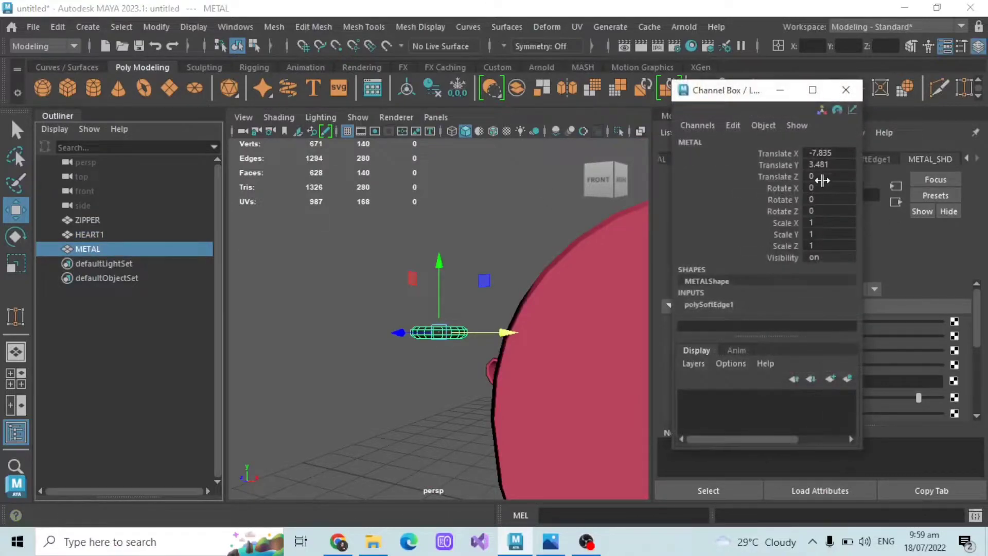
left_click(827, 187)
type("90")
key("Return")
left_click(833, 199)
key("ctrl+z")
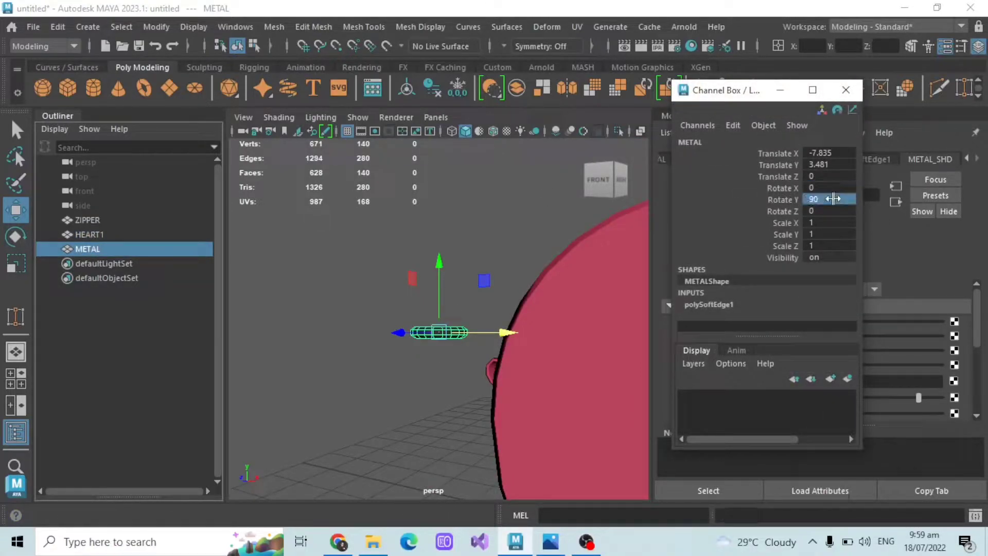
Step: Set the METAL ring's Z rotation to 90° so it stands upright next to the strap loop
left_click(832, 214)
type("90")
key("Return")
left_click(846, 90)
left_click_drag(597, 339, 469, 320, "alt")
left_click_drag(448, 350, 551, 309, "alt")
Step: Delete the METAL ring
left_click(16, 263)
left_click(449, 332)
left_click(121, 251)
key("Delete")
Step: Create a new polygon torus for the metal ring and open its creation settings
left_click(144, 88)
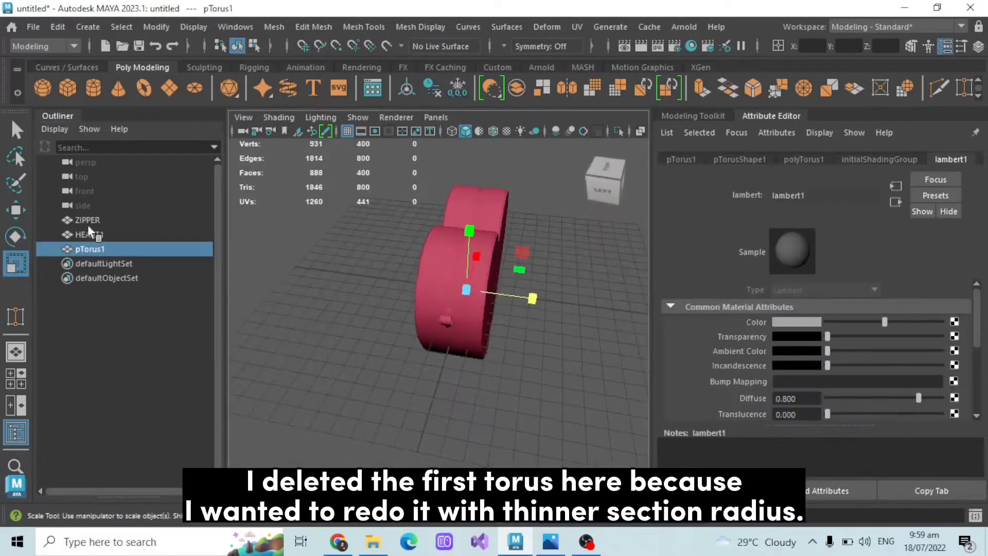
left_click_drag(526, 308, 399, 336, "alt")
scroll(399, 336, "up", 4)
left_click(809, 159)
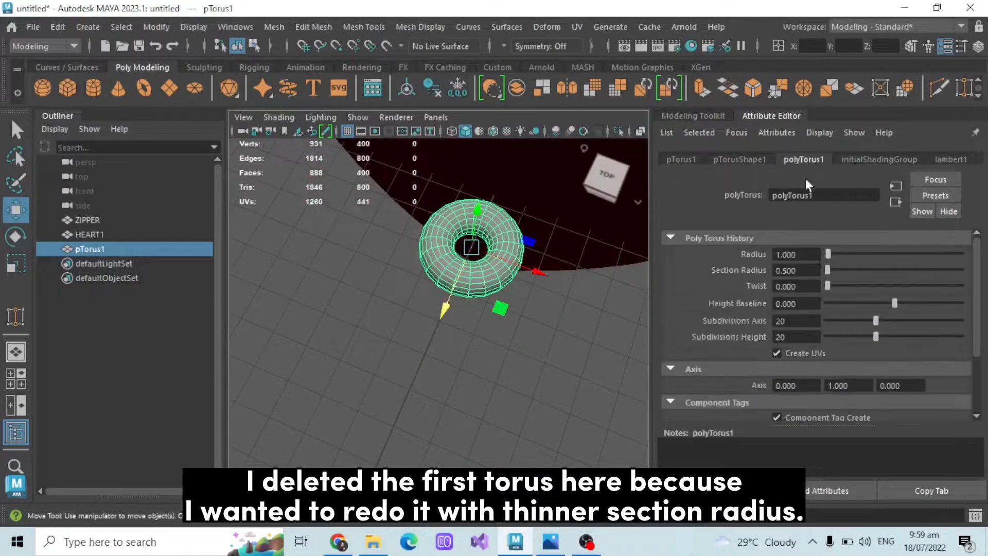
Step: Try a radius of 0.4 with a section radius of 0.15 on the new torus
type("0.4")
key("Tab")
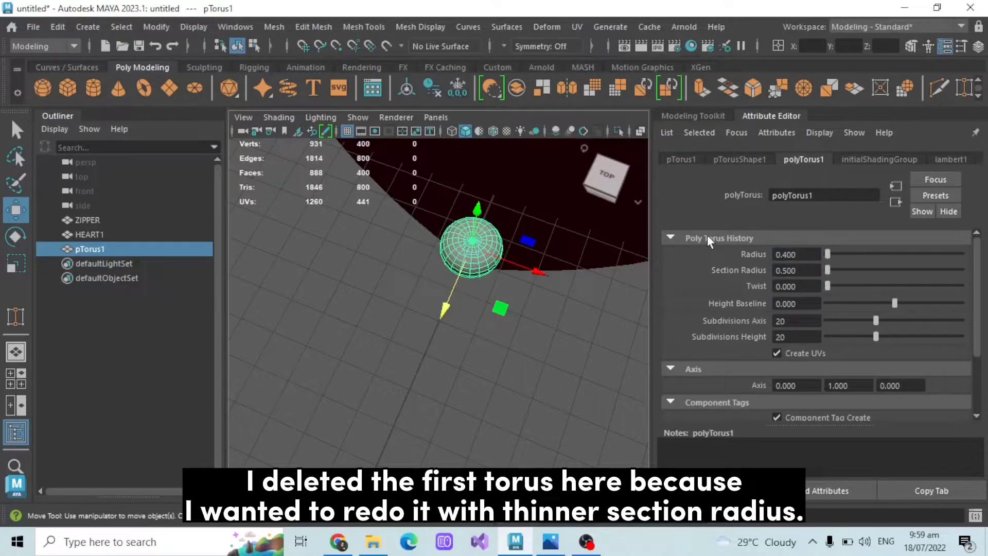
type("0.15")
key("Return")
key("shift+Tab")
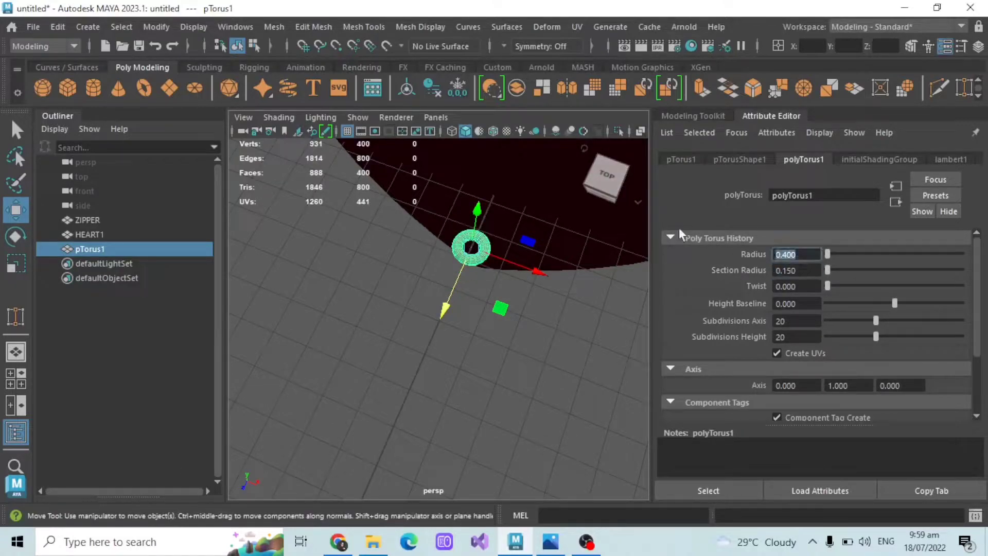
Step: Try a torus radius of 0.5, followed by 0.75
type("0.5")
key("Return")
type("0.75")
key("Return")
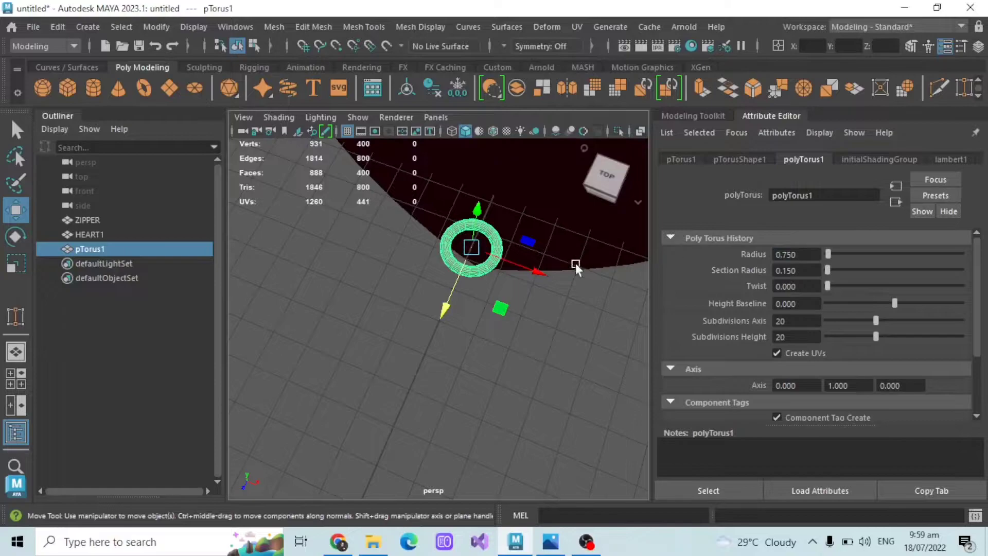
left_click_drag(599, 264, 529, 360, "alt")
scroll(529, 360, "up", 3)
Step: Try thinner section radii of 0.1 and 0.05 on the torus
left_click_drag(803, 271, 729, 255)
type("0.1")
key("Return")
left_click_drag(412, 252, 494, 347, "alt")
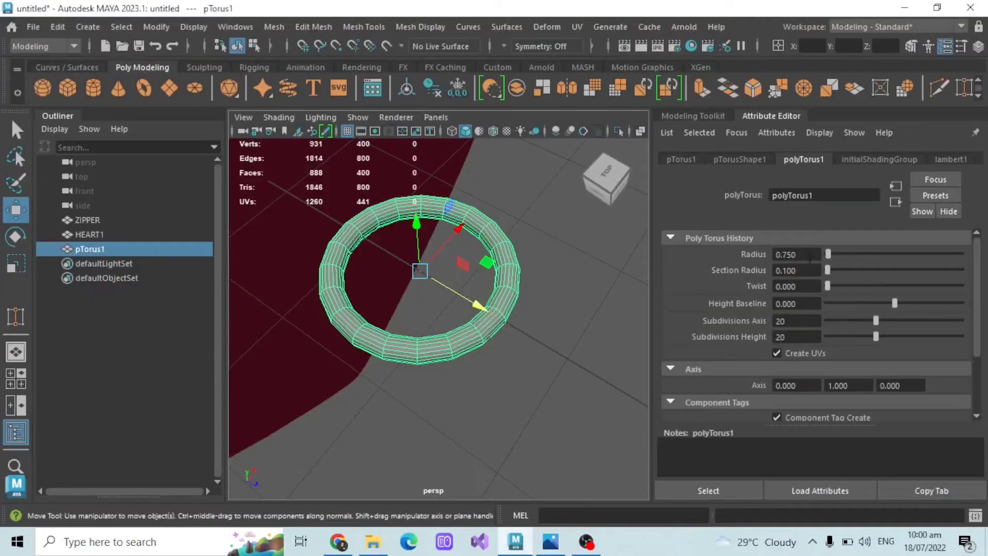
left_click_drag(814, 270, 740, 251)
type("0.05")
key("Return")
Step: Set the torus's section radius to 0.075 and its radius to 0.5
left_click_drag(814, 272, 733, 252)
type("0.075")
key("Return")
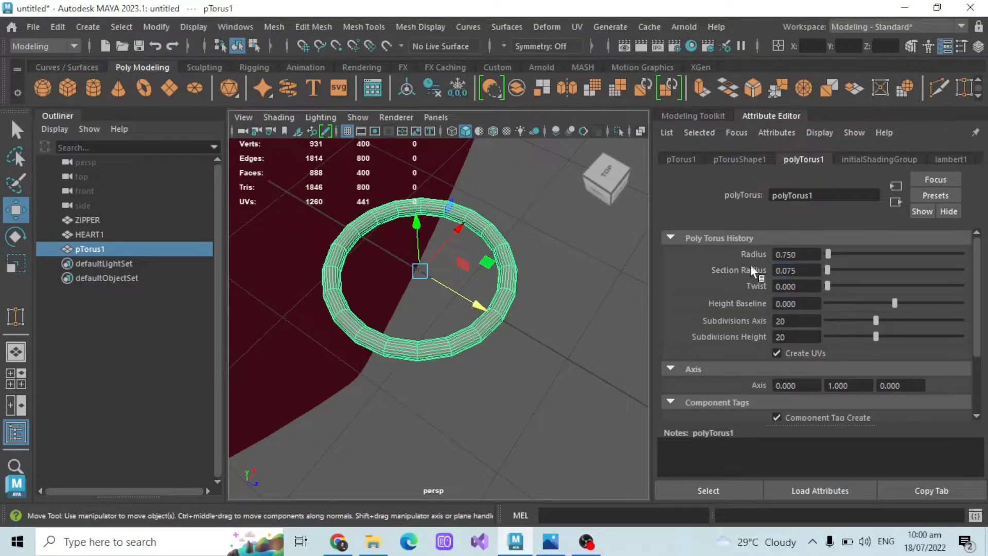
left_click_drag(810, 255, 696, 227)
type("0.5")
key("Return")
left_click_drag(391, 257, 448, 312, "alt")
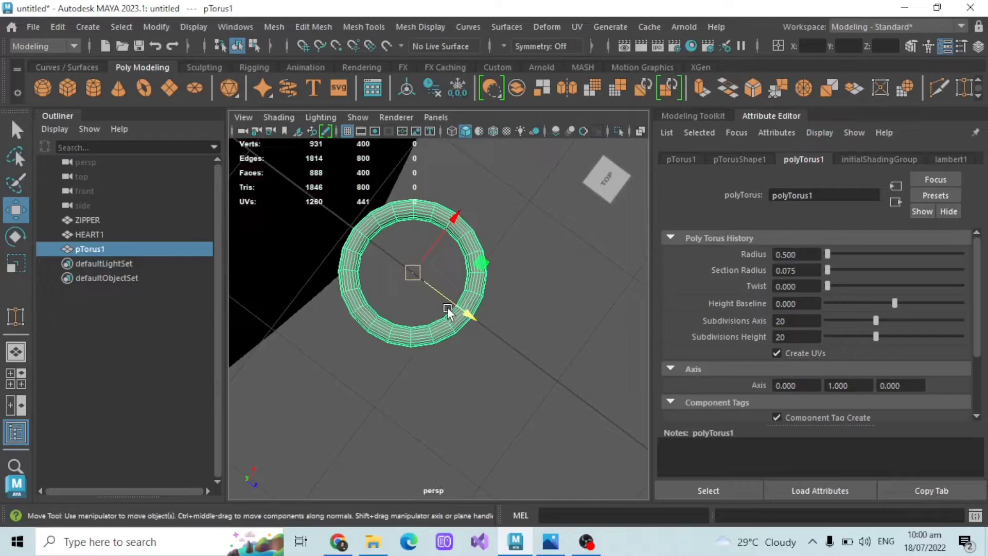
Step: Reduce the torus's height subdivisions to 7
type("7")
key("Return")
left_click_drag(479, 344, 493, 318, "alt")
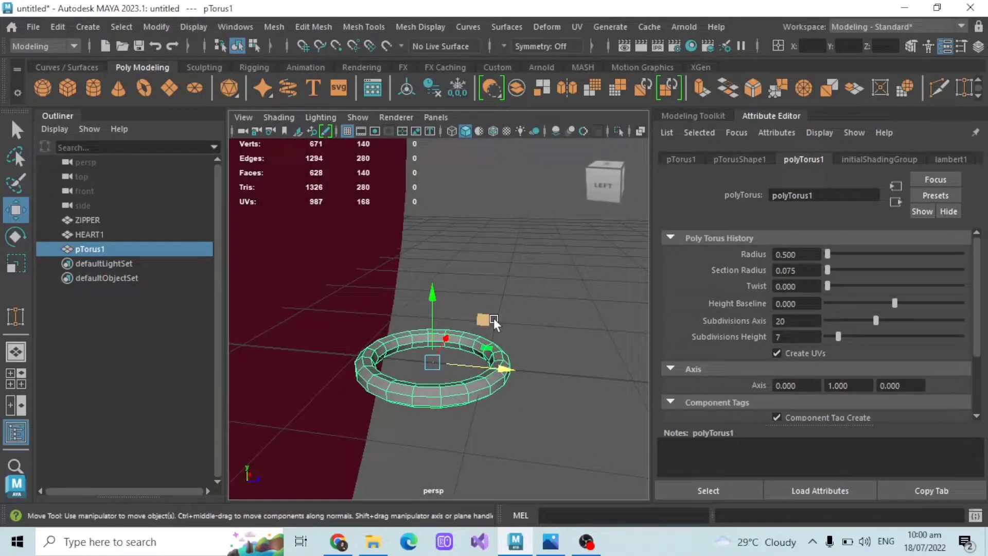
Step: Set the torus to 16 axis subdivisions, a section radius of 0.05 and a radius of 0.4
double_click(797, 321)
type("16")
key("Return")
left_click_drag(493, 318, 593, 288, "alt")
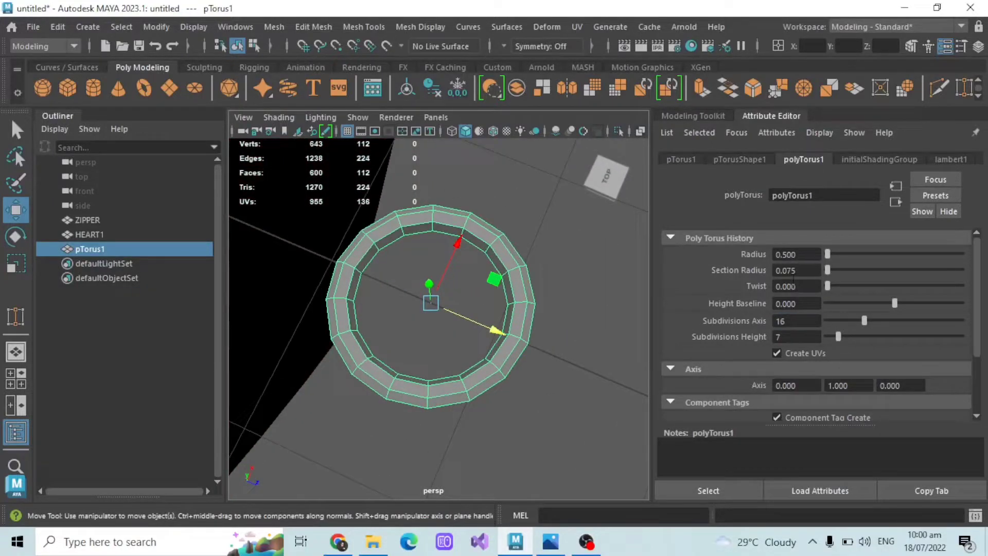
left_click_drag(804, 266, 739, 263)
type(".05")
key("Return")
mouse_move(533, 306)
left_mouse_down("alt")
mouse_move(496, 284)
mouse_move(462, 329)
mouse_move(535, 323)
left_mouse_up("alt")
type(".4")
key("Return")
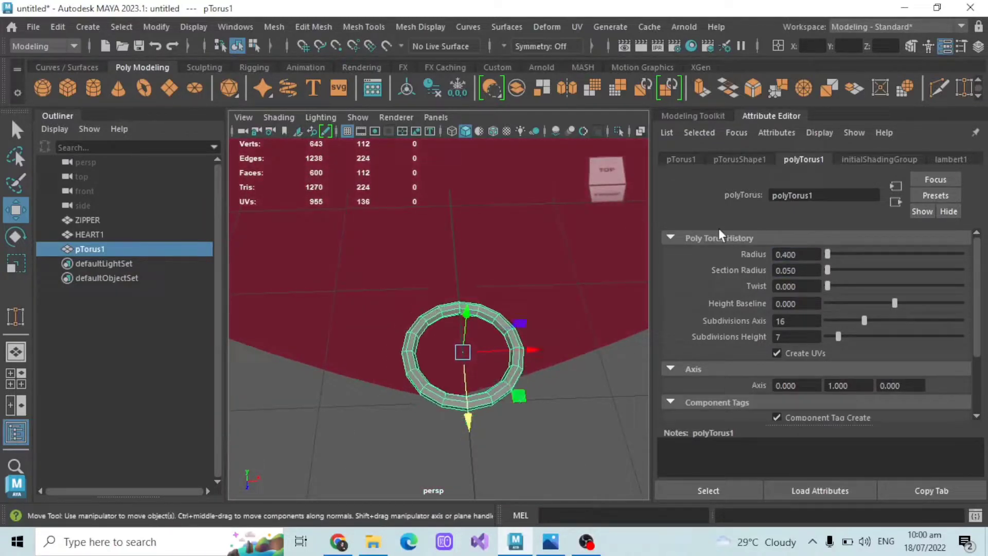
Step: Delete all history and all non-deformer history in the scene
scroll(387, 333, "down", 5)
key("q")
left_click(58, 27)
mouse_move(123, 215)
left_click(270, 77)
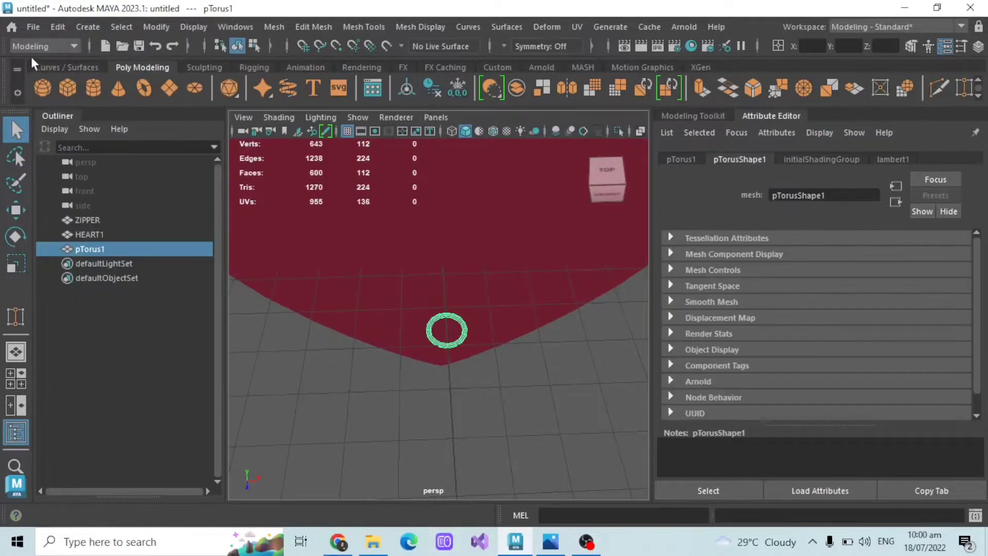
left_click(58, 27)
left_click(273, 91)
Step: Assign the existing METAL_SHD material to the torus
scroll(531, 381, "down", 5)
right_click(536, 352)
mouse_move(536, 513)
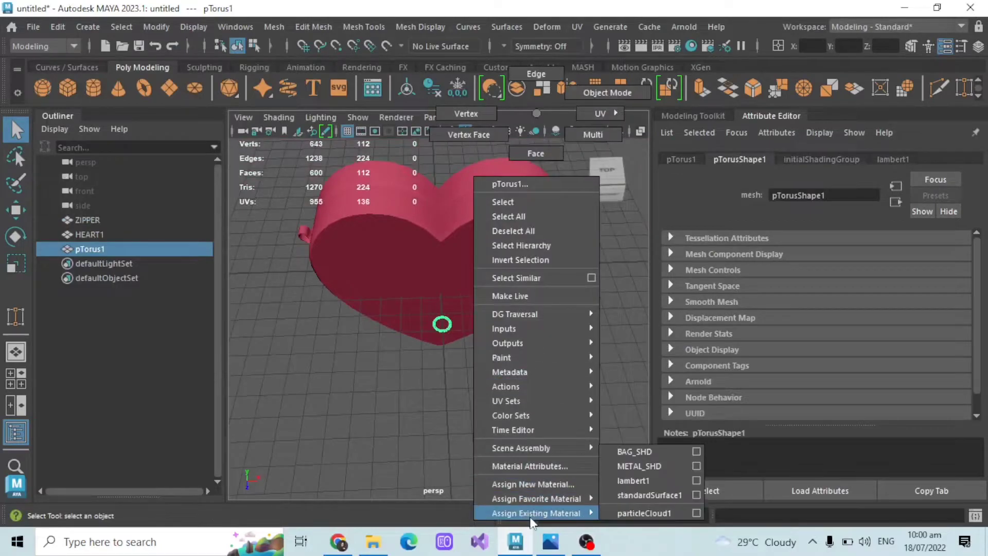
left_click(644, 465)
scroll(487, 335, "up", 5)
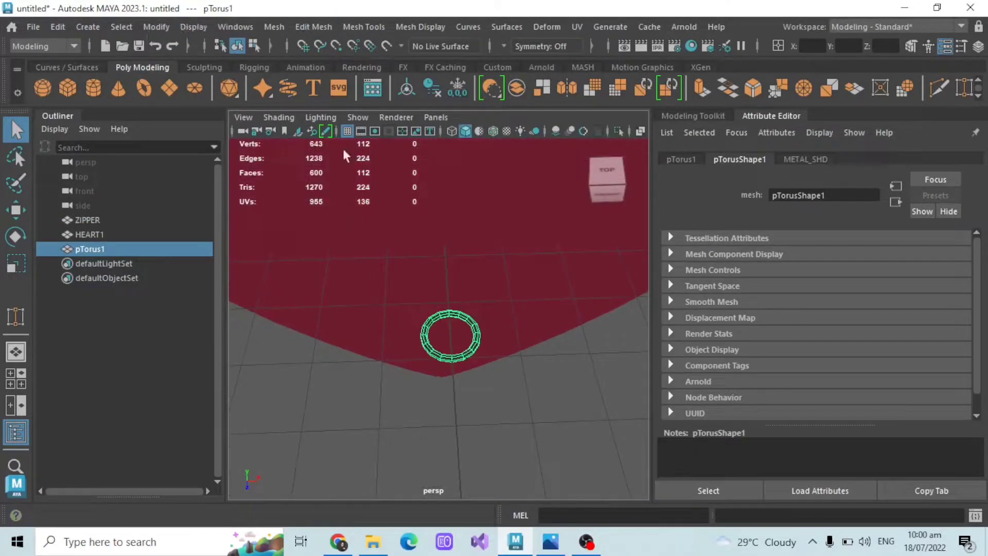
Step: Soften the edges of the torus
scroll(458, 319, "up", 3)
left_click(427, 32)
left_click(452, 158)
scroll(461, 353, "down", 3)
Step: Move the torus out beside the heart, above its side strap loop, to about X -3.6, Y 1.7, Z 1.95
key("w")
scroll(484, 324, "down", 4)
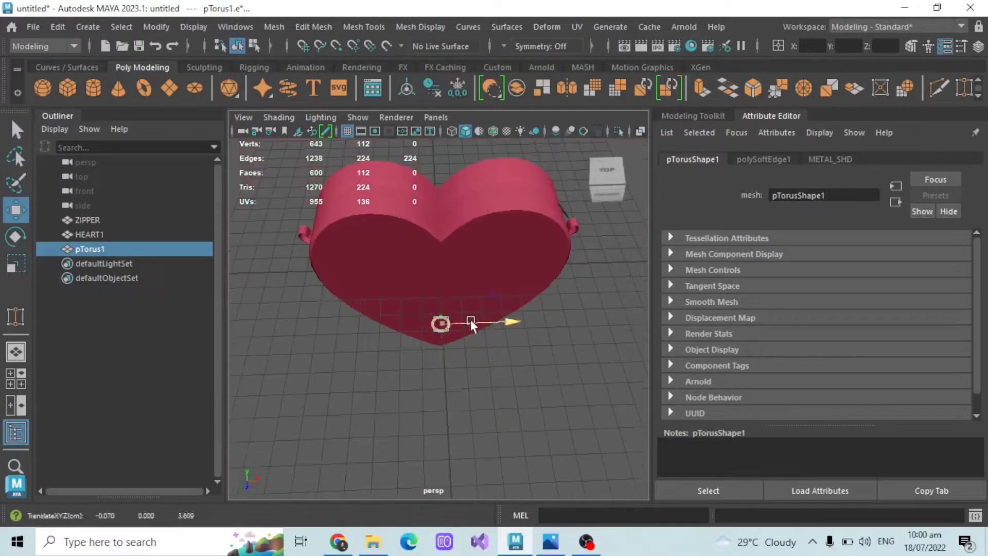
left_click_drag(483, 320, 301, 323)
middle_click_drag(489, 278, 595, 287, "alt")
left_click(977, 46)
left_click(852, 89)
scroll(576, 298, "up", 4)
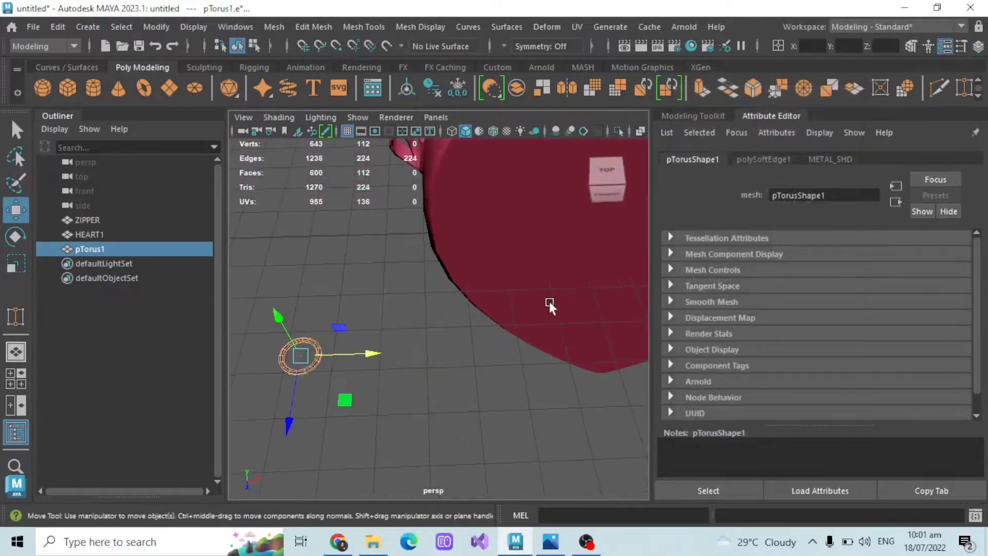
mouse_move(405, 360)
left_mouse_down("alt")
mouse_move(497, 375)
mouse_move(415, 338)
mouse_move(438, 343)
mouse_move(391, 348)
left_mouse_up("alt")
left_click_drag(364, 308, 359, 188)
left_click_drag(357, 245, 441, 303, "alt")
left_click_drag(341, 309, 361, 312)
left_click_drag(361, 312, 268, 276, "alt")
left_click_drag(489, 334, 409, 281, "alt")
Step: Undo the torus's 90-degree Z rotation and delete all scene history, including non-deformer history
left_click(977, 46)
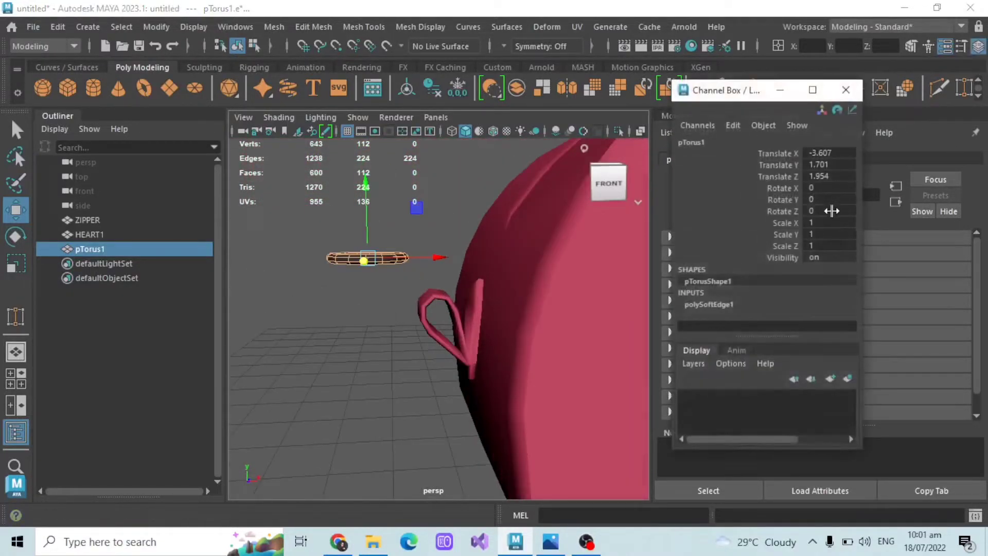
key("ctrl+z")
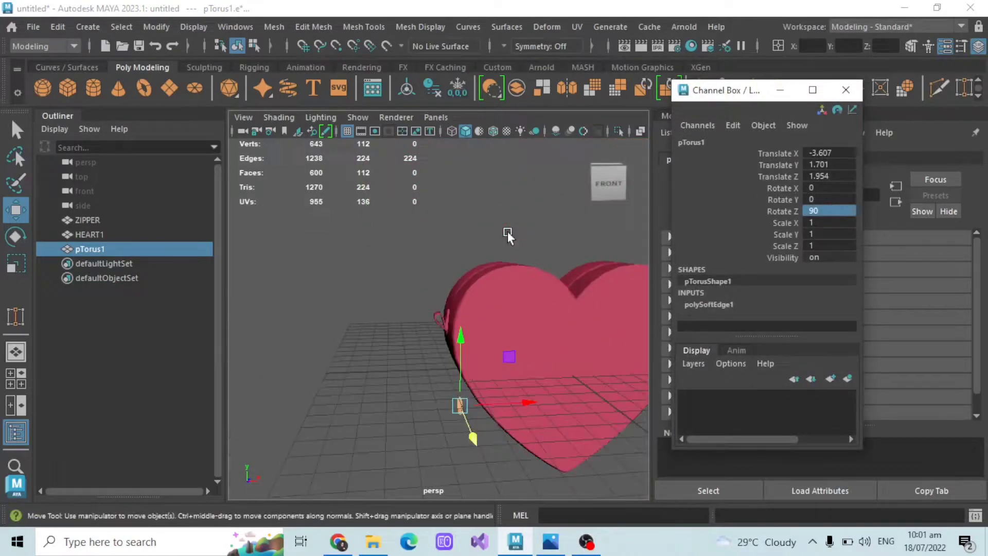
left_click(58, 26)
mouse_move(123, 215)
left_click(273, 92)
left_click(58, 26)
left_click(273, 93)
Step: Centre the torus's pivot and freeze its transformations
left_click(156, 27)
left_click(192, 137)
left_click(157, 27)
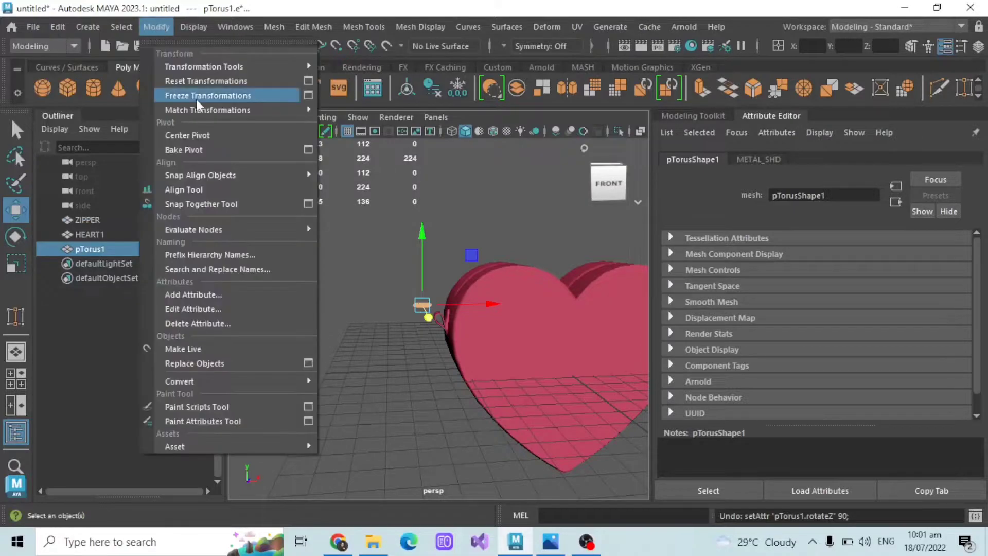
left_click(196, 98)
Step: Rotate the torus 90 degrees about Z so it stands upright
scroll(292, 218, "up", 5)
left_click(978, 47)
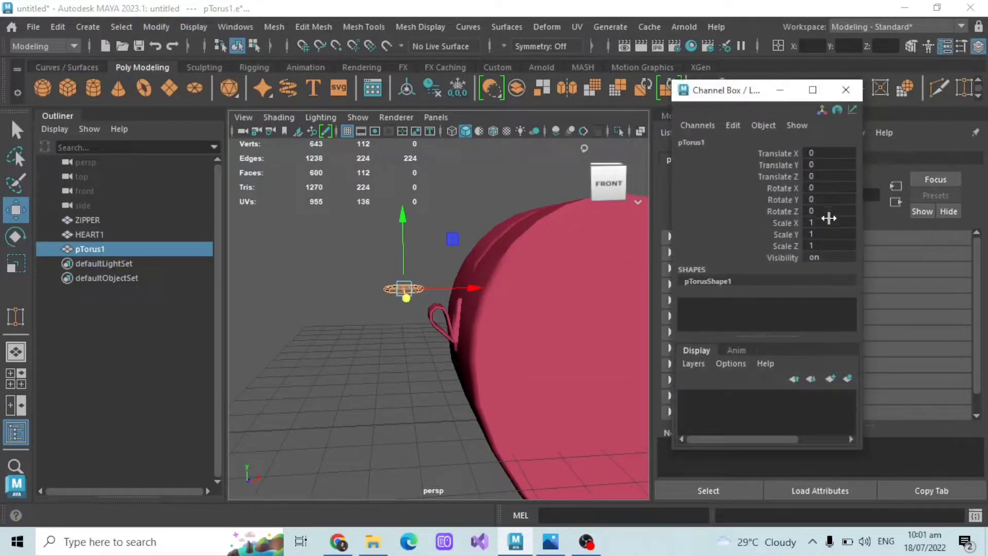
left_click(845, 89)
Step: Move the upright torus into the heart's side strap loop, to about X -6.4, Y 3.1, Z 0.04
scroll(425, 335, "up", 3)
left_click_drag(404, 278, 452, 281)
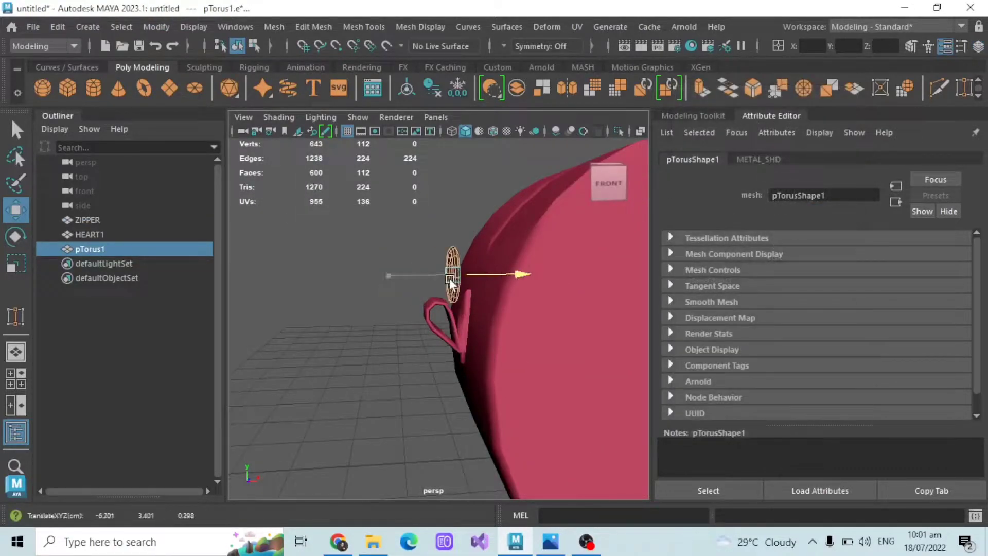
left_click_drag(247, 302, 337, 298, "alt")
middle_click_drag(338, 298, 442, 296, "alt")
scroll(463, 247, "up", 4)
left_click_drag(493, 208, 493, 248)
left_click_drag(549, 297, 437, 305)
left_click_drag(554, 312, 530, 312)
left_click_drag(453, 274, 478, 273, "alt")
left_click_drag(472, 240, 472, 223)
left_click_drag(387, 302, 452, 304, "alt")
Step: Check the strap ring in BAG REFERENCE.jpg and adjust the torus's position in the side loop
left_click(550, 545)
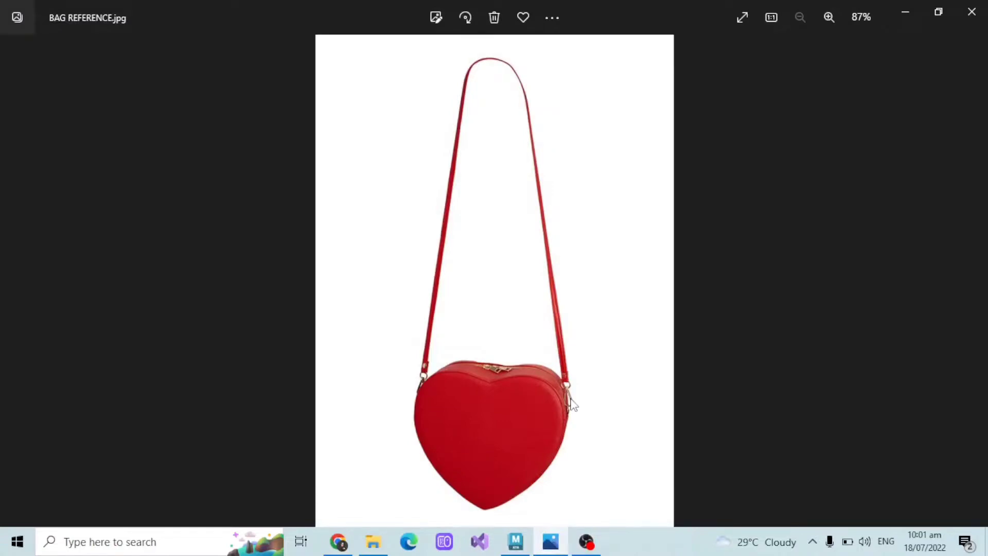
left_click(904, 13)
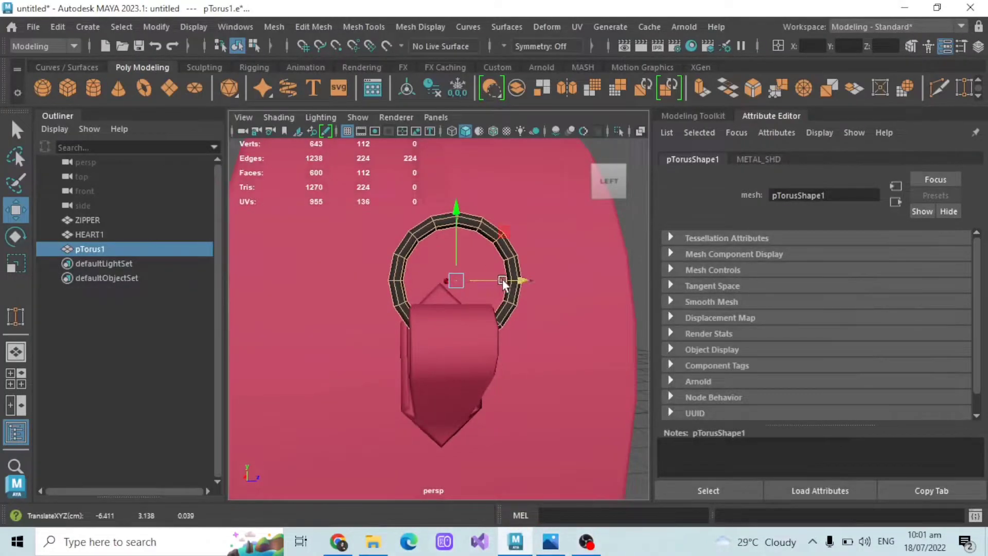
left_click_drag(502, 278, 483, 328, "alt")
key("r")
left_click(16, 210)
left_click_drag(468, 276, 441, 319)
Step: Try tilting the torus 15 degrees and shifting it within the strap loop
key("e")
left_click_drag(506, 274, 485, 273)
key("w")
left_click_drag(462, 273, 452, 298)
left_click(327, 298)
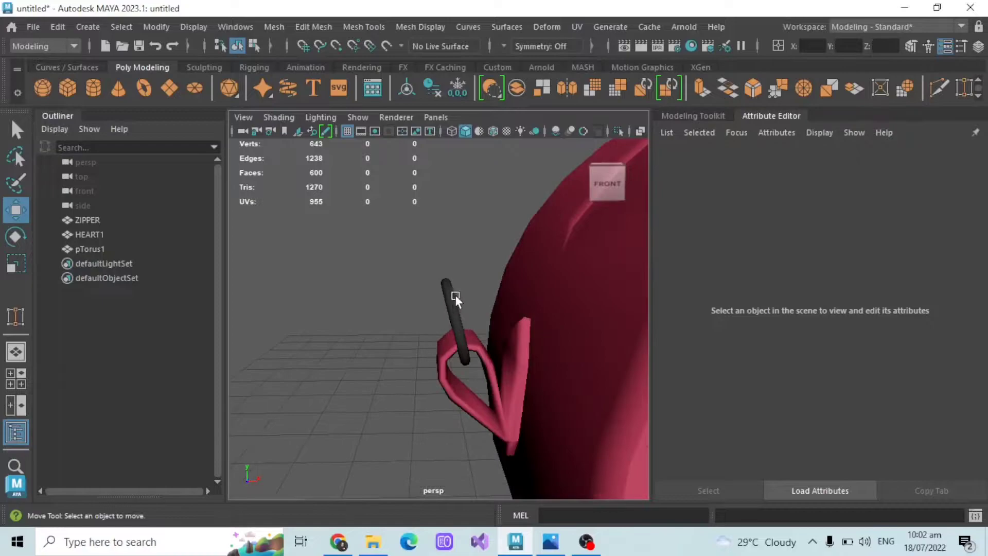
Step: Try centring the torus's pivot and scaling its thickness
left_click(453, 300)
left_click(163, 26)
left_click(185, 133)
key("r")
left_click_drag(400, 331, 413, 328)
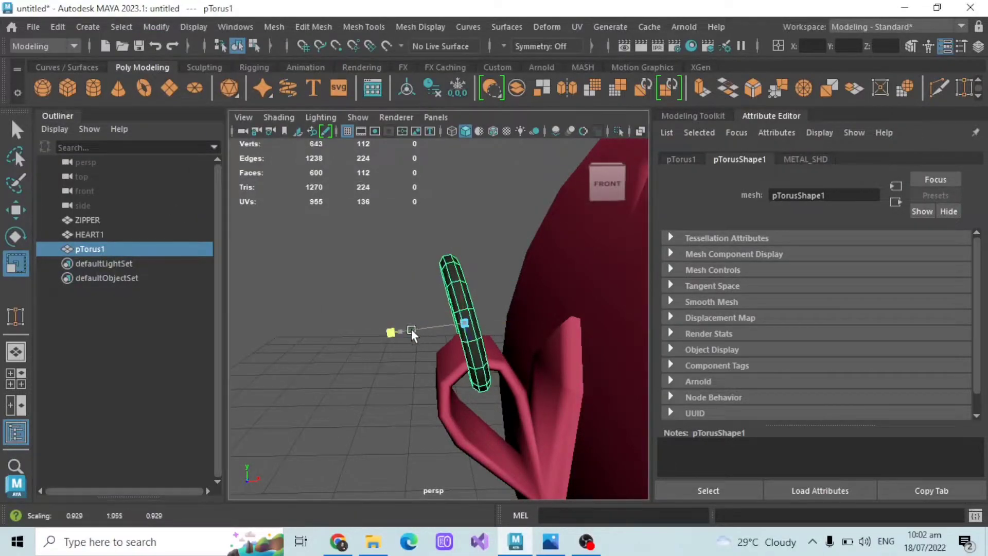
key("ctrl+z")
Step: Try a slight rescale of the torus and inspect its fit in the loop from several sides
left_click(355, 269)
left_click_drag(355, 269, 643, 311, "alt")
right_click_drag(643, 311, 526, 311, "alt")
left_click_drag(526, 310, 392, 329, "alt")
left_click(103, 249)
left_click_drag(452, 293, 453, 289)
left_click(381, 280)
left_click_drag(381, 280, 643, 281, "alt")
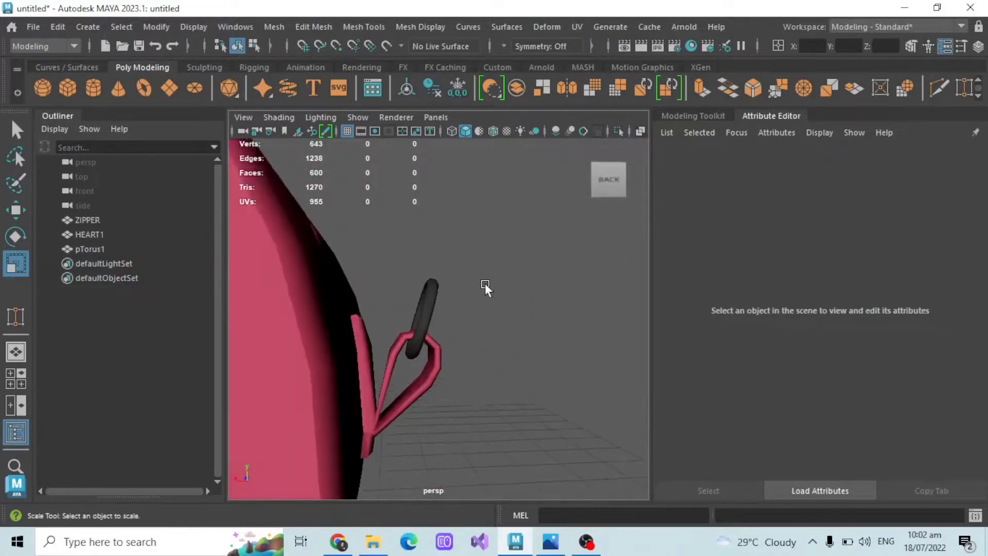
Step: Undo the recent torus edits back to before it was tilted
scroll(483, 280, "up", 4)
key("ctrl+z")
key("ctrl+z")
key("ctrl+z")
key("ctrl+z")
left_click(977, 47)
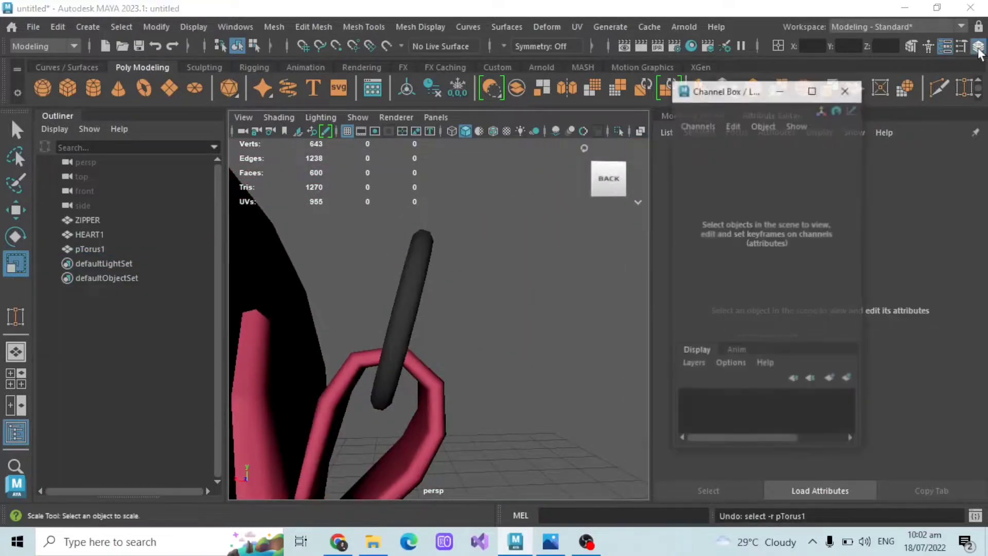
left_click(114, 250)
left_click(845, 89)
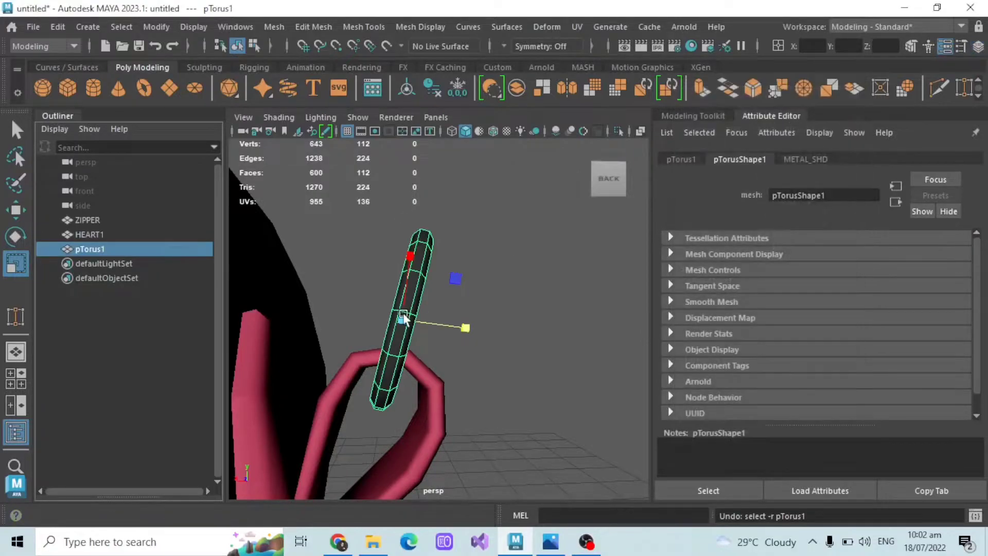
left_click_drag(538, 213, 547, 233, "alt")
key("ctrl+z")
key("ctrl+z")
key("ctrl+z")
key("ctrl+z")
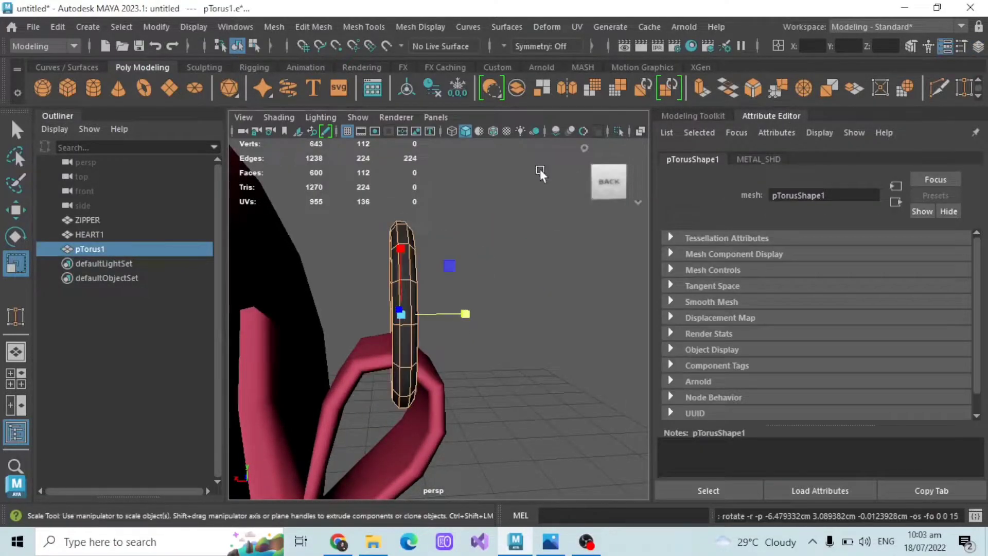
Step: Freeze the upright torus's transformations and lower it slightly in the strap loop
left_click(155, 26)
left_click(187, 94)
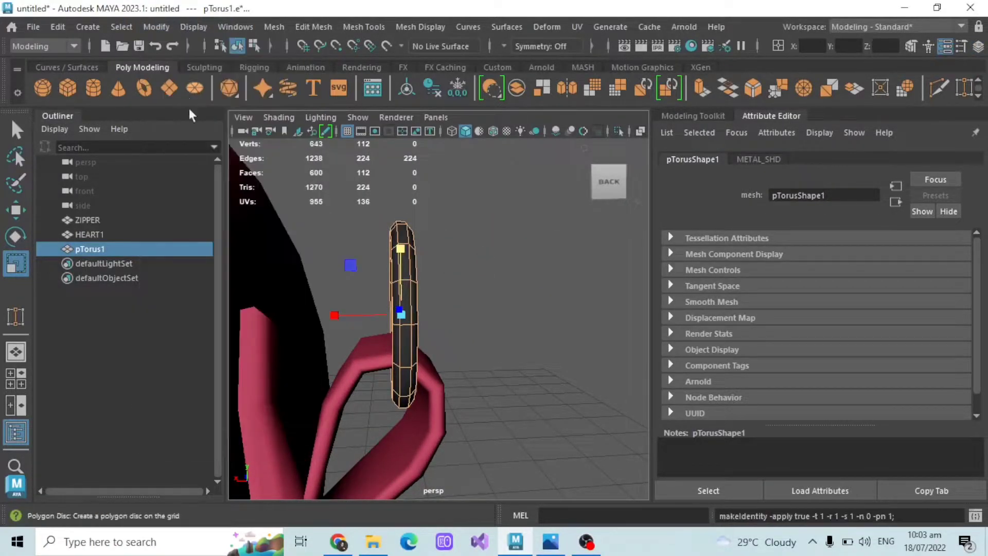
left_click_drag(328, 316, 479, 320, "alt")
left_click(15, 210)
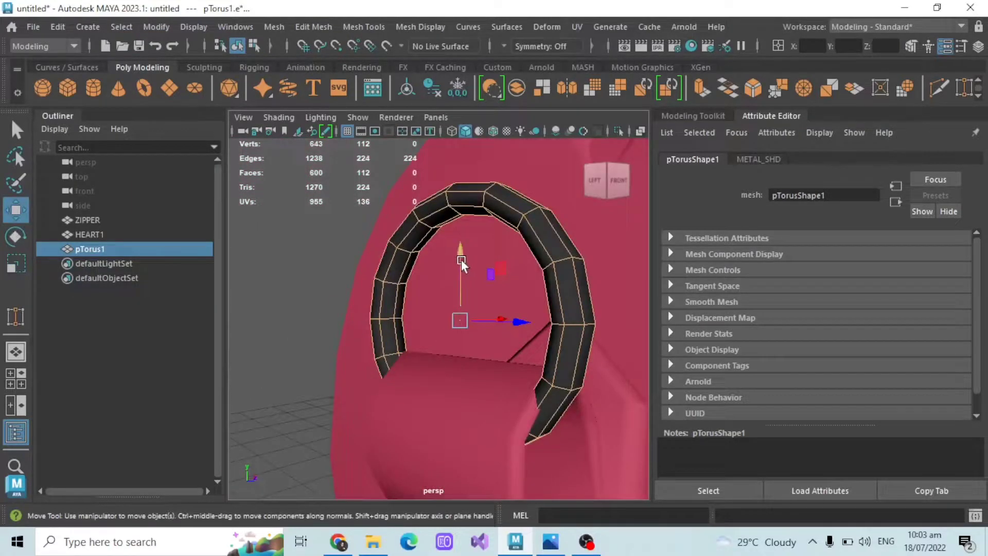
left_click_drag(462, 259, 461, 282)
Step: Try tilting the torus within the strap loop
left_click_drag(521, 310, 435, 318, "alt")
scroll(435, 318, "down", 4)
key("e")
left_click_drag(489, 271, 695, 309)
left_click(406, 285)
scroll(499, 316, "down", 5)
left_click_drag(454, 334, 404, 277, "alt")
scroll(431, 313, "up", 3)
Step: Compare the torus with the ring in BAG REFERENCE.jpg and undo the last torus edit
left_click(90, 249)
left_click(550, 542)
left_click(550, 541)
scroll(433, 311, "up", 5)
key("ctrl+z")
Step: Centre the torus's pivot, then tilt it slightly and seat it in the strap loop at about X -6.44, Y 3.03
left_click(156, 27)
left_click(186, 137)
mouse_move(449, 286)
left_mouse_down()
mouse_move(455, 291)
mouse_move(436, 283)
mouse_move(464, 289)
left_mouse_up()
key("w")
left_click_drag(471, 345, 458, 339)
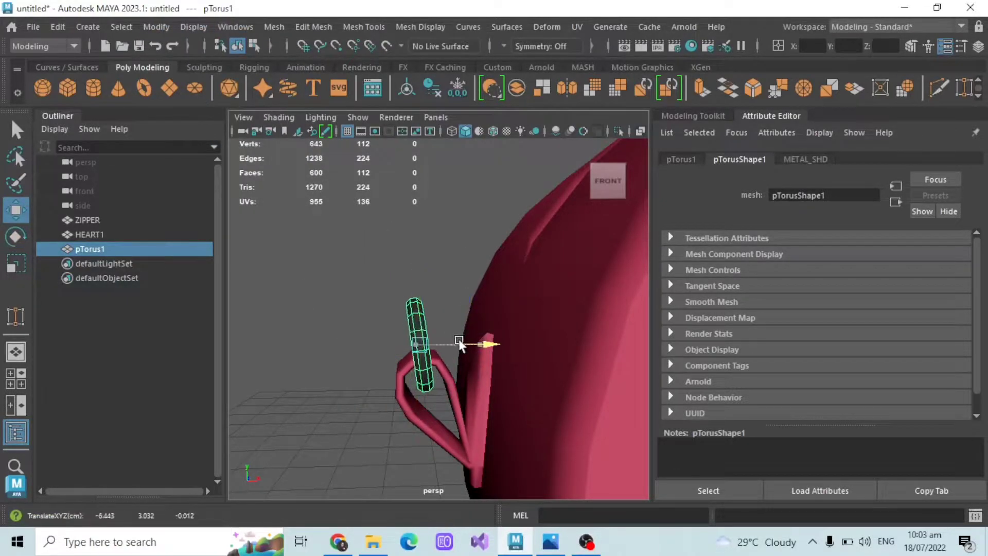
left_click(364, 323)
left_click_drag(363, 323, 504, 317, "alt")
left_click(471, 329)
left_click(424, 336)
left_click(437, 336)
left_click_drag(438, 336, 463, 291, "alt")
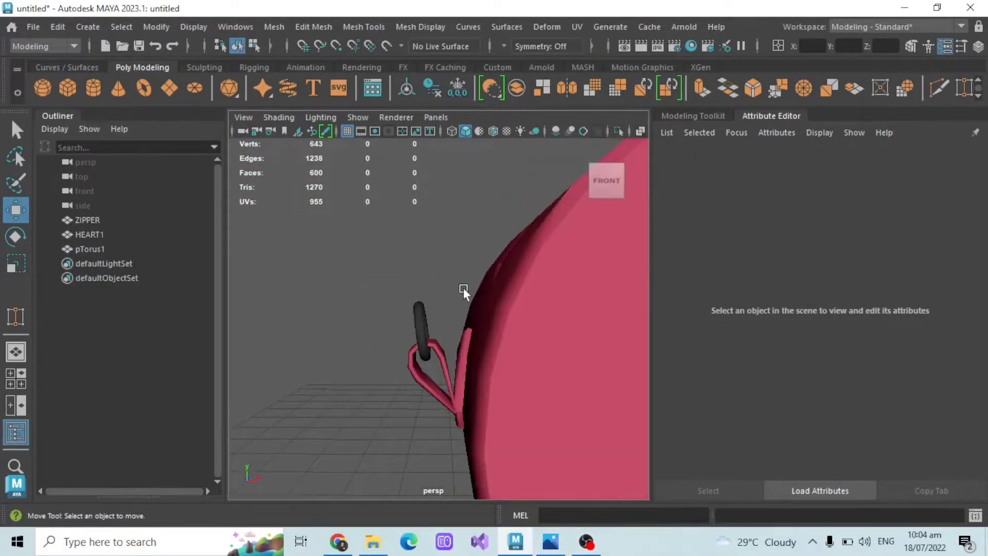
Step: Mirror the torus as a copy across the world X axis, combined with the original and without merging borders
scroll(463, 290, "down", 5)
left_click(911, 46)
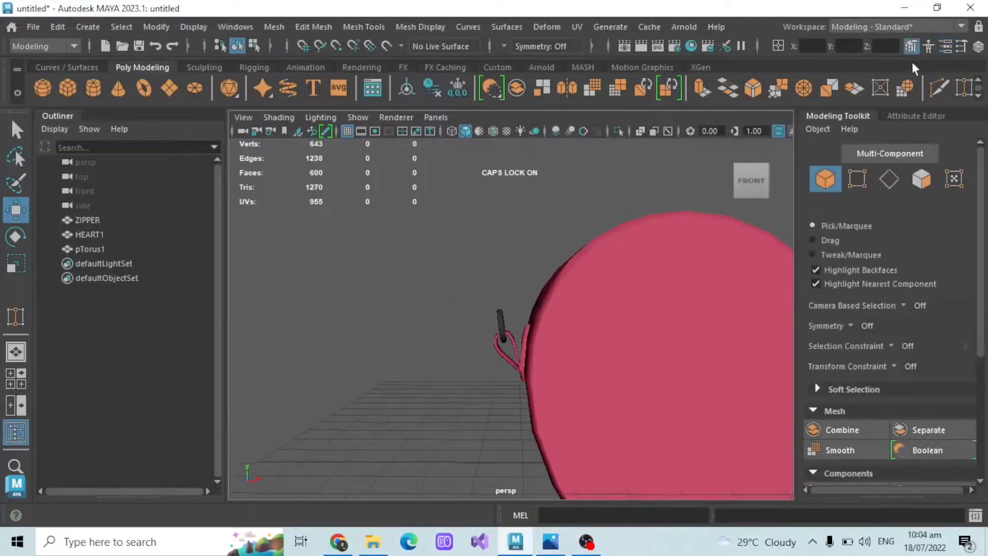
double_click(570, 87)
left_click(599, 419)
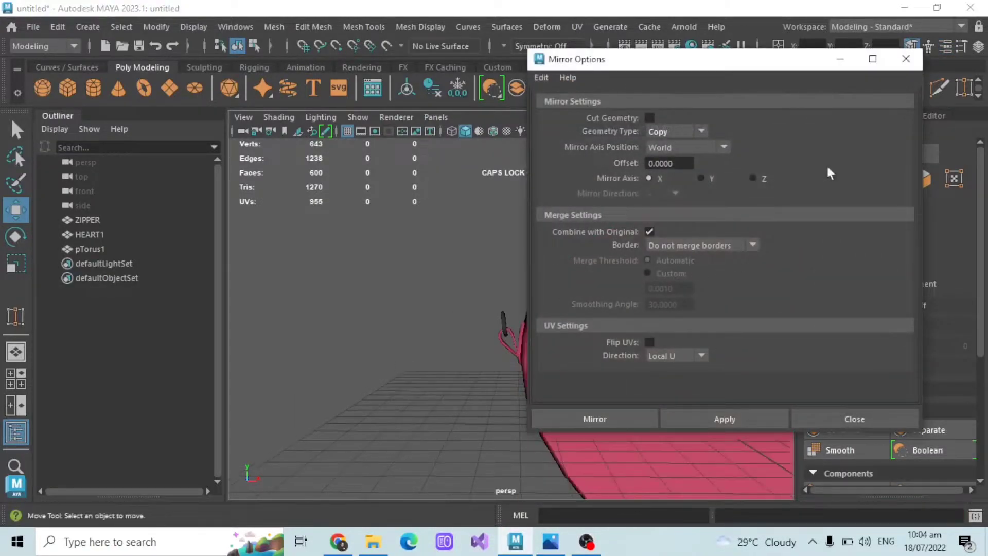
left_click(119, 250)
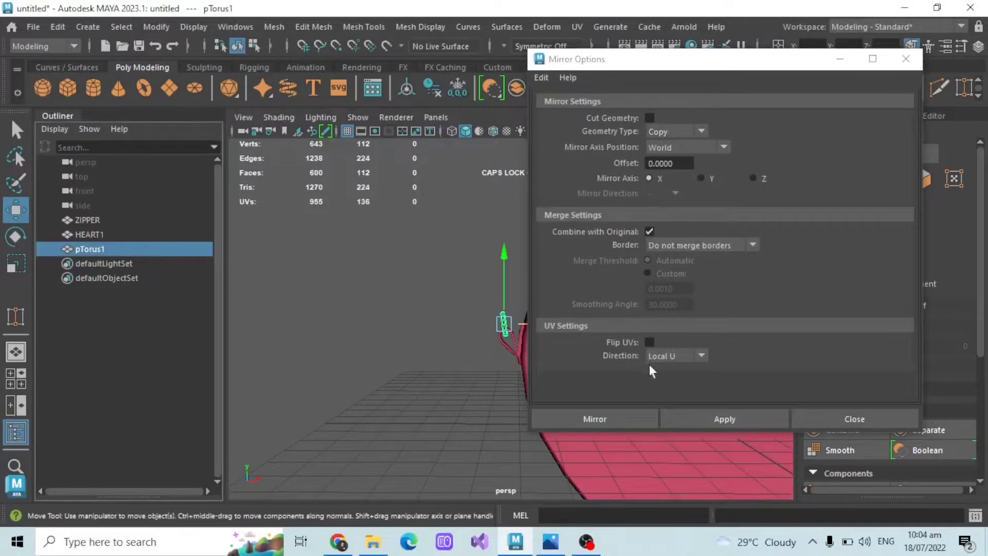
left_click(602, 415)
middle_click_drag(458, 241, 244, 224, "alt")
scroll(243, 225, "down", 3)
Step: Rename the mirrored torus object METAL and delete all scene history, including non-deformer history
double_click(90, 249)
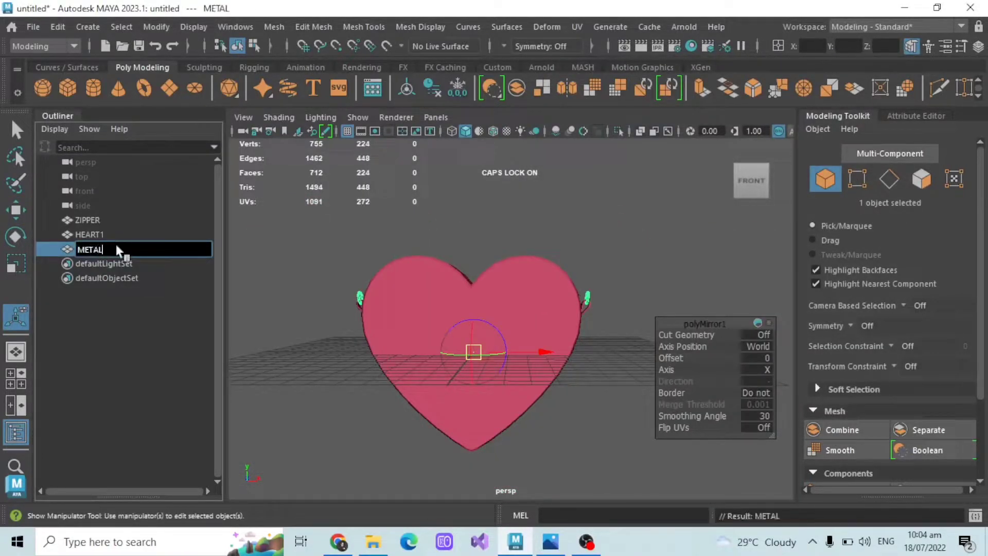
left_click(57, 26)
mouse_move(129, 214)
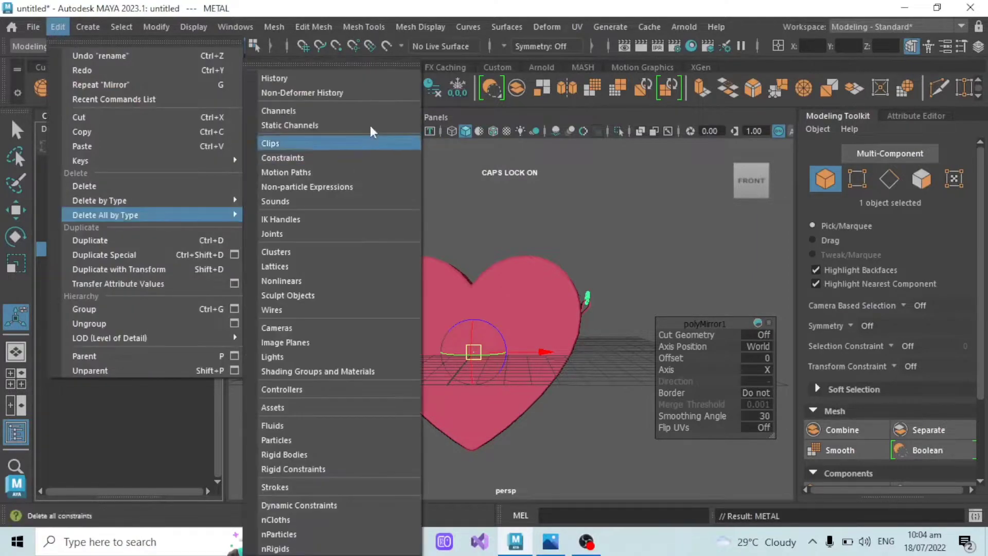
left_click(289, 77)
left_click(57, 26)
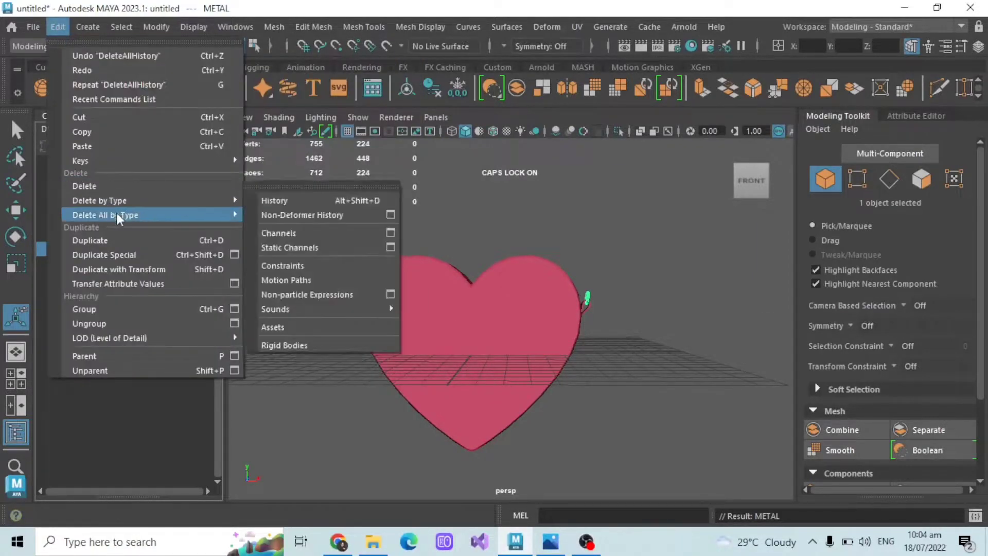
left_click(304, 92)
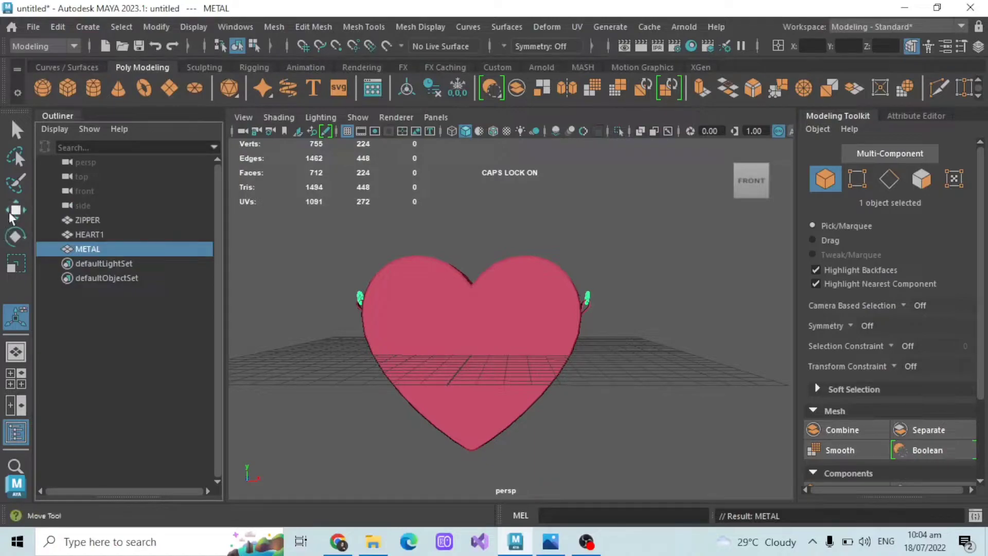
Step: Centre the pivot of METAL and freeze its transformations
left_click(15, 210)
left_click(164, 27)
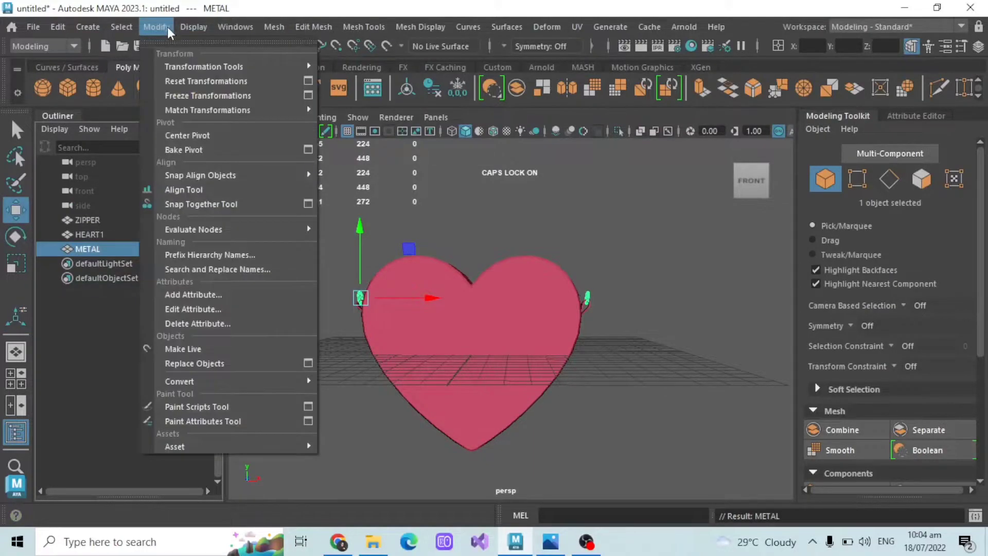
left_click(191, 134)
left_click(156, 26)
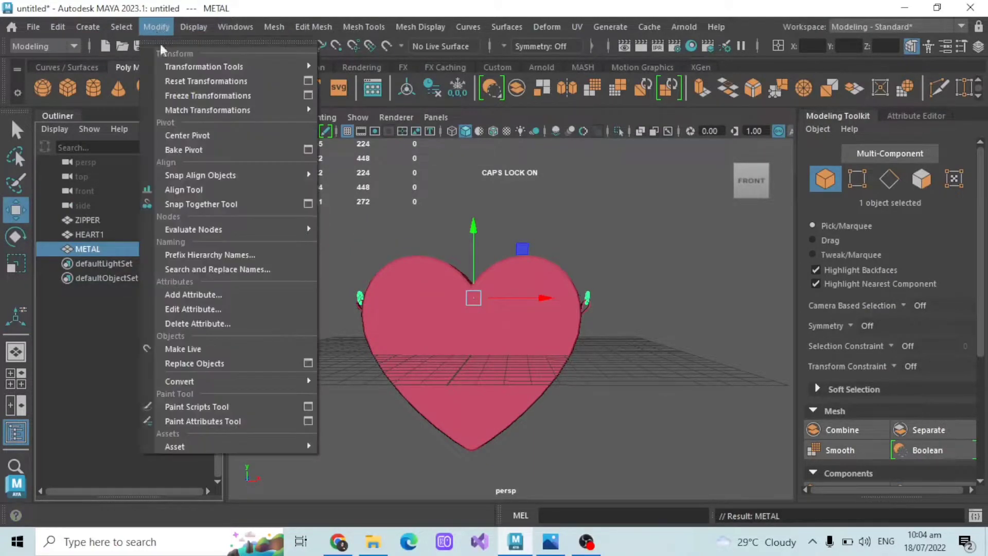
left_click(199, 97)
left_click(551, 209)
left_click_drag(552, 209, 458, 261, "alt")
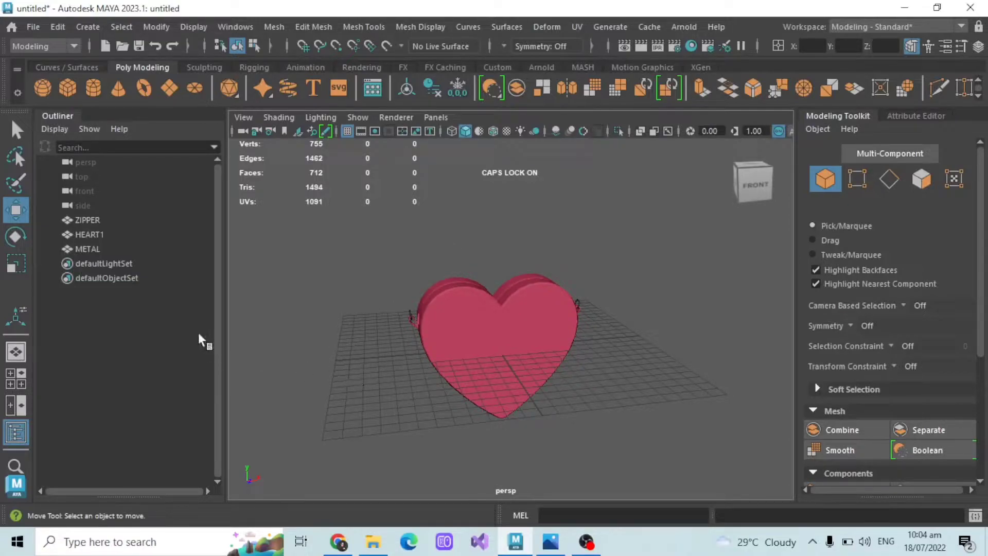
Step: Select the zipper, heart and metal meshes for their triangle count, and look up the bag triangle limit in ZEPETO Studio's Item Guidelines in Chrome
left_click(87, 220)
left_click(113, 249, "shift")
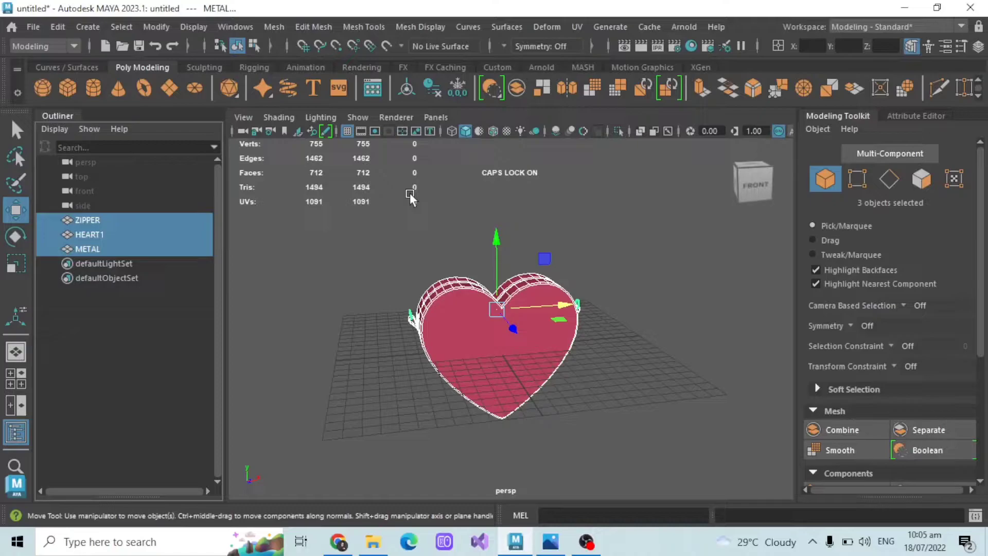
left_click(338, 542)
left_click(15, 6)
left_click(309, 9)
scroll(187, 249, "up", 10)
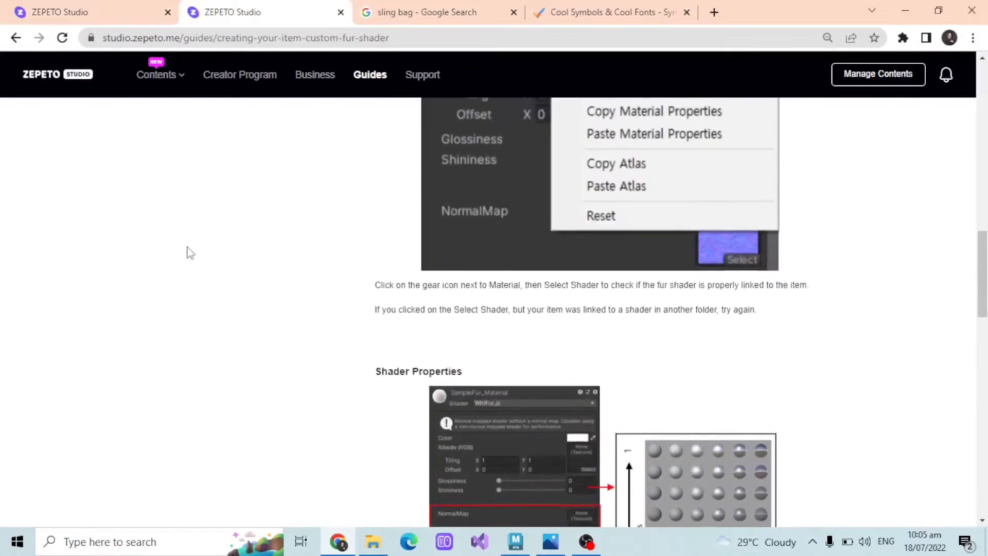
scroll(199, 353, "down", 7)
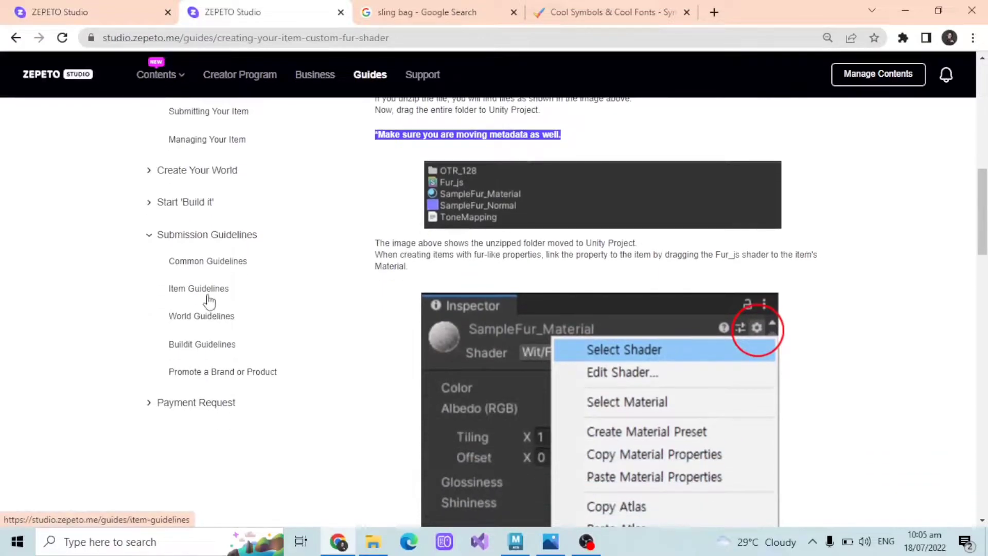
left_click(209, 297)
scroll(682, 336, "down", 15)
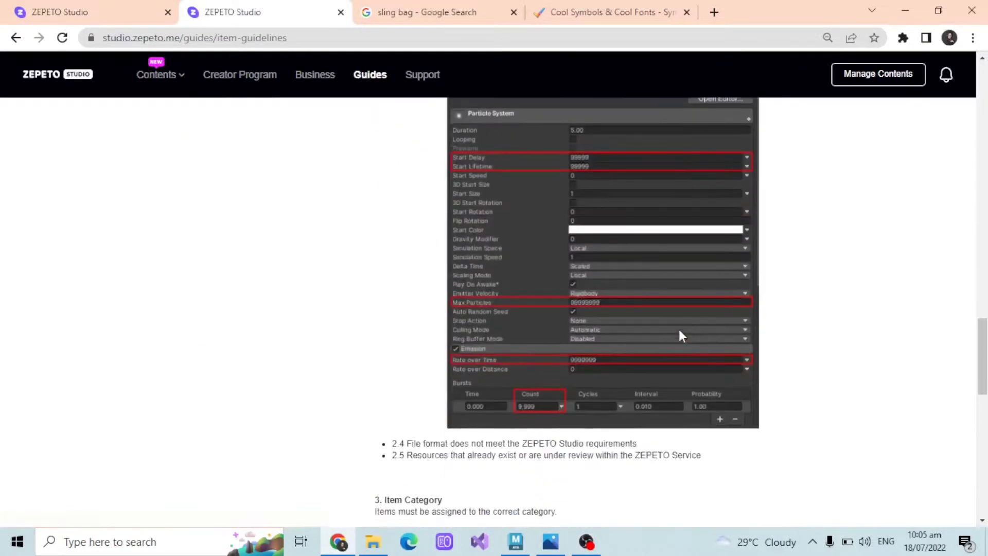
scroll(681, 336, "down", 12)
scroll(638, 341, "up", 3)
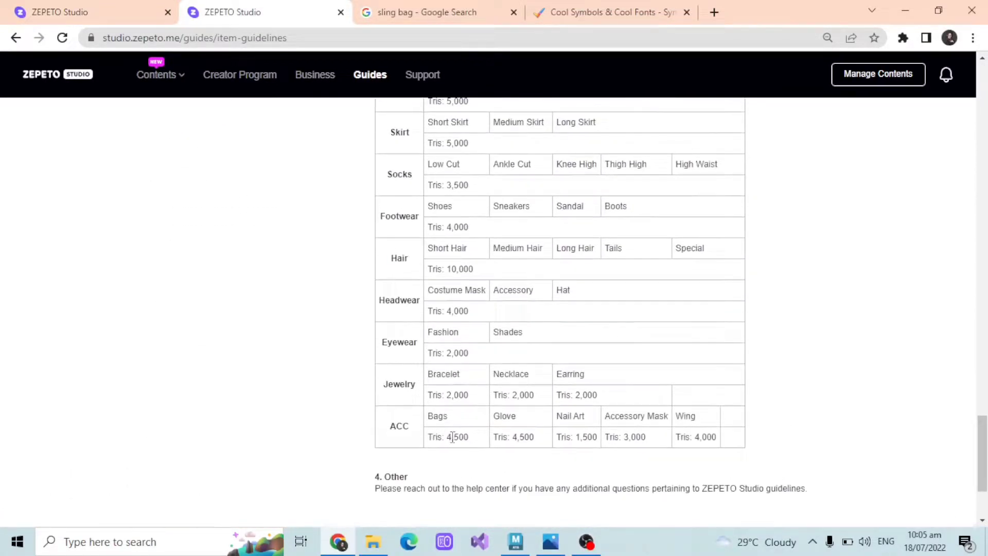
left_click(901, 14)
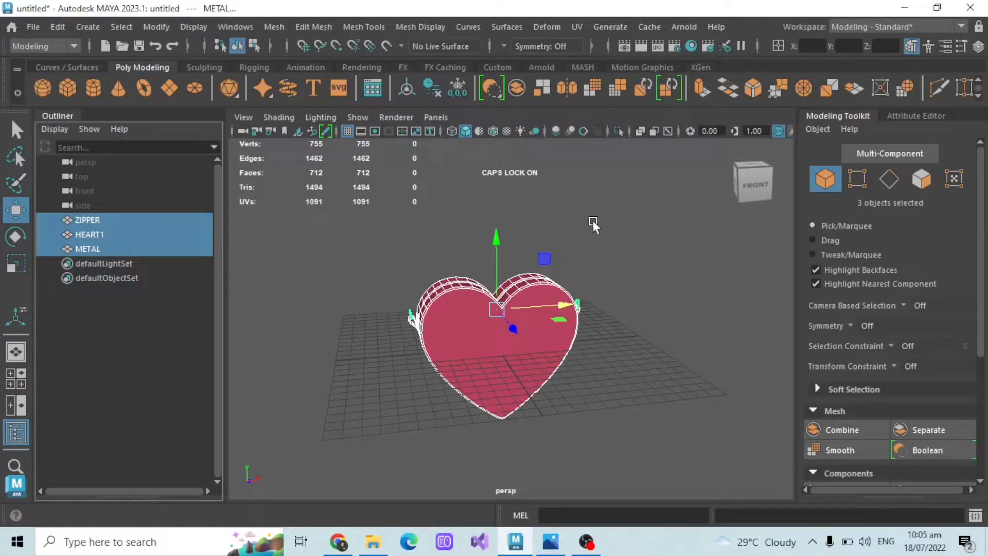
Step: Create a polygon plane and move it out in front of the heart
scroll(604, 262, "up", 3)
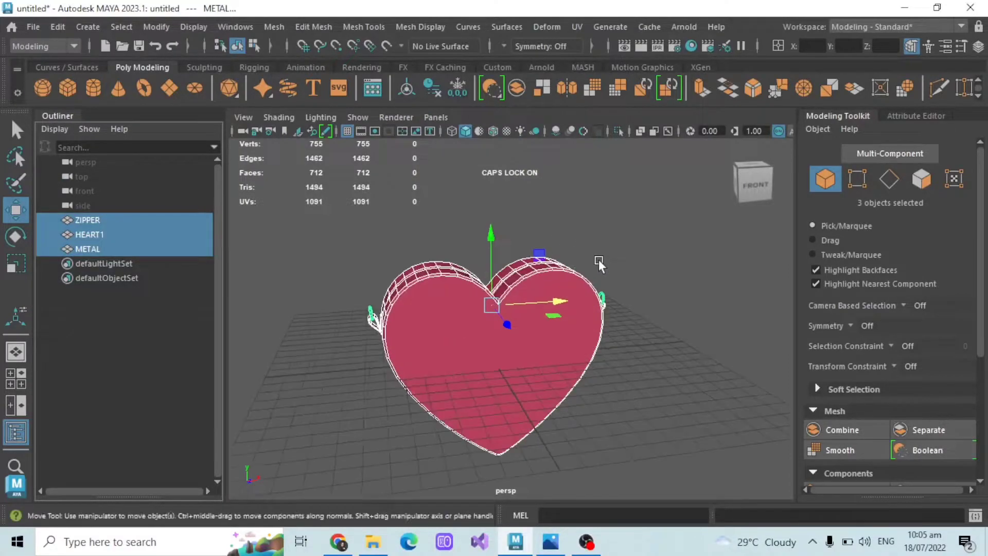
left_click_drag(603, 261, 572, 286, "alt")
middle_click_drag(572, 286, 588, 316, "alt")
scroll(472, 299, "down", 3)
left_click_drag(480, 292, 500, 268, "alt")
scroll(424, 292, "down", 5)
left_click(425, 264)
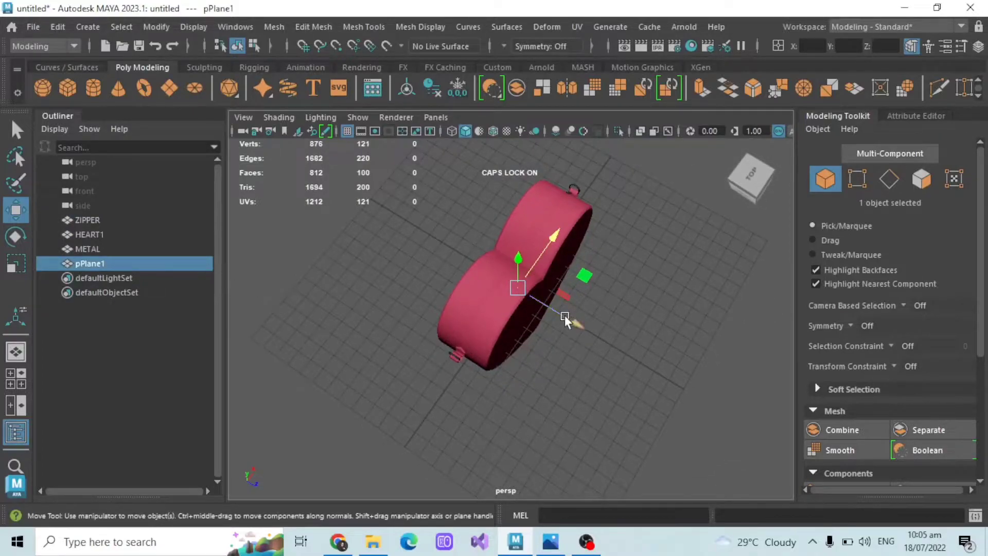
left_click_drag(564, 315, 547, 374, "alt")
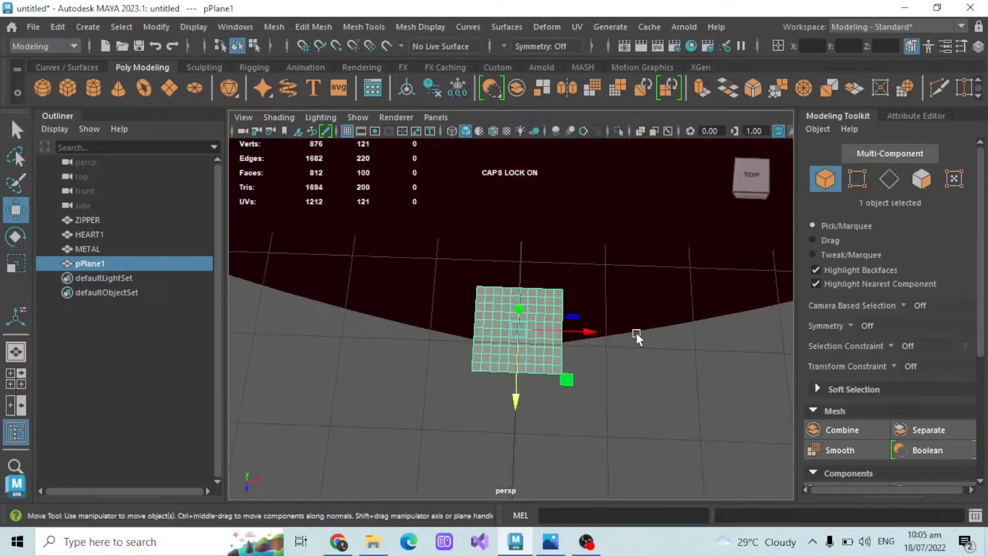
Step: Reduce the new plane to 1 subdivision in width and 1 in height
left_click(916, 115)
left_click(802, 160)
left_click_drag(595, 272, 573, 329, "alt")
type("1")
key("Return")
key("Tab")
type("1")
key("Return")
left_click_drag(495, 299, 631, 316, "alt")
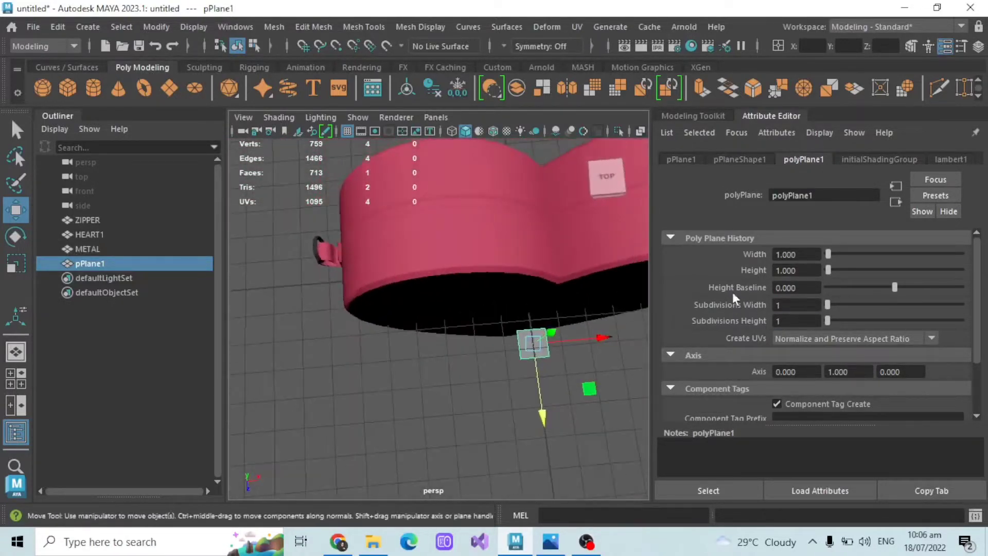
Step: Set the plane's width to 0.75 and its height to 1.5
type("0.75")
key("Return")
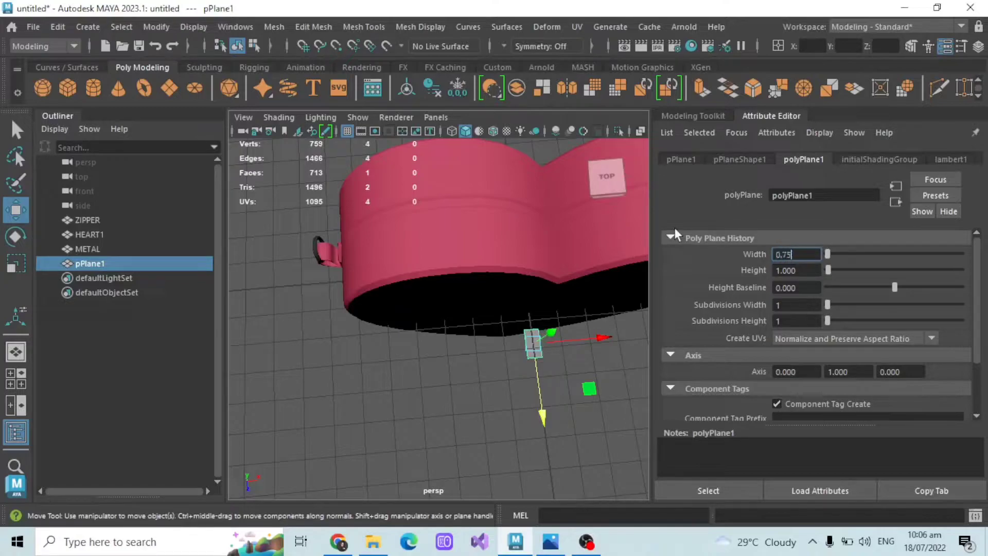
left_click_drag(450, 285, 544, 348, "alt")
scroll(544, 348, "up", 3)
middle_click_drag(544, 348, 517, 333, "alt")
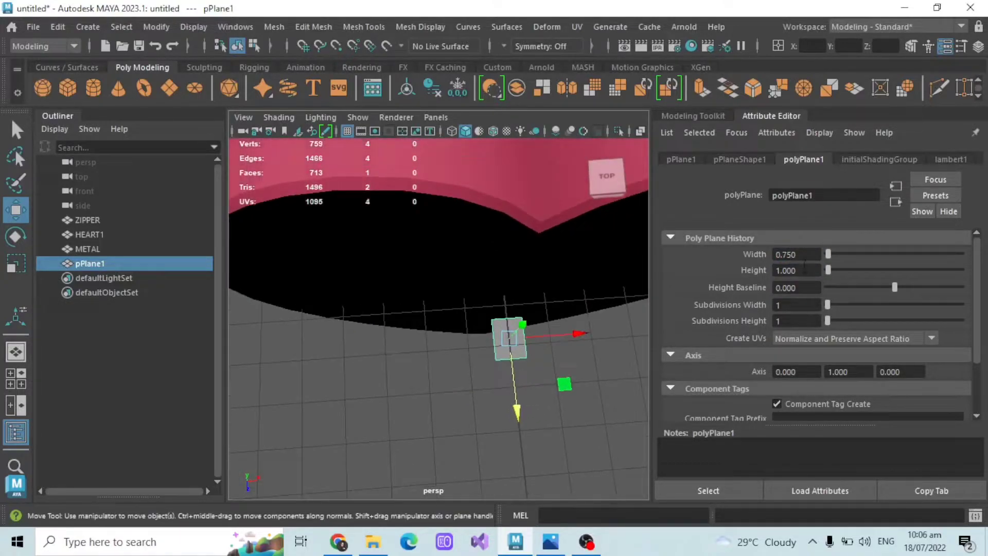
type("1.5")
key("Return")
Step: Assign the BAG_SHD material to the plane and move it to about X -5.92, Y 3.87, Z 2.83
scroll(410, 326, "down", 5)
left_click_drag(410, 326, 372, 276, "alt")
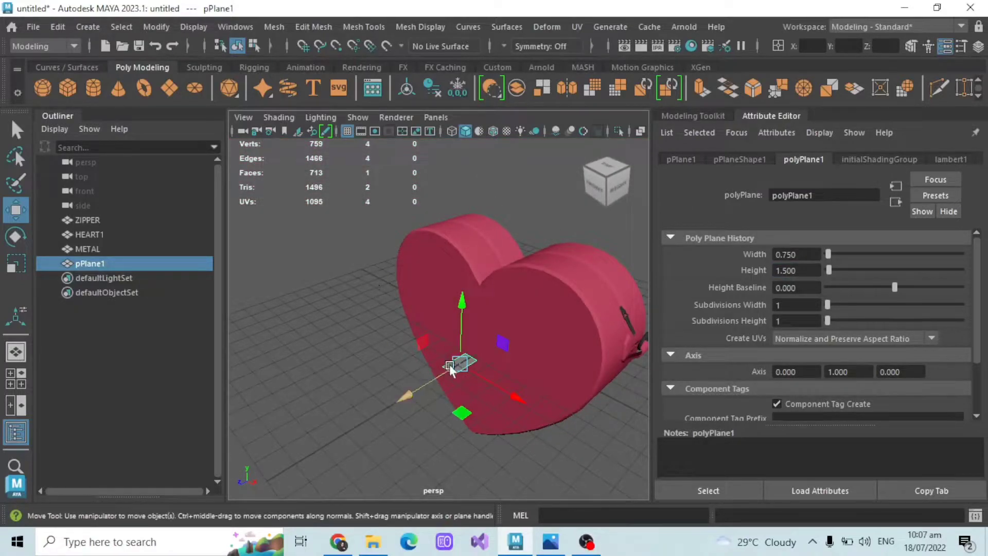
left_click_drag(449, 366, 572, 393, "alt")
right_click_drag(572, 394, 674, 453)
left_click_drag(509, 350, 427, 278, "alt")
Step: Rotate the plane 90 degrees so it stands upright, facing outward from the heart's side
left_click(980, 52)
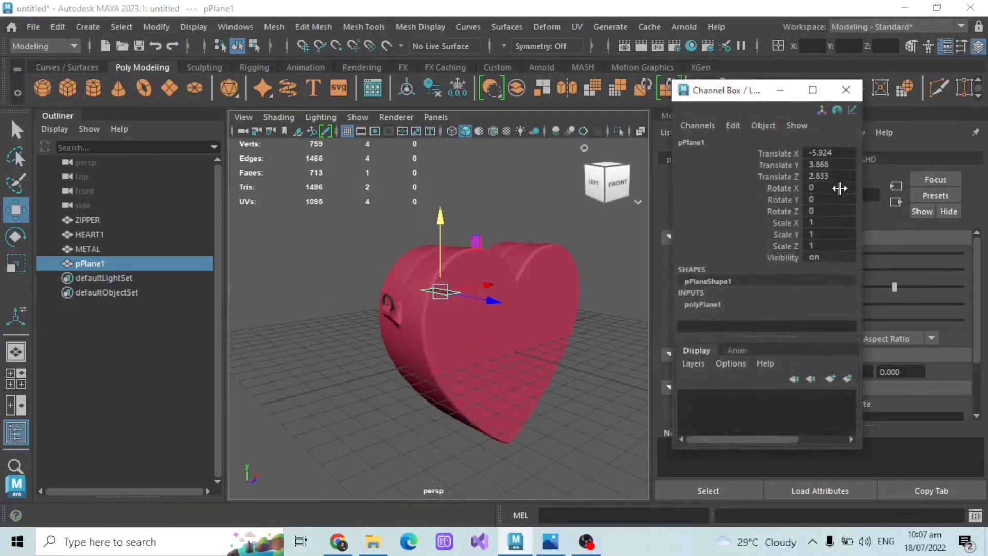
left_click(827, 199)
type("90")
key("Return")
key("Return")
left_click(845, 91)
Step: Move the plane over to the side strap loop and display wireframe on the shaded models
left_click_drag(535, 232, 462, 249, "alt")
left_click_drag(376, 322, 564, 329, "alt")
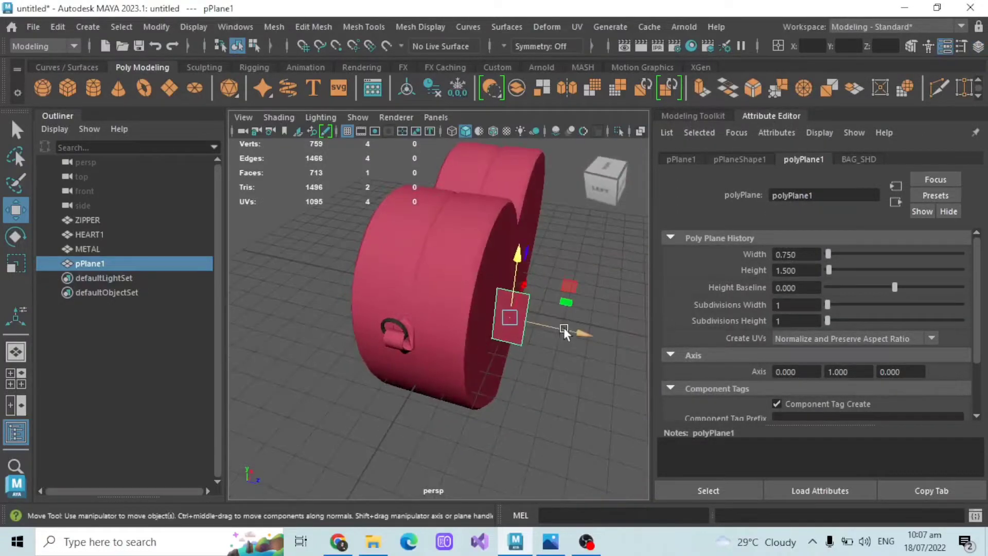
mouse_move(436, 305)
left_mouse_down("alt")
mouse_move(505, 352)
mouse_move(523, 332)
mouse_move(502, 298)
mouse_move(531, 288)
left_mouse_up("alt")
left_click(492, 131)
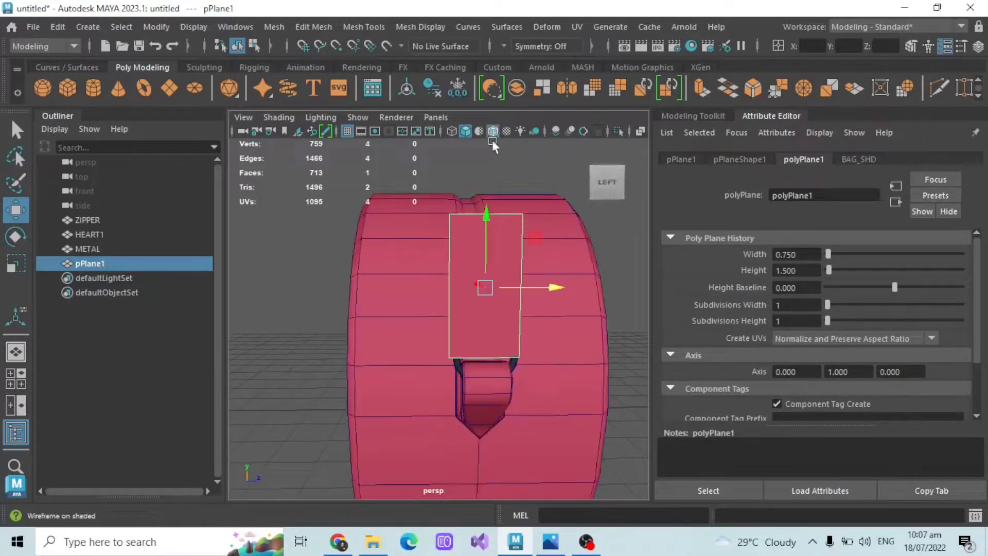
scroll(486, 231, "up", 5)
Step: Narrow the plane to fit inside the metal ring and centre it at about X -6.6, Z -0.01
key("r")
left_click_drag(548, 222, 570, 240)
left_click(979, 47)
left_click(853, 89)
left_click(16, 210)
key("r")
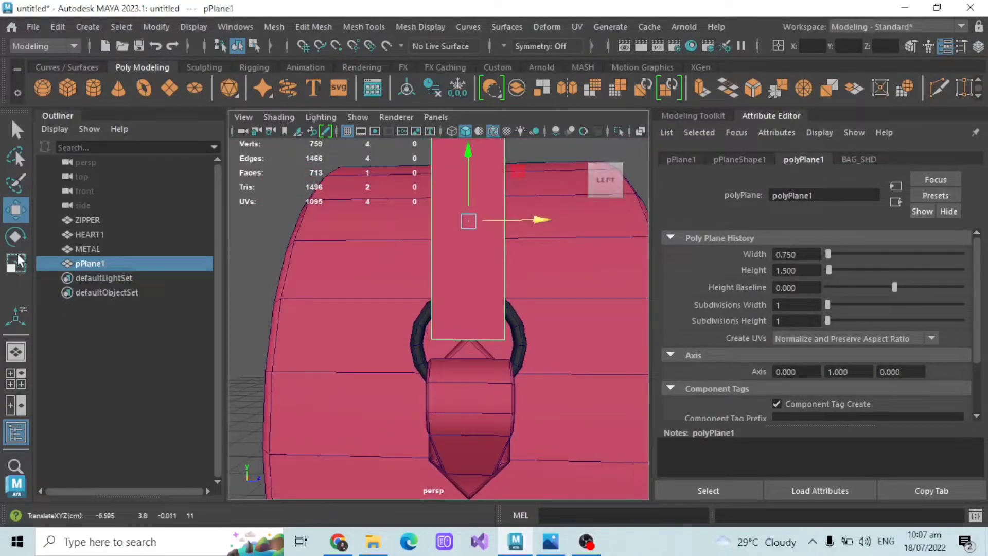
scroll(467, 318, "down", 4)
left_click_drag(467, 318, 356, 301, "alt")
left_click_drag(355, 221, 364, 289, "alt")
left_click_drag(439, 360, 463, 303, "alt")
scroll(463, 304, "down", 4)
Step: Select the plane's top edge for extruding
left_click(912, 46)
scroll(918, 200, "up", 2)
left_click(887, 182)
scroll(573, 266, "down", 3)
scroll(562, 264, "up", 3)
left_click_drag(561, 265, 522, 280, "alt")
left_click(515, 272)
key("f")
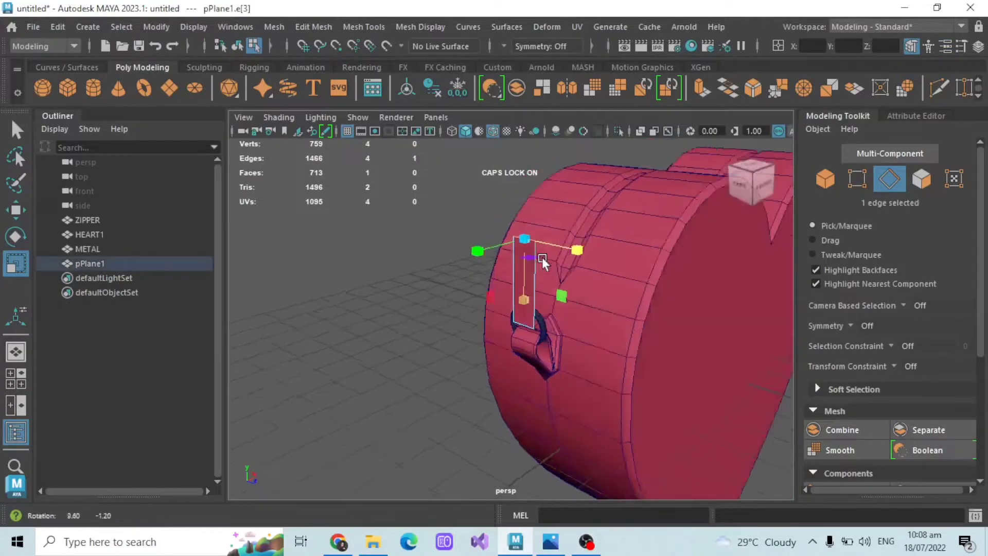
left_click(15, 210)
Step: Try to build the strap by repeatedly extruding the plane's top edge upward in short segments
left_click_drag(523, 190, 490, 225, "alt")
key("ctrl+e")
left_click_drag(517, 266, 492, 174, "alt")
key("ctrl+e")
key("ctrl+e")
middle_click_drag(492, 174, 486, 275, "alt")
key("ctrl+e")
left_click_drag(485, 273, 484, 227)
left_click_drag(507, 270, 580, 283, "alt")
scroll(580, 283, "up", 3)
left_click_drag(509, 195, 512, 211)
scroll(545, 271, "down", 4)
left_click_drag(545, 270, 639, 243, "alt")
key("ctrl+e")
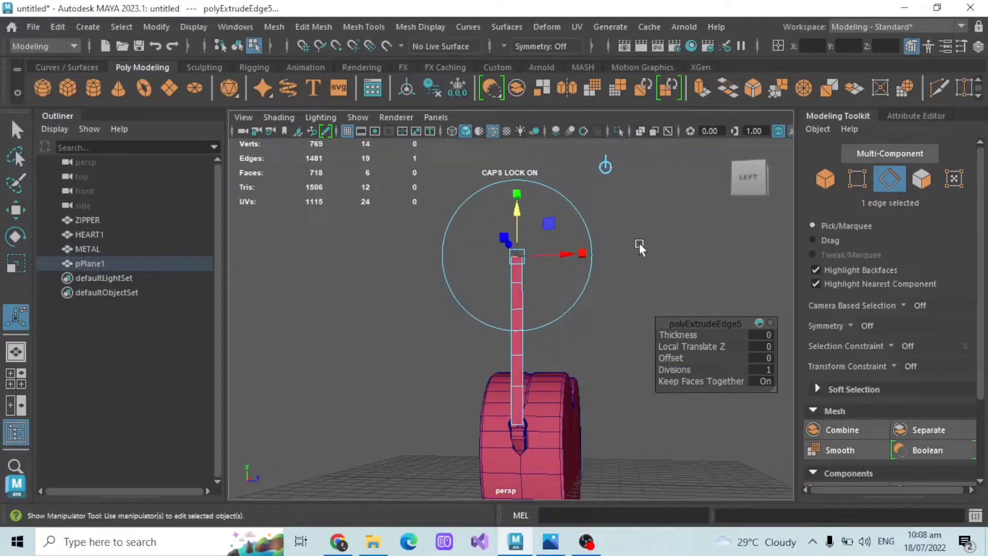
Step: Undo all the edge extrusions back to the single plane face
key("ctrl+z")
key("ctrl+z")
key("ctrl+z")
key("ctrl+z")
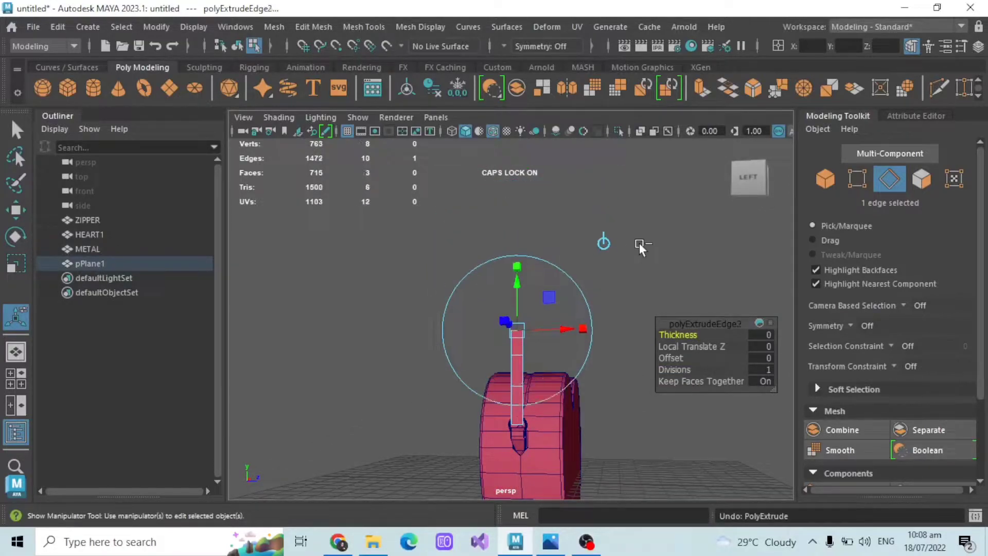
key("ctrl+z")
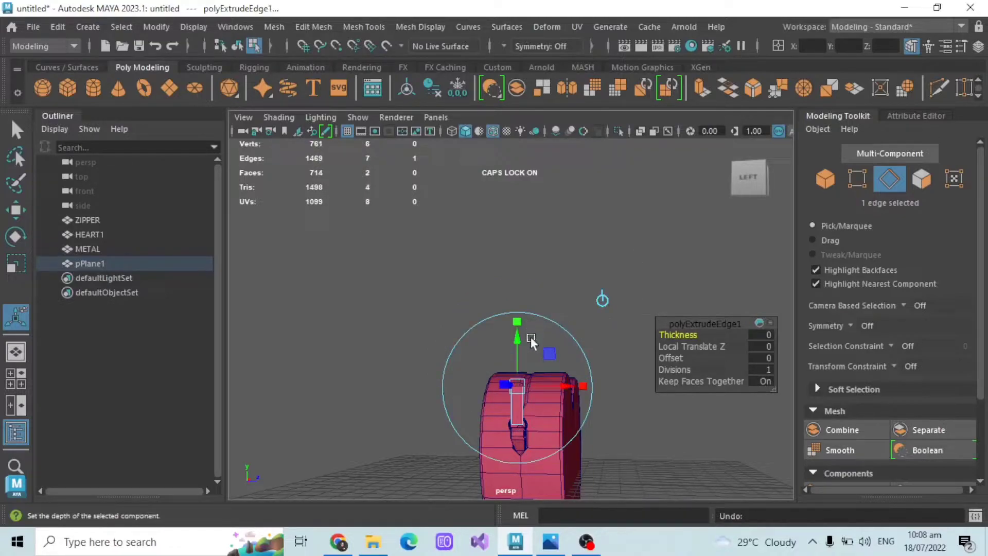
key("ctrl+e")
key("ctrl+z")
key("ctrl+z")
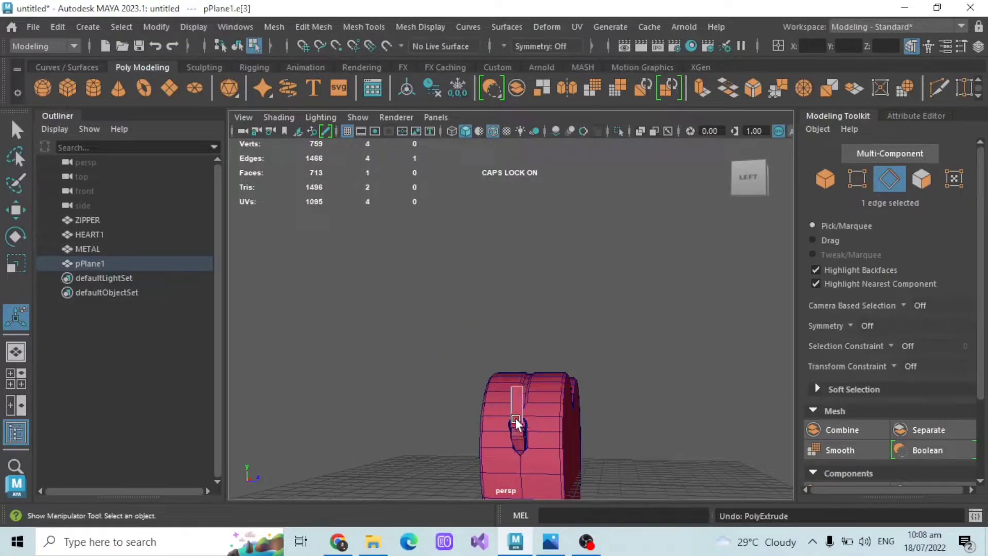
Step: Extrude the plane's top edge straight up into a tall strap with 5 divisions
mouse_move(521, 340)
left_mouse_down("alt")
mouse_move(536, 252)
mouse_move(554, 229)
mouse_move(440, 297)
mouse_move(498, 242)
mouse_move(567, 244)
mouse_move(570, 253)
mouse_move(519, 249)
mouse_move(509, 259)
mouse_move(503, 159)
mouse_move(551, 305)
mouse_move(517, 310)
mouse_move(544, 336)
mouse_move(510, 346)
mouse_move(520, 345)
left_mouse_up("alt")
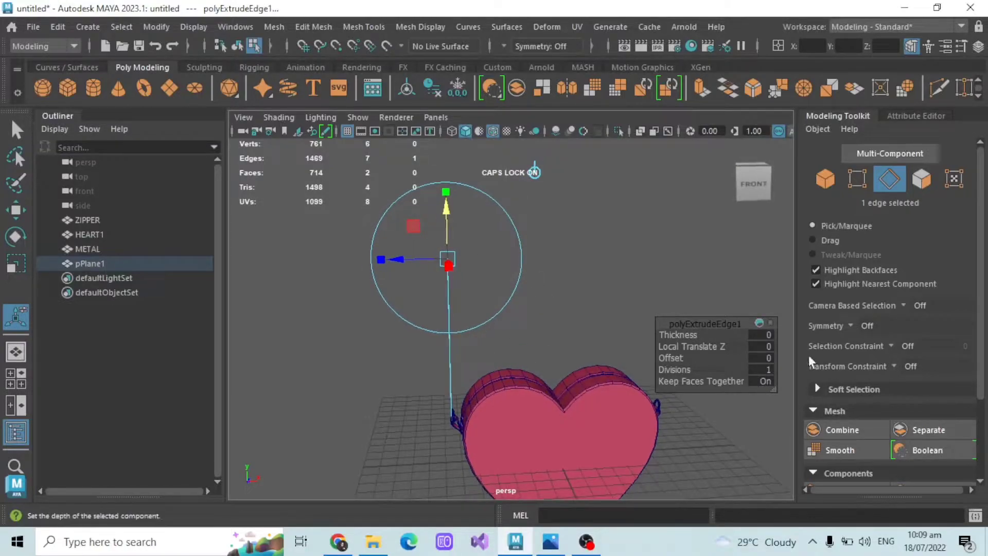
type("5")
key("Return")
Step: Undo the last strap changes and make the extrusion shorter with 4 divisions
left_click_drag(546, 309, 499, 332, "alt")
key("ctrl+z")
key("ctrl+z")
key("ctrl+z")
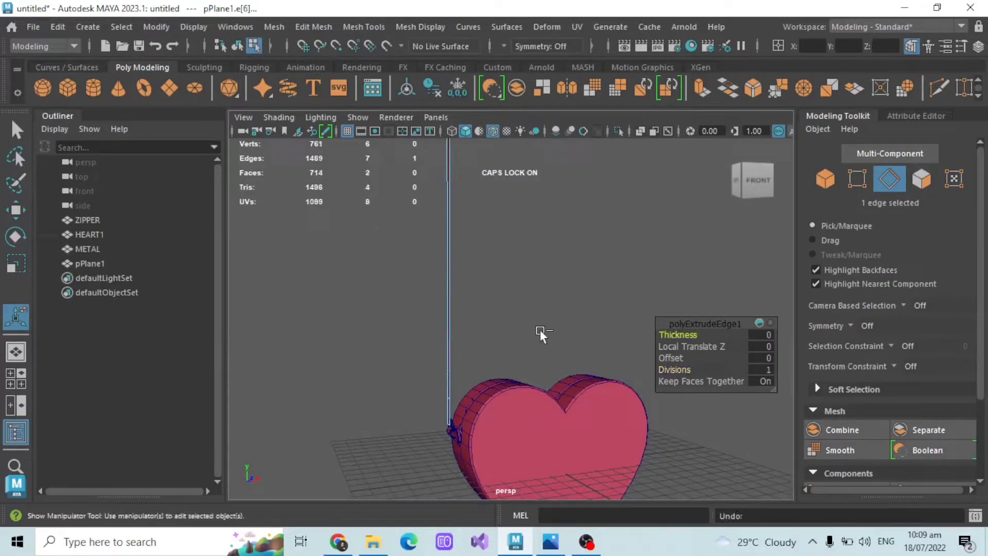
left_click_drag(448, 212, 447, 245)
left_click_drag(491, 284, 458, 304, "alt")
type("4")
key("Return")
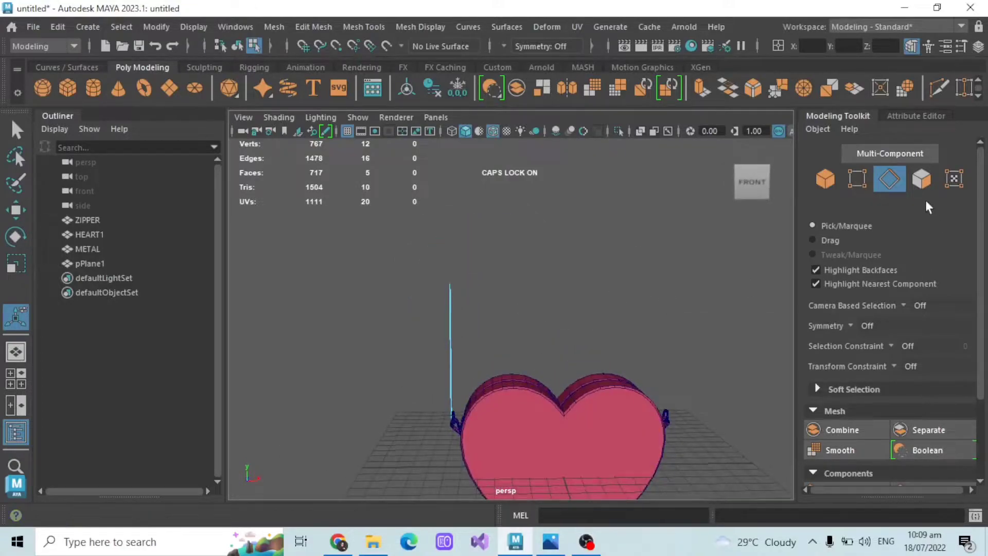
Step: Rename the extruded plane object STRAP
left_click(922, 179)
scroll(444, 273, "up", 3)
left_click(116, 265)
double_click(116, 264)
key("BackSpace")
key("BackSpace")
key("BackSpace")
key("BackSpace")
key("BackSpace")
key("BackSpace")
key("BackSpace")
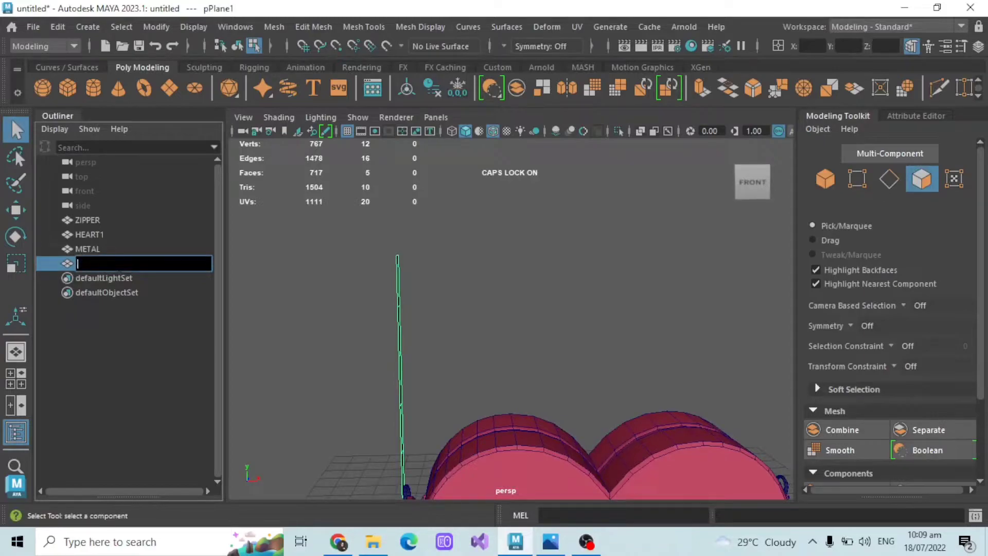
key("Return")
Step: Delete all scene history, including non-deformer history, and freeze the transformations of STRAP
left_click(58, 27)
mouse_move(119, 215)
left_click(274, 78)
left_click(58, 27)
left_click(302, 93)
left_click(156, 26)
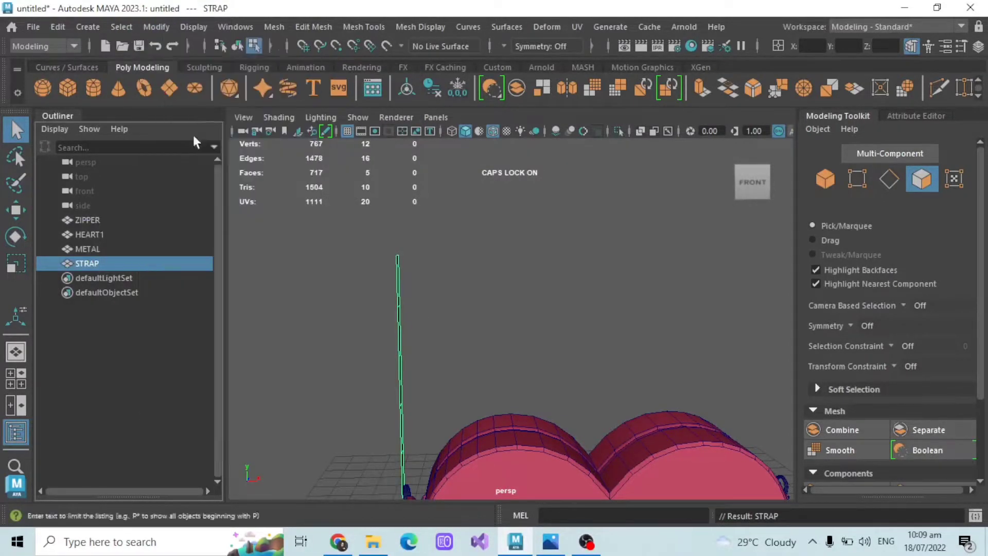
left_click(200, 97)
left_click(309, 232)
Step: Mirror STRAP to the opposite side of the heart, keeping both strips in one object
left_click(15, 210)
left_click_drag(360, 294, 368, 293, "alt")
left_click(86, 263)
middle_click_drag(536, 364, 540, 302, "alt")
left_click_drag(539, 302, 647, 208, "alt")
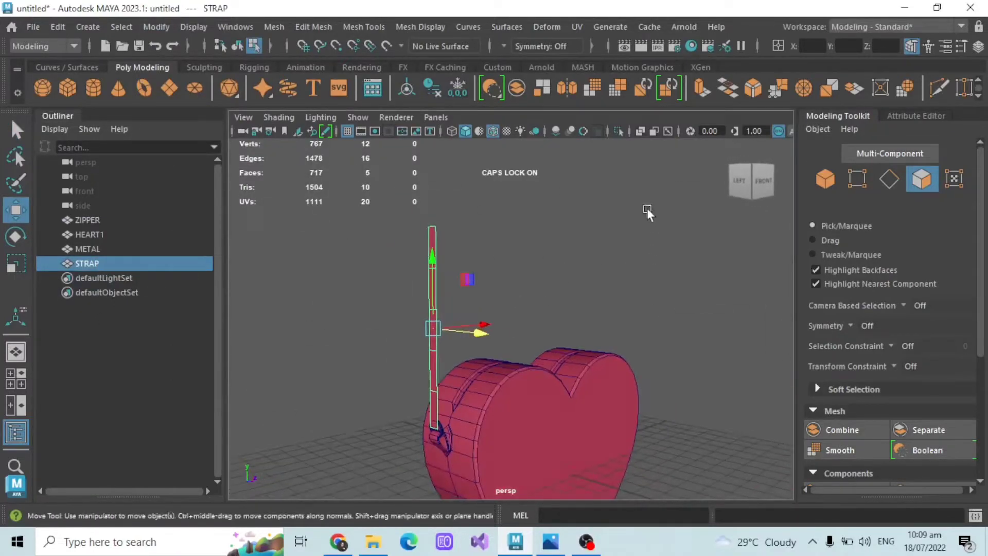
left_click(566, 88)
left_click_drag(603, 265, 485, 239, "alt")
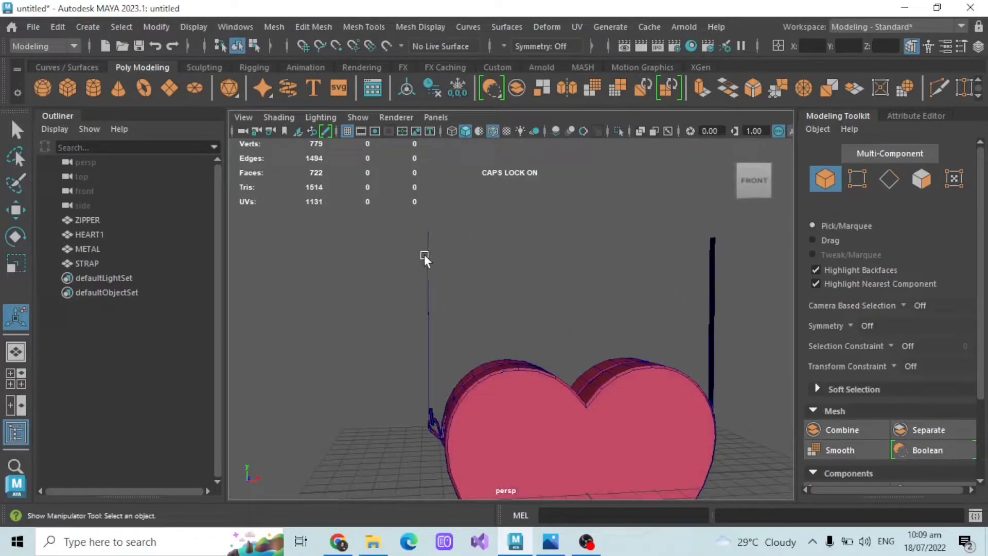
Step: Centre the pivot of the mirrored STRAP object between its two strips
left_click(88, 263)
left_click(889, 179)
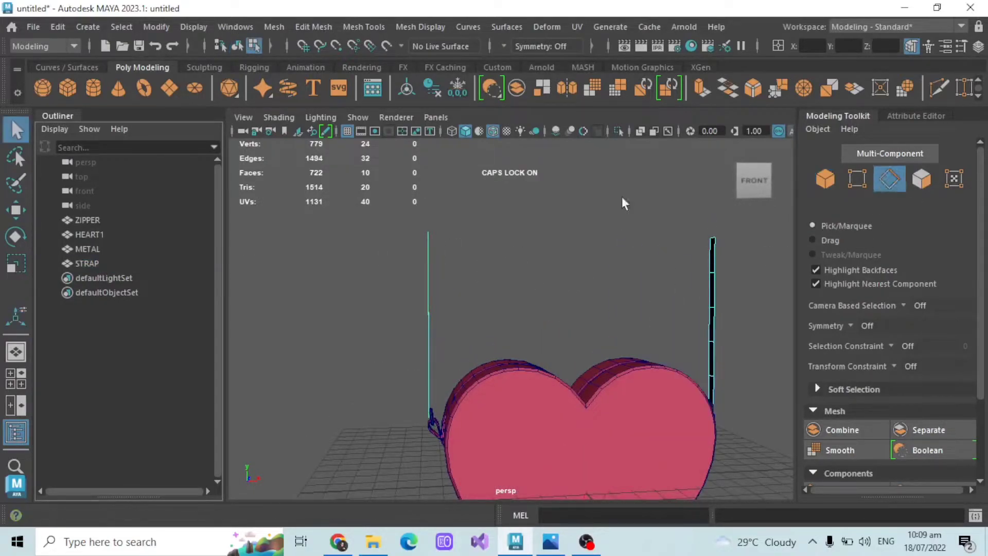
left_click(82, 263)
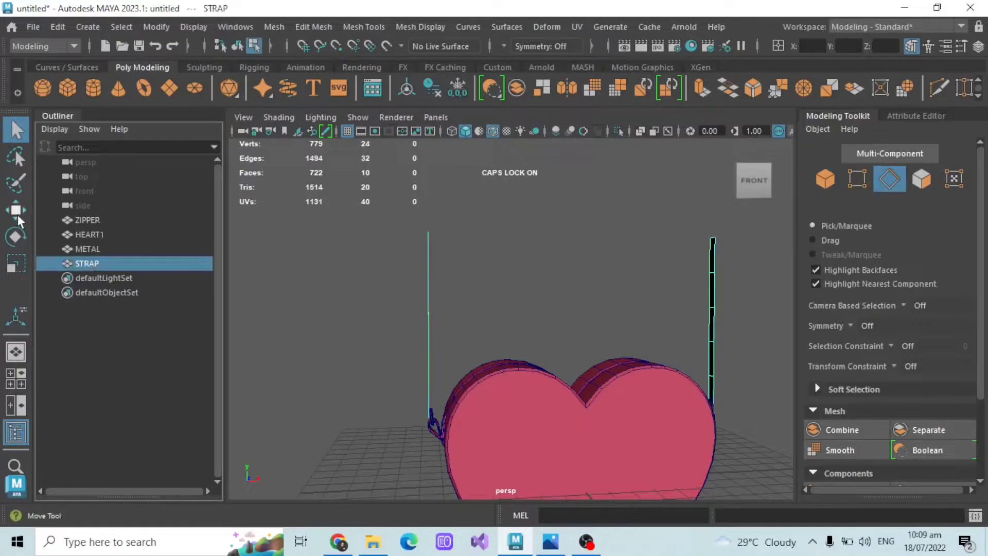
left_click(16, 211)
left_click(157, 26)
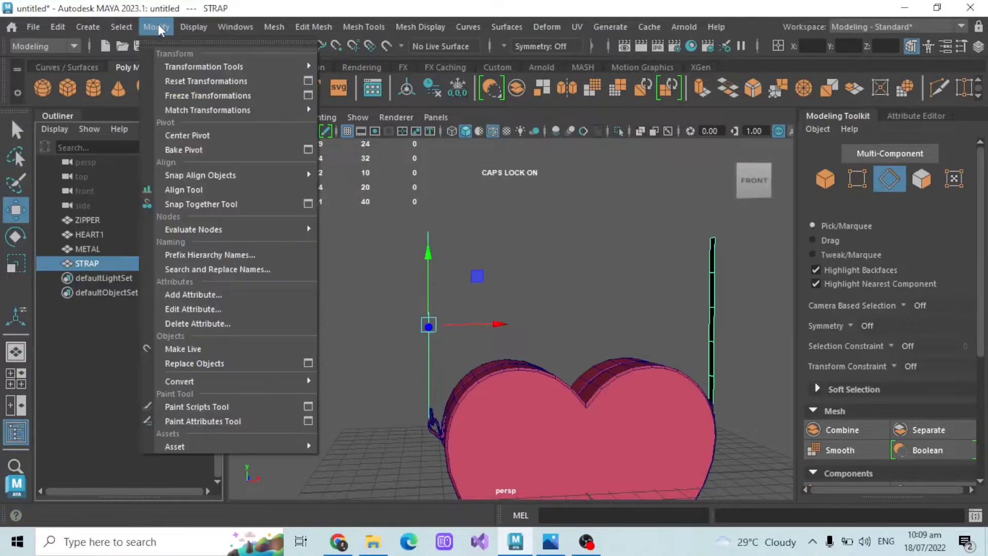
left_click(191, 135)
left_click_drag(447, 246, 643, 232, "alt")
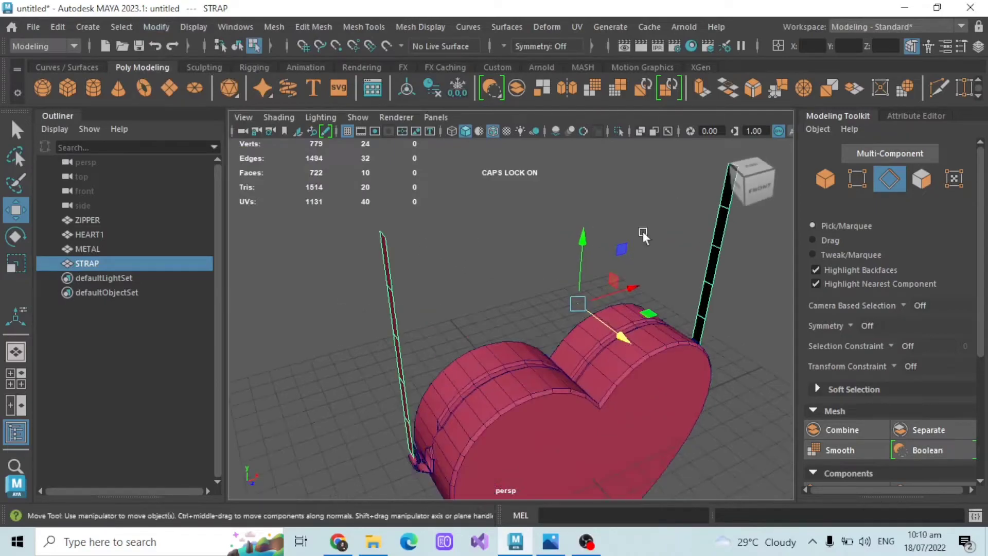
Step: Select the top edges of both strap strips with the help of Object X symmetry, and turn symmetry back off
left_click(384, 228)
left_click(381, 232)
left_click_drag(442, 269, 464, 288, "alt")
left_click(503, 47)
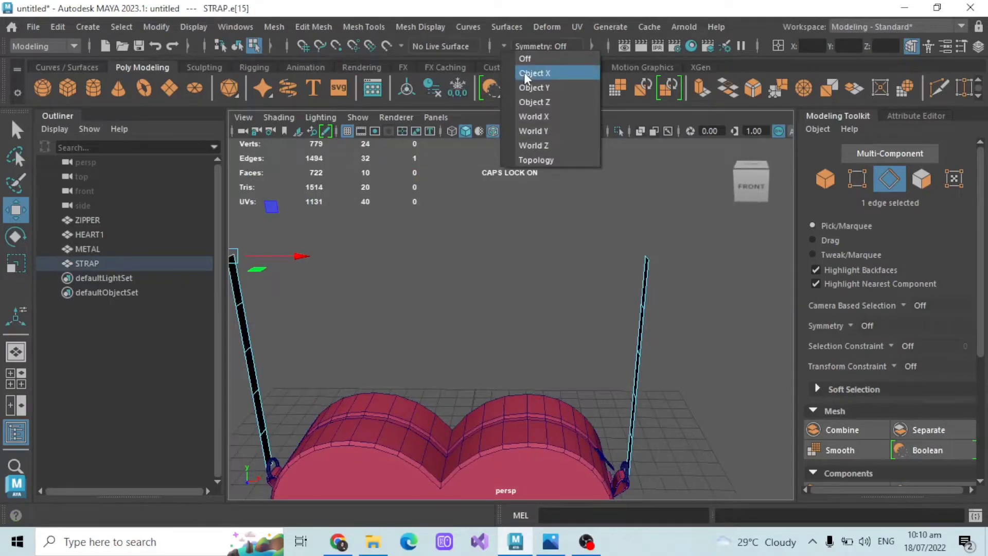
left_click(525, 75)
left_click_drag(608, 244, 524, 274, "alt")
left_click(513, 48)
left_click(514, 55)
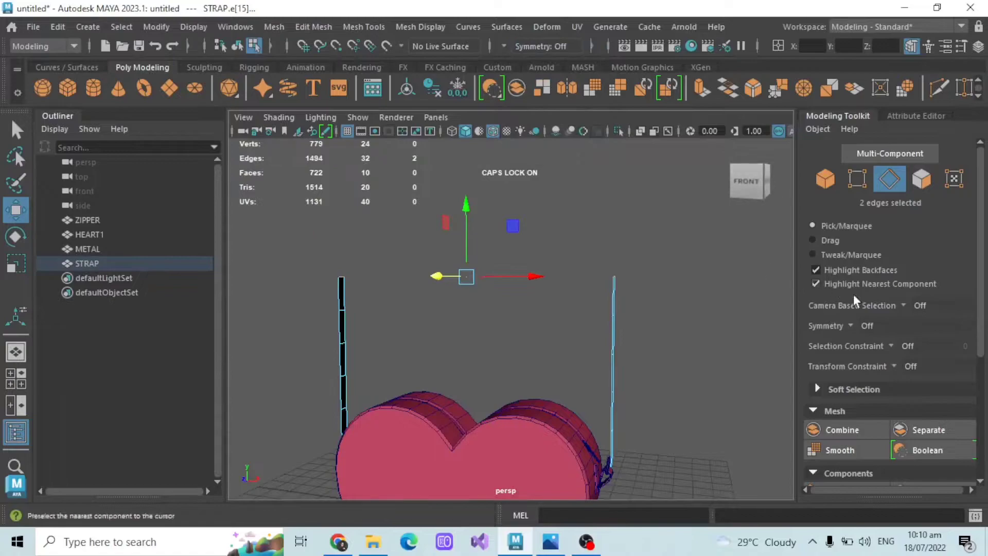
Step: Try bridging the top edges of the two strap strips with 4 divisions
left_click_drag(558, 322, 634, 312, "alt")
scroll(888, 349, "down", 4)
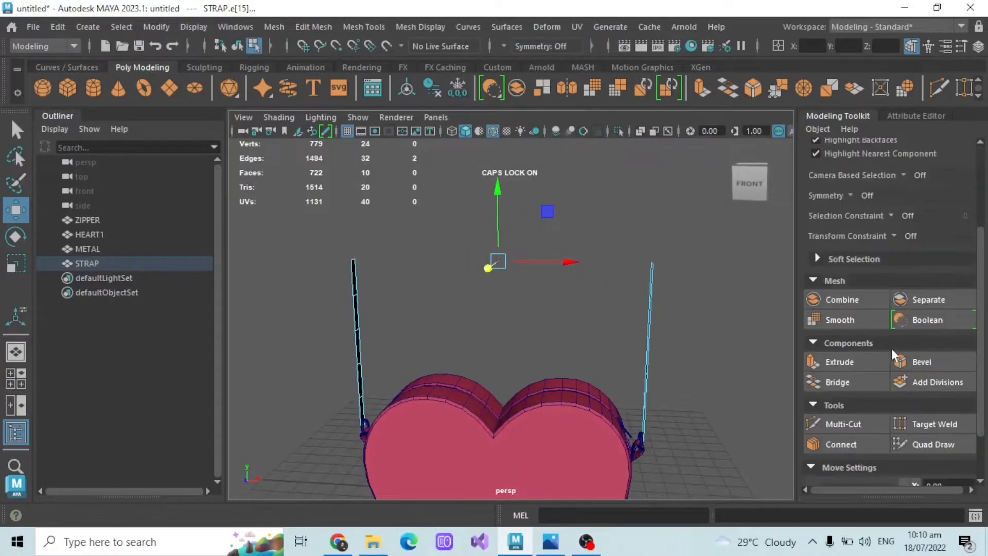
left_click(839, 382)
left_click_drag(519, 298, 529, 323, "alt")
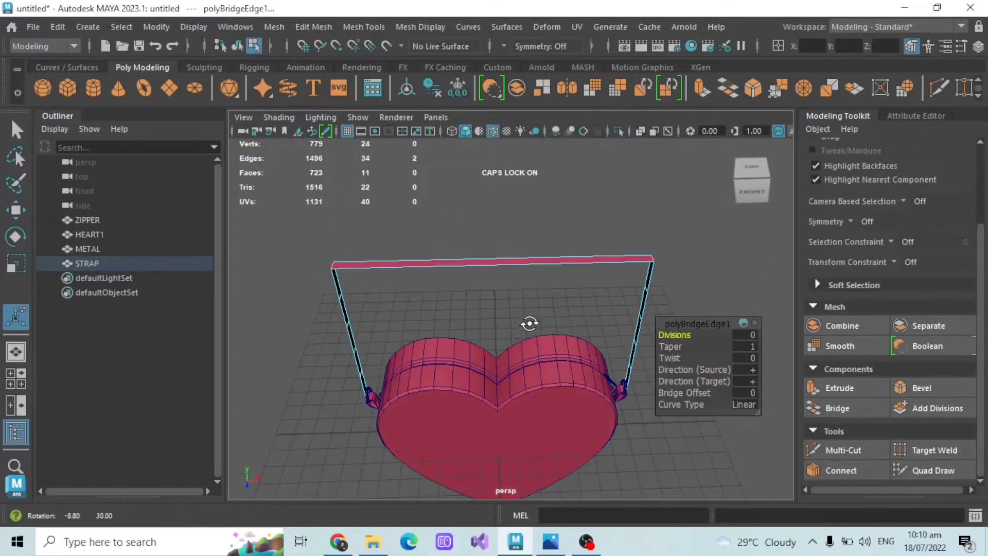
left_click(747, 335)
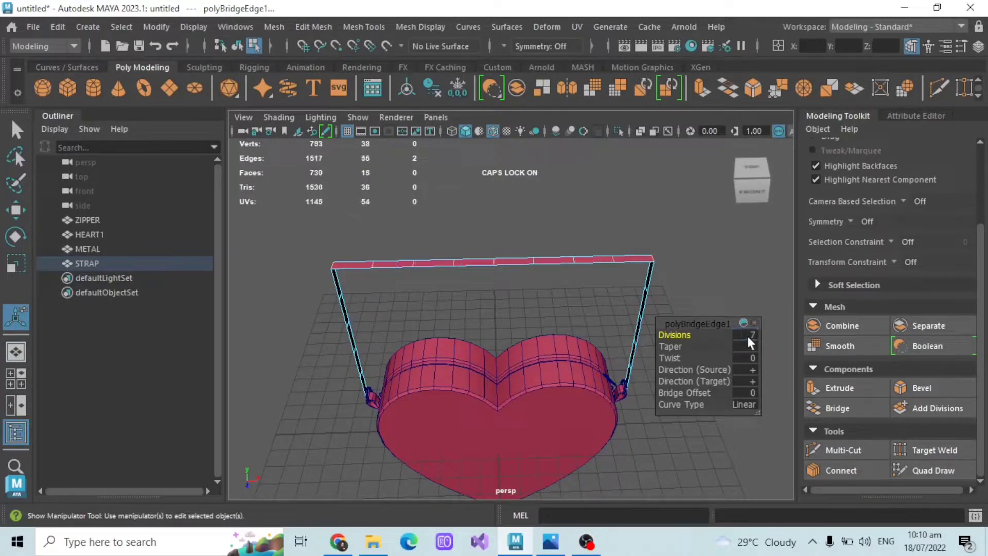
left_click(750, 402)
left_click(823, 430)
left_click_drag(668, 356, 483, 264, "alt")
scroll(579, 206, "up", 3)
scroll(519, 225, "up", 3)
left_click_drag(519, 225, 474, 256, "alt")
middle_click_drag(475, 256, 472, 256)
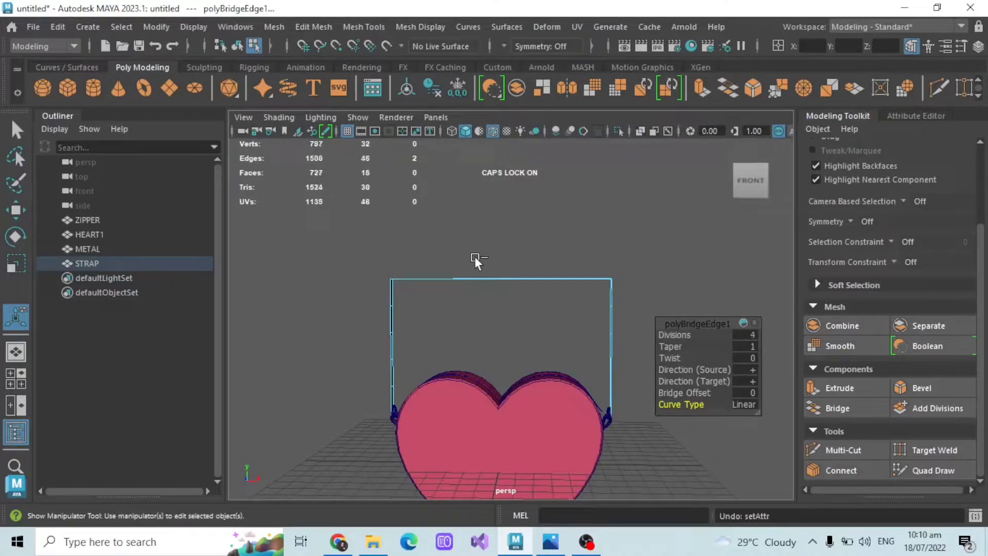
Step: Delete the bridge faces together with the uppermost faces of both strap strips
key("ctrl+z")
left_click_drag(297, 217, 697, 290)
left_click_drag(697, 291, 402, 251, "alt")
left_click_drag(319, 235, 645, 321)
key("ctrl+z")
scroll(936, 177, "up", 3)
left_click(926, 179)
left_click_drag(324, 226, 625, 378)
key("Delete")
Step: Select the top edges of both shortened strips using Object X symmetry, and turn symmetry off again
left_click(504, 46)
left_click(528, 73)
left_click(890, 178)
scroll(350, 337, "up", 5)
left_click(336, 346)
scroll(509, 335, "down", 3)
left_click(504, 46)
left_click(530, 54)
scroll(919, 395, "down", 3)
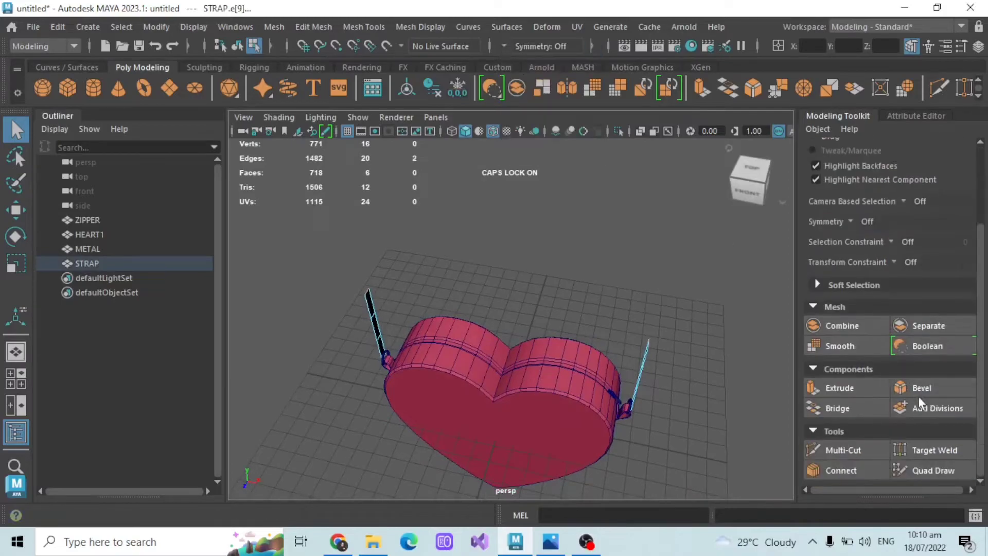
Step: Bridge the two top edges with 7 divisions and a curved curve type to form an arched strap
left_click(843, 399)
left_click(749, 337)
type("7")
key("Return")
key("backslash")
left_click(749, 405)
left_click(763, 427)
Step: Turn on Object X symmetry and prepare the strap's vertices for moving in a front view
left_click_drag(594, 227, 628, 216, "alt")
key("q")
left_click(749, 187)
left_click(504, 46)
left_click(523, 70)
left_click(857, 178)
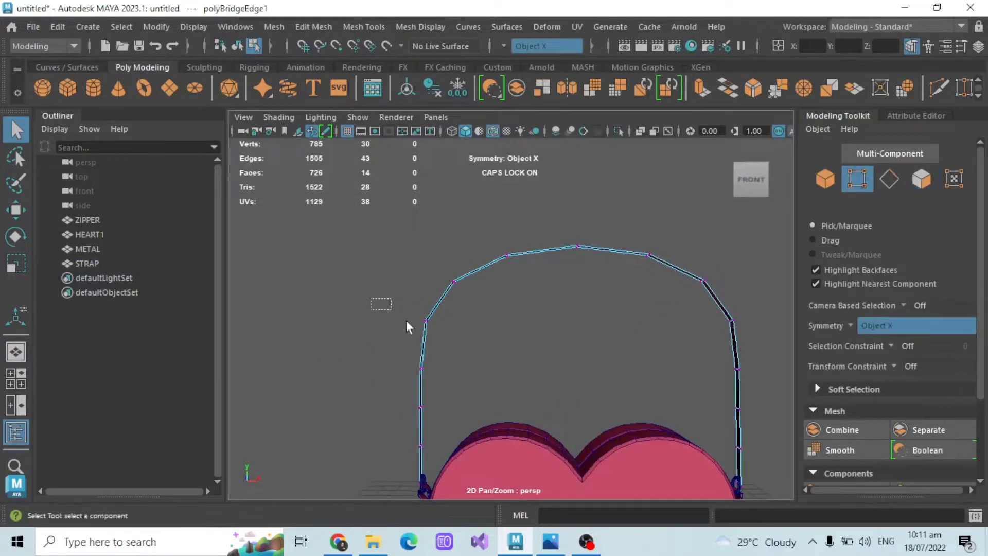
left_click(18, 214)
Step: Try moving the arch's outer side vertices inward with soft selection
key("b")
mouse_move(505, 319)
left_mouse_down()
mouse_move(478, 318)
mouse_move(504, 325)
left_mouse_up()
left_click_drag(450, 286, 450, 298)
key("ctrl+z")
key("ctrl+z")
Step: Move the symmetric side vertices where the strap starts to curve inward, using soft selection
key("b")
left_click_drag(502, 321, 466, 324)
left_click_drag(466, 325, 479, 326)
left_click_drag(438, 281, 441, 295)
key("ctrl+z")
key("b")
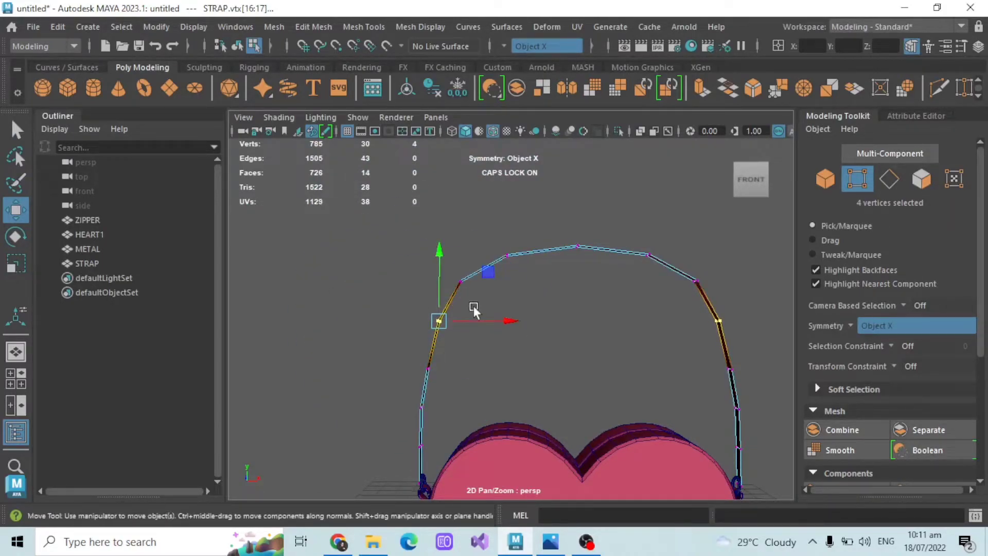
Step: Move the next vertices up the arch slightly inward to round the strap's shoulders
left_click_drag(404, 265, 470, 303)
key("b")
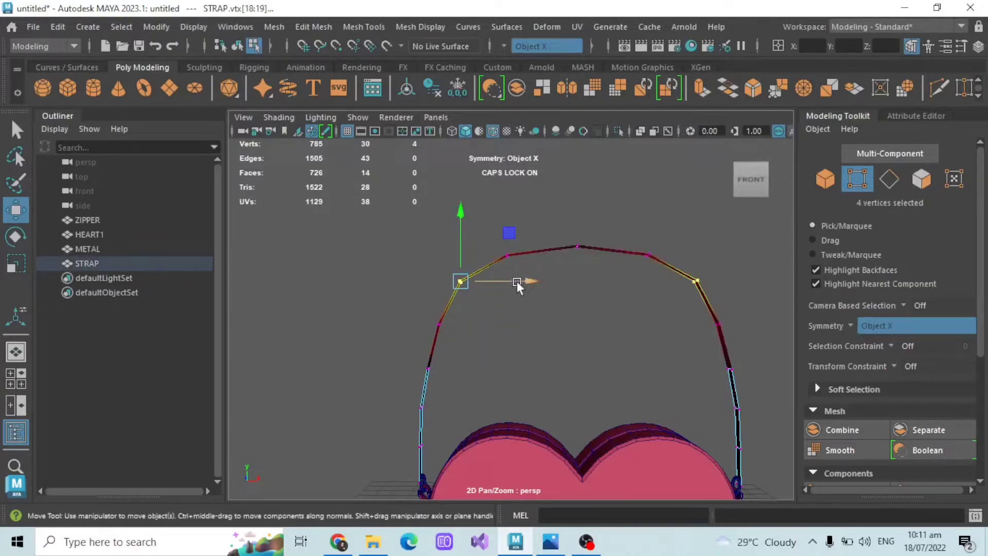
left_click_drag(516, 281, 525, 281)
left_click(578, 247)
left_click_drag(474, 227, 560, 257)
scroll(513, 230, "down", 4)
left_click(577, 289)
left_click_drag(578, 289, 623, 278, "alt")
scroll(534, 292, "down", 4)
Step: Turn symmetry off and clear the strap selection
left_click(505, 51)
left_click(526, 71)
left_click(505, 50)
left_click(525, 64)
left_click(96, 265)
key("q")
left_click(431, 227)
left_click(430, 227)
Step: Select the strap's bottom edges at the metal rings with Object X symmetry turned on, ready to move
left_click_drag(430, 227, 489, 239, "alt")
scroll(538, 287, "up", 2)
left_click_drag(539, 287, 472, 300, "alt")
scroll(430, 289, "up", 3)
scroll(471, 296, "up", 3)
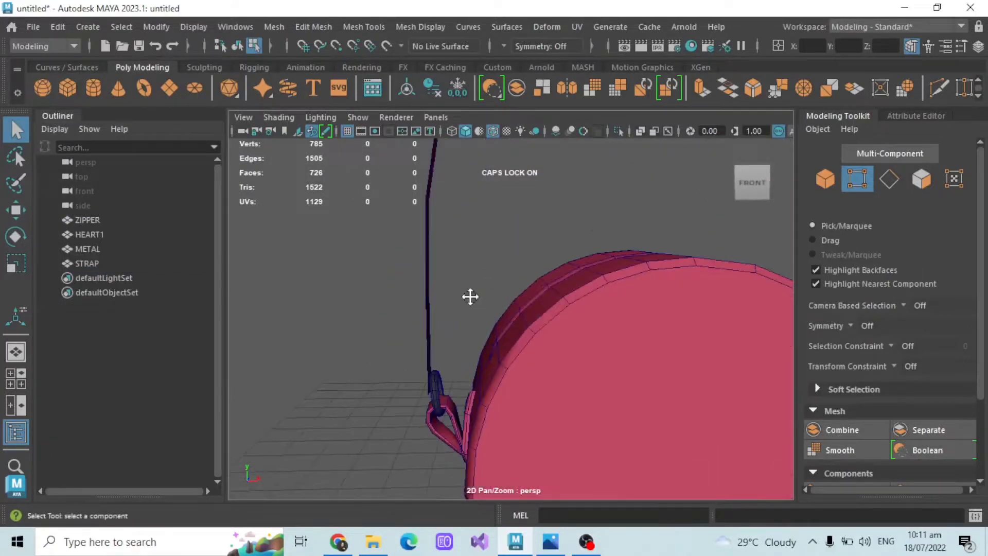
middle_click_drag(471, 296, 490, 257, "alt")
mouse_move(463, 315)
left_mouse_down("alt")
mouse_move(485, 315)
mouse_move(439, 346)
mouse_move(481, 334)
mouse_move(464, 332)
left_mouse_up("alt")
left_click(889, 178)
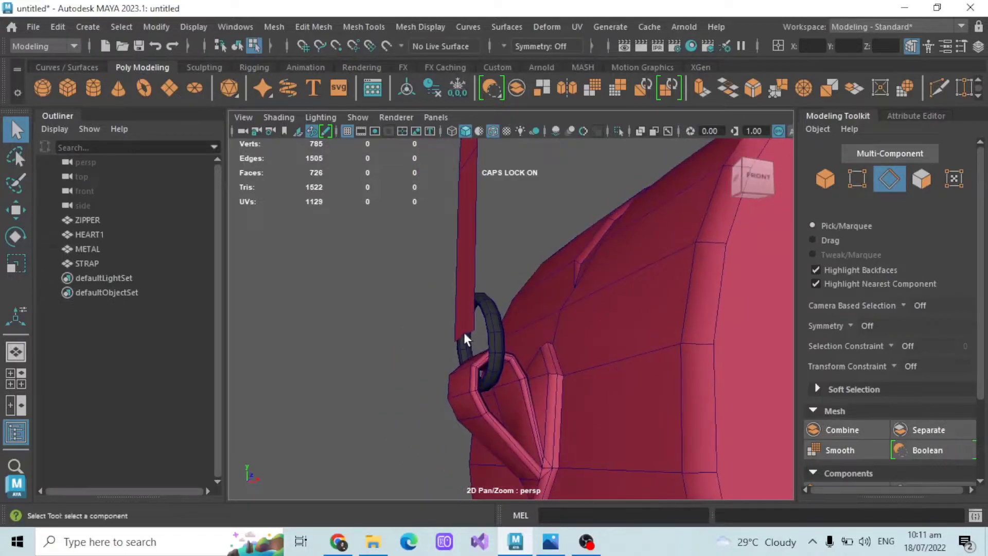
left_click(540, 46)
left_click(539, 73)
left_click_drag(504, 288, 524, 348, "alt")
key("w")
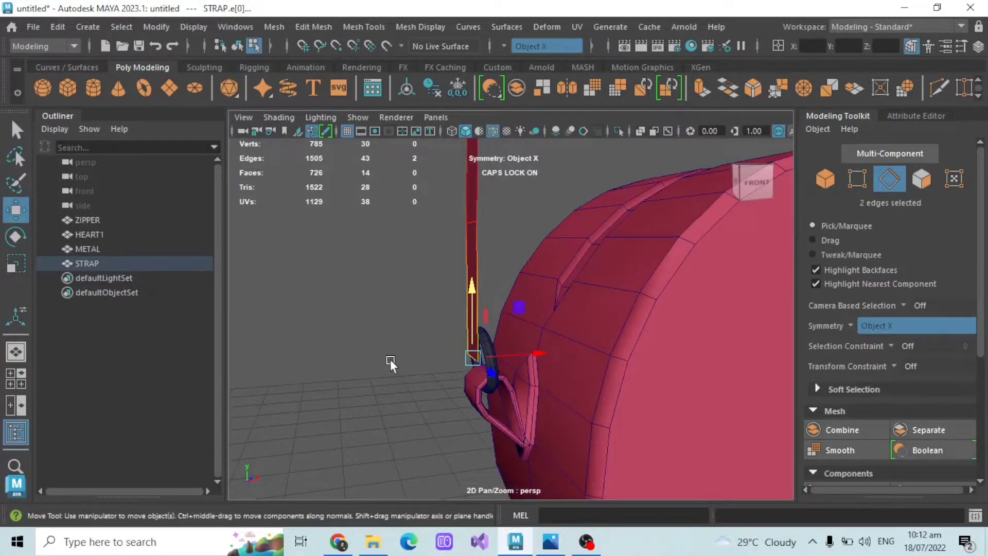
Step: Show the model in the default grey material and shrink the soft-selection falloff around the strap's bottom edges
left_click_drag(390, 359, 471, 345, "alt")
left_click_drag(534, 276, 555, 128, "alt")
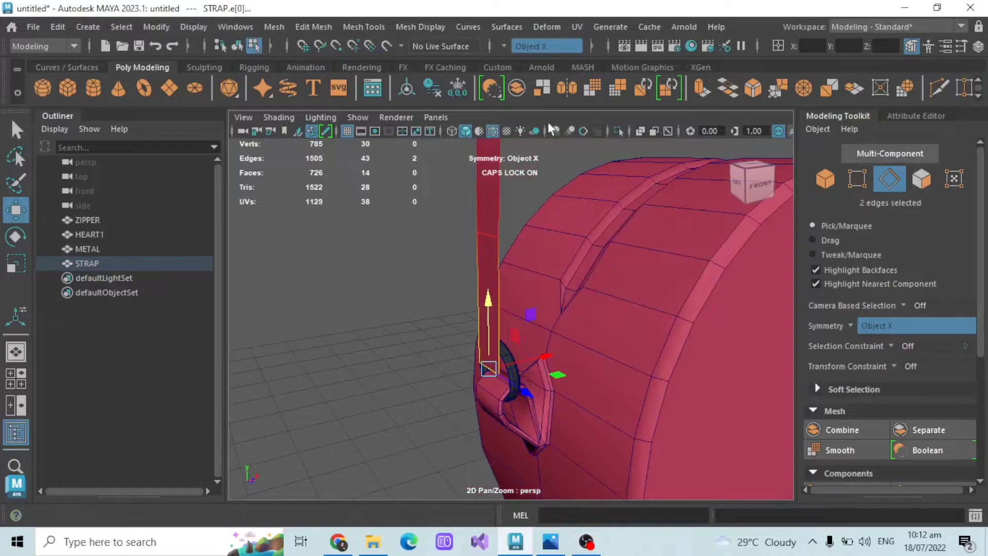
left_click(480, 132)
mouse_move(471, 259)
left_mouse_down("alt")
mouse_move(521, 278)
mouse_move(516, 199)
mouse_move(534, 236)
mouse_move(555, 244)
mouse_move(519, 254)
mouse_move(502, 278)
mouse_move(492, 264)
mouse_move(501, 278)
left_mouse_up("alt")
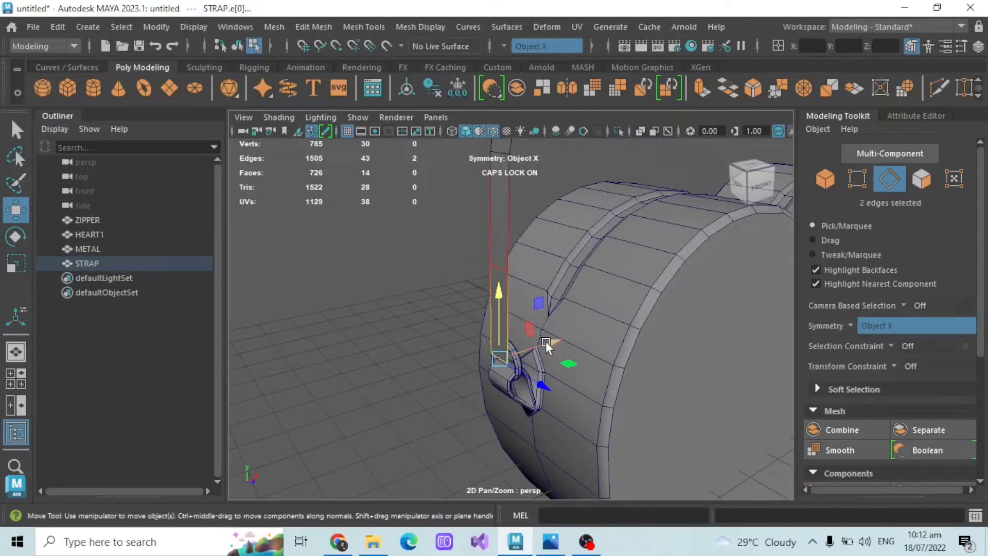
scroll(545, 341, "down", 3)
key("b")
left_click_drag(546, 336, 331, 315)
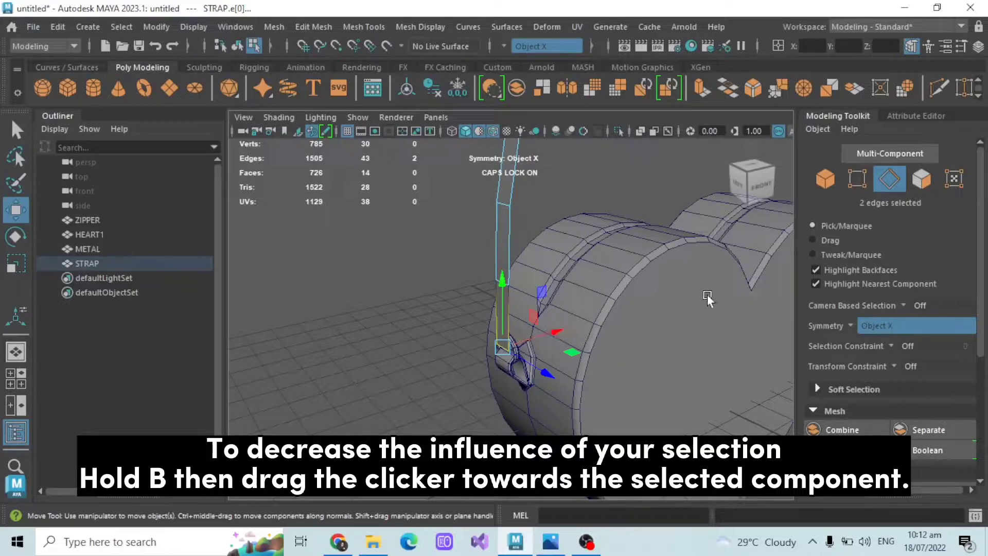
key("b")
left_click_drag(553, 332, 458, 343)
Step: Widen the soft-selection falloff so it reaches far up the strap from its bottom edges
key("b")
left_click_drag(545, 330, 719, 293)
key("b")
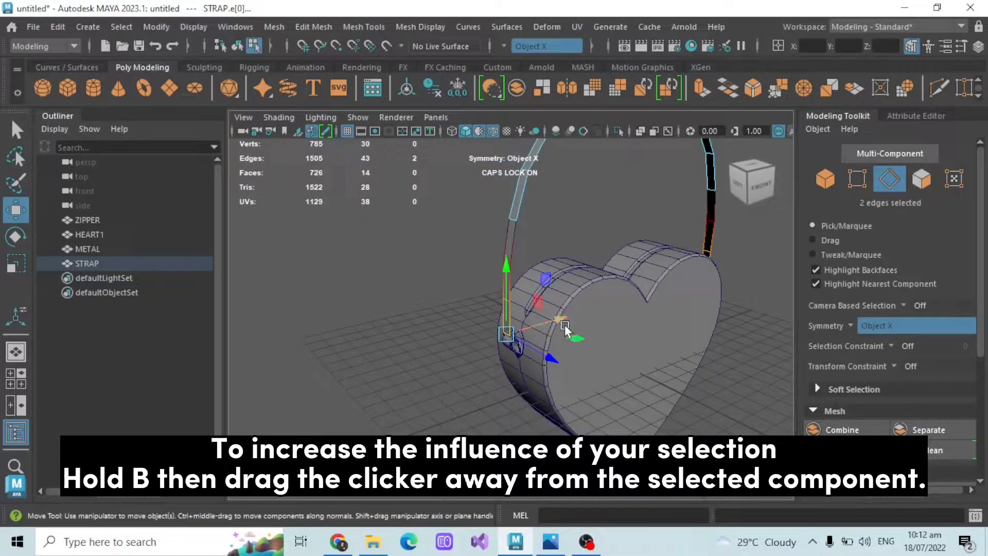
key("b")
left_click_drag(564, 326, 656, 305)
scroll(603, 317, "down", 4)
key("b")
left_click_drag(553, 317, 600, 307)
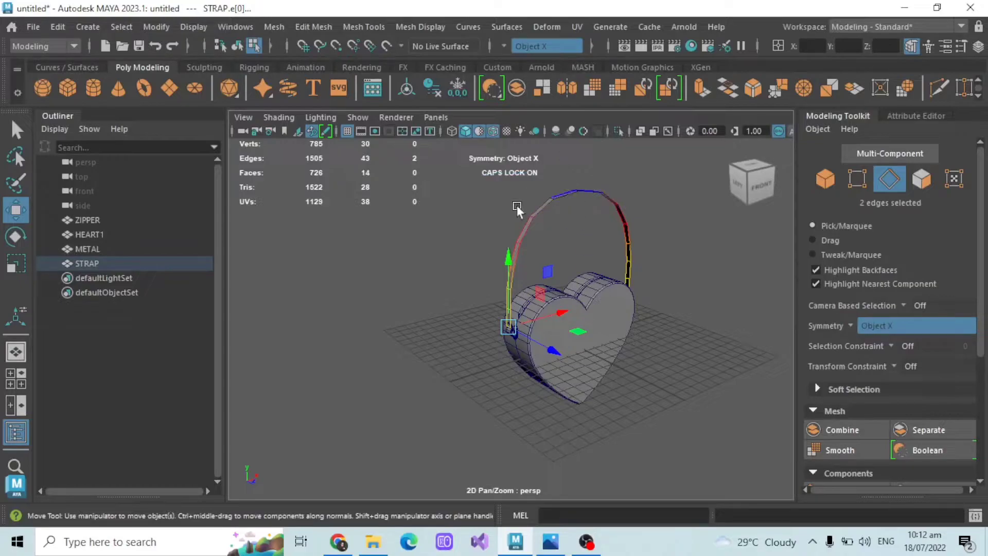
scroll(508, 325, "up", 2)
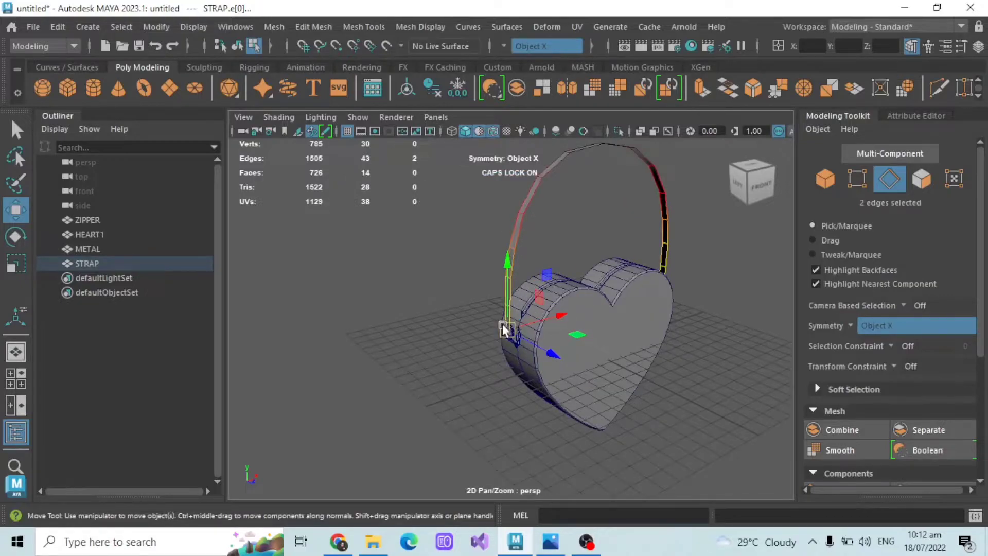
Step: Reduce the soft-selection falloff again so that it covers only the strap's bottom edges
key("b")
left_click_drag(564, 319, 492, 329)
key("b")
left_click_drag(561, 314, 444, 332)
scroll(381, 281, "up", 3)
left_click_drag(384, 290, 411, 309, "alt")
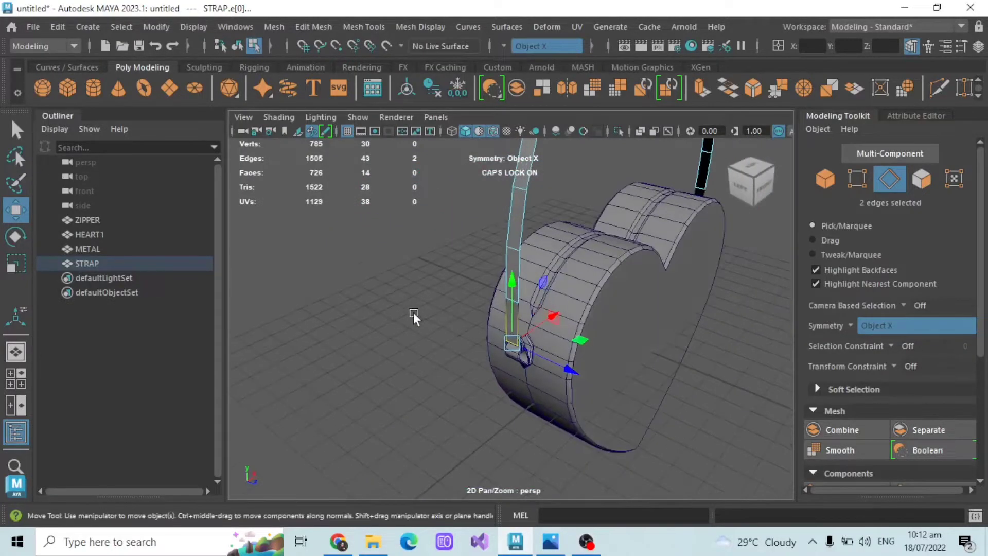
Step: Inspect the strap's lower end at the metal ring and clear the edge selection
scroll(412, 308, "up", 2)
left_click_drag(500, 347, 515, 330, "alt")
scroll(518, 342, "up", 1)
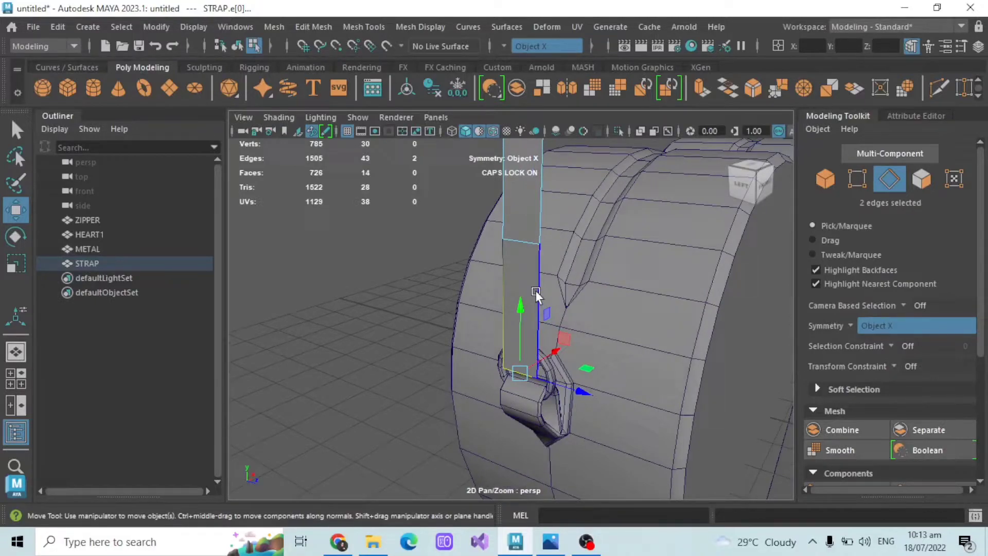
left_click_drag(544, 319, 493, 381, "alt")
left_click(397, 304)
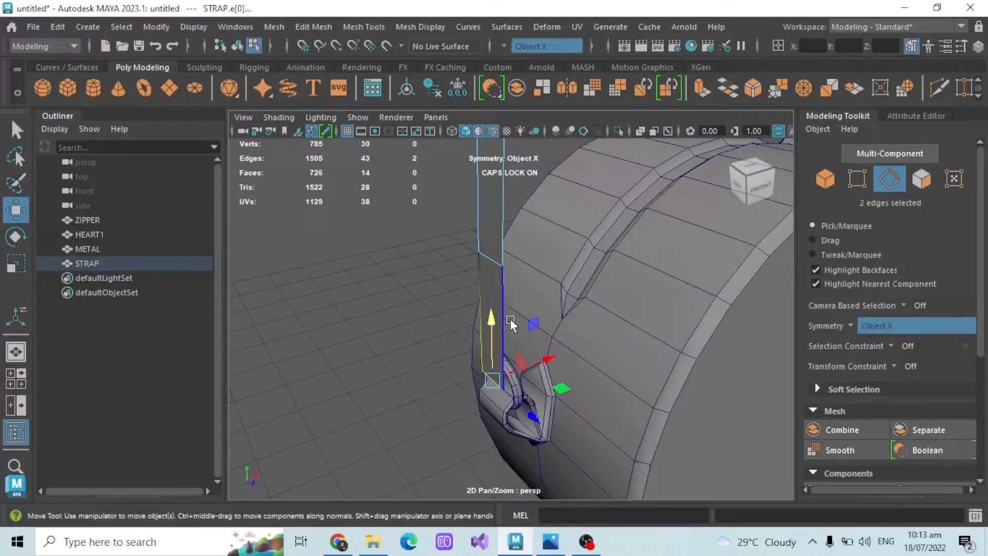
left_click_drag(499, 301, 480, 268, "alt")
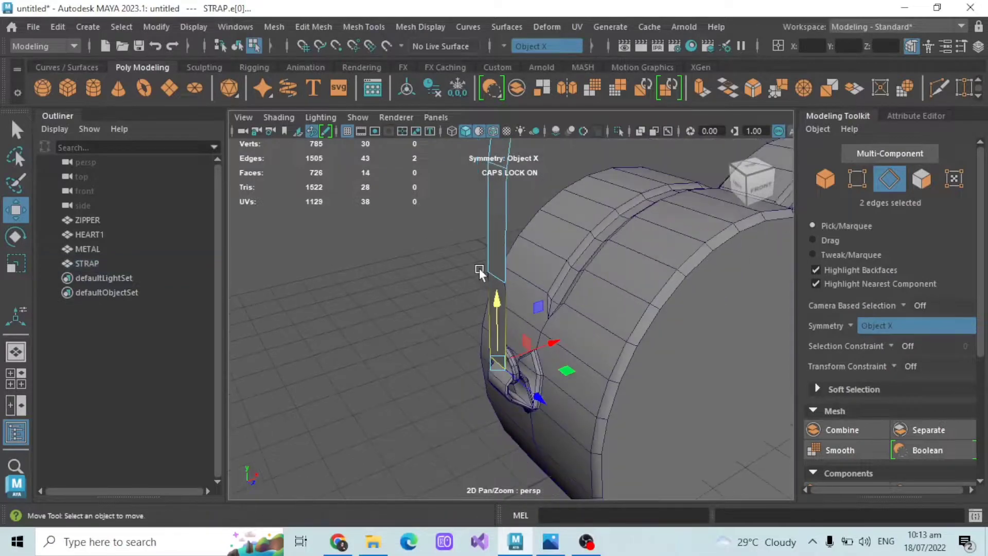
left_click(480, 268)
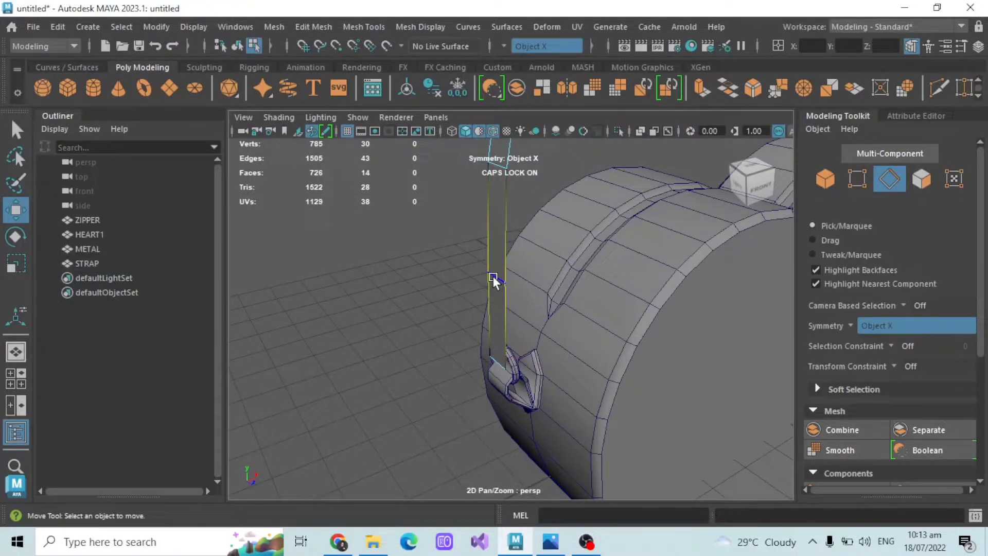
left_click(493, 276)
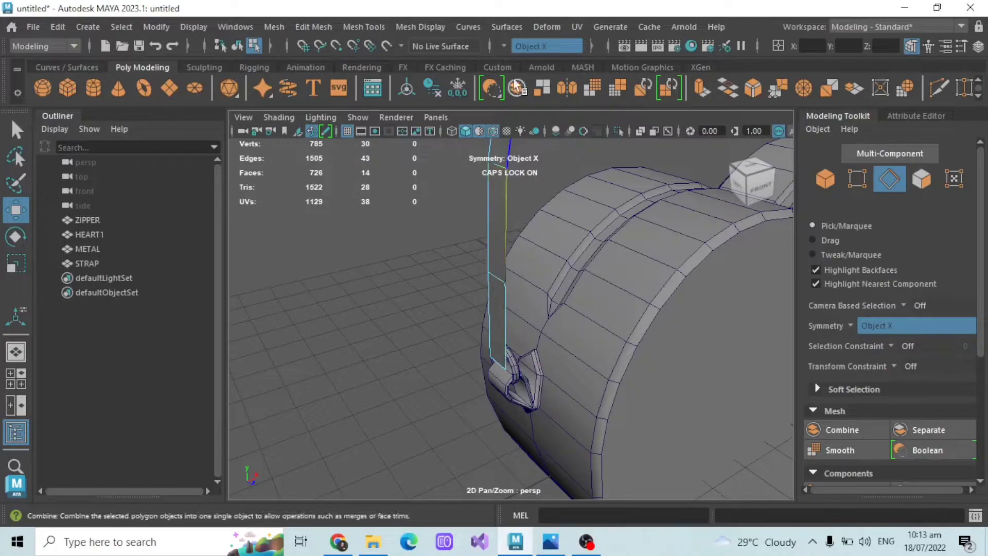
left_click(503, 47)
left_click(532, 62)
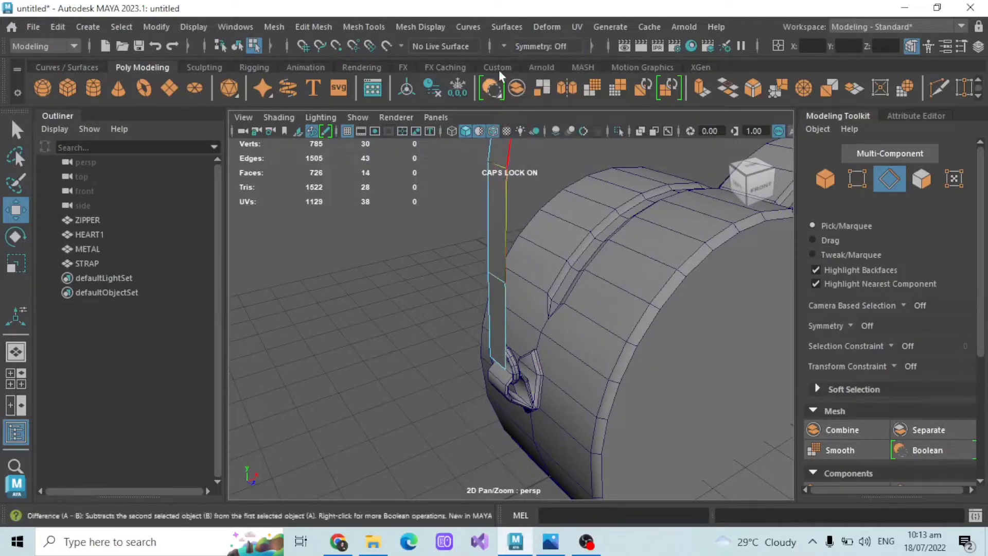
double_click(498, 278)
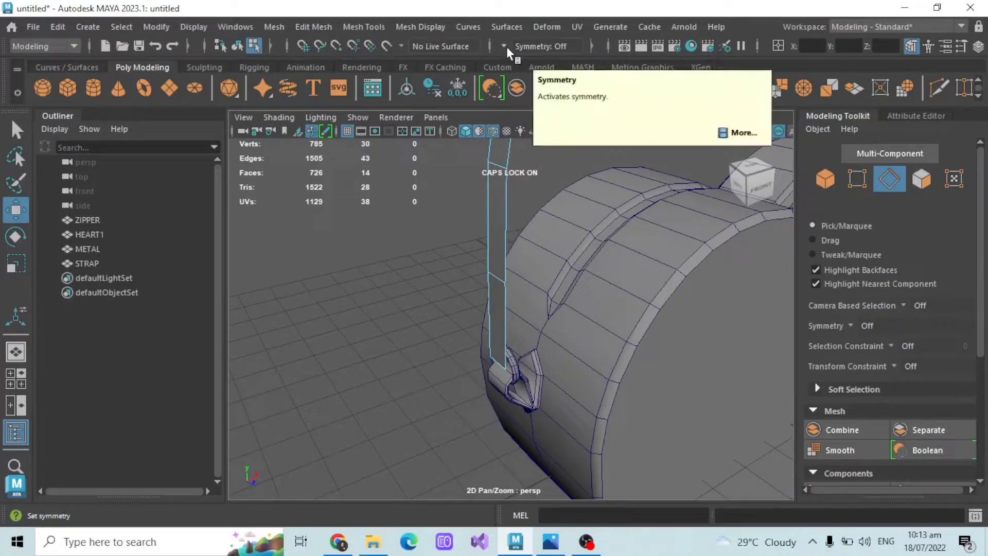
left_click(506, 46)
left_click(536, 73)
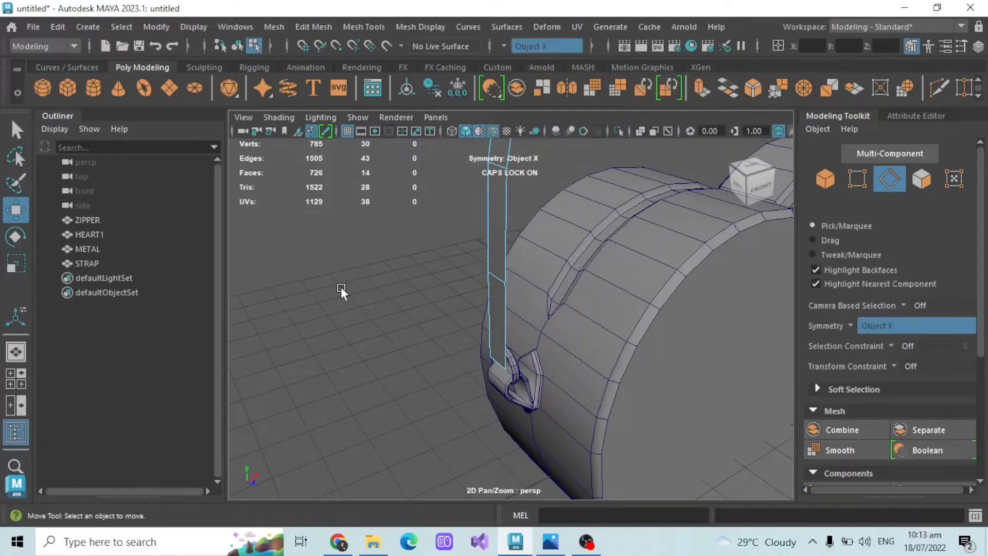
Step: Restore the material colours and shift the vertices on the strap's lower sides inward to smooth the curve
left_click(857, 177)
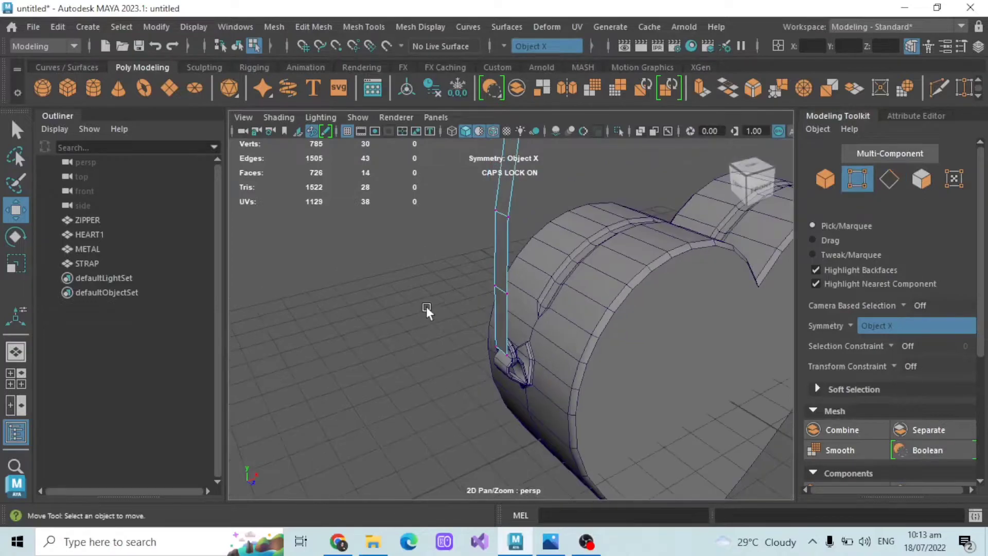
left_click(493, 131)
mouse_move(438, 255)
left_mouse_down("alt")
mouse_move(482, 246)
mouse_move(407, 249)
mouse_move(409, 238)
mouse_move(439, 230)
mouse_move(416, 289)
left_mouse_up("alt")
left_click_drag(503, 286, 502, 286)
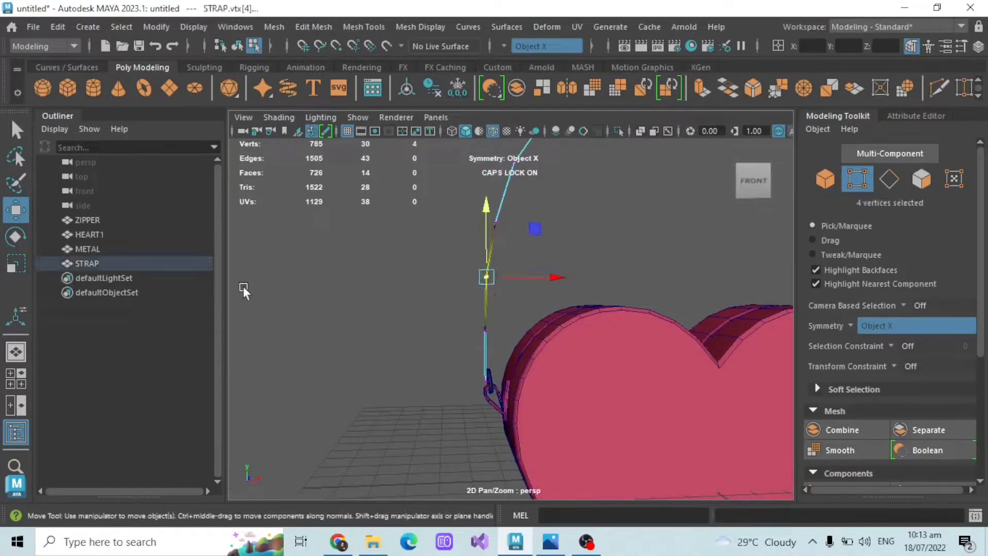
left_click(431, 274)
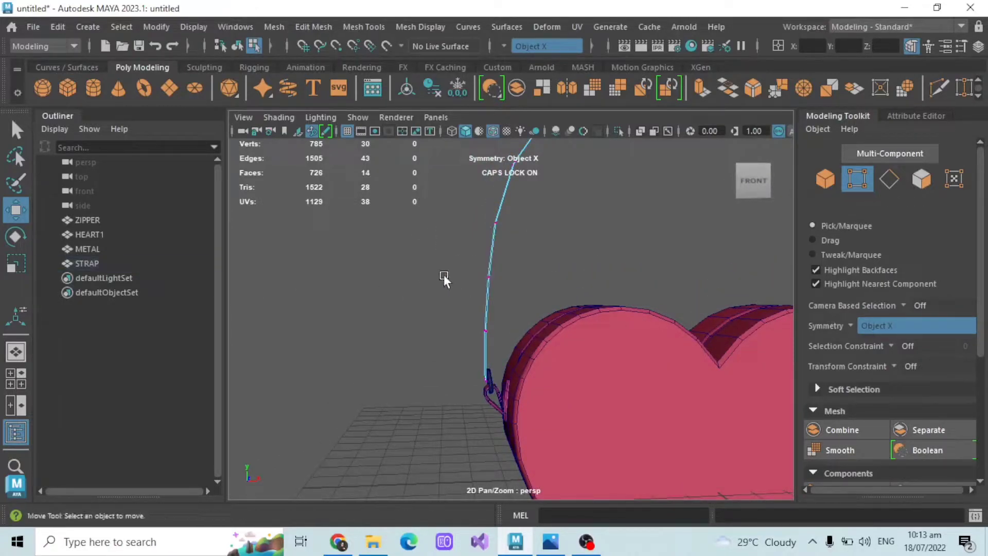
left_click_drag(432, 274, 422, 320, "alt")
left_click(446, 288)
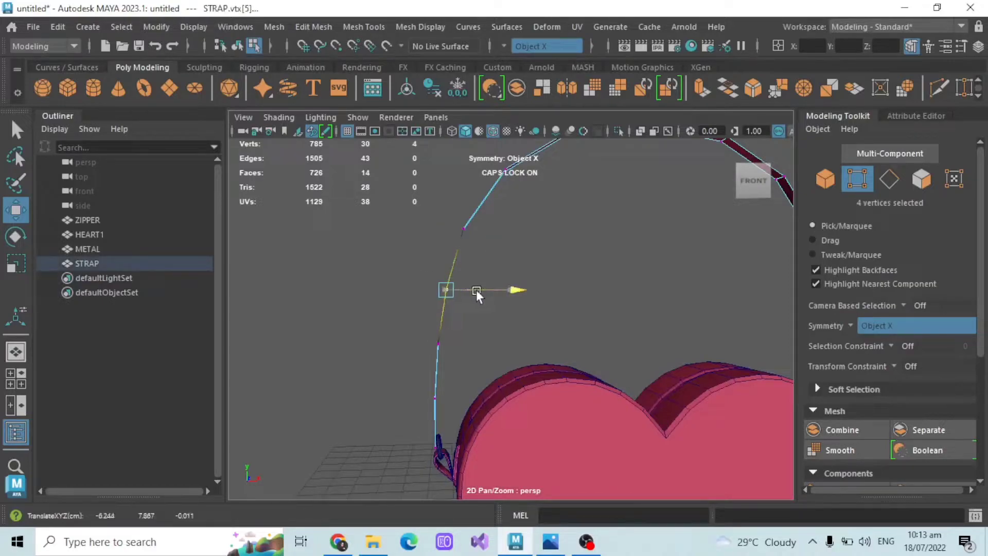
Step: Adjust the symmetric vertices higher up the strap towards its top to even out the arch
left_click(425, 200)
left_click_drag(425, 199, 501, 228)
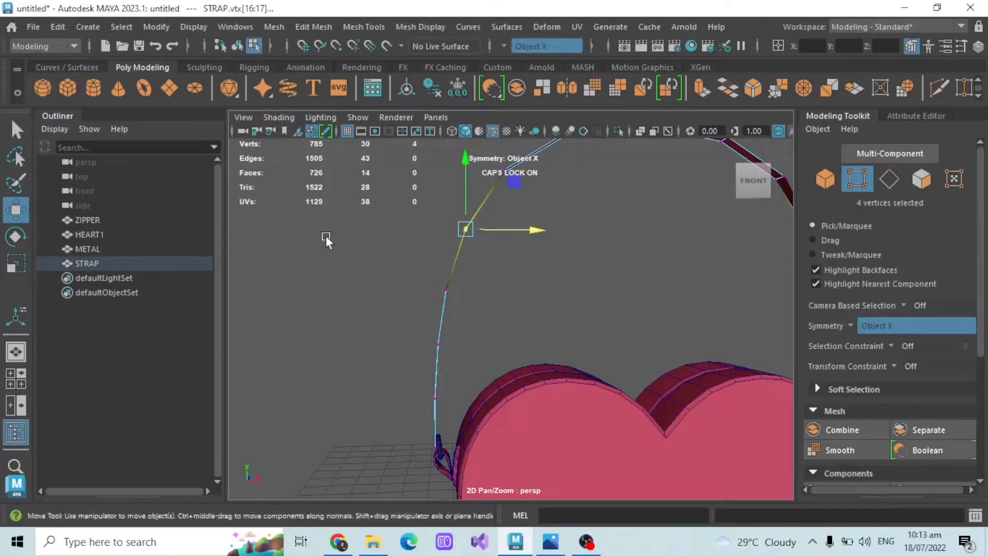
left_click(329, 237)
scroll(392, 254, "down", 3)
middle_click_drag(392, 255, 392, 286, "alt")
left_click_drag(492, 220, 565, 225)
left_click(582, 167)
left_click_drag(551, 178, 550, 180)
left_click(626, 175)
Step: Extrude the strap's bottom edges inward through the metal rings on both sides
scroll(625, 206, "down", 4)
left_click_drag(623, 239, 549, 286, "alt")
scroll(512, 314, "up", 3)
scroll(549, 286, "up", 4)
middle_click_drag(548, 287, 593, 286, "alt")
left_click(890, 179)
left_click_drag(605, 335, 540, 335, "alt")
left_click(540, 335)
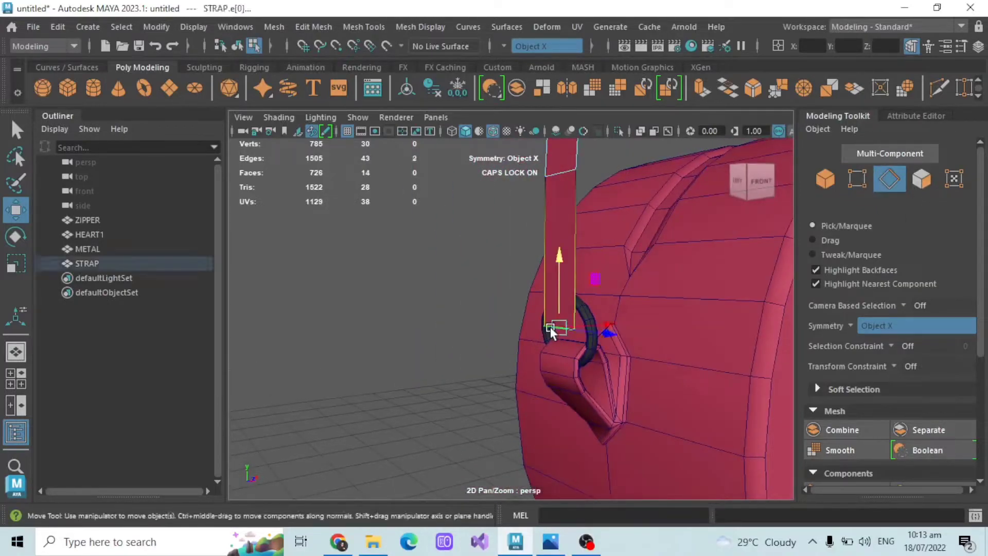
left_click_drag(615, 333, 577, 348, "alt")
key("ctrl+e")
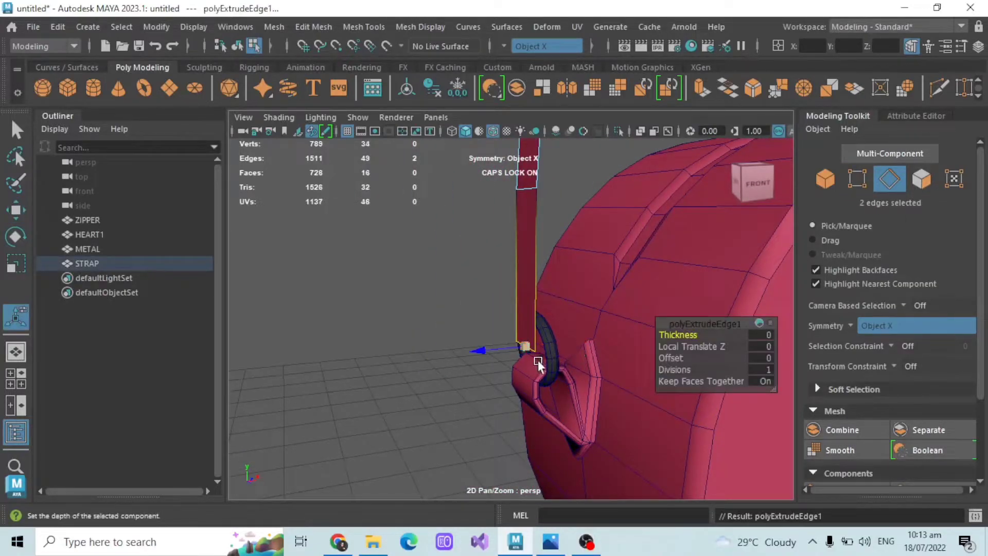
left_click_drag(493, 348, 511, 347)
Step: Extrude the new inner edges upward behind the rings to begin the strap's return fold, and leave edge editing
left_click_drag(585, 350, 534, 340, "alt")
scroll(539, 355, "up", 3)
key("ctrl+e")
left_click_drag(498, 373, 498, 338)
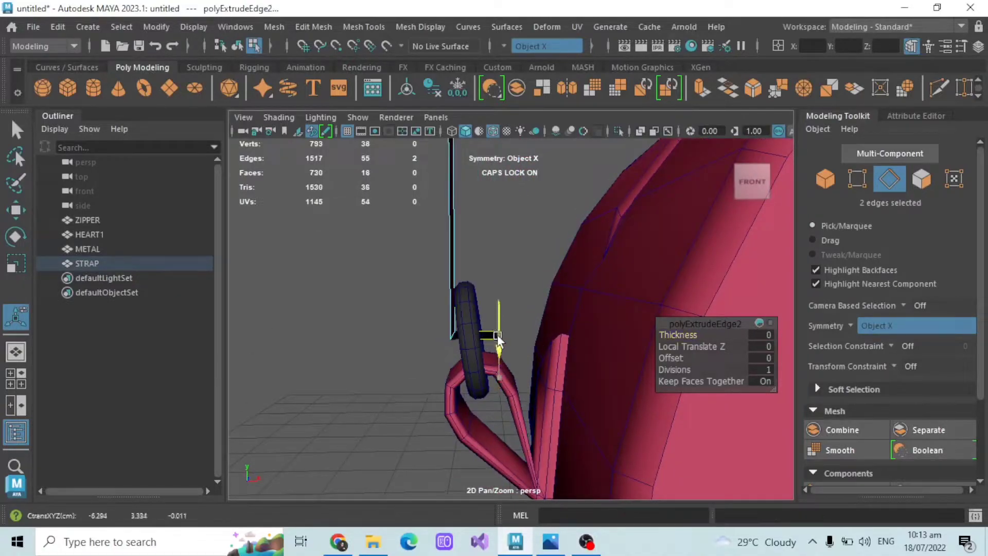
left_click_drag(490, 279, 496, 334, "alt")
scroll(495, 341, "up", 3)
left_click(371, 329)
left_click_drag(371, 330, 510, 311, "alt")
left_click(898, 178)
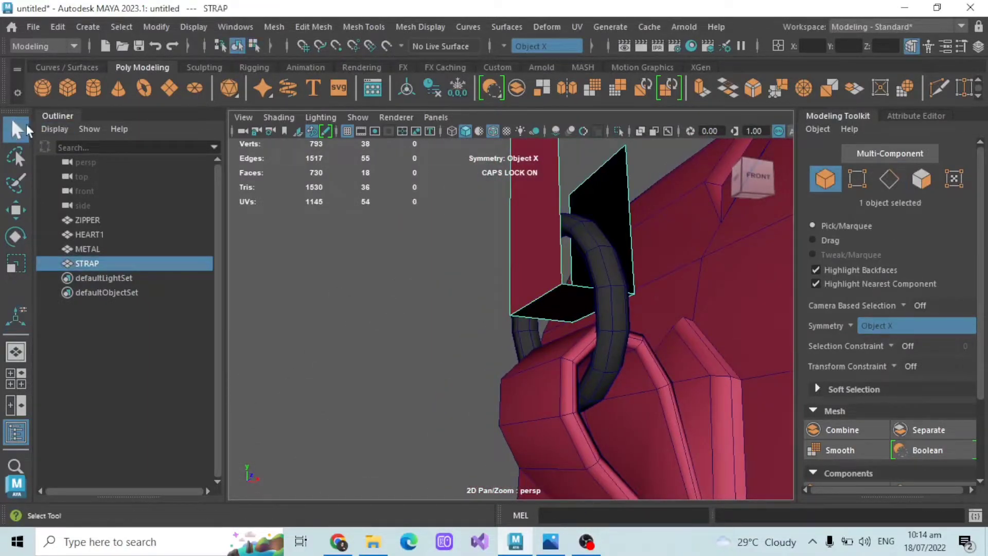
Step: Bevel the edges of the strap's bottom fold on both sides with a fraction of 0.75
left_click(892, 178)
left_click(536, 300)
left_click_drag(622, 319, 584, 315, "alt")
left_click(559, 302, "shift")
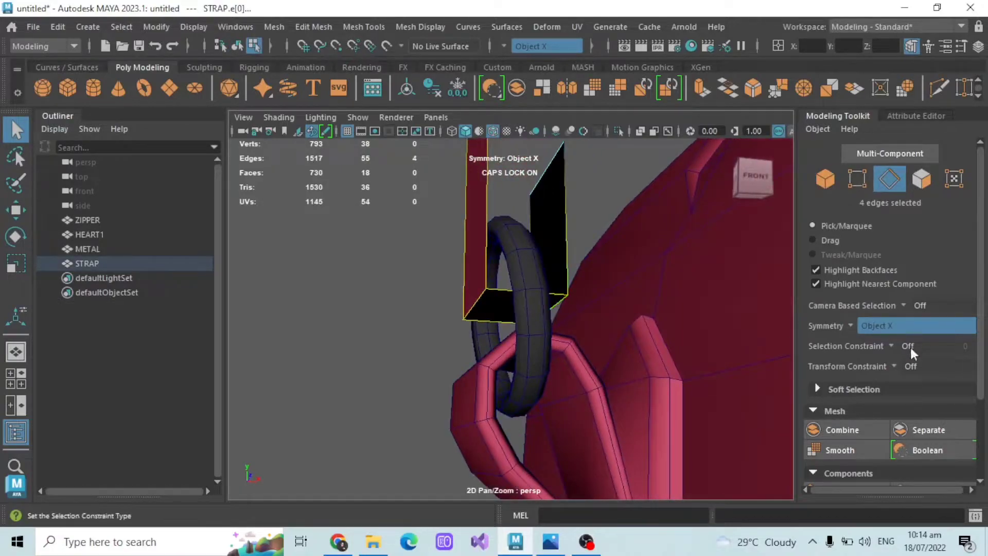
scroll(910, 341, "down", 3)
left_click(919, 387)
left_click_drag(787, 355, 748, 338, "alt")
left_click(733, 333)
type("0.75")
key("Return")
Step: Set the fold bevel's segments to 2
left_click_drag(386, 358, 432, 353, "alt")
left_click(737, 346)
type("5")
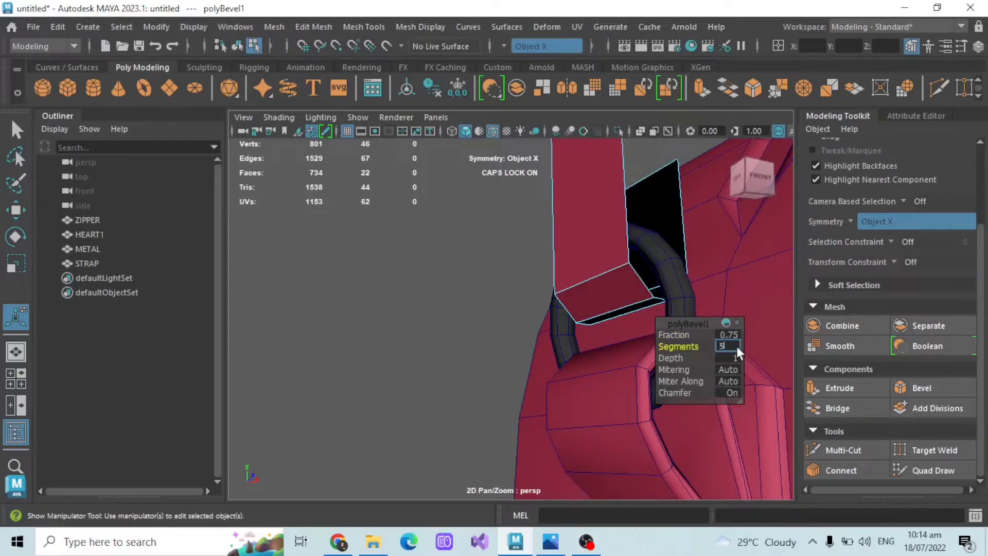
key("BackSpace")
type("2")
key("Return")
Step: Move the top edges of the strap's inner return fold outward toward the main strap on both sides
left_click_drag(456, 272, 503, 261, "alt")
scroll(483, 261, "down", 3)
left_click(483, 260)
scroll(483, 261, "up", 4)
scroll(893, 222, "up", 3)
left_click(893, 180)
left_click(461, 337)
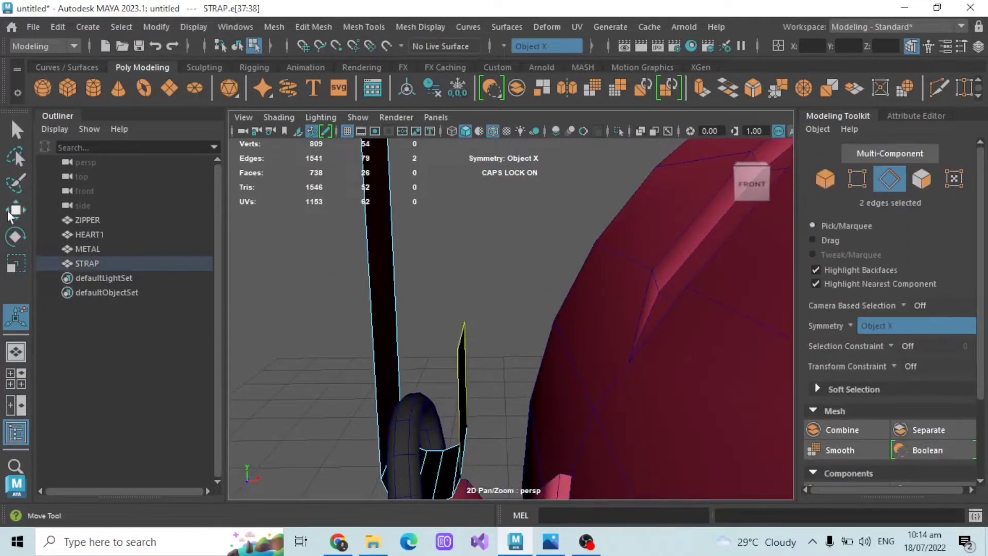
left_click(11, 211)
key("b")
left_click_drag(496, 335, 721, 356)
left_click_drag(577, 345, 360, 336)
left_click_drag(497, 334, 444, 332)
left_click_drag(444, 333, 453, 322, "alt")
Step: Shift the return fold's lower edges slightly upward and outward behind the rings
left_click(507, 390)
left_click_drag(513, 363, 513, 349)
left_click_drag(553, 376, 532, 374)
left_click_drag(476, 399, 463, 323, "alt")
Step: Extrude the return fold's top edges upward so the flap runs alongside the main strap
left_click(442, 329)
left_click_drag(440, 303, 466, 342)
left_click(481, 301)
left_click(466, 340)
left_click_drag(458, 287, 455, 277)
key("ctrl+z")
key("ctrl+e")
left_click_drag(480, 334, 526, 276)
key("w")
left_click(514, 278)
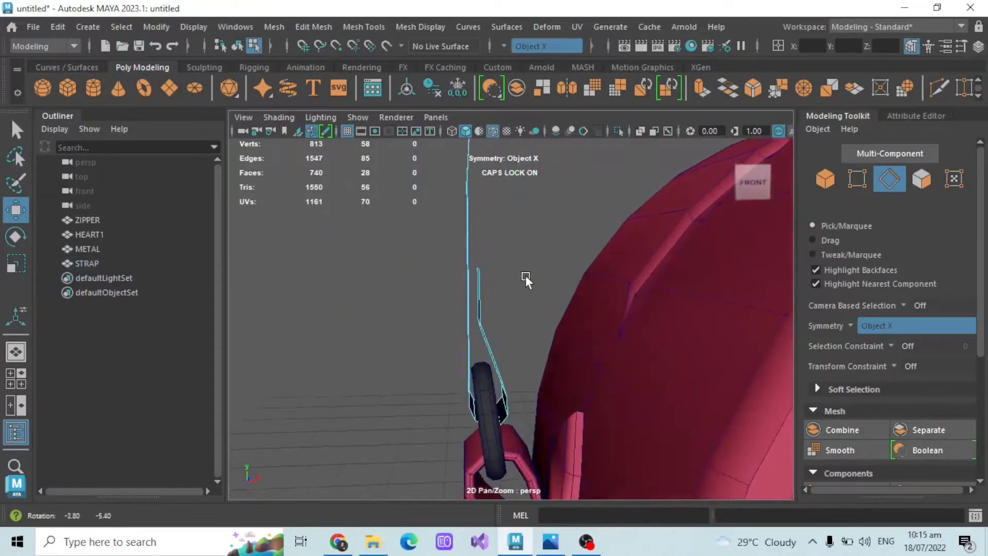
scroll(535, 283, "down", 6)
key("f")
Step: Turn off symmetry and delete all history in the scene, including non-deformer history
mouse_move(546, 328)
left_mouse_down("alt")
mouse_move(545, 340)
mouse_move(555, 312)
left_mouse_up("alt")
left_click(523, 47)
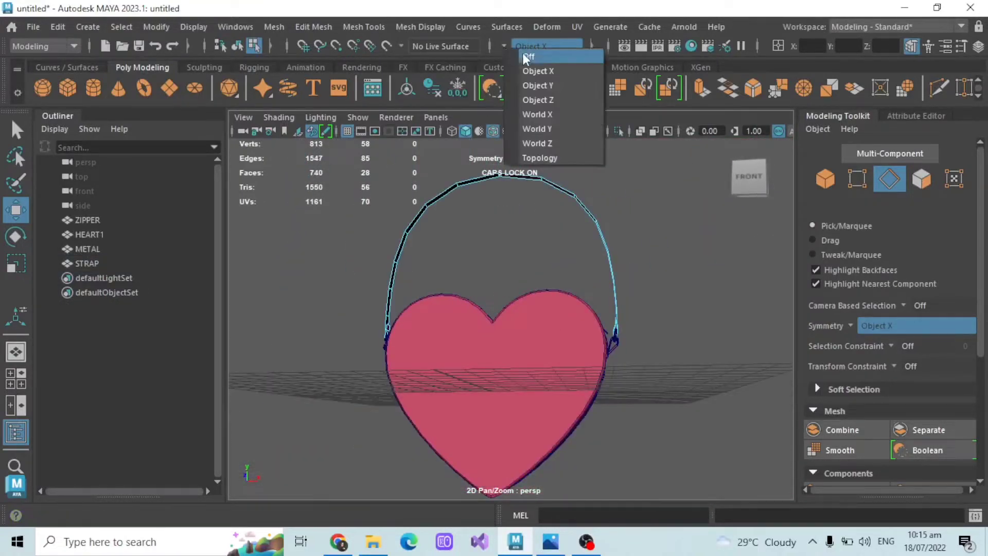
left_click(525, 56)
left_click(58, 27)
mouse_move(129, 214)
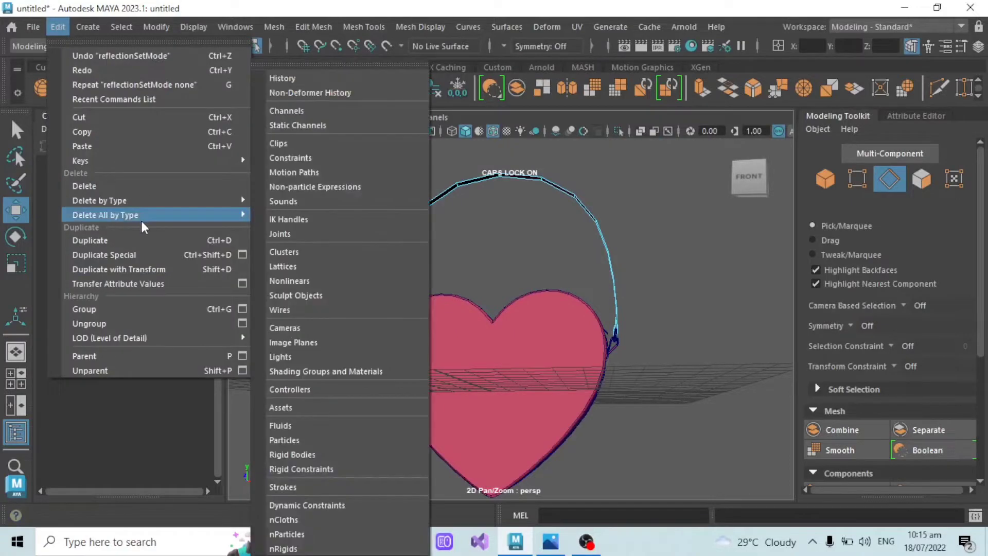
left_click(321, 84)
left_click(58, 27)
left_click(310, 92)
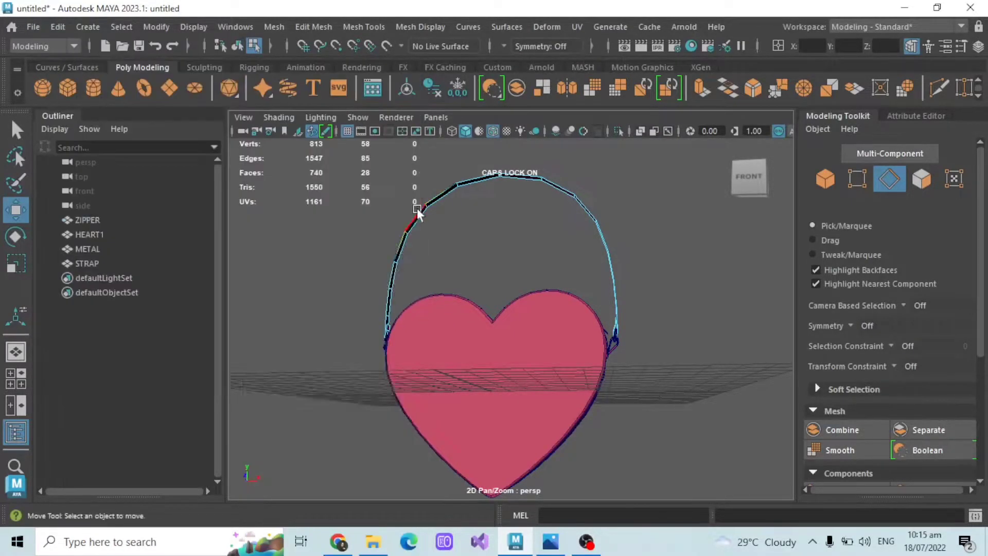
scroll(416, 206, "down", 5)
left_click_drag(433, 337, 490, 379, "alt")
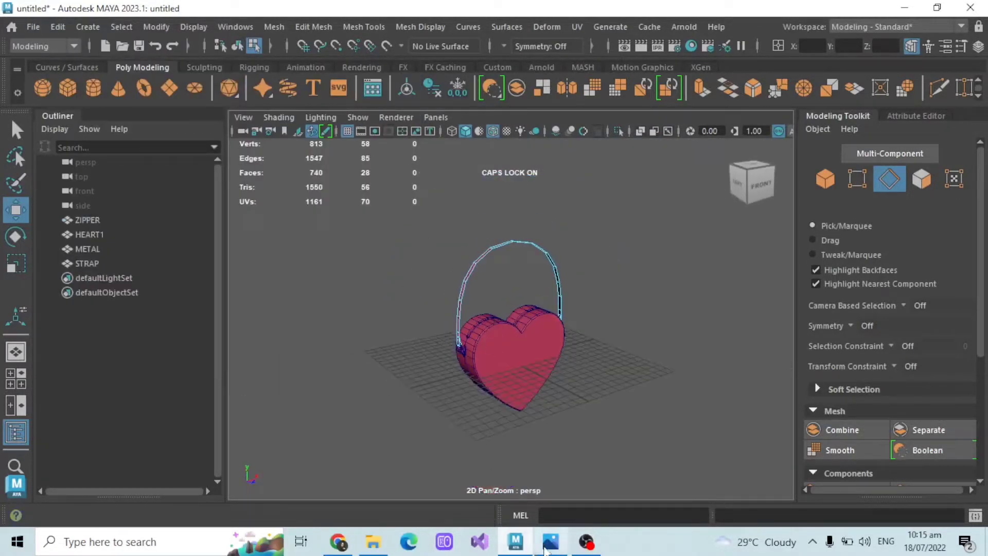
Step: Examine the strap ends above the rings in the BAG REFERENCE.jpg image, then return to Maya
left_click(549, 546)
scroll(555, 404, "up", 6)
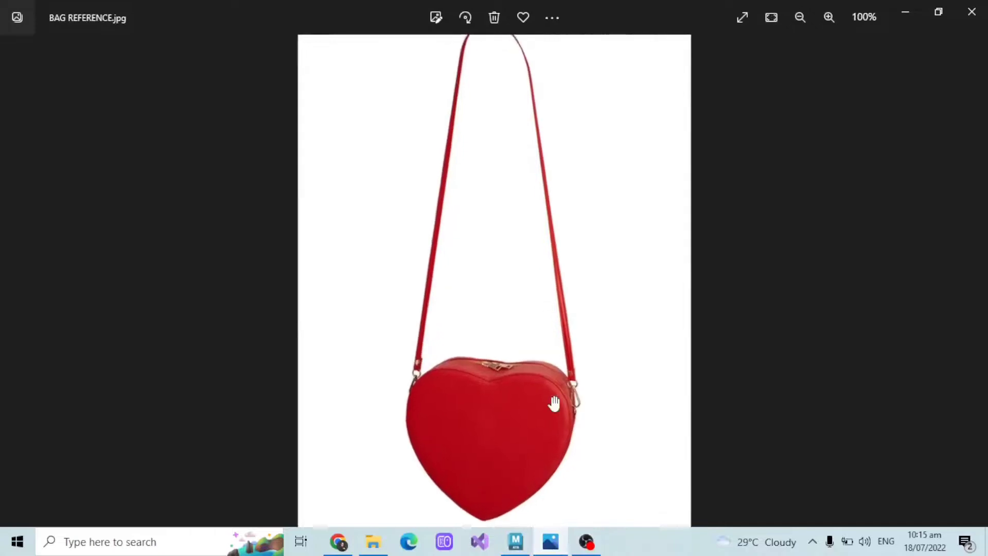
scroll(535, 396, "up", 2)
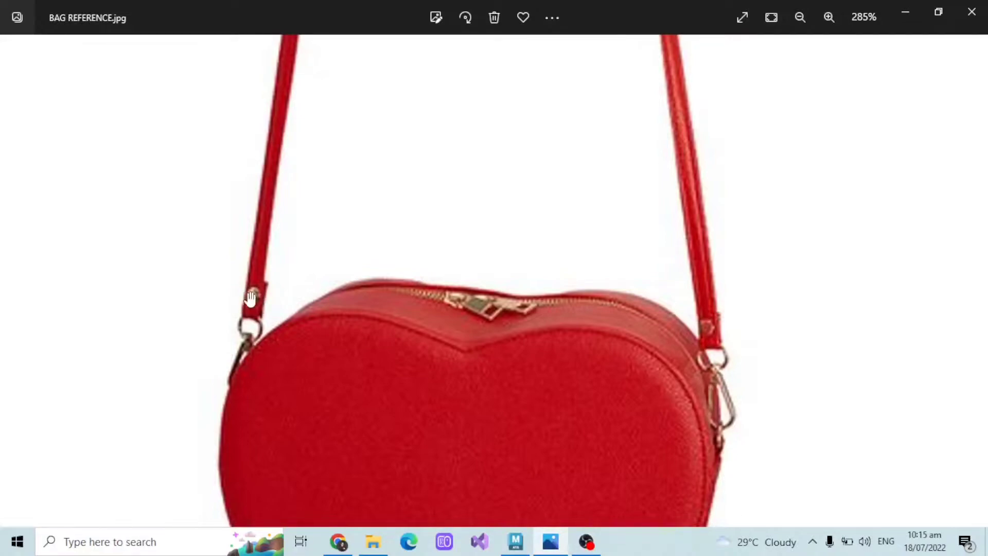
left_click(907, 15)
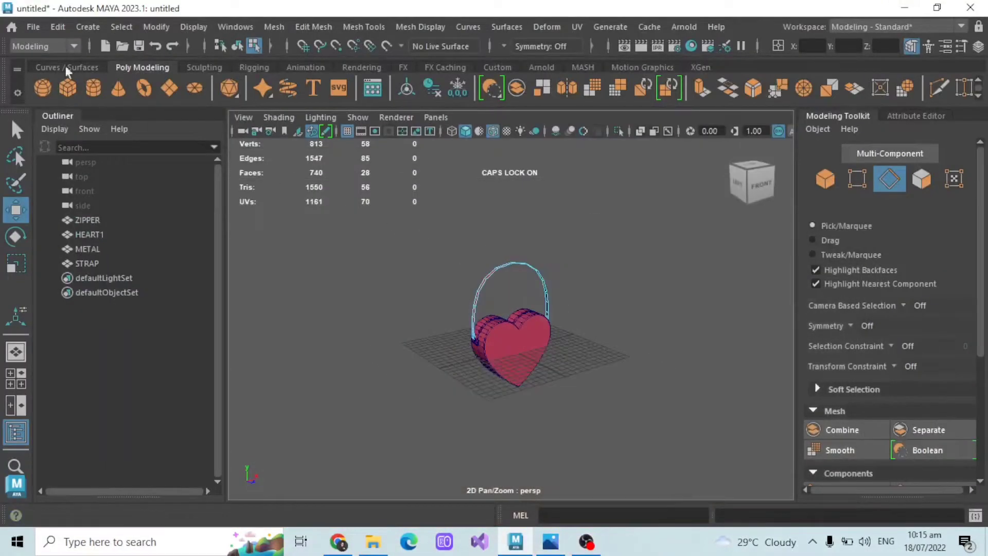
Step: Create a polygon sphere in front of the bag and open its attributes
right_click_drag(413, 295, 504, 347, "shift")
left_click_drag(539, 366, 583, 389)
scroll(557, 339, "up", 5)
left_click_drag(567, 309, 504, 338, "alt")
left_click(917, 115)
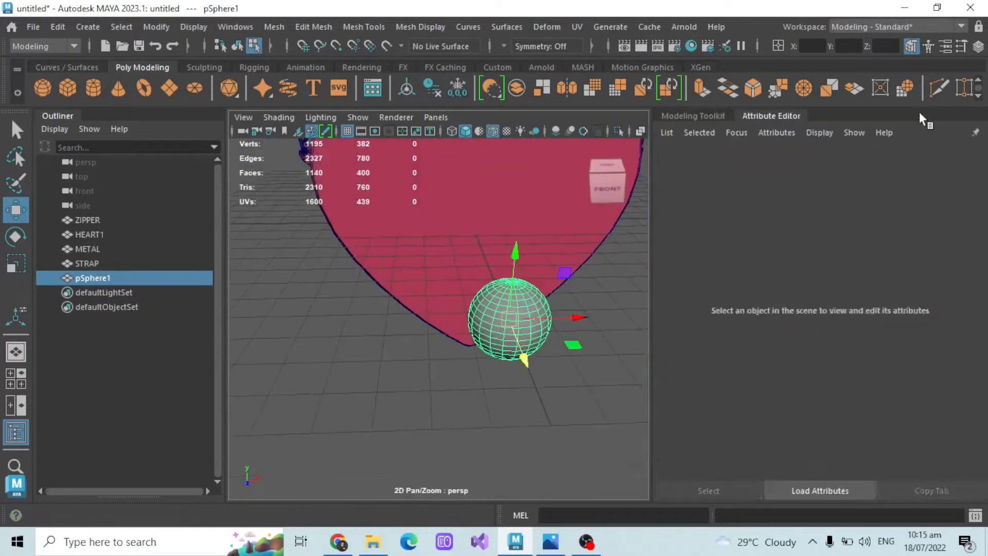
Step: Reduce the sphere to 12 axis subdivisions and 8 height subdivisions
type("12")
key("Return")
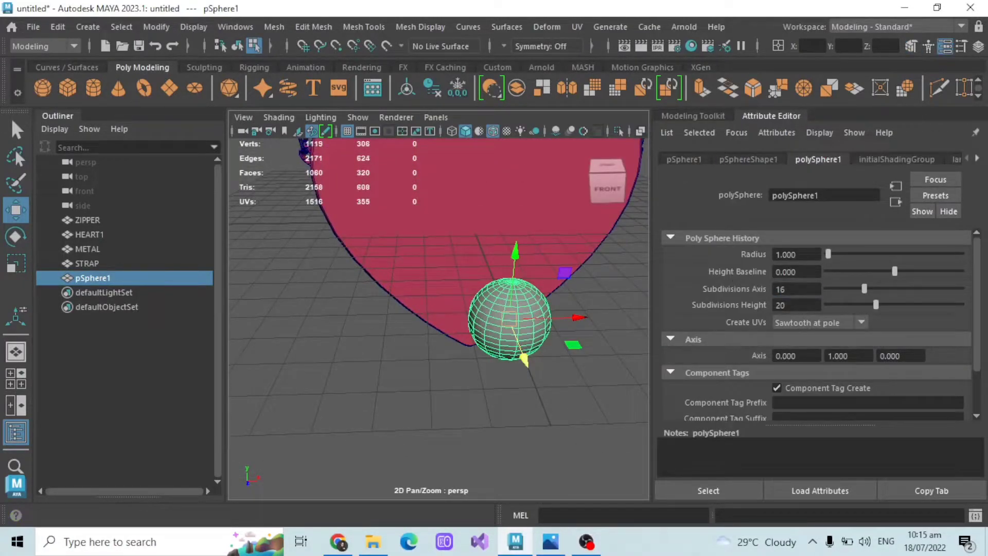
left_click_drag(805, 304, 708, 281)
type("12")
key("Return")
left_click_drag(805, 304, 688, 271)
type("8")
key("Return")
Step: Flatten the sphere vertically into a disc and assign it the METAL_SHD material
left_click_drag(567, 289, 515, 278, "alt")
key("r")
left_click_drag(509, 244, 509, 290)
left_click_drag(514, 299, 510, 247, "alt")
left_click(520, 255)
left_click(94, 280)
right_click_drag(516, 185, 597, 466)
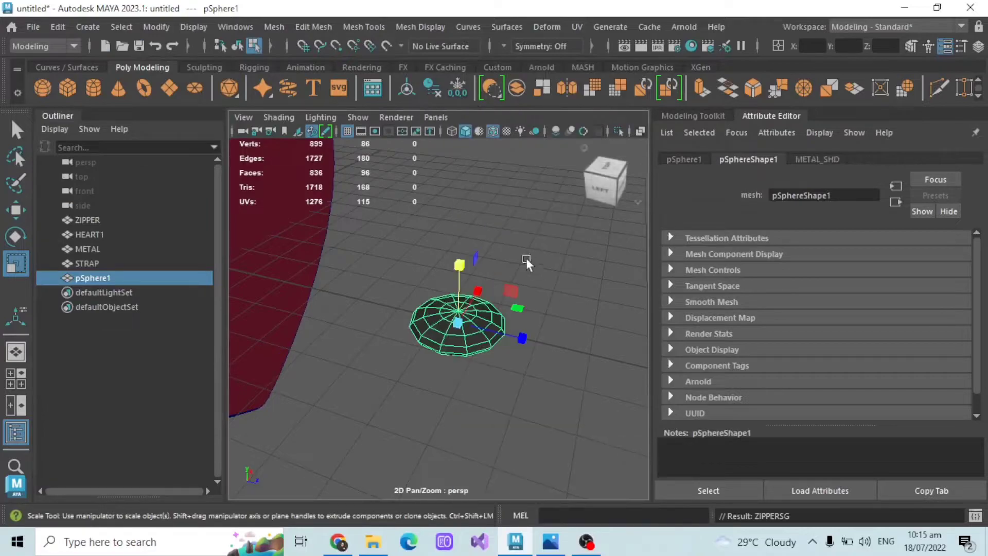
Step: Move the flattened metal disc up beside the bag's upper edge near the strap
left_click(413, 27)
left_click(436, 183)
left_click(468, 220)
key("w")
left_click_drag(469, 220, 439, 231, "alt")
left_click(465, 326)
scroll(465, 327, "down", 5)
left_click_drag(486, 260, 258, 262, "alt")
right_click_drag(259, 261, 445, 282, "alt")
scroll(445, 282, "up", 5)
Step: Delete the disc's history and freeze its transformations
left_click(977, 47)
left_click(432, 88)
left_click(156, 26)
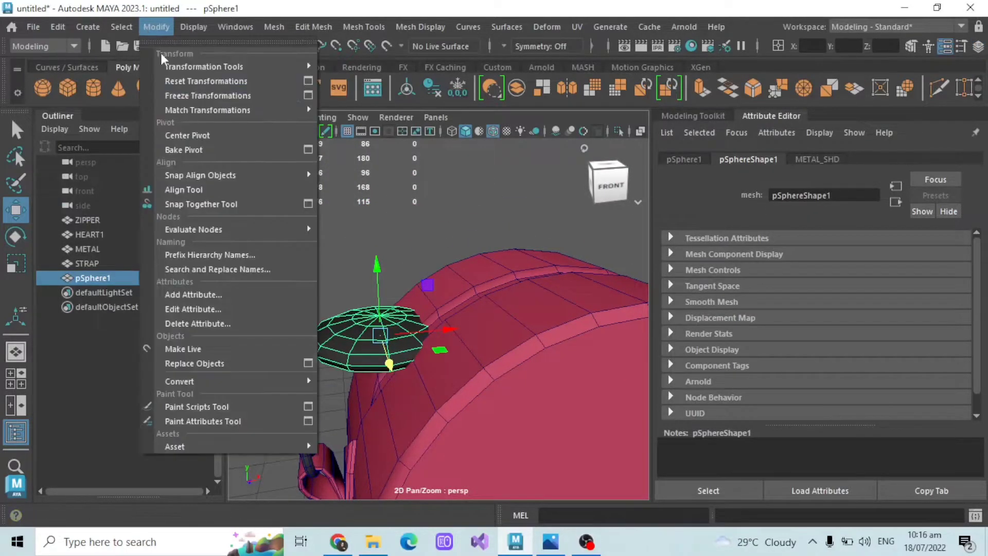
left_click(198, 95)
Step: Rotate the disc 90 degrees about Z so it stands upright facing the strap
left_click(978, 46)
type("0")
key("Return")
key("ctrl+z")
left_click(829, 210)
type("90")
key("Return")
left_click(846, 89)
left_click_drag(489, 309, 352, 320, "alt")
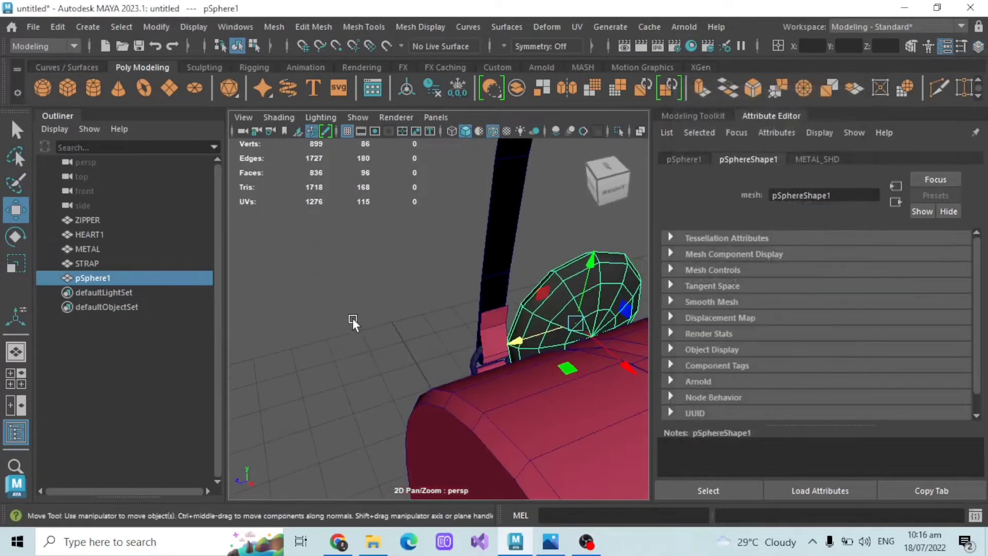
Step: Scale the disc down uniformly and move it down to the height of the strap's folded end
key("r")
left_click_drag(575, 323, 510, 308)
left_click_drag(494, 311, 600, 312, "alt")
scroll(515, 322, "up", 3)
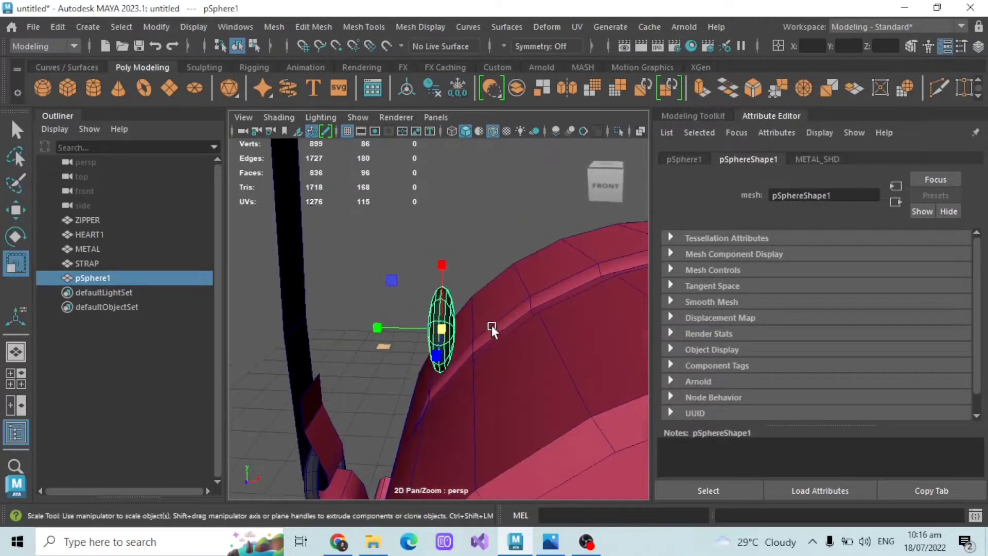
key("w")
left_click_drag(463, 329, 385, 300, "alt")
middle_click_drag(385, 300, 430, 321, "alt")
left_click_drag(393, 272, 392, 344)
left_click_drag(551, 360, 448, 381, "alt")
Step: Move the disc against the strap's folded end, shrink it to rivet size and fine-tune its position
scroll(514, 409, "up", 4)
left_click_drag(514, 409, 407, 410)
middle_click_drag(355, 412, 370, 288, "alt")
left_click_drag(371, 289, 300, 295, "alt")
key("r")
left_click_drag(529, 269, 402, 314)
key("w")
left_click_drag(482, 337, 482, 321, "alt")
left_click_drag(431, 355, 433, 354)
left_click_drag(478, 319, 477, 303)
left_click(16, 263)
left_click_drag(456, 350, 516, 292, "alt")
scroll(484, 306, "down", 5)
left_click_drag(422, 317, 466, 314, "alt")
left_click(912, 46)
left_click(922, 179)
left_click(890, 179)
left_click(467, 314)
left_click(567, 278)
left_click_drag(566, 278, 512, 276, "alt")
Step: Rename the rivet disc as METAL2
left_click(92, 278)
key("w")
left_click(517, 334)
scroll(512, 276, "down", 6)
left_click_drag(582, 306, 520, 335, "alt")
left_click(115, 278)
double_click(116, 277)
type("METAL2")
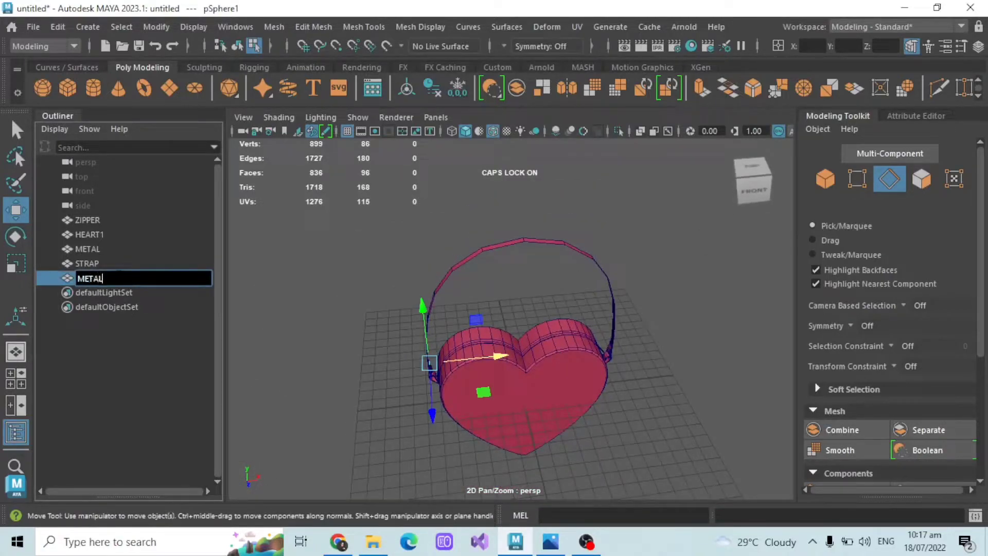
key("Return")
Step: Extrude all the strap's faces with a local Z translation of 0.15 to give it thickness
left_click(126, 264)
key("ctrl+e")
scroll(393, 286, "up", 5)
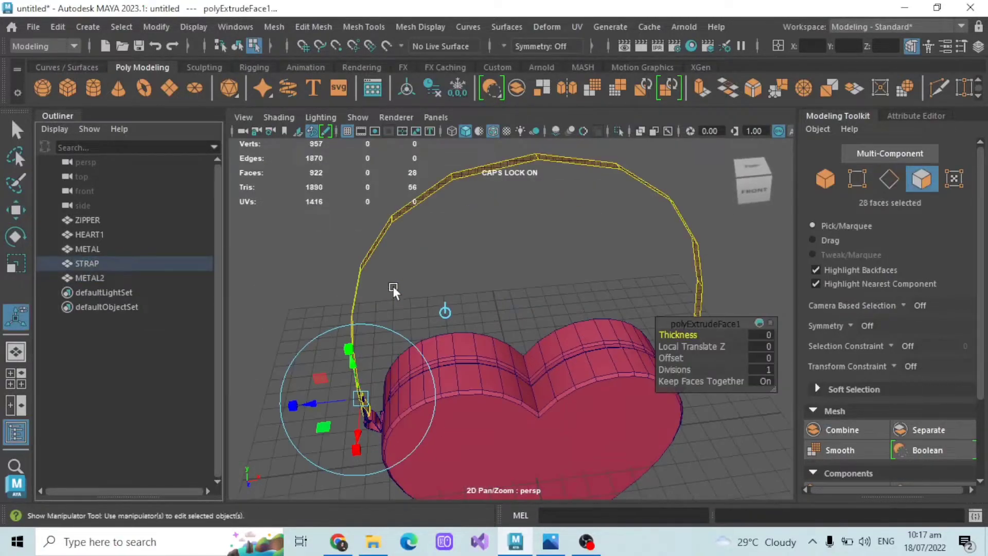
left_click_drag(393, 286, 379, 246, "alt")
left_click(761, 349)
type("0.15")
key("Return")
Step: Set the strap extrusion's local Z translation to 0.1
left_click(761, 348)
type("0.1")
key("Return")
middle_click_drag(504, 283, 532, 243, "alt")
scroll(524, 282, "up", 3)
left_click_drag(532, 243, 530, 312, "alt")
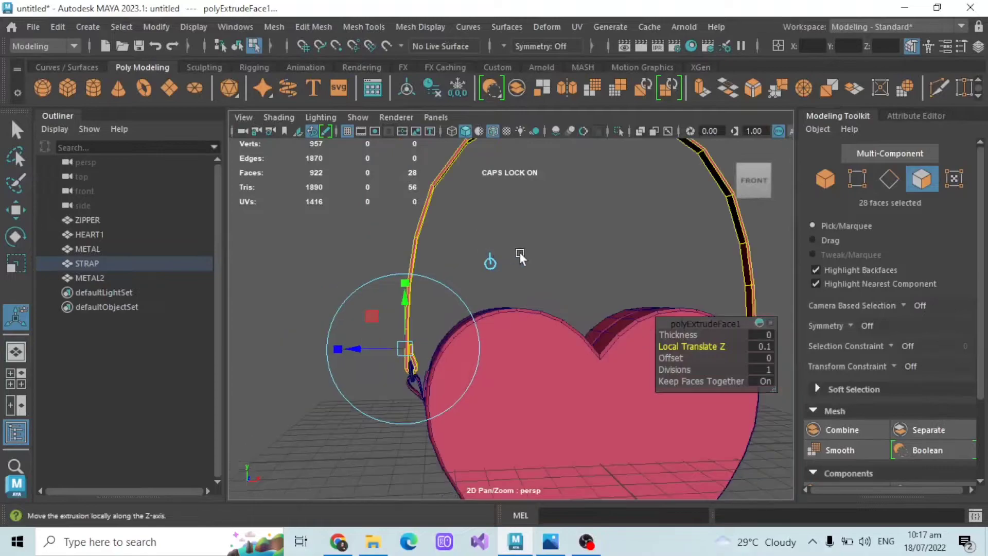
Step: Set the strap extrusion's local Z translation to 0.15, and undo the strap's extrusion
left_click(763, 347)
type("0.15")
key("Return")
left_click_drag(577, 298, 547, 286, "alt")
key("ctrl+z")
key("ctrl+z")
Step: With Object X symmetry on, move the end vertices of the strap's folded flap against the strap, and turn symmetry off
middle_click_drag(547, 287, 638, 294, "alt")
scroll(547, 287, "up", 6)
key("F10")
left_click_drag(453, 313, 525, 314, "alt")
left_click(857, 178)
left_click(541, 45)
left_click(533, 69)
left_click_drag(428, 284, 476, 379)
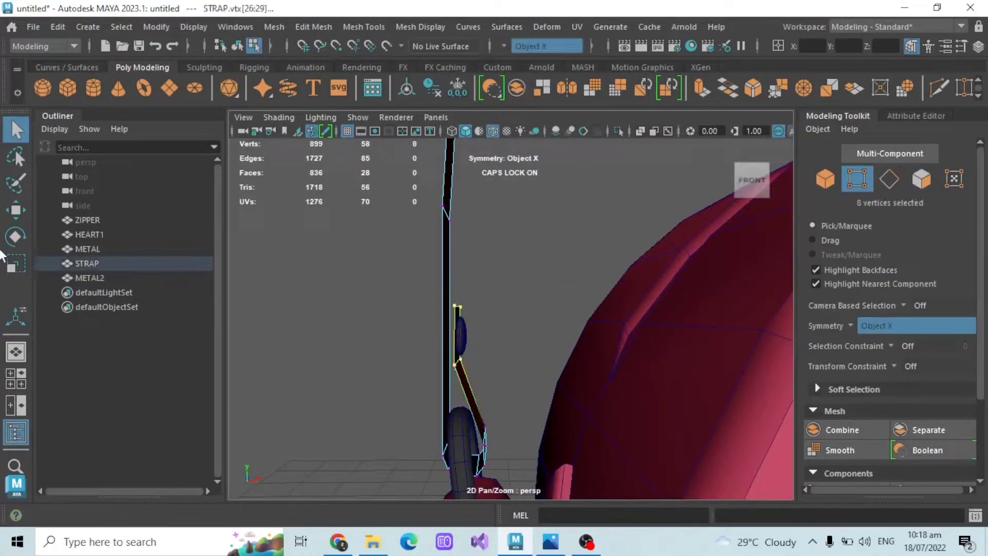
left_click(16, 209)
left_click_drag(508, 337, 500, 332)
left_click(523, 282)
scroll(524, 282, "down", 5)
left_click_drag(514, 283, 524, 282, "alt")
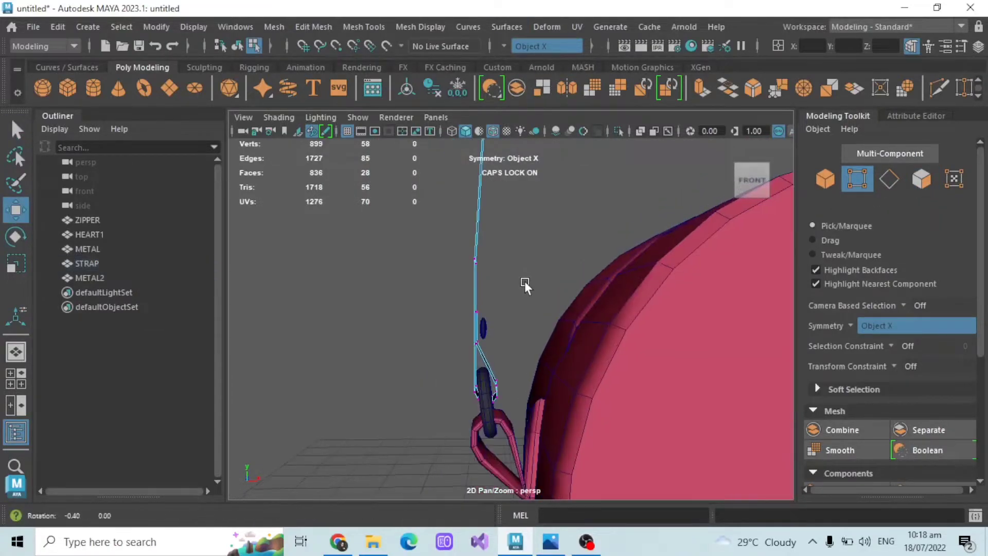
left_click(540, 45)
left_click(535, 56)
Step: Extrude the whole strap again with a local Z translation of 0.12
left_click(825, 179)
scroll(498, 258, "down", 6)
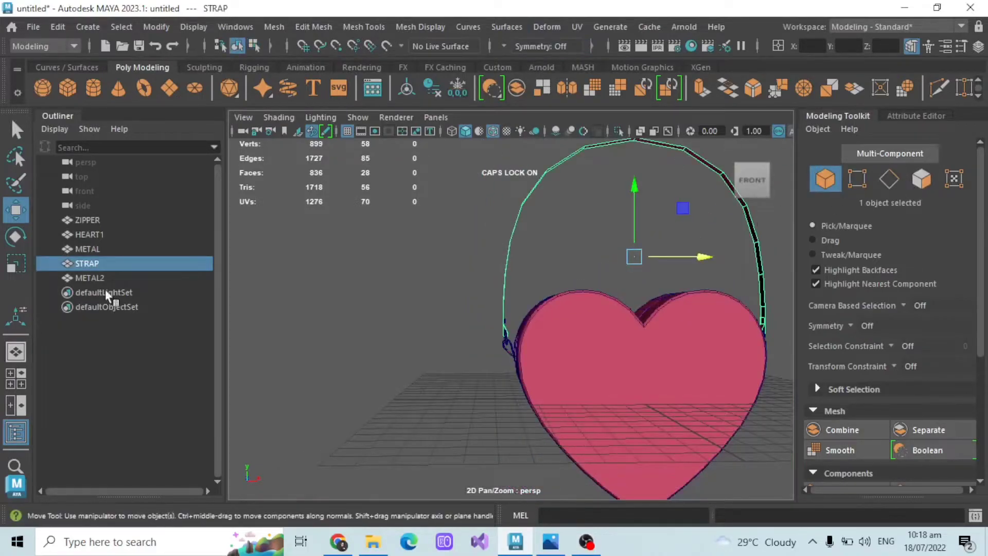
key("q")
key("ctrl+e")
left_click(765, 346)
type("0.12")
key("Return")
left_click(386, 318)
scroll(386, 317, "up", 5)
left_click_drag(502, 362, 560, 310, "alt")
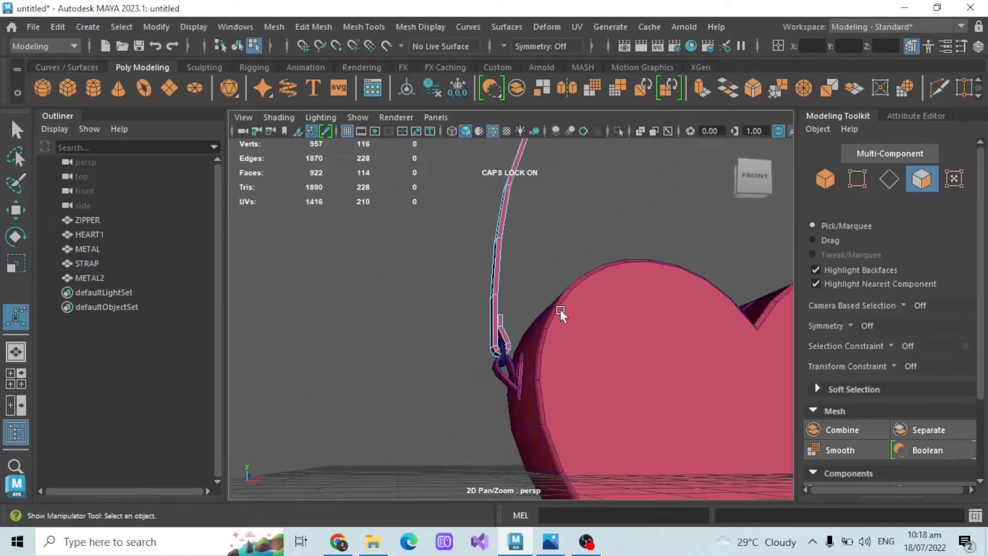
scroll(560, 310, "down", 5)
left_click(826, 179)
Step: Insert an edge loop running lengthwise around the side faces of the strap's thickness
left_click_drag(586, 262, 535, 283, "alt")
scroll(474, 245, "up", 5)
scroll(499, 265, "up", 2)
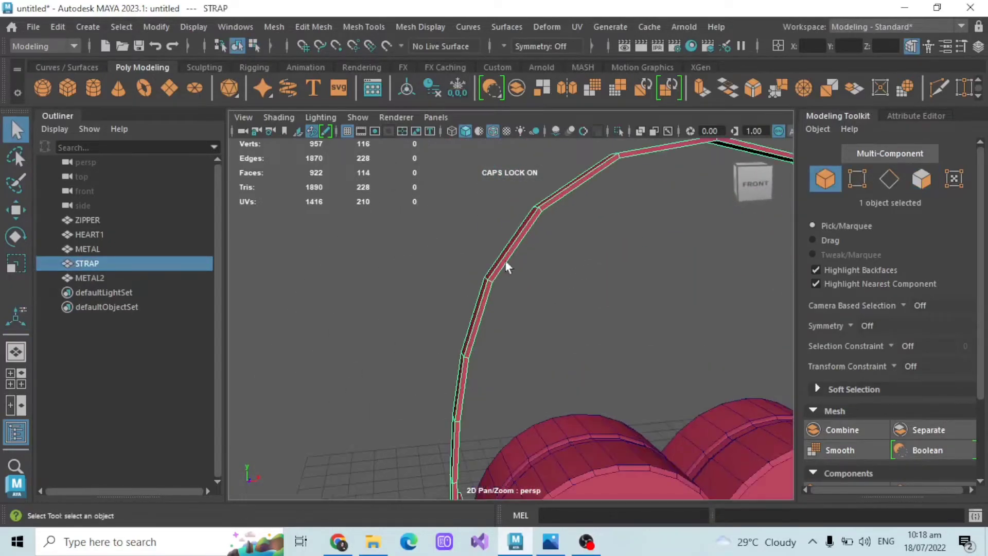
left_click(419, 26)
mouse_move(364, 26)
left_click(412, 138)
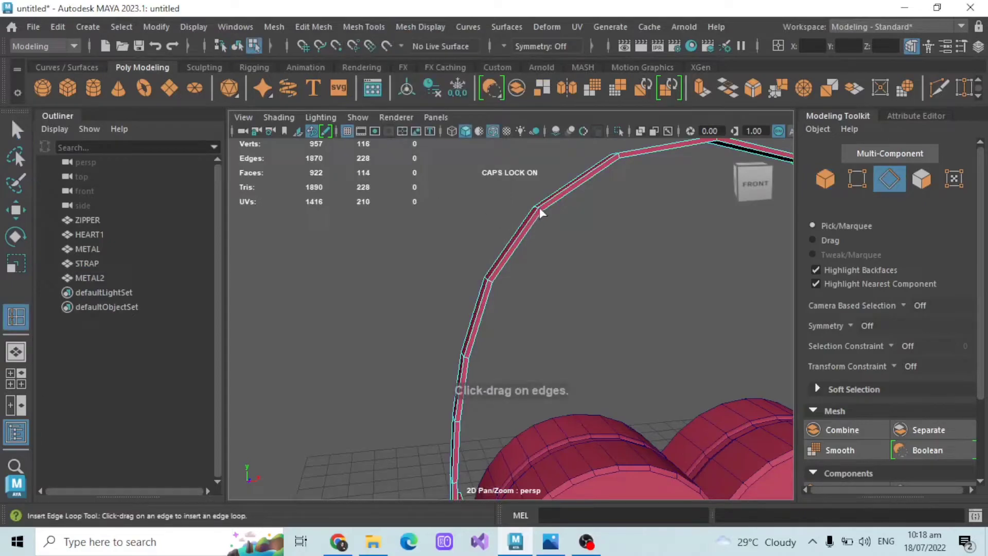
scroll(539, 208, "up", 5)
left_click(520, 247)
key("ctrl+z")
middle_click_drag(582, 179, 481, 278, "alt")
scroll(458, 264, "up", 3)
left_click(435, 251)
scroll(423, 263, "down", 7)
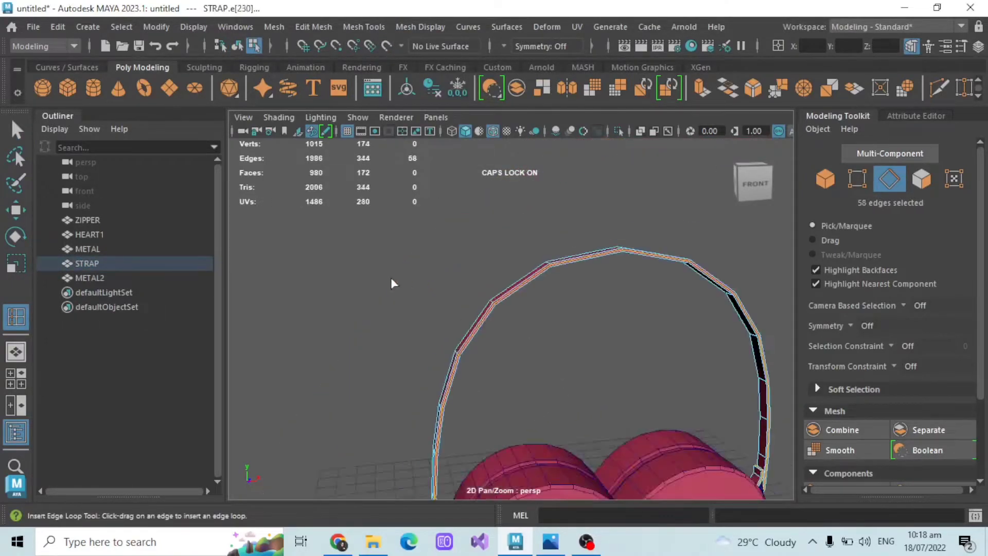
Step: Scale up the lengthwise edge loop slightly so the strap's sides bulge outward
left_click_drag(412, 274, 634, 240, "alt")
scroll(634, 240, "up", 5)
scroll(606, 266, "down", 5)
left_click_drag(690, 278, 594, 261, "alt")
scroll(581, 313, "up", 3)
key("w")
key("r")
scroll(550, 298, "up", 3)
left_click(461, 271)
left_click(170, 26)
left_click(196, 134)
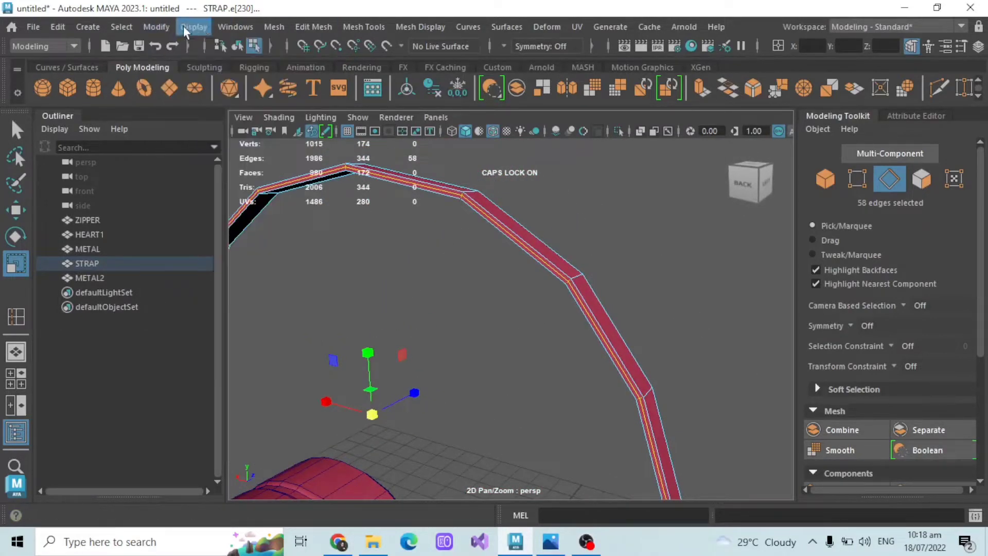
left_click_drag(372, 414, 424, 390)
Step: With Object X symmetry on, nudge the edge at the tip of the strap's folded end upward, and turn symmetry off
mouse_move(520, 396)
left_mouse_down("alt")
mouse_move(591, 409)
mouse_move(602, 283)
mouse_move(611, 333)
mouse_move(556, 156)
mouse_move(507, 336)
mouse_move(404, 347)
mouse_move(534, 366)
mouse_move(470, 344)
mouse_move(514, 378)
left_mouse_up("alt")
key("f")
left_click(540, 45)
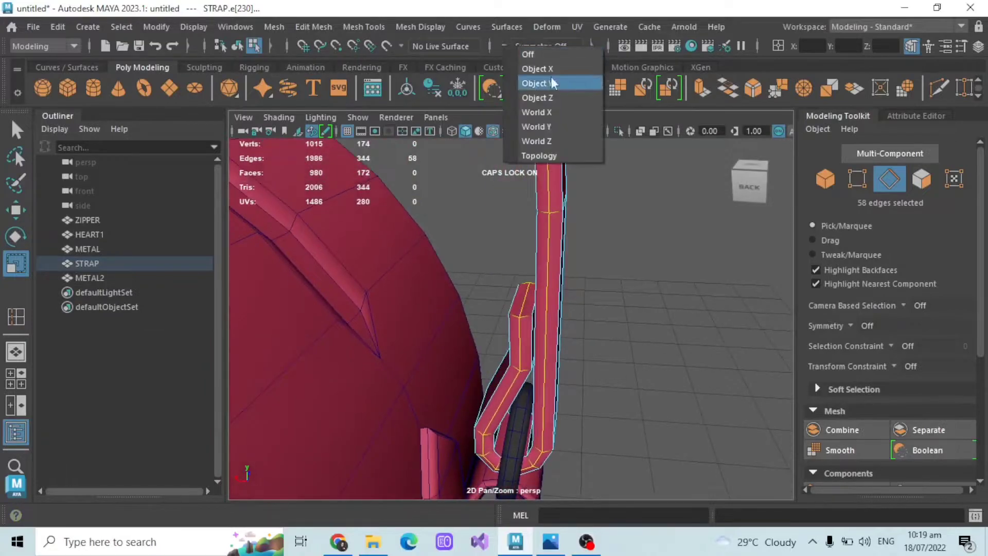
left_click(537, 66)
left_click(535, 282)
key("w")
left_click_drag(528, 225, 526, 219)
scroll(526, 218, "down", 8)
left_click(532, 206)
left_click(541, 46)
left_click(538, 55)
scroll(560, 215, "down", 5)
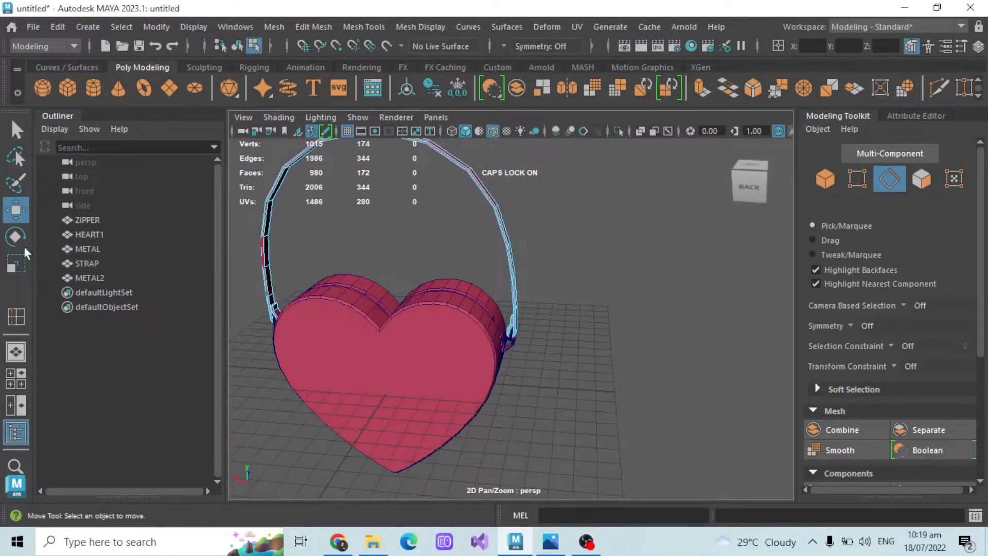
Step: Soften the edge normals of the STRAP mesh
left_click(88, 279)
left_click(98, 263)
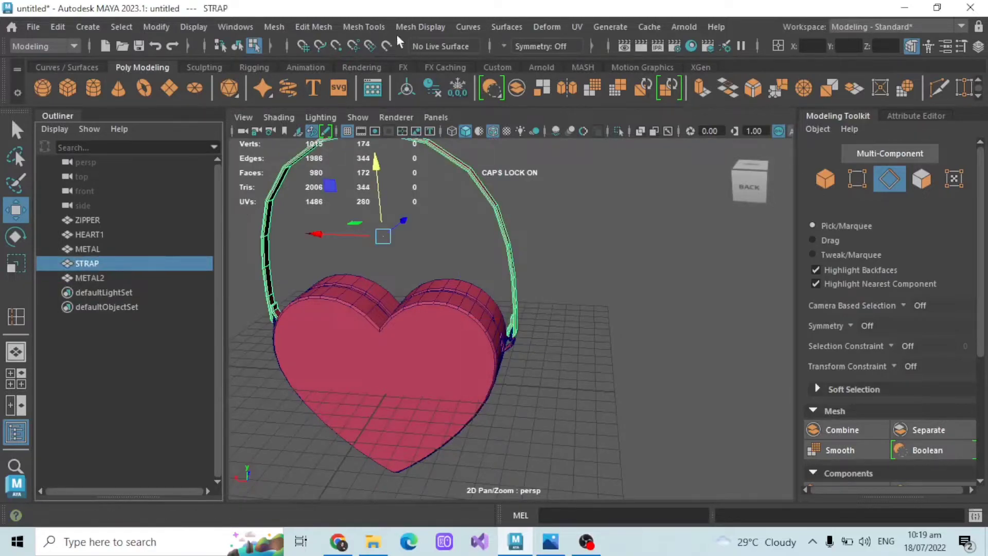
left_click(420, 27)
left_click(433, 157)
left_click(545, 221)
Step: Select all five bag meshes and examine the strap's curvature and the whole model's polygon counts
scroll(545, 221, "down", 6)
left_click_drag(545, 221, 503, 270, "alt")
scroll(528, 235, "up", 3)
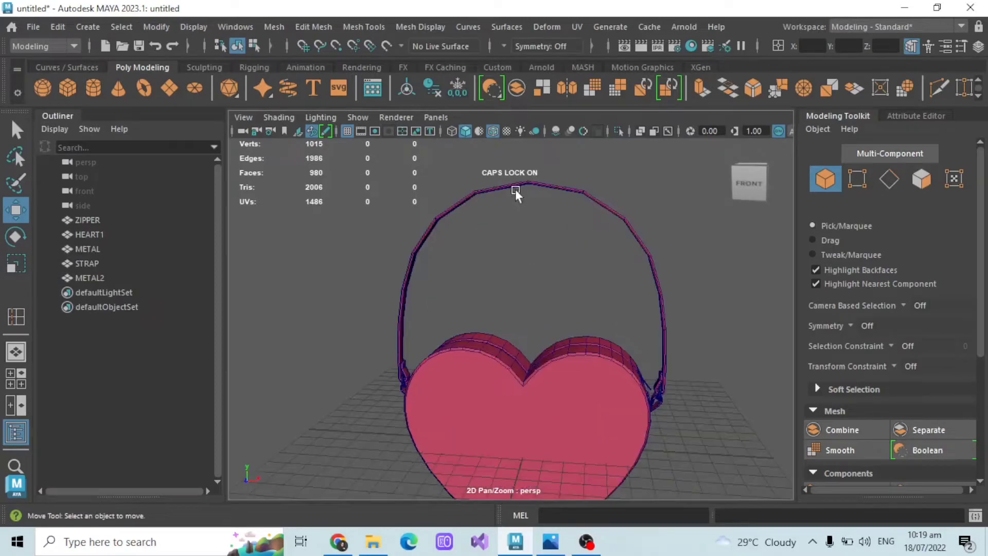
left_click(511, 182)
scroll(511, 182, "down", 3)
left_click_drag(536, 206, 556, 186, "alt")
scroll(560, 239, "up", 4)
left_click_drag(560, 239, 554, 265, "alt")
scroll(555, 265, "down", 3)
left_click(88, 220)
left_click(107, 280, "shift")
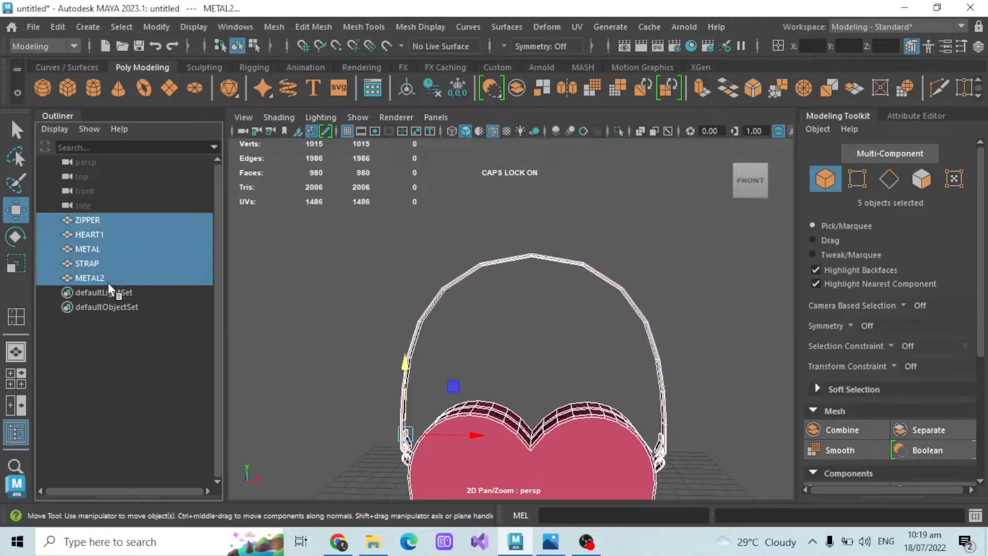
scroll(453, 225, "down", 3)
left_click_drag(367, 202, 363, 229, "alt")
scroll(363, 229, "up", 3)
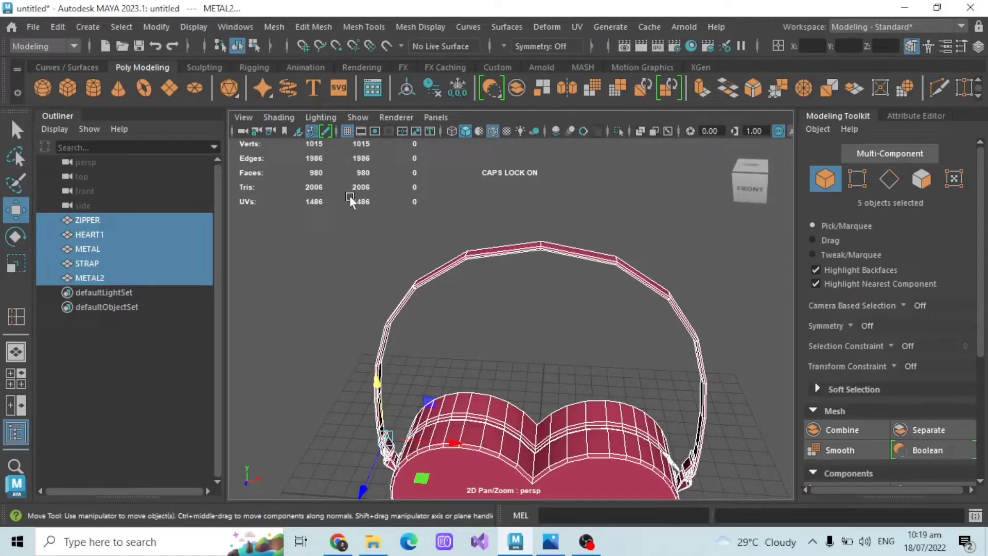
left_click_drag(392, 243, 394, 205, "alt")
scroll(394, 205, "down", 2)
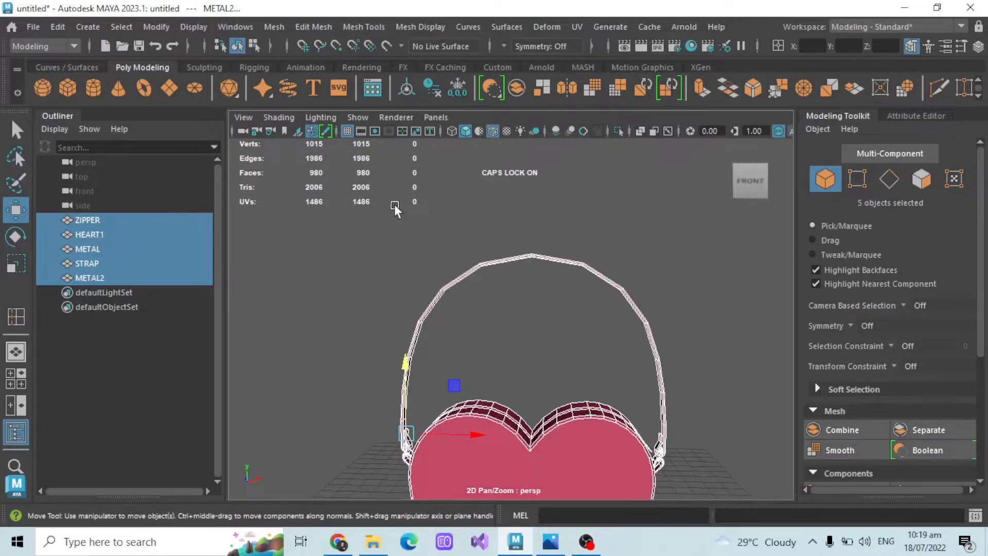
Step: Try an edge loop across one upper segment of the strap's arch, and undo it
left_click(890, 180)
scroll(646, 211, "up", 3)
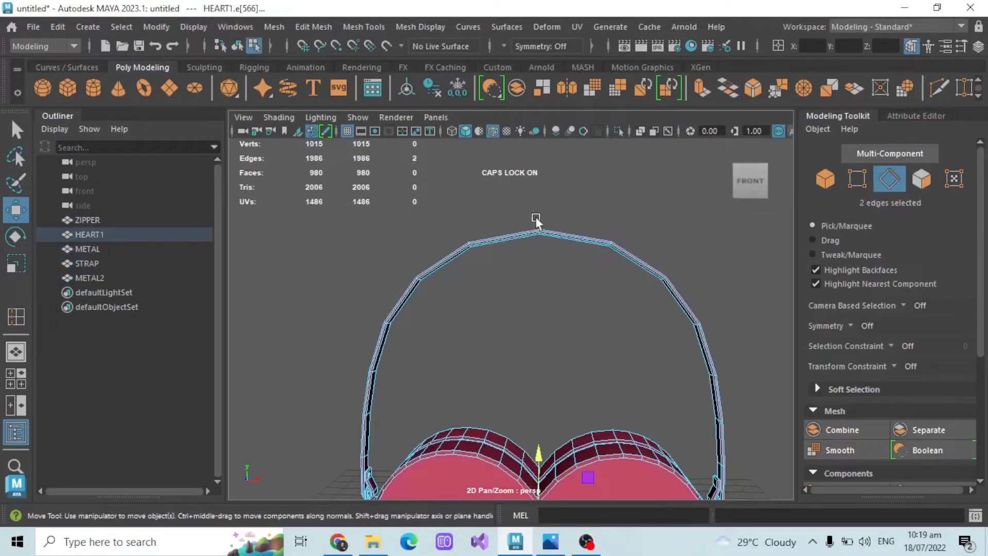
middle_click_drag(481, 225, 516, 260, "alt")
scroll(474, 282, "up", 3)
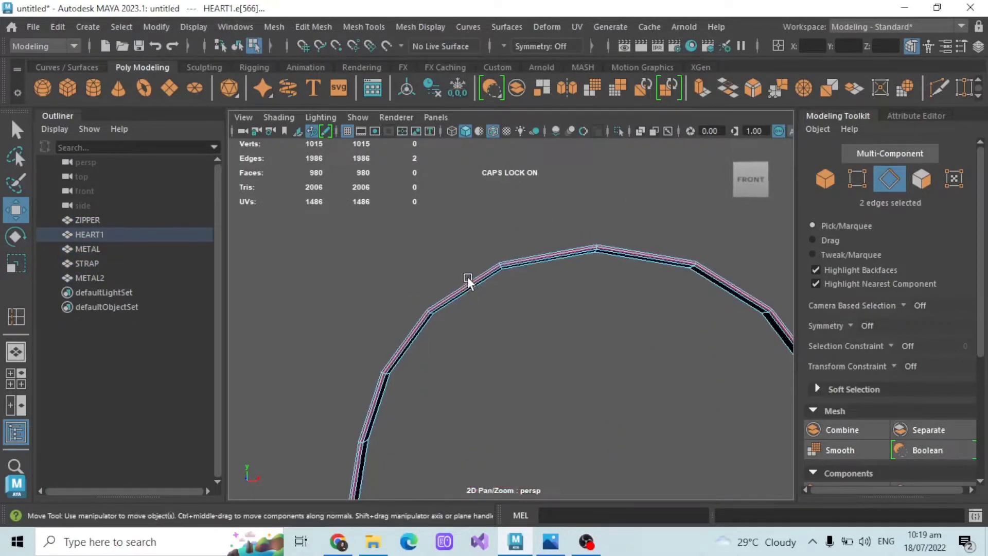
mouse_move(451, 189)
left_mouse_down("alt")
mouse_move(492, 235)
mouse_move(449, 186)
left_mouse_up("alt")
mouse_move(466, 280)
left_mouse_down("alt")
mouse_move(476, 336)
mouse_move(471, 281)
left_mouse_up("alt")
scroll(430, 250, "up", 3)
left_click(430, 250)
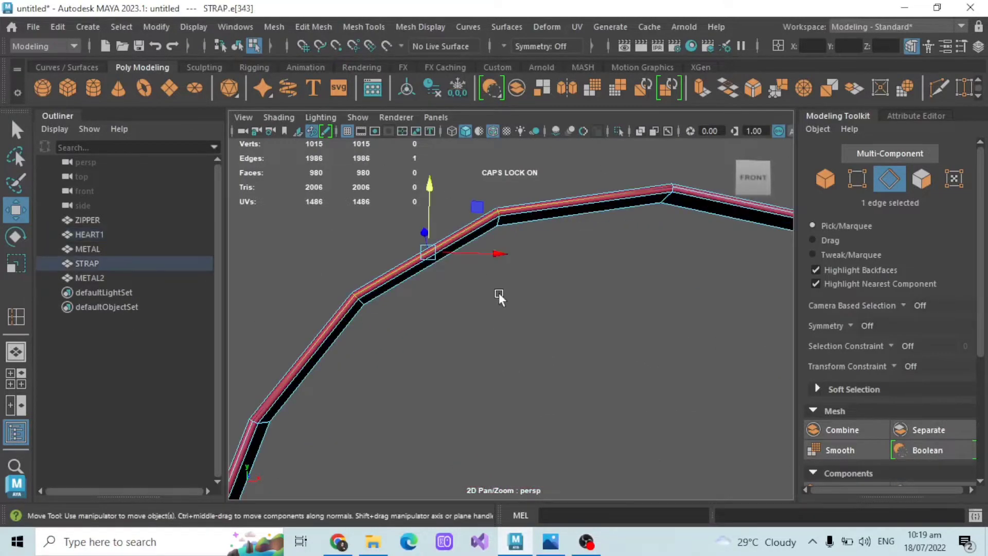
left_click(16, 318)
left_click(421, 256)
middle_click_drag(570, 278, 422, 335, "alt")
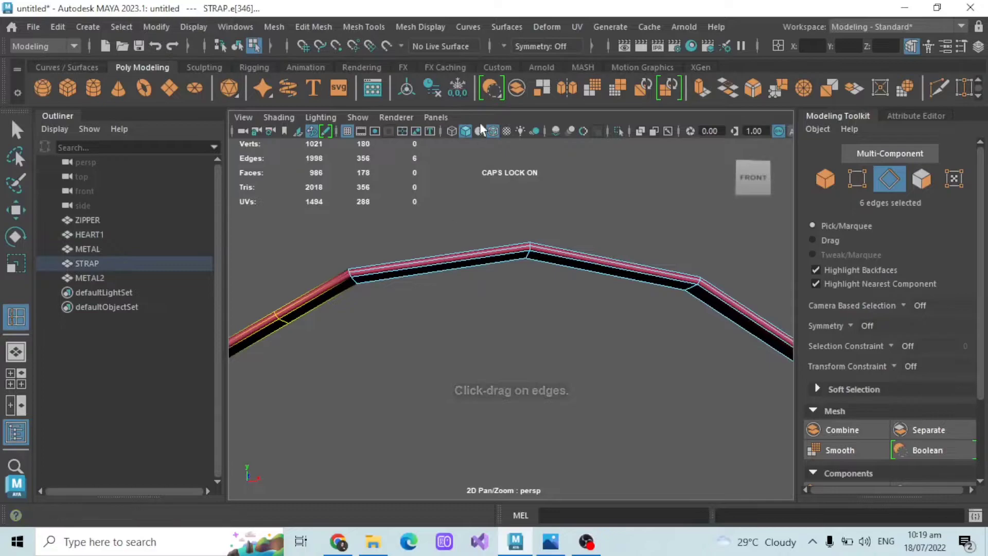
key("ctrl+z")
Step: With Object X symmetry on, insert edge loops across four segments on each side of the strap's arch, and turn symmetry off
left_click(535, 46)
left_click(536, 73)
left_click(262, 321)
left_click(447, 258)
scroll(531, 243, "down", 5)
middle_click_drag(531, 243, 566, 186, "alt")
scroll(566, 186, "up", 4)
left_click(398, 263)
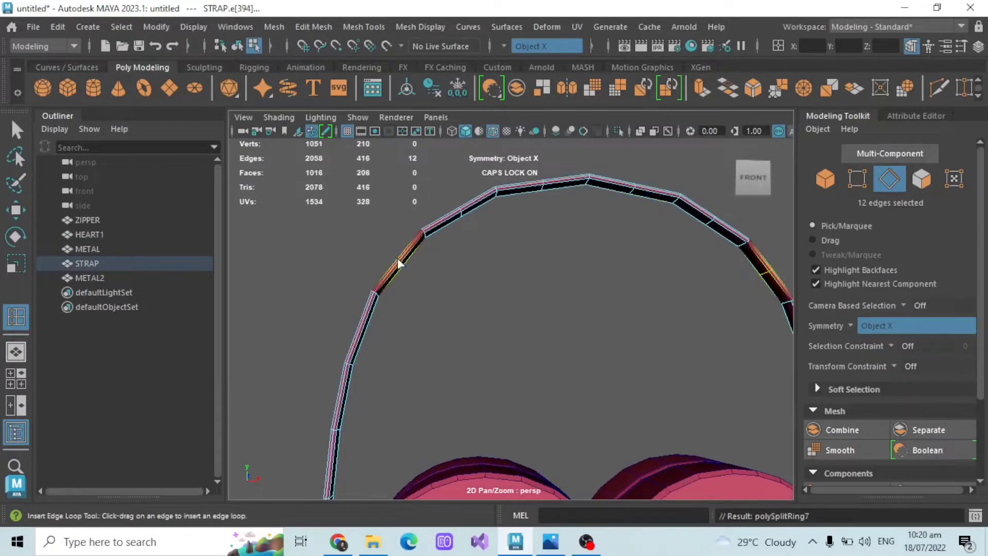
left_click(362, 331)
scroll(555, 204, "down", 7)
left_click(546, 45)
left_click(536, 52)
Step: Turn Object X symmetry back on and put the strap in vertex editing
scroll(551, 218, "up", 3)
mouse_move(498, 173)
left_mouse_down("alt")
mouse_move(510, 237)
mouse_move(489, 186)
left_mouse_up("alt")
scroll(452, 242, "up", 3)
right_click_drag(452, 241, 363, 252)
left_click_drag(448, 228, 481, 254)
left_click(503, 47)
left_click(530, 67)
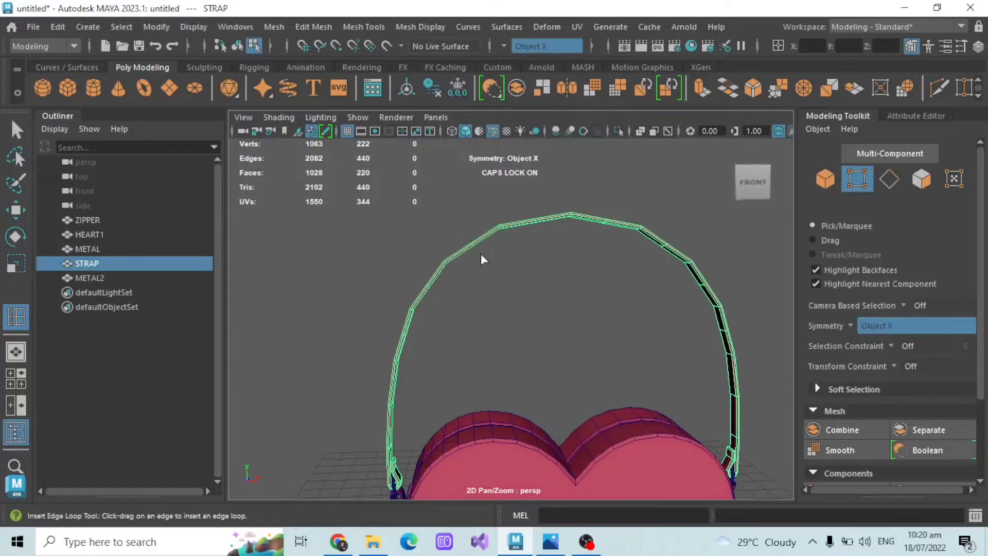
left_click(824, 180)
scroll(570, 237, "up", 3)
middle_click_drag(515, 195, 526, 314, "alt")
left_click(140, 264)
left_click(858, 179)
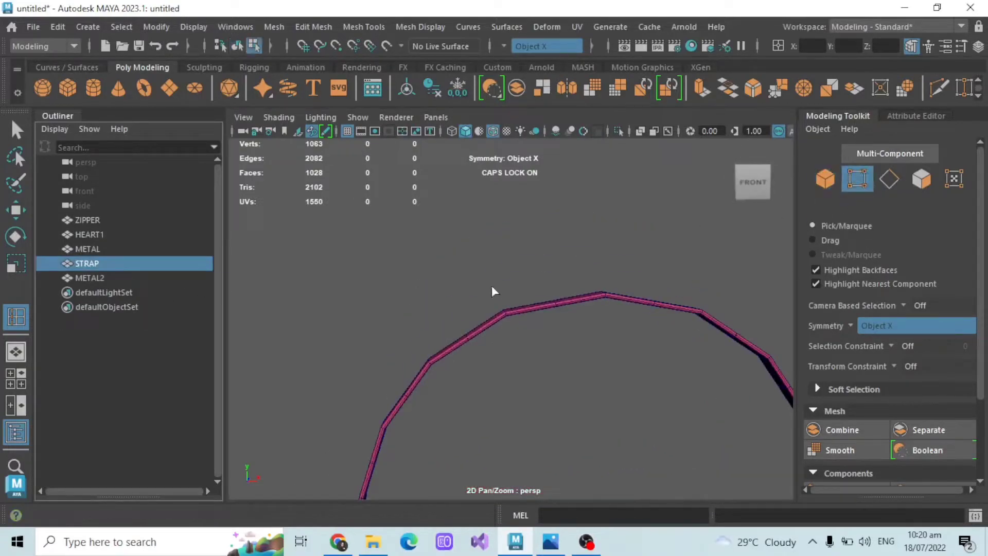
left_click(459, 289)
left_click(859, 178)
left_click(493, 359)
scroll(483, 341, "up", 2)
left_click_drag(483, 342, 535, 355, "alt")
middle_click_drag(535, 355, 542, 271, "alt")
left_click(483, 306)
key("ctrl+z")
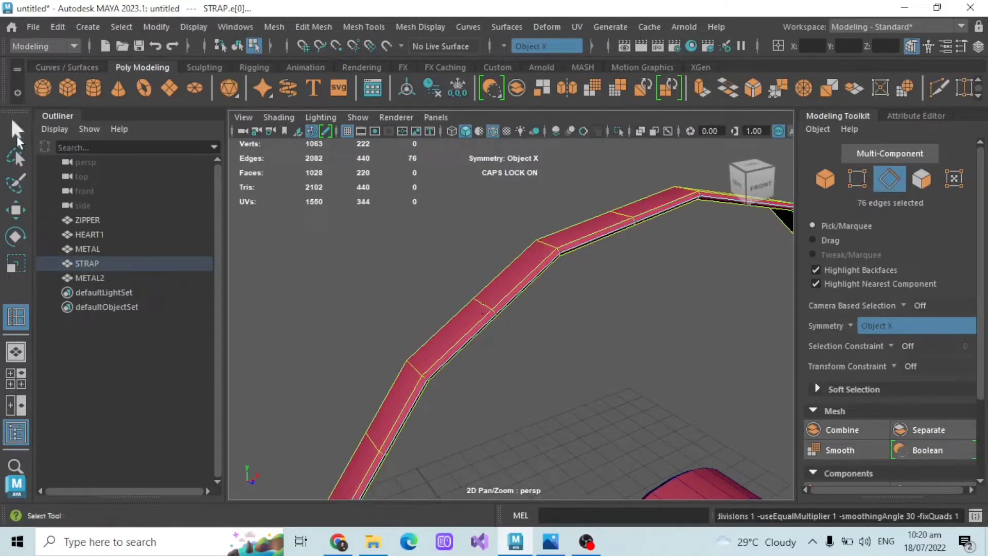
Step: Move the new vertices on the strap's upper segments slightly upward to round the top of the arch symmetrically
key("q")
left_click(849, 176)
left_click_drag(471, 263, 483, 288, "alt")
scroll(449, 304, "down", 4)
key("w")
left_click_drag(474, 255, 474, 248)
left_click(551, 236)
left_click_drag(552, 236, 578, 282)
left_click_drag(564, 222, 563, 215)
Step: Move the new vertices on the strap's lower side segments to smooth the curve on both sides
left_click(399, 325)
mouse_move(399, 326)
left_mouse_down()
mouse_move(440, 365)
mouse_move(451, 350)
mouse_move(415, 323)
left_mouse_up()
left_click(339, 391)
middle_click_drag(337, 392, 364, 339, "alt")
left_click_drag(385, 346, 443, 364)
left_click(380, 333)
scroll(380, 332, "down", 3)
middle_click_drag(379, 331, 384, 311, "alt")
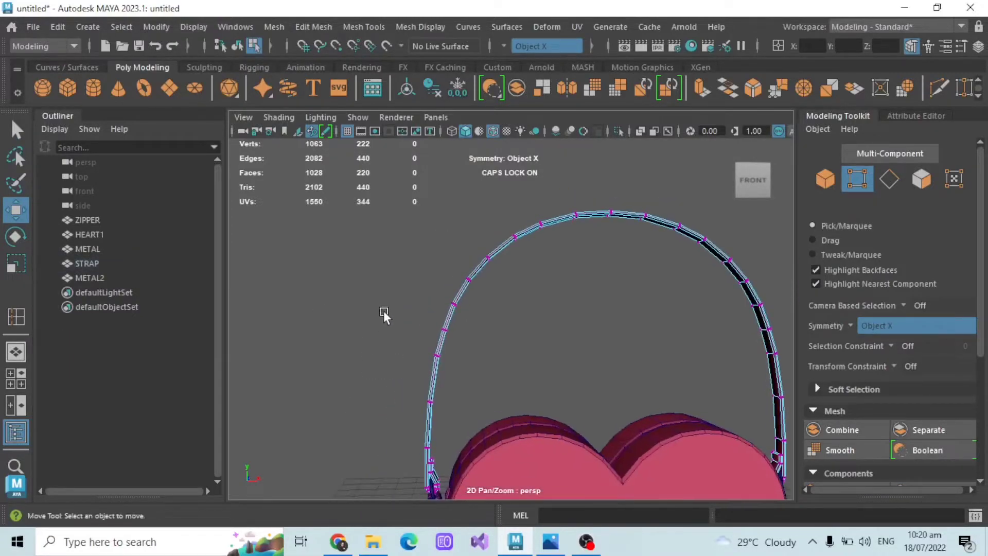
Step: Turn symmetry off, select the STRAP object and delete all non-deformer history in the scene
scroll(603, 367, "down", 4)
left_click_drag(604, 367, 606, 369, "alt")
left_click(504, 46)
left_click(525, 43)
left_click(103, 263)
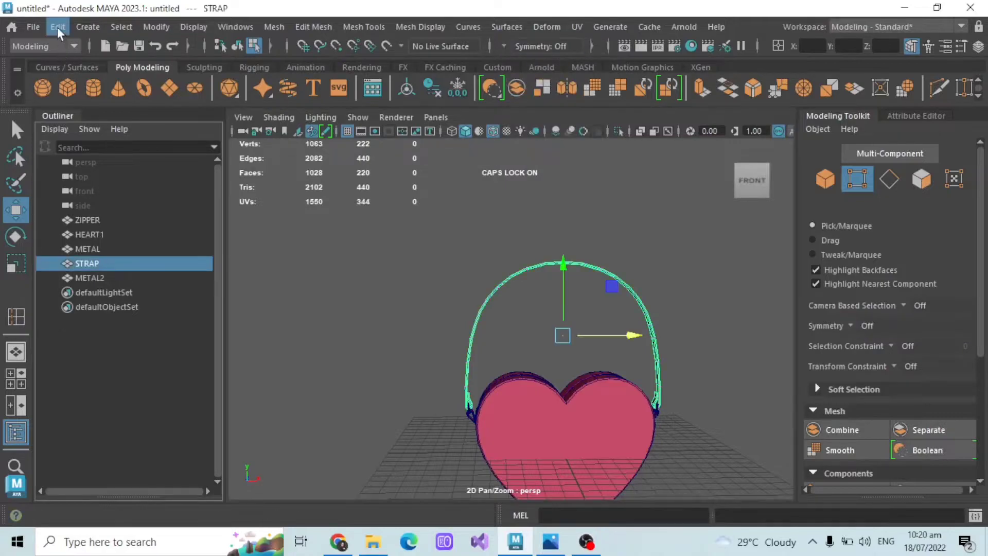
left_click(57, 27)
mouse_move(155, 215)
left_click(309, 94)
Step: Apply Soften Edge to the strap
left_click(57, 27)
left_click(420, 26)
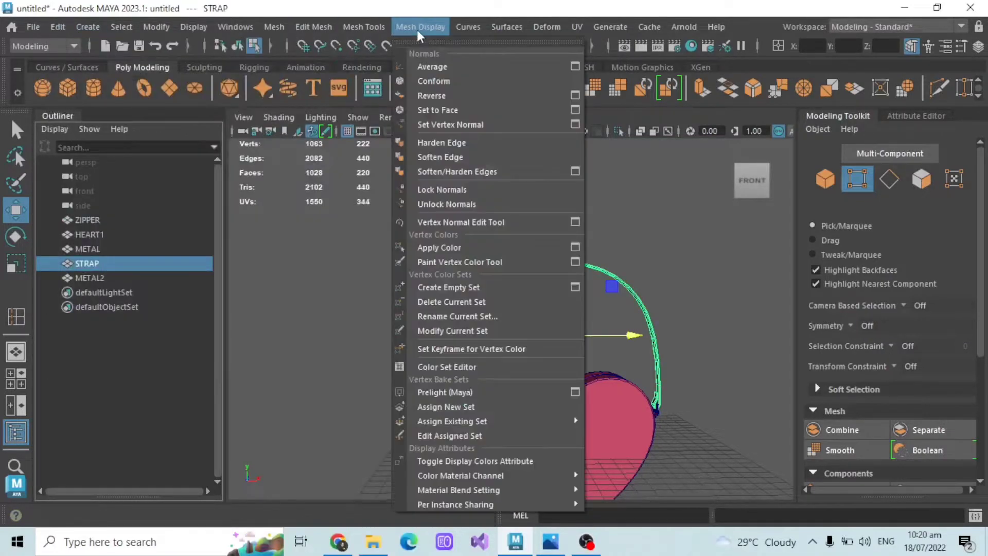
left_click(422, 157)
left_click(422, 157)
scroll(551, 317, "down", 5)
mouse_move(455, 271)
left_mouse_down("alt")
mouse_move(551, 316)
mouse_move(455, 271)
left_mouse_up("alt")
scroll(551, 317, "up", 5)
left_click_drag(524, 240, 502, 258, "alt")
Step: Move the METAL2 stud sideways against the strap's folded end and rescale its thickness
left_click(130, 275)
scroll(508, 215, "down", 2)
scroll(451, 262, "up", 8)
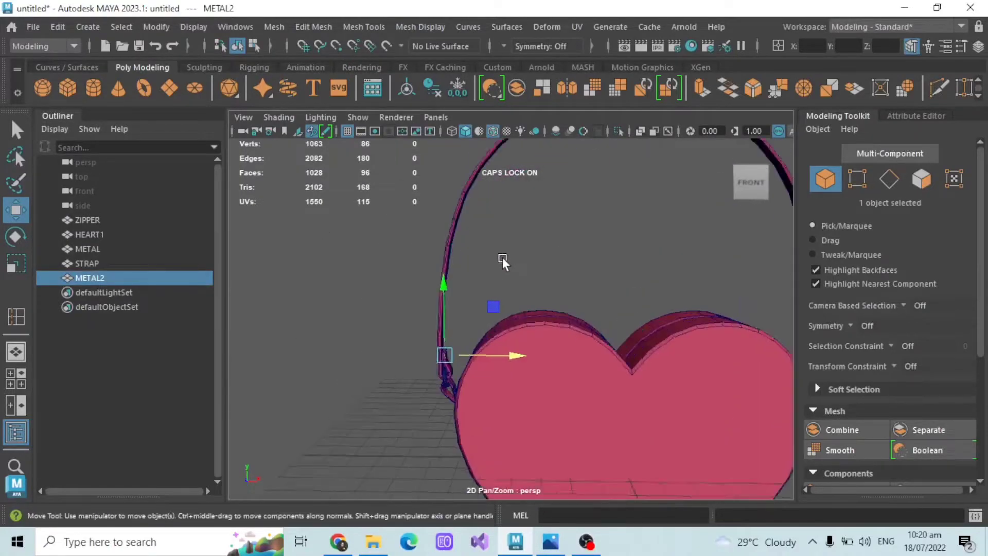
middle_click_drag(370, 301, 514, 298, "alt")
scroll(515, 298, "up", 7)
left_click_drag(508, 292, 534, 292)
left_click(9, 262)
left_click_drag(453, 292, 438, 291)
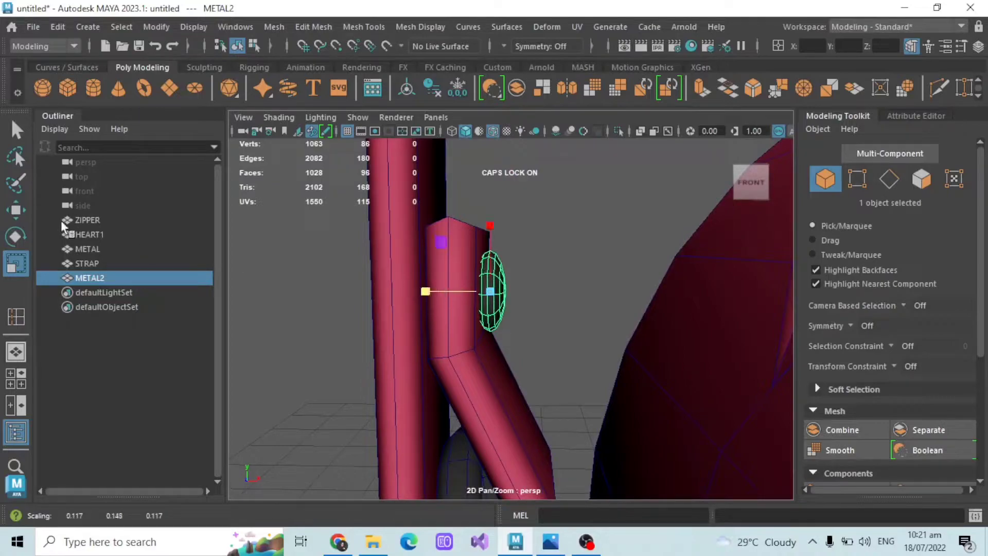
left_click(16, 210)
left_click_drag(533, 288, 547, 271, "alt")
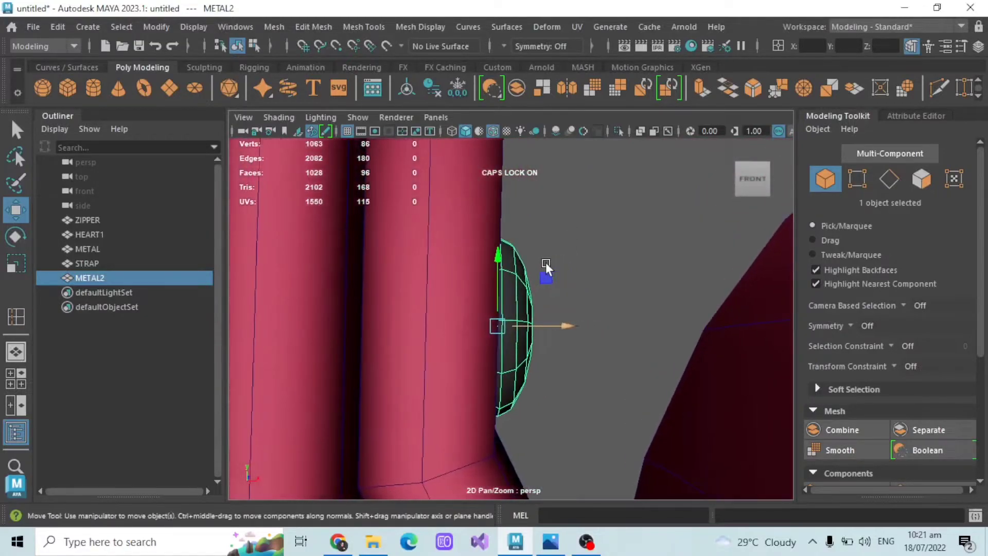
Step: Turn on X-ray shading and delete the METAL2 stud's faces hidden inside the strap
left_click(640, 131)
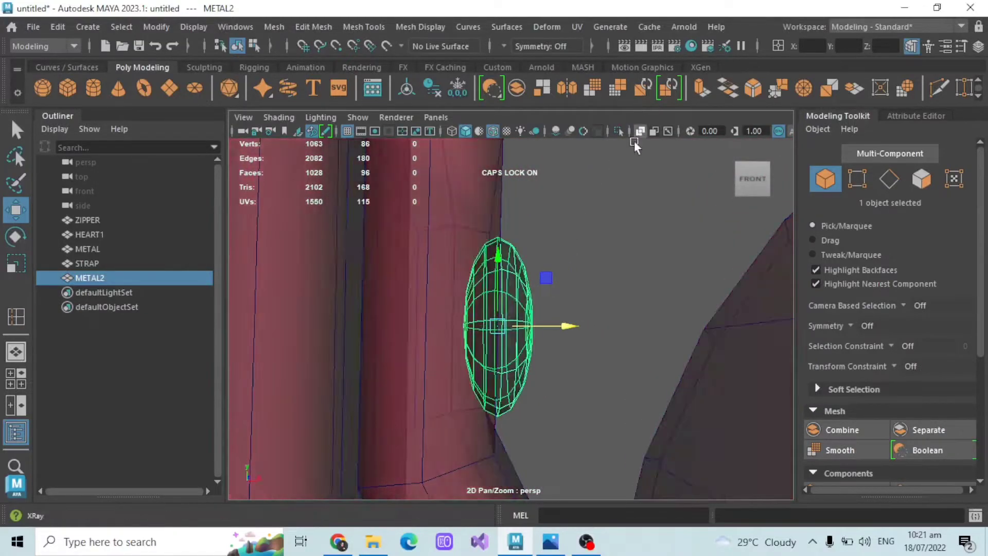
left_click(921, 179)
key("q")
double_click(478, 290)
key("Delete")
double_click(471, 319)
key("Delete")
Step: Freeze the transformations of the METAL2 stud
left_click(155, 28)
left_click(152, 30)
left_click(151, 29)
left_click(192, 95)
scroll(534, 357, "down", 8)
Step: Mirror METAL2 to the opposite end of the strap and turn X-ray shading off
left_click(99, 279)
left_click_drag(509, 282, 580, 324, "alt")
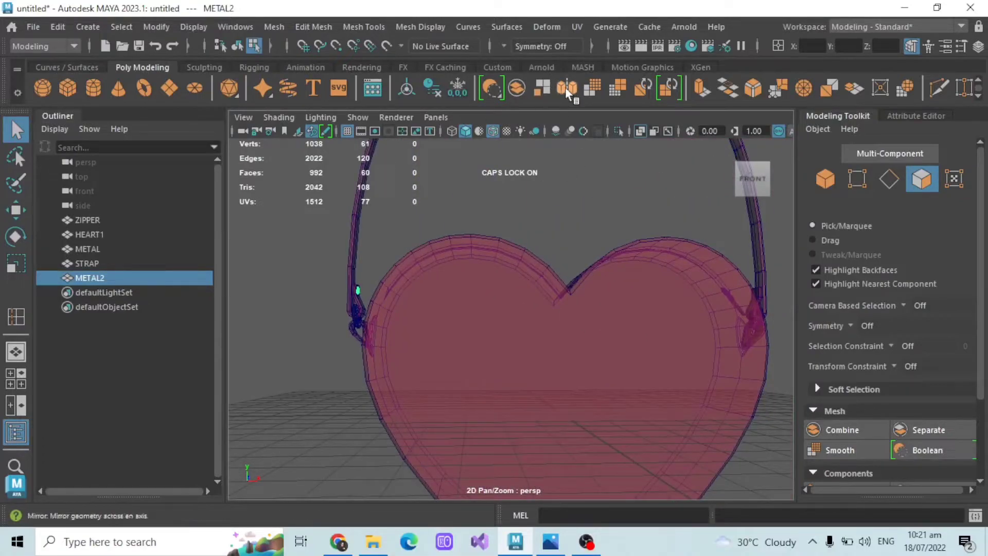
left_click(536, 183)
scroll(458, 299, "down", 3)
mouse_move(458, 298)
left_mouse_down("alt")
mouse_move(506, 346)
mouse_move(525, 288)
left_mouse_up("alt")
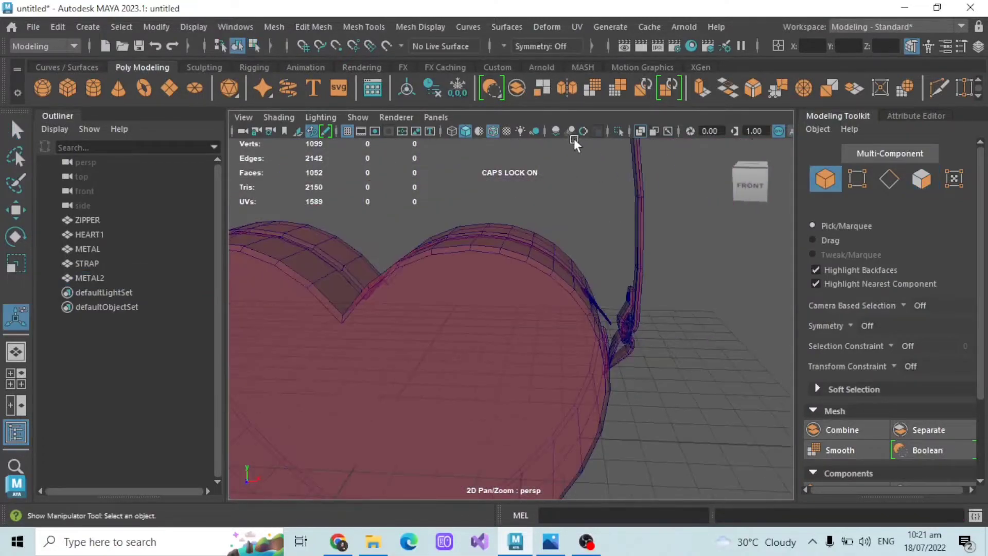
left_click(640, 131)
scroll(618, 335, "up", 3)
scroll(663, 324, "down", 8)
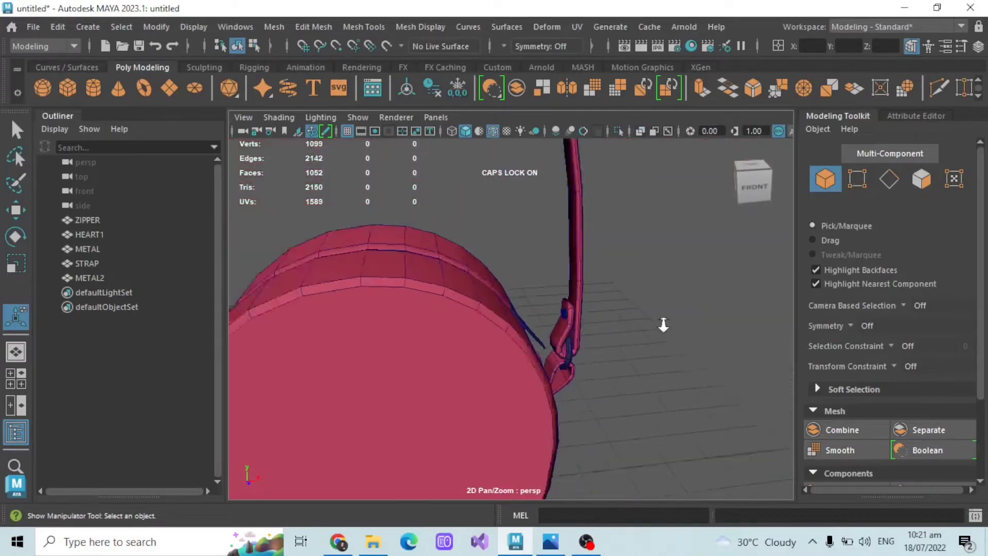
left_click_drag(334, 283, 354, 263, "alt")
Step: Delete all history and all non-deformer history in the scene
left_click(57, 27)
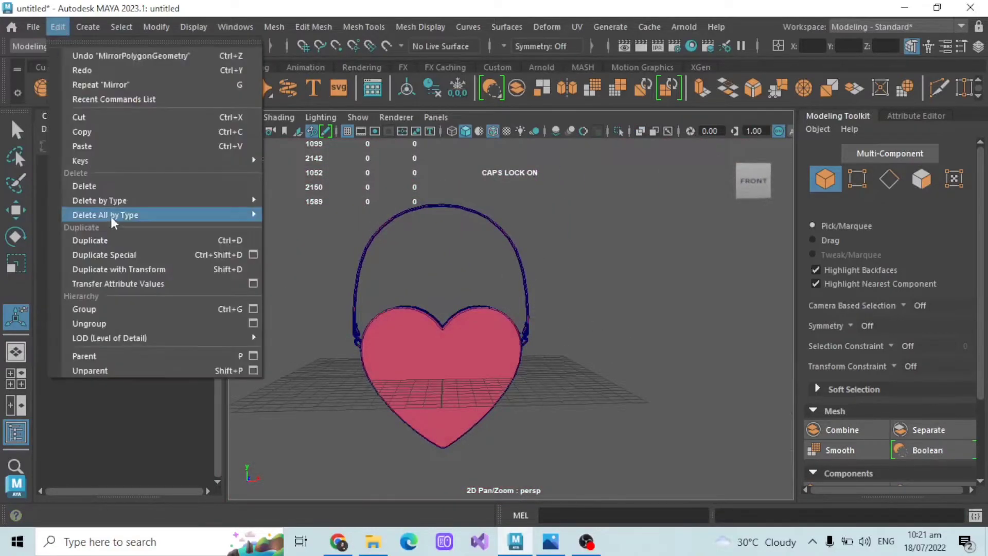
mouse_move(155, 215)
left_click(309, 81)
left_click(58, 27)
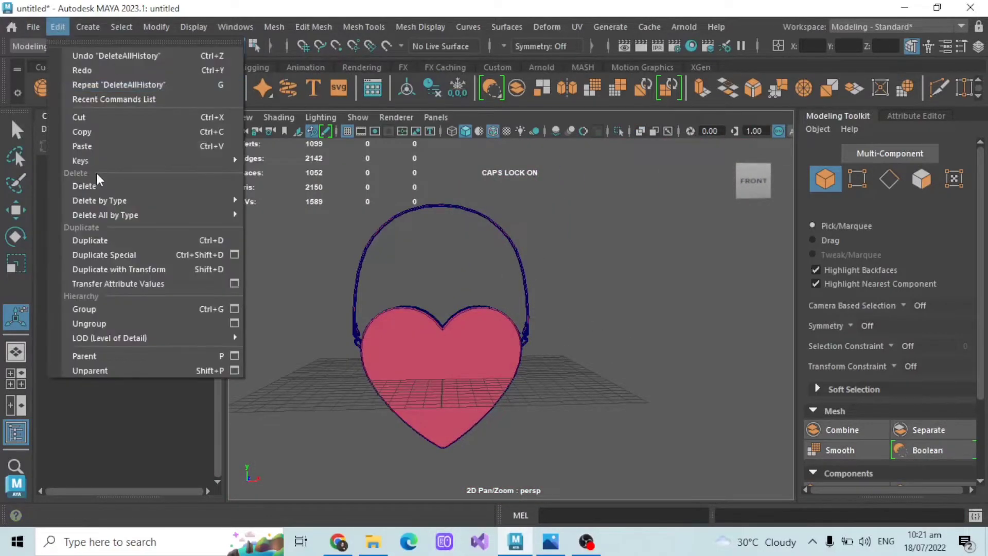
left_click(338, 94)
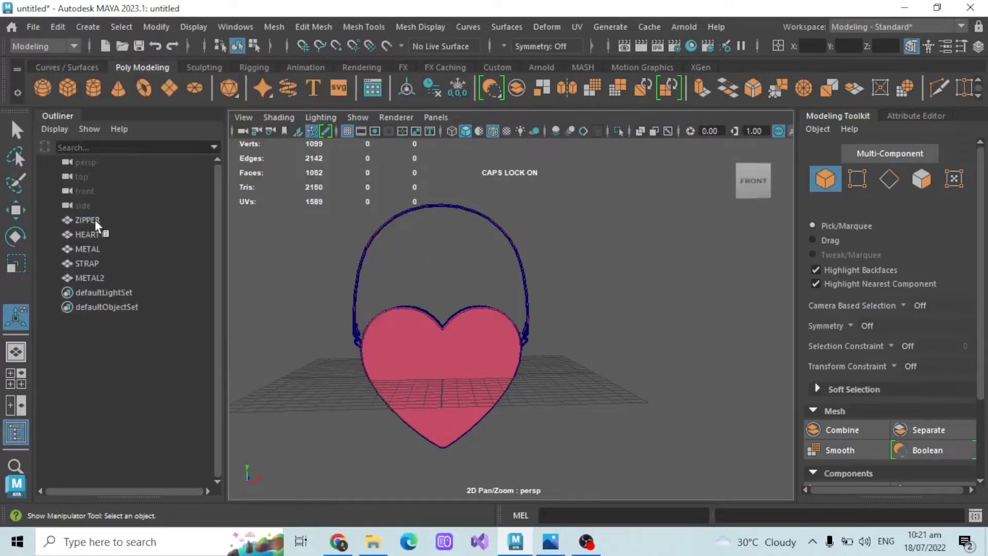
Step: Select the five bag parts to check their polygon counts, and inspect the bag from the front and side
left_click_drag(95, 221, 110, 277)
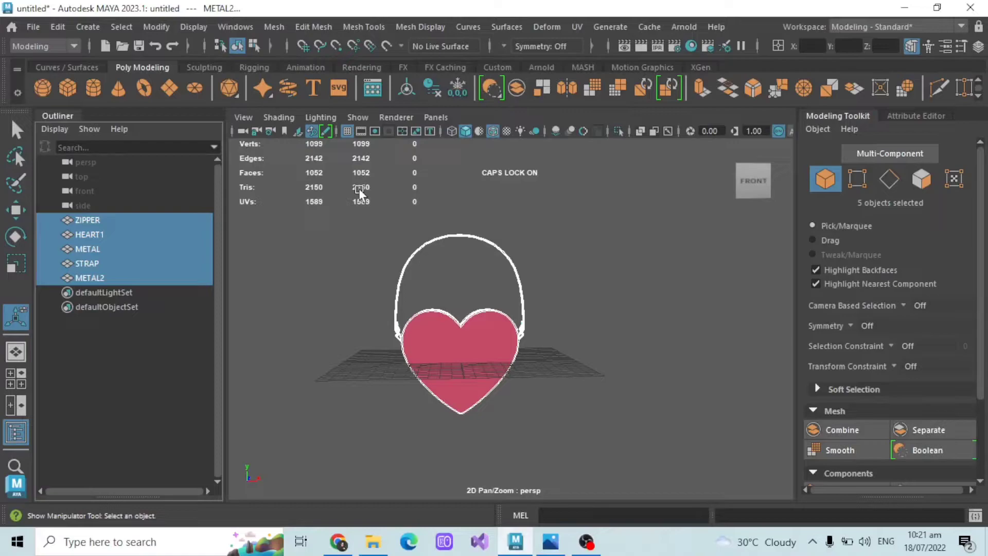
left_click_drag(416, 343, 446, 267, "alt")
left_click(618, 284)
left_click_drag(566, 209, 455, 258, "alt")
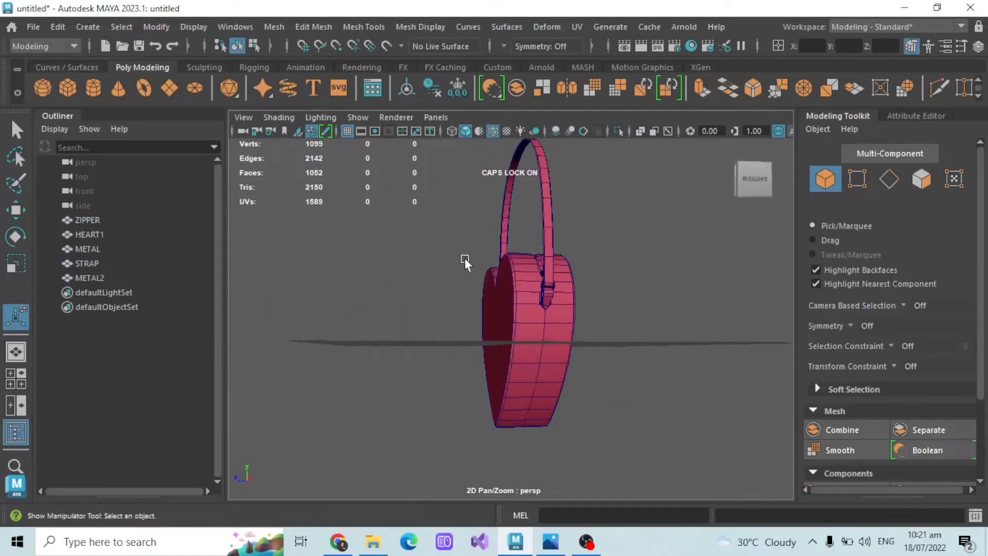
scroll(477, 185, "up", 2)
left_click_drag(475, 203, 604, 291, "alt")
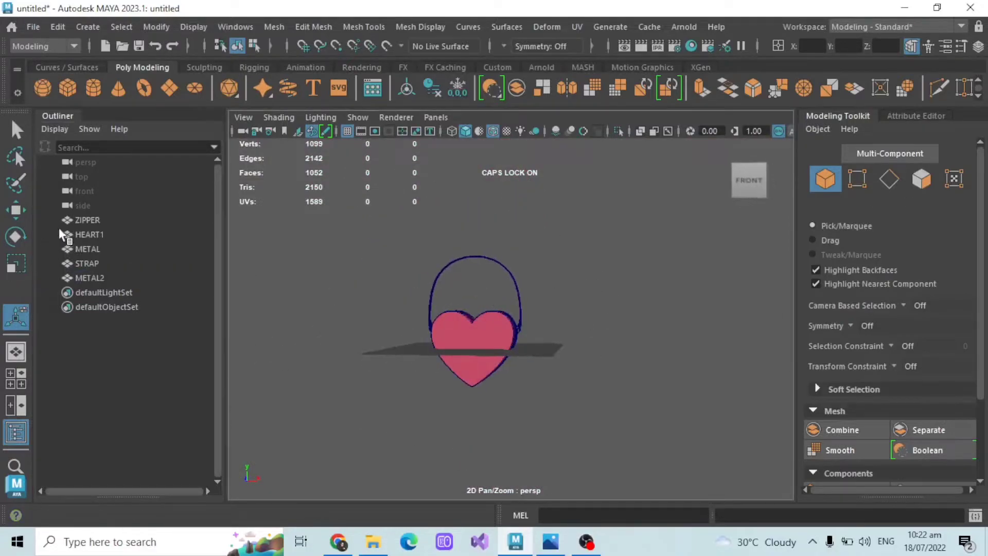
Step: Combine ZIPPER, HEART1, METAL, STRAP and METAL2 into one mesh and delete all history and non-deformer history
left_click(84, 221)
left_click(90, 277, "shift")
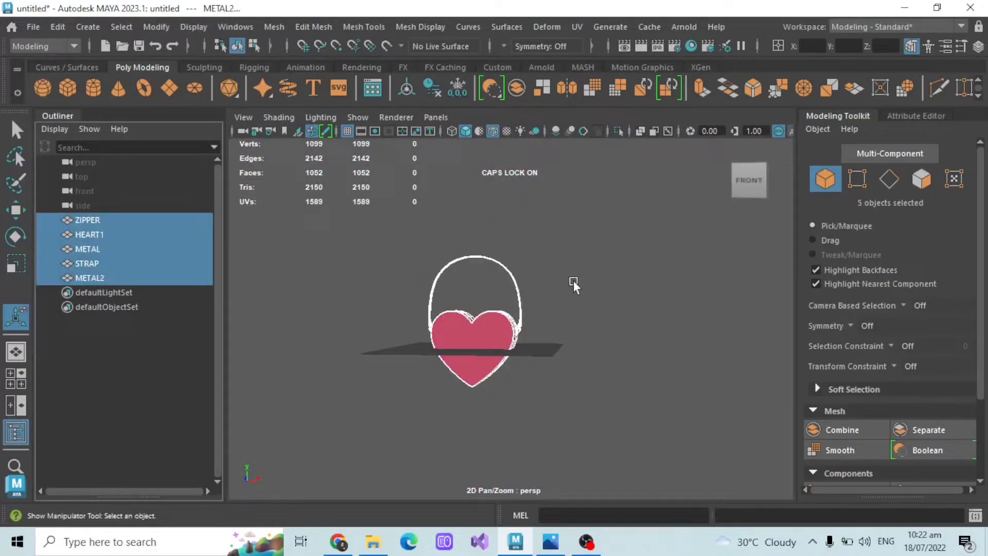
left_click(272, 26)
left_click(297, 82)
left_click(57, 26)
mouse_move(134, 215)
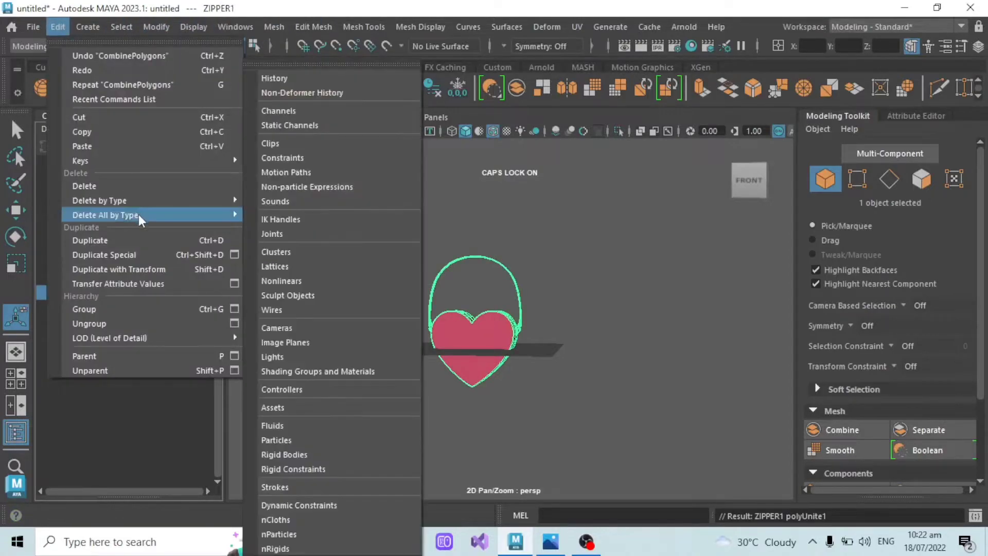
left_click(312, 78)
left_click(57, 26)
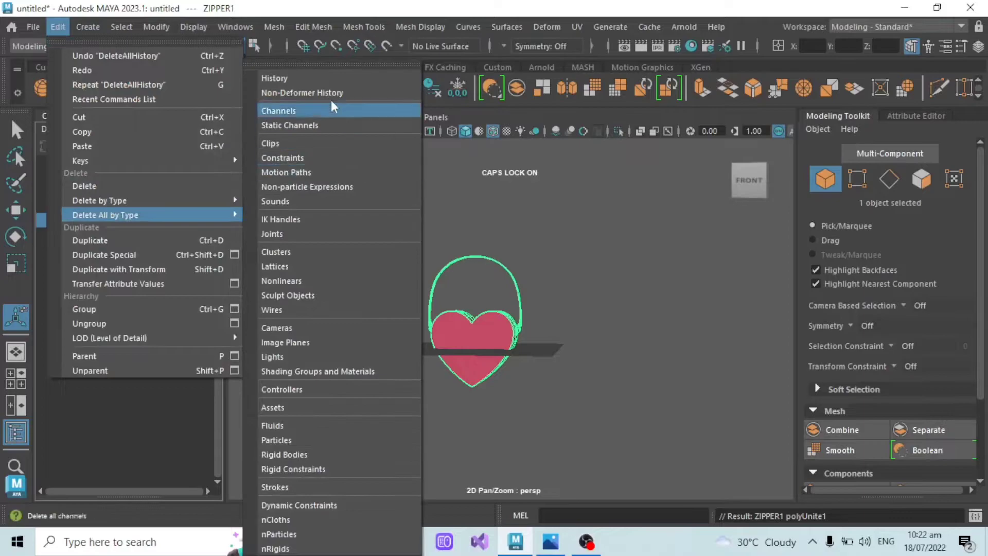
left_click(324, 92)
Step: Check the combined mesh's transform values in the Channel Box and rename the mesh to BAG
left_click(978, 46)
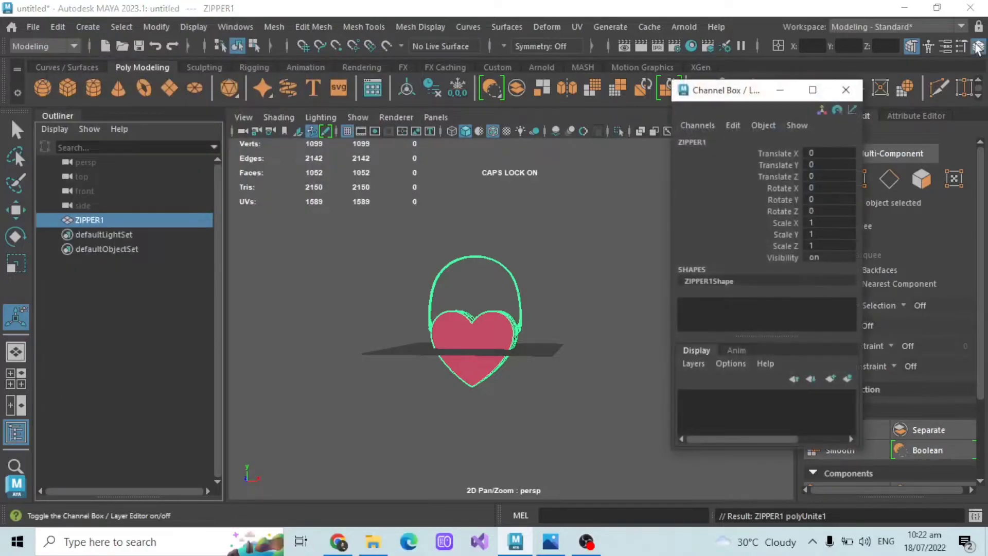
left_click(854, 89)
double_click(153, 220)
type("BAG")
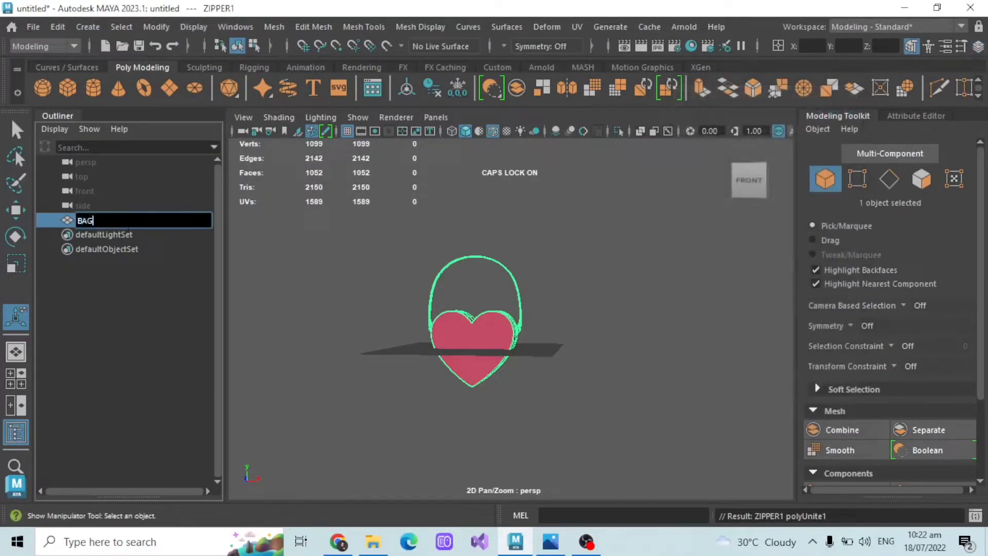
key("Return")
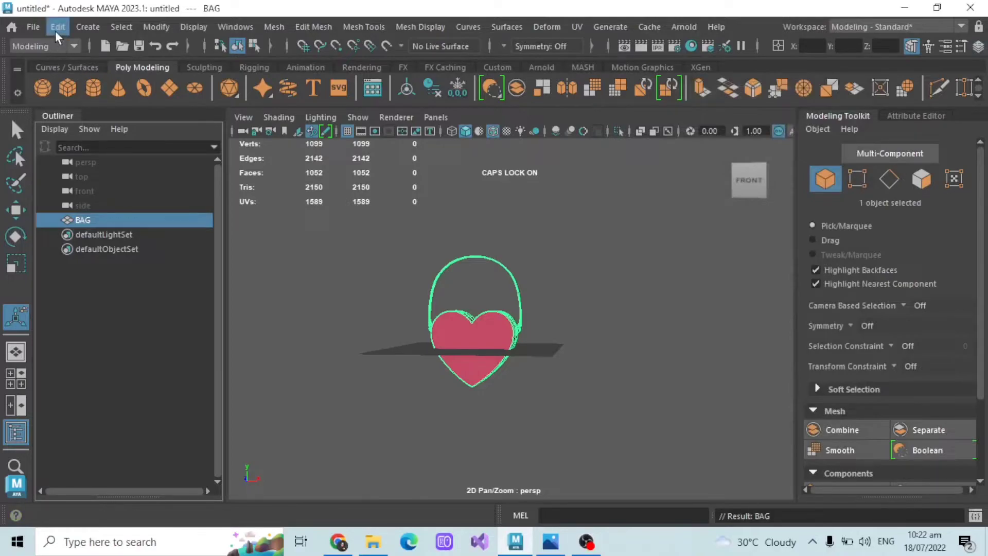
Step: Duplicate the BAG mesh and hide the original
key("ctrl+d")
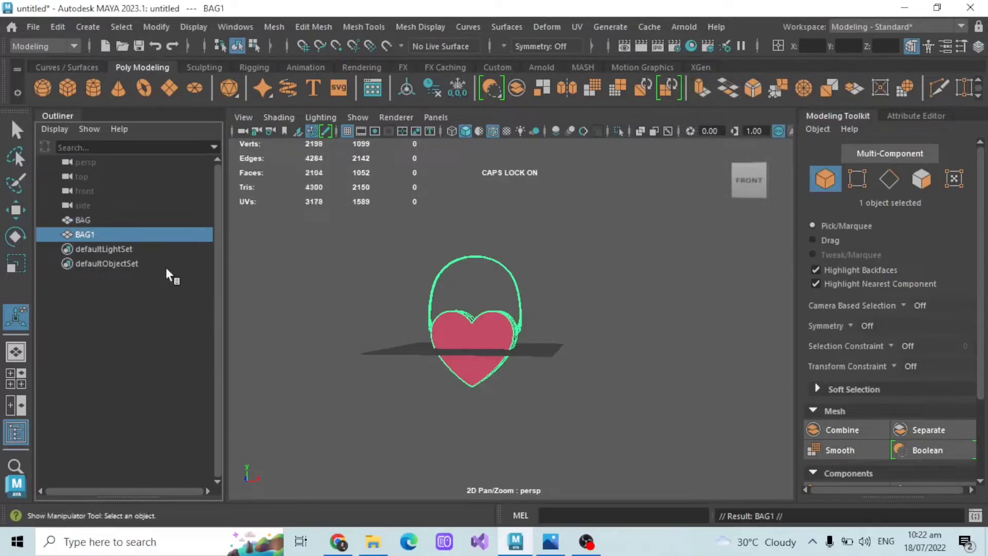
left_click(114, 220)
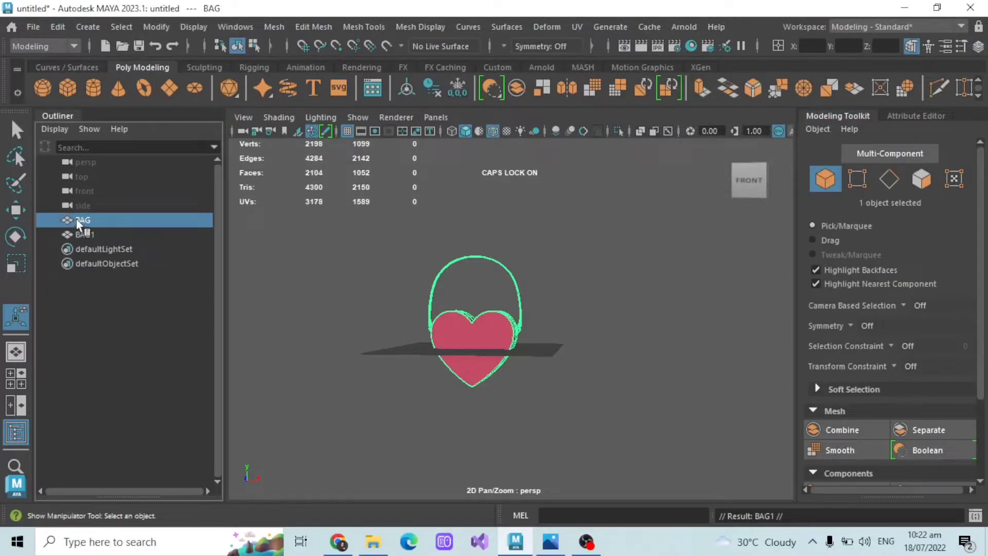
key("ctrl+h")
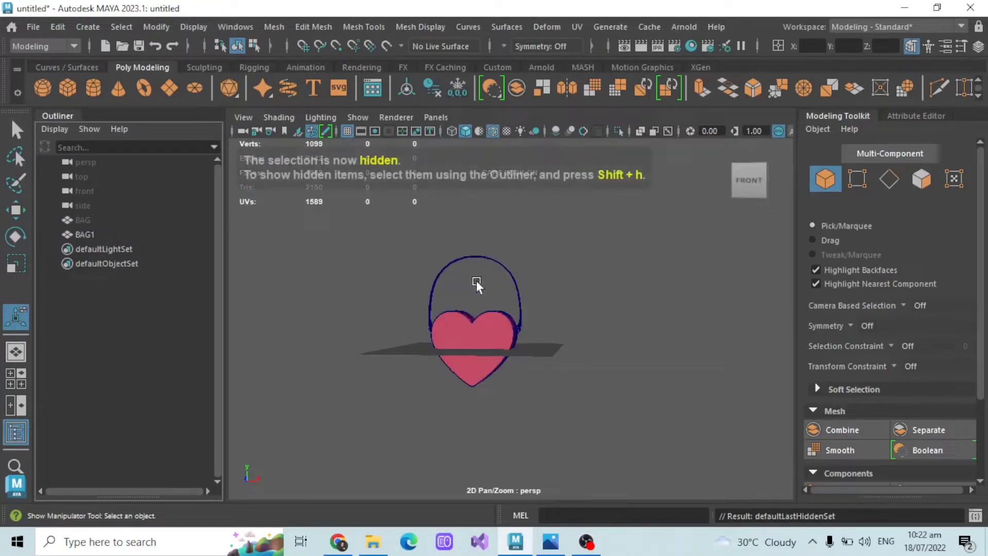
Step: Import creatorBaseSet_zepeto.fbx from the ZEPETO folder in Documents
left_click(27, 27)
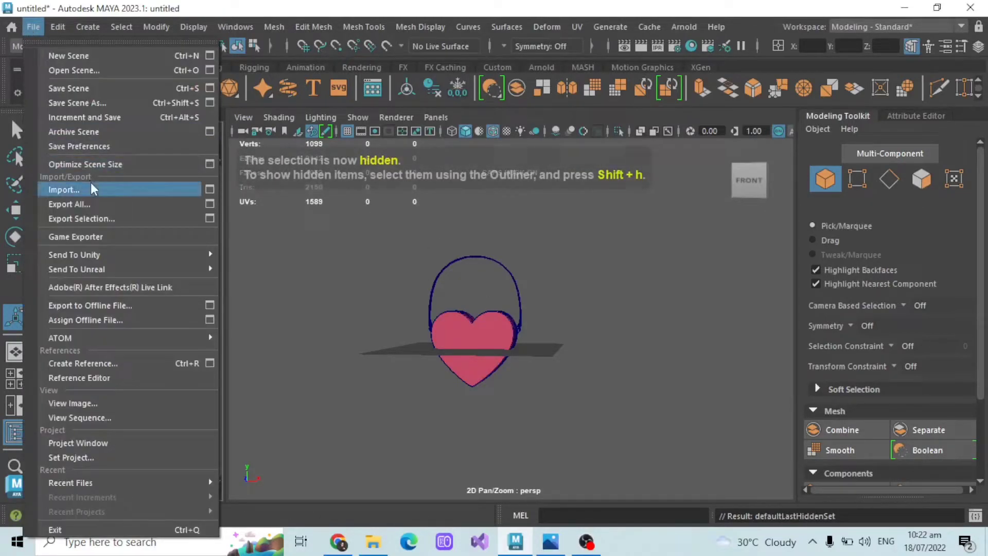
left_click(91, 188)
left_click(151, 105)
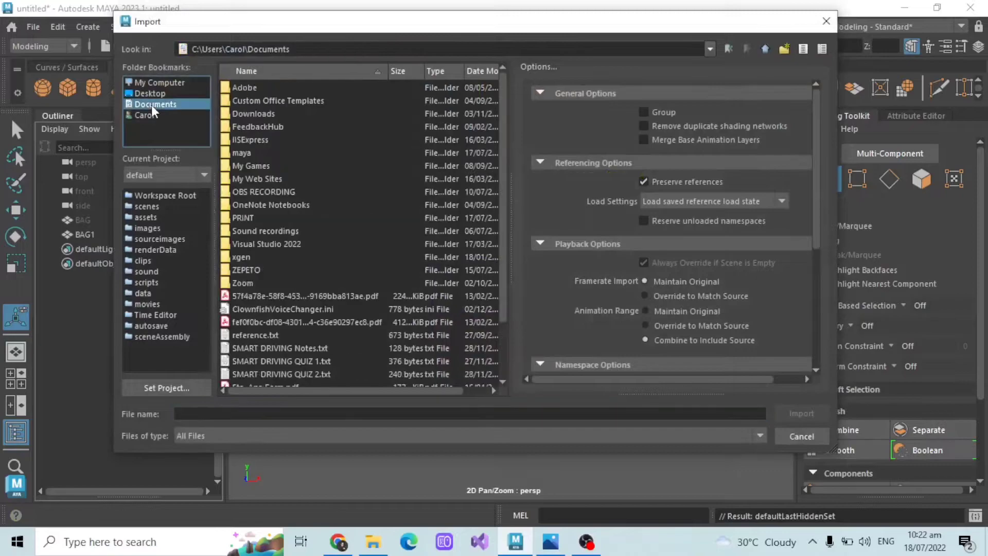
double_click(246, 270)
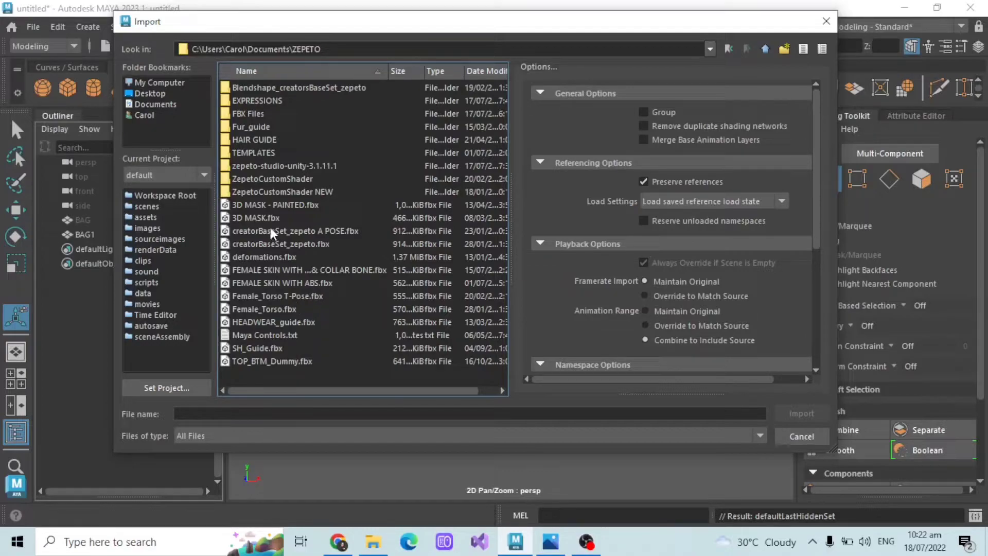
left_click(322, 244)
left_click(788, 414)
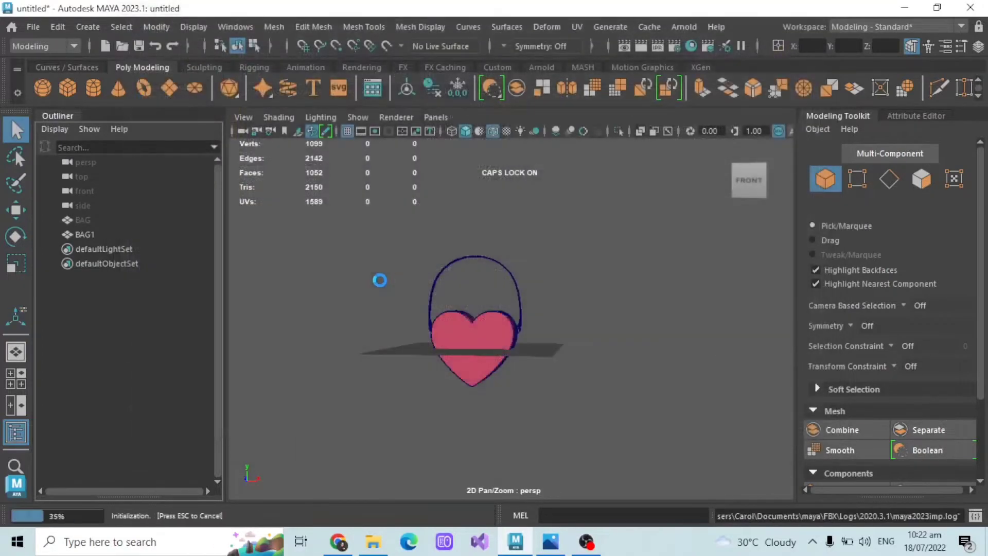
Step: Expand zepeto_creatorBaseSet, select its hips joint hierarchy and turn on X-ray display of the joints
left_click_drag(494, 273, 505, 292, "alt")
middle_click_drag(505, 291, 491, 353, "alt")
scroll(483, 369, "up", 3)
middle_click_drag(575, 338, 538, 379, "alt")
scroll(538, 379, "up", 3)
left_click(55, 249)
left_click(92, 279)
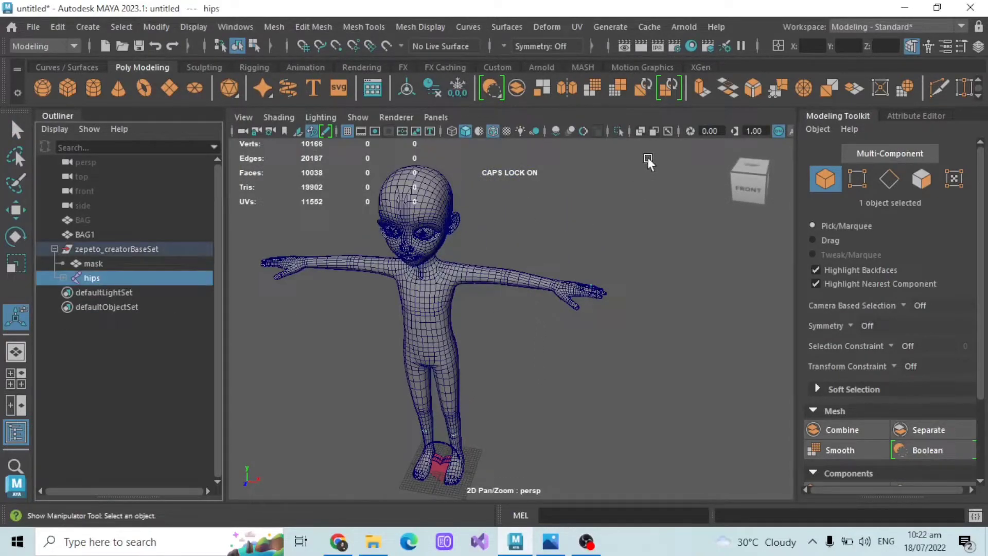
left_click(667, 132)
Step: Select the base joint of the avatar's left index finger, indexPro_L, and stay in object selection mode
left_click_drag(633, 230, 526, 257, "alt")
scroll(615, 216, "up", 3)
scroll(527, 264, "up", 3)
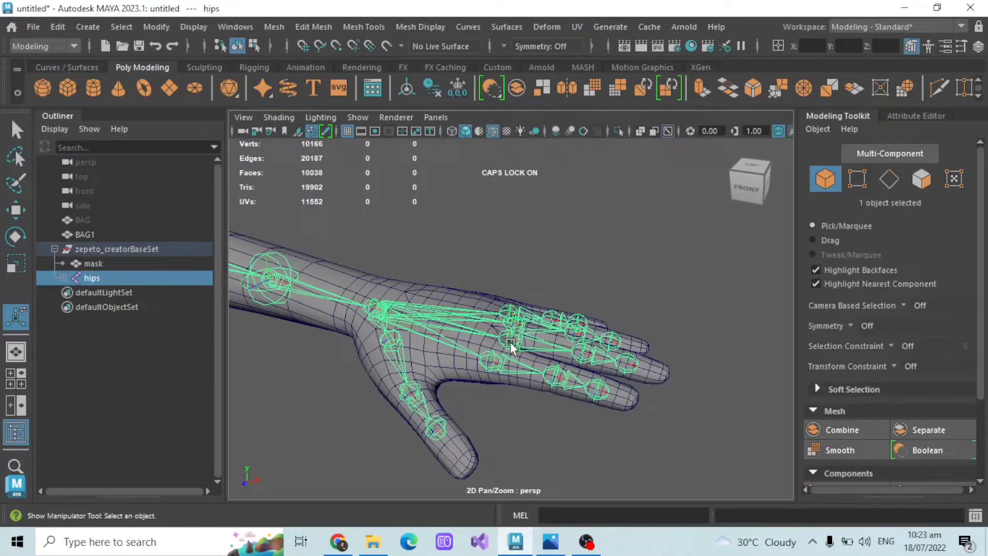
left_click_drag(492, 371, 515, 383, "alt")
key("q")
left_click(514, 378)
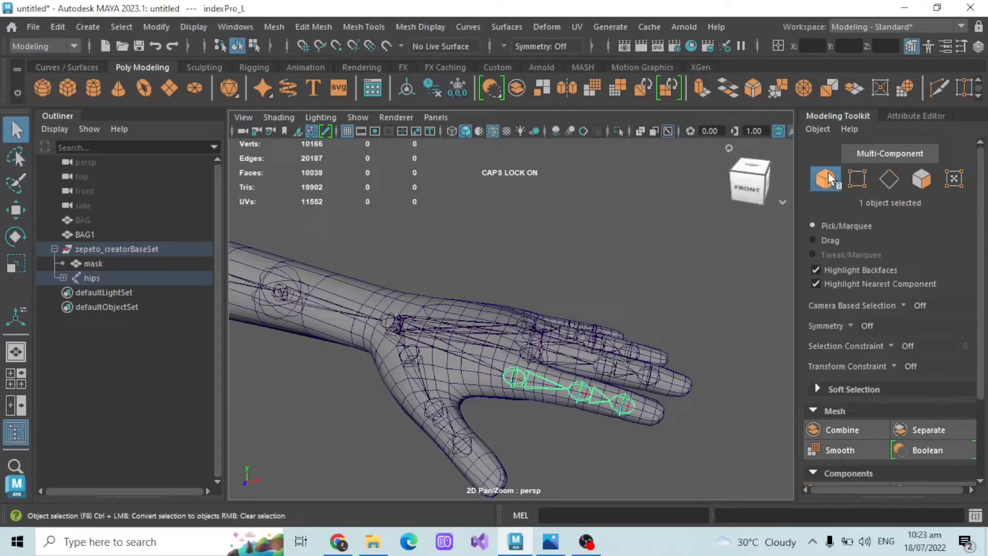
left_click(891, 179)
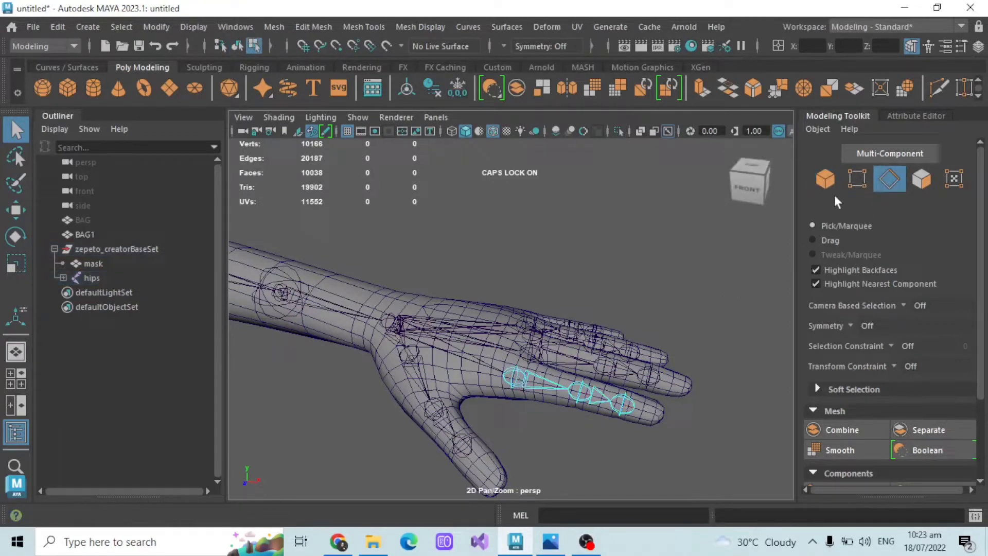
left_click(826, 180)
Step: Add the base joints of the left middle, ring and little fingers to the selection
middle_click_drag(545, 412, 529, 343, "alt")
left_click_drag(529, 344, 529, 381, "alt")
left_click(490, 397, "shift")
left_click(498, 359, "shift")
left_click(498, 366, "shift")
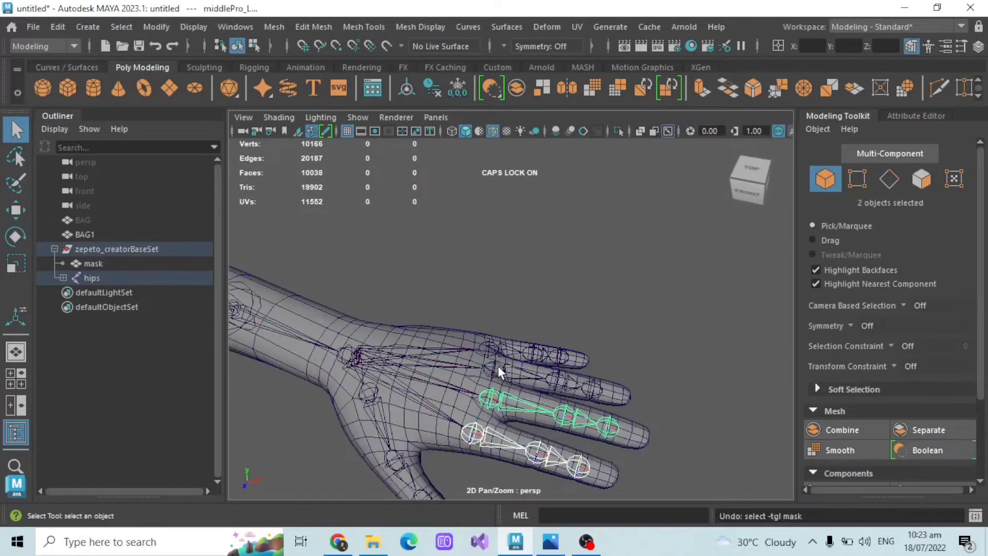
left_click(499, 367, "shift")
left_click(495, 350, "shift")
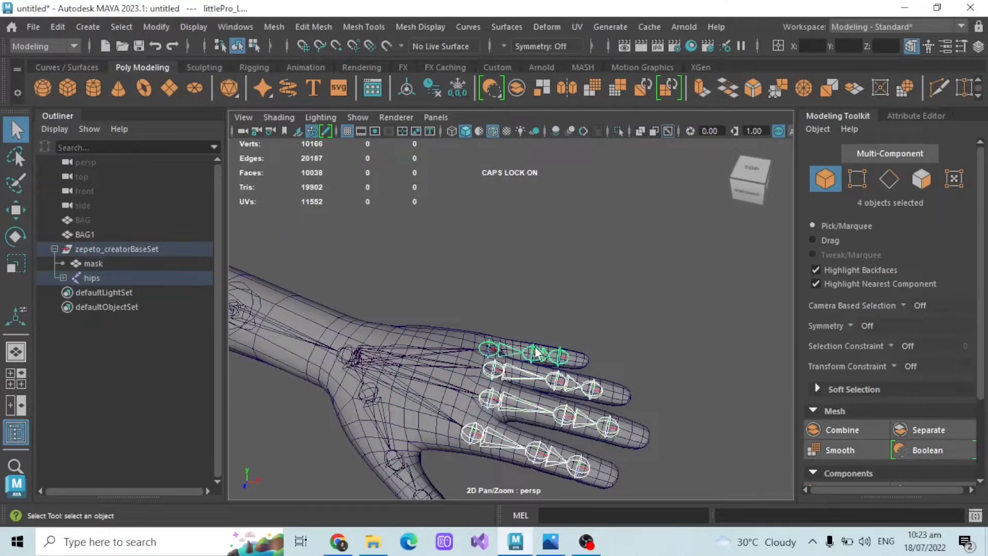
scroll(536, 348, "down", 5)
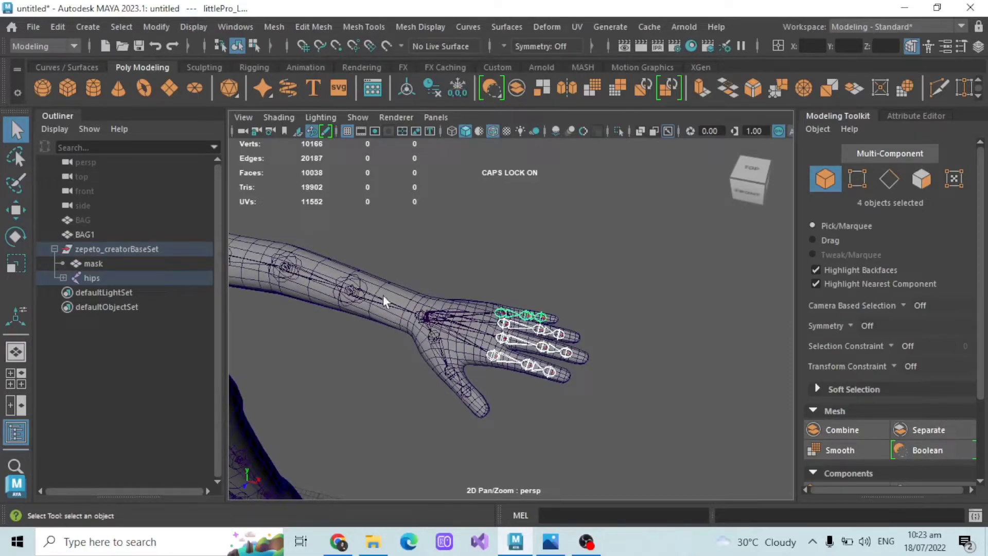
Step: Rotate the four selected base finger joints so the left hand's fingers bend straight down from the palm
left_click(16, 238)
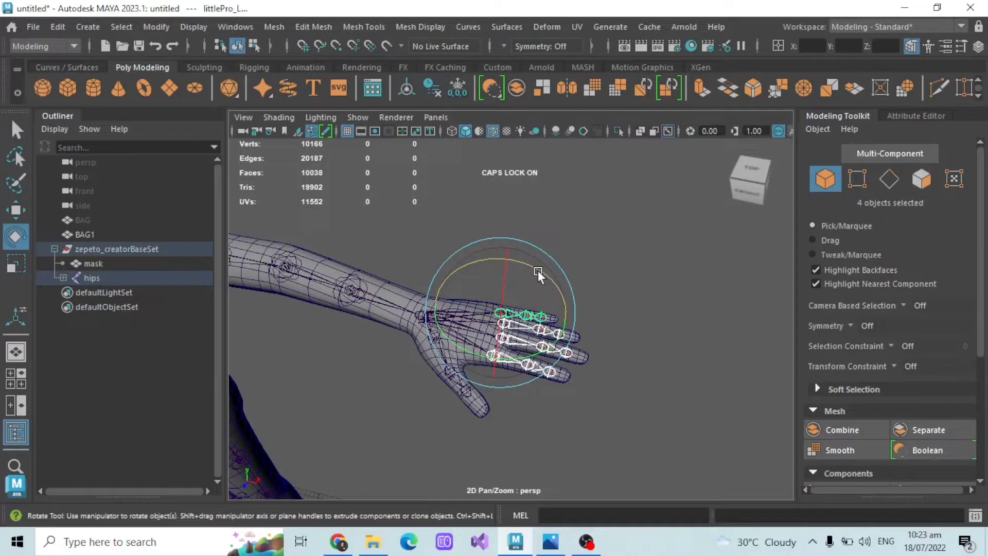
left_click_drag(538, 270, 557, 311)
left_click_drag(508, 264, 504, 398)
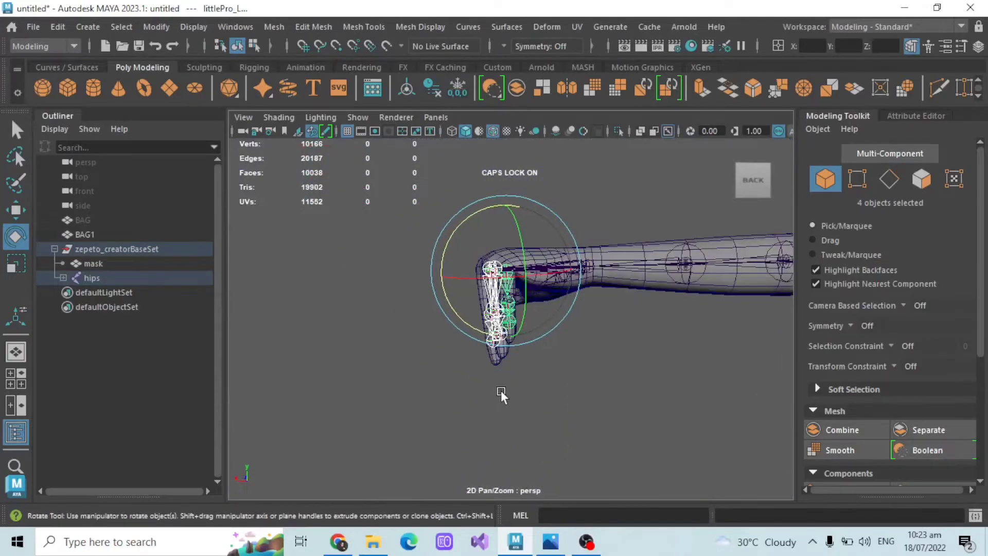
left_click_drag(478, 234, 478, 289, "alt")
Step: Select the middle joints of the left index, middle, ring and little fingers and rotate them to fold back toward the wrist
left_click(440, 425)
left_click_drag(441, 425, 453, 335, "alt")
left_click(460, 324)
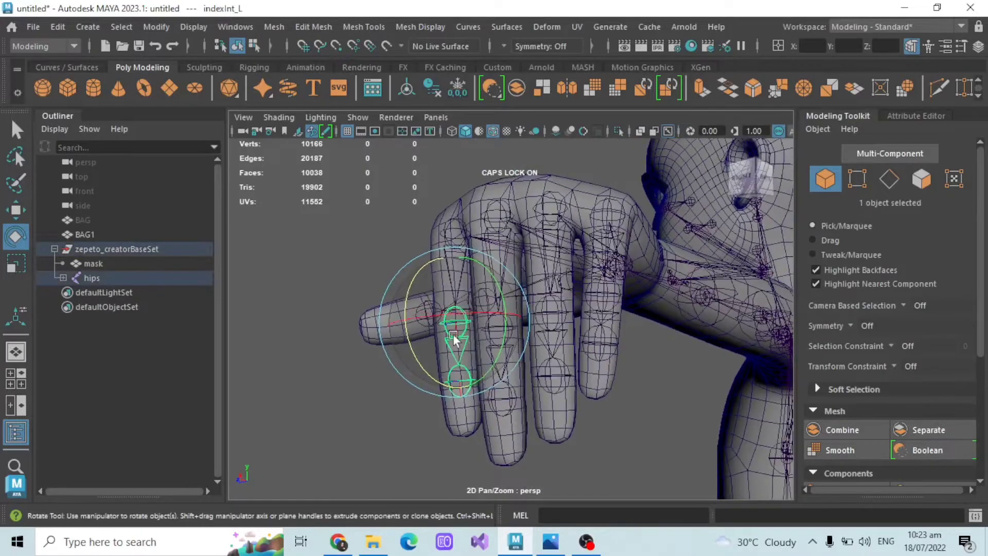
left_click(17, 132)
left_click(502, 329, "shift")
left_click(553, 316, "shift")
left_click(602, 309, "shift")
left_click_drag(616, 375, 528, 368, "alt")
left_click(15, 238)
left_click_drag(502, 270, 483, 271, "alt")
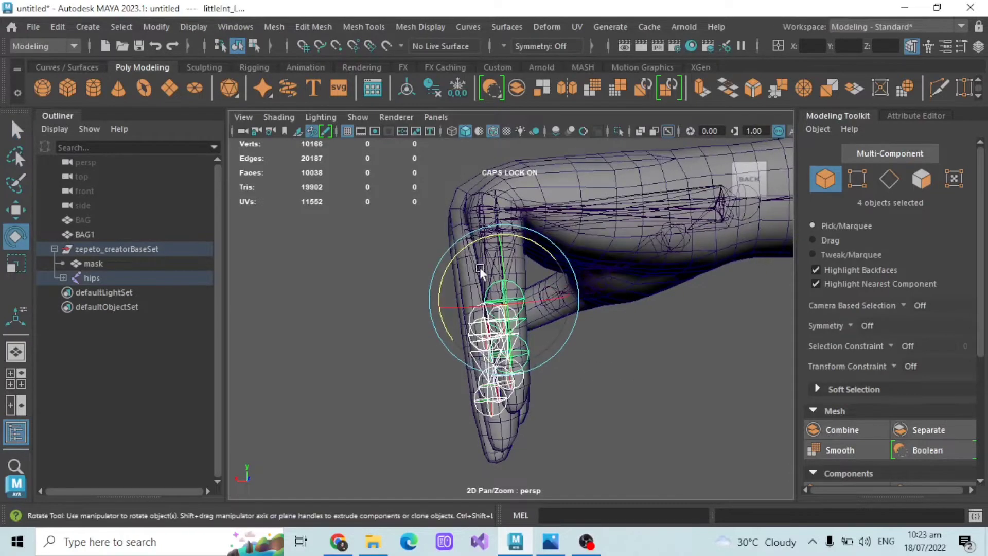
left_click_drag(534, 239, 433, 243)
Step: Select the end joints of the left little, ring, middle and index fingers together
left_click_drag(638, 361, 656, 303, "alt")
left_click(541, 298)
left_click(535, 303)
left_click(16, 130)
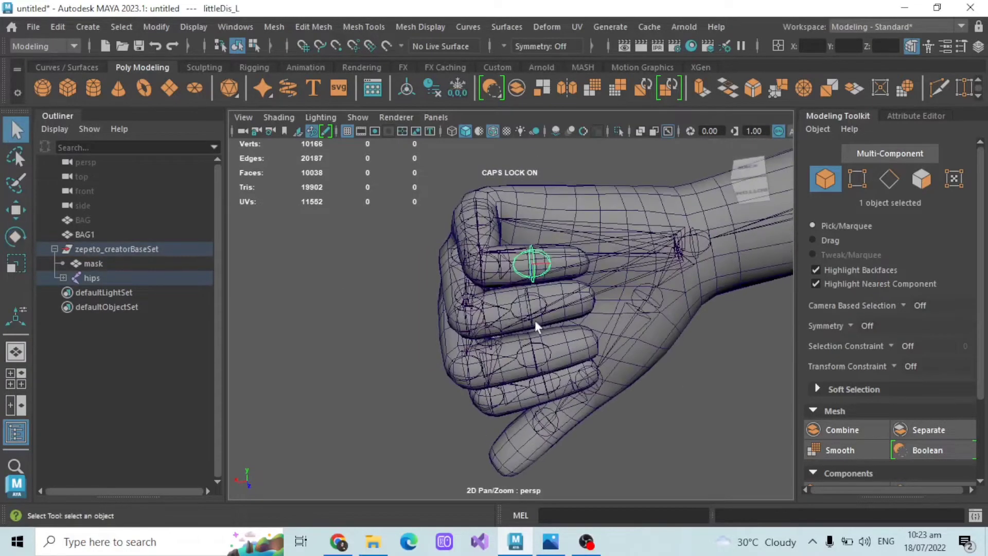
left_click(542, 320)
key("ctrl+z")
key("shift+z")
key("ctrl+z")
key("shift+z")
key("ctrl+z")
left_click_drag(613, 411, 607, 376, "alt")
scroll(541, 346, "up", 5)
left_click(543, 349, "shift")
left_click(575, 457, "shift")
scroll(573, 462, "down", 5)
key("ctrl+z")
left_click(542, 388, "shift")
left_click_drag(542, 388, 598, 453, "alt")
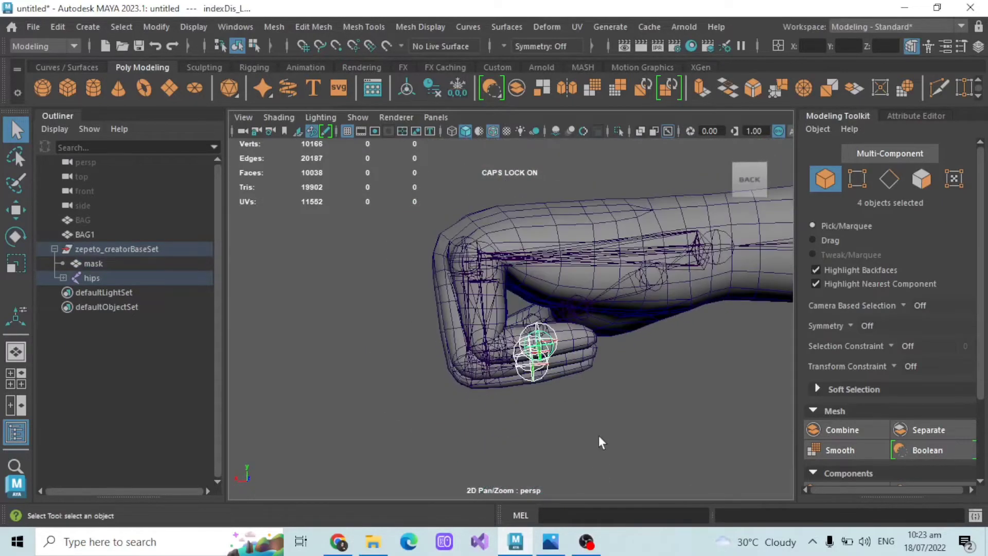
Step: Rotate the four selected end joints to curl the fingertips into the palm
key("e")
left_click_drag(458, 374, 514, 281, "alt")
scroll(631, 389, "down", 5)
left_click(631, 391)
left_click_drag(631, 391, 443, 350, "alt")
Step: Rotate the left thumb's base joint, thumbPro_L, to bring the thumb toward the curled fingers
left_click(444, 350)
left_click_drag(370, 337, 561, 381)
left_click(573, 359)
left_click(390, 277)
left_click_drag(390, 277, 400, 208, "alt")
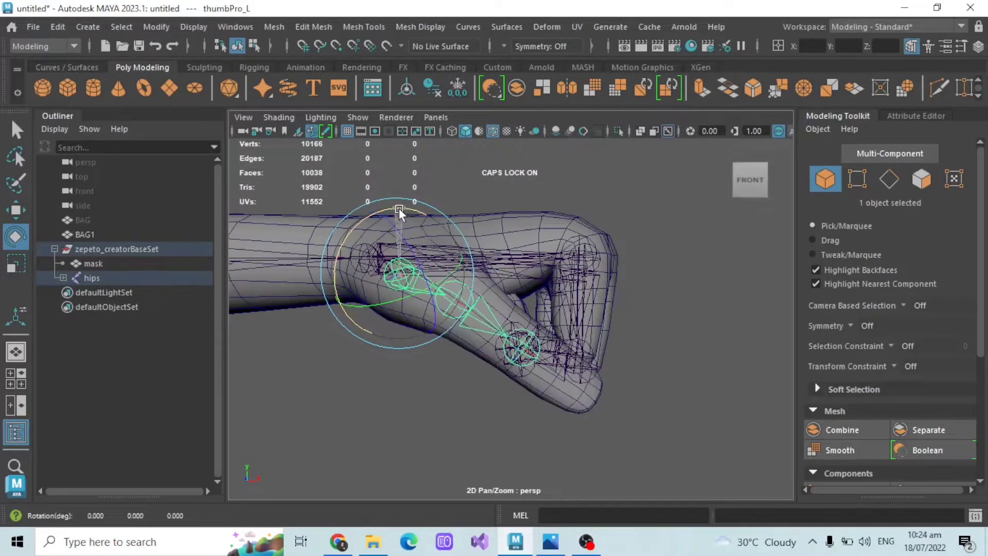
left_click(695, 311)
Step: Move the left thumb's middle joint, thumbInt_L, slightly downward
left_click(453, 299)
key("w")
left_click_drag(456, 230, 453, 247)
left_click(613, 412)
left_click_drag(600, 412, 562, 361, "alt")
left_click(477, 388)
key("Up")
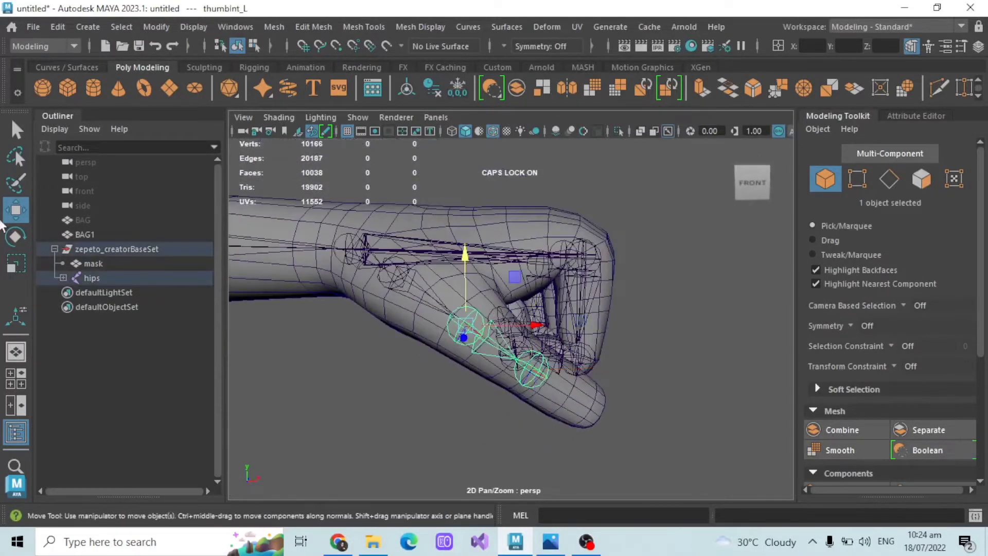
Step: Try to rotate the thumb's middle joint, thumbInt_L
key("e")
left_click_drag(446, 264, 465, 281)
key("ctrl+z")
Step: Rotate the thumb's middle joint, thumbInt_L, to close the left fist and clear the selection
key("w")
left_click_drag(498, 329, 514, 308, "alt")
left_click(15, 237)
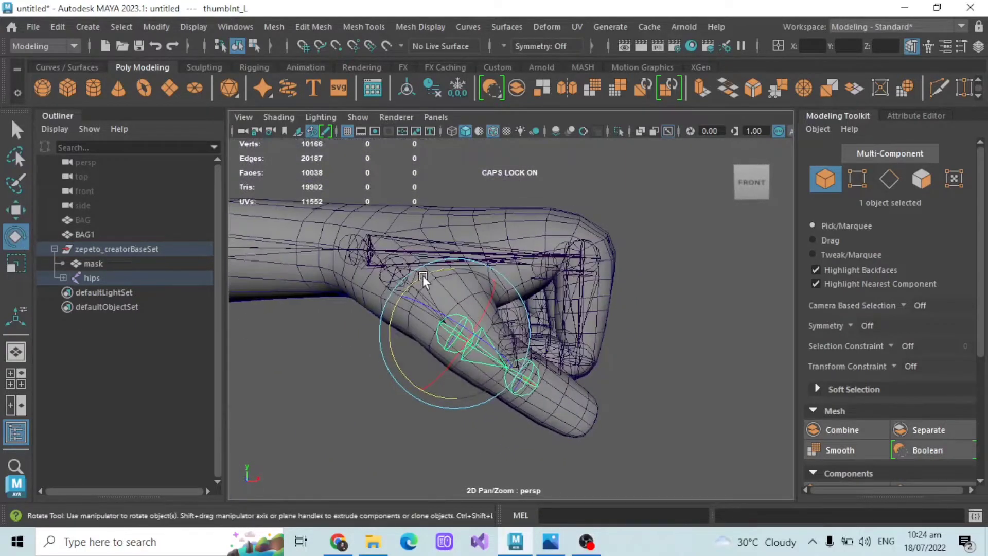
left_click(474, 395)
left_click_drag(458, 408, 684, 265)
left_click(673, 322)
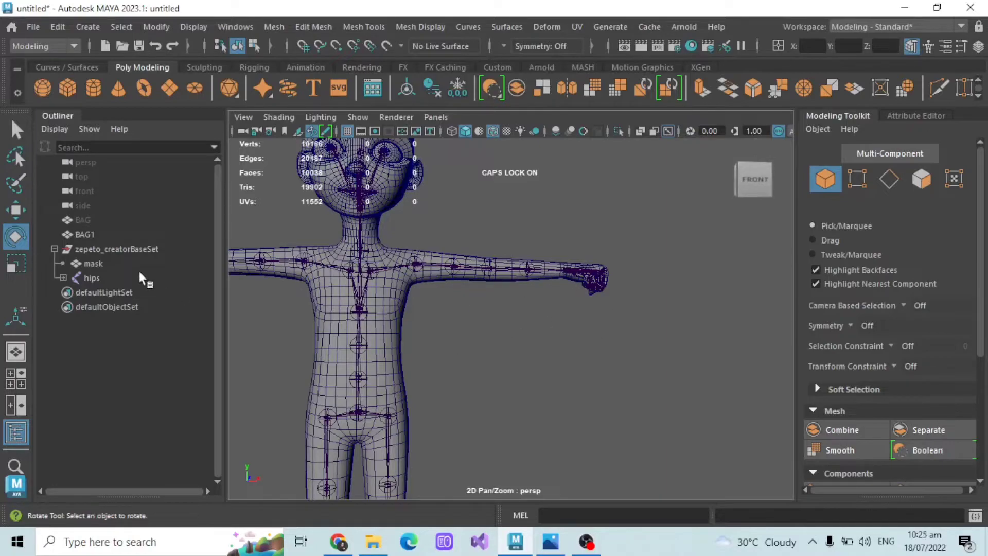
Step: Duplicate the mask mesh and take the copy out of the zepeto_creatorBaseSet group
left_click(93, 263)
key("ctrl+d")
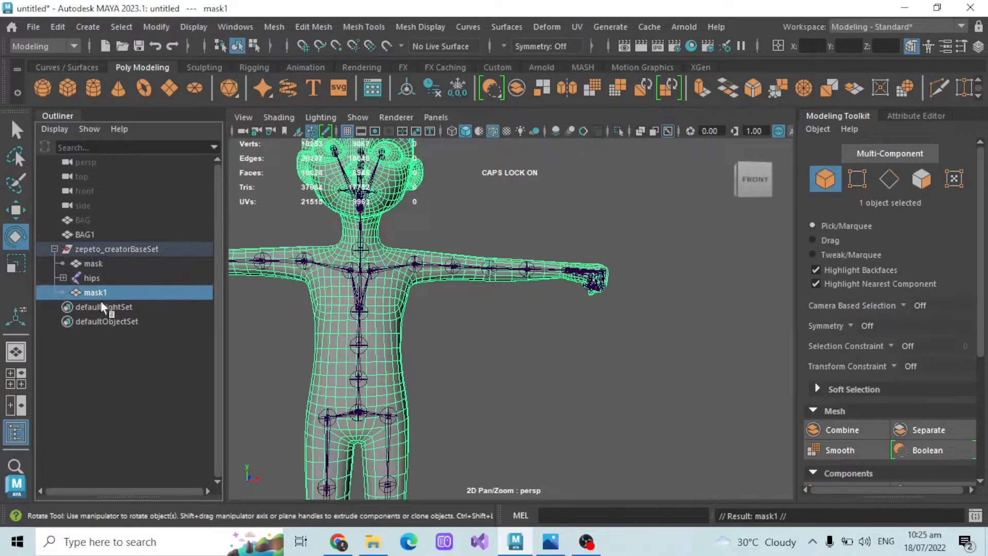
middle_click_drag(73, 292, 91, 396)
Step: Delete zepeto_creatorBaseSet together with its mask mesh and hips joint hierarchy
left_click(85, 252)
left_click(95, 278, "shift")
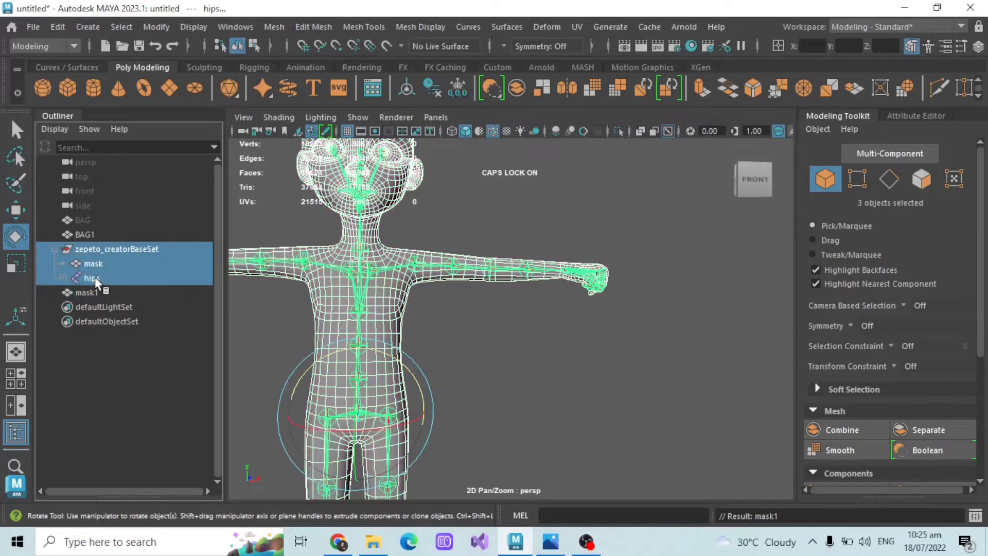
key("Delete")
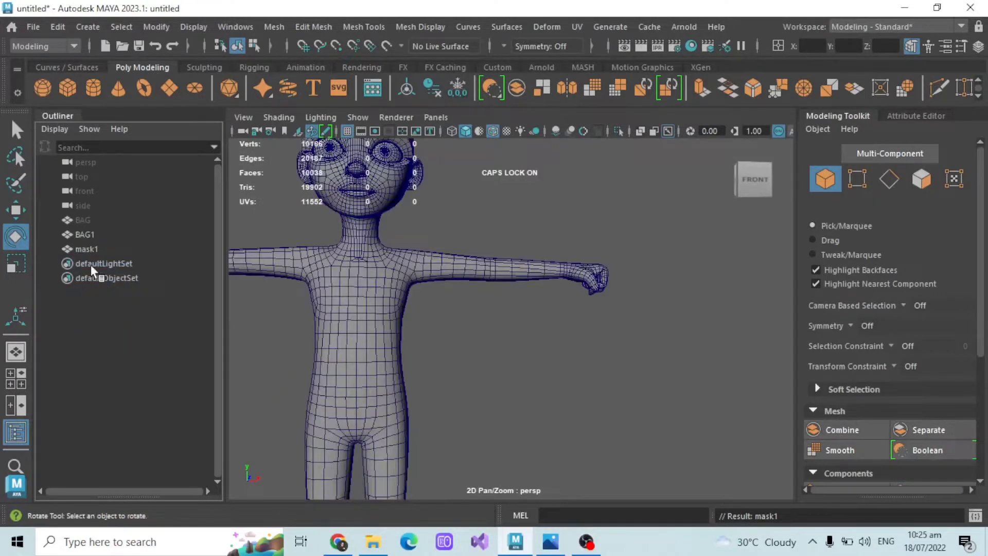
Step: Rename the remaining mask1 mesh as SKIN
double_click(101, 251)
type("SKIN")
key("Return")
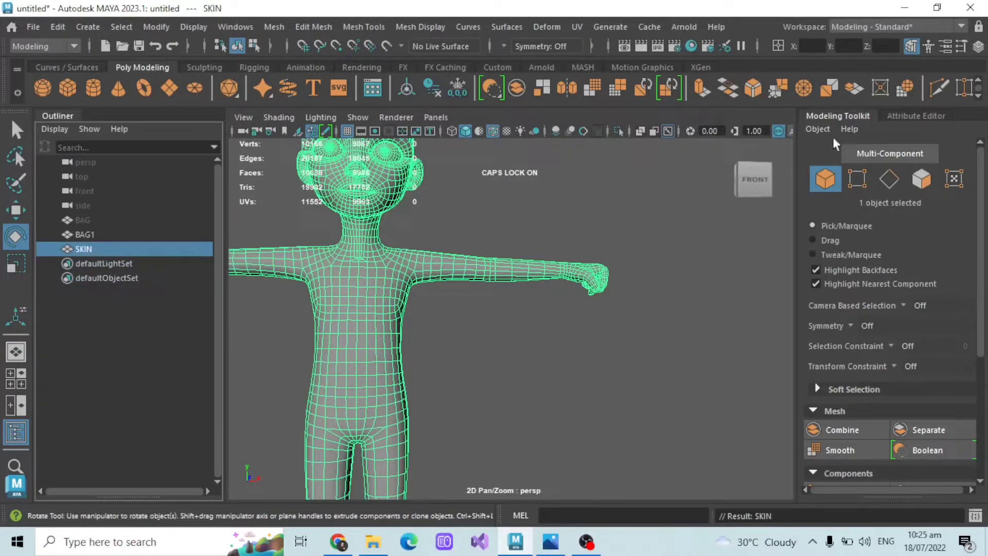
Step: Rename the SKIN mesh's lambert2 material as skin in its attributes
left_click(932, 117)
left_click(850, 159)
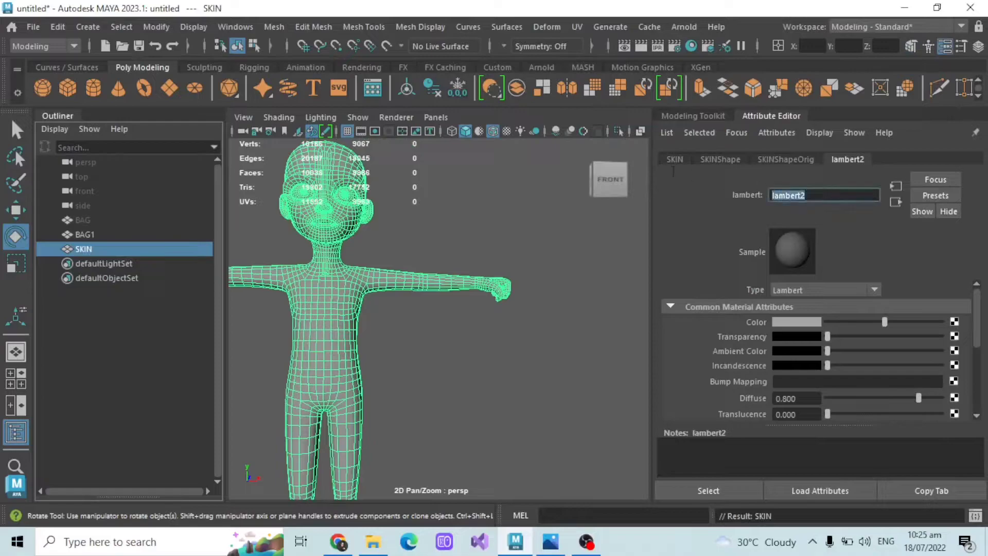
key("Caps_Lock")
type("skin")
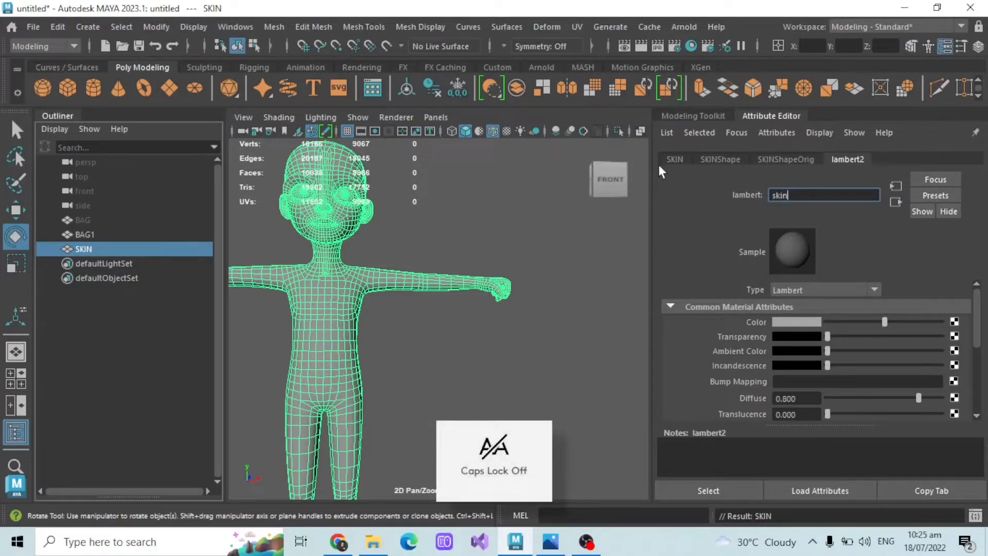
key("Return")
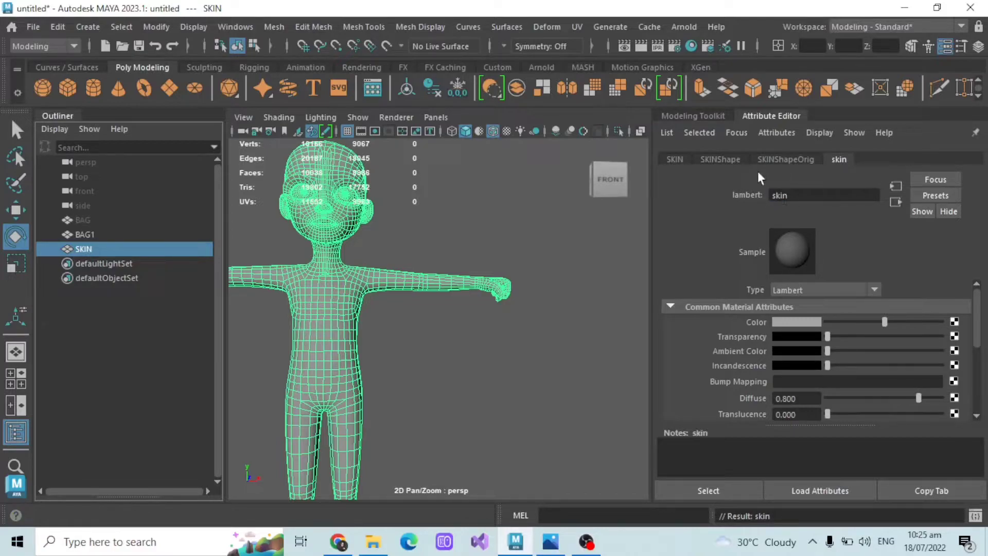
left_click(424, 222)
left_click_drag(463, 237, 530, 276, "alt")
left_click(124, 251)
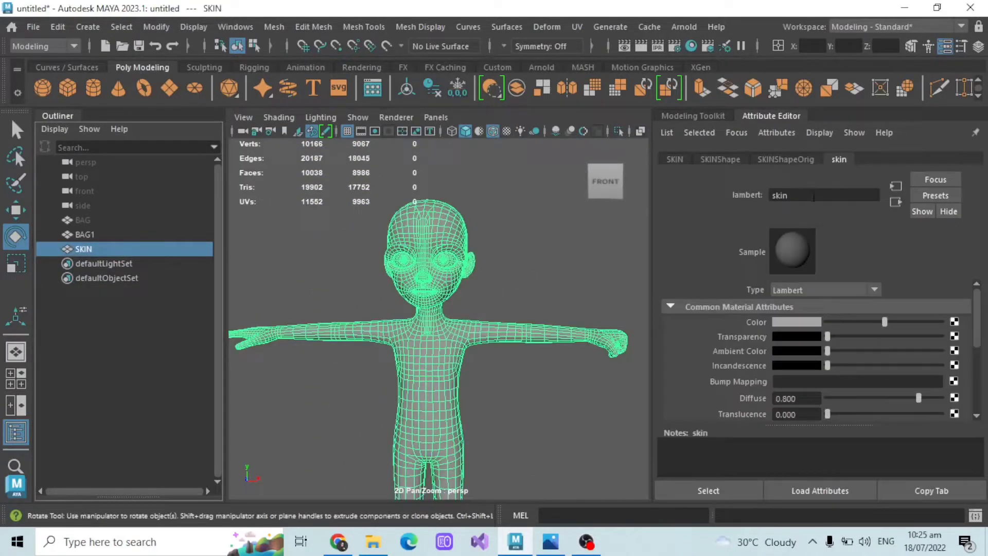
left_click(813, 195)
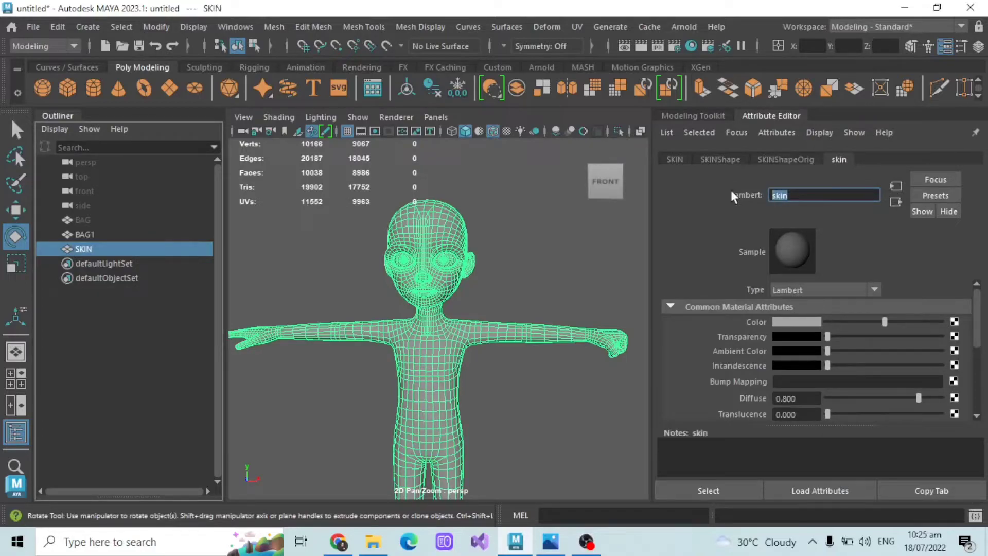
left_click(557, 249)
scroll(558, 244, "up", 3)
scroll(560, 240, "down", 6)
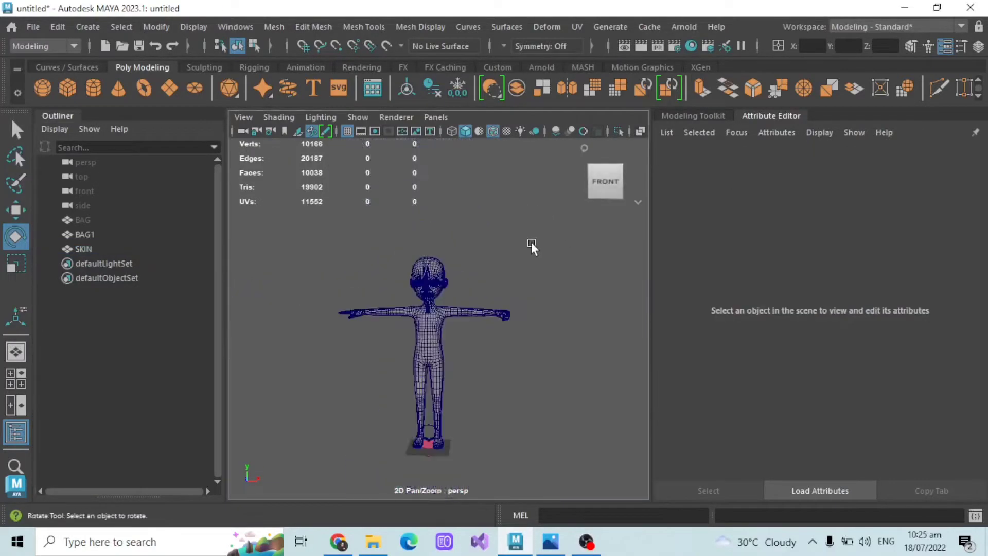
Step: Select the SKIN mesh and switch to face selection for work around the left forearm
left_click(107, 249)
left_click(15, 130)
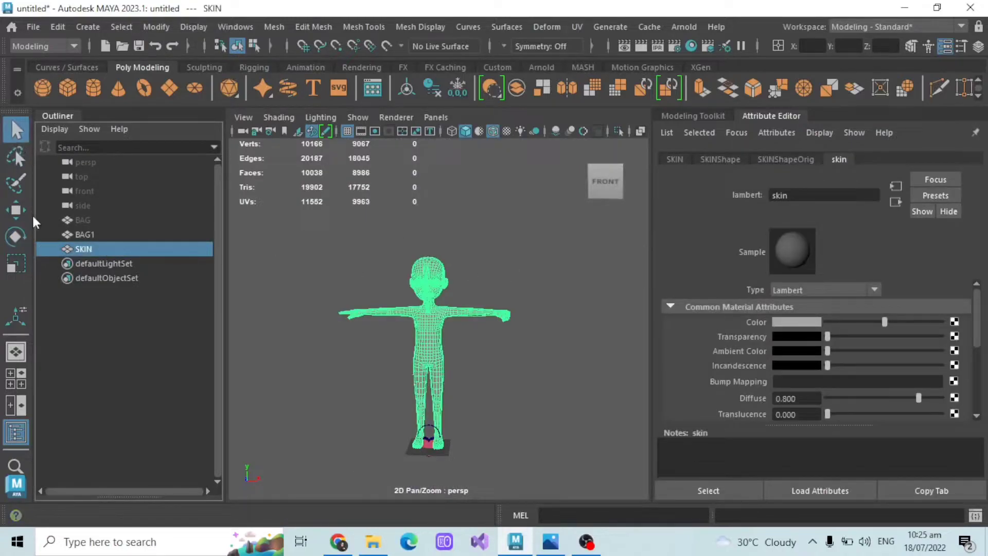
scroll(452, 240, "up", 5)
scroll(501, 297, "up", 4)
middle_click_drag(501, 297, 395, 302, "alt")
scroll(443, 301, "down", 3)
scroll(409, 312, "up", 3)
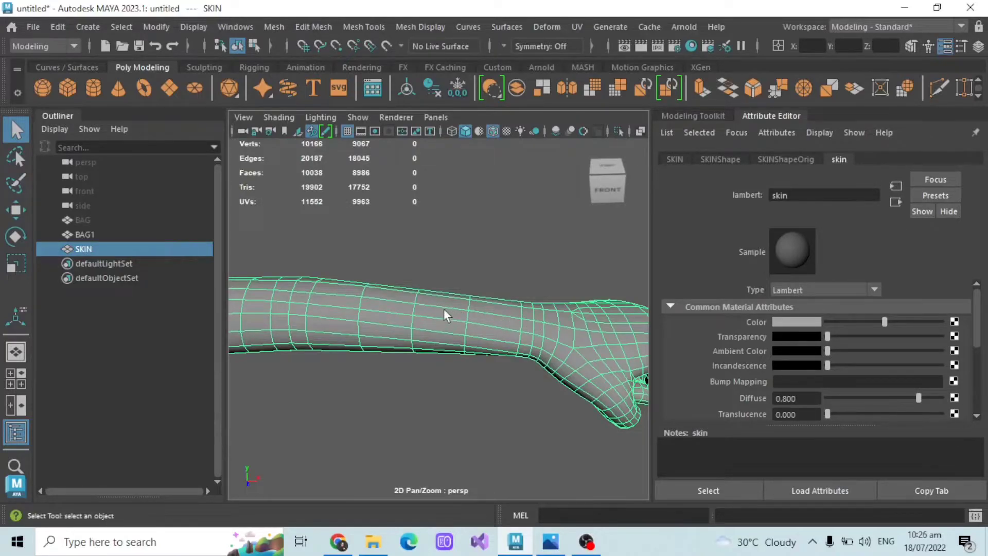
scroll(444, 308, "down", 3)
left_click(911, 46)
left_click(922, 178)
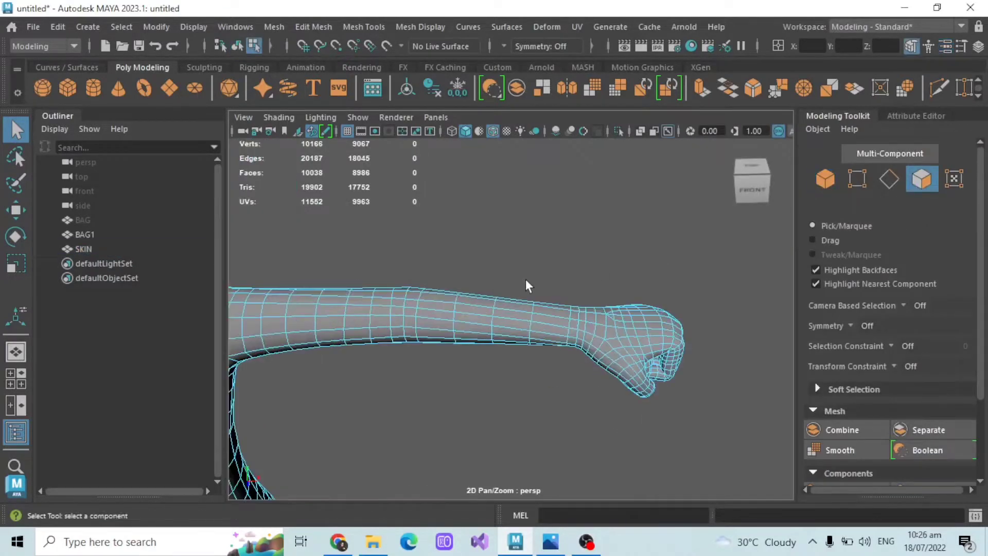
Step: Duplicate the SKIN mesh and hide the selected one of the two
scroll(526, 279, "down", 2)
left_click(112, 250)
key("ctrl+d")
key("ctrl+h")
Step: Delete one ring of faces around SKIN1's left forearm, just above the wrist
left_click(103, 263)
scroll(492, 314, "up", 4)
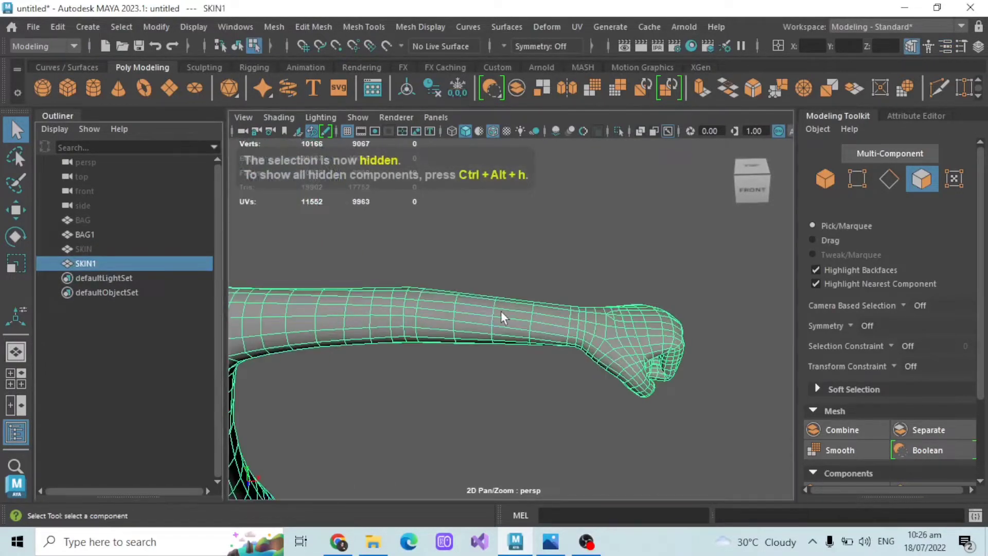
double_click(514, 310)
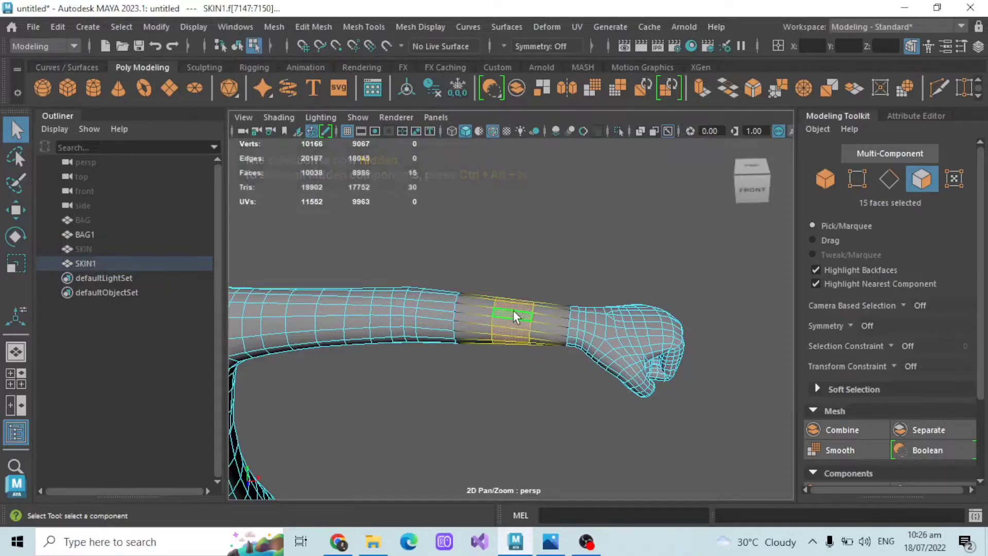
key("Delete")
Step: Delete SKIN1's body shell and its leftover eye and mouth pieces, keeping only the left hand
scroll(489, 311, "down", 5)
double_click(467, 313)
key("Delete")
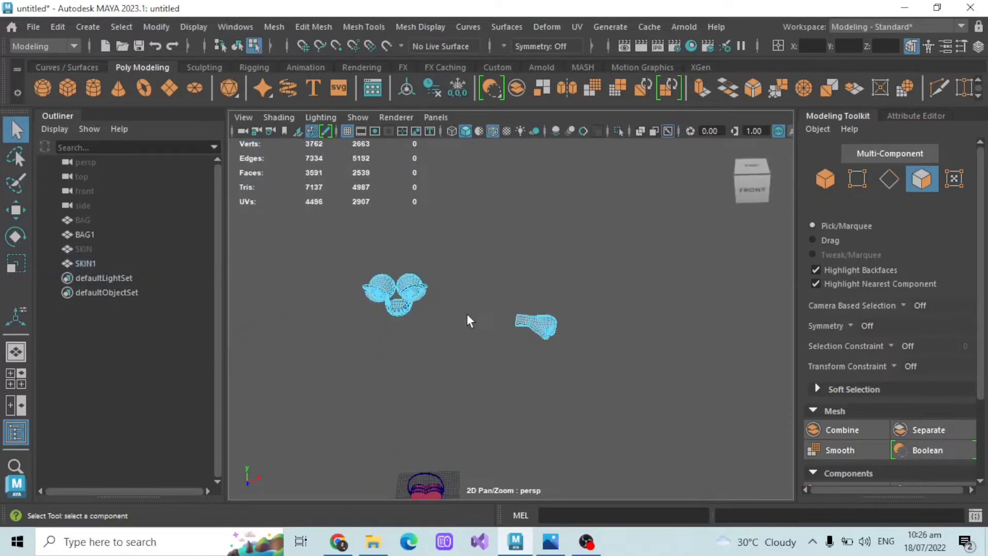
scroll(467, 314, "down", 2)
left_click_drag(357, 245, 456, 336)
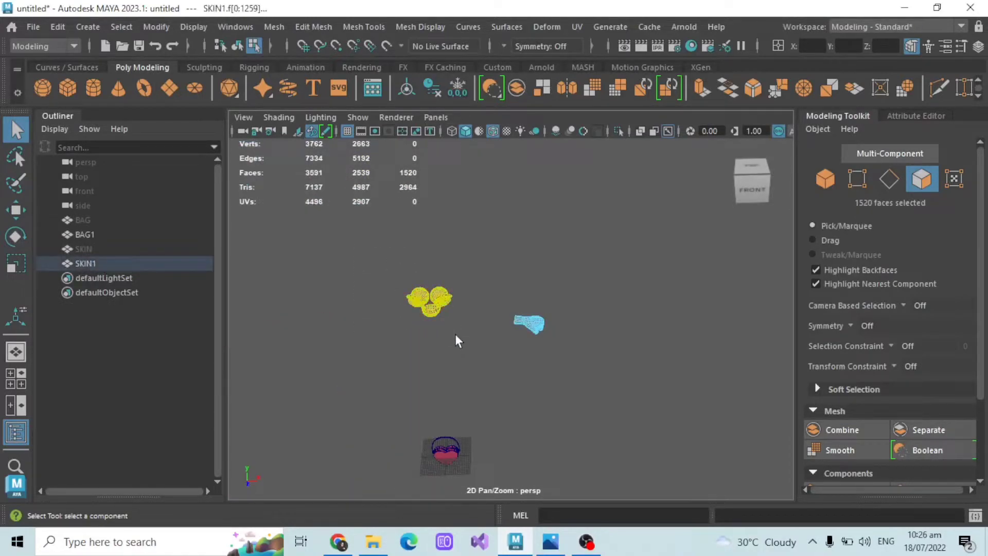
key("Delete")
Step: Select SKIN1 and BAG1 to read their combined triangle count and compare it with the Bags limit in Chrome's ZEPETO item guidelines
left_click(118, 260)
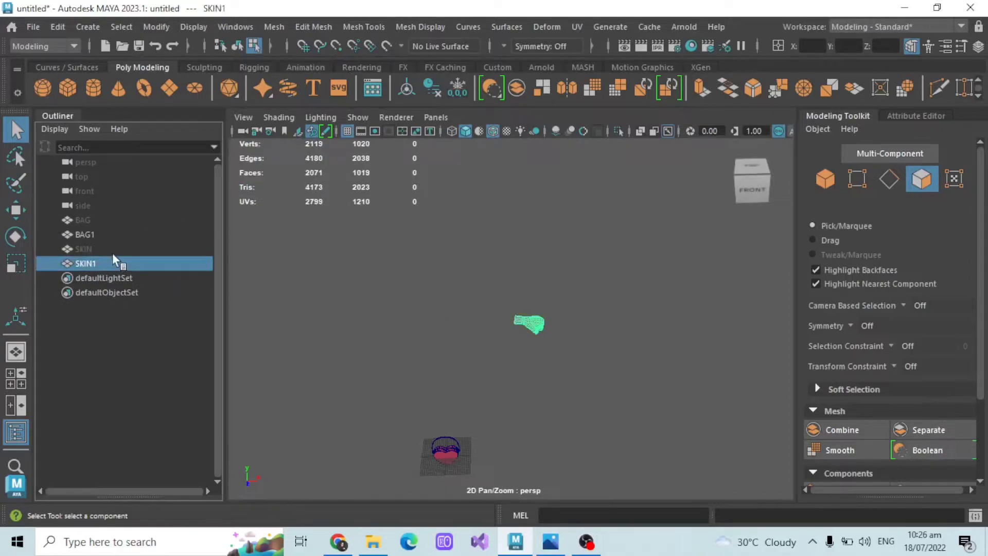
left_click(98, 236, "ctrl")
scroll(420, 256, "up", 1)
scroll(420, 256, "down", 2)
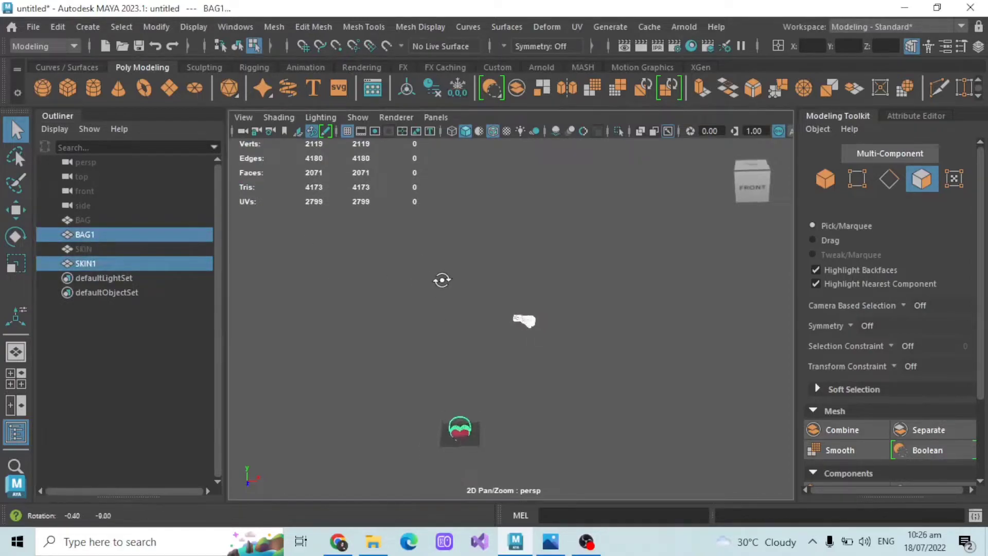
left_click_drag(441, 284, 440, 265, "alt")
left_click(339, 541)
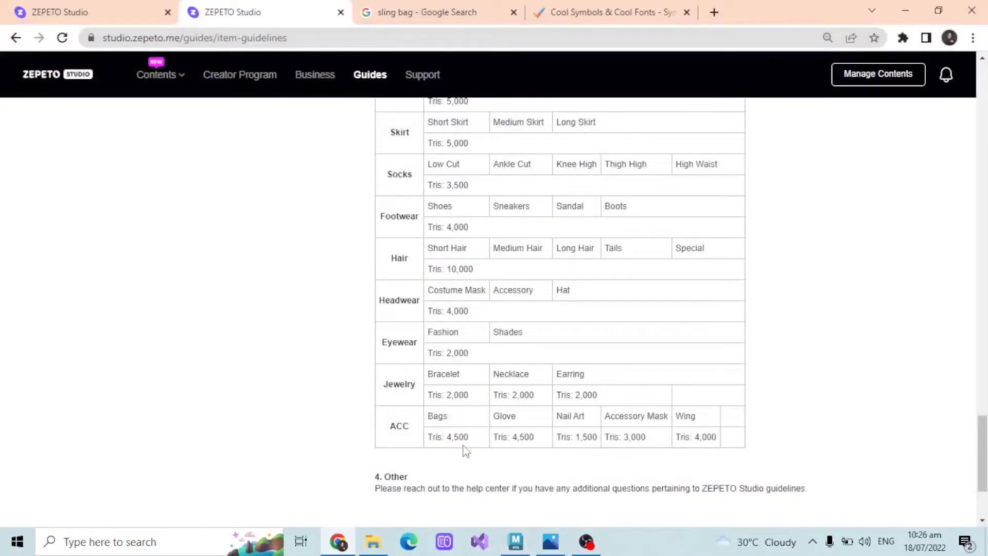
left_click(905, 10)
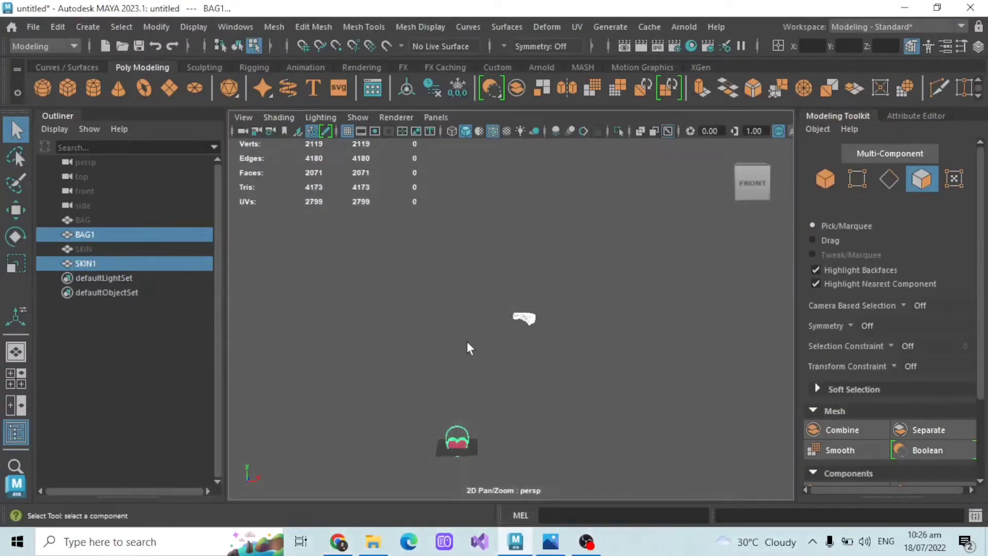
middle_click_drag(468, 339, 493, 304, "alt")
left_click(701, 463)
Step: Select BAG1 and move it up toward the left hand
scroll(557, 431, "up", 2)
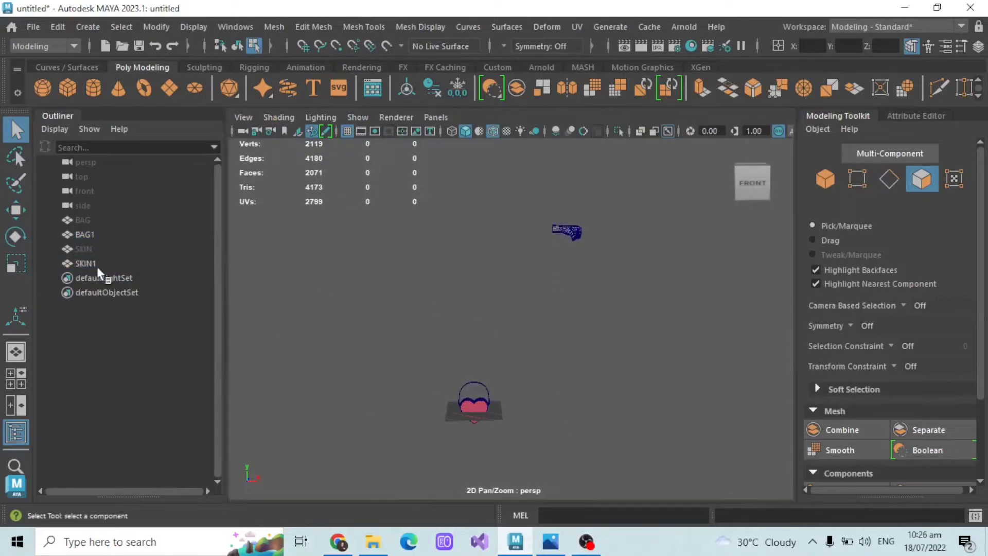
left_click(85, 234)
key("w")
left_click_drag(490, 332, 573, 356)
scroll(518, 256, "up", 2)
scroll(570, 370, "up", 3)
Step: Try to set BAG1's X rotation to 90 degrees
left_click(978, 46)
left_click(832, 187)
type("90")
key("Return")
key("ctrl+z")
Step: Set BAG1's Y and Z rotations to 90 degrees
left_click(830, 200)
type("90")
key("Return")
left_click(830, 211)
type("90")
key("Return")
left_click_drag(533, 350, 501, 365, "alt")
Step: Position BAG1 beyond the knuckles so its handle meets the left fist, centred on the hand
left_click(846, 90)
left_click_drag(362, 252, 641, 308, "alt")
left_click_drag(631, 298, 616, 325, "alt")
scroll(641, 388, "down", 5)
left_click(640, 388)
scroll(576, 327, "up", 3)
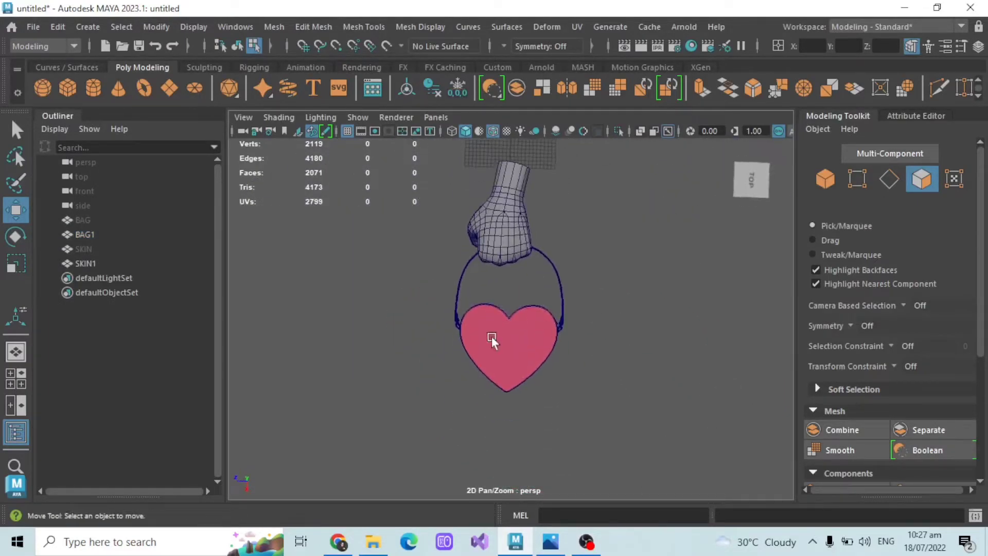
Step: Try to rotate the selected heart faces of BAG1 slightly
left_click(542, 326)
left_click(15, 236)
left_click_drag(565, 294, 552, 289)
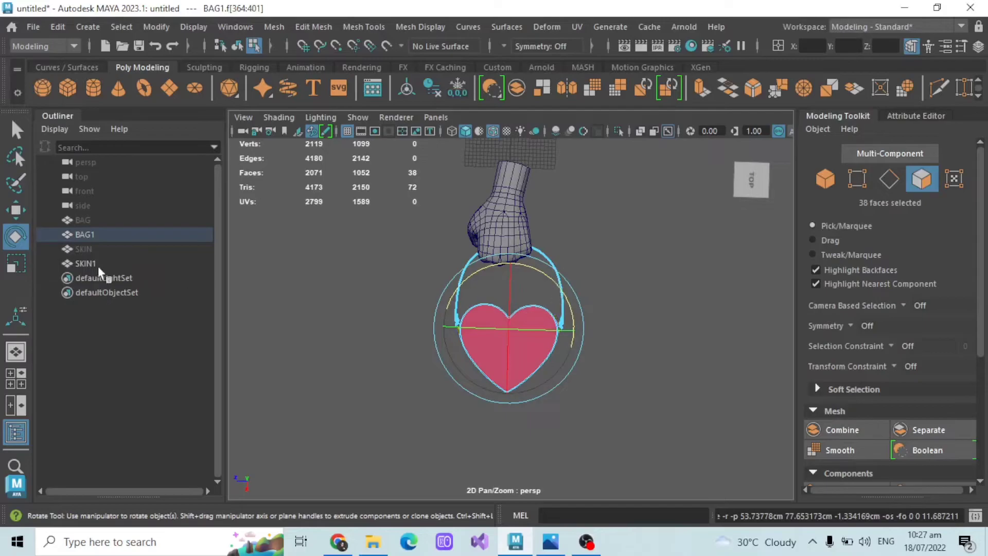
Step: Move the whole BAG1 mesh so its handle passes through the closed left fist
left_click(100, 236)
left_click(15, 210)
left_click_drag(452, 314, 557, 317)
left_click(440, 285)
scroll(580, 300, "up", 3)
scroll(558, 317, "down", 6)
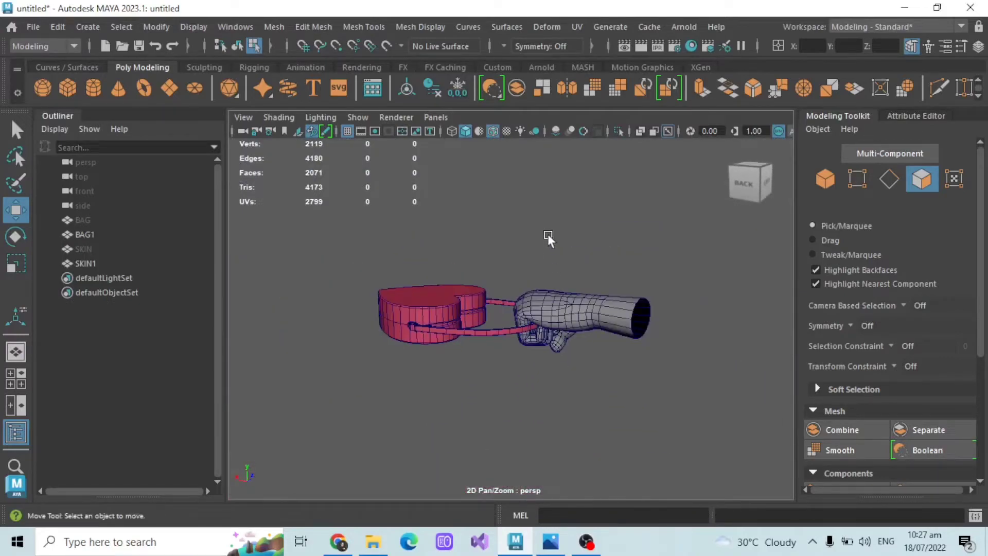
Step: Hide SKIN1 to inspect BAG1 on its own, and bring the hand back into view
left_click_drag(453, 292, 592, 309, "alt")
left_click(103, 235)
left_click(138, 261)
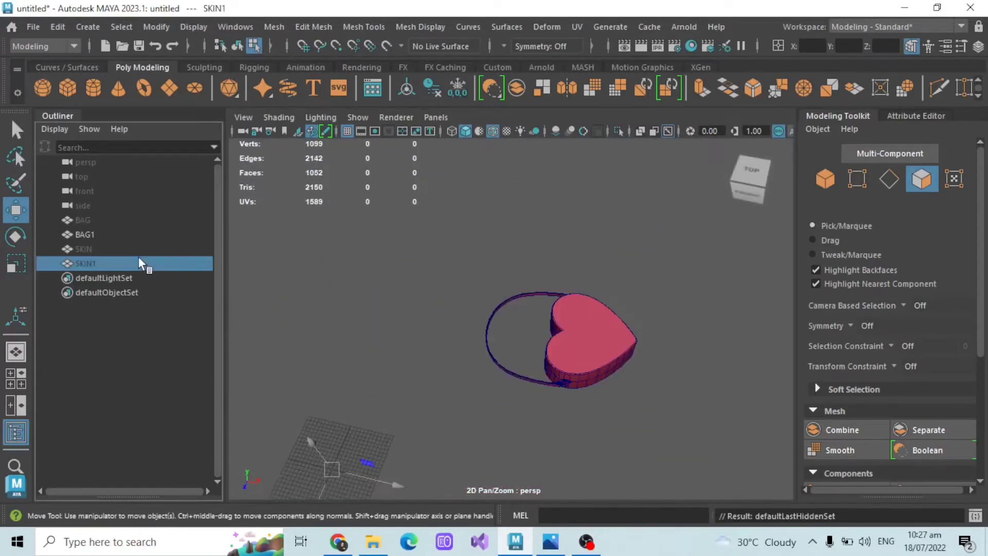
key("shift+h")
scroll(521, 263, "down", 4)
left_click(540, 249)
left_click_drag(539, 249, 561, 355, "alt")
Step: Group BAG1 and SKIN1 together
left_click(105, 236)
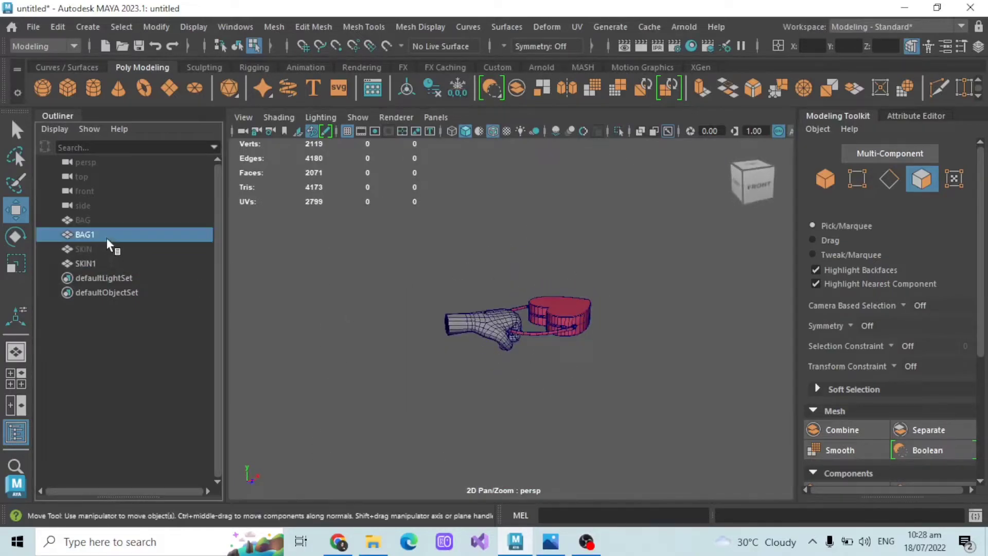
left_click(100, 262, "ctrl")
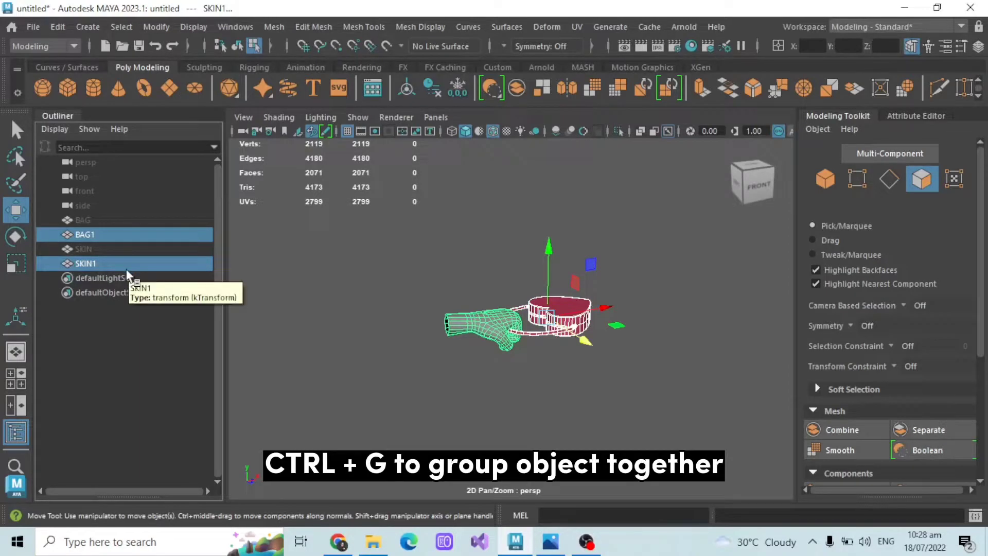
key("ctrl+g")
Step: Rename the new group as HANDBAG
double_click(114, 263)
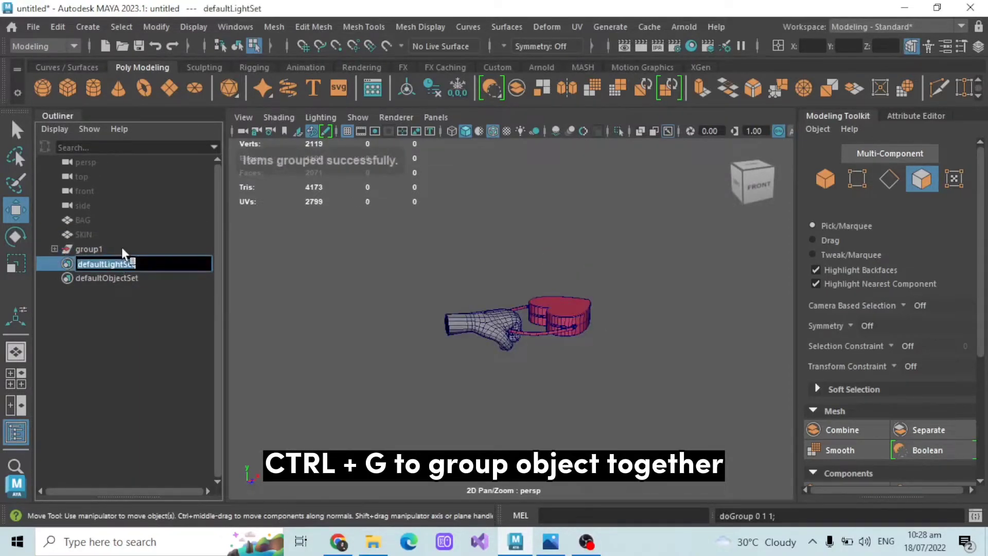
left_click(124, 245)
double_click(156, 249)
type("handb")
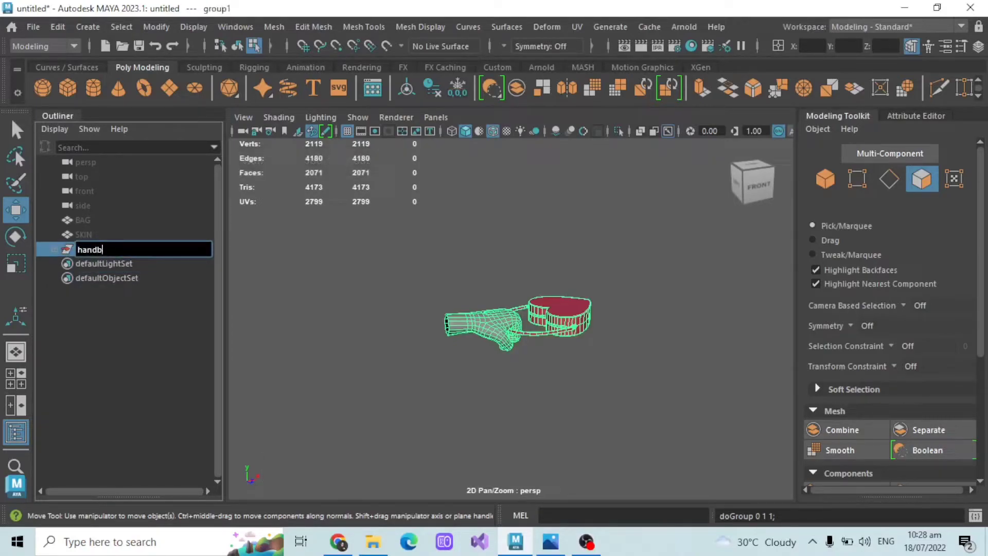
key("BackSpace")
key("Caps_Lock")
type("HAN")
type("DBAG")
key("BackSpace")
type("BAG")
key("Return")
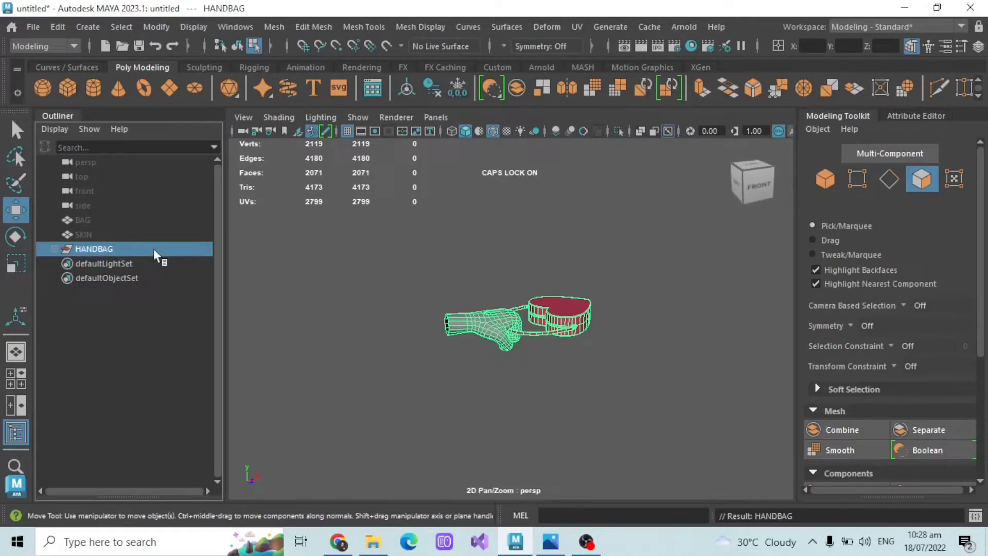
Step: Hide the HANDBAG group and show the original SKIN and BAG meshes
key("ctrl+h")
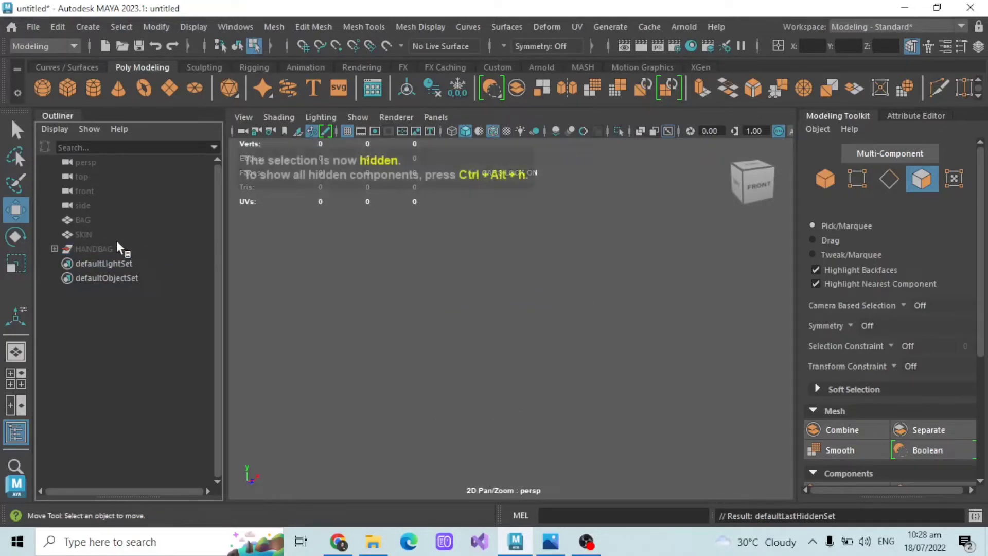
left_click(112, 233)
key("shift+h")
scroll(428, 345, "down", 5)
left_click_drag(481, 368, 436, 333, "alt")
scroll(437, 332, "up", 3)
left_click_drag(502, 338, 473, 332, "alt")
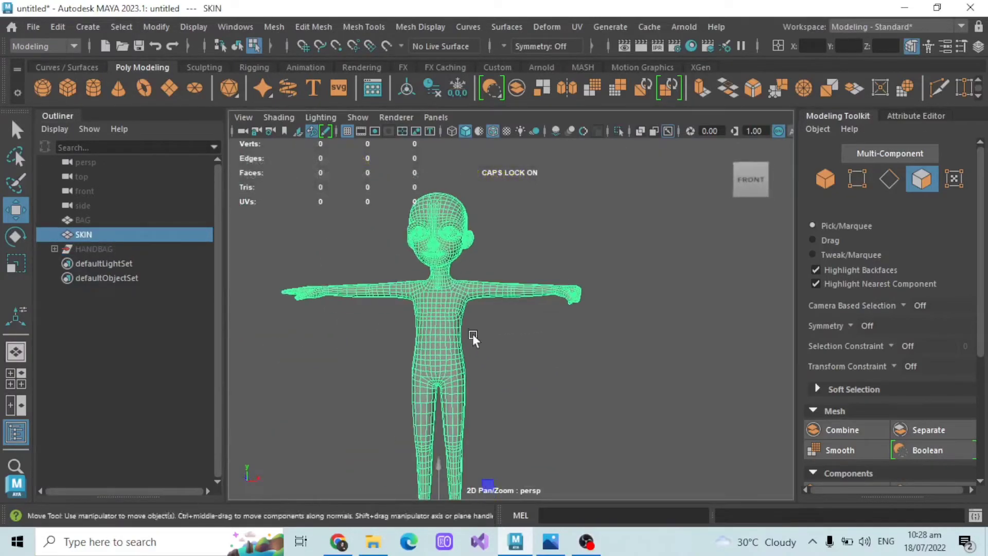
middle_click_drag(472, 332, 520, 284, "alt")
left_click(100, 220)
key("shift+h")
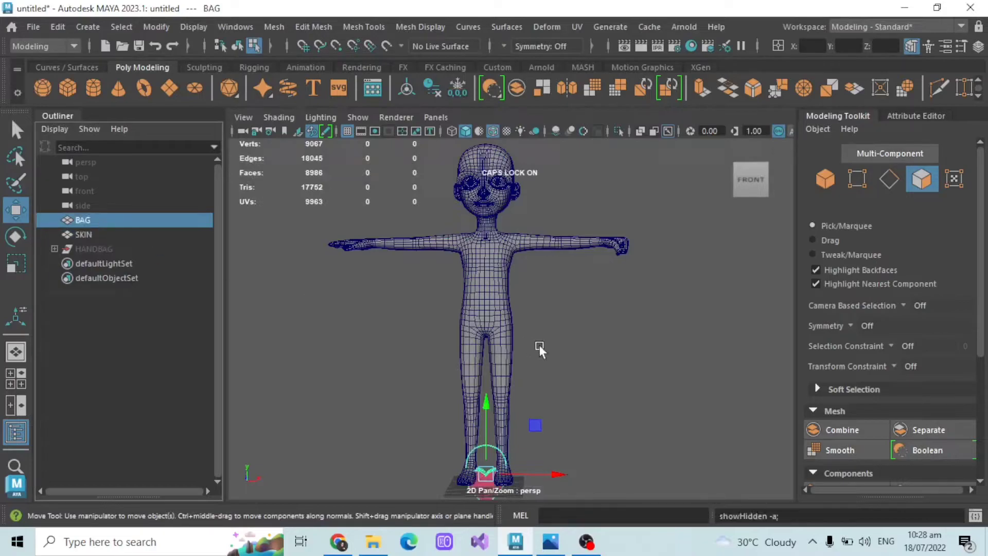
Step: Separate the BAG mesh into its individual pieces and delete all history and non-deformer history
left_click_drag(458, 229, 480, 279, "alt")
left_click_drag(503, 422, 542, 268, "alt")
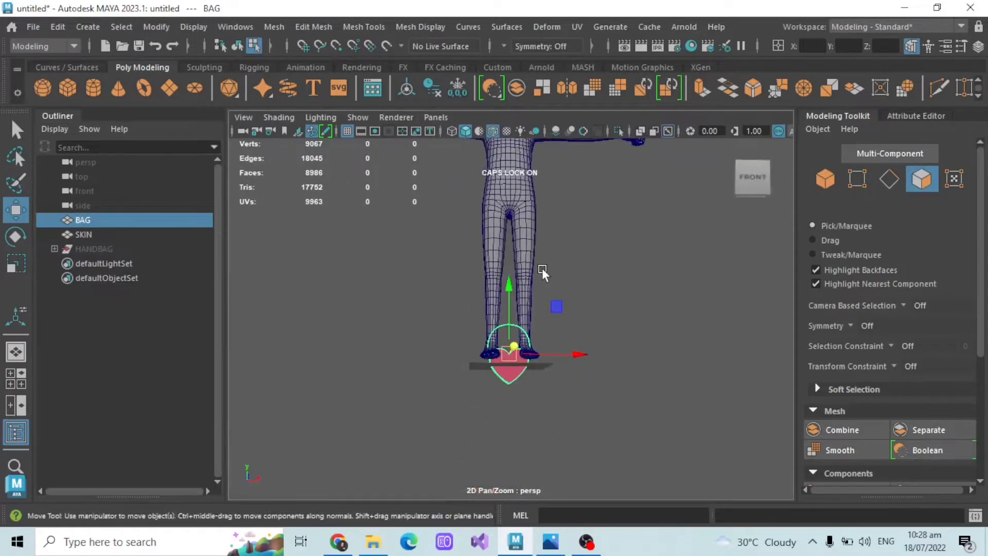
scroll(530, 324, "up", 4)
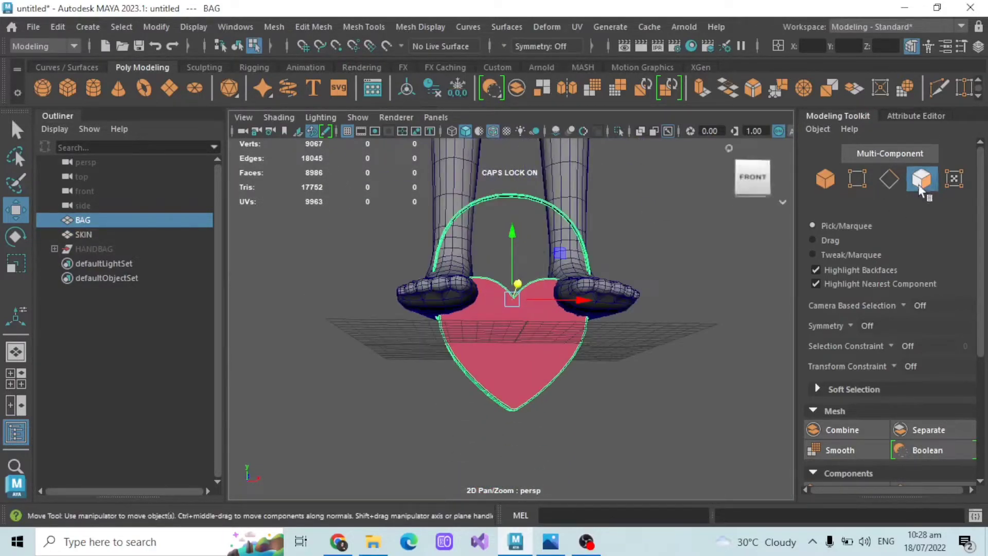
left_click_drag(691, 242, 325, 232, "alt")
left_click(100, 220)
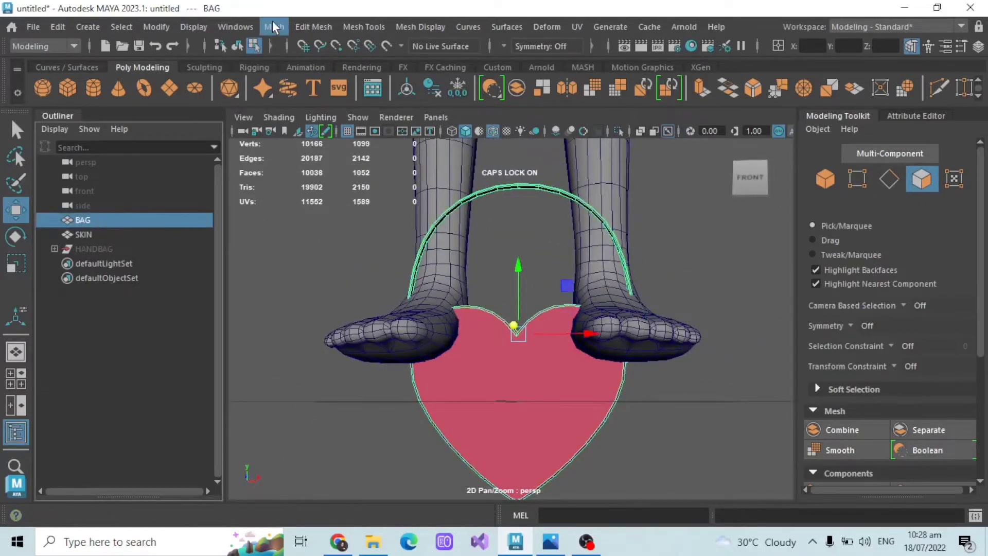
left_click(274, 26)
left_click(289, 97)
left_click(57, 27)
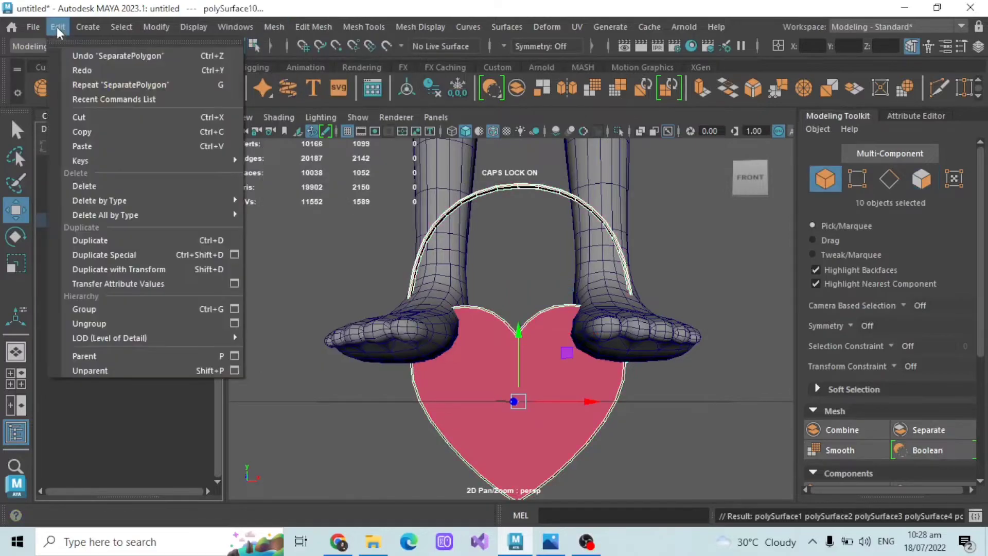
mouse_move(125, 212)
left_click(294, 78)
left_click(58, 27)
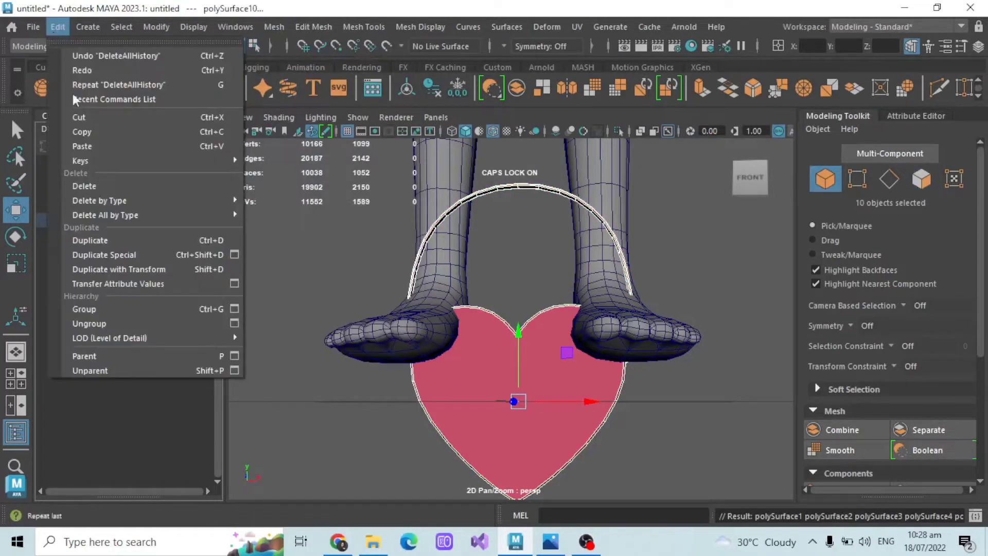
left_click(336, 92)
Step: Turn on X-ray display and delete the arched handle piece, polySurface8, from the separated BAG
left_click_drag(338, 227, 391, 242, "alt")
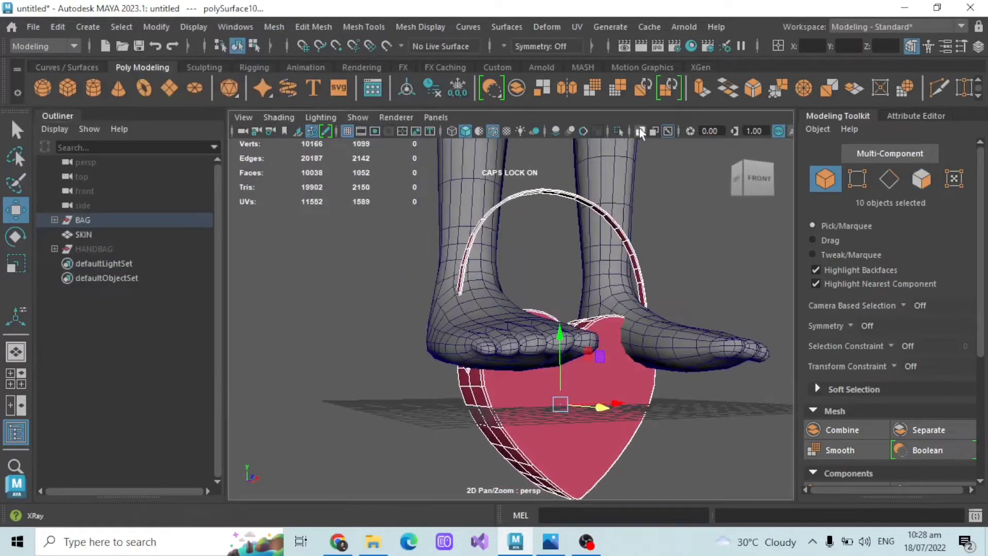
left_click(640, 131)
scroll(548, 246, "up", 5)
left_click(54, 220)
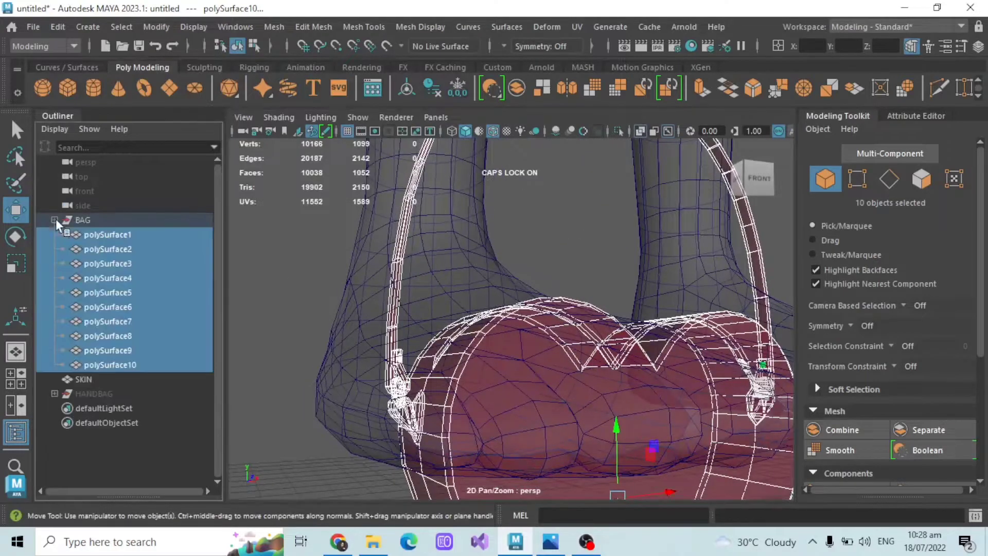
left_click(108, 234)
key("f")
scroll(533, 324, "up", 3)
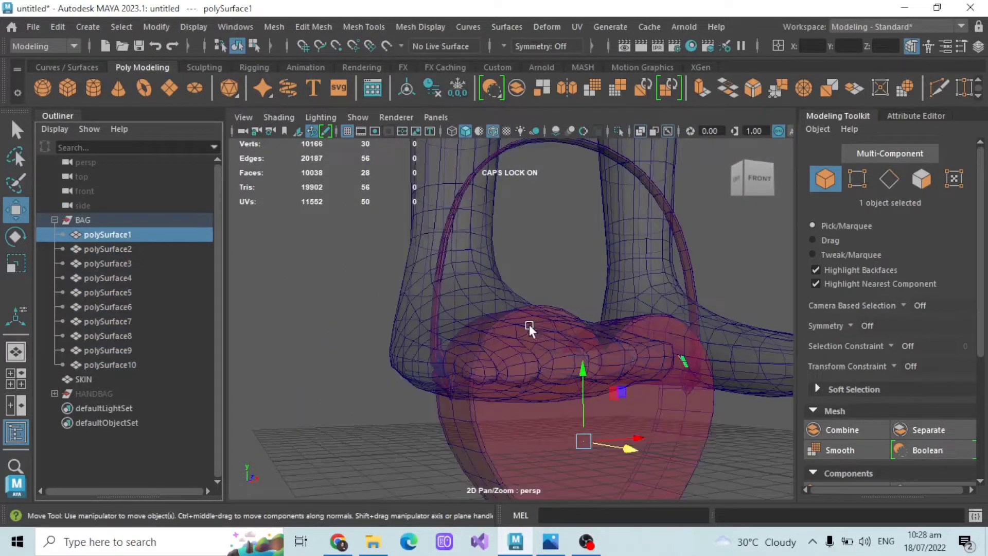
left_click(121, 248)
left_click(125, 263)
left_click(124, 277)
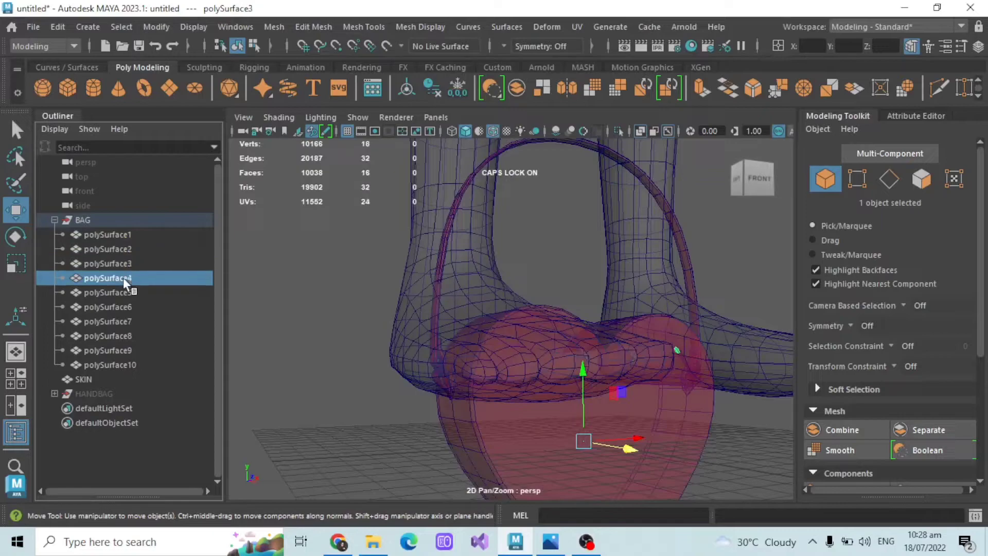
left_click(137, 335)
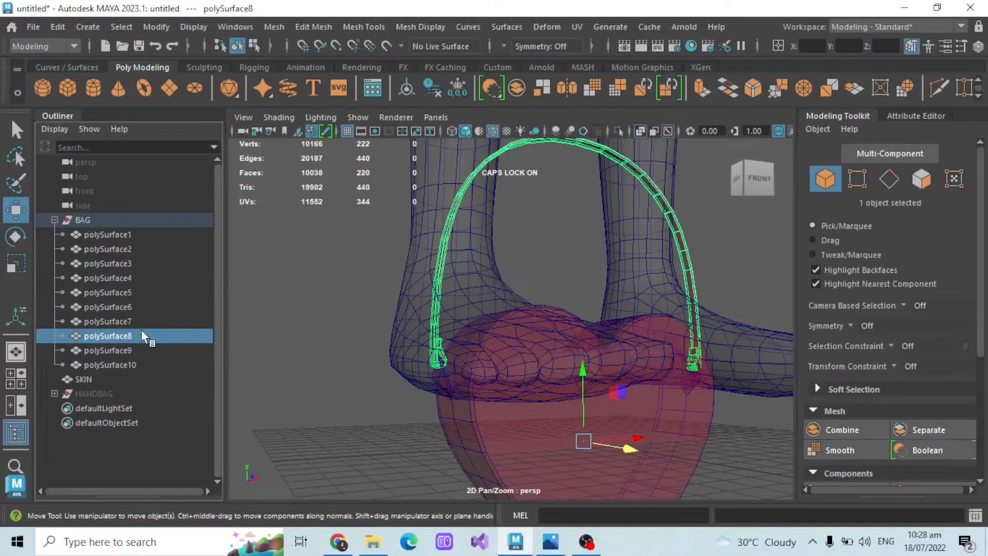
key("Delete")
Step: Combine the remaining BAG pieces, polySurface1 through polySurface10, into one mesh and delete all its history
left_click(109, 235)
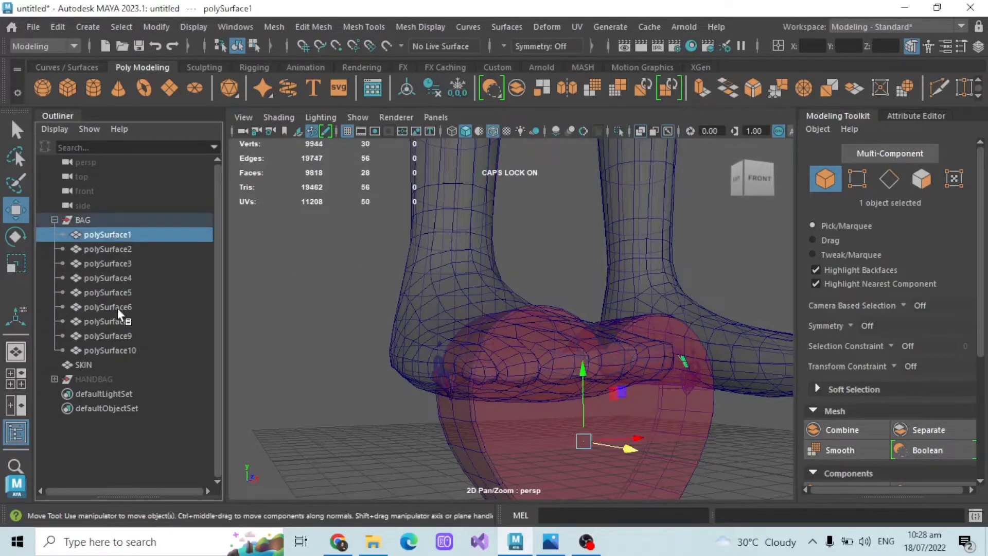
left_click(111, 348, "shift")
key("f")
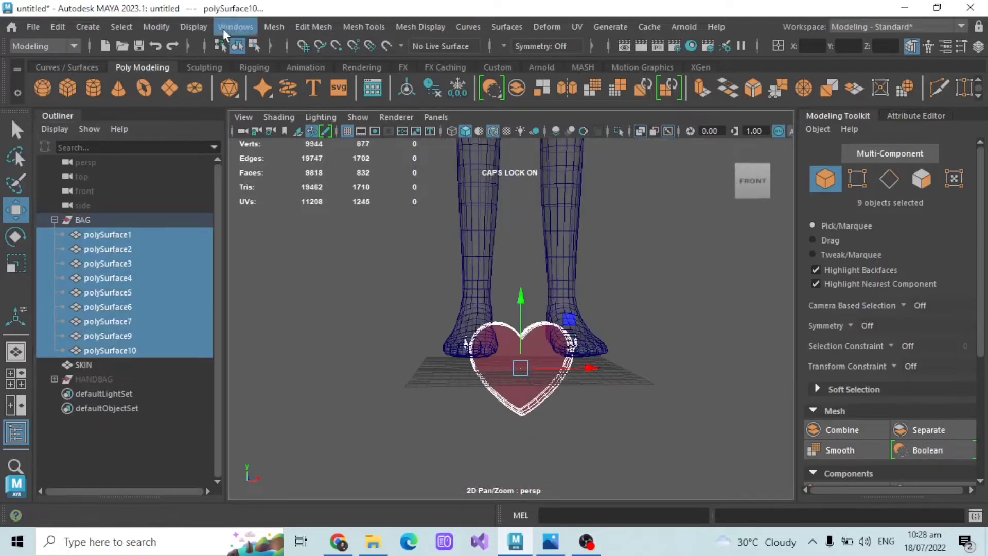
left_click(271, 27)
left_click(303, 80)
left_click(60, 26)
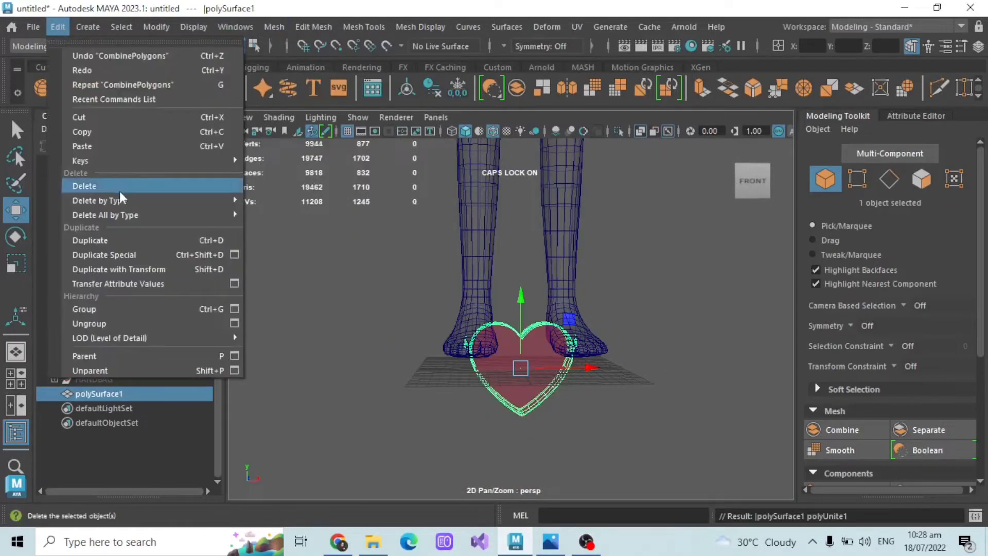
left_click(289, 75)
left_click(59, 28)
mouse_move(148, 218)
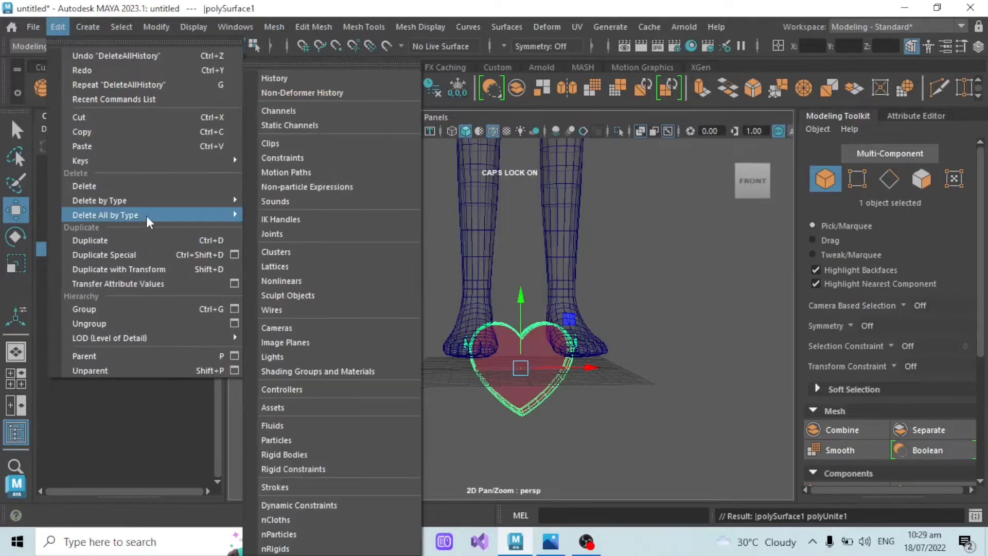
left_click(304, 79)
Step: Raise the combined heart mesh from the feet to hip height in front of the avatar, and turn off X-ray display
scroll(485, 245, "down", 3)
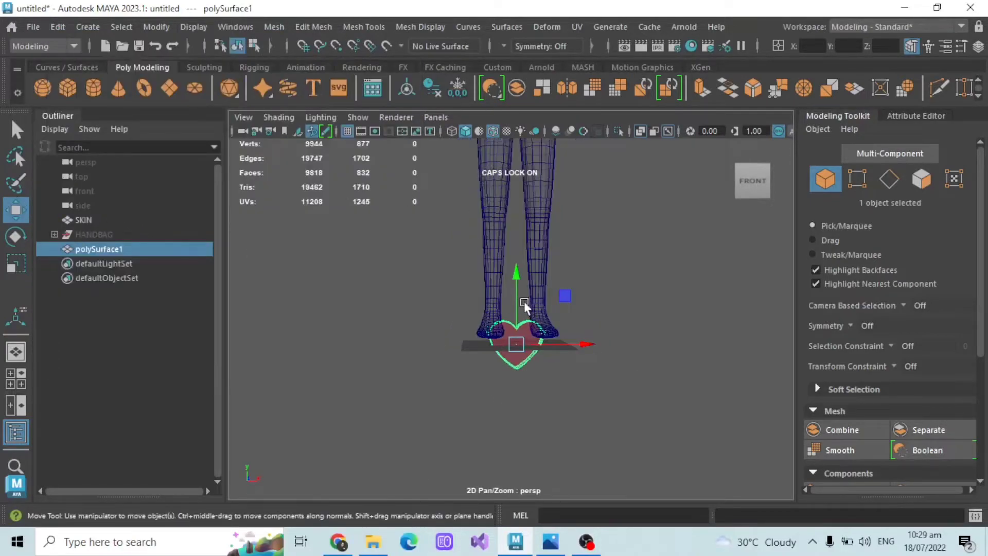
left_click_drag(516, 295, 515, 200)
scroll(517, 242, "down", 3)
left_click_drag(517, 290, 507, 237)
scroll(525, 263, "up", 3)
left_click_drag(543, 288, 581, 252, "alt")
middle_click_drag(581, 252, 553, 322, "alt")
scroll(553, 322, "up", 3)
left_click(640, 131)
mouse_move(577, 252)
left_mouse_down("alt")
mouse_move(527, 306)
mouse_move(668, 301)
mouse_move(421, 310)
left_mouse_up("alt")
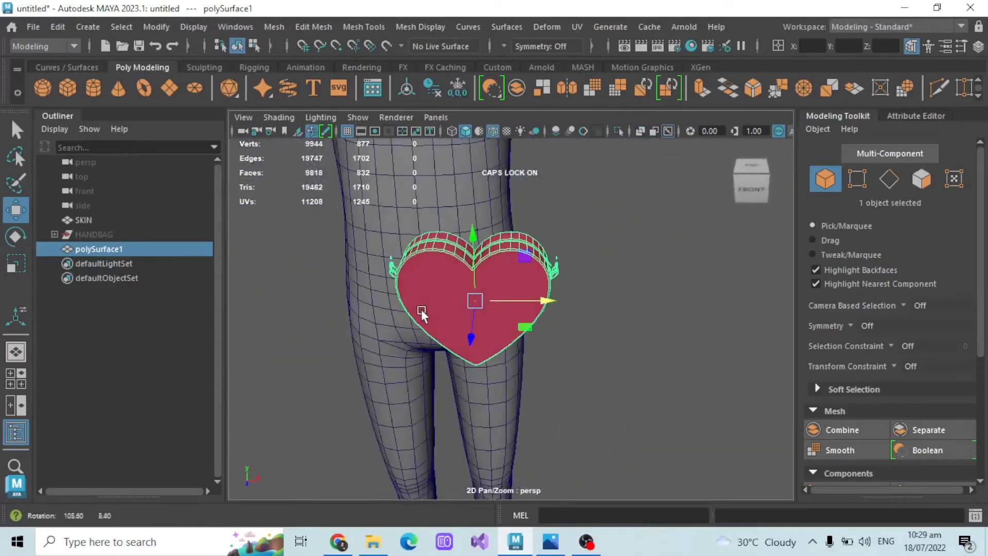
Step: Scale the heart mesh in front of the avatar's hips
left_click(21, 265)
left_click_drag(474, 280, 538, 324)
scroll(489, 289, "up", 3)
scroll(551, 322, "up", 4)
scroll(395, 252, "down", 5)
left_click_drag(561, 278, 493, 275, "alt")
scroll(494, 276, "up", 3)
middle_click_drag(493, 276, 525, 331, "alt")
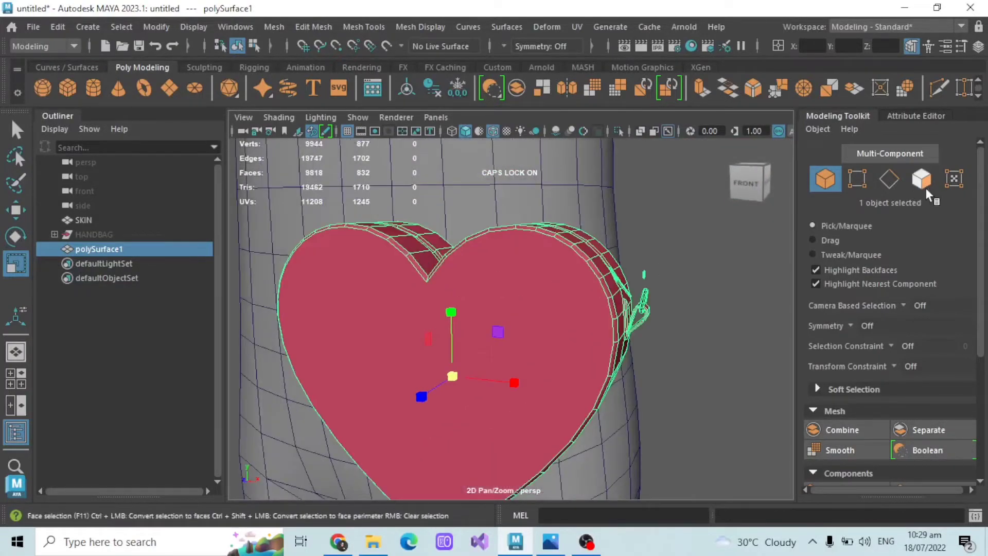
Step: Separate the heart mesh polySurface1 into its pieces and delete all history and non-deformer history
left_click_drag(517, 261, 581, 263, "alt")
left_click(274, 27)
left_click(299, 92)
left_click(54, 27)
mouse_move(136, 215)
left_click(273, 78)
left_click(57, 26)
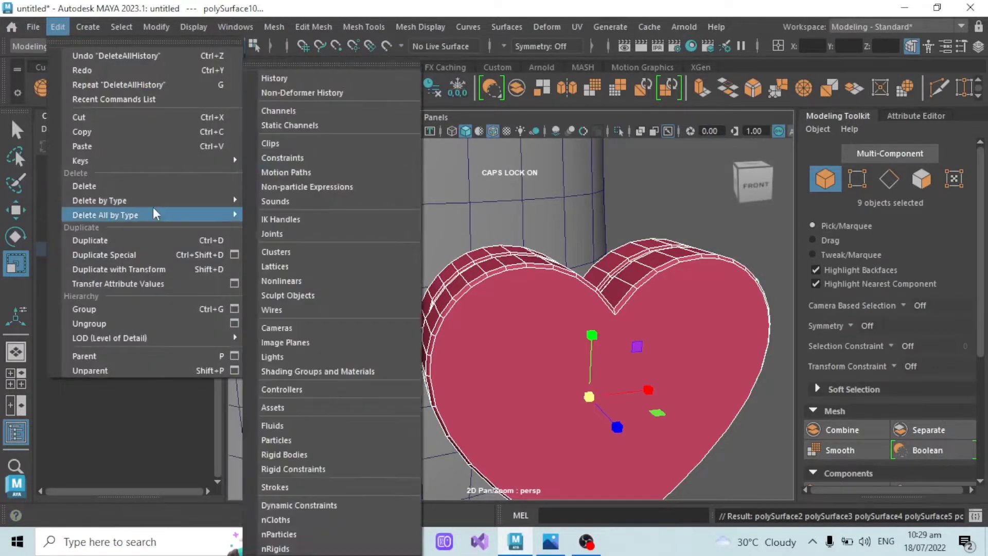
left_click(309, 93)
Step: Delete the two small leftover pieces above the side loops, polySurface9 and polySurface10
left_click(54, 249)
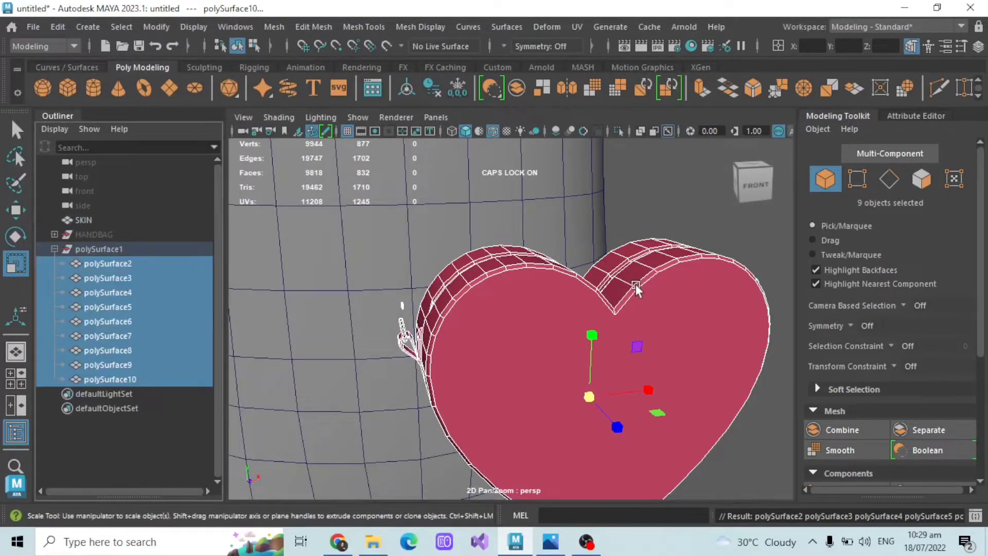
left_click(109, 381)
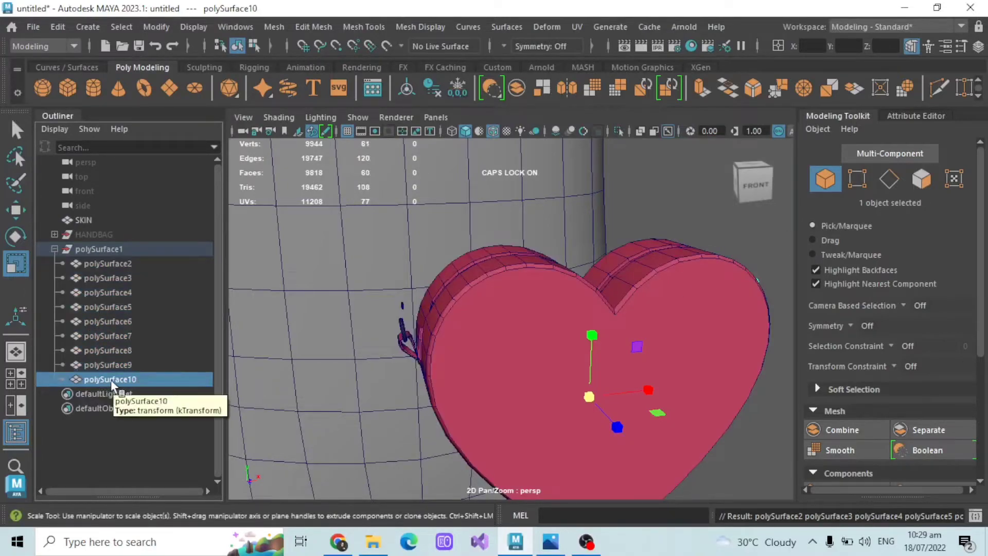
left_click(116, 364, "ctrl")
key("Delete")
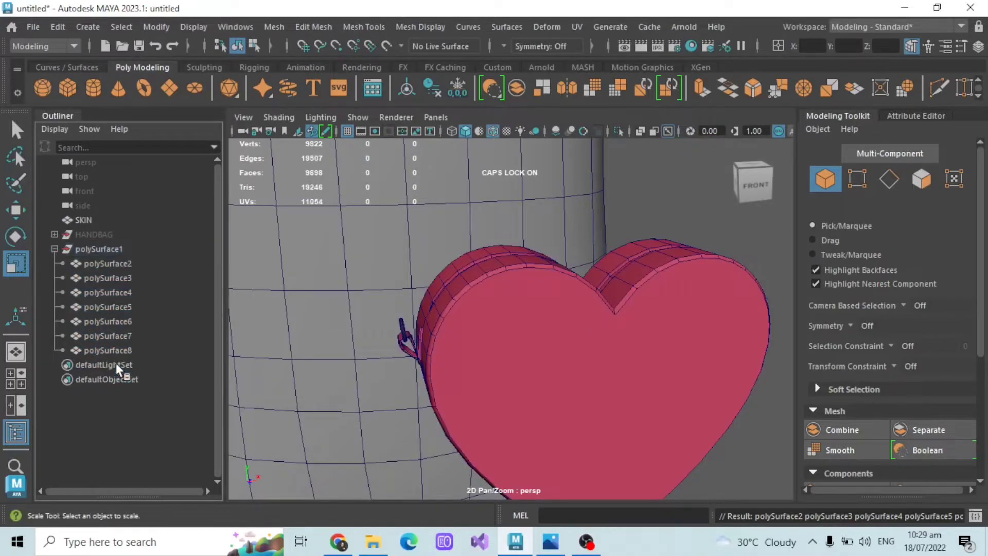
Step: Combine polySurface2 through polySurface8 into one mesh and delete all history and non-deformer history
left_click(105, 263)
left_click(108, 350, "shift")
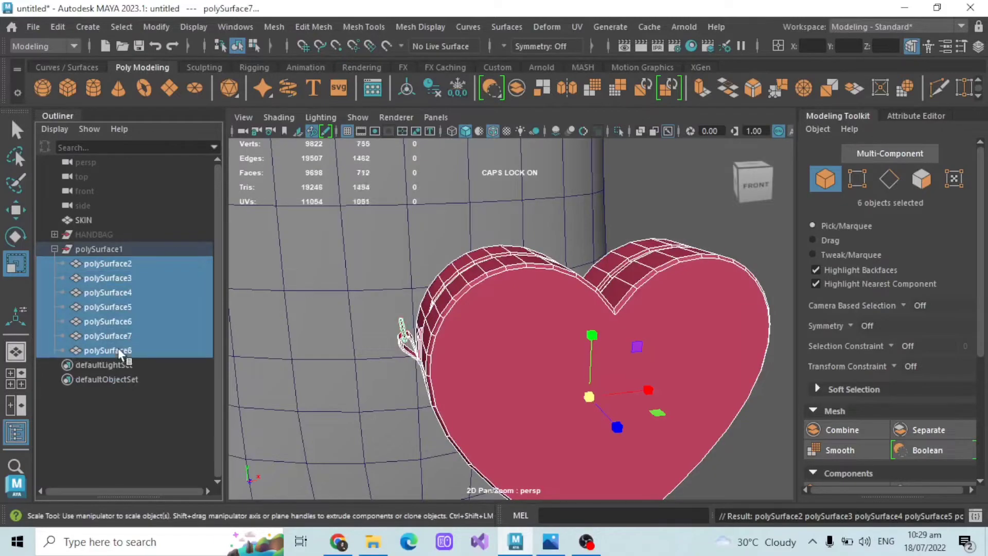
left_click(265, 28)
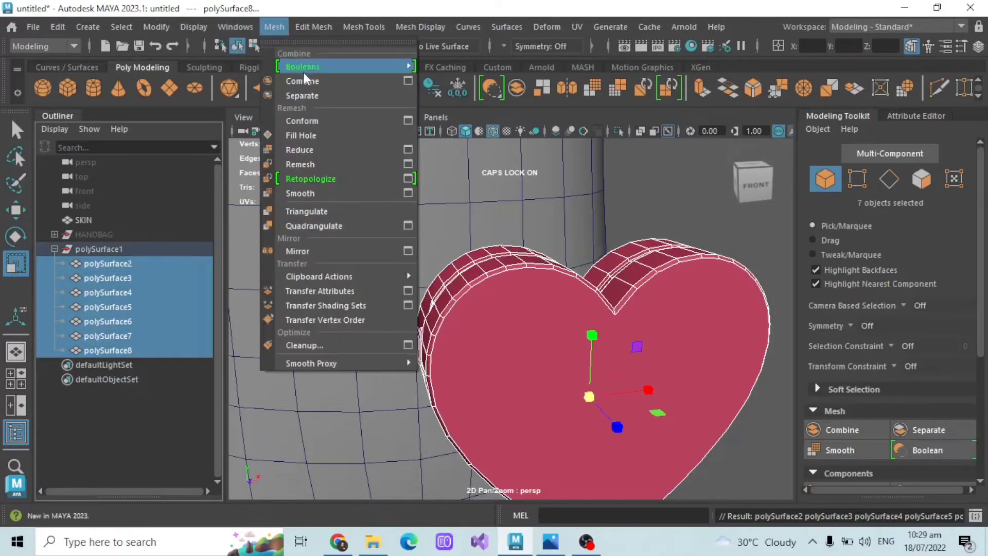
left_click(303, 66)
left_click(58, 27)
mouse_move(119, 214)
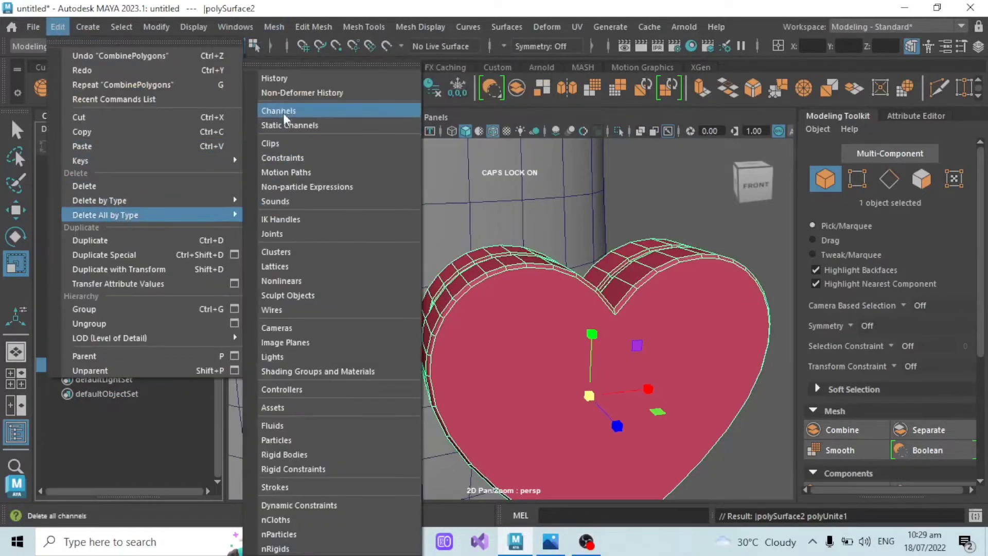
left_click(285, 78)
left_click(58, 26)
left_click(344, 95)
Step: Try to rotate the combined heart mesh slightly in front of the body
left_click(25, 205)
scroll(601, 341, "down", 3)
left_click_drag(601, 341, 741, 337, "alt")
left_click_drag(619, 308, 471, 329, "alt")
left_click(14, 242)
left_click_drag(535, 308, 539, 411, "alt")
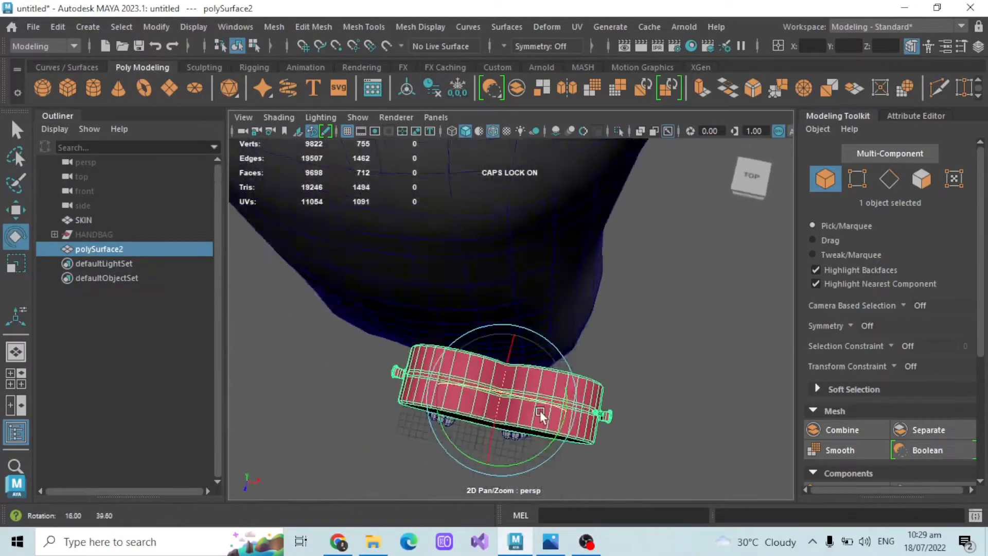
middle_click_drag(539, 410, 539, 359, "alt")
left_click_drag(520, 404, 534, 396)
left_click_drag(574, 441, 462, 277, "alt")
key("ctrl+z")
Step: Rename the combined heart mesh polySurface2 as BAG
scroll(616, 291, "down", 5)
left_click(616, 292)
left_click_drag(612, 296, 489, 304, "alt")
left_click(124, 248)
double_click(124, 249)
type("BAG")
key("Return")
Step: Nudge BAG into place in front of the avatar's torso and deselect it
key("w")
left_click_drag(592, 344, 604, 325)
left_click(580, 325)
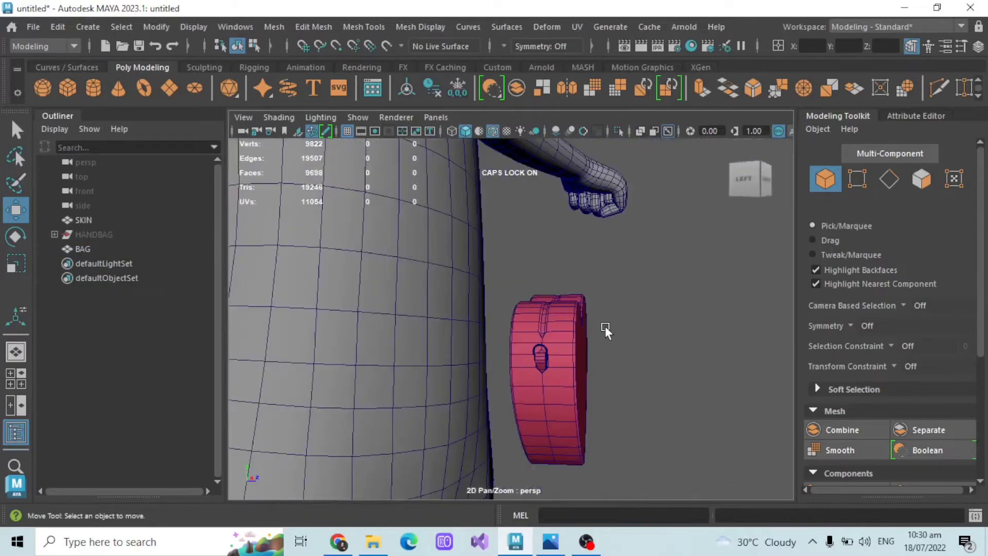
Step: Create a polygon plane at the origin with one subdivision in width and height, and set its width to 0.5
left_click(169, 88)
scroll(589, 288, "down", 5)
left_click_drag(633, 278, 500, 286, "alt")
scroll(501, 287, "up", 4)
left_click(897, 116)
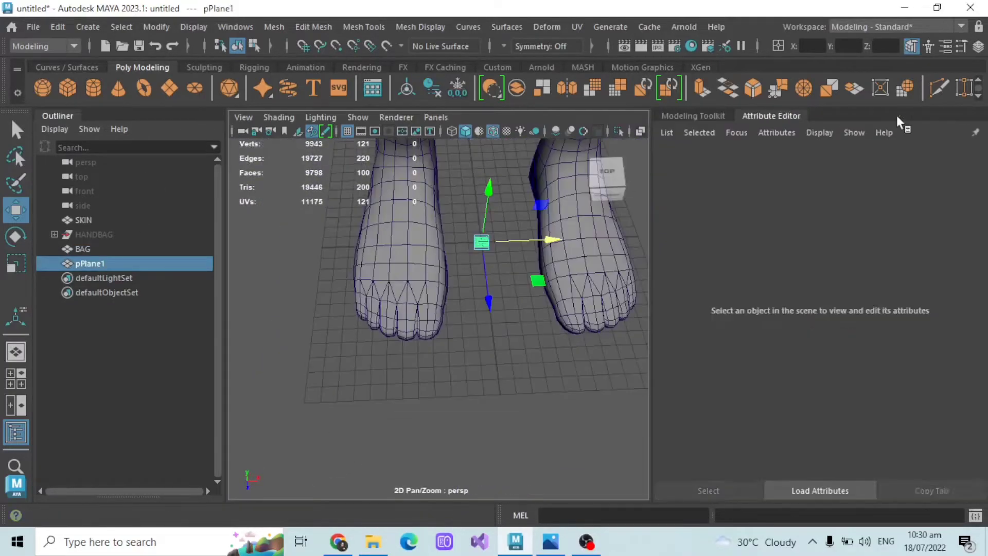
left_click_drag(853, 319, 827, 304)
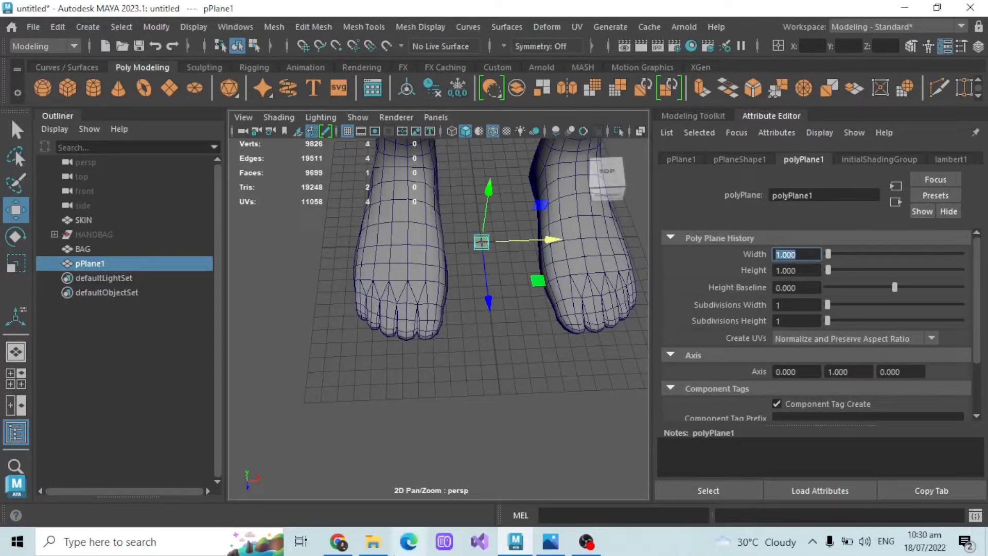
type("0.5")
key("Return")
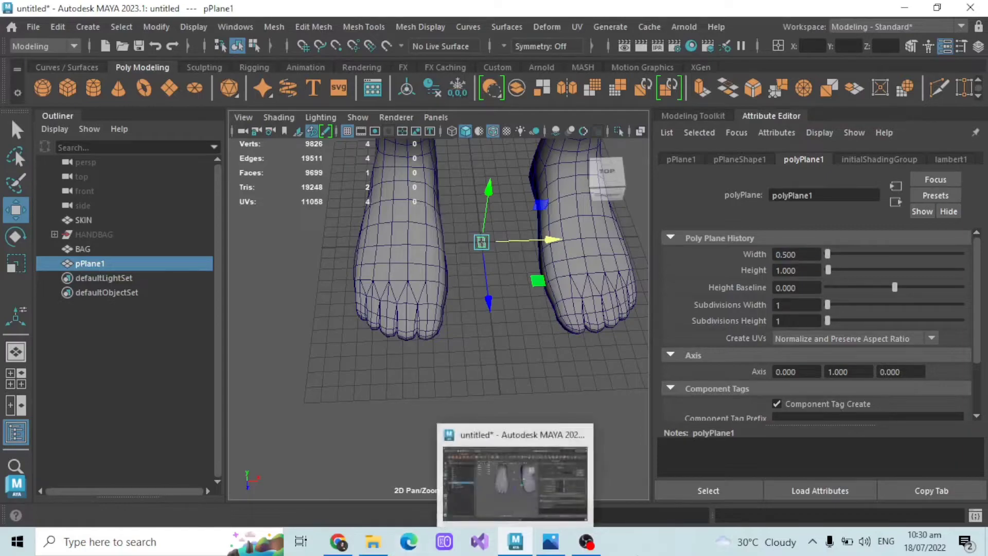
Step: Try a height of 2 for the new plane, and undo that change
left_click_drag(607, 262, 530, 261, "alt")
middle_click_drag(529, 266, 557, 372, "alt")
left_click_drag(803, 270, 736, 247)
type("2")
key("Return")
key("ctrl+z")
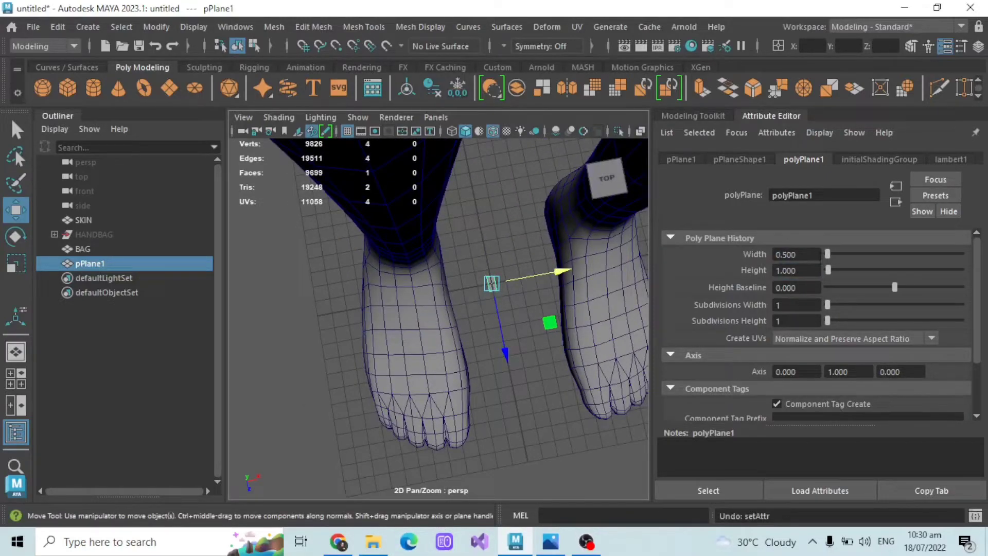
Step: Set the plane's width to 0.6 and assign it the existing BAG_SHD material
left_click_drag(463, 324, 510, 227, "alt")
scroll(510, 226, "down", 6)
left_click_drag(803, 254, 712, 232)
type("0.6")
key("Return")
scroll(471, 277, "down", 5)
left_click_drag(453, 298, 495, 265, "alt")
right_click_drag(540, 243, 640, 443)
key("q")
left_click_drag(242, 222, 231, 257, "alt")
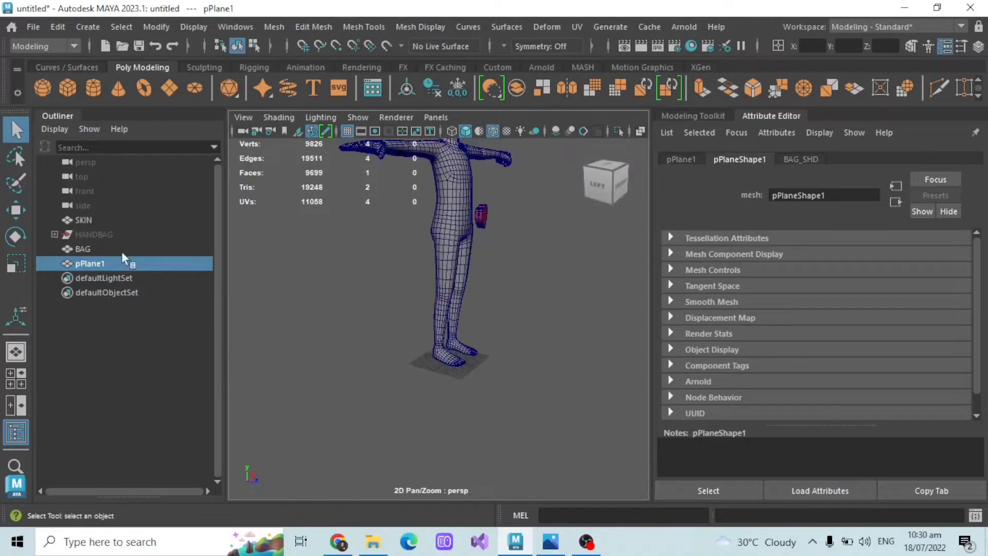
Step: Move pPlane1 up from the floor to the height of the heart bag's side ring, in front of the torso
key("w")
left_click_drag(451, 292, 451, 158)
left_click_drag(464, 195, 434, 279, "alt")
scroll(506, 257, "up", 4)
scroll(434, 279, "up", 4)
middle_click_drag(435, 279, 505, 295, "alt")
left_click_drag(504, 294, 486, 283, "alt")
left_click_drag(529, 212, 476, 211)
left_click_drag(476, 211, 466, 386, "alt")
scroll(467, 386, "up", 4)
middle_click_drag(467, 386, 443, 271, "alt")
left_click_drag(443, 270, 515, 286)
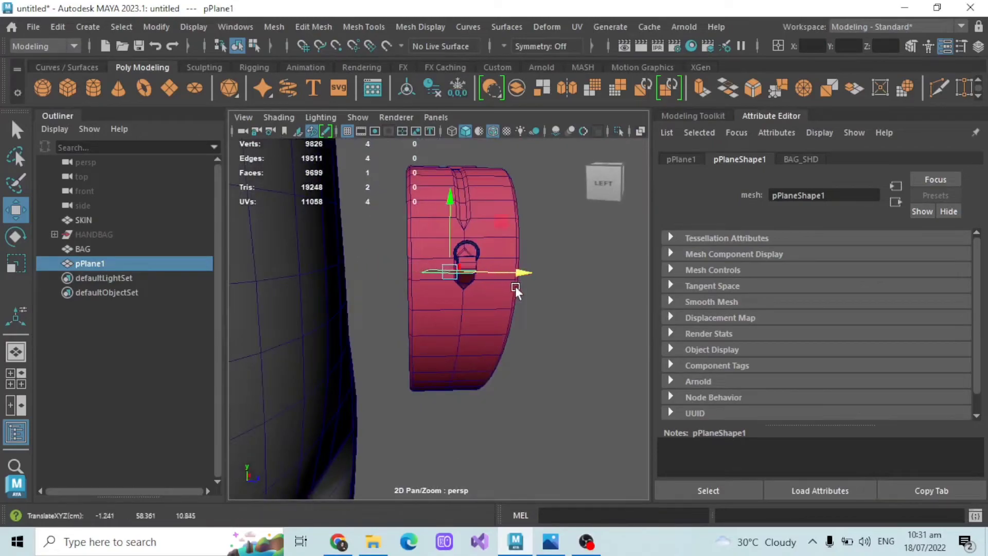
Step: Rotate pPlane1 upright with Rotate X at 90 and Rotate Y at -90
left_click(978, 46)
left_click(829, 187)
type("90")
key("Return")
left_click_drag(437, 232, 552, 220, "alt")
left_click(829, 199)
key("Return")
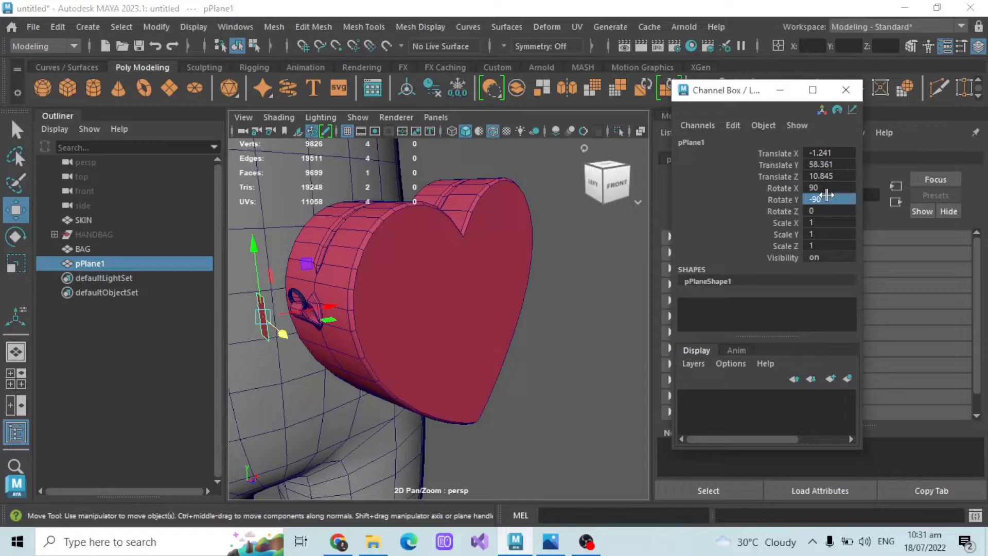
left_click(846, 89)
Step: Position the upright plane against the side of the bag, directly over the side ring
scroll(547, 205, "down", 5)
scroll(467, 233, "up", 3)
mouse_move(468, 233)
left_mouse_down("alt")
mouse_move(412, 251)
mouse_move(458, 249)
left_mouse_up("alt")
scroll(483, 239, "up", 4)
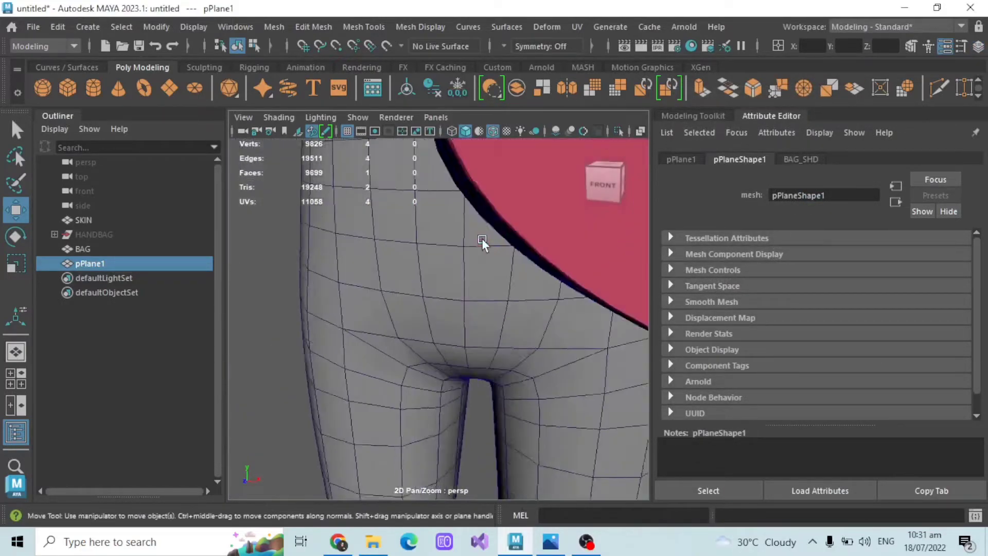
middle_click_drag(482, 239, 489, 355, "alt")
left_click_drag(476, 237, 496, 242)
left_click_drag(527, 283, 464, 284, "alt")
scroll(484, 276, "up", 4)
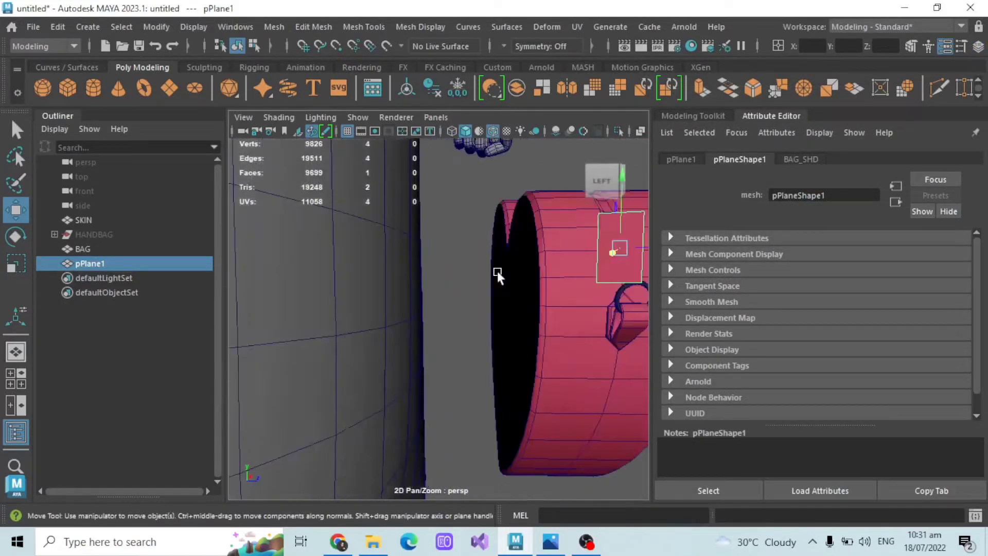
middle_click_drag(497, 270, 361, 325, "alt")
left_click_drag(479, 239, 479, 267)
left_click_drag(519, 330, 536, 339)
middle_click_drag(536, 340, 525, 304, "alt")
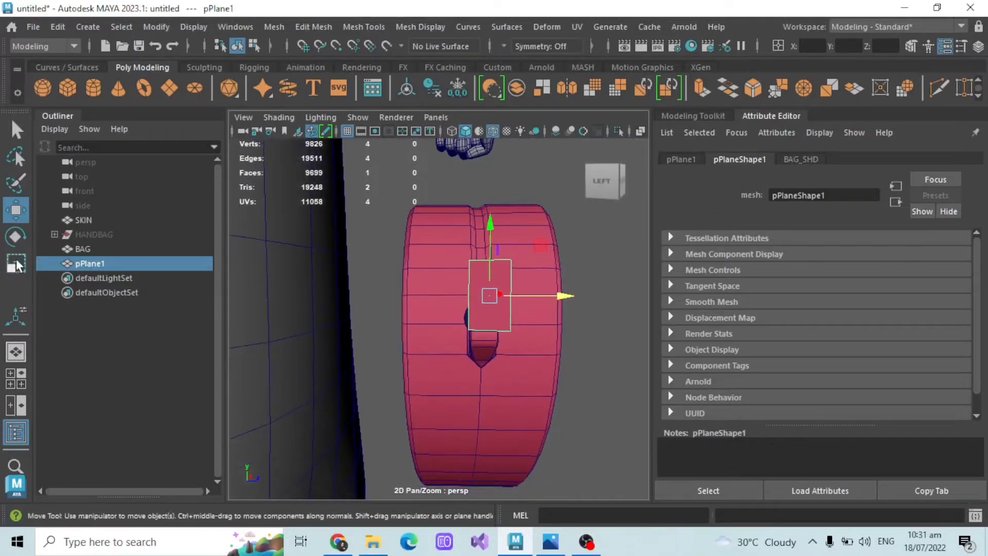
Step: Scale the plane narrower to fit the side ring and shift it close to the bag's side
left_click(16, 263)
left_click_drag(554, 302, 531, 301)
left_click(16, 209)
left_click_drag(381, 303, 237, 311, "alt")
middle_click_drag(238, 312, 413, 282, "alt")
scroll(391, 283, "up", 4)
left_click_drag(404, 288, 408, 289)
Step: Rotate and nudge the plane so it leans from the side ring toward the avatar's body like a strap
left_click_drag(492, 279, 529, 307, "alt")
middle_click_drag(530, 307, 494, 317, "alt")
left_click_drag(539, 266, 409, 261)
key("e")
key("w")
left_click_drag(441, 320, 432, 320)
left_click_drag(372, 287, 376, 271, "alt")
left_click_drag(418, 306, 563, 320, "alt")
key("e")
left_click_drag(441, 311, 468, 268)
key("w")
scroll(479, 306, "up", 3)
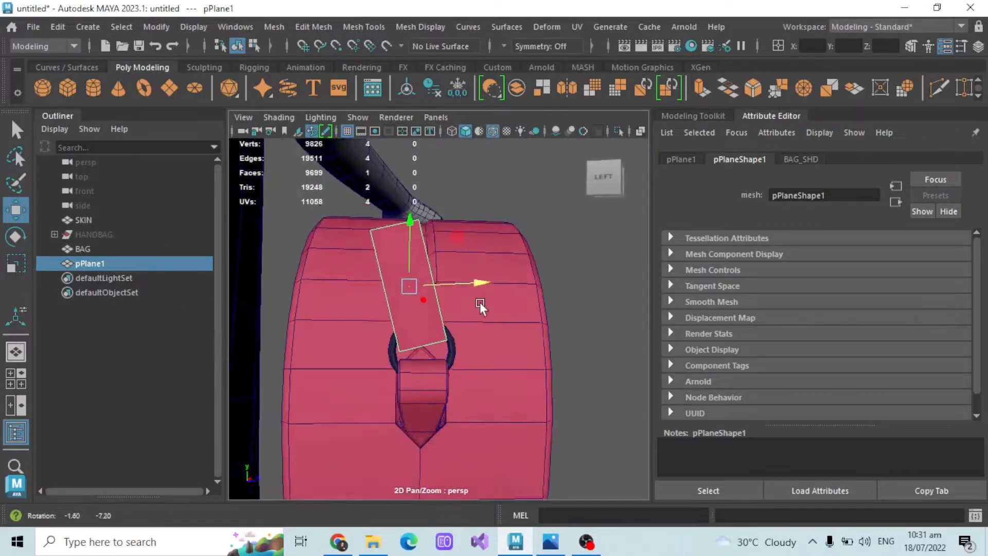
Step: Scale the tilted strap plane slightly narrower and deselect it
key("r")
left_click_drag(491, 266, 478, 284)
key("w")
scroll(599, 278, "down", 2)
left_click(599, 277)
left_click_drag(599, 278, 462, 282, "alt")
Step: Extrude the strap plane's upper edge six times to form a straight segmented strap rising from the bag
left_click(911, 46)
left_click(467, 279)
scroll(467, 279, "down", 3)
left_click_drag(635, 257, 605, 322, "alt")
key("ctrl+e")
key("ctrl+e")
left_click_drag(536, 291, 529, 264)
mouse_move(535, 280)
left_mouse_down("alt")
mouse_move(549, 292)
mouse_move(524, 252)
mouse_move(553, 273)
left_mouse_up("alt")
key("ctrl+e")
key("ctrl+e")
left_click_drag(524, 242, 552, 262)
key("ctrl+e")
middle_click_drag(552, 263, 557, 288, "alt")
key("ctrl+e")
left_click_drag(518, 264, 513, 244)
left_click(699, 267)
Step: Move and rotate the strap's vertices so it curves diagonally around the side of the avatar's torso
left_click_drag(619, 266, 607, 273, "alt")
left_click(859, 183)
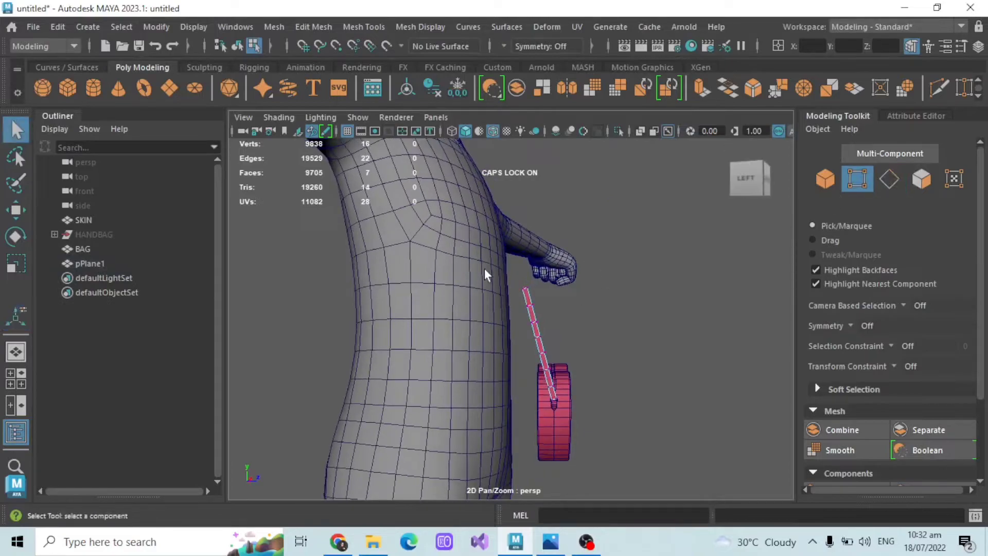
left_click_drag(501, 272, 396, 288)
left_click(16, 210)
left_click_drag(575, 283, 521, 290)
left_click_drag(360, 293, 503, 301, "alt")
left_click_drag(464, 323, 436, 286, "alt")
key("e")
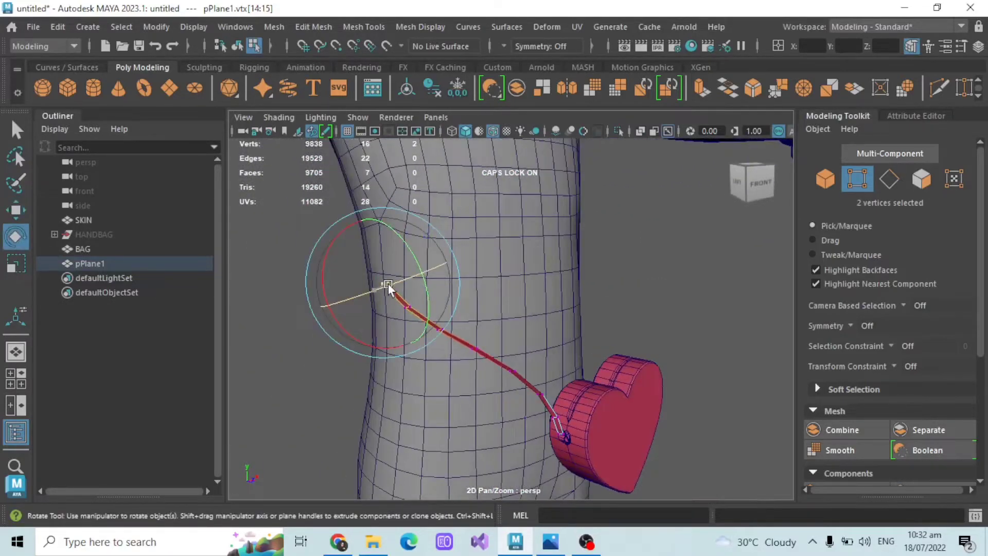
left_click_drag(443, 282, 476, 222, "alt")
left_click(570, 301)
scroll(570, 301, "up", 2)
left_click_drag(570, 301, 597, 319, "alt")
Step: Extrude the strap's free end edge by one segment and reposition it along the side of the torso
left_click(886, 183)
left_click(484, 257)
left_click_drag(484, 257, 424, 220, "alt")
key("ctrl+e")
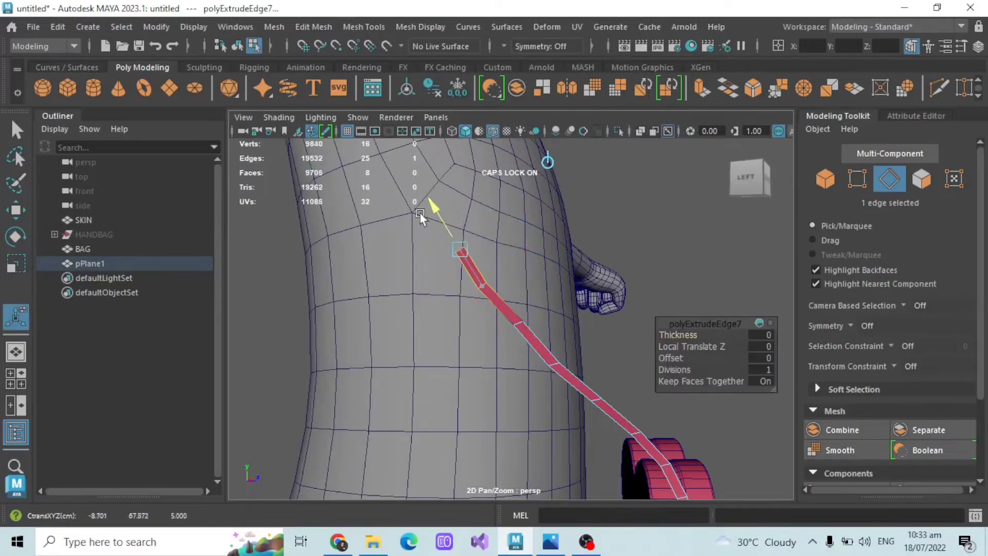
key("w")
left_click_drag(521, 247, 510, 234)
left_click_drag(675, 322, 617, 334, "alt")
left_click(428, 336, "shift")
scroll(527, 327, "down", 3)
left_click(451, 328, "shift")
scroll(513, 337, "up", 3)
scroll(514, 337, "down", 3)
left_click(705, 302)
left_click_drag(705, 303, 725, 304, "alt")
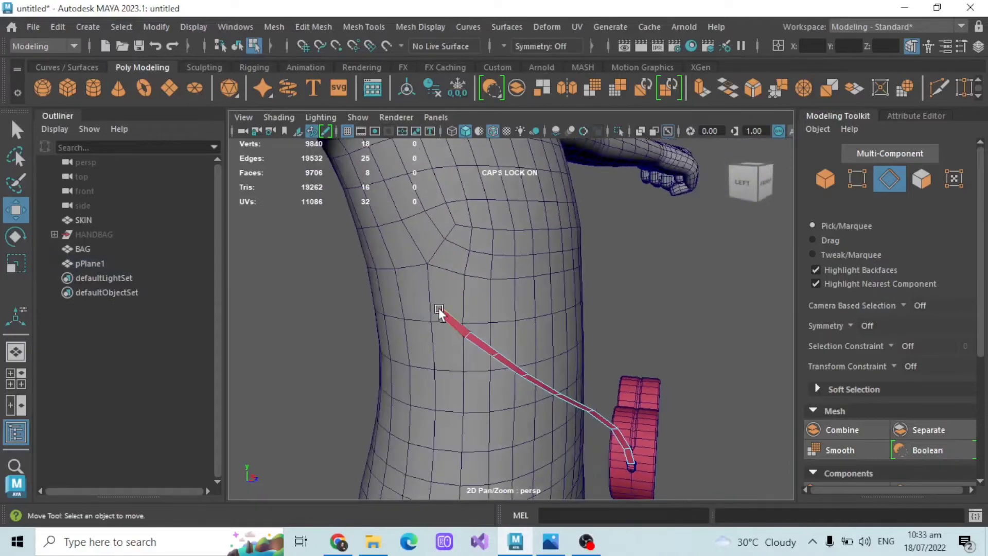
Step: Extend the strap with another end-edge extrusion running diagonally up the torso
left_click(432, 310)
key("ctrl+e")
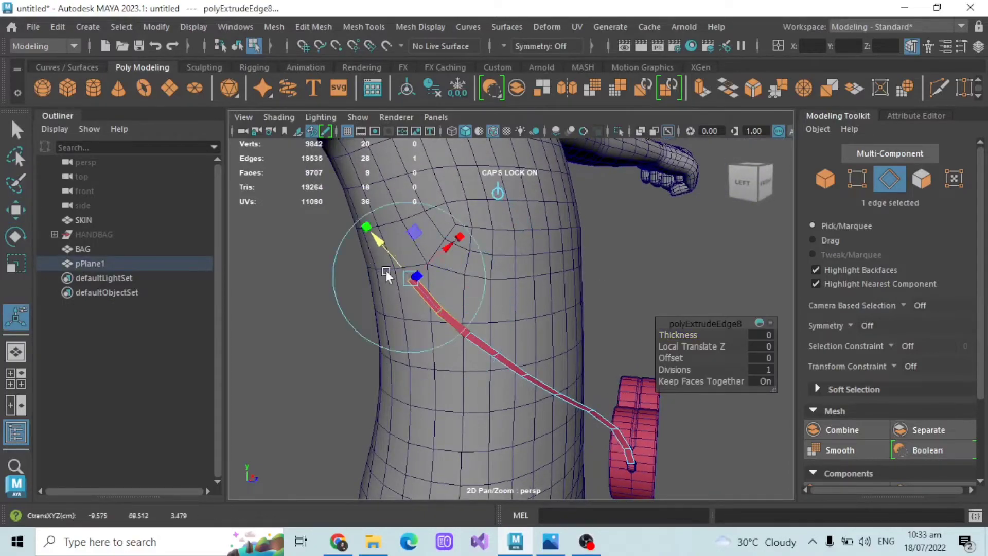
left_click_drag(373, 265, 455, 310, "alt")
key("w")
left_click(310, 408)
Step: Extrude the strap's end edge two more times toward the avatar's back
left_click(470, 312)
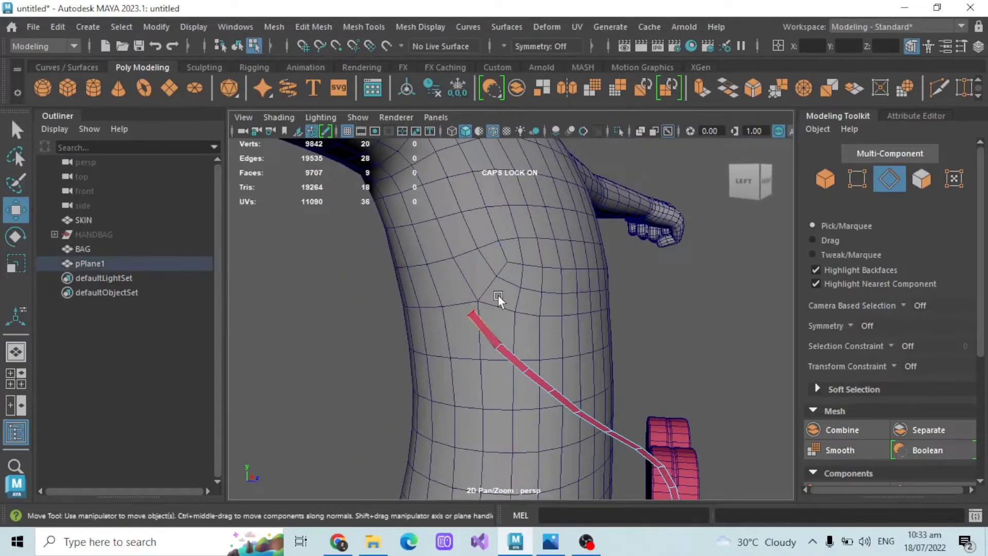
scroll(494, 301, "up", 2)
left_click_drag(437, 270, 403, 322, "alt")
key("ctrl+e")
left_click_drag(406, 335, 421, 320, "alt")
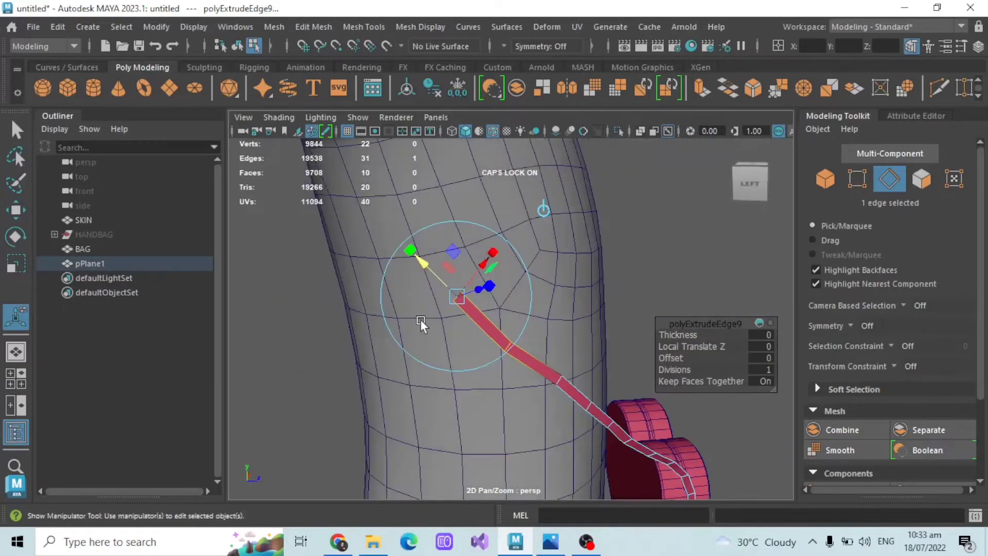
key("ctrl+e")
left_click_drag(428, 266, 477, 307)
Step: Adjust the vertices of the newest strap segments to even out the strap's width and direction along the torso
left_click(857, 178)
left_click(15, 210)
left_click_drag(426, 232, 427, 239)
mouse_move(473, 279)
left_mouse_down()
mouse_move(674, 259)
mouse_move(360, 318)
mouse_move(460, 290)
left_mouse_up()
left_click(310, 205)
scroll(460, 291, "up", 3)
left_click_drag(399, 346, 405, 365)
left_click_drag(369, 293, 452, 369)
left_click_drag(385, 349, 380, 352)
left_click(341, 286)
scroll(344, 304, "down", 3)
left_click_drag(348, 314, 686, 259, "alt")
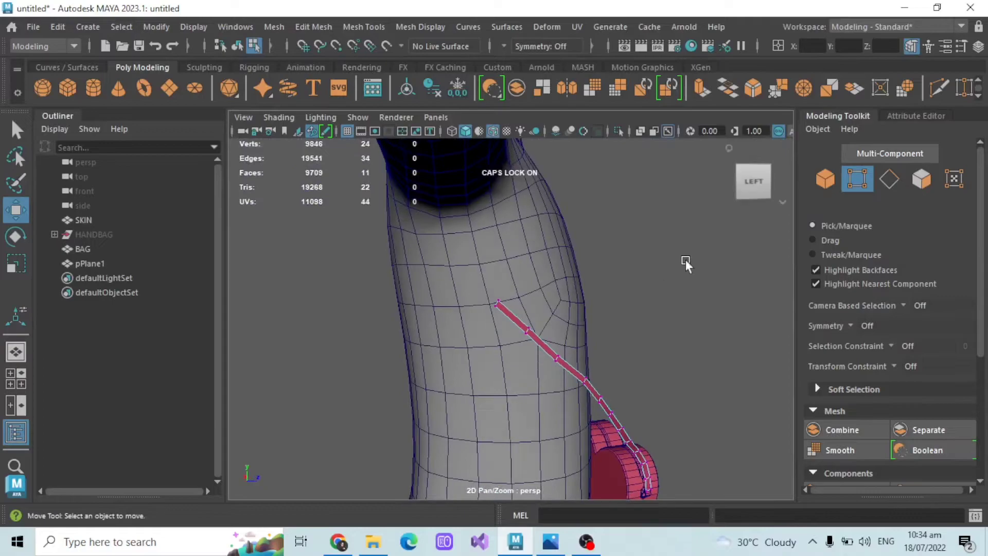
Step: Extrude the strap's free end edge by one segment up the side of the torso and adjust its placement
key("F10")
key("ctrl+e")
left_click_drag(506, 297, 437, 220)
key("w")
scroll(335, 293, "up", 3)
left_click(334, 293)
left_click(857, 178)
scroll(592, 244, "down", 4)
Step: Extrude the strap's end edge again and move it toward the back, pulling neighbouring segments along with soft selection
left_click(890, 178)
scroll(554, 282, "up", 4)
middle_click_drag(453, 265, 508, 316, "alt")
left_click(508, 316)
key("ctrl+e")
left_click_drag(540, 332, 560, 303, "alt")
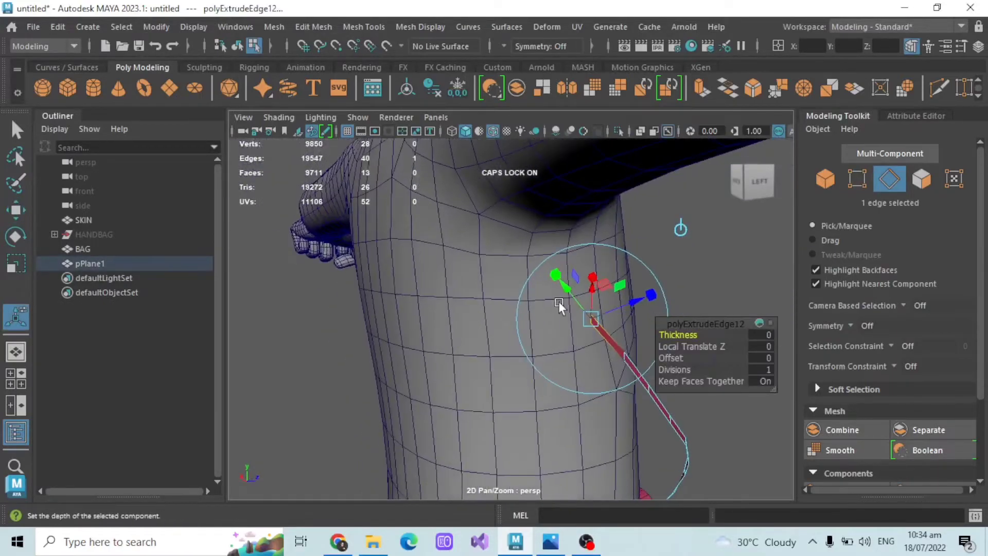
left_click_drag(506, 270, 499, 259)
left_click_drag(531, 280, 518, 300, "alt")
scroll(366, 298, "down", 5)
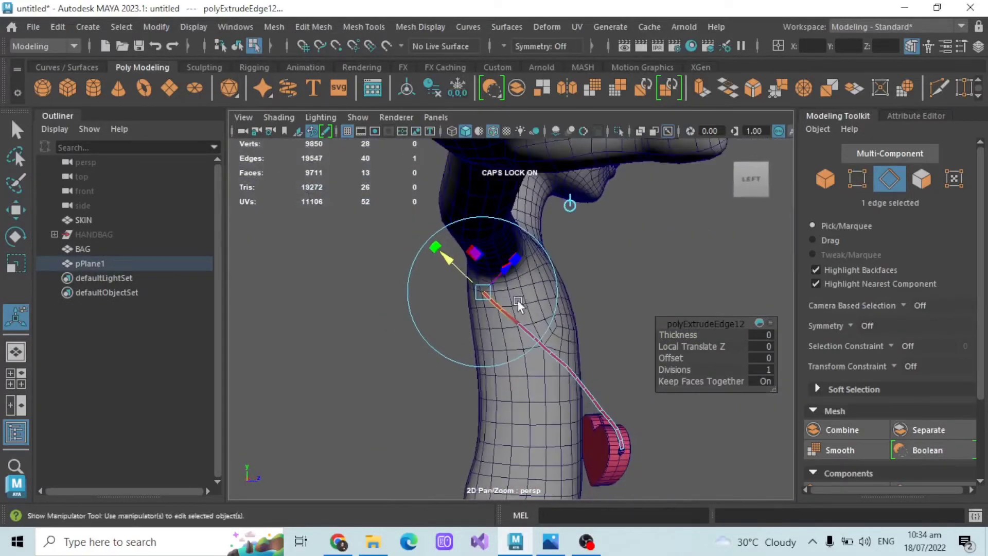
left_click(20, 205)
scroll(362, 311, "up", 3)
left_click(362, 311)
left_click(472, 283)
key("b")
left_click_drag(576, 290, 687, 316)
left_click_drag(470, 234, 466, 244)
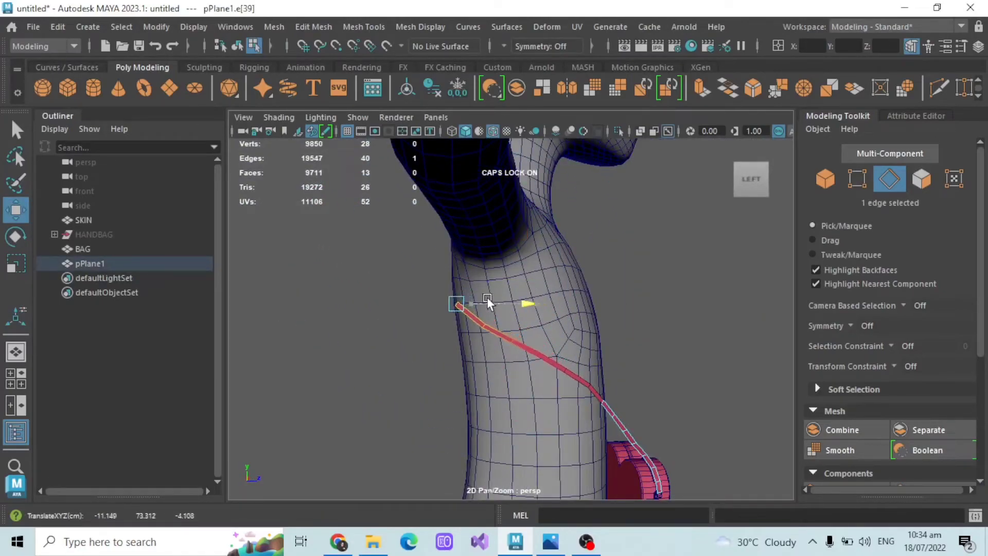
Step: Reposition vertices along the middle of the strap so it runs smoothly and diagonally around the side of the torso
scroll(628, 323, "up", 1)
middle_click_drag(629, 323, 610, 260, "alt")
left_click(859, 184)
scroll(592, 308, "up", 3)
left_click_drag(565, 305, 598, 336)
key("b")
left_click_drag(392, 313, 325, 307)
left_click_drag(588, 288, 587, 287)
left_click_drag(625, 322, 621, 322)
left_click(520, 268)
left_click_drag(487, 251, 564, 301)
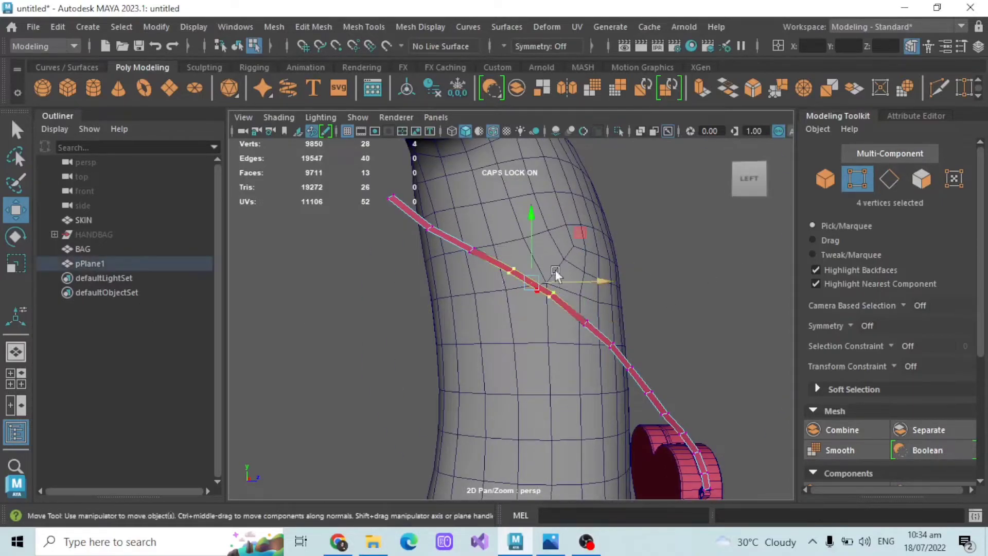
left_click(521, 257)
left_click_drag(520, 260, 522, 281, "alt")
left_click(479, 289)
left_click_drag(477, 288, 507, 350, "alt")
Step: Extrude one more segment from the strap's end edge and reposition its two end vertices beneath the arm
left_click(889, 180)
right_click_drag(533, 378, 523, 286, "alt")
left_click(502, 322)
left_click_drag(503, 322, 526, 326, "alt")
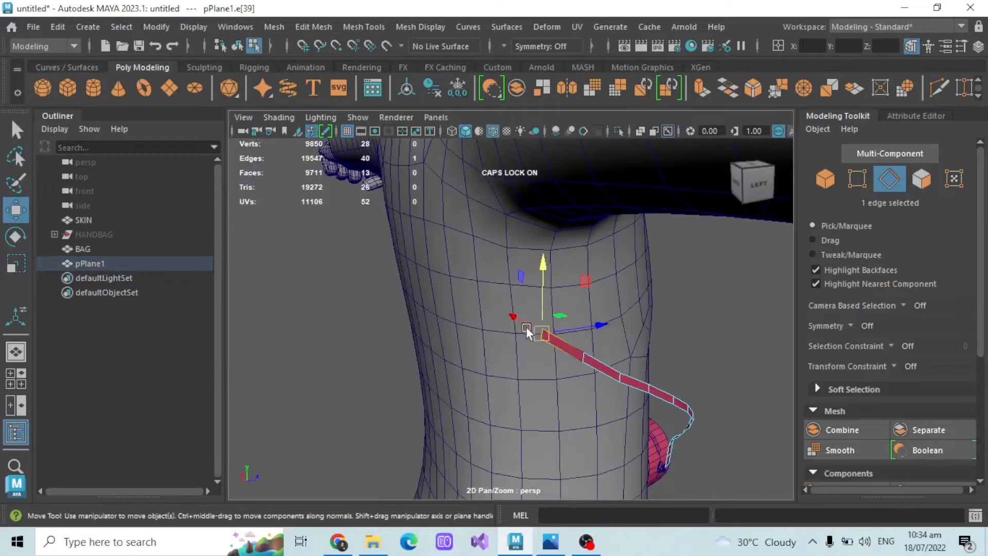
left_click(15, 237)
key("w")
key("ctrl+e")
left_click_drag(476, 363, 526, 377, "alt")
left_click_drag(591, 330, 530, 320)
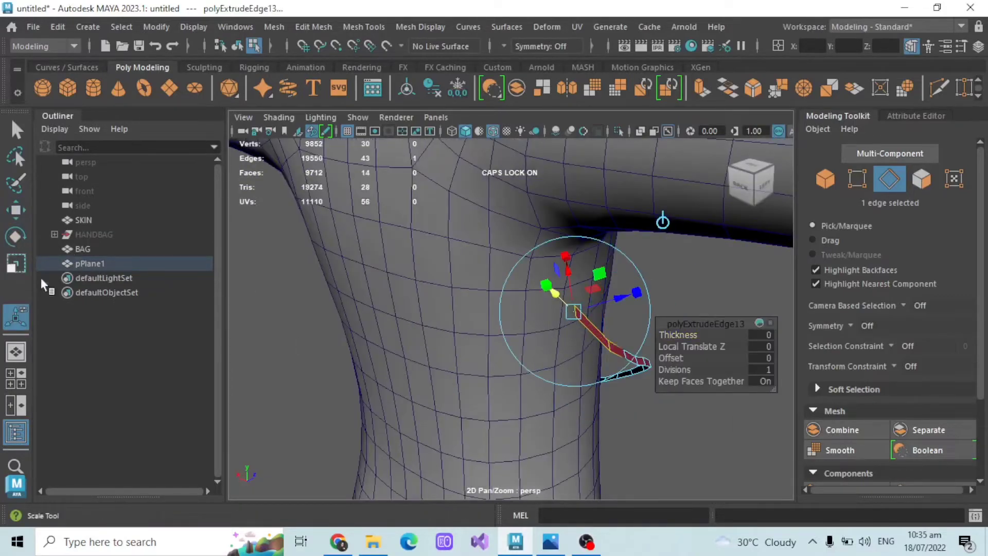
left_click(380, 352)
left_click(857, 179)
left_click(87, 265)
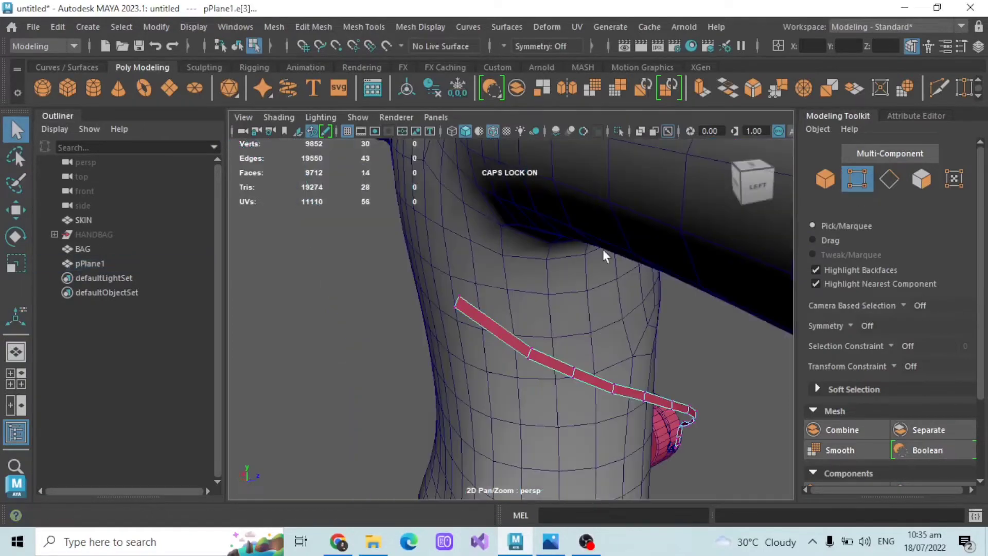
left_click_drag(407, 264, 480, 326)
left_click_drag(443, 321, 558, 314, "alt")
key("w")
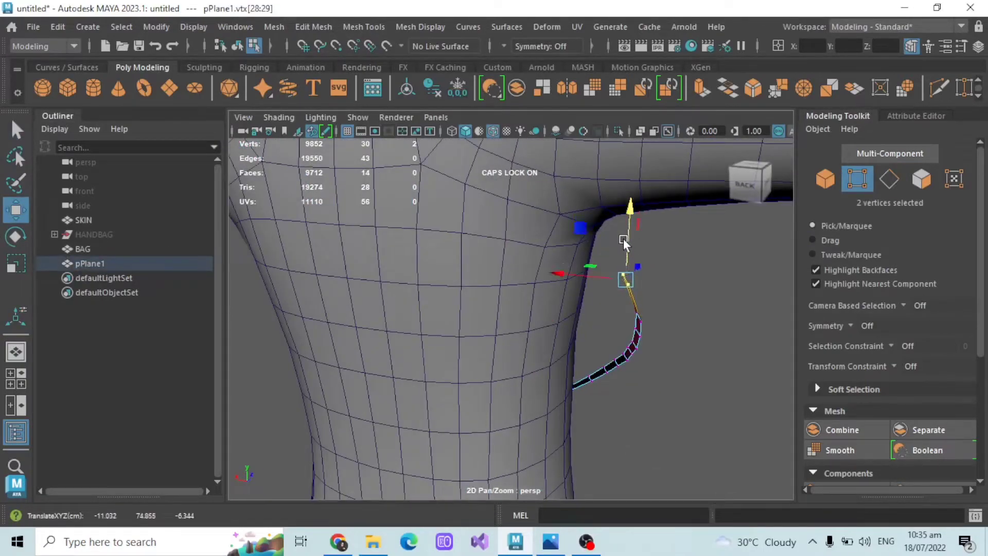
Step: Extrude the strap's end edge by another segment from beneath the arm toward the avatar's back
left_click(889, 179)
left_click_drag(685, 314, 598, 360, "alt")
left_click(584, 357)
left_click(538, 354)
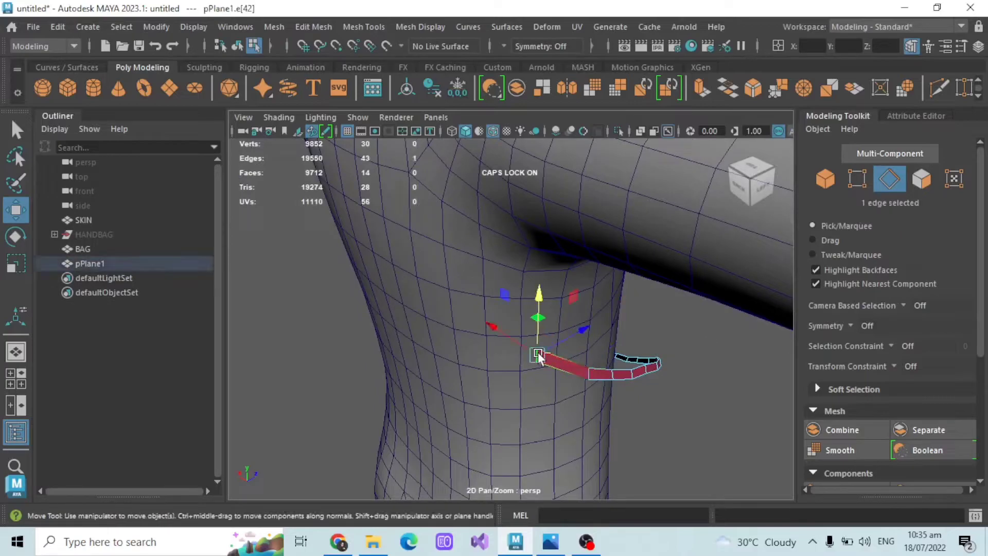
key("ctrl+e")
left_click_drag(519, 350, 677, 328)
scroll(698, 279, "down", 5)
left_click(698, 279)
left_click_drag(698, 279, 206, 292, "alt")
left_click_drag(350, 314, 560, 389, "alt")
Step: Move the strap's two end vertices up behind the armpit and adjust their orientation
left_click(861, 183)
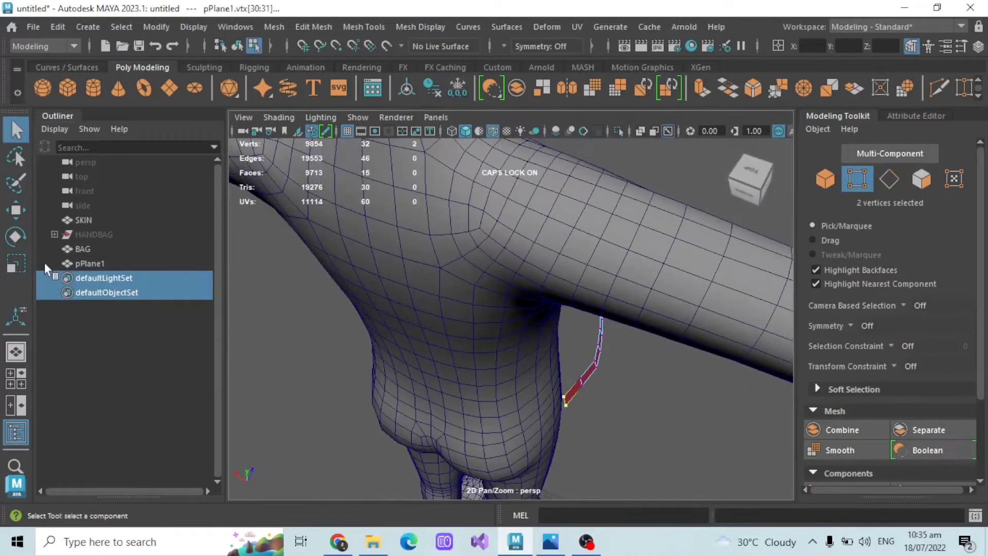
key("w")
left_click_drag(520, 381, 181, 274, "alt")
key("e")
left_click_drag(450, 280, 703, 303, "alt")
key("ctrl+z")
key("b")
left_click_drag(576, 255, 548, 273)
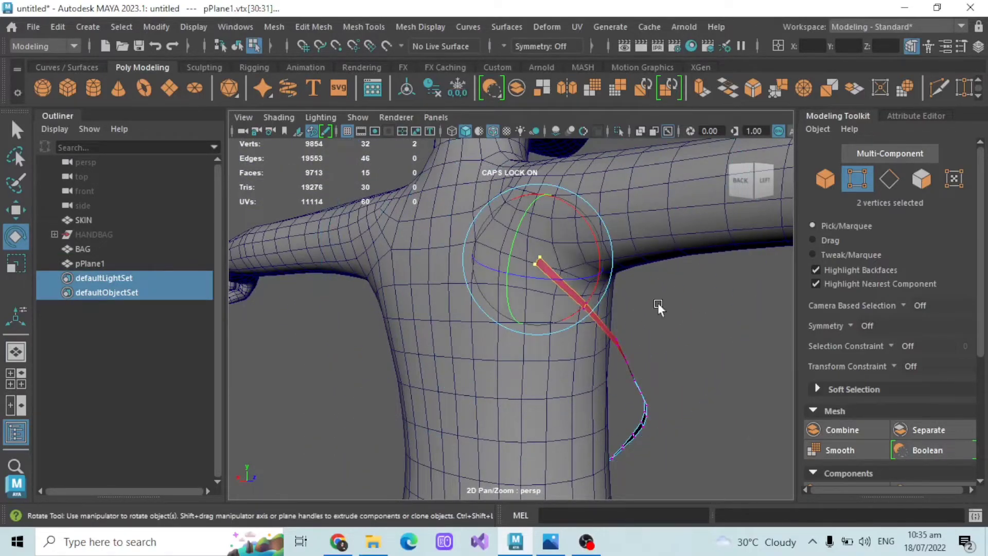
left_click(658, 303)
Step: Reposition the strap's end edge behind the shoulder and extrude it three more times across the back
left_click_drag(658, 302, 620, 326, "alt")
key("F10")
left_click(512, 301)
key("w")
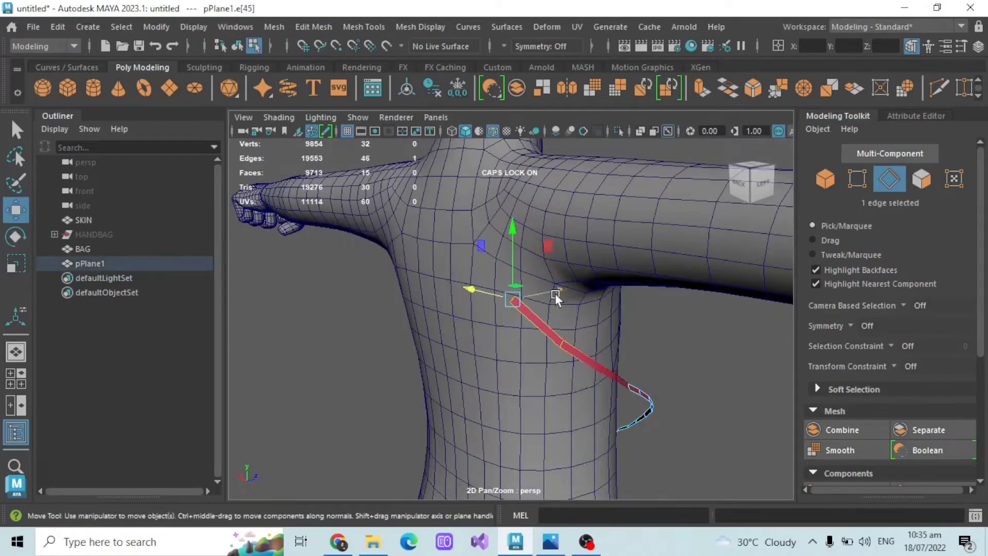
left_click_drag(557, 308, 578, 293, "alt")
left_click_drag(546, 259, 538, 252)
key("ctrl+e")
left_click_drag(519, 289, 496, 260, "alt")
key("ctrl+e")
key("ctrl+e")
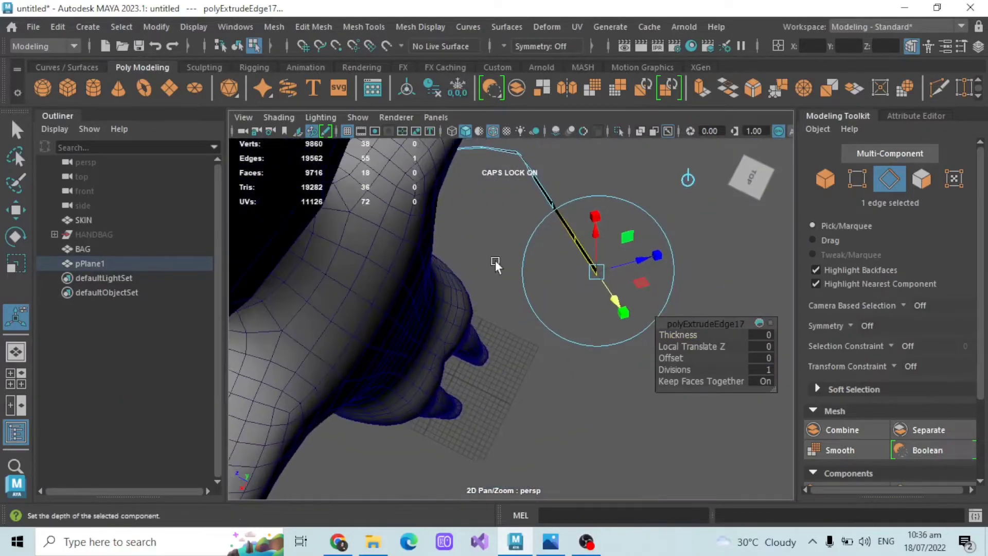
Step: Move the vertices of the three new segments to bend the strap toward the back
left_click(19, 134)
left_click_drag(581, 308, 618, 332, "alt")
left_click(856, 179)
left_click_drag(515, 196, 625, 334)
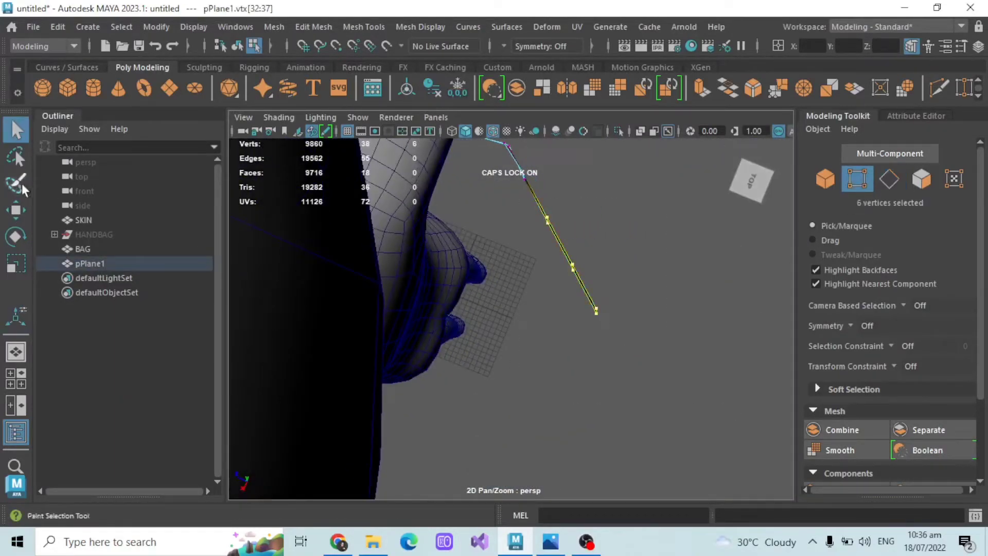
left_click(17, 209)
left_click(640, 258)
left_click_drag(583, 301, 758, 384)
key("b")
Step: Try to rotate the strap's two end vertices
left_click(16, 237)
left_click_drag(599, 261, 608, 262)
key("ctrl+z")
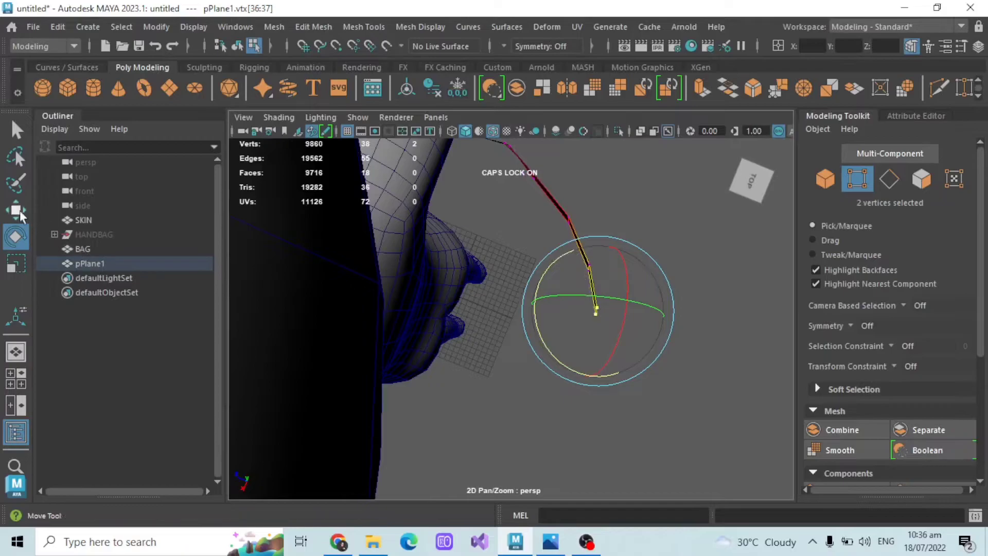
Step: Move the new segments' vertices in successive groups to curve the strap around the back
left_click(21, 215)
left_click_drag(553, 316, 508, 297)
left_click_drag(511, 372, 592, 356, "alt")
left_click_drag(674, 344, 468, 245, "alt")
left_click_drag(513, 204, 603, 217)
left_click(478, 245)
left_click(604, 217)
left_click_drag(473, 190, 577, 277)
left_click_drag(534, 193, 533, 200)
left_click(656, 192)
Step: Shift the upper strap vertices across the back using soft selection
left_click_drag(656, 191, 399, 163, "alt")
left_click(609, 331)
left_click_drag(589, 341, 589, 340)
key("b")
left_click_drag(442, 272, 430, 270)
left_click(584, 350)
Step: Try to shift a larger group of upper strap vertices sideways
left_click_drag(386, 176, 549, 310)
left_click_drag(436, 252, 428, 250)
key("ctrl+z")
key("ctrl+z")
Step: Select the ten vertices of the strap's upper segments and shift them sideways across the back
left_click(421, 196)
left_click_drag(421, 196, 530, 286)
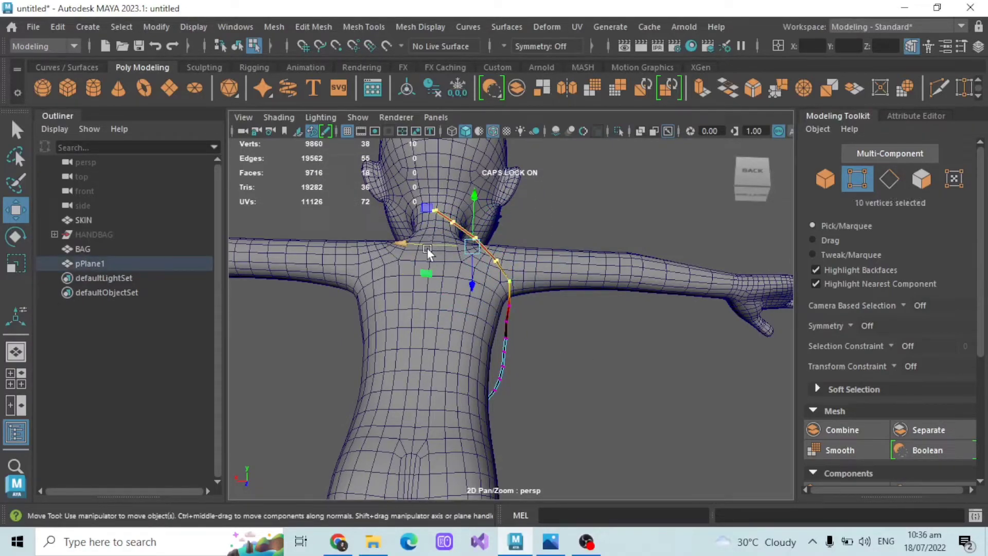
left_click_drag(410, 243, 403, 242)
left_click(571, 344)
left_click_drag(572, 344, 569, 324, "alt")
left_click_drag(526, 334, 731, 258)
Step: Try to pull the strap's upper vertices closer to the avatar's back with soft selection
left_click(533, 343)
left_click(890, 178)
left_click(519, 196)
left_click(856, 180)
left_click_drag(430, 194, 544, 252)
left_click_drag(544, 252, 699, 292, "alt")
key("b")
left_click_drag(572, 263, 605, 265)
left_click_drag(604, 265, 579, 257, "alt")
left_click(388, 295)
key("ctrl+z")
key("ctrl+z")
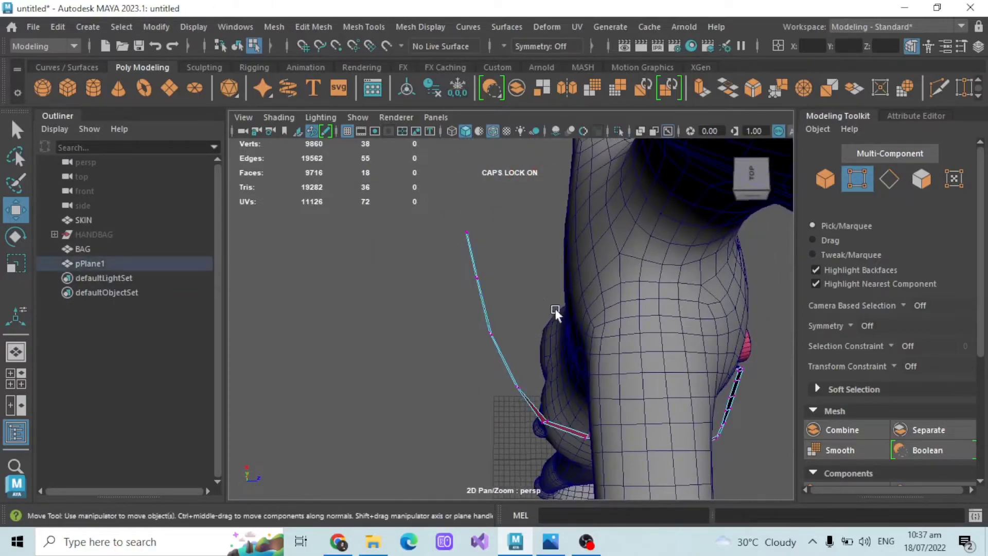
key("ctrl+z")
Step: Lower the strap's upper vertices and move them inward so the segments lie close against the back
left_click_drag(482, 230, 482, 210)
left_click_drag(523, 263, 538, 264)
left_click(433, 238)
left_click_drag(438, 202, 566, 211)
key("b")
left_click(460, 218)
left_click_drag(459, 218, 459, 230, "alt")
key("ctrl+z")
key("b")
left_click_drag(562, 260, 951, 201)
Step: Extrude the strap's end edge by one segment across the upper back and lower the new end slightly
left_click(890, 178)
left_click_drag(509, 268, 535, 291, "alt")
left_click(489, 307)
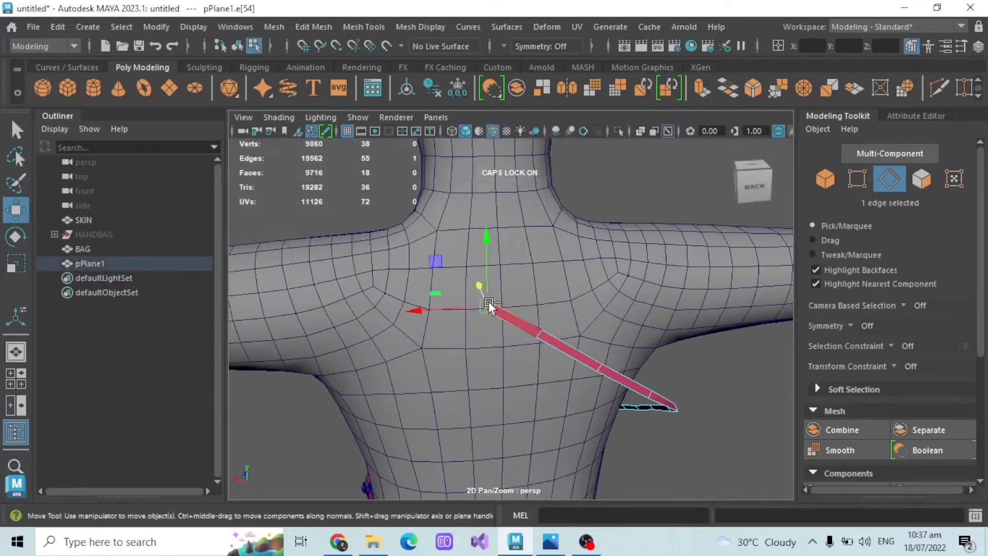
key("ctrl+e")
left_click_drag(465, 281, 451, 270)
left_click(717, 227)
left_click(432, 262)
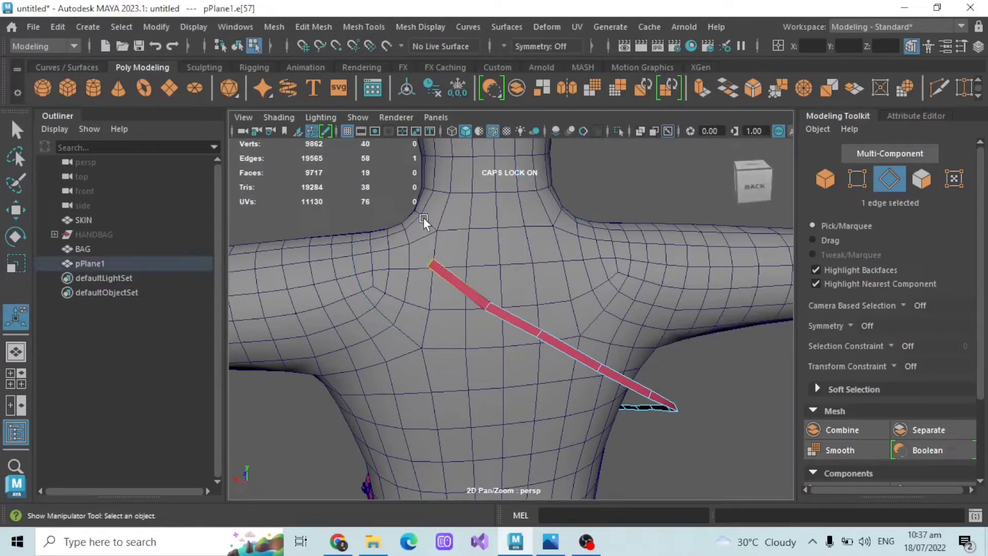
key("w")
left_click_drag(423, 197, 423, 206)
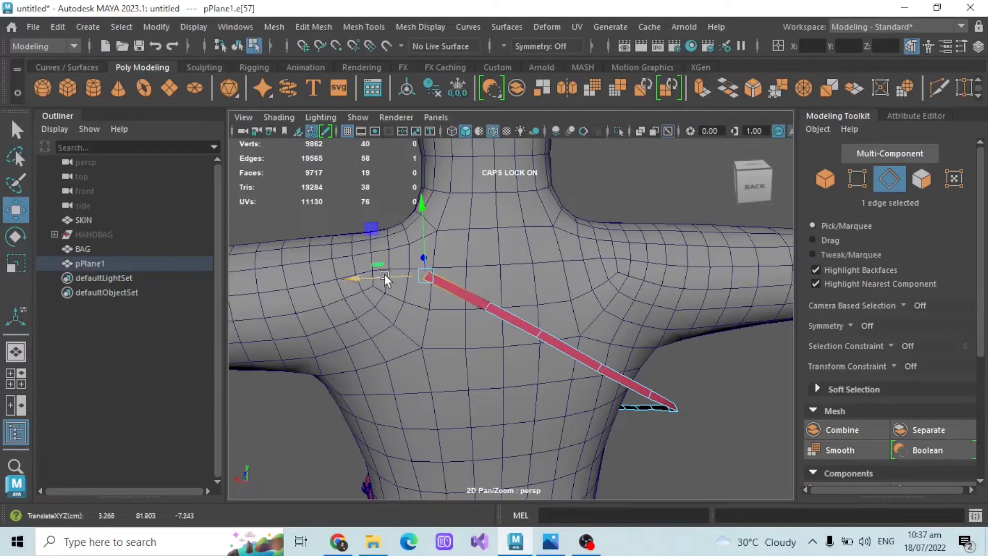
Step: Extrude the strap's end edge by one segment from the upper back toward the shoulder
key("e")
left_click(580, 190)
left_click(426, 273)
key("ctrl+e")
left_click_drag(371, 255, 340, 225)
left_click(12, 202)
middle_click_drag(377, 215, 427, 265, "alt")
left_click(640, 214)
left_click(411, 302)
Step: Extrude the strap's end edge by another segment up to the top of the shoulder and rotate the new end
left_click_drag(406, 250, 543, 291)
key("ctrl+e")
left_click_drag(528, 351, 416, 223)
left_click(642, 274)
left_click(526, 359)
left_click(16, 209)
left_click(15, 236)
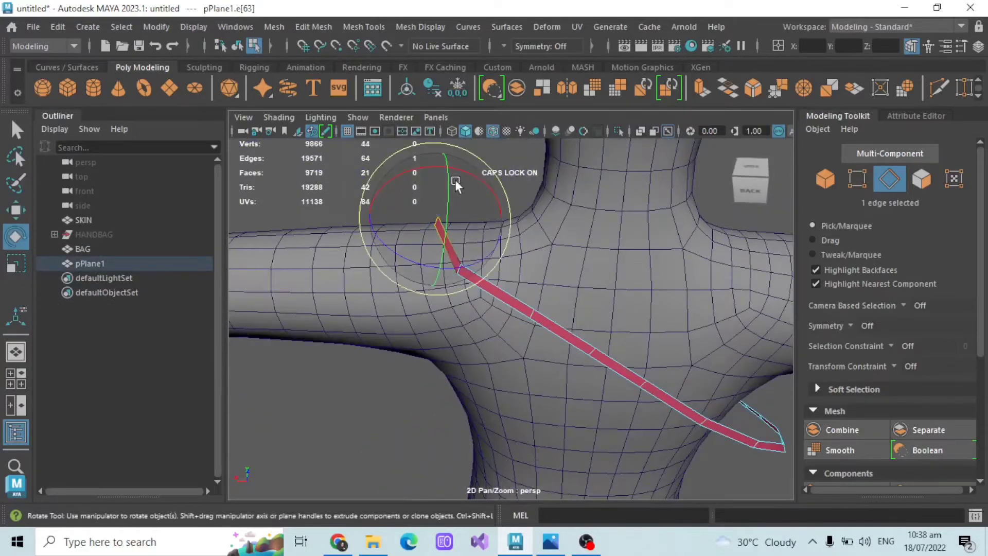
left_click(326, 187)
left_click_drag(664, 227, 725, 231, "alt")
Step: Reposition the vertices of the newest strap segments so the strip continues diagonally over the upper back
key("F9")
left_click_drag(530, 237, 453, 275, "alt")
left_click_drag(381, 248, 353, 298, "alt")
key("w")
left_click(466, 267)
left_click_drag(465, 268, 535, 365, "alt")
left_click_drag(594, 345, 613, 356, "shift")
left_click_drag(618, 219, 633, 303, "alt")
left_click(626, 243)
left_click_drag(572, 304, 498, 230)
Step: Select the strap's end vertices above the shoulder and adjust their position to line up with the rest of the strip
left_click(889, 178)
scroll(590, 308, "up", 3)
left_click_drag(590, 308, 484, 303, "alt")
middle_click_drag(540, 283, 570, 376, "alt")
left_click_drag(569, 376, 405, 366, "alt")
scroll(405, 366, "up", 3)
middle_click_drag(391, 242, 467, 331, "alt")
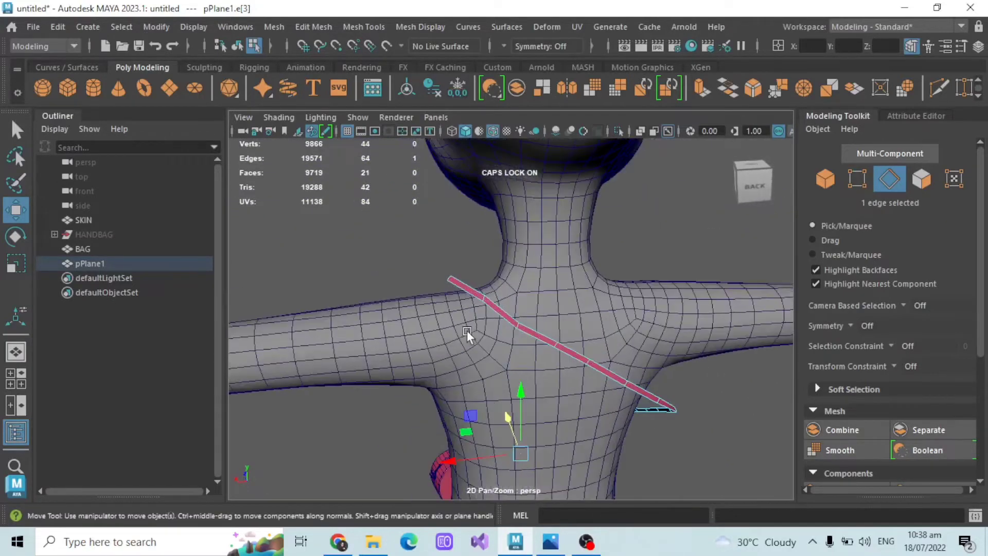
scroll(467, 330, "up", 1)
key("F9")
left_click_drag(486, 291, 439, 247)
left_click(499, 245)
left_click_drag(615, 257, 438, 324, "alt")
scroll(771, 189, "up", 2)
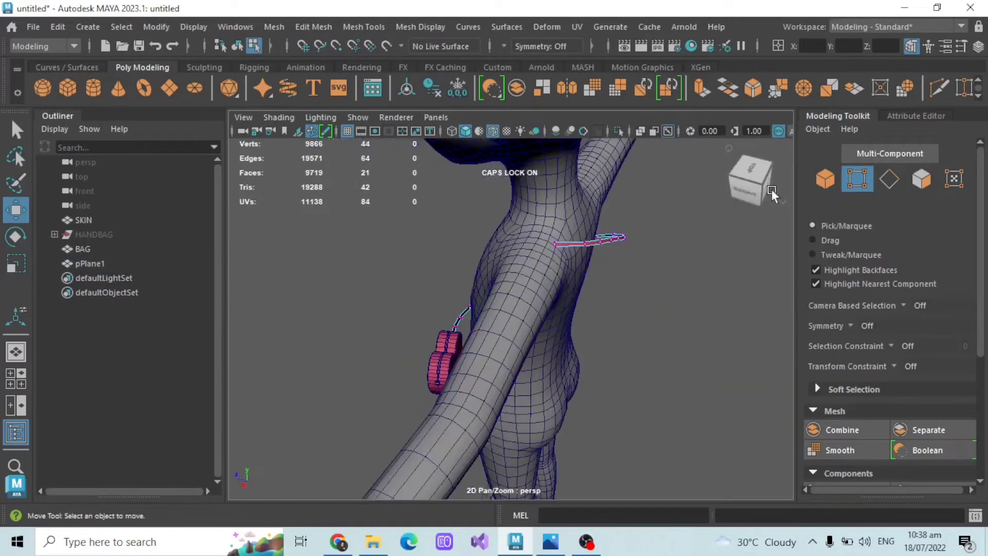
Step: Extrude the strap's end edge by two segments forward over the shoulder
key("F10")
scroll(580, 228, "up", 2)
key("ctrl+e")
left_click_drag(505, 215, 576, 235, "alt")
key("ctrl+e")
left_click_drag(585, 199, 624, 221)
left_click_drag(636, 258, 558, 320, "alt")
Step: Reposition the vertices of the new segments in groups so the strap curves over the shoulder
key("q")
key("F9")
key("w")
left_click(619, 307)
left_click_drag(620, 308, 568, 247, "alt")
left_click_drag(564, 203, 597, 273)
left_click(584, 211)
left_click_drag(513, 333, 547, 371)
left_click_drag(531, 368, 503, 328)
left_click(558, 262)
left_click_drag(558, 262, 568, 312, "alt")
left_click_drag(639, 405, 639, 406)
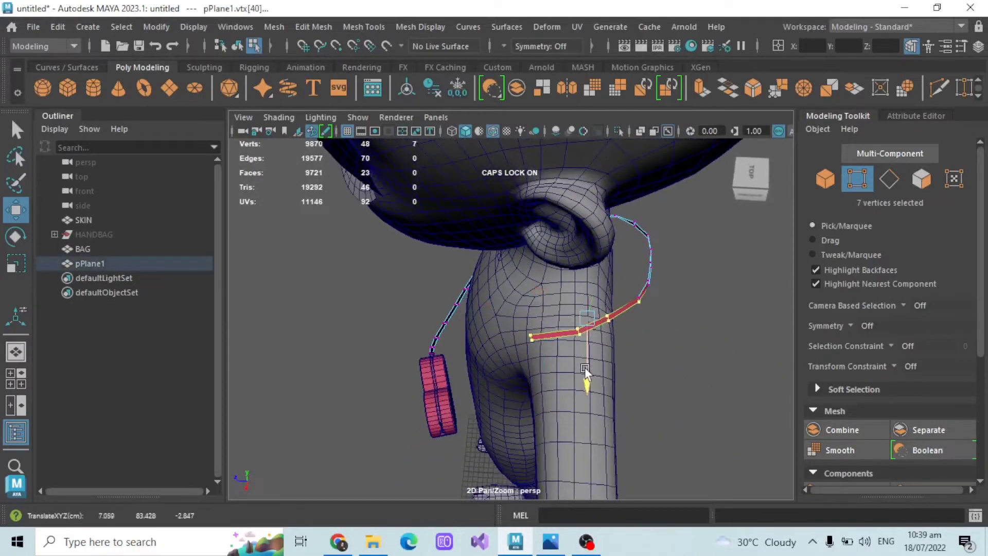
Step: Shift the strap's eight shoulder vertices using soft selection, undo the last change and turn soft selection off
left_click_drag(516, 286, 645, 395)
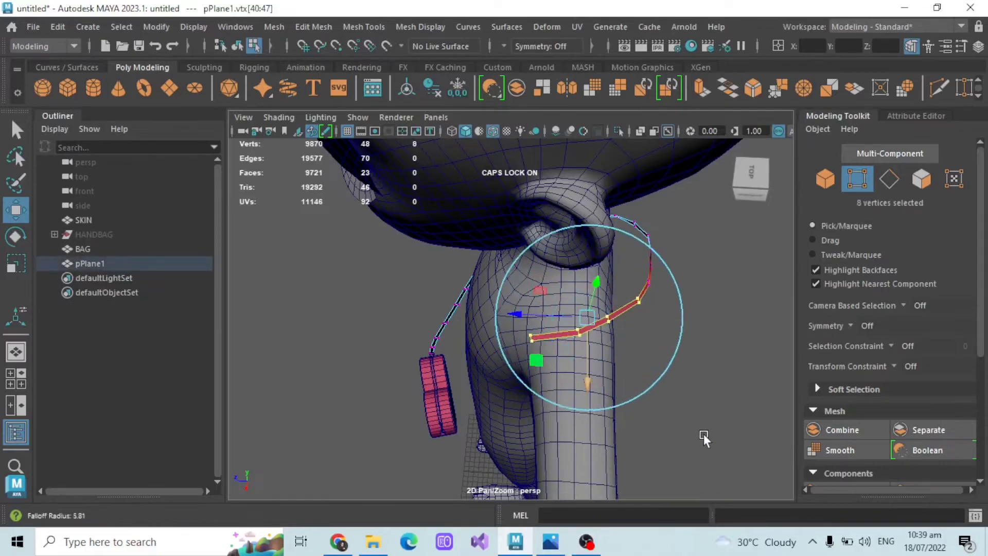
left_click_drag(587, 367, 568, 332)
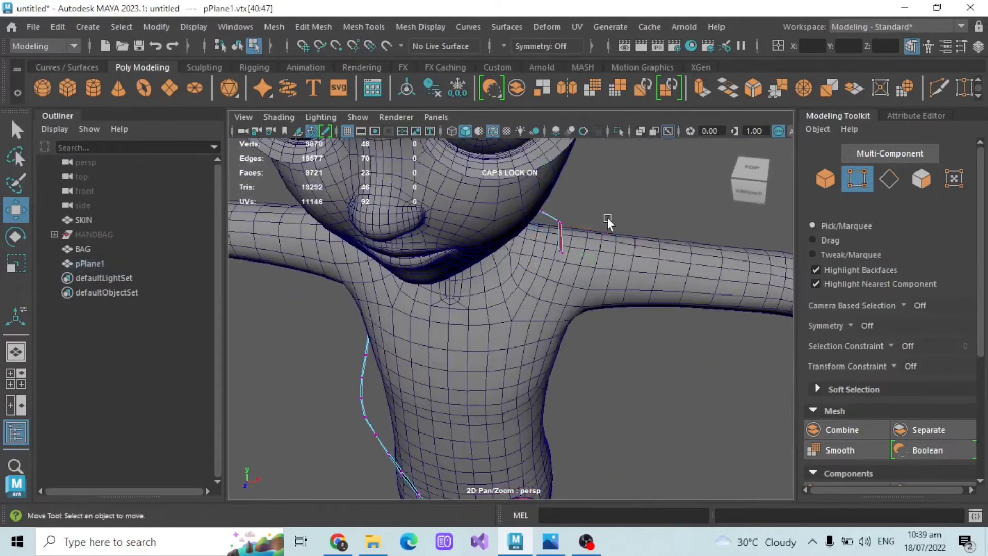
left_click_drag(550, 218, 613, 285)
left_click_drag(607, 247, 591, 263, "alt")
key("ctrl+z")
key("b")
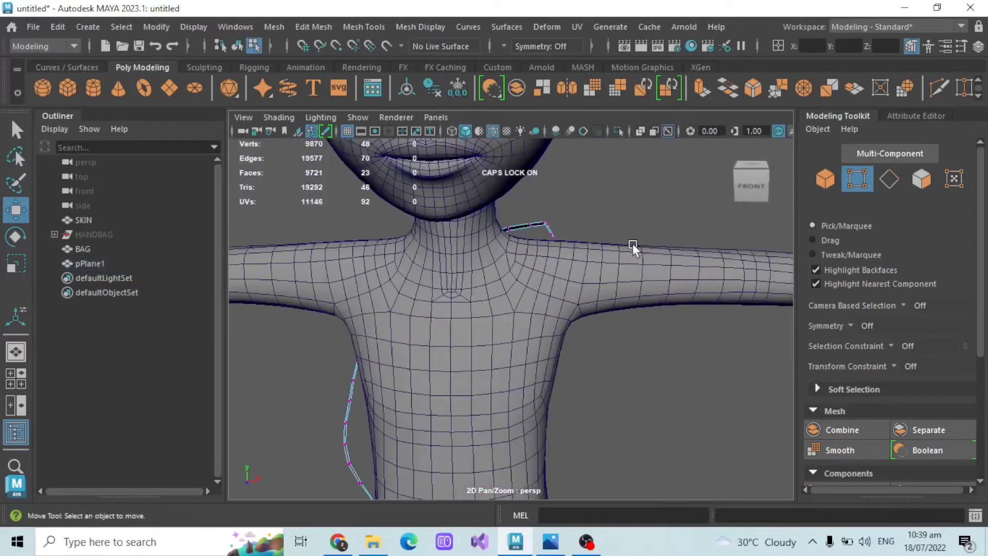
Step: Select the four vertices at the strap's front end and move them to rest on the shoulder
scroll(611, 251, "down", 5)
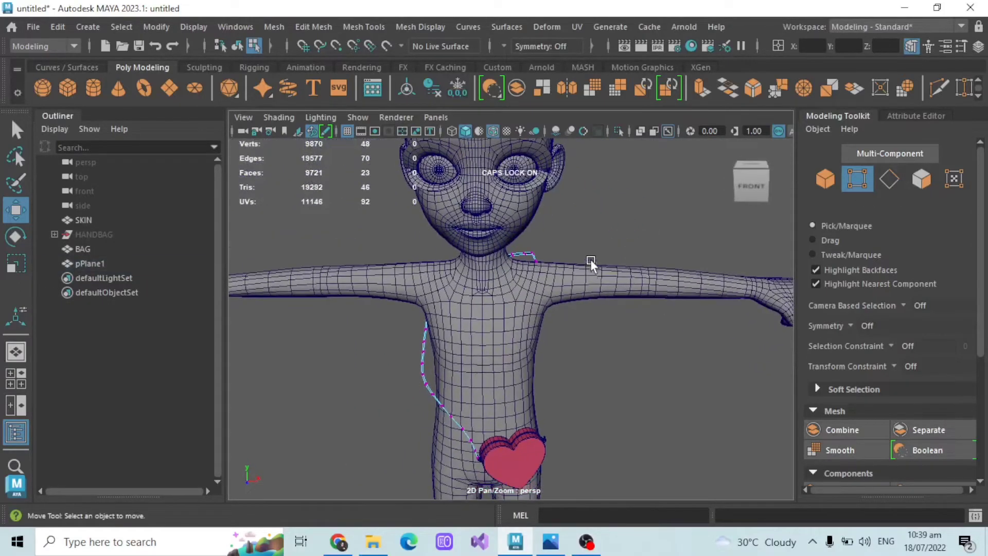
scroll(581, 276, "up", 7)
left_click_drag(570, 312, 567, 297, "alt")
left_click_drag(528, 222, 496, 286)
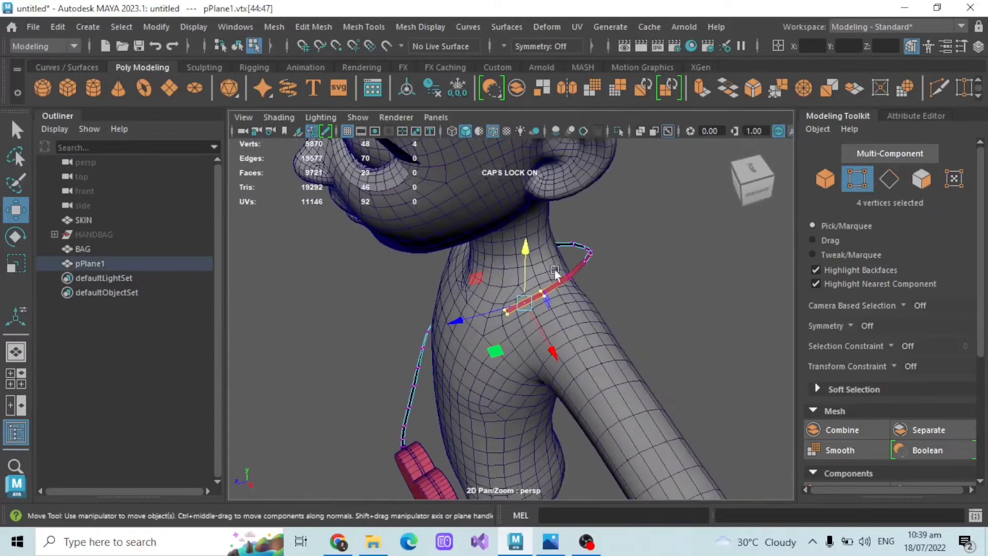
left_click(613, 345)
scroll(613, 345, "down", 4)
scroll(613, 344, "up", 4)
Step: Extrude the strap's front end edge by four segments from the shoulder out over the chest
left_click_drag(603, 268, 561, 274, "alt")
key("F10")
left_click(563, 165)
left_click_drag(563, 164, 647, 250, "alt")
key("ctrl+e")
key("ctrl+e")
left_click_drag(490, 269, 589, 326)
key("ctrl+e")
left_click_drag(447, 295, 377, 334)
key("ctrl+e")
left_click(453, 330)
Step: Select the vertices of the four new front segments, then move and rotate them to start curving down the chest
right_click_drag(558, 263, 360, 276)
left_click_drag(361, 276, 500, 322)
key("w")
left_click_drag(463, 254, 429, 265)
left_click(16, 236)
left_click(16, 210)
left_click_drag(416, 316, 432, 331)
left_click_drag(476, 283, 477, 289)
Step: Rotate and lower the remaining outer vertices of the front segments to continue the downward curve
left_click_drag(377, 310, 482, 375)
left_click(16, 236)
left_click_drag(449, 274, 433, 284)
left_click(17, 210)
left_click_drag(410, 337, 426, 354)
left_click_drag(471, 304, 472, 313)
Step: Lower the strap's outermost front vertices, then shift all eight front vertices back toward the chest
left_click(385, 310)
left_click_drag(387, 312, 471, 368)
left_click_drag(466, 334, 465, 339)
left_click_drag(419, 361, 566, 378)
left_click_drag(565, 369, 526, 423)
key("ctrl+z")
key("b")
left_click(580, 376)
left_click_drag(472, 353, 475, 364)
left_click_drag(418, 382, 428, 380)
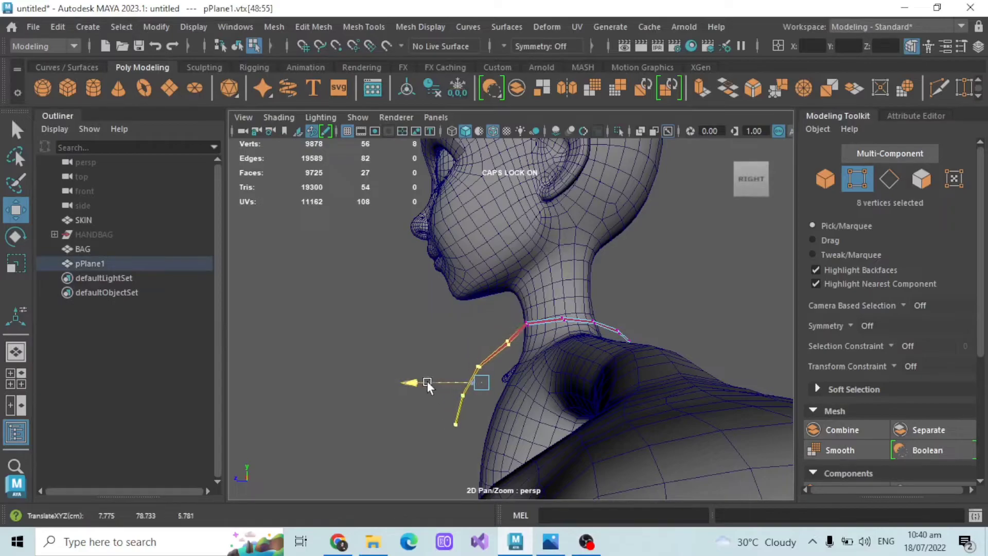
Step: Rotate the strap's eight front vertices to angle the segments on the chest and undo the last adjustment
left_click(497, 316)
left_click_drag(519, 311, 608, 322)
left_click_drag(508, 217, 620, 345)
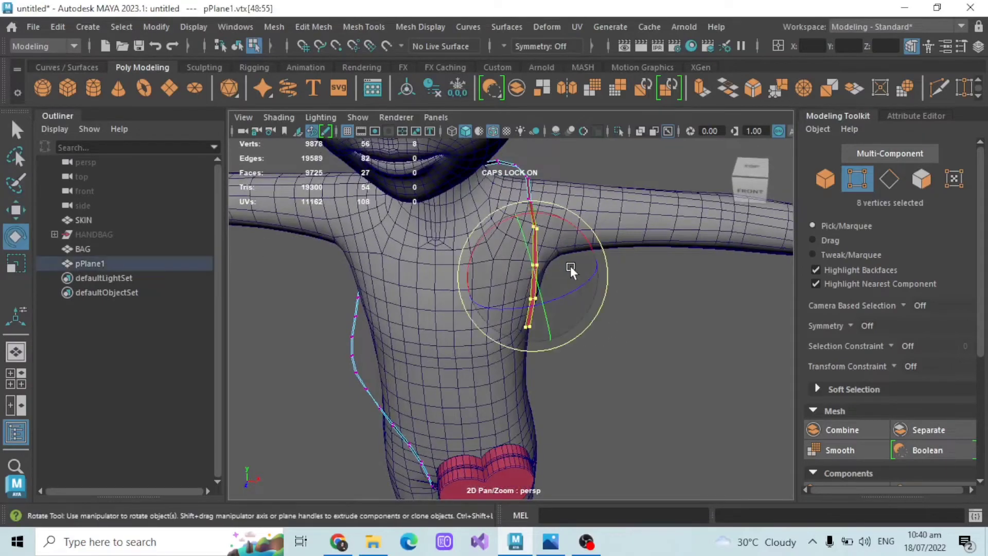
left_click_drag(570, 288, 574, 276, "alt")
left_click(578, 364)
left_click_drag(577, 363, 512, 312)
left_click_drag(573, 324, 610, 308)
key("ctrl+z")
Step: Adjust the height of the two strap vertices above the top of the shoulder
left_click(612, 336)
scroll(581, 288, "up", 4)
left_click_drag(488, 246, 458, 263)
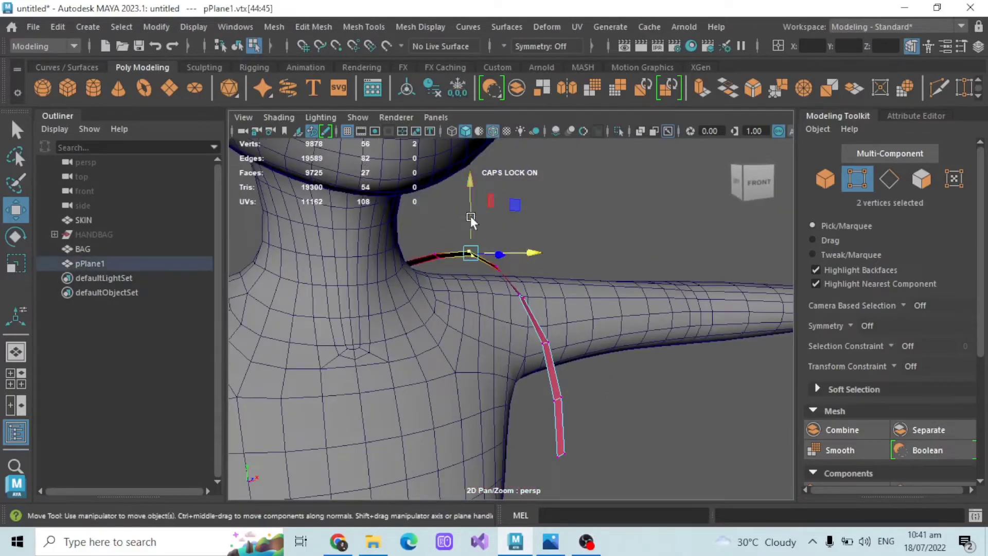
left_click(569, 220)
Step: Select the four strap vertices below the opposite armpit and move them sideways toward the torso
scroll(573, 268, "down", 6)
middle_click_drag(581, 398, 612, 356, "alt")
scroll(497, 347, "up", 5)
left_click_drag(443, 242, 507, 298)
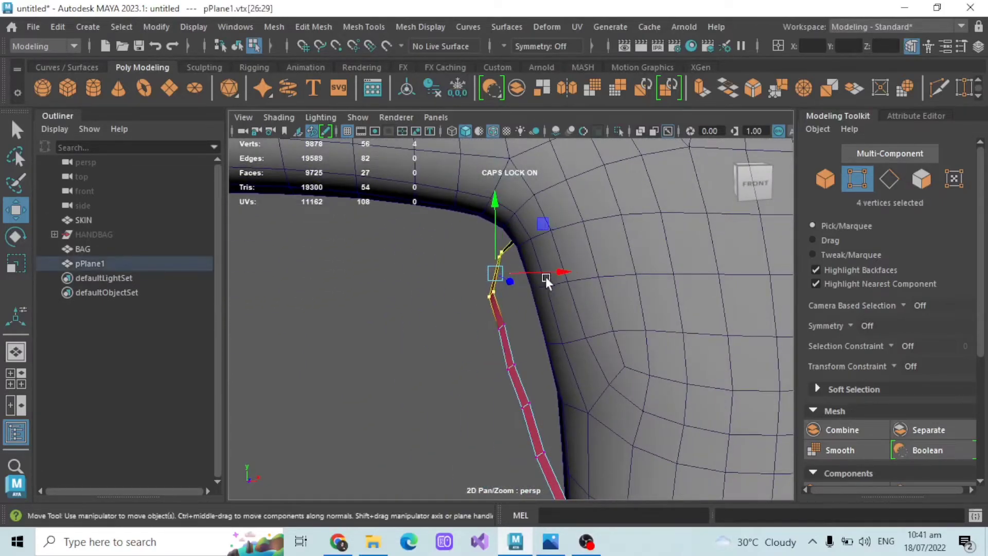
left_click_drag(558, 270, 655, 356, "alt")
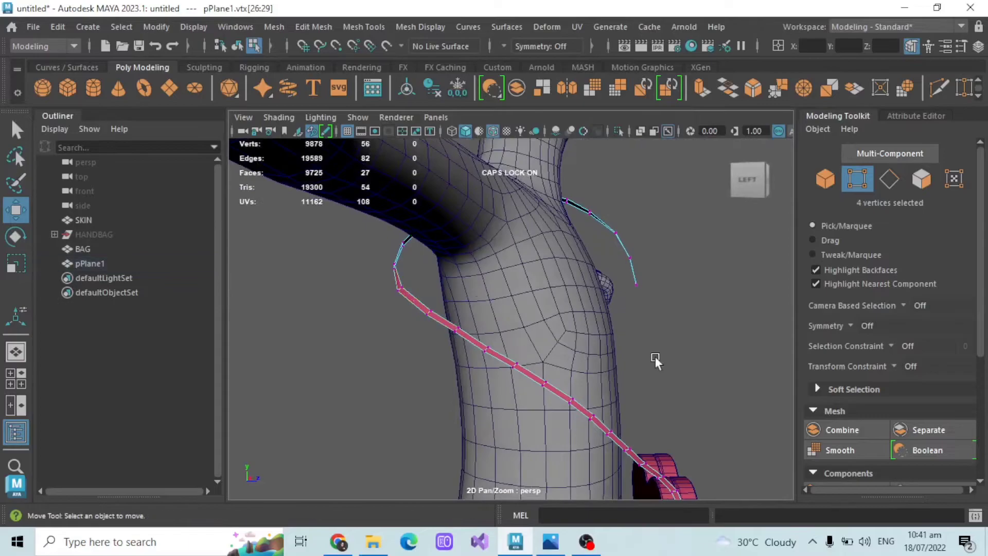
Step: Adjust further strap vertices behind the arm so the strip follows the side of the torso
left_click(655, 356)
middle_click_drag(656, 356, 678, 363, "alt")
left_click_drag(466, 322, 481, 401)
left_click(478, 295)
left_click(630, 363)
scroll(542, 348, "down", 4)
scroll(517, 348, "up", 3)
scroll(481, 400, "up", 3)
left_click_drag(480, 299, 502, 283)
key("e")
Step: Examine the strap's path around the back, shoulder and chest from several angles
left_click(418, 406)
left_click_drag(417, 406, 544, 428, "alt")
scroll(431, 413, "down", 5)
scroll(544, 429, "down", 3)
left_click_drag(649, 391, 546, 383, "alt")
middle_click_drag(654, 341, 585, 428, "alt")
left_click_drag(586, 428, 533, 392, "alt")
scroll(533, 393, "up", 4)
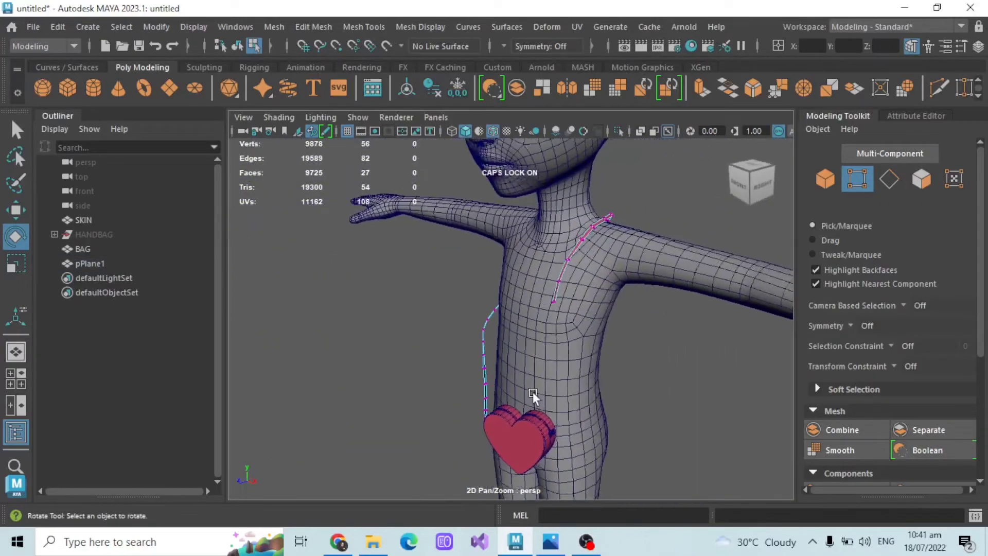
Step: Extrude the end edge of the strap's front section to start another segment down the chest
left_click(889, 179)
scroll(617, 290, "up", 2)
left_click(613, 288)
scroll(610, 298, "down", 1)
left_click_drag(610, 299, 690, 304, "alt")
left_click_drag(341, 318, 431, 366, "alt")
key("q")
key("ctrl+e")
left_click(13, 123)
Step: Select the strap's front end vertices and move them so the new segment runs down the chest
middle_click_drag(587, 267, 572, 354, "alt")
left_click(857, 179)
left_click_drag(463, 453, 368, 399)
middle_click_drag(585, 415, 669, 395, "alt")
left_click(15, 210)
left_click_drag(525, 404, 330, 399)
scroll(508, 411, "down", 3)
Step: Extrude the bottom edge of the chest strap into one more downward segment
key("F10")
scroll(649, 382, "up", 3)
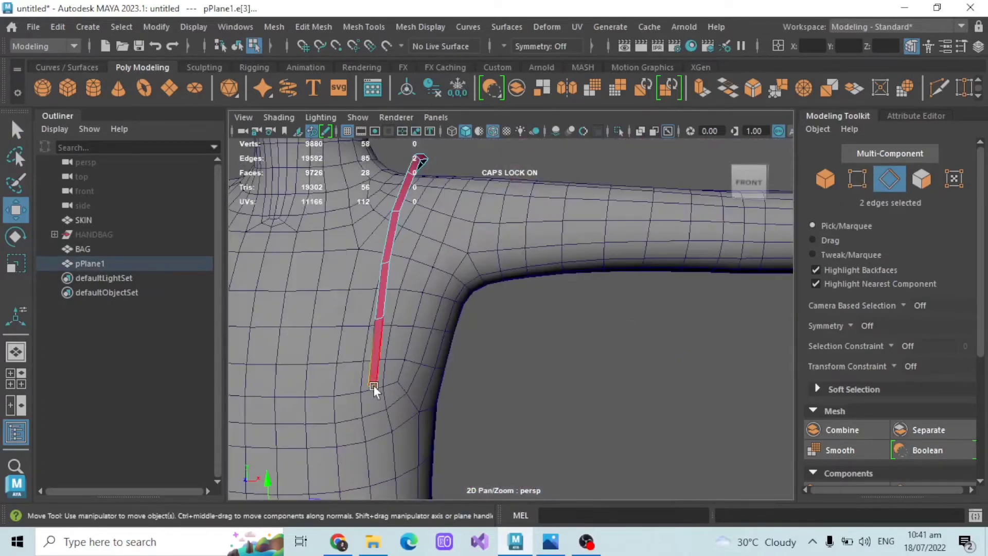
left_click(375, 383)
scroll(375, 385, "down", 3)
key("ctrl+e")
middle_click_drag(484, 415, 508, 334, "alt")
scroll(502, 329, "down", 1)
left_click_drag(457, 330, 463, 361)
Step: Move the end vertices of the new chest segment sideways toward the side of the torso below the armpit
scroll(516, 309, "up", 2)
right_click_drag(517, 310, 458, 309)
left_click_drag(351, 253, 464, 334)
left_click(16, 210)
left_click_drag(473, 289, 484, 289)
left_click(607, 313)
scroll(599, 311, "down", 1)
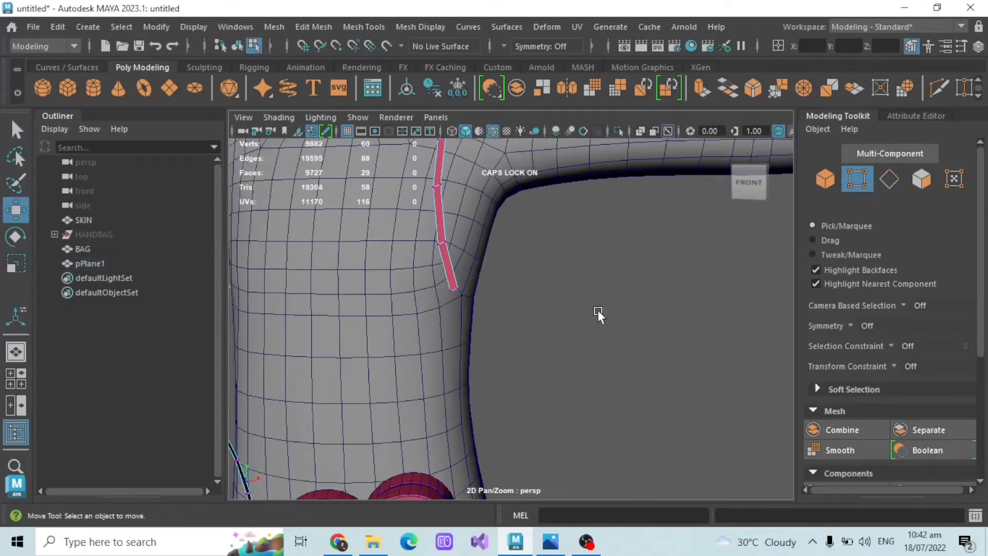
Step: Extrude the strap's lower front edge downward into further segments along the side of the torso
left_click_drag(597, 312, 538, 312, "alt")
left_click(889, 179)
scroll(557, 317, "up", 1)
scroll(557, 317, "up", 1)
left_click(583, 241)
left_click(582, 245)
key("ctrl+e")
left_click_drag(586, 280, 583, 341)
scroll(584, 340, "down", 1)
middle_click_drag(583, 341, 569, 322, "alt")
key("ctrl+e")
left_click_drag(570, 328, 584, 431)
Step: Continue extruding the strap's end edge downward beside the waist toward the level of the heart bag
key("ctrl+e")
middle_click_drag(566, 378, 564, 332, "alt")
key("ctrl+e")
left_click_drag(579, 383, 584, 432)
middle_click_drag(582, 366, 577, 255, "alt")
scroll(585, 313, "up", 1)
left_click_drag(584, 313, 569, 354, "alt")
middle_click_drag(569, 355, 572, 288, "alt")
key("ctrl+e")
left_click_drag(478, 377, 486, 432)
left_click_drag(496, 308, 463, 363, "alt")
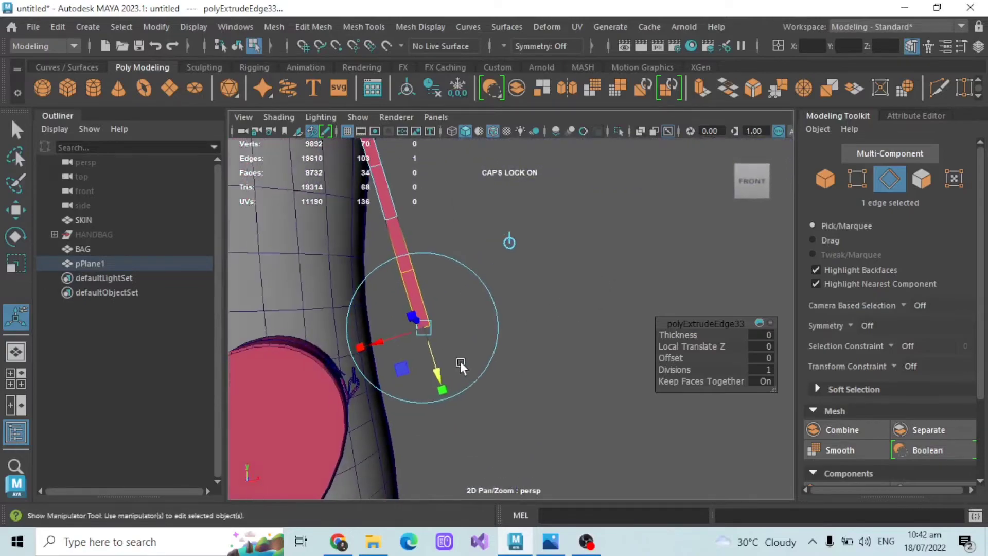
left_click_drag(381, 345, 472, 342)
key("ctrl+z")
left_click(620, 305)
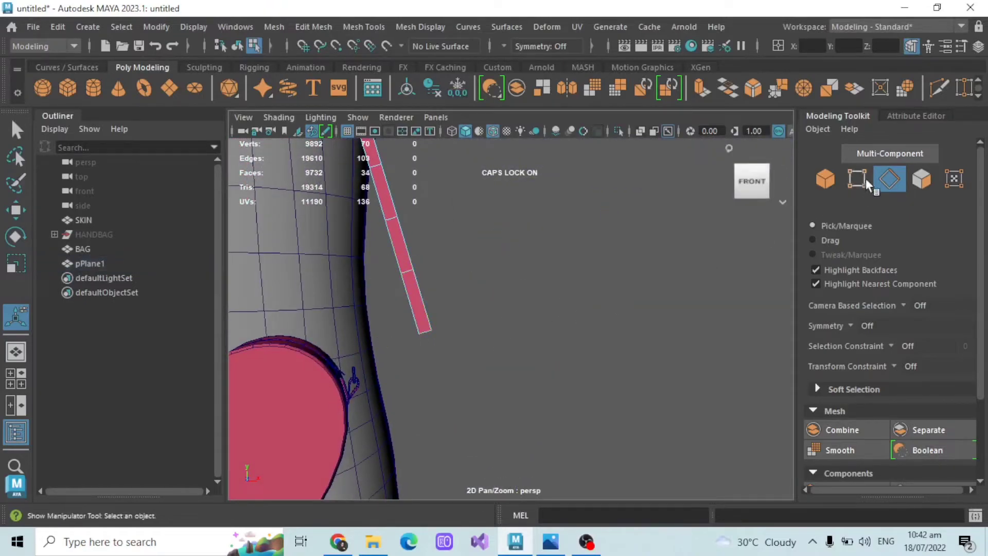
Step: Select the strap's two lowest vertices and move them toward the heart bag with soft selection
left_click(858, 180)
left_click_drag(398, 311, 457, 360)
scroll(456, 361, "down", 5)
key("w")
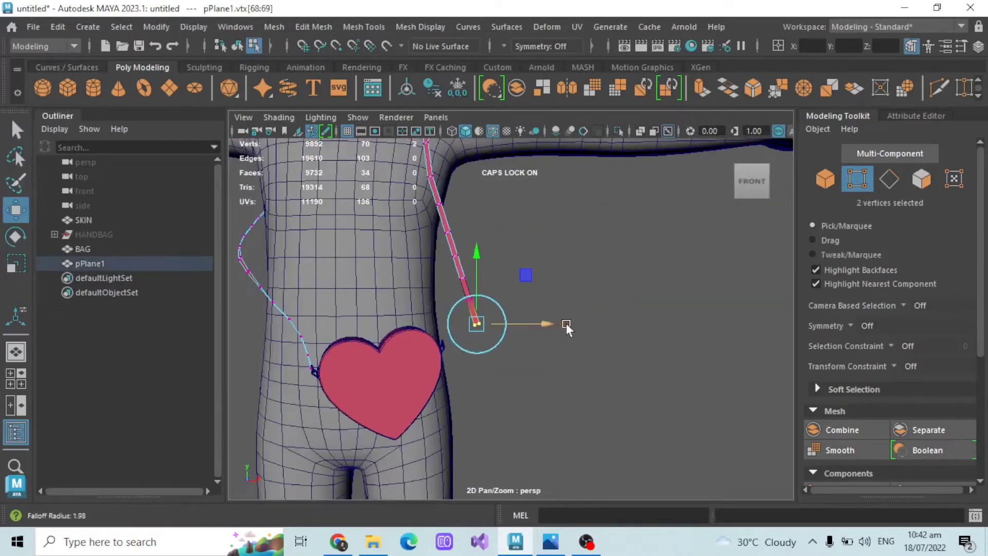
key("e")
left_click_drag(538, 307, 489, 326)
key("w")
scroll(519, 333, "up", 3)
left_click_drag(633, 327, 550, 326, "alt")
middle_click_drag(550, 327, 486, 375, "alt")
left_click_drag(556, 337, 610, 366, "alt")
Step: Rotate the pair of strap vertices beside the torso with a wide soft-selection falloff
left_click(626, 298)
left_click_drag(427, 265, 481, 299)
key("b")
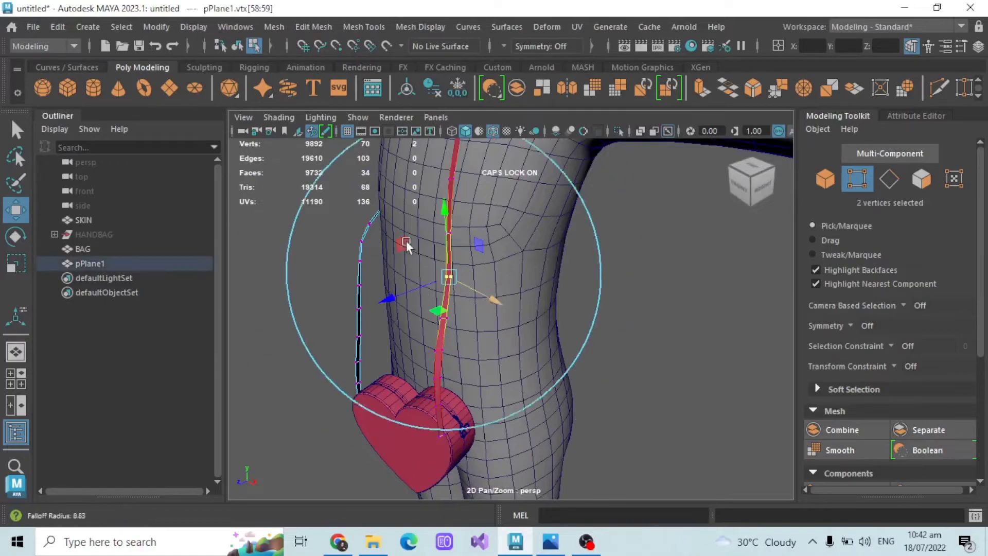
key("e")
scroll(360, 276, "up", 2)
left_click_drag(422, 272, 432, 270)
key("w")
Step: Select the strap's two end vertices and move them across the heart bag toward its side ring
left_click_drag(494, 247, 439, 298, "alt")
scroll(478, 268, "down", 2)
left_click(470, 282)
left_click(638, 285)
middle_click_drag(638, 285, 647, 360, "alt")
left_click_drag(495, 283, 526, 307)
key("e")
left_click(607, 338)
right_click_drag(606, 338, 579, 416, "alt")
scroll(573, 421, "up", 3)
left_click_drag(579, 416, 587, 398, "alt")
middle_click_drag(586, 397, 556, 367, "alt")
left_click_drag(439, 352, 484, 378)
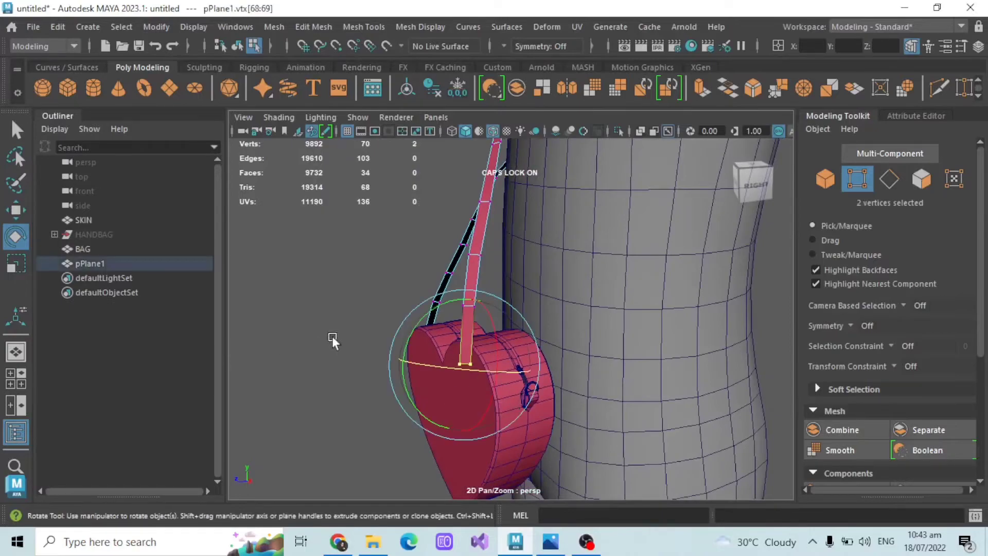
key("w")
key("b")
left_click_drag(410, 364, 517, 377)
Step: Fine-tune the strap's end vertices so the strap ends directly above the ring on the bag's side
left_click_drag(517, 377, 565, 377, "alt")
middle_click_drag(566, 377, 523, 289, "alt")
left_click_drag(453, 222, 453, 231)
left_click_drag(508, 276, 516, 296)
scroll(492, 278, "down", 5)
key("ctrl+z")
key("b")
scroll(577, 298, "up", 3)
key("b")
mouse_move(515, 295)
left_mouse_down()
mouse_move(446, 286)
mouse_move(529, 295)
left_mouse_up()
left_click_drag(529, 295, 591, 288, "alt")
key("e")
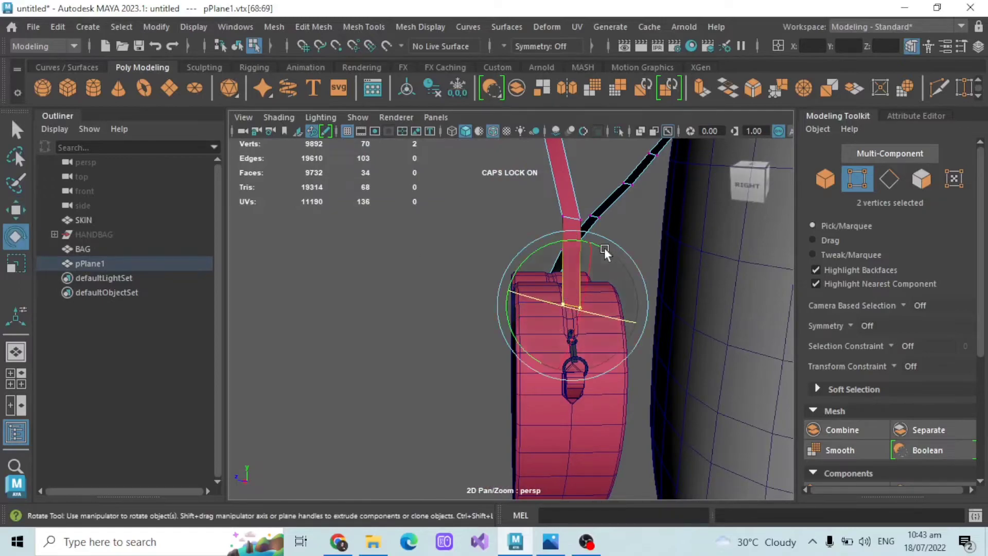
left_click(517, 250)
left_click_drag(518, 249, 499, 283, "alt")
Step: Select the cross edge one segment above the strap's bag end and rotate it in line with the strap
left_click(889, 179)
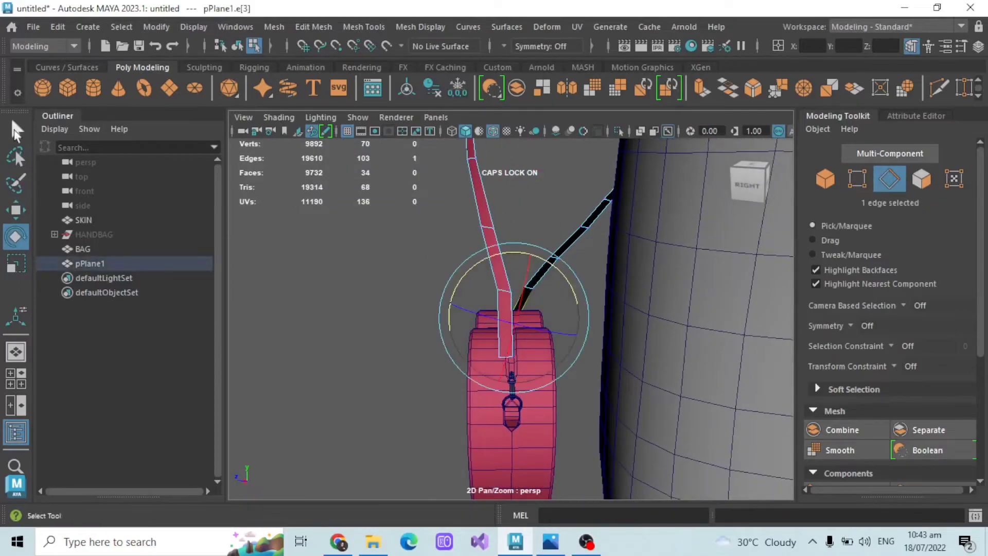
left_click(14, 126)
scroll(493, 270, "up", 3)
left_click(495, 272)
left_click(16, 236)
left_click_drag(557, 241, 530, 225)
left_click(16, 209)
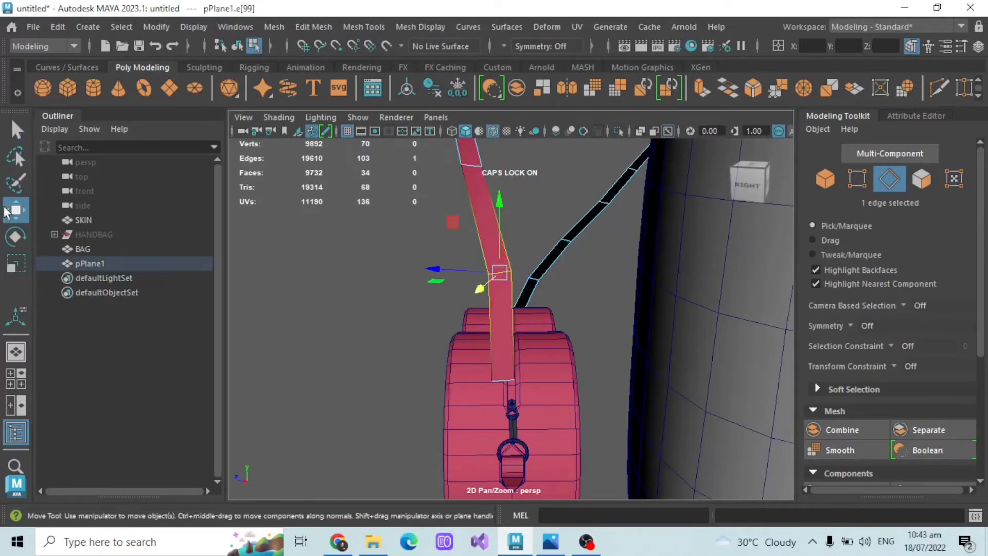
Step: Extrude the strap's end edge one short segment down toward the bag's side ring
left_click_drag(452, 268, 556, 247, "alt")
left_click(857, 179)
left_click(889, 179)
left_click(503, 249)
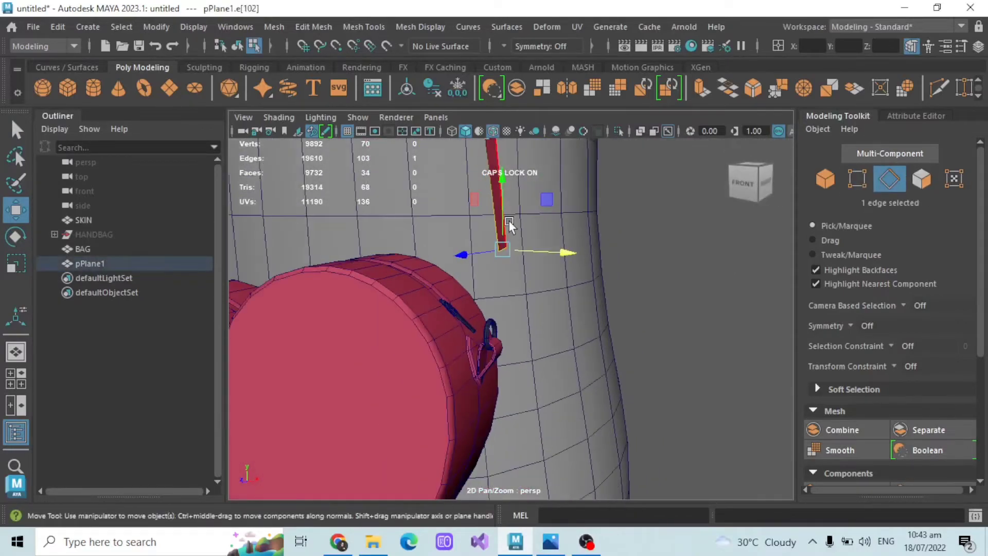
key("ctrl+e")
left_click_drag(510, 309, 482, 343, "alt")
scroll(483, 343, "up", 2)
left_click_drag(493, 274, 496, 297)
key("w")
Step: Move the strap's cross edge near the ring sideways toward the bag
left_click(857, 178)
left_click(889, 178)
left_click(493, 246)
left_click_drag(544, 245, 514, 244)
left_click_drag(618, 289, 565, 347, "alt")
key("e")
key("w")
Step: Select a strap cross edge higher above the bag, then rotate and shift it to smooth the strap's curve
scroll(565, 347, "up", 2)
middle_click_drag(507, 337, 608, 342, "alt")
left_click_drag(489, 340, 464, 324, "alt")
left_click_drag(571, 288, 484, 273, "alt")
left_click_drag(561, 255, 451, 319, "alt")
left_click(493, 315)
right_click_drag(452, 319, 488, 331, "alt")
left_click(484, 329)
key("e")
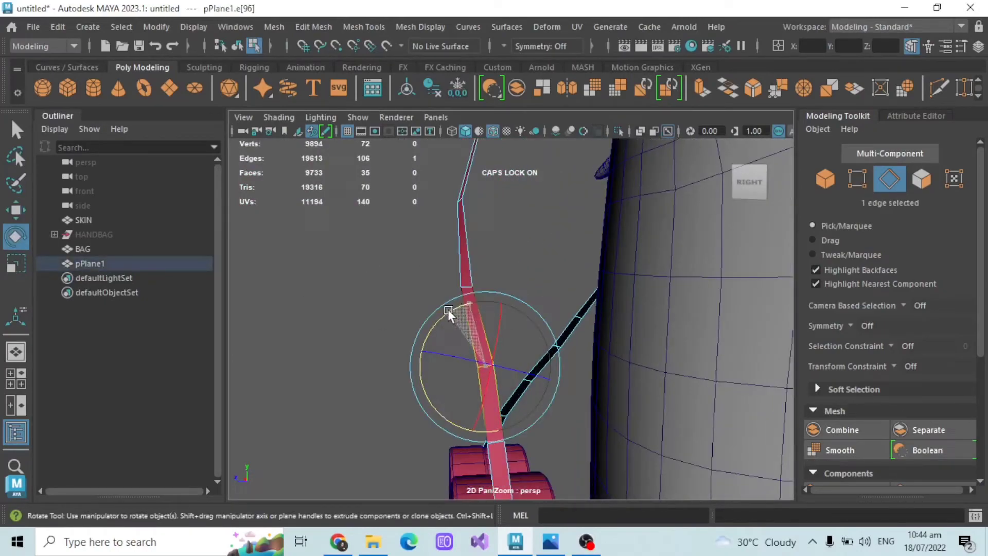
left_click_drag(447, 310, 448, 311)
key("w")
left_click_drag(453, 364, 445, 365)
Step: Select a pair of strap vertices farther up the front strap and rotate them to even out the twist
key("F9")
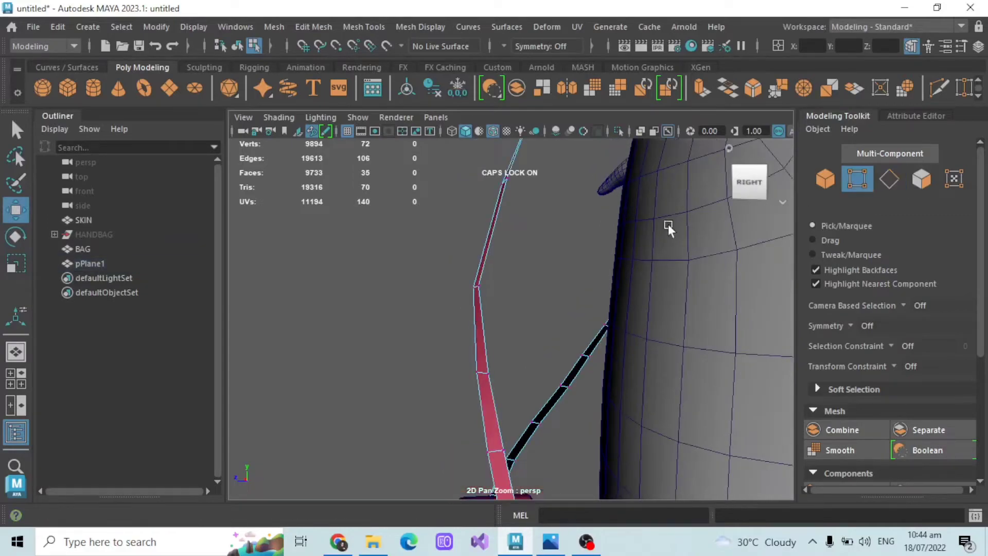
left_click_drag(453, 268, 421, 282)
key("e")
key("w")
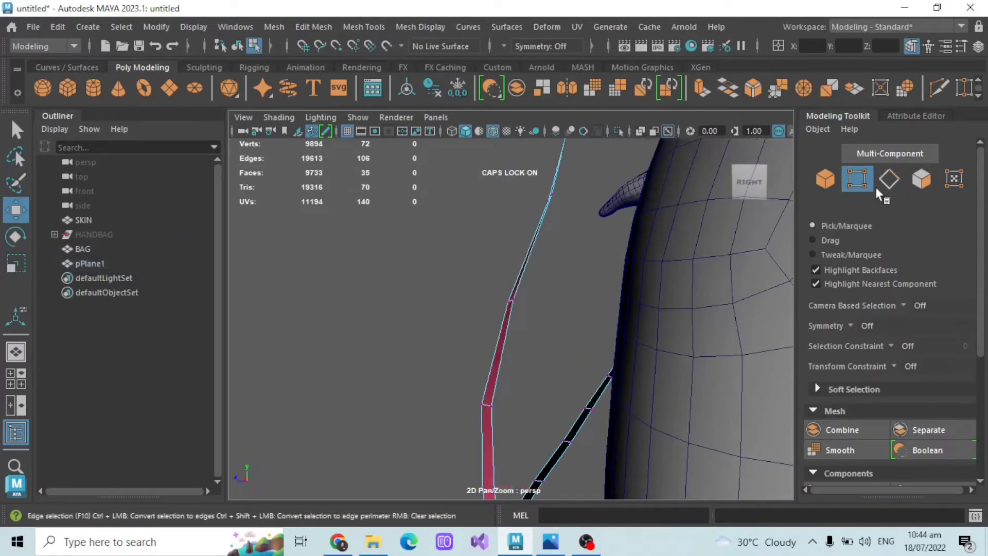
left_click_drag(448, 280, 530, 315)
scroll(530, 315, "down", 4)
scroll(530, 315, "up", 5)
left_click(15, 237)
left_click_drag(482, 275, 500, 280)
left_click(412, 263)
Step: Move the two strap vertices below the armpit inward toward the side of the torso
scroll(412, 264, "down", 3)
left_click_drag(412, 263, 502, 318, "alt")
scroll(538, 279, "up", 4)
left_click(16, 210)
left_click_drag(576, 295, 568, 295)
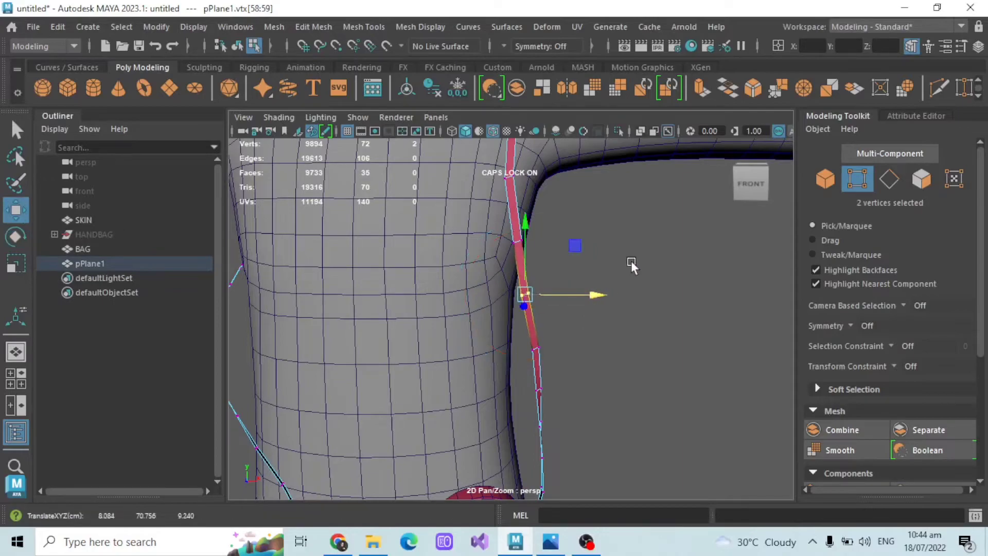
left_click(623, 270)
scroll(618, 275, "down", 4)
key("ctrl+z")
left_click(479, 230)
left_click_drag(480, 230, 564, 274)
left_click(607, 296)
scroll(607, 296, "up", 3)
middle_click_drag(607, 297, 603, 237, "alt")
key("ctrl+z")
scroll(560, 276, "down", 4)
left_click_drag(557, 277, 565, 292)
key("ctrl+z")
left_click(613, 317)
Step: Select the strap vertices beside the torso and set the soft selection falloff for adjusting them
scroll(632, 329, "up", 3)
left_click_drag(632, 328, 515, 288, "alt")
scroll(510, 304, "up", 4)
left_click_drag(485, 335, 533, 357)
key("b")
left_click_drag(452, 345, 462, 345)
left_click(442, 269)
Step: Nudge successive strap vertices beside the torso sideways and slightly downward to smooth the strap's curve
left_click_drag(442, 268, 489, 300, "alt")
scroll(489, 301, "up", 3)
left_click_drag(472, 256, 562, 310)
left_click_drag(477, 286, 487, 285)
left_click(501, 249)
middle_click_drag(501, 250, 484, 285, "alt")
mouse_move(514, 271)
left_mouse_down()
mouse_move(558, 298)
mouse_move(510, 281)
left_mouse_up()
left_click(448, 237)
left_click_drag(448, 237, 545, 386, "alt")
left_click_drag(458, 211, 520, 236)
key("ctrl+z")
left_click_drag(453, 262, 498, 285)
left_click(590, 262)
Step: Extrude the strap's lower end edge through the metal ring toward the heart bag
scroll(590, 261, "down", 4)
left_click_drag(590, 262, 490, 350, "alt")
scroll(465, 362, "up", 3)
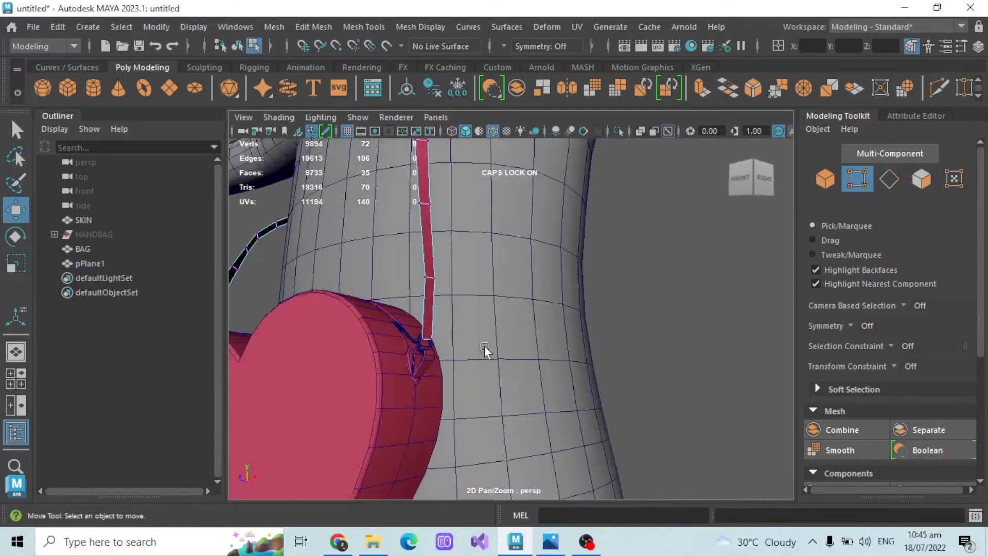
middle_click_drag(490, 351, 551, 366, "alt")
scroll(551, 367, "up", 4)
left_click(890, 179)
left_click(561, 361)
left_click_drag(561, 362, 526, 352, "alt")
key("ctrl+e")
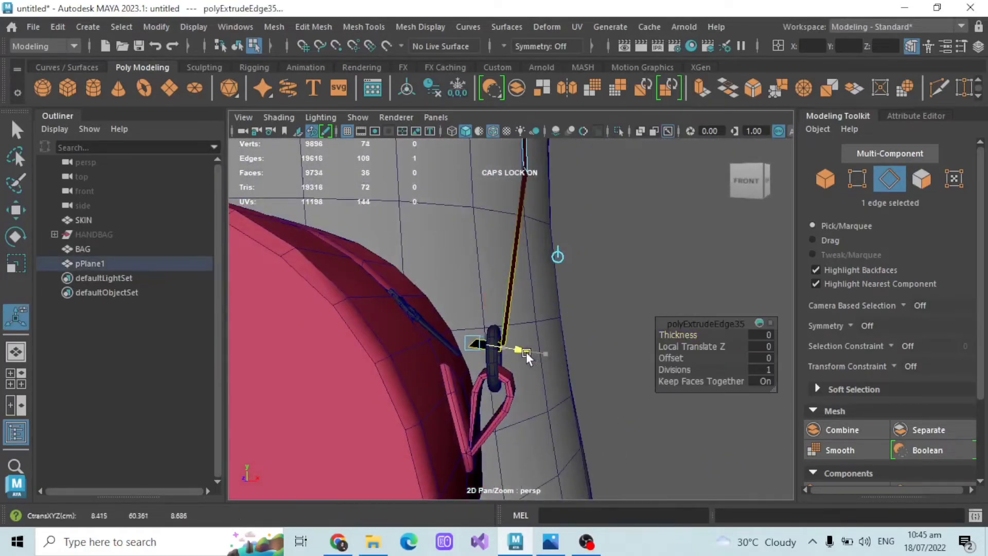
Step: Extrude the new end edge upward past the ring to form the return side of the strap loop
middle_click_drag(526, 352, 550, 366, "alt")
scroll(550, 366, "up", 2)
key("ctrl+e")
left_click_drag(482, 407, 496, 312)
left_click_drag(496, 312, 535, 313, "alt")
left_click_drag(457, 309, 457, 324)
left_click_drag(425, 286, 445, 288)
Step: Reposition the loop's upper end against the strap and extrude its end edge once more
left_click_drag(595, 264, 622, 302, "alt")
left_click_drag(448, 300, 611, 401)
key("w")
left_click_drag(518, 374, 580, 349)
scroll(576, 384, "down", 3)
key("ctrl+e")
left_click_drag(589, 280, 592, 276)
Step: Shift the strap loop's inner bottom edge toward the ring and its outer bottom edge away from the ring
left_click(733, 211)
left_click(600, 326)
left_click(16, 210)
middle_click_drag(609, 316, 569, 289, "alt")
left_click_drag(569, 289, 514, 336, "alt")
left_click(493, 360)
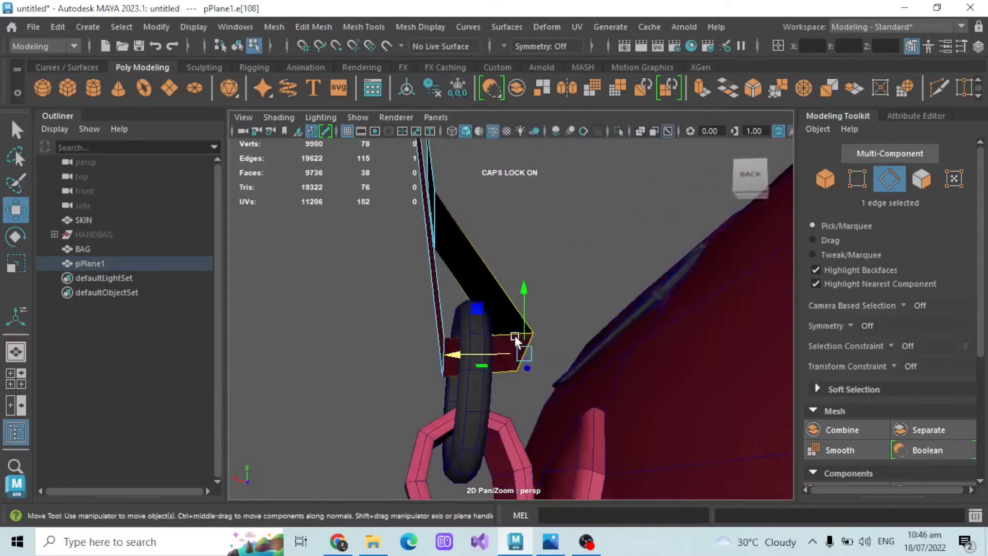
scroll(515, 335, "up", 3)
left_click_drag(480, 368, 462, 367)
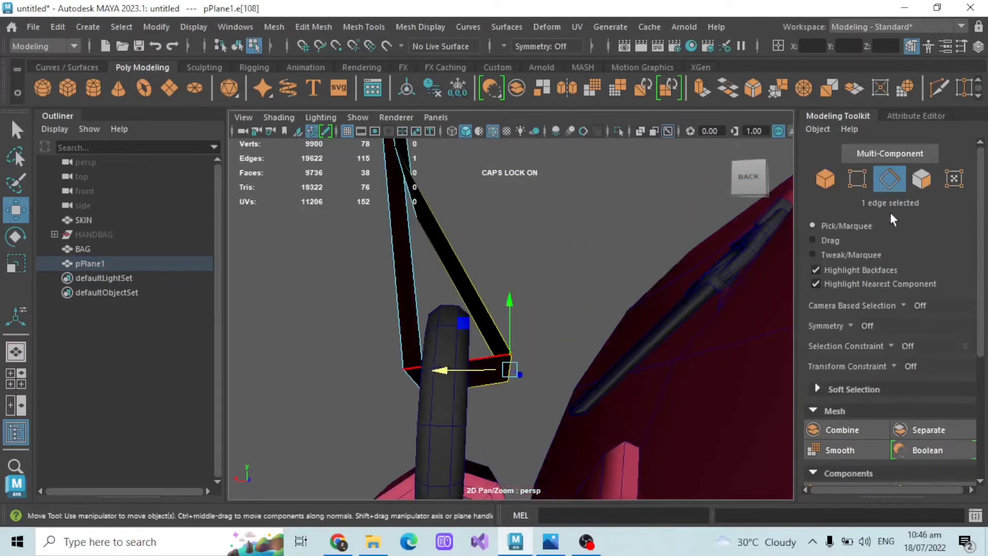
left_click(418, 377)
left_click_drag(381, 377, 363, 376)
Step: Bevel the loop's two bottom edges with a fraction of 0.75 and 2 segments
left_click(512, 366, "shift")
scroll(906, 355, "down", 3)
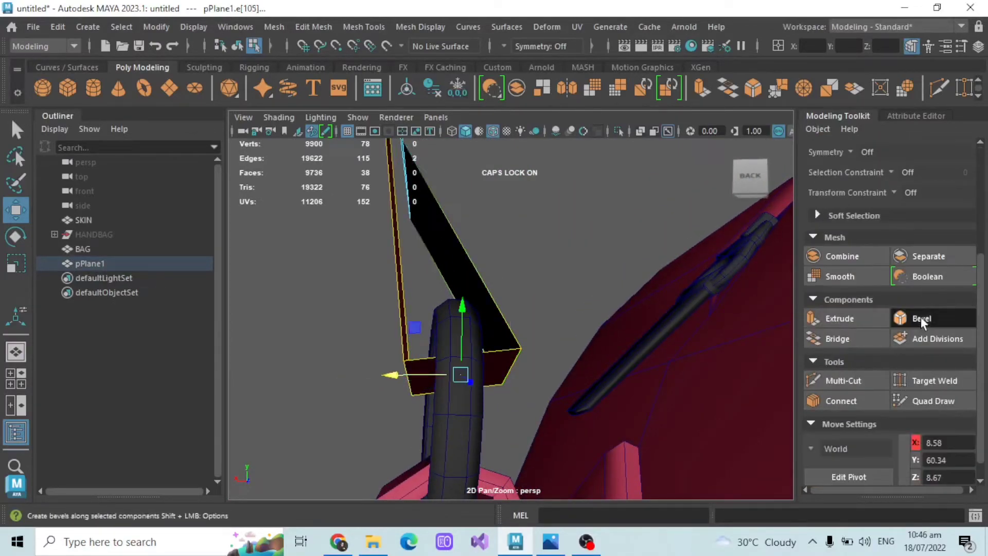
left_click(921, 317)
left_click(731, 334)
type("0.75")
key("Return")
left_click_drag(639, 309, 555, 304, "alt")
left_click(730, 346)
type("2")
key("Return")
left_click_drag(618, 242, 577, 206, "alt")
scroll(577, 206, "down", 3)
left_click(578, 206)
Step: Extrude the end edge at the strap's opposite end through the bag's second ring
scroll(553, 237, "down", 7)
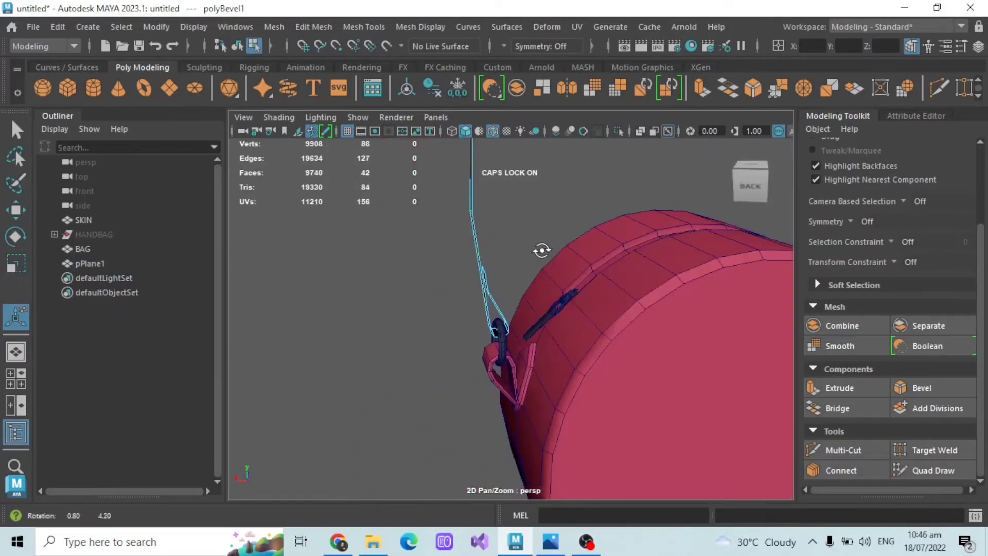
left_click_drag(542, 251, 669, 250, "alt")
left_click_drag(443, 298, 553, 316, "alt")
middle_click_drag(552, 316, 581, 327, "alt")
scroll(580, 328, "up", 5)
left_click_drag(581, 328, 608, 351, "alt")
scroll(607, 351, "down", 6)
scroll(607, 351, "up", 6)
mouse_move(608, 351)
middle_mouse_down("alt")
mouse_move(636, 334)
mouse_move(598, 363)
middle_mouse_up("alt")
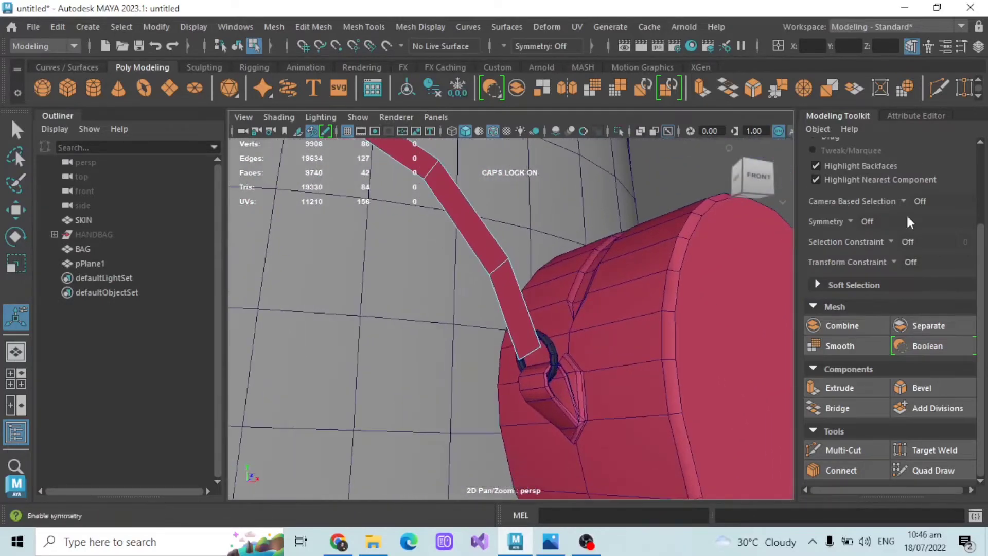
scroll(811, 252, "up", 3)
left_click(537, 355)
left_click_drag(536, 355, 669, 342, "alt")
middle_click_drag(669, 342, 540, 398, "alt")
scroll(538, 397, "up", 3)
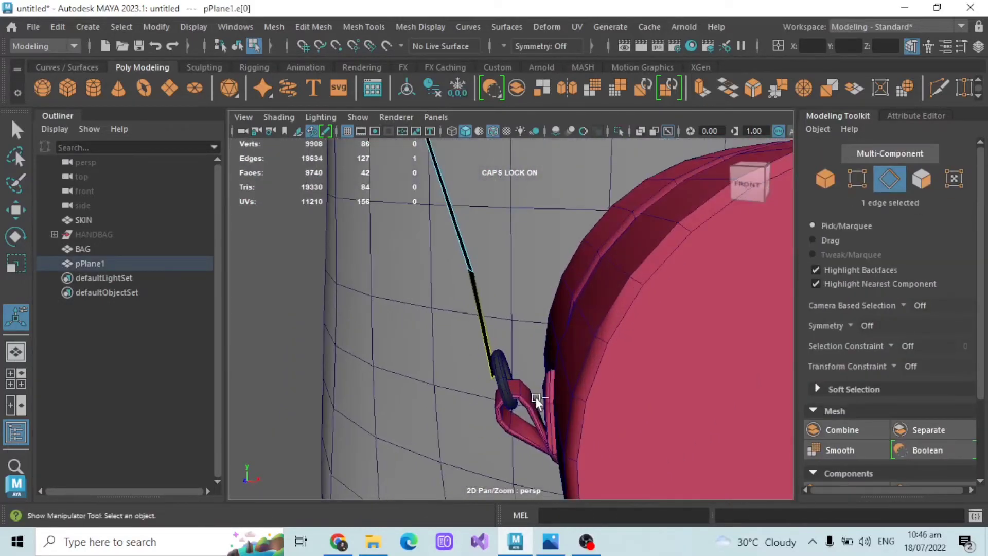
key("ctrl+e")
left_click_drag(449, 387, 475, 381)
Step: Extrude the second loop's end edge upward past the ring and move it closer to the strap
key("ctrl+e")
left_click_drag(529, 401, 402, 278)
scroll(504, 342, "up", 1)
scroll(453, 340, "up", 1)
left_click(444, 310)
left_click(540, 320)
key("w")
middle_click_drag(686, 227, 689, 350, "alt")
middle_click_drag(566, 218, 574, 248, "alt")
left_click_drag(575, 248, 549, 252)
Step: Extrude the second loop's upper end edge once more to bring it back against the strap
left_click_drag(549, 251, 458, 415, "alt")
middle_click_drag(458, 414, 497, 183, "alt")
scroll(461, 327, "up", 3)
left_click_drag(460, 327, 527, 336, "alt")
key("ctrl+e")
left_click_drag(453, 294, 419, 235)
scroll(419, 235, "down", 1)
Step: Select the second loop's outer bottom edge and shift it slightly away from the ring
left_click(878, 179)
left_click(858, 179)
left_click(889, 179)
left_click_drag(453, 282, 492, 306, "alt")
left_click(479, 282)
left_click(16, 209)
left_click_drag(492, 306, 481, 269, "alt")
scroll(548, 338, "down", 3)
middle_click_drag(548, 338, 535, 261, "alt")
scroll(557, 260, "up", 4)
left_click_drag(557, 259, 540, 259, "alt")
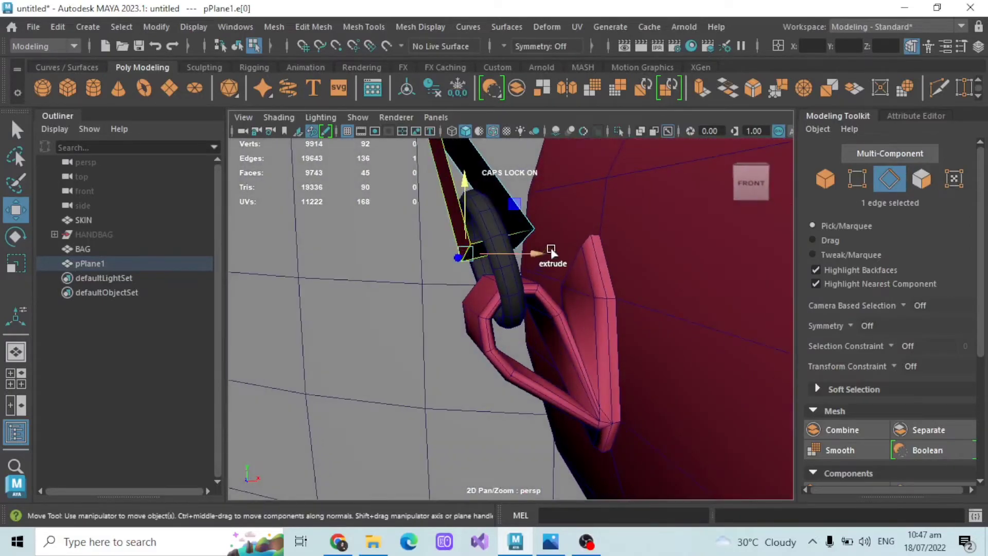
Step: Bevel the second loop's two bottom edges with a fraction of 0.75 and 2 segments
scroll(863, 357, "down", 3)
left_click(931, 313)
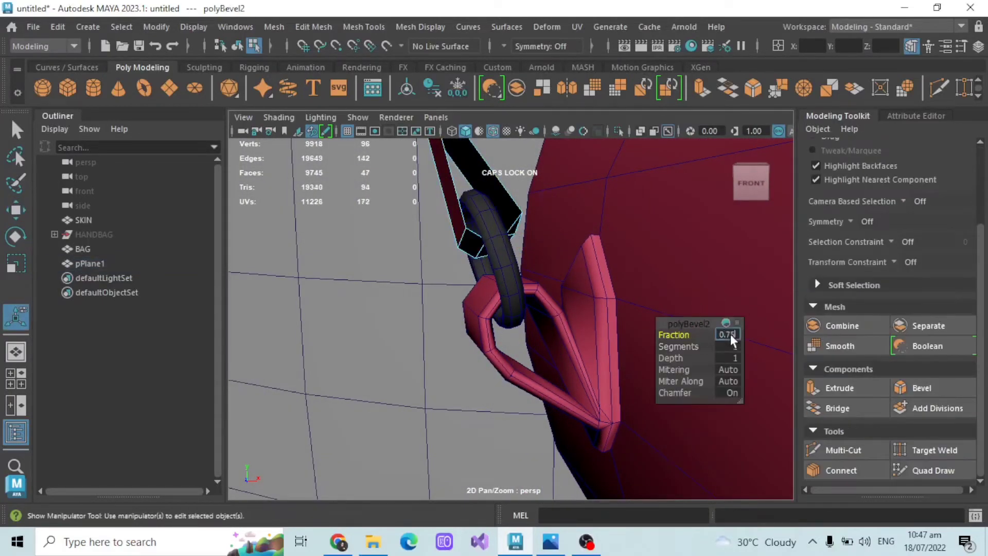
key("Return")
left_click(735, 348)
type("2")
key("Return")
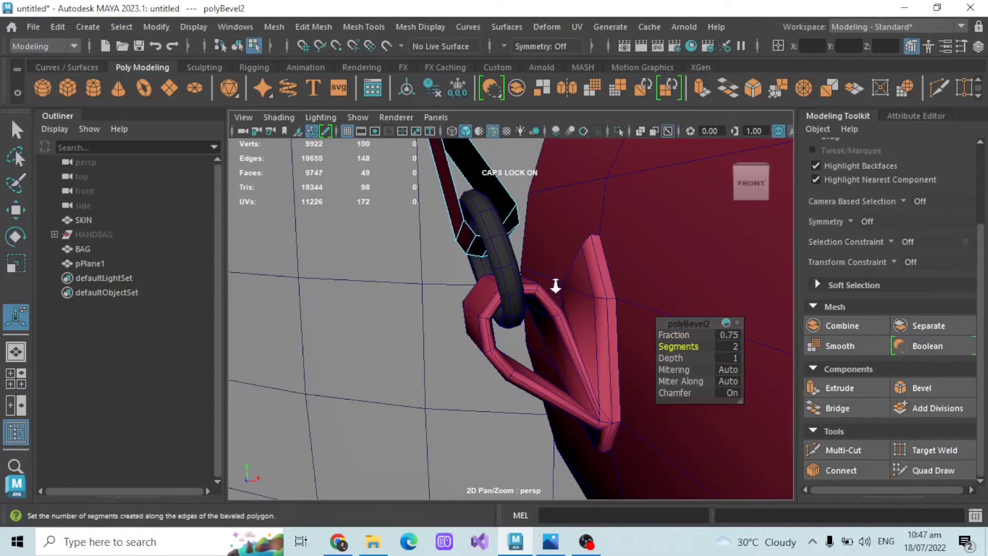
scroll(555, 284, "down", 8)
left_click(607, 274)
Step: Select vertices along the side strap and adjust them with a resized soft selection falloff to smooth its curve
scroll(650, 292, "up", 2)
mouse_move(609, 276)
left_mouse_down("alt")
mouse_move(687, 293)
mouse_move(621, 292)
left_mouse_up("alt")
scroll(651, 292, "down", 4)
scroll(623, 288, "up", 3)
scroll(920, 187, "up", 3)
left_click(857, 179)
scroll(505, 269, "up", 4)
left_click_drag(504, 269, 506, 279, "alt")
left_click_drag(467, 236, 541, 274)
left_click(16, 209)
key("e")
key("w")
scroll(383, 279, "up", 4)
left_click_drag(383, 279, 504, 288, "alt")
key("b")
left_click_drag(512, 290, 522, 295)
key("ctrl+z")
key("b")
left_click_drag(521, 295, 514, 295)
left_click_drag(431, 337, 508, 341)
left_click(415, 385)
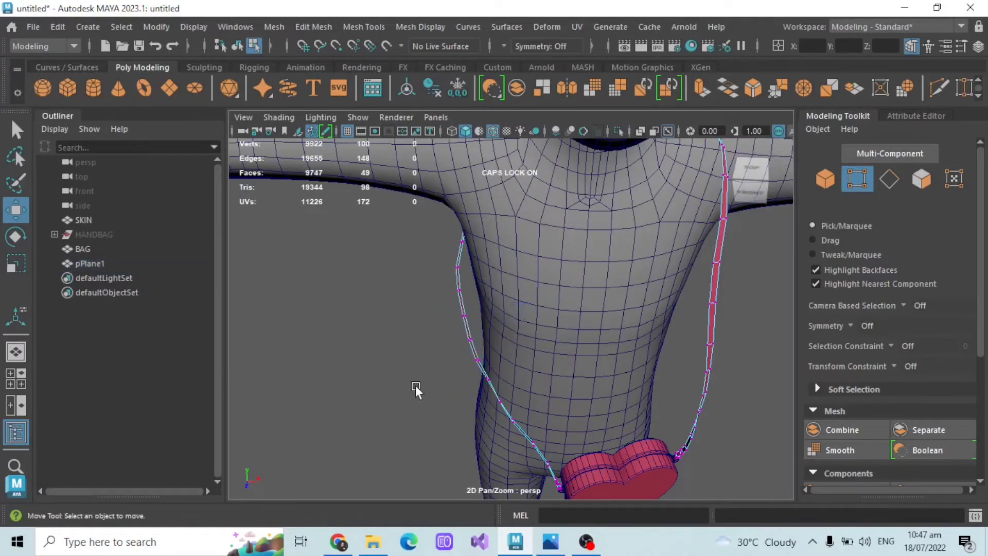
Step: Select vertex pairs where the strap passes beneath the arm and move them to smooth the curve around the side
scroll(414, 385, "up", 3)
middle_click_drag(415, 385, 431, 329, "alt")
left_click_drag(431, 319, 456, 359)
left_click(431, 325)
left_click_drag(431, 325, 490, 392, "alt")
scroll(471, 329, "up", 3)
left_click_drag(475, 357, 513, 377)
scroll(684, 345, "down", 2)
left_click(684, 345)
left_click_drag(684, 345, 521, 381, "alt")
left_click(522, 381)
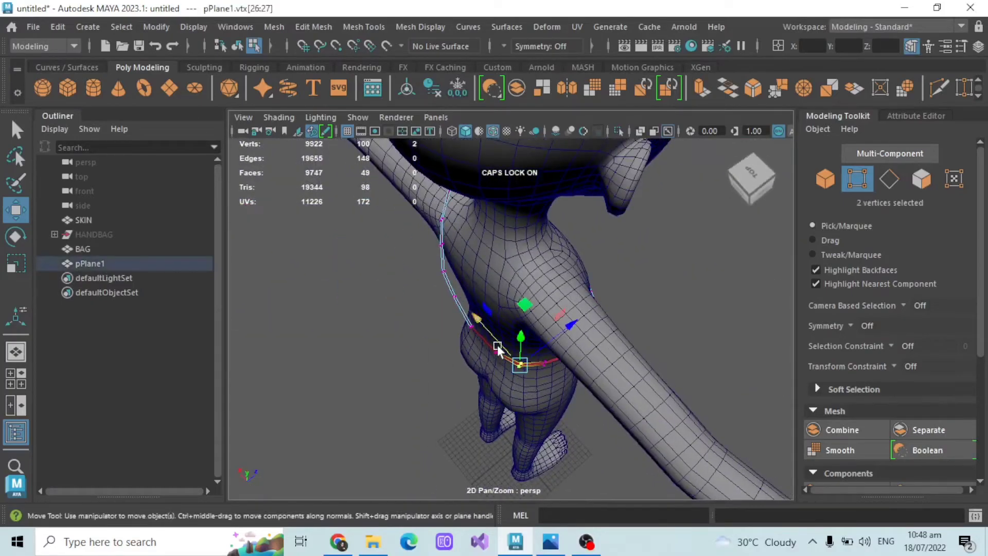
left_click_drag(500, 334, 548, 341)
left_click(664, 340)
Step: Select strap vertices across the upper back and raise them slightly with a resized soft selection falloff
left_click_drag(664, 339, 354, 283, "alt")
right_click_drag(354, 283, 497, 288, "alt")
left_click_drag(497, 288, 533, 310)
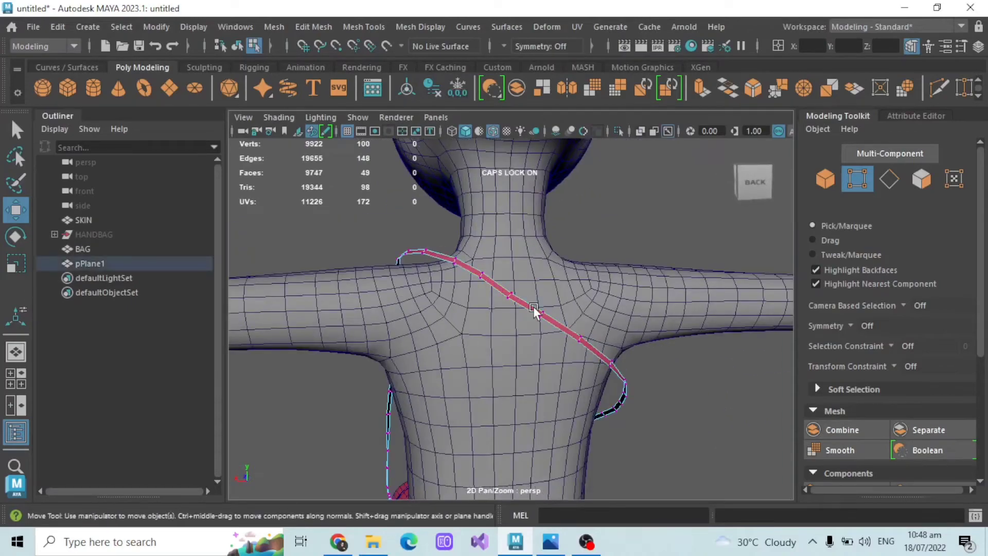
left_click_drag(510, 256, 510, 251)
key("ctrl+z")
key("b")
left_click_drag(467, 294, 424, 295)
left_click_drag(511, 257, 511, 253)
Step: Select further vertices along the back of the strap and shift them slightly with an adjusted soft selection falloff
left_click(607, 217)
left_click_drag(607, 217, 493, 310, "alt")
right_click_drag(493, 311, 519, 322, "alt")
left_click_drag(412, 267, 318, 363)
left_click(470, 283)
left_click(317, 364)
left_click_drag(476, 353, 437, 323)
key("b")
left_click_drag(511, 341, 503, 342)
left_click_drag(434, 365, 486, 415)
Step: Select the strap's vertex pair behind the armpit and adjust its position with soft selection turned off
left_click(527, 272)
left_click_drag(527, 272, 473, 325)
left_click_drag(371, 282, 450, 261)
left_click(337, 288)
left_click_drag(449, 261, 605, 329)
left_click_drag(381, 237, 536, 258)
key("b")
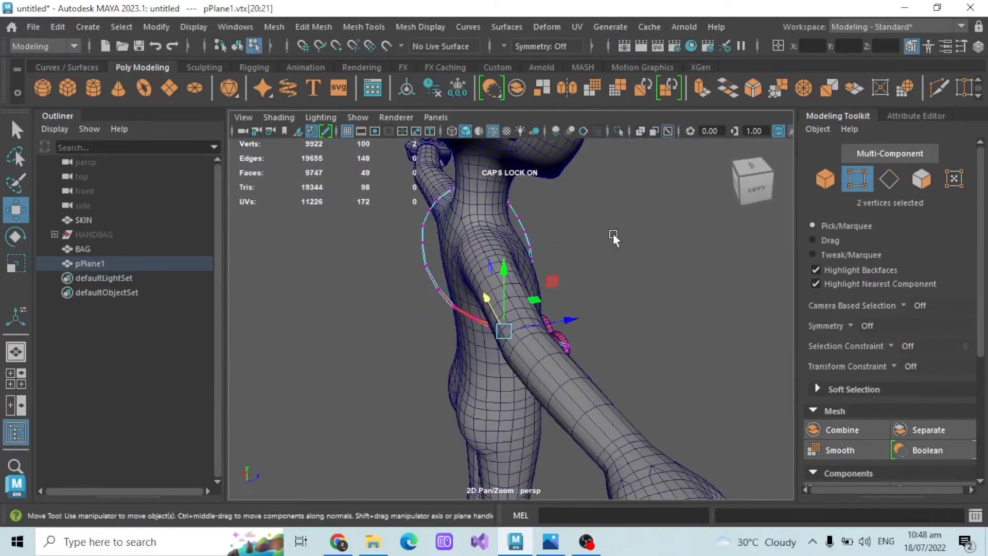
Step: Select a vertex pair on the strap's back stretch and move it to even out the curve behind the body
left_click_drag(620, 230, 655, 232, "alt")
scroll(656, 232, "down", 3)
left_click(698, 308)
left_click_drag(698, 307, 618, 290, "alt")
left_click_drag(451, 297, 464, 318, "alt")
left_click_drag(369, 297, 456, 296)
key("b")
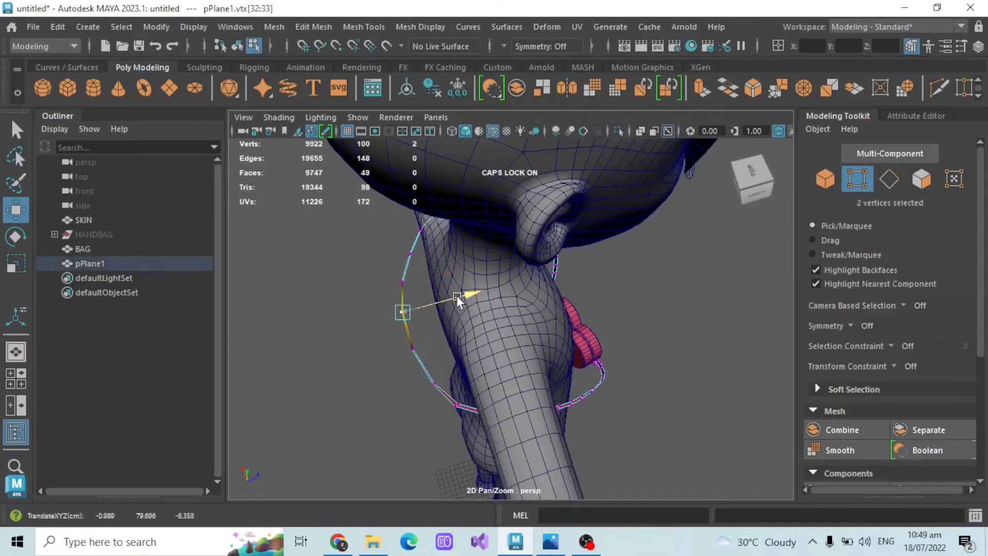
Step: Select the strap's vertex pair at the front of the shoulder and lower it slightly toward the body
scroll(463, 304, "down", 3)
left_click_drag(566, 346, 501, 329, "alt")
left_click(501, 328)
left_click_drag(618, 319, 554, 297, "alt")
left_click_drag(598, 339, 541, 376, "alt")
right_click_drag(540, 376, 669, 309, "alt")
scroll(515, 216, "down", 4)
left_click_drag(515, 217, 472, 210, "alt")
left_click_drag(481, 252, 509, 282)
key("b")
left_click_drag(502, 241, 501, 249)
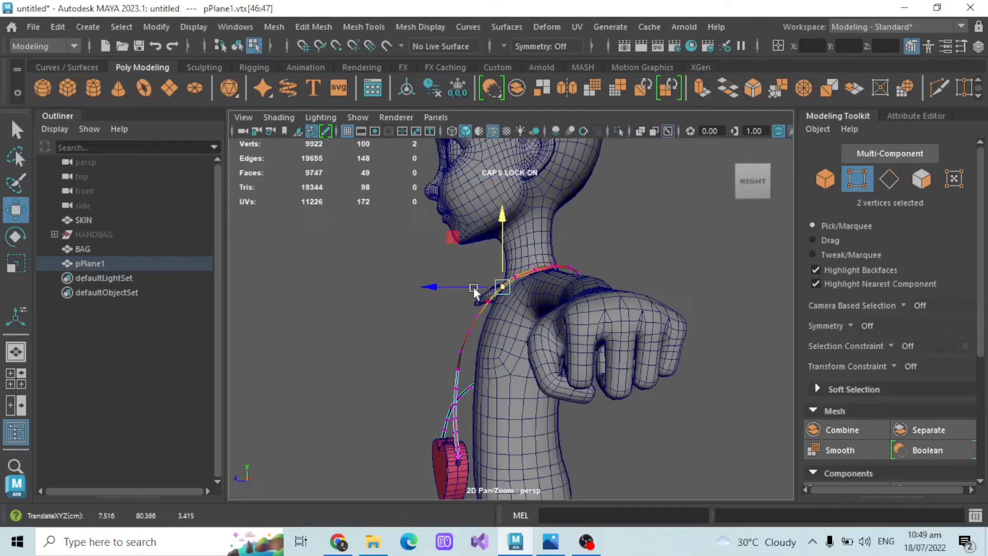
Step: Fine-tune the strap's vertices near the shoulder and select the whole strap object
left_click(609, 233)
left_click_drag(609, 233, 594, 335, "alt")
scroll(597, 345, "up", 3)
scroll(616, 333, "up", 3)
left_click(594, 335)
left_click_drag(545, 290, 574, 308)
left_click_drag(576, 300, 554, 319)
left_click(598, 314)
scroll(643, 351, "down", 5)
scroll(554, 320, "up", 5)
left_click(512, 321)
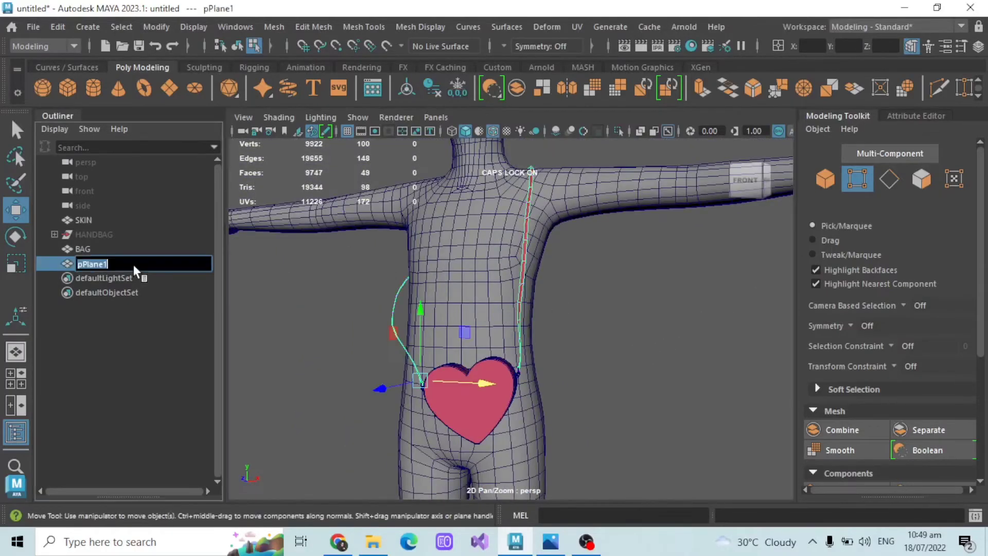
Step: Rename the pPlane1 object to STRAP
double_click(90, 263)
type("STRAP")
key("Return")
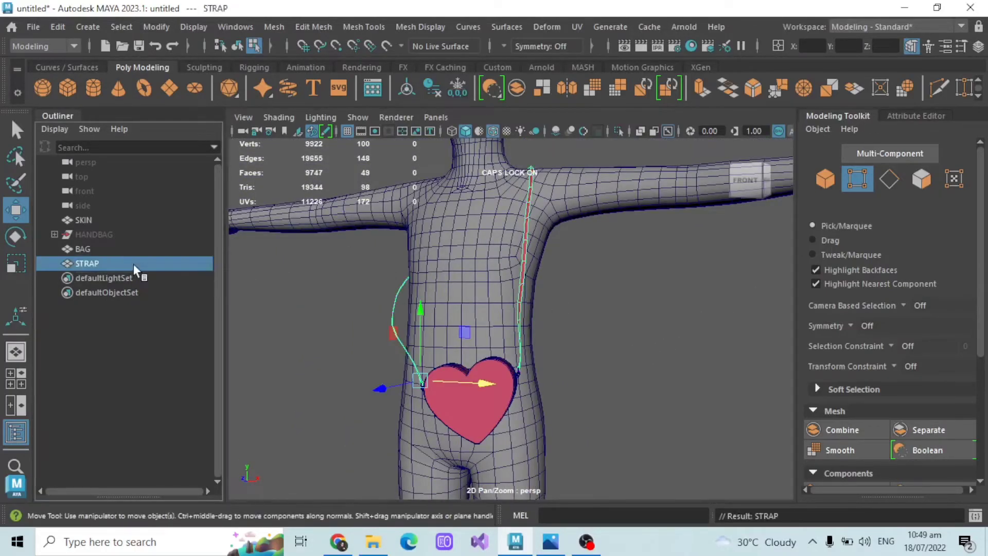
Step: Adjust the strap's normals in object mode and return to edge selection
left_click(825, 180)
scroll(576, 335, "up", 4)
left_click_drag(550, 332, 576, 314, "alt")
scroll(577, 314, "down", 2)
left_click(420, 26)
left_click(458, 143)
left_click(576, 266)
left_click_drag(576, 265, 582, 286, "alt")
left_click(889, 179)
left_click(16, 131)
Step: Thicken the strap by extruding all of its faces with a Local Translate Z of 0.125
left_click_drag(363, 267, 452, 289, "alt")
scroll(452, 289, "down", 3)
left_click(106, 264)
key("ctrl+e")
left_click(765, 344)
type("0.15")
key("Return")
left_click_drag(571, 304, 477, 311, "alt")
scroll(477, 311, "up", 4)
left_click(765, 345)
type("0.25")
key("Return")
scroll(567, 309, "down", 3)
left_click(330, 310)
left_click_drag(330, 310, 377, 316, "alt")
scroll(410, 287, "down", 3)
scroll(377, 316, "up", 6)
left_click_drag(345, 349, 158, 295, "alt")
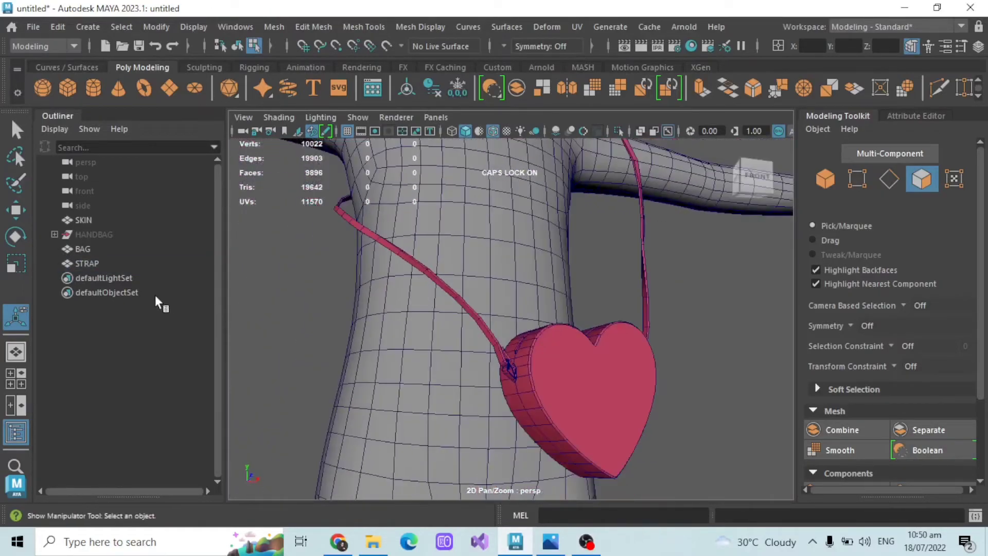
Step: Select BAG and STRAP together to check their combined polygon count
left_click_drag(103, 249, 111, 264)
scroll(367, 252, "down", 3)
scroll(367, 258, "up", 3)
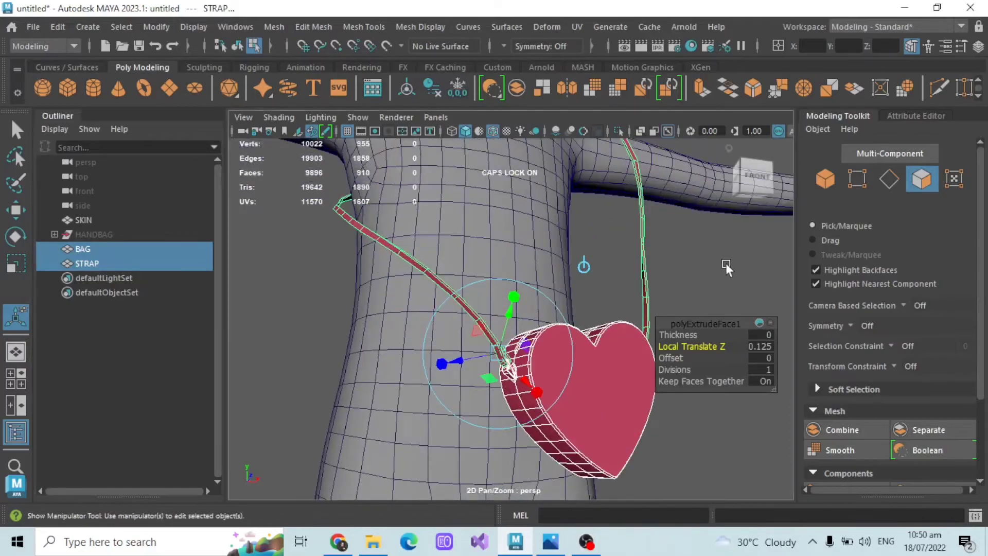
left_click(726, 263)
Step: Try inserting edge loops that run lengthwise along the thickened strap
scroll(725, 264, "up", 6)
left_click(889, 180)
left_click_drag(566, 329, 484, 313, "alt")
scroll(484, 313, "up", 4)
left_click(113, 261)
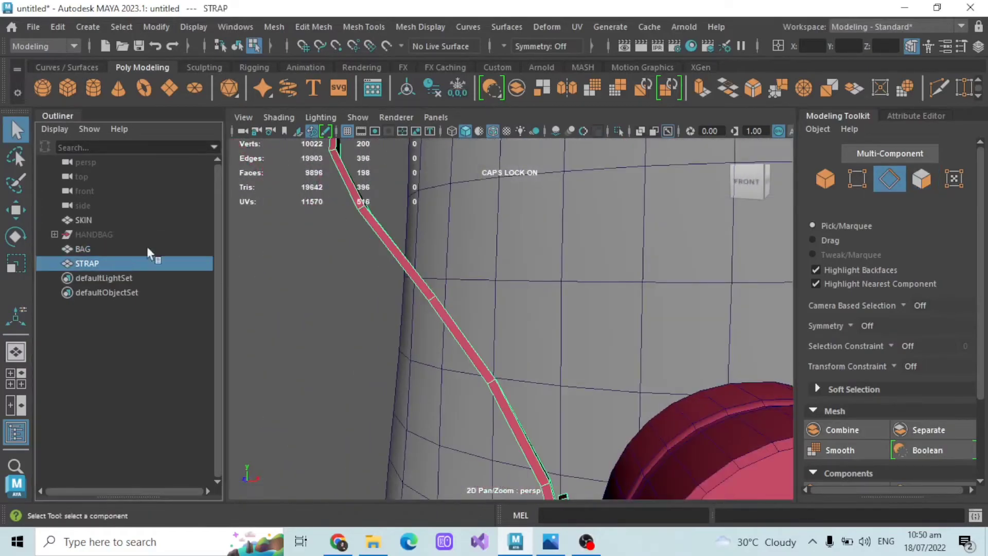
left_click(369, 27)
left_click(398, 139)
left_click(433, 301)
left_click_drag(433, 301, 679, 292, "alt")
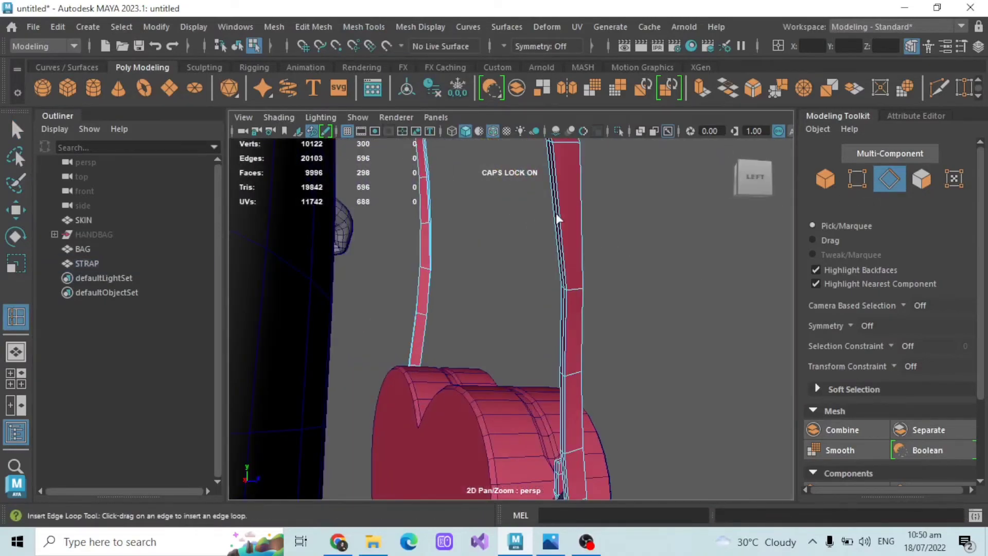
left_click(559, 283)
Step: Try selecting the inserted lengthwise edges around the strap and scaling them to reshape its profile
left_click(16, 131)
left_click(555, 197)
left_click_drag(555, 198, 416, 277, "alt")
double_click(416, 276)
key("f")
left_click_drag(487, 280, 581, 257, "alt")
left_click(19, 264)
middle_click_drag(458, 274, 504, 372, "alt")
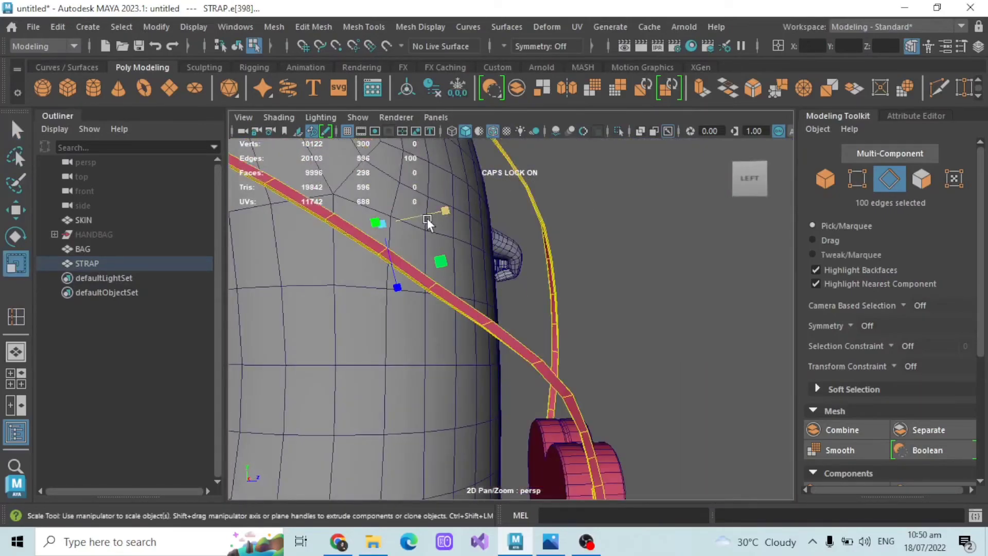
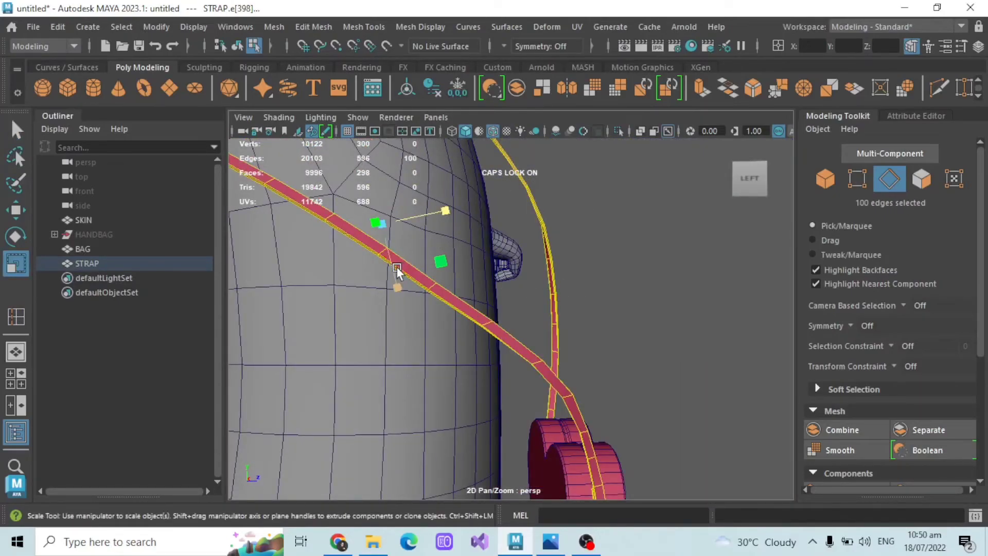
left_click_drag(397, 267, 455, 325, "alt")
left_click_drag(436, 281, 387, 324, "alt")
Step: Undo the edge scaling and the inserted edge loops on the strap
key("ctrl+z")
middle_click_drag(432, 342, 444, 291, "alt")
left_click_drag(444, 292, 406, 310, "alt")
scroll(406, 310, "up", 4)
key("ctrl+z")
key("ctrl+z")
key("ctrl+z")
key("ctrl+z")
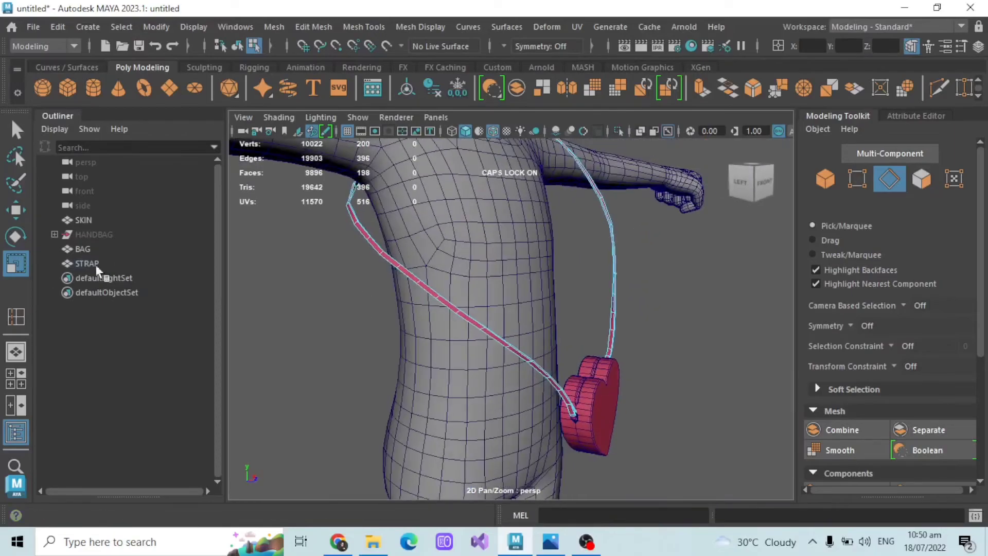
Step: Apply Soften Edge to the strap and turn off the wireframe overlay on the shaded view
left_click(83, 267)
left_click(408, 26)
left_click(432, 157)
key("F8")
left_click(590, 283)
left_click_drag(589, 283, 535, 278, "alt")
left_click(493, 130)
scroll(463, 247, "up", 4)
mouse_move(463, 247)
left_mouse_down("alt")
mouse_move(456, 262)
mouse_move(588, 220)
mouse_move(490, 258)
mouse_move(475, 301)
mouse_move(507, 224)
mouse_move(569, 351)
mouse_move(497, 279)
left_mouse_up("alt")
scroll(519, 260, "up", 6)
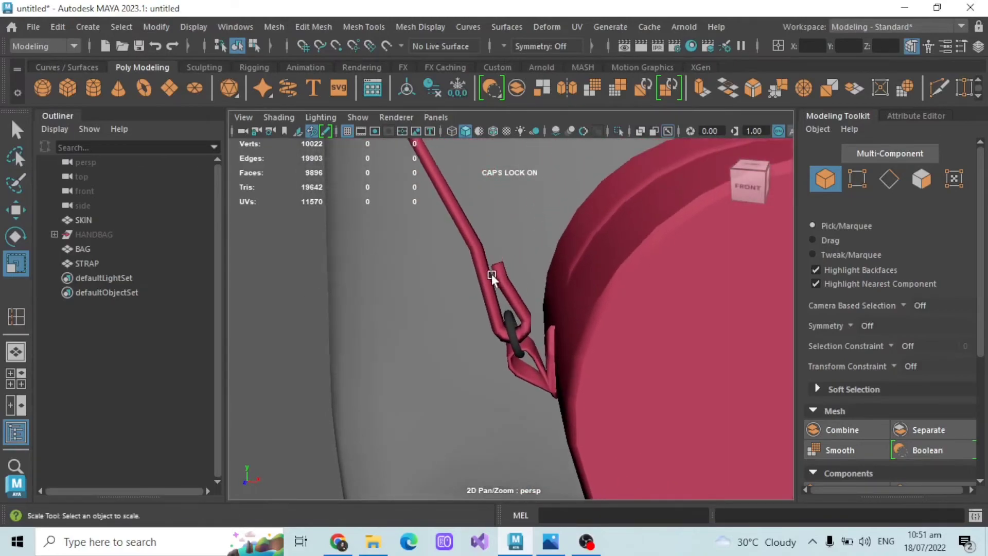
Step: Select the eight vertices at the free upper end of the strap's first ring loop and move them toward the strap
left_click(498, 278)
key("f")
scroll(502, 269, "down", 5)
right_click_drag(636, 214, 504, 203)
left_click_drag(477, 217, 537, 261)
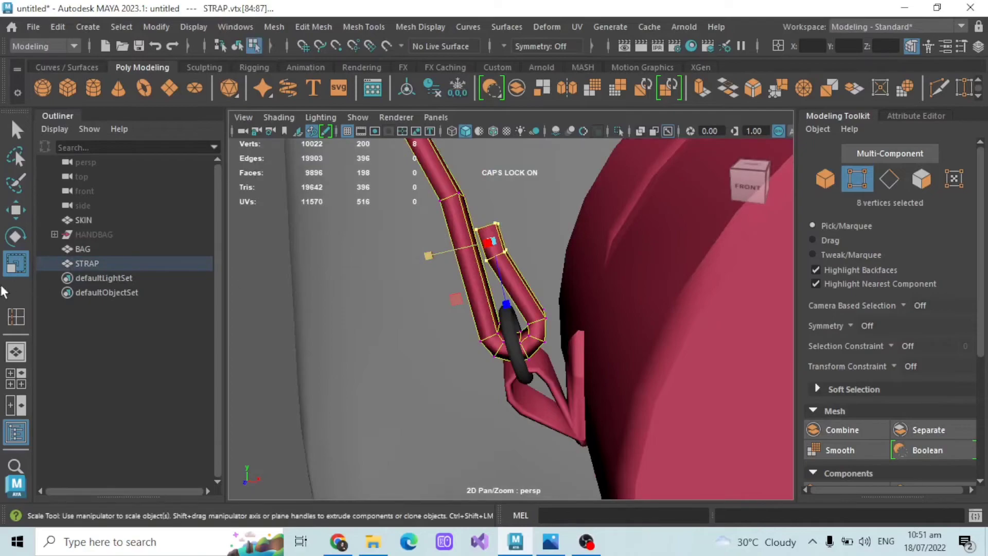
scroll(490, 307, "down", 6)
scroll(422, 301, "up", 4)
scroll(422, 301, "up", 5)
left_click(16, 210)
mouse_move(526, 194)
left_mouse_down()
mouse_move(507, 193)
mouse_move(511, 204)
left_mouse_up()
middle_click_drag(511, 204, 515, 335, "alt")
Step: Select the four tip vertices of that loop's free end and move them up and slightly inward against the strap
left_click(239, 298)
left_click_drag(415, 273, 484, 311)
left_click_drag(459, 260, 457, 234)
left_click_drag(501, 276, 496, 276)
scroll(695, 323, "down", 8)
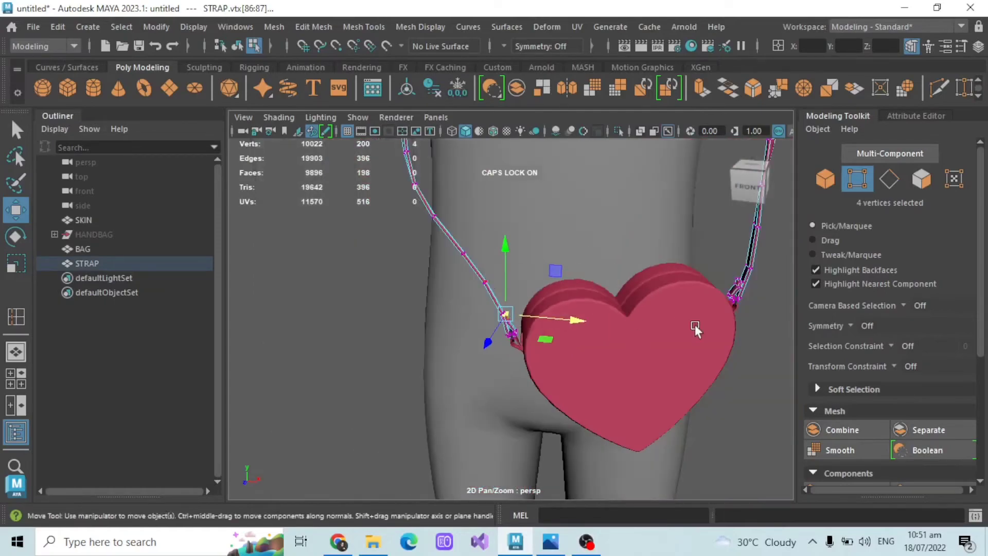
Step: Select the vertices at the free end of the strap's second ring loop and move them in against the strap
middle_click_drag(695, 324, 621, 341, "alt")
scroll(621, 340, "up", 4)
left_click_drag(659, 340, 633, 331, "alt")
scroll(632, 329, "up", 4)
left_click(623, 375)
left_click_drag(623, 375, 627, 375, "alt")
left_click_drag(534, 347, 598, 379)
left_click_drag(564, 341, 575, 388)
left_click(607, 361)
left_click_drag(548, 355, 640, 322)
left_click(621, 360)
mouse_move(550, 333)
left_mouse_down()
mouse_move(601, 367)
mouse_move(566, 326)
left_mouse_up()
left_click(649, 305)
Step: Create a polygon sphere at the origin between the body's feet
scroll(667, 291, "down", 6)
scroll(667, 290, "down", 8)
middle_click_drag(579, 348, 563, 238, "alt")
left_click_drag(563, 237, 565, 308, "alt")
scroll(565, 307, "down", 3)
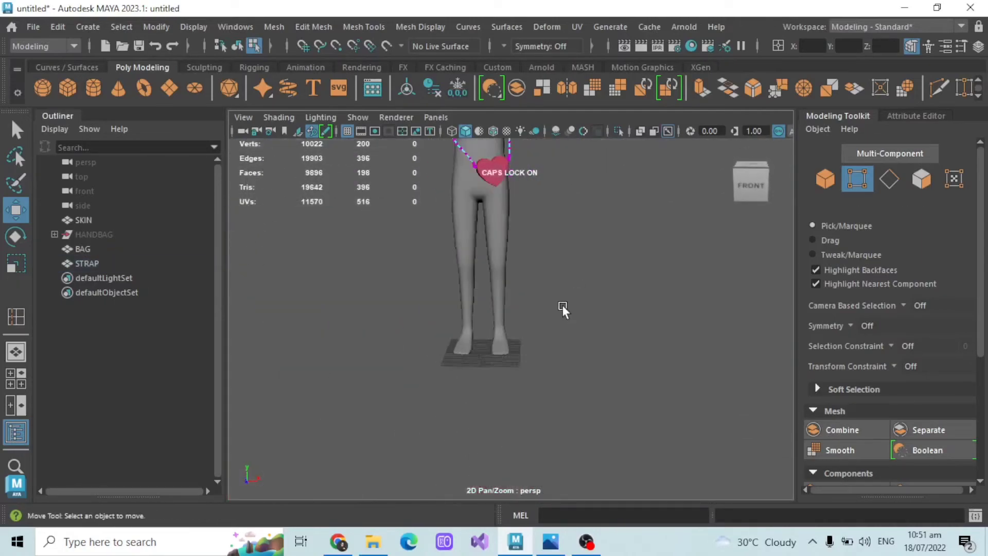
scroll(566, 307, "up", 2)
right_click_drag(419, 272, 419, 232, "shift")
scroll(443, 272, "up", 5)
left_click_drag(443, 272, 545, 347, "alt")
scroll(545, 347, "up", 5)
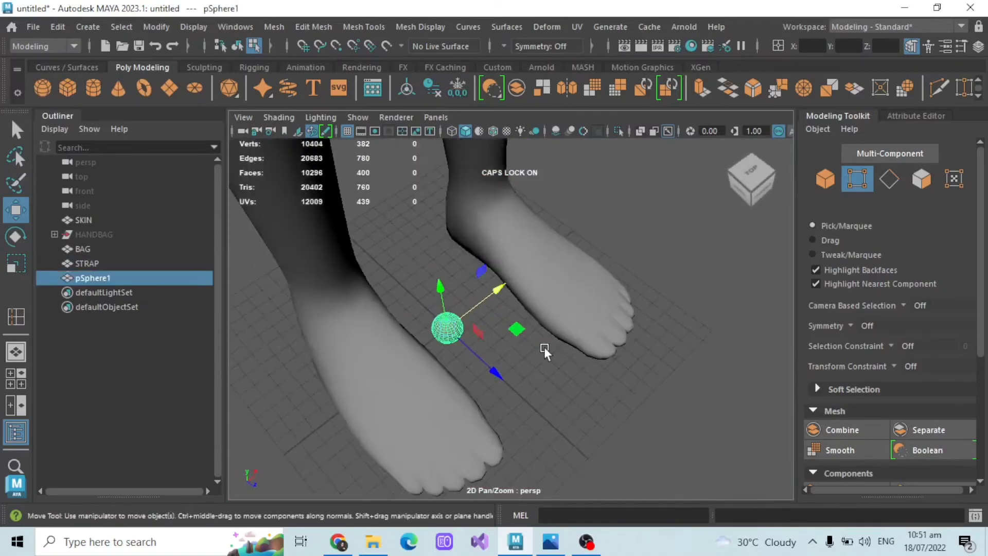
Step: Set the sphere's axis subdivisions to 12 and its height subdivisions to 8
left_click(898, 117)
left_click(818, 159)
double_click(795, 289)
type("12")
key("Return")
key("Tab")
type("8")
key("Return")
mouse_move(442, 309)
left_mouse_down("alt")
mouse_move(437, 332)
mouse_move(420, 305)
mouse_move(456, 323)
left_mouse_up("alt")
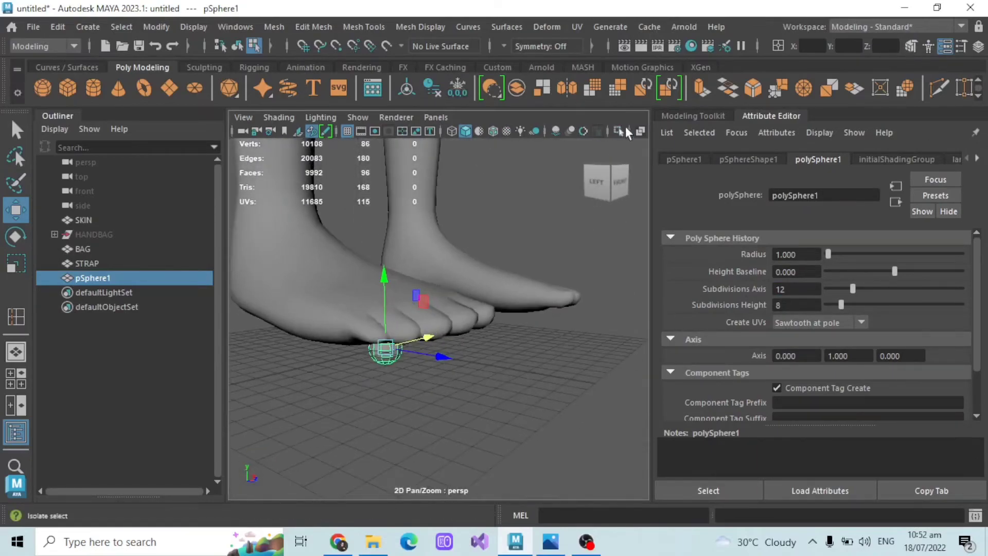
Step: Turn on X-ray display and flatten the sphere vertically to a Y scale of about 0.325
left_click(640, 130)
left_click(911, 46)
scroll(444, 287, "up", 4)
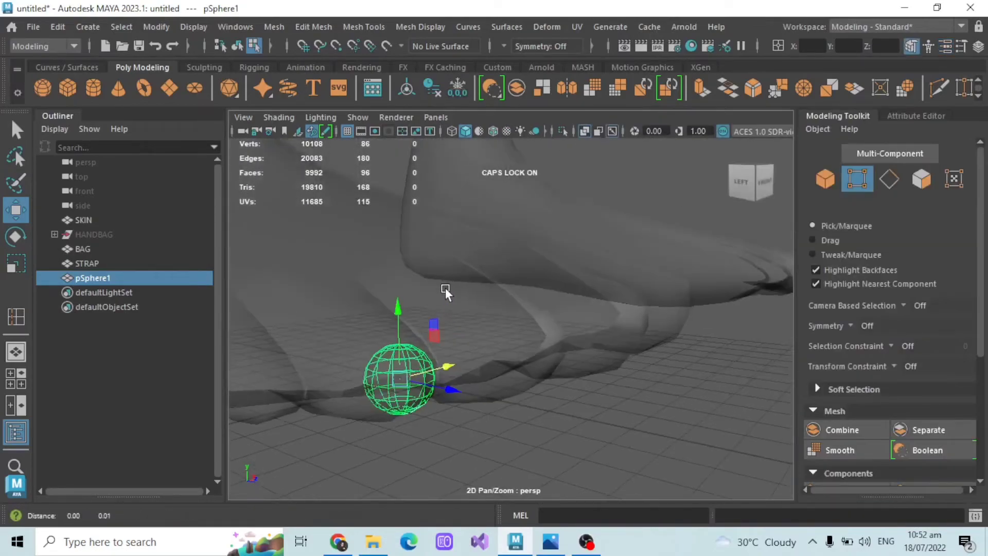
left_click_drag(444, 287, 484, 293, "alt")
left_click(16, 263)
left_click_drag(463, 364, 510, 395)
scroll(510, 395, "up", 3)
right_click_drag(678, 252, 809, 449)
scroll(451, 318, "up", 2)
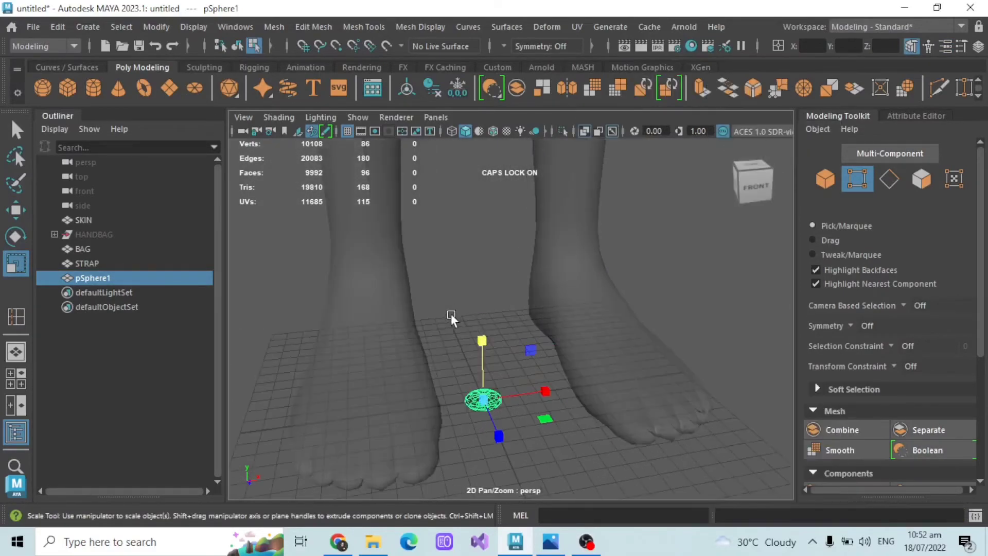
Step: Soften the edges of the flattened sphere and rename it METAL
left_click(425, 26)
left_click(453, 159)
left_click(57, 27)
left_click(59, 28)
left_click(57, 27)
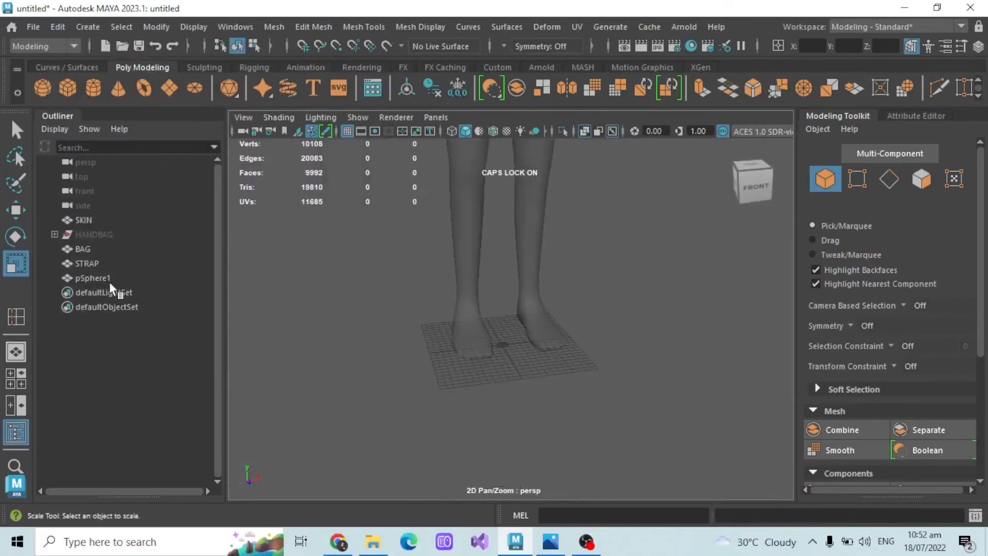
left_click(118, 277)
double_click(119, 278)
type("METAL")
key("Return")
Step: Turn off X-ray display and move METAL up from the feet to the bag's first strap loop
left_click(24, 209)
scroll(471, 268, "down", 5)
left_click_drag(483, 288, 493, 138, "alt")
mouse_move(501, 149)
middle_mouse_down("alt")
mouse_move(517, 311)
mouse_move(497, 282)
middle_mouse_up("alt")
scroll(520, 322, "up", 5)
left_click(585, 130)
mouse_move(489, 231)
left_mouse_down("alt")
mouse_move(549, 309)
mouse_move(484, 219)
left_mouse_up("alt")
scroll(549, 309, "up", 5)
left_click_drag(446, 221, 545, 323)
left_click_drag(545, 323, 497, 327, "alt")
Step: Duplicate METAL, moving one copy across to the other strap end and the other forward near the first strap loop
key("ctrl+d")
left_click_drag(509, 233, 726, 209)
left_click(442, 238)
left_click_drag(458, 273, 458, 320)
scroll(458, 320, "up", 4)
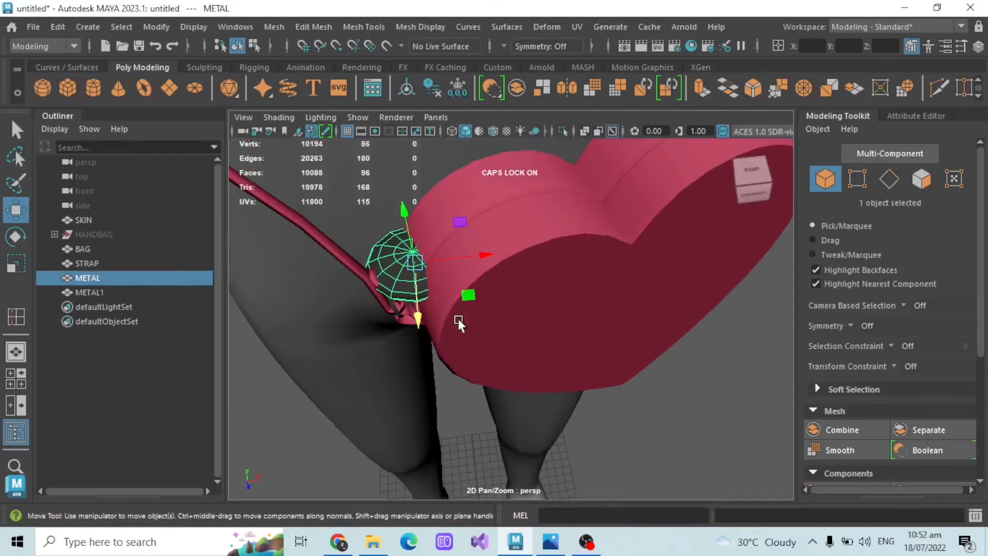
Step: Set METAL's Rotate X and Rotate Y to 90
left_click(977, 47)
left_click(835, 188)
type("90")
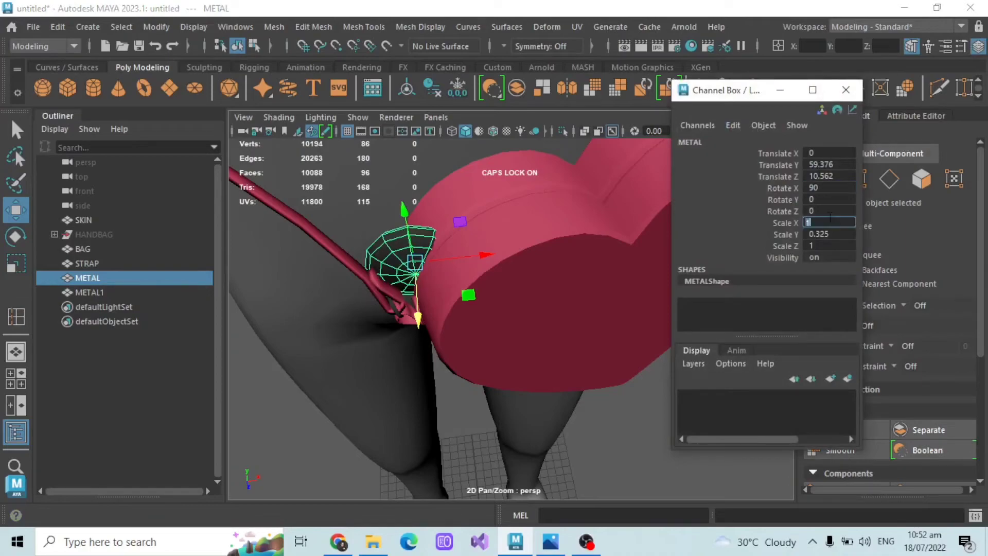
type("90")
key("Return")
left_click(846, 89)
Step: Move METAL closer to the first strap loop and scale it down uniformly to about 0.175
left_click_drag(457, 259, 433, 262)
left_click(15, 265)
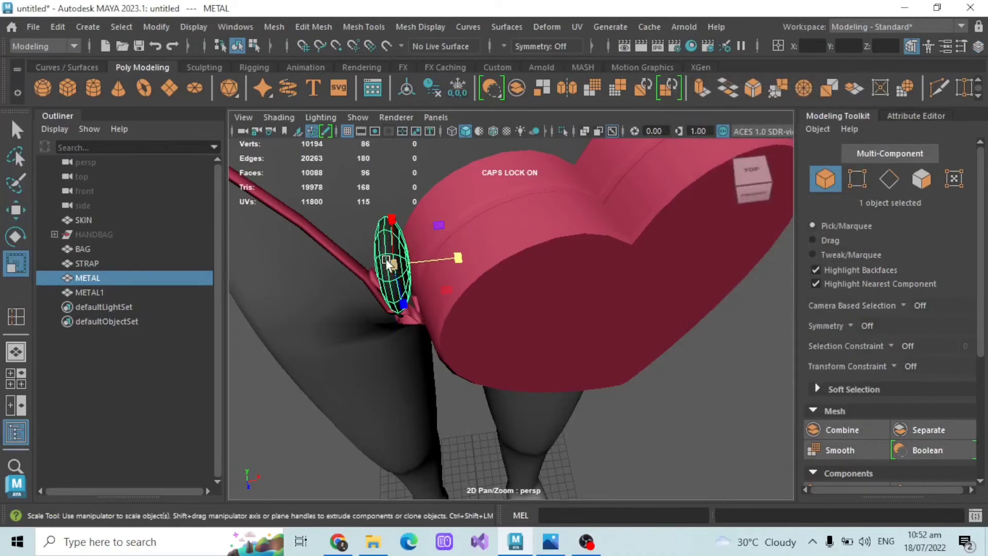
left_click_drag(369, 269, 509, 342, "alt")
left_click(12, 215)
left_click_drag(407, 322, 481, 333, "alt")
key("r")
left_click_drag(399, 322, 592, 383, "alt")
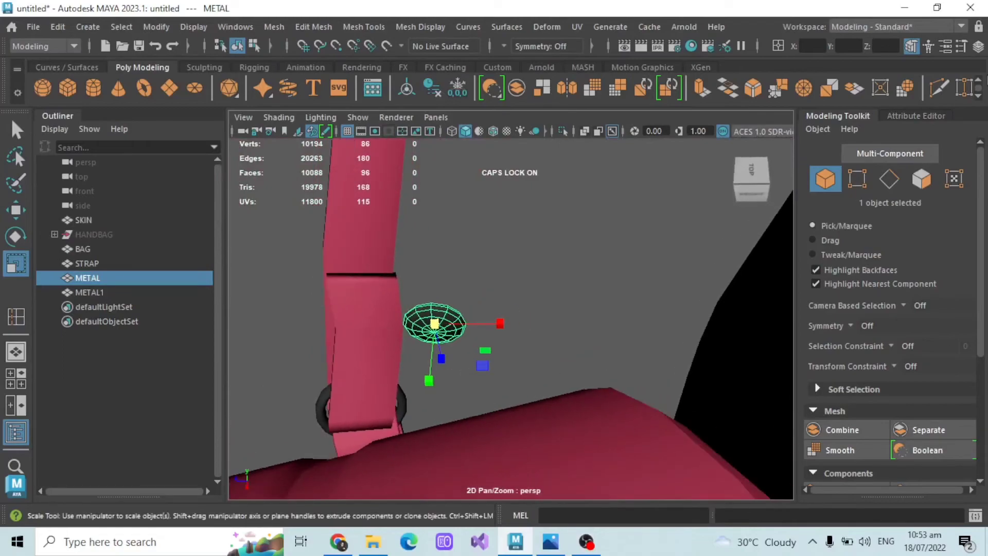
Step: Set METAL's Scale X to 0.15
left_click(978, 46)
left_click(842, 226)
type("0.")
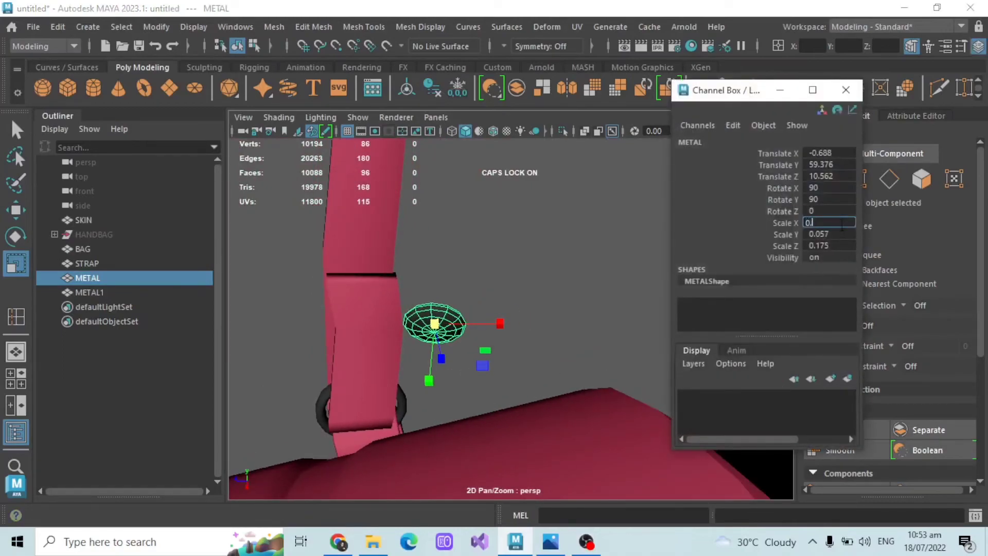
type("5")
key("Return")
type("0.15")
key("Return")
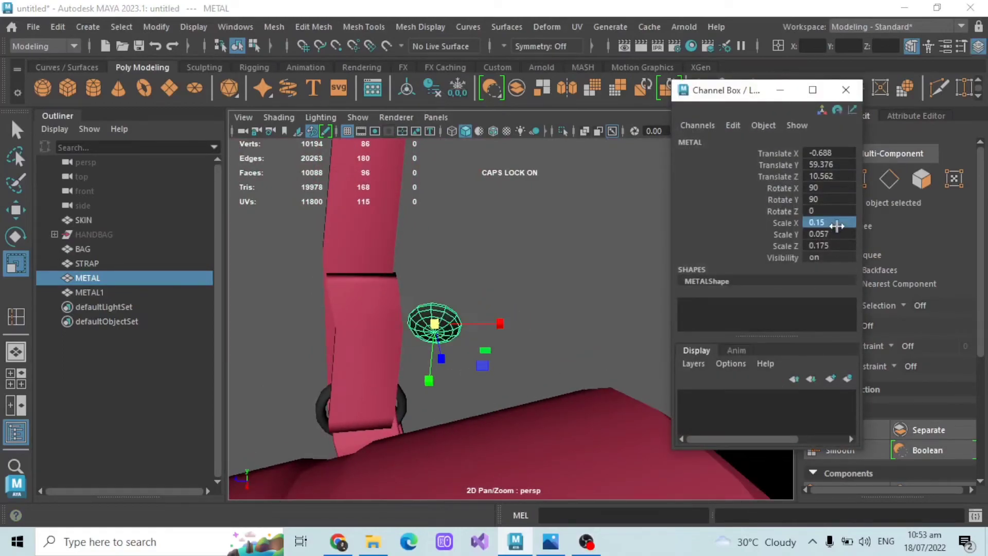
type("0.15")
key("Return")
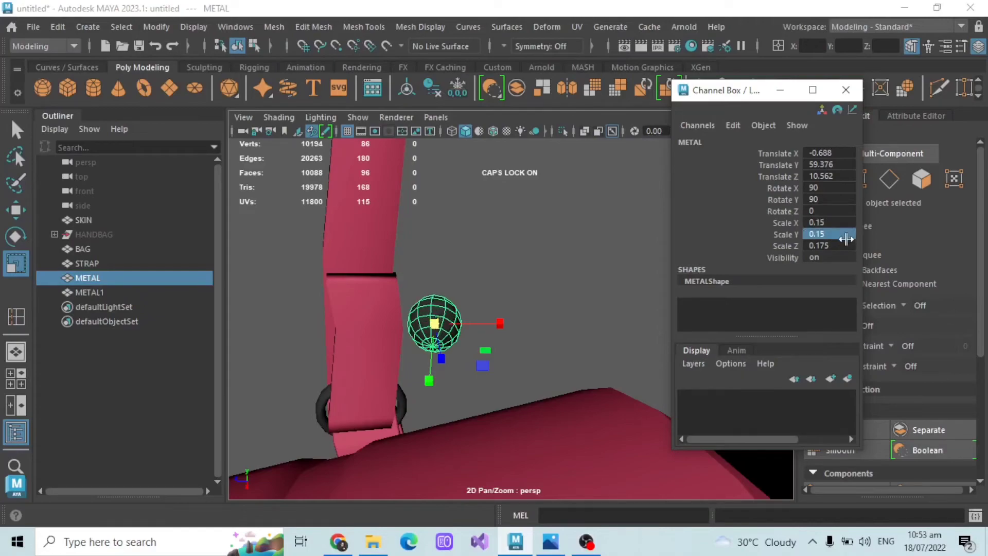
key("ctrl+z")
Step: Set METAL's Scale Z to 0.15 and close the channel values window
left_click(843, 244)
type("0.15")
key("Return")
mouse_move(389, 332)
left_mouse_down("alt")
mouse_move(414, 328)
mouse_move(383, 294)
mouse_move(392, 332)
left_mouse_up("alt")
left_click(845, 89)
Step: Move METAL onto the outer face of the first strap loop's free end and tilt it to follow the strap
key("w")
left_click_drag(487, 323, 530, 350)
left_click_drag(509, 348, 505, 345)
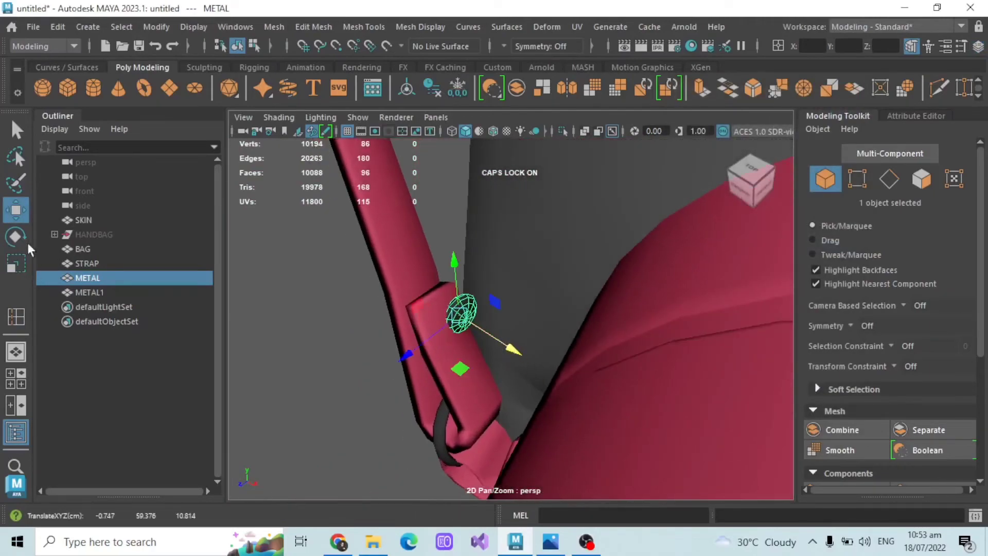
key("e")
left_click(16, 210)
left_click_drag(464, 277, 498, 307, "alt")
scroll(498, 307, "up", 4)
left_click_drag(419, 382, 413, 383)
left_click(397, 334)
left_click_drag(396, 335, 451, 304, "alt")
left_click(889, 179)
double_click(484, 301)
left_click_drag(451, 304, 434, 307, "alt")
middle_click_drag(433, 307, 506, 380, "alt")
left_click(469, 286)
left_click_drag(434, 286, 428, 286)
key("ctrl+z")
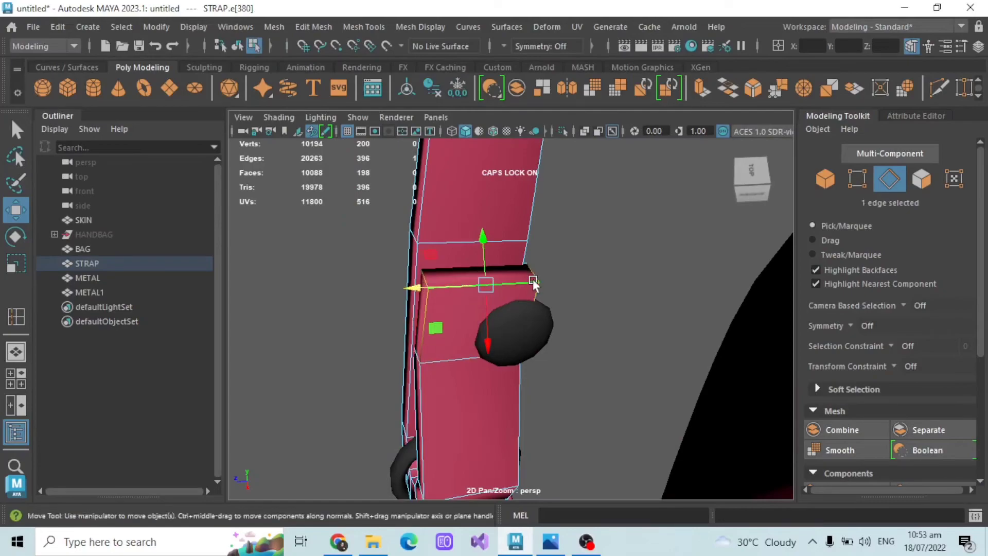
Step: Select the end face of the first strap loop and move it slightly sideways to line up with the strap
key("F11")
left_click(411, 282)
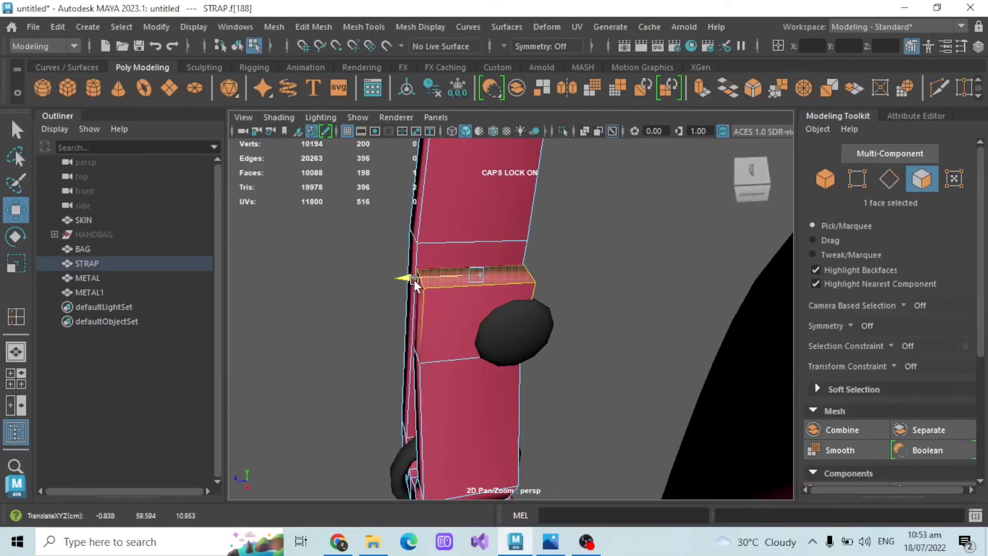
Step: Reselect METAL and center it on the free end of the first strap loop
left_click(146, 292)
left_click(113, 278)
left_click_drag(445, 330, 546, 363, "alt")
key("e")
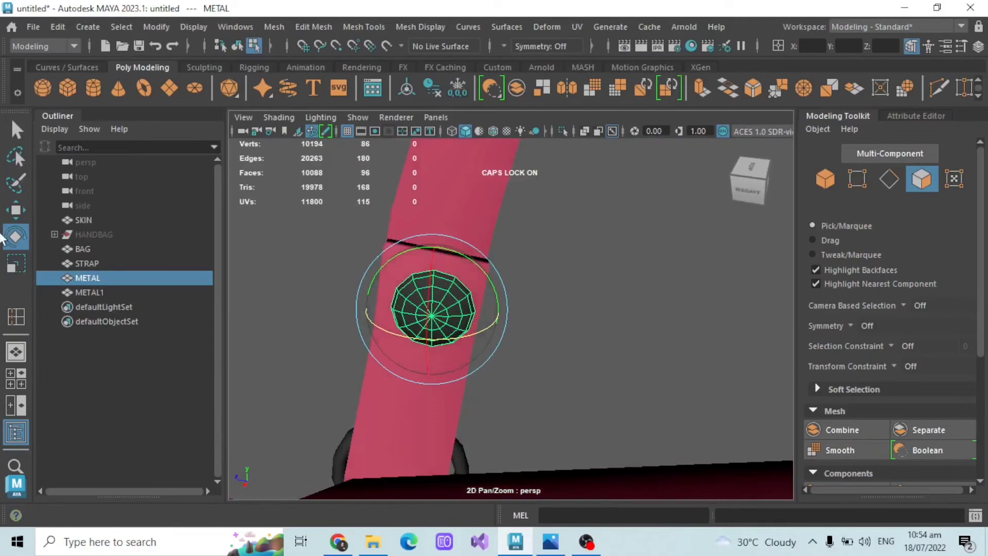
key("w")
left_click_drag(385, 302, 617, 404, "alt")
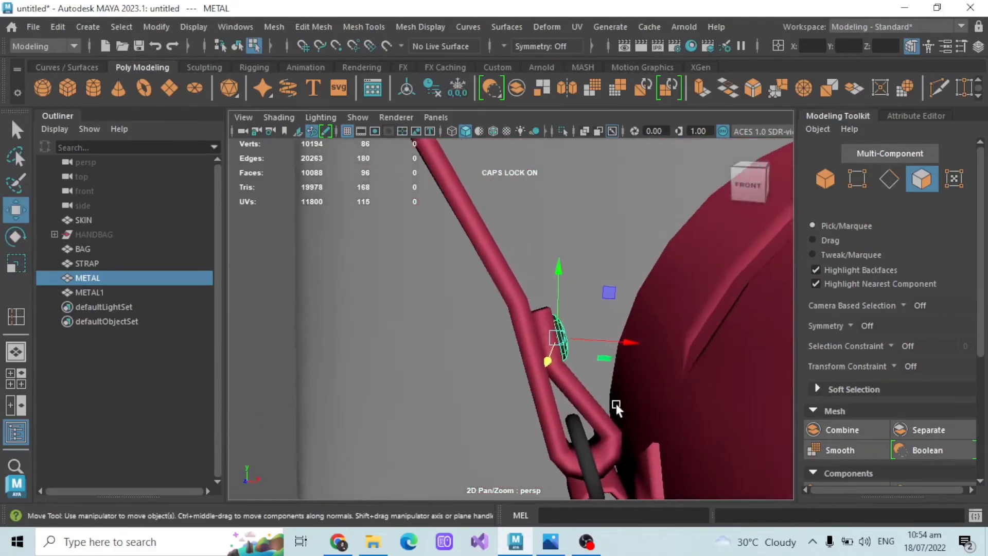
Step: Using X-ray display, select the rings of METAL's faces hidden on the strap side and delete them
middle_click_drag(616, 403, 553, 385, "alt")
scroll(553, 383, "up", 2)
scroll(553, 381, "down", 1)
left_click(584, 131)
scroll(561, 276, "up", 1)
left_click_drag(562, 276, 811, 266, "alt")
middle_click_drag(811, 266, 632, 353, "alt")
scroll(632, 353, "down", 1)
left_click(584, 131)
mouse_move(549, 314)
left_mouse_down("alt")
mouse_move(557, 317)
mouse_move(530, 319)
left_mouse_up("alt")
left_click(584, 131)
scroll(612, 170, "up", 1)
left_click(889, 184)
left_click(911, 188)
scroll(515, 206, "up", 3)
left_click(16, 131)
middle_click_drag(656, 433, 634, 312, "alt")
left_click(542, 268)
double_click(538, 299, "shift")
scroll(538, 298, "down", 3)
left_click_drag(538, 299, 561, 288, "alt")
left_click(586, 131)
left_click(585, 131)
key("Delete")
double_click(502, 288)
key("Delete")
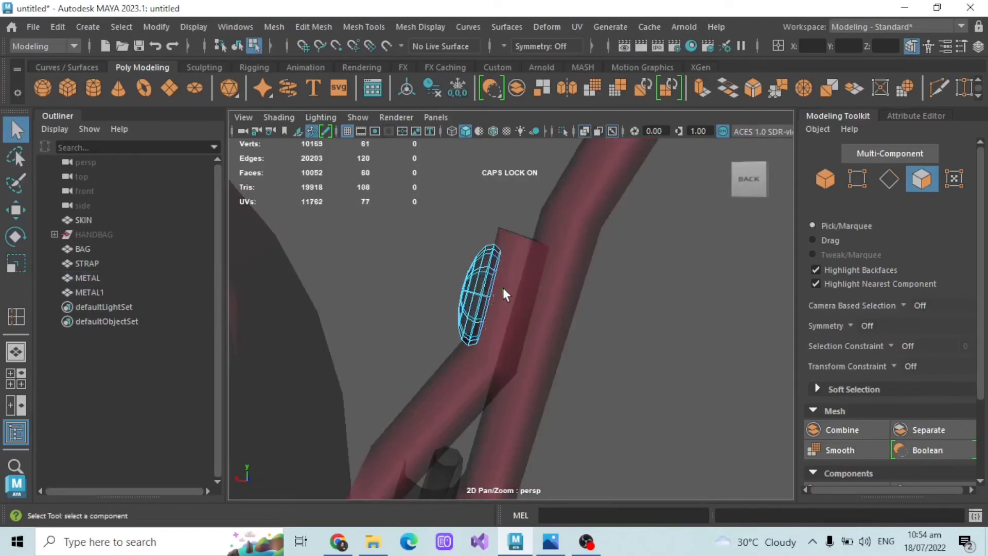
left_click(585, 130)
Step: Select METAL1 and move it up and inward to the second strap loop
scroll(560, 310, "down", 5)
left_click_drag(560, 311, 623, 404, "alt")
scroll(623, 404, "up", 5)
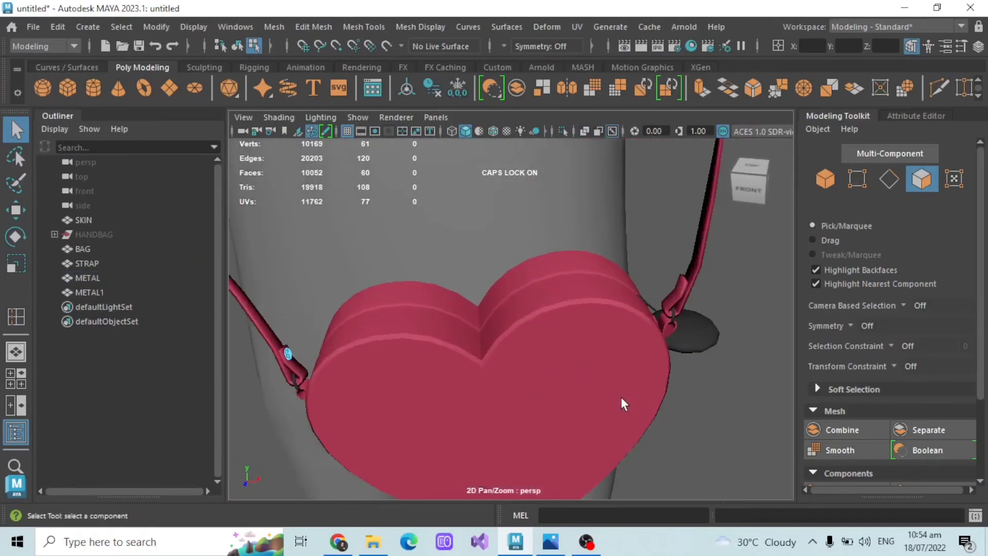
left_click(90, 292)
key("w")
left_click_drag(695, 273, 702, 220)
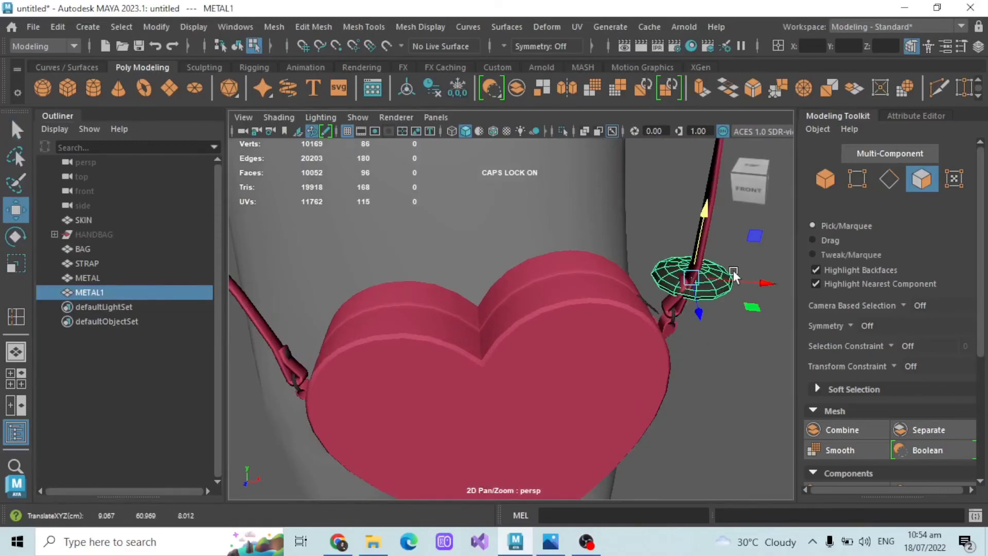
left_click_drag(742, 280, 716, 278)
Step: Try scaling METAL1 to 0.015 in X, 0.057 in Y and 0.015 in Z, and undo it
left_click(978, 46)
left_click(841, 234)
type("0.")
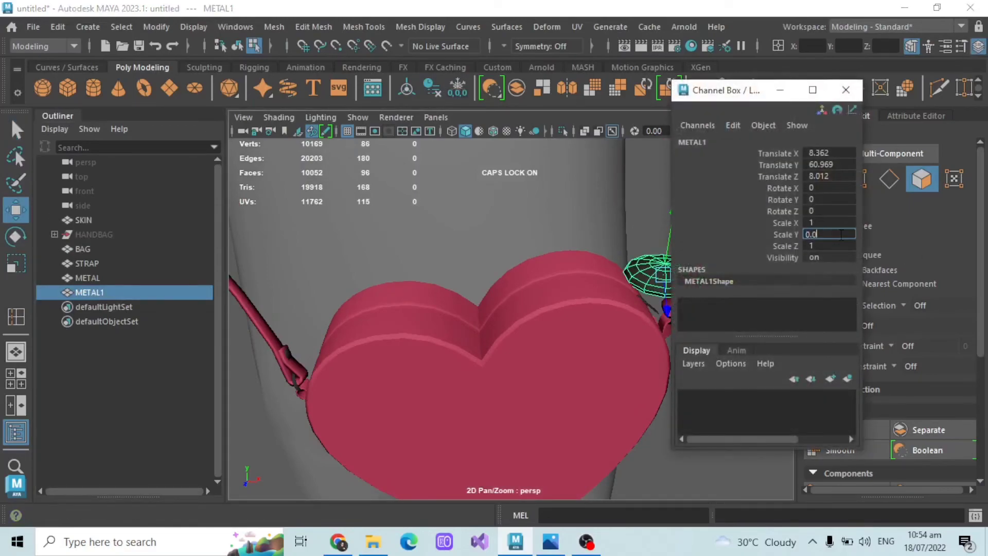
type("057")
key("Return")
left_click(833, 224)
type("0.015")
key("Return")
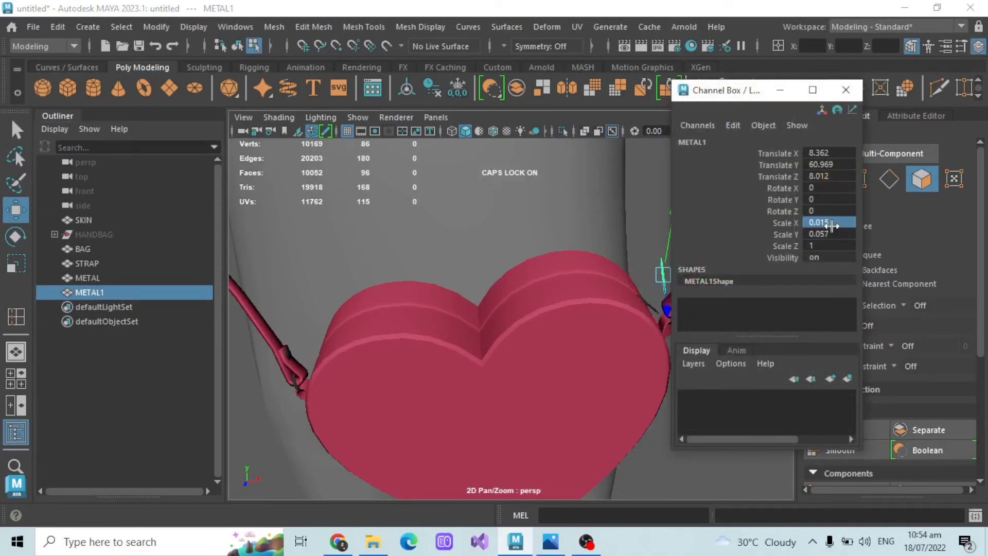
key("Return")
scroll(607, 355, "up", 5)
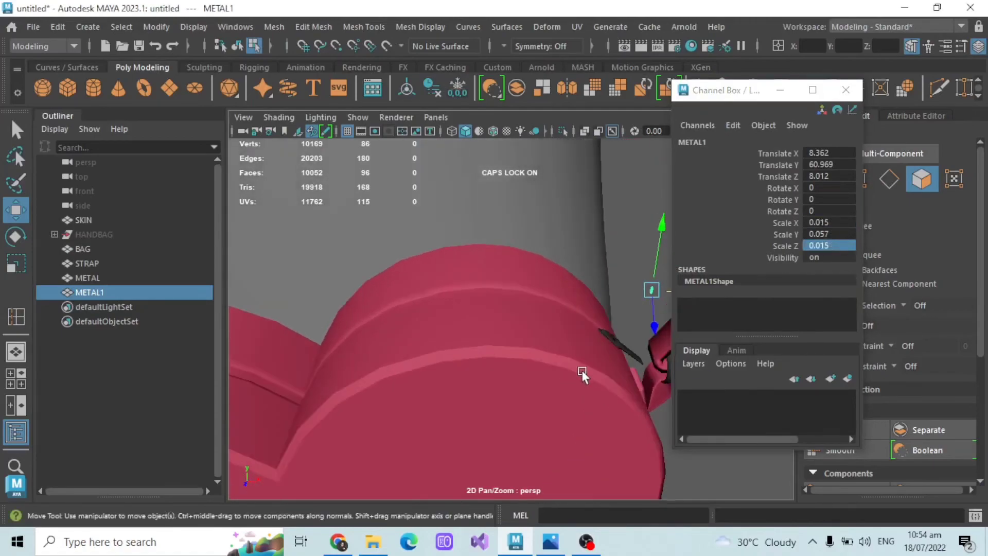
middle_click_drag(564, 373, 476, 369, "alt")
left_click_drag(477, 369, 338, 409, "alt")
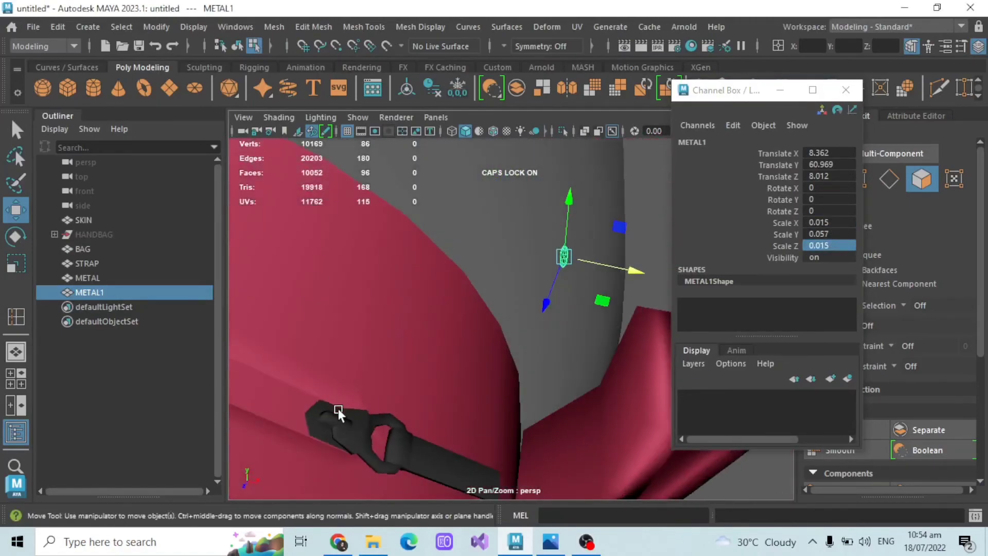
key("ctrl+z")
key("ctrl+z")
left_click(849, 91)
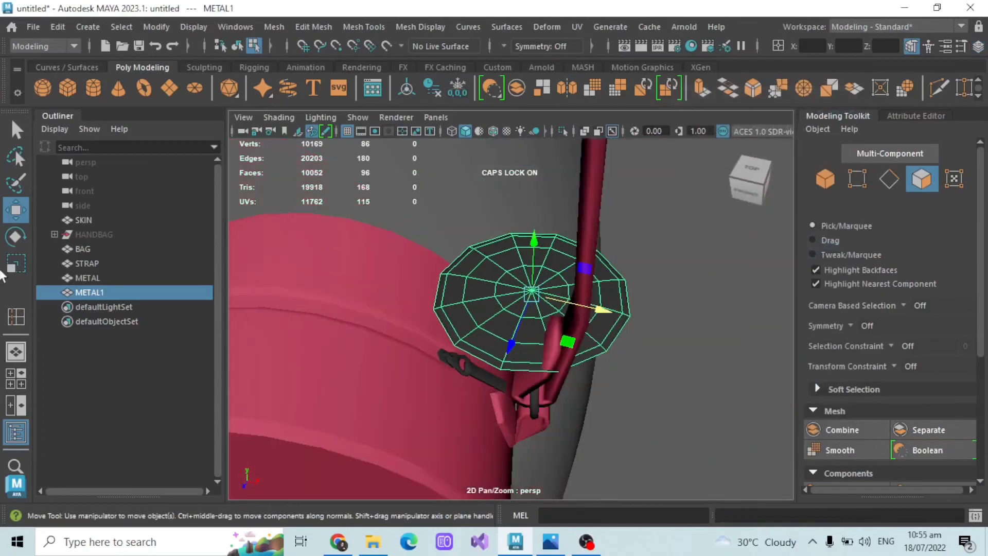
Step: Scale METAL1 down uniformly and rotate it upright to face outward from the second strap loop
key("r")
left_click_drag(533, 290, 318, 220)
key("w")
left_click(14, 233)
left_click_drag(456, 268, 445, 218)
key("w")
left_click_drag(371, 232, 539, 226, "alt")
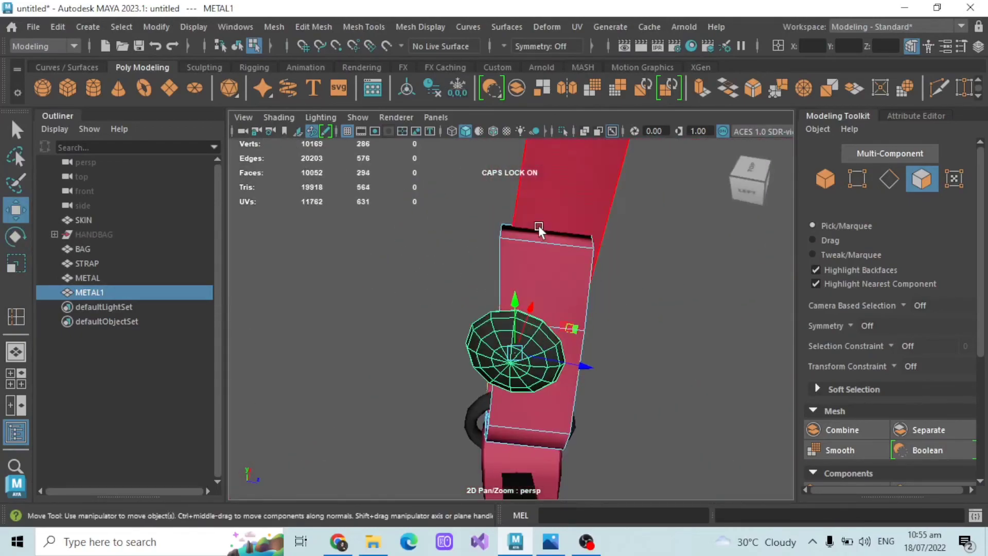
Step: Reselect METAL1 and move it up and sideways over the outer face of the second strap loop
left_click(540, 229)
left_click(505, 341)
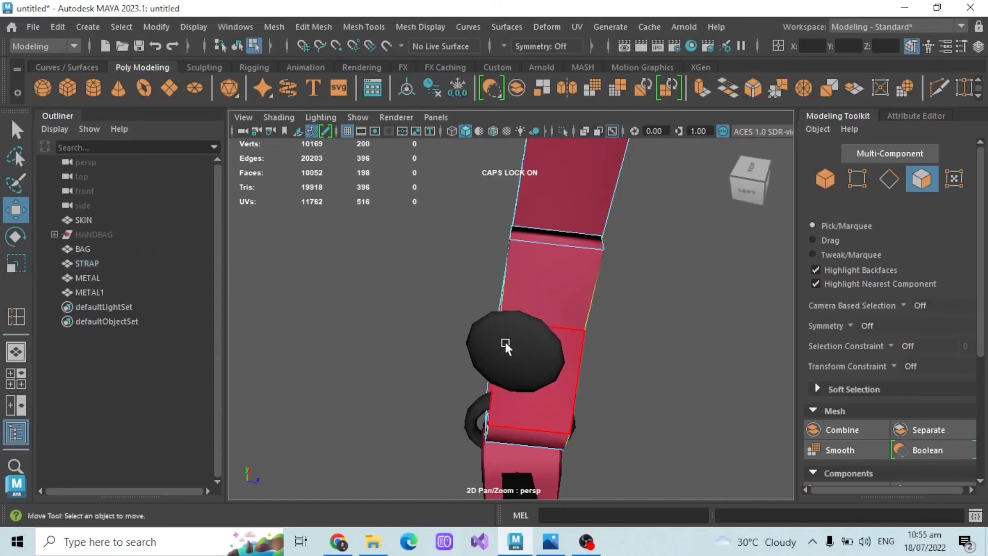
left_click(110, 294)
left_click_drag(531, 321, 545, 285)
left_click_drag(585, 332, 474, 330)
Step: Shrink METAL1 to stud size and rotate it to lie flush with the slanted face of the strap loop
left_click(16, 263)
left_click_drag(540, 341, 505, 284)
left_click(16, 236)
left_click(16, 210)
left_click_drag(559, 309, 604, 309, "alt")
left_click(16, 236)
left_click_drag(560, 334, 686, 356)
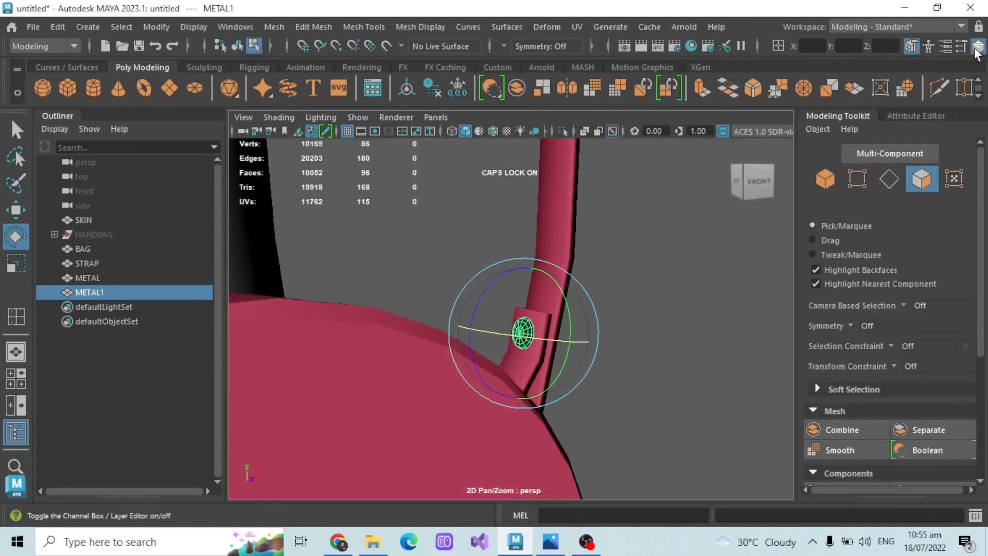
Step: Set METAL1's Scale X and Scale Z to 0.15 and deselect it
left_click(977, 48)
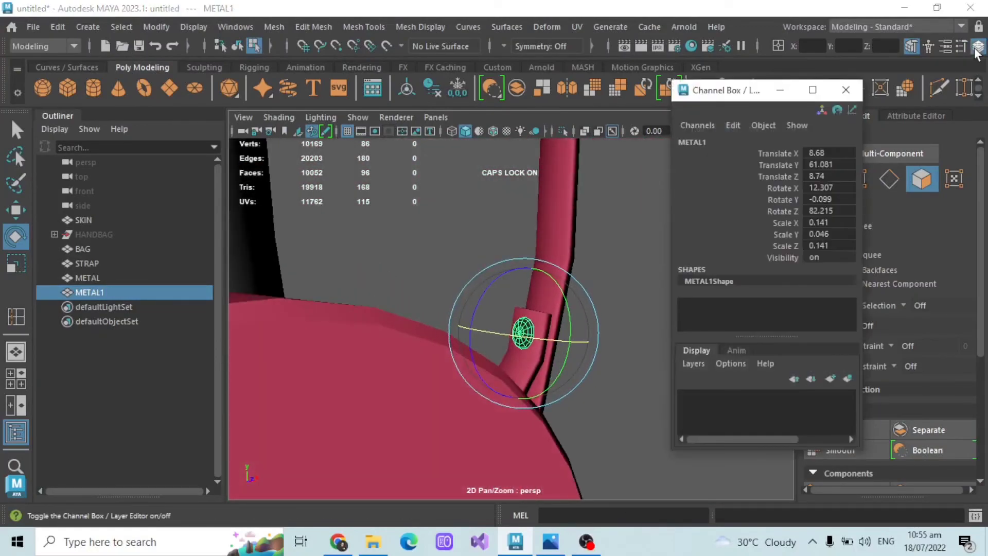
double_click(828, 235)
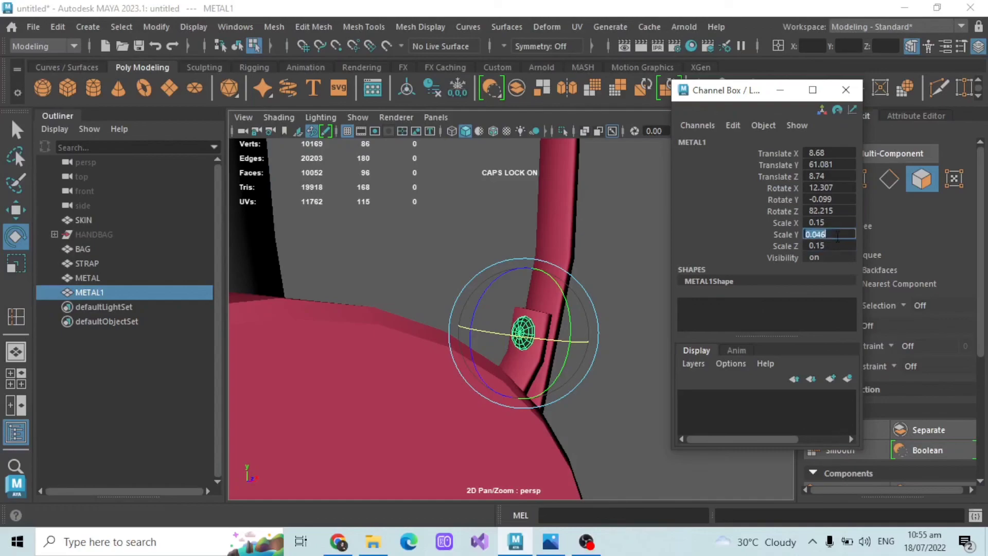
left_click(845, 90)
left_click(651, 269)
Step: Delete all construction history and non-deformer history in the scene
scroll(650, 269, "down", 5)
left_click_drag(412, 329, 319, 345, "alt")
scroll(468, 304, "down", 5)
left_click_drag(512, 317, 462, 302, "alt")
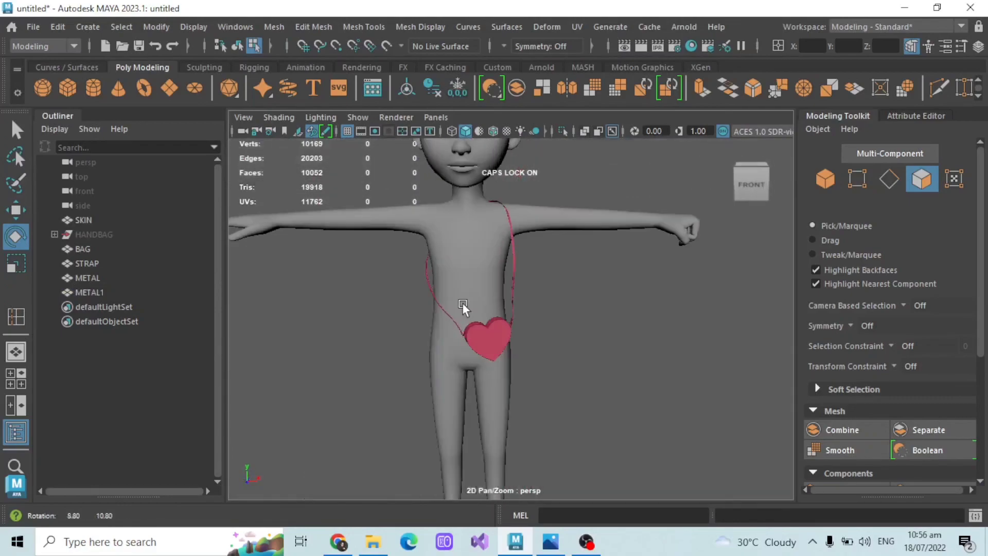
left_click(462, 303)
left_click(57, 27)
mouse_move(105, 215)
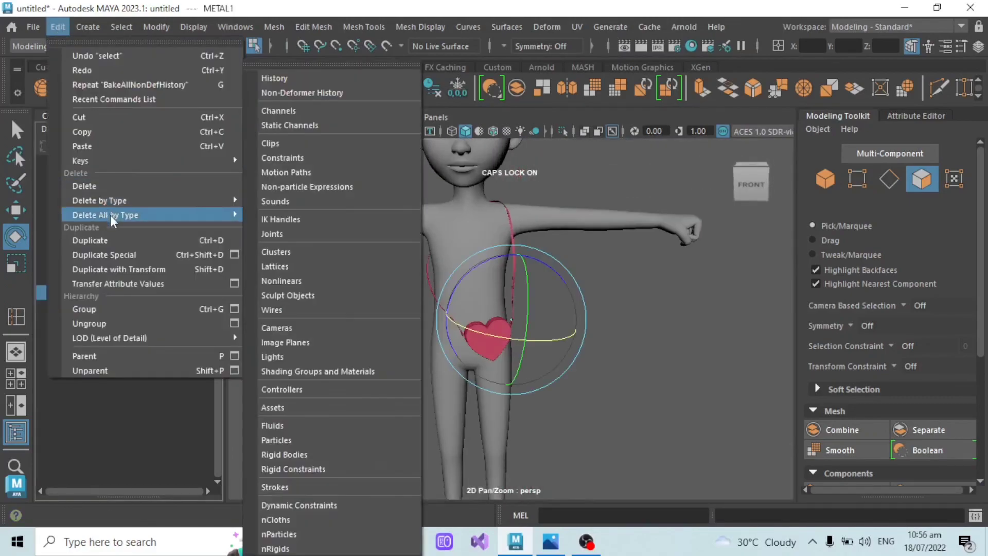
left_click(287, 78)
key("q")
left_click(58, 27)
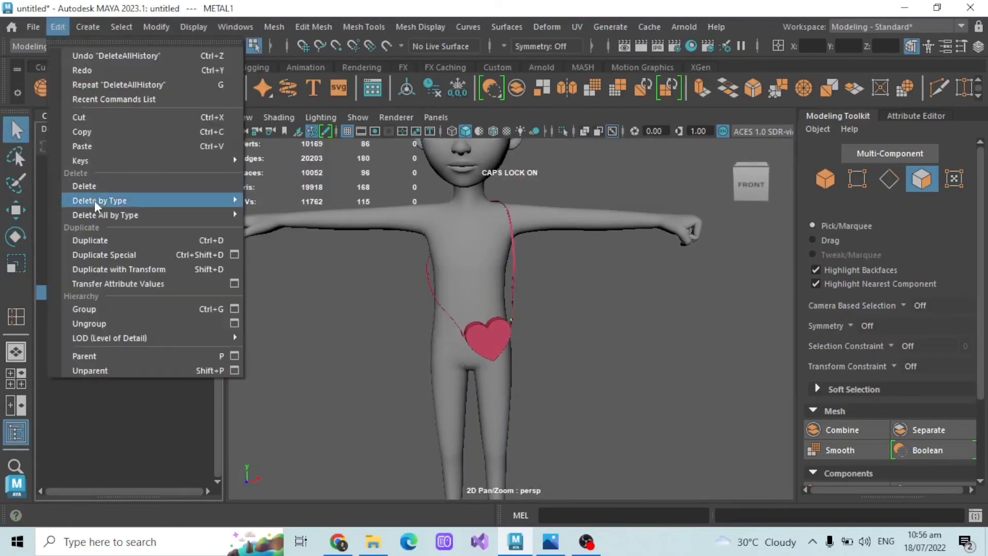
left_click(304, 93)
Step: Select BAG, STRAP, METAL and METAL1 and examine the finished bag on the avatar from several angles
left_click(103, 249)
left_click(101, 291, "shift")
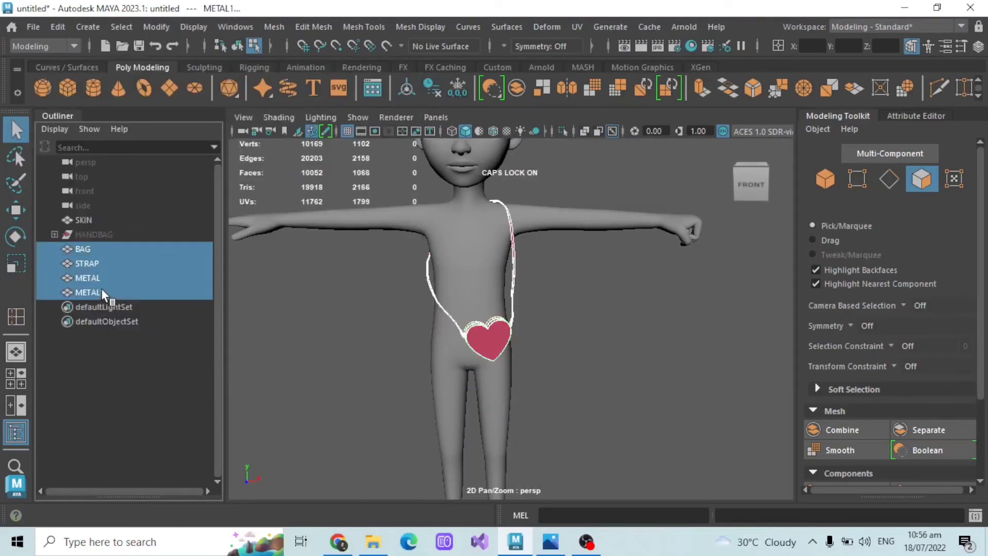
left_click_drag(550, 319, 585, 308, "alt")
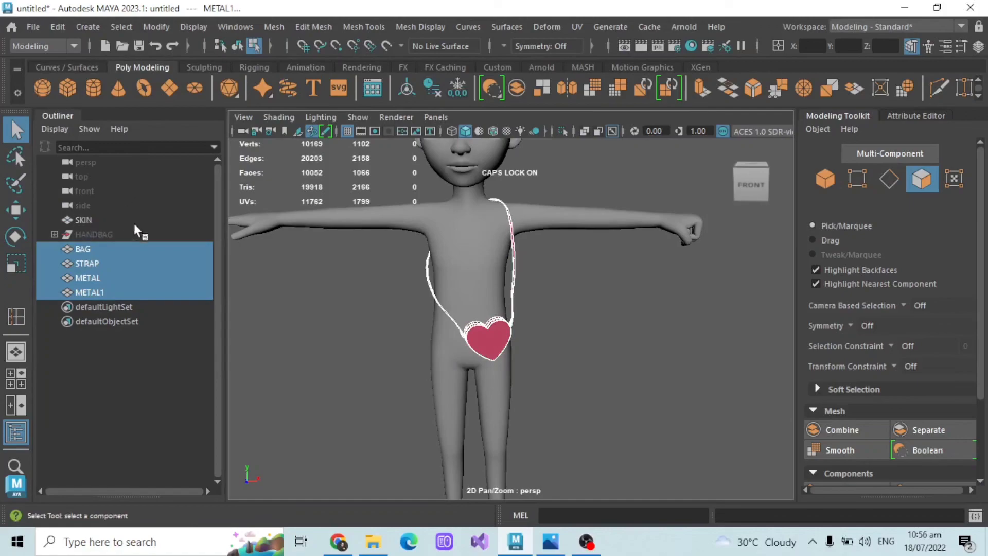
left_click_drag(576, 260, 495, 289, "alt")
middle_click_drag(355, 209, 409, 265, "alt")
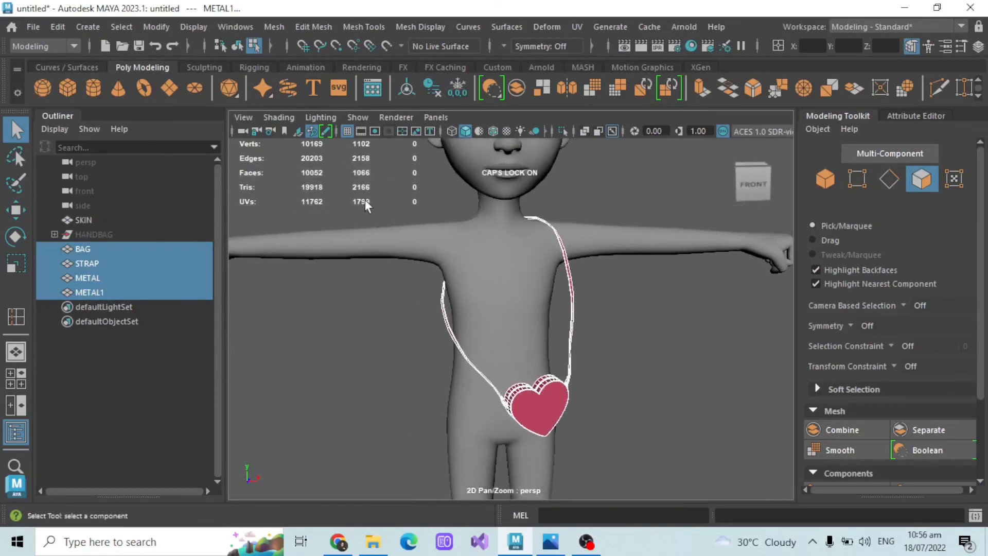
scroll(622, 407, "up", 5)
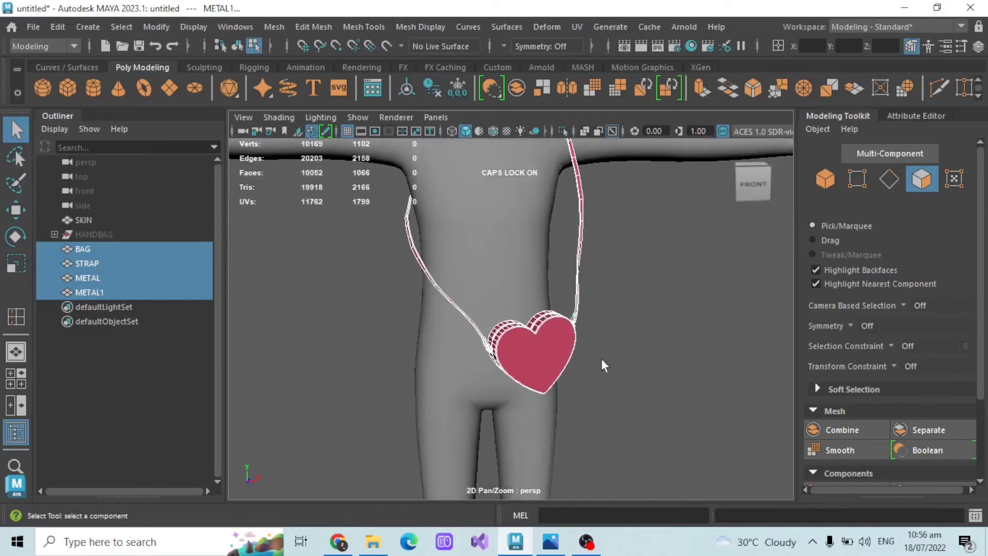
left_click_drag(605, 347, 553, 325, "alt")
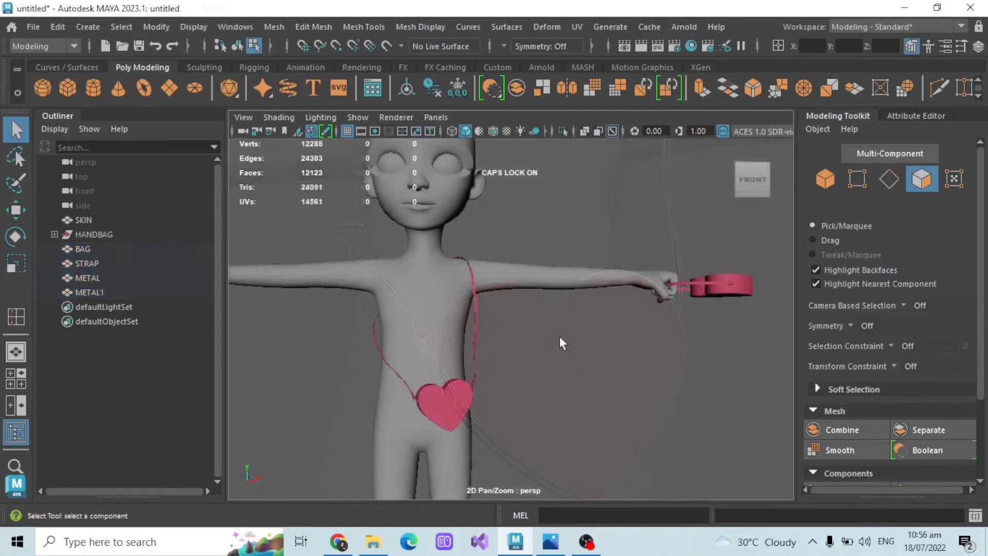
scroll(560, 336, "up", 3)
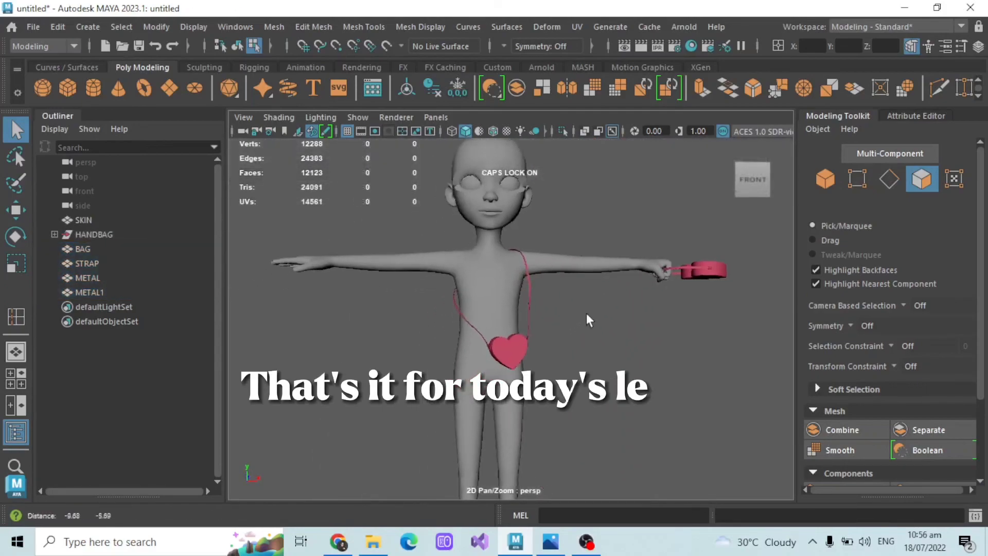